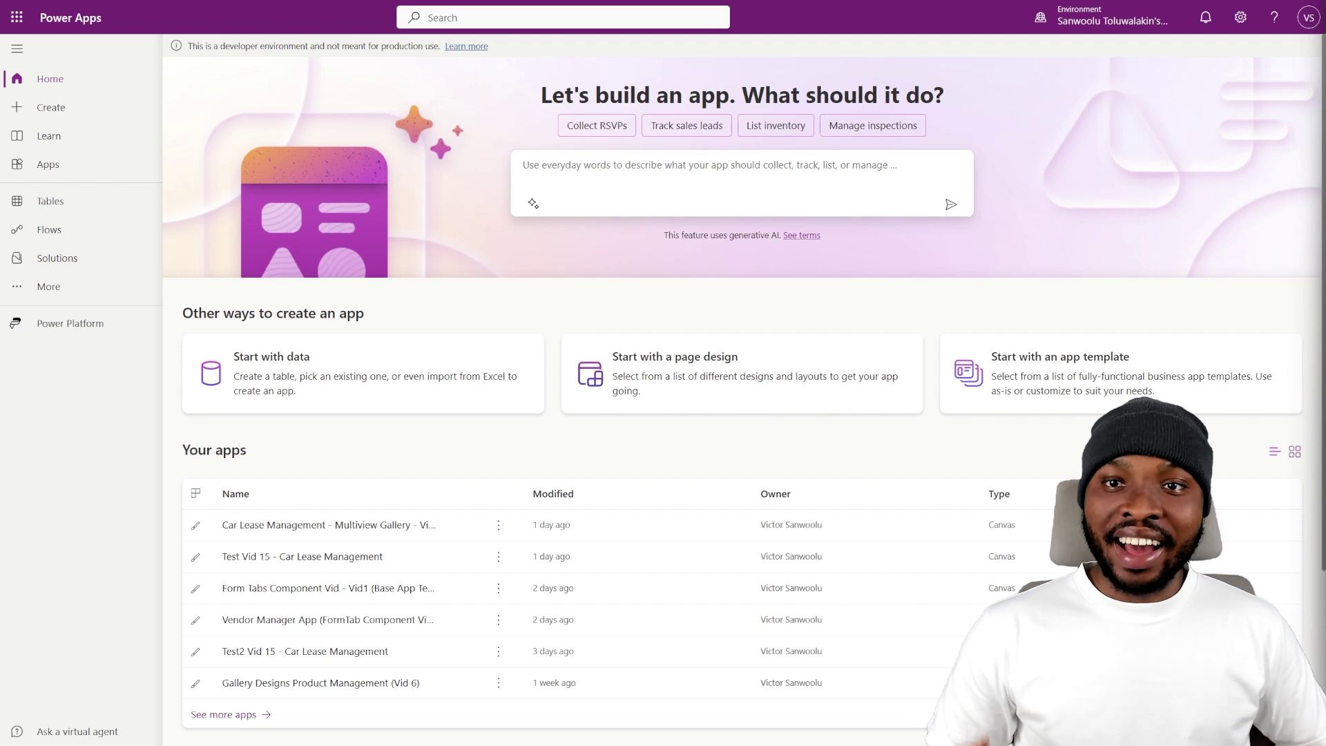
- Open the Car Details table in the Car Lease Management (Multiview Gallery - Vid 15) solution and look through its columns
click(80, 266)
click(310, 307)
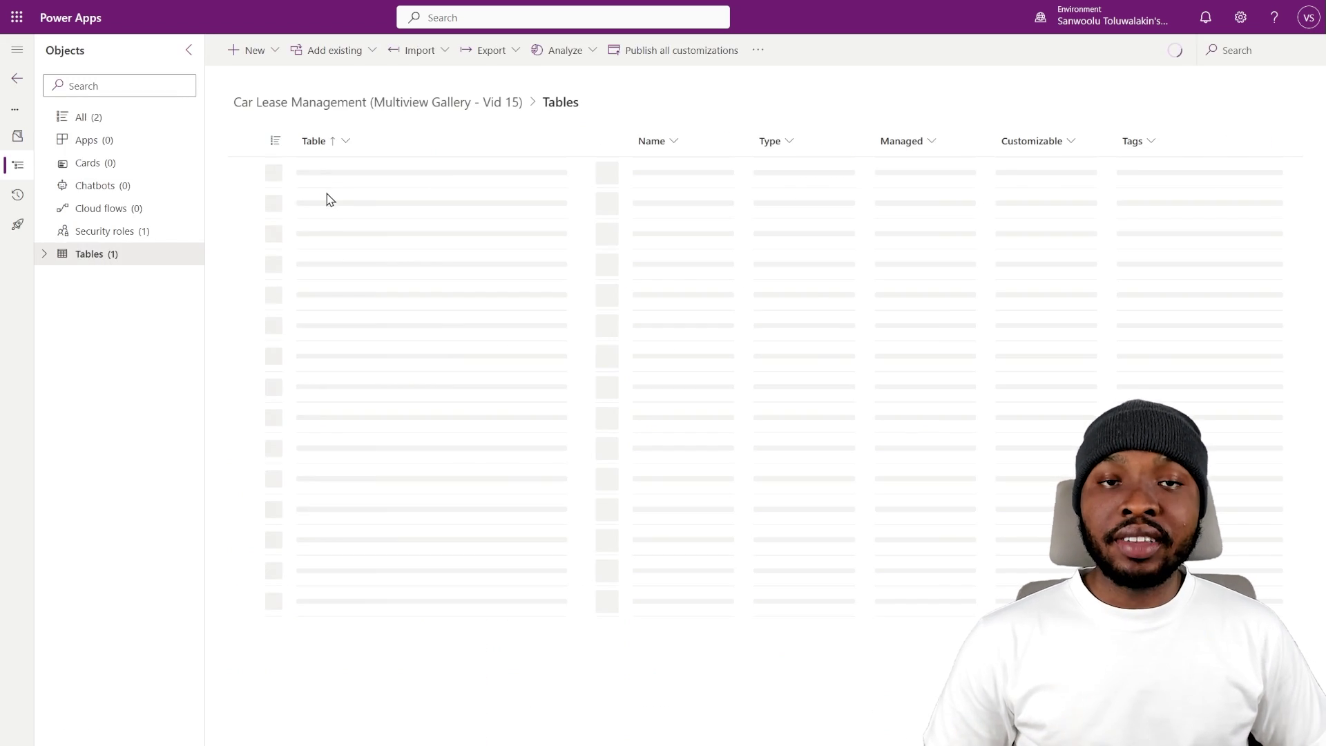
click(317, 181)
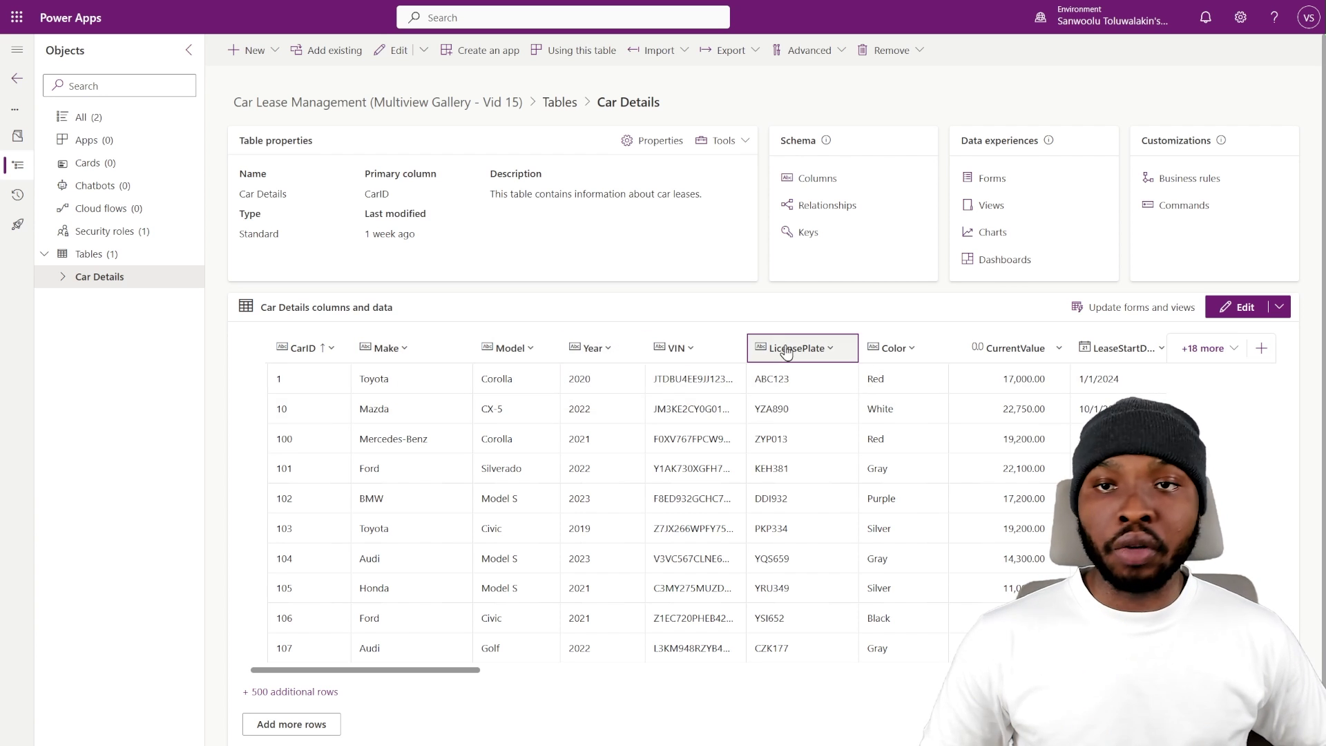
drag(459, 670, 587, 670)
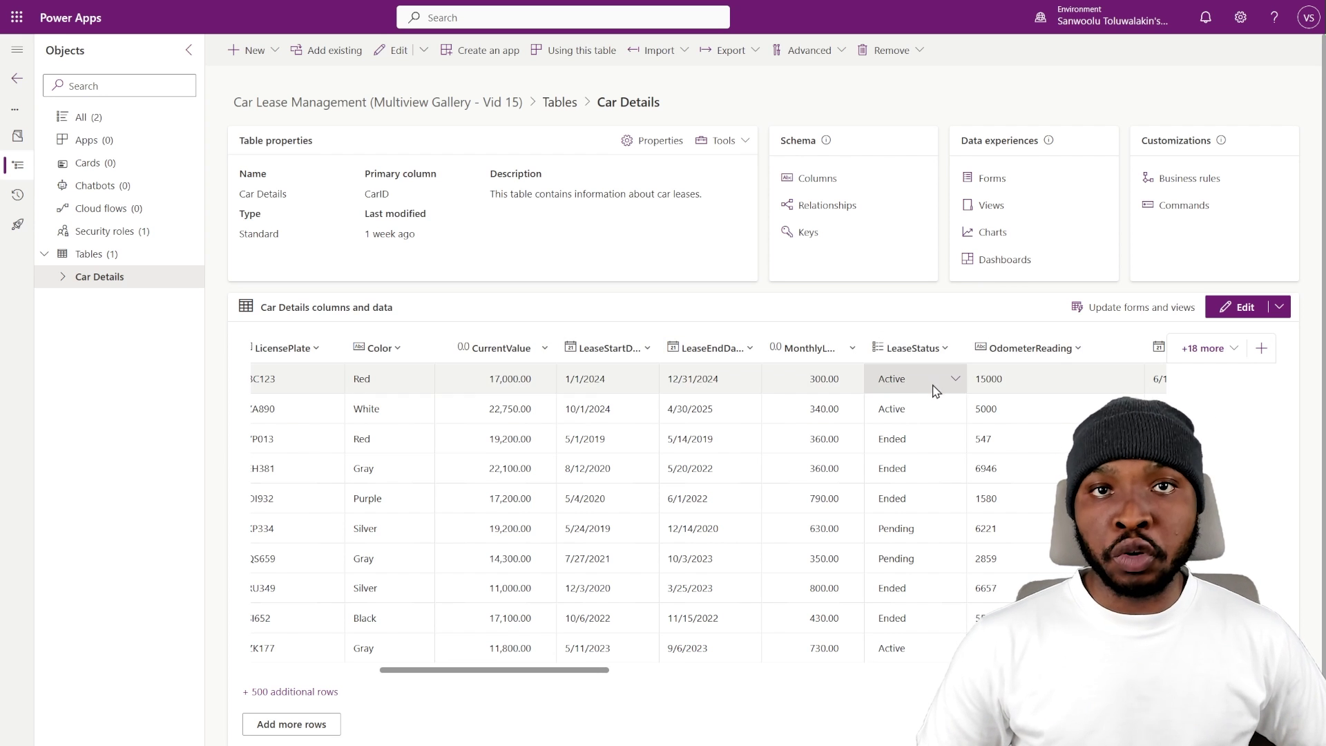
- Inspect the choices defined in the LeaseStatus column's settings, leaving them unedited
click(937, 353)
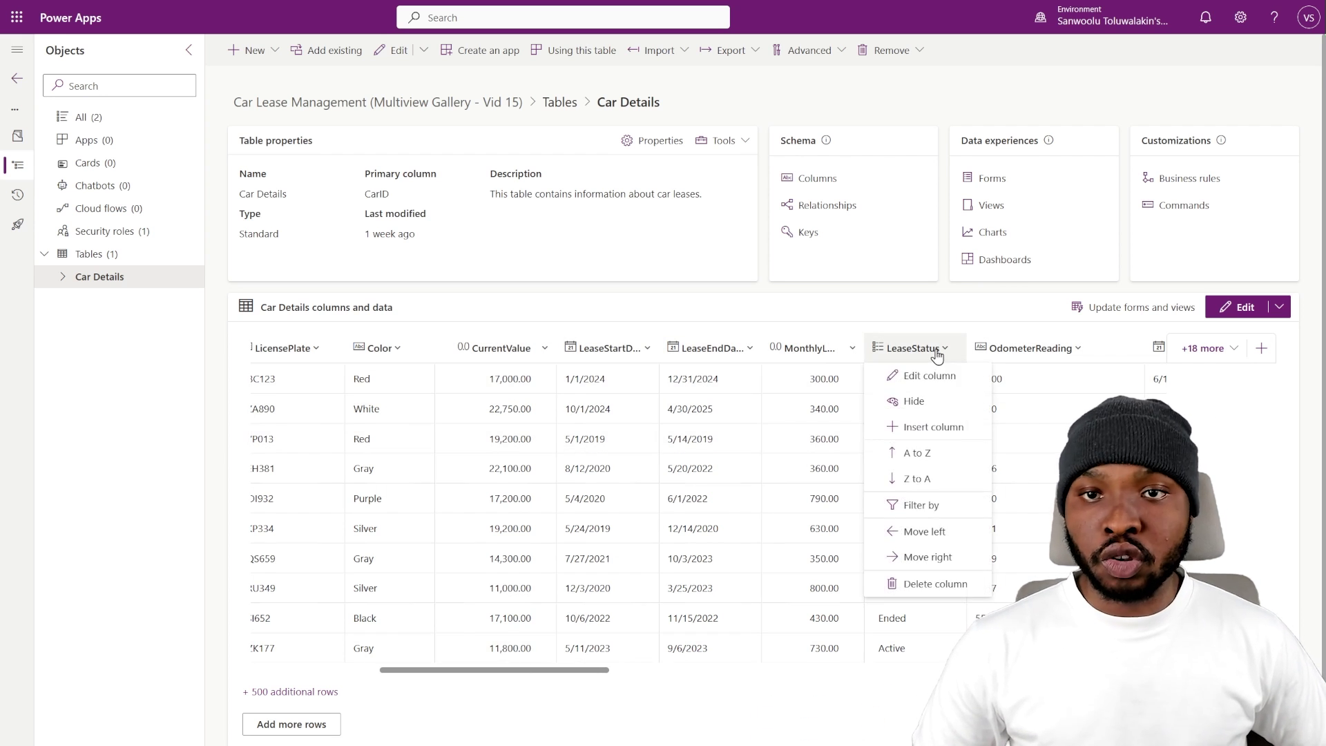
click(898, 376)
scroll(1010, 394, down, 2)
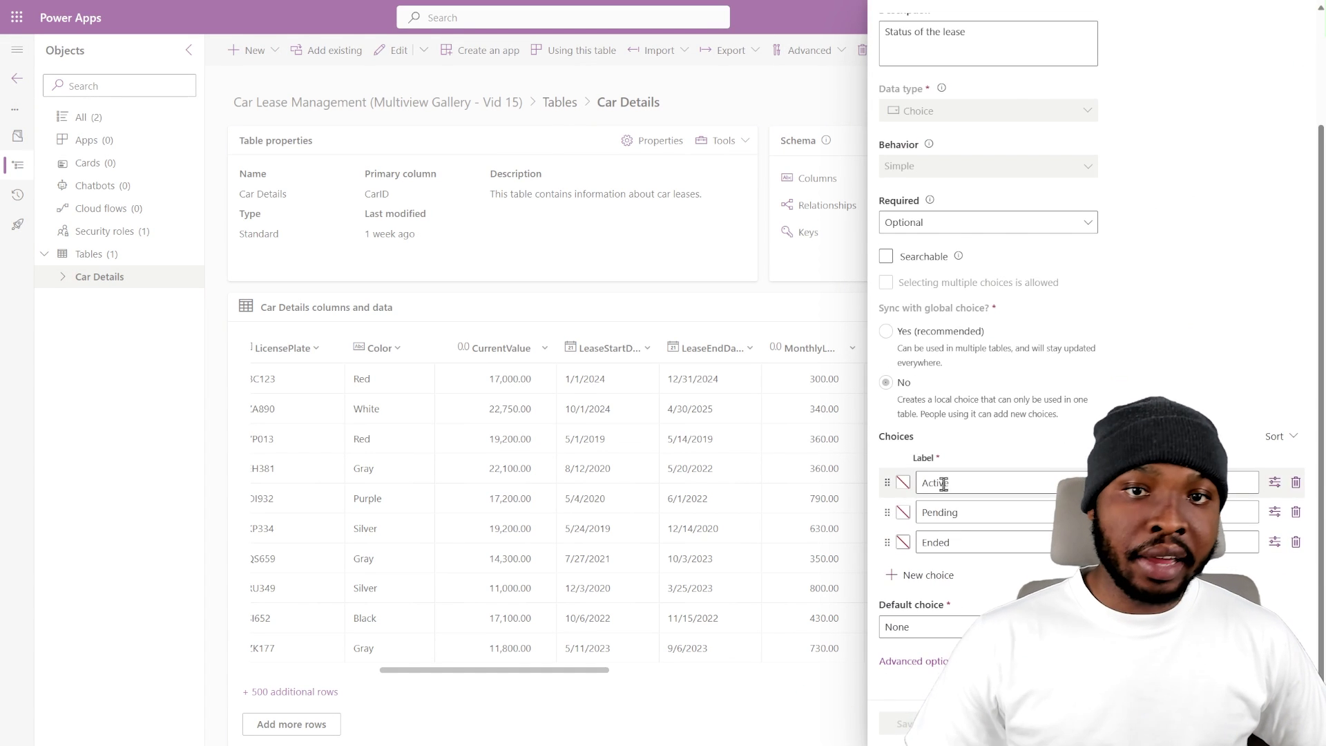
key(Escape)
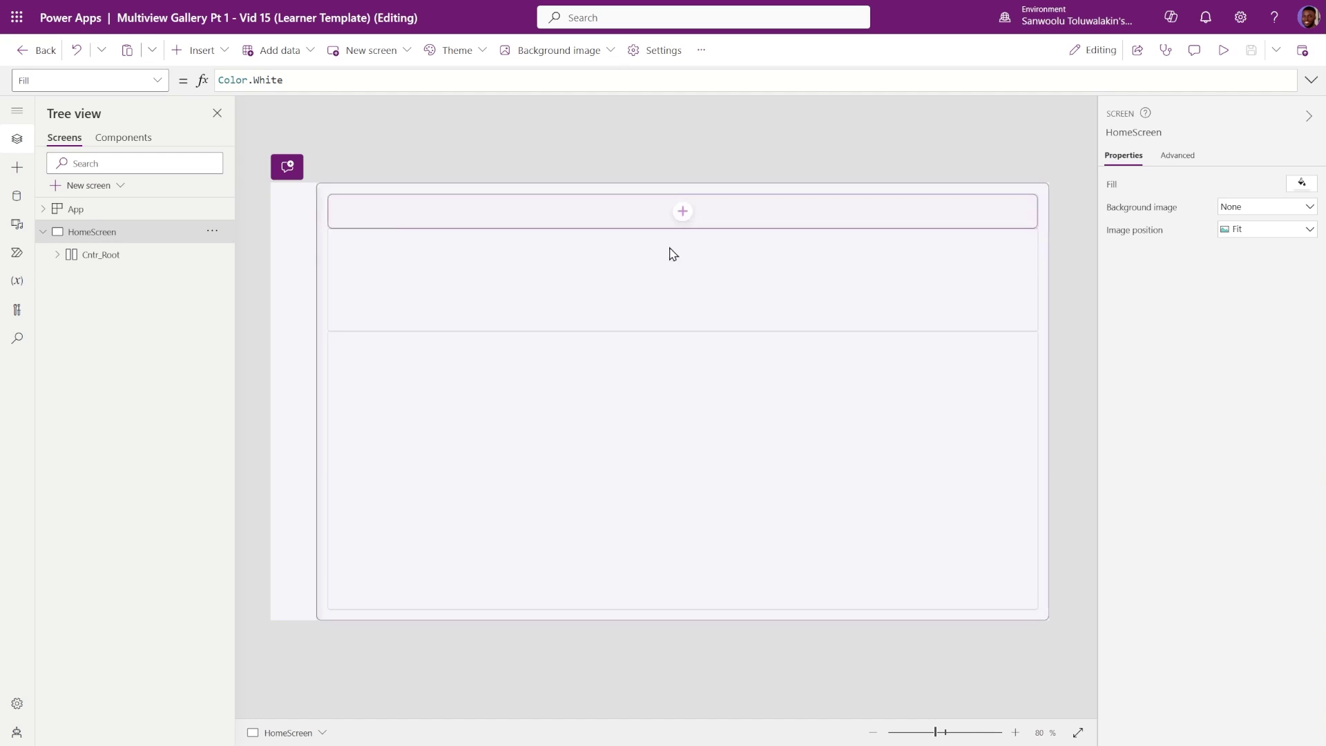
- Review the CustomToggle component in the learner template app and the rows in the Car Details Dataset.xlsx workbook
click(123, 138)
click(108, 245)
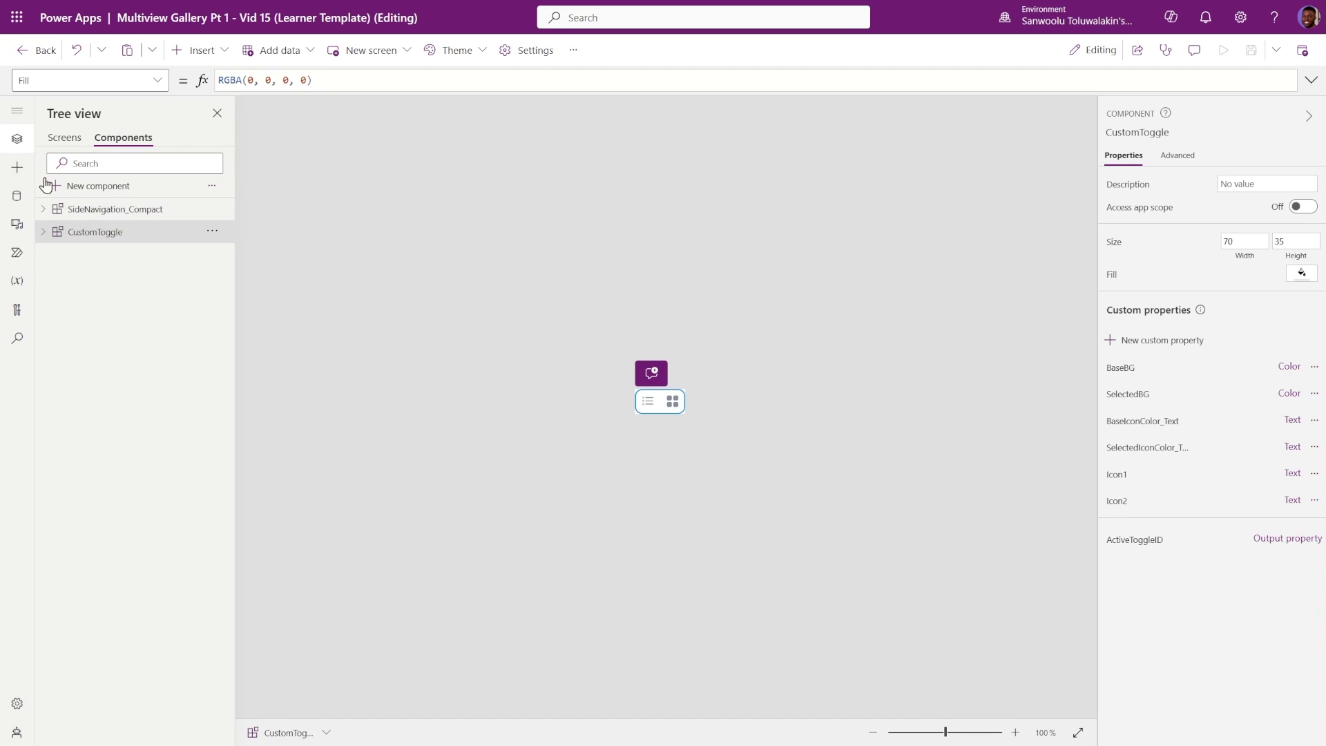
click(17, 224)
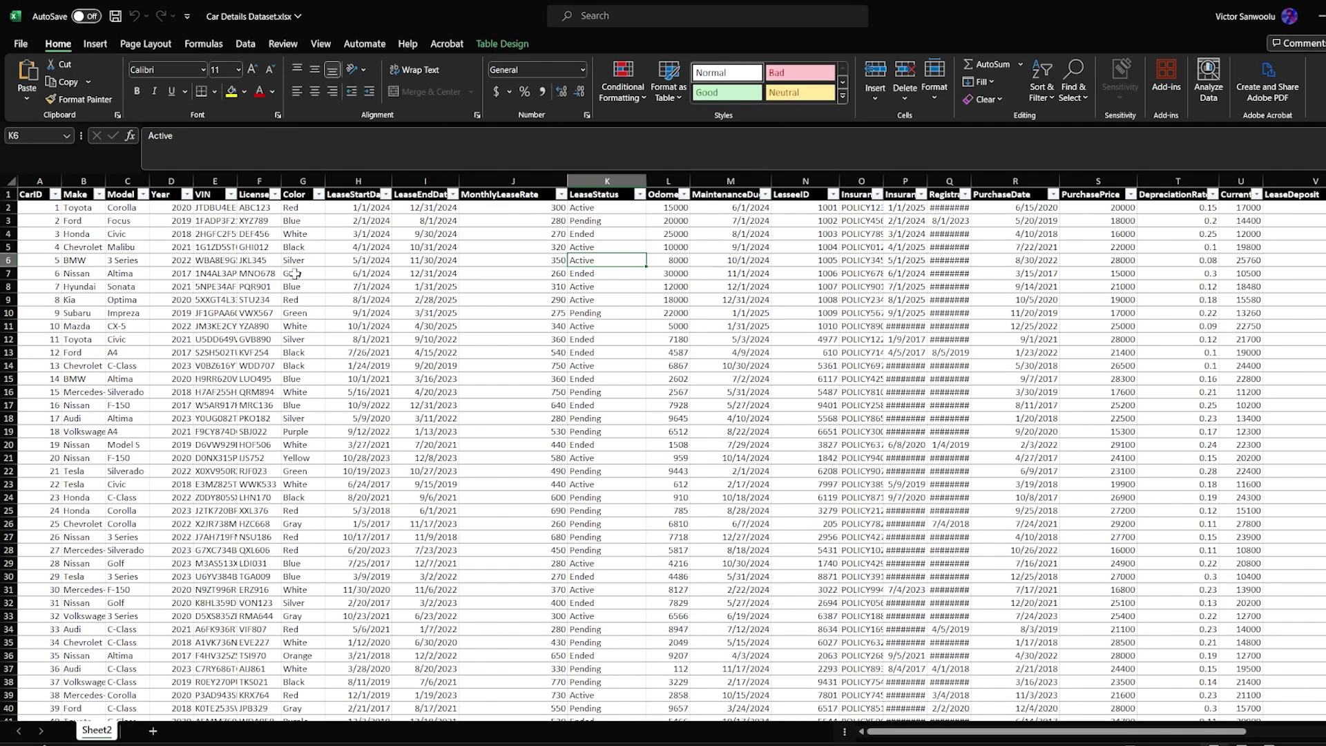
scroll(283, 292, down, 5)
scroll(283, 292, down, 5)
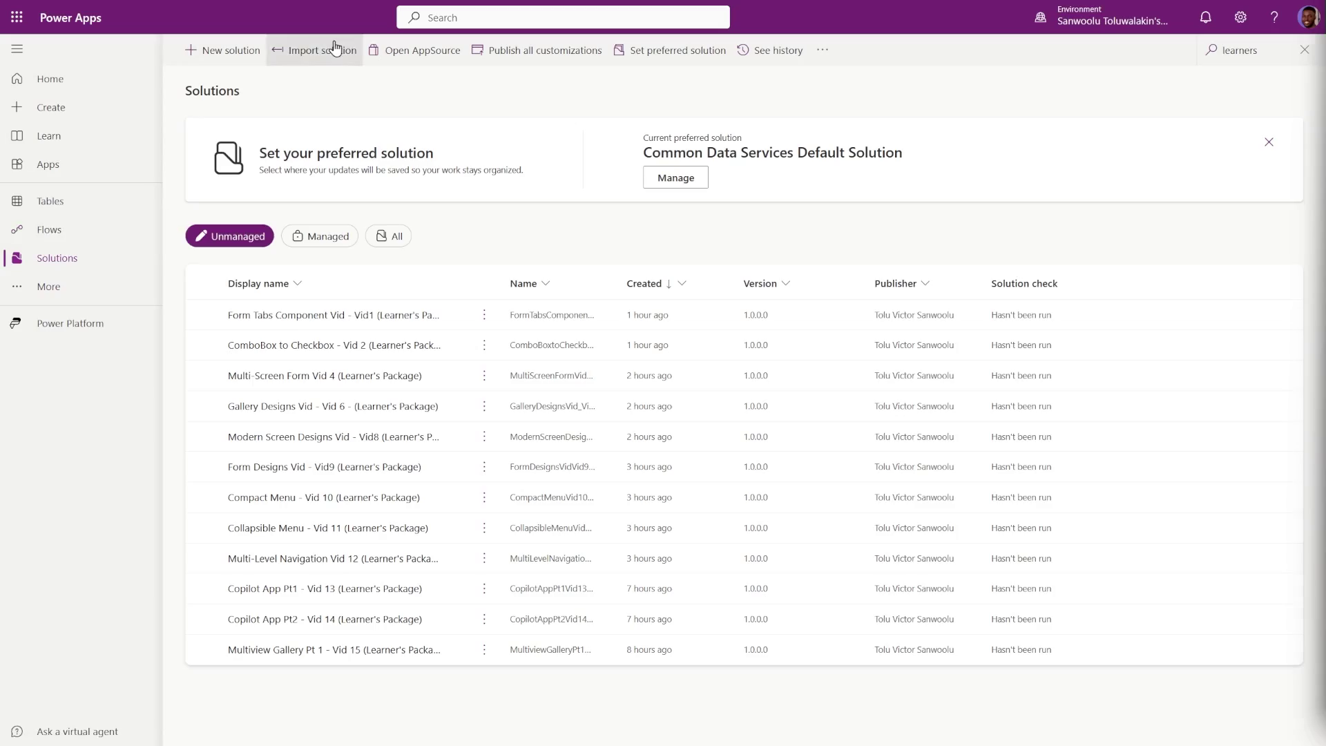
- Show the solution import command and the import options for the Car Details table
click(335, 48)
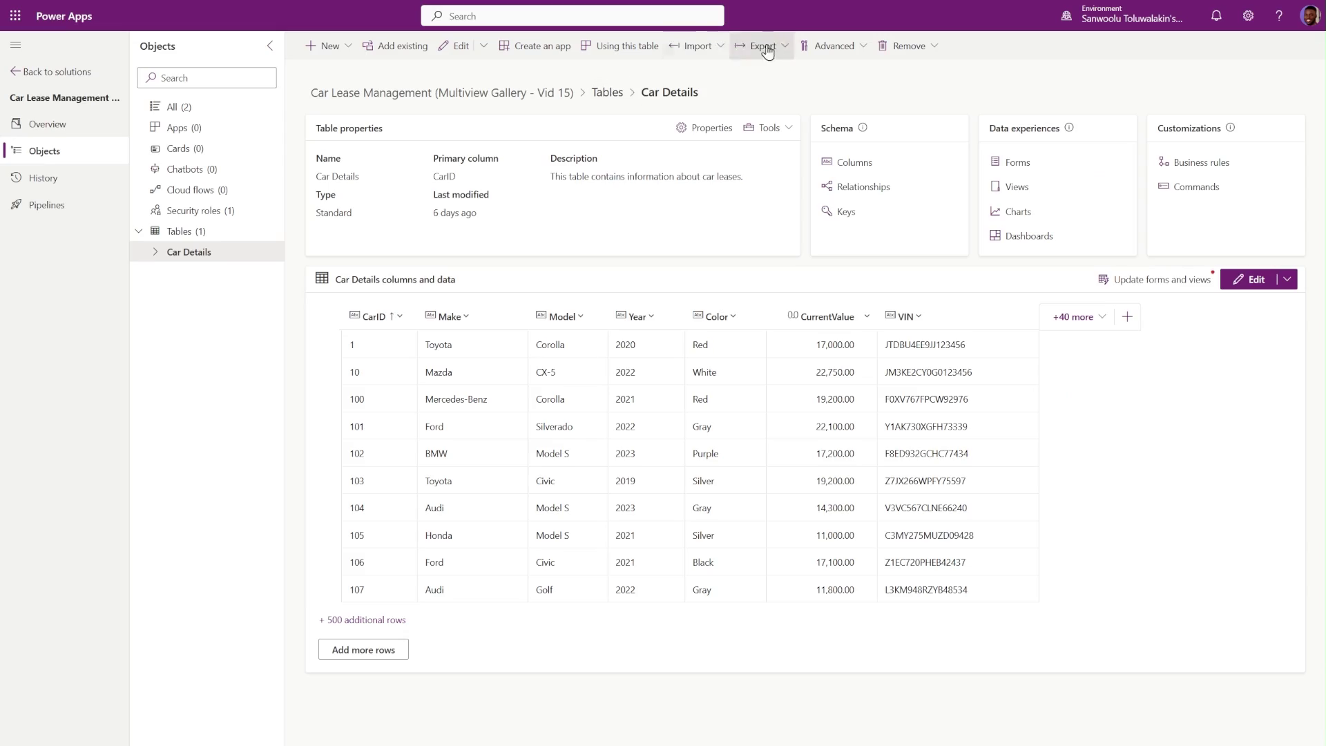
click(696, 46)
click(711, 92)
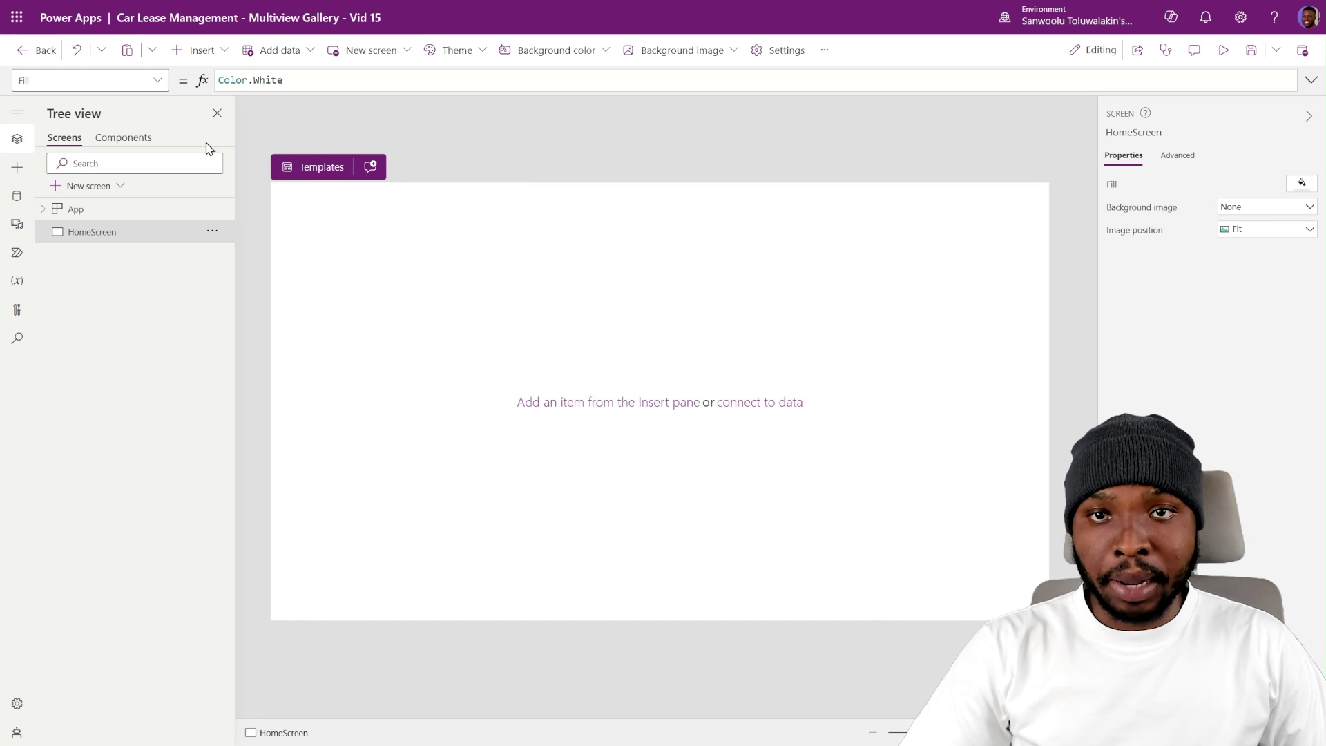
- Open the App object's Formulas property in the expanded formula editor
click(155, 81)
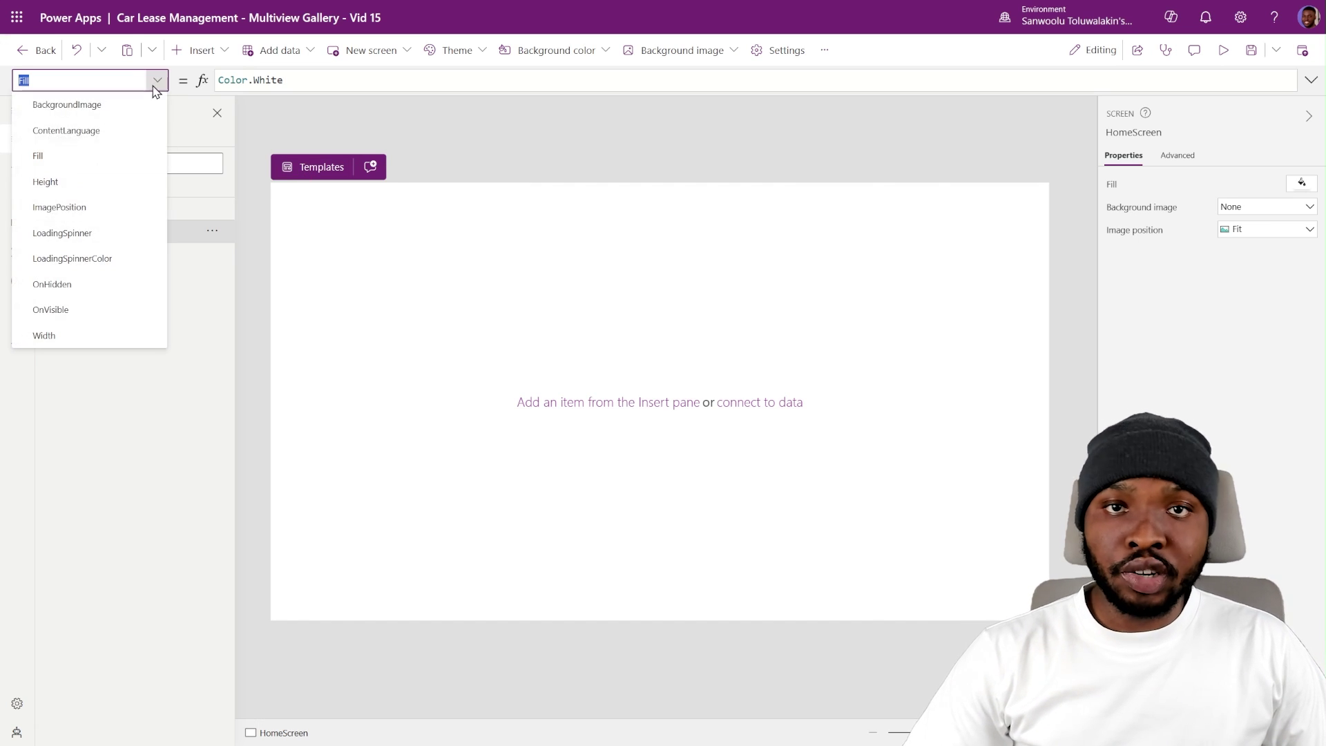
click(295, 115)
click(139, 209)
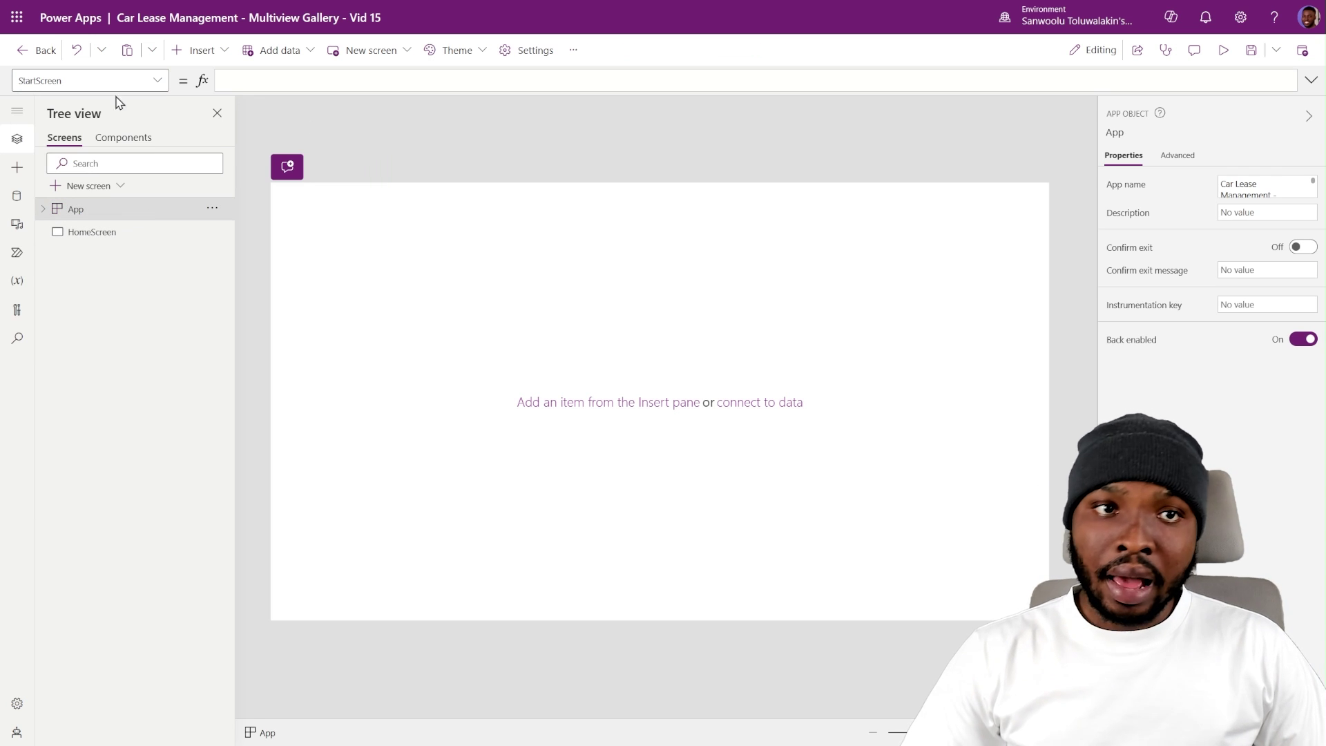
click(158, 81)
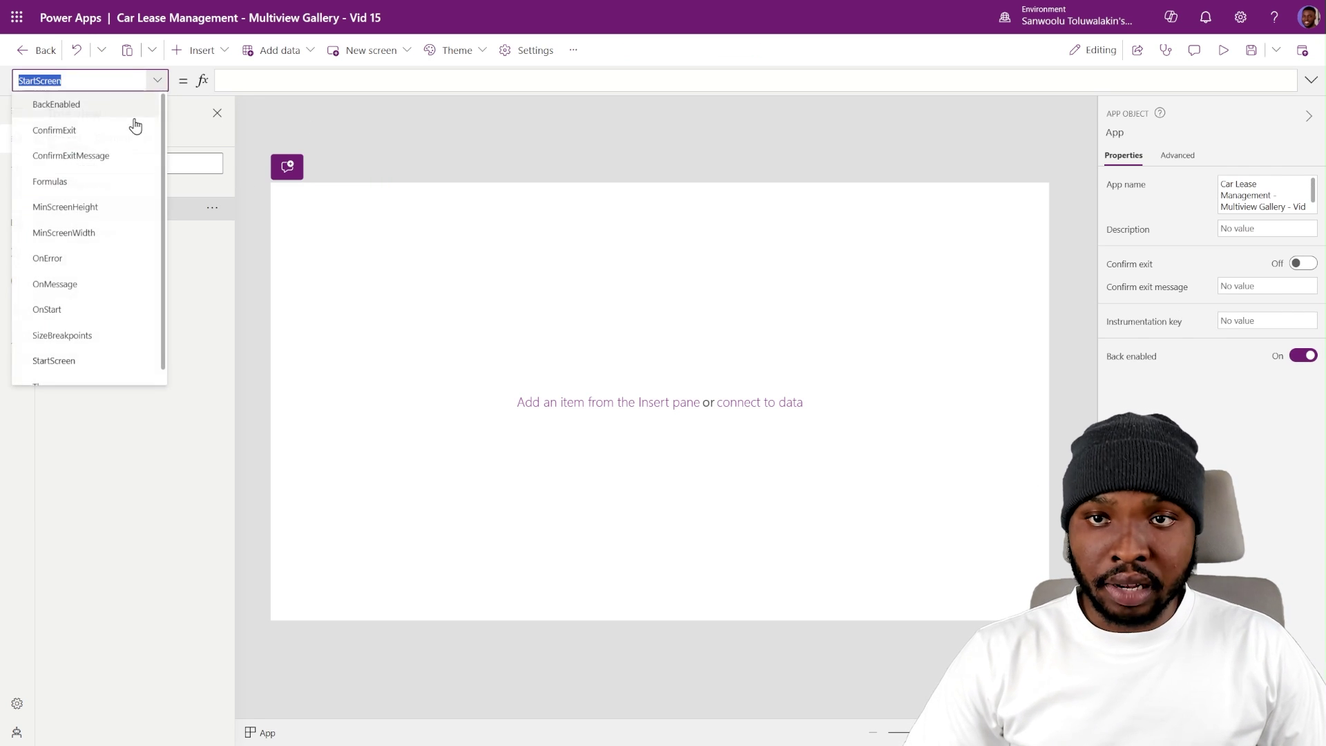
click(88, 183)
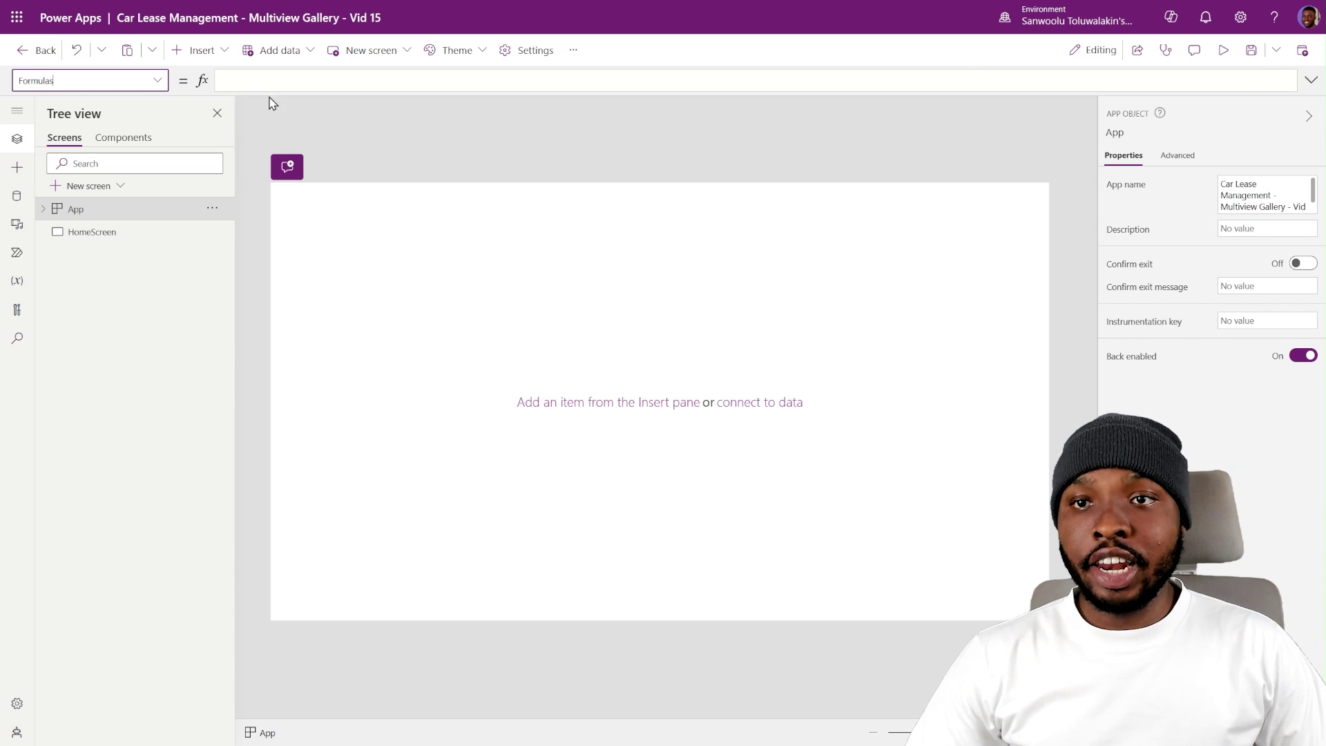
click(1311, 80)
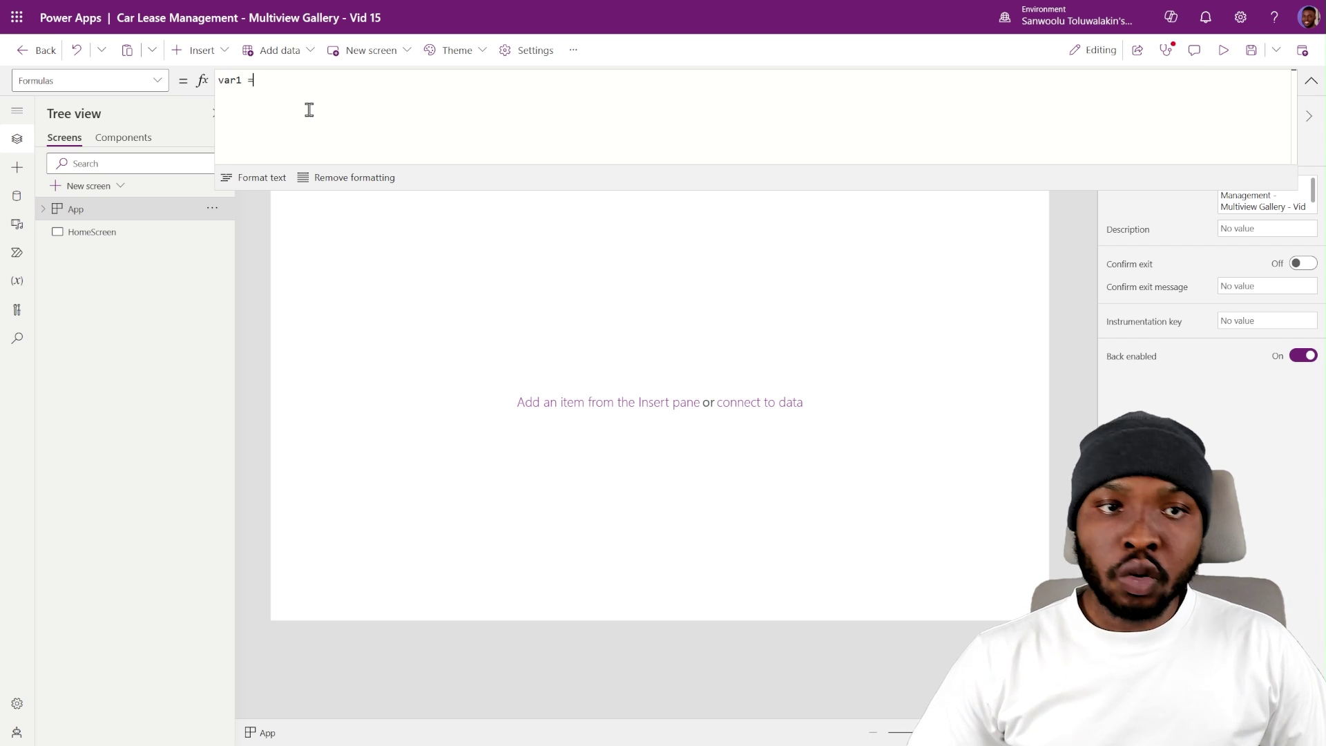
- Try a sample named formula, var1, holding a text value and clear the formula
text(ToluVictor")
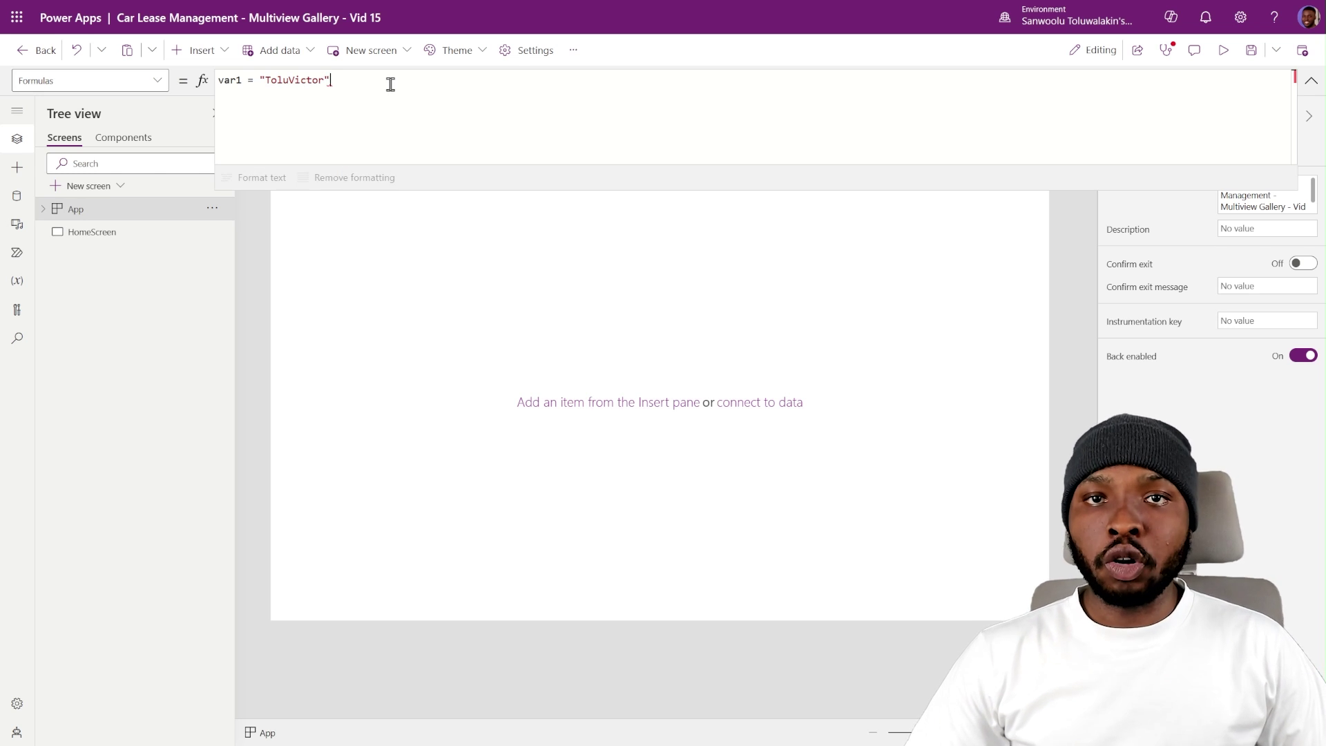
text(;)
key(ctrl+a)
key(BackSpace)
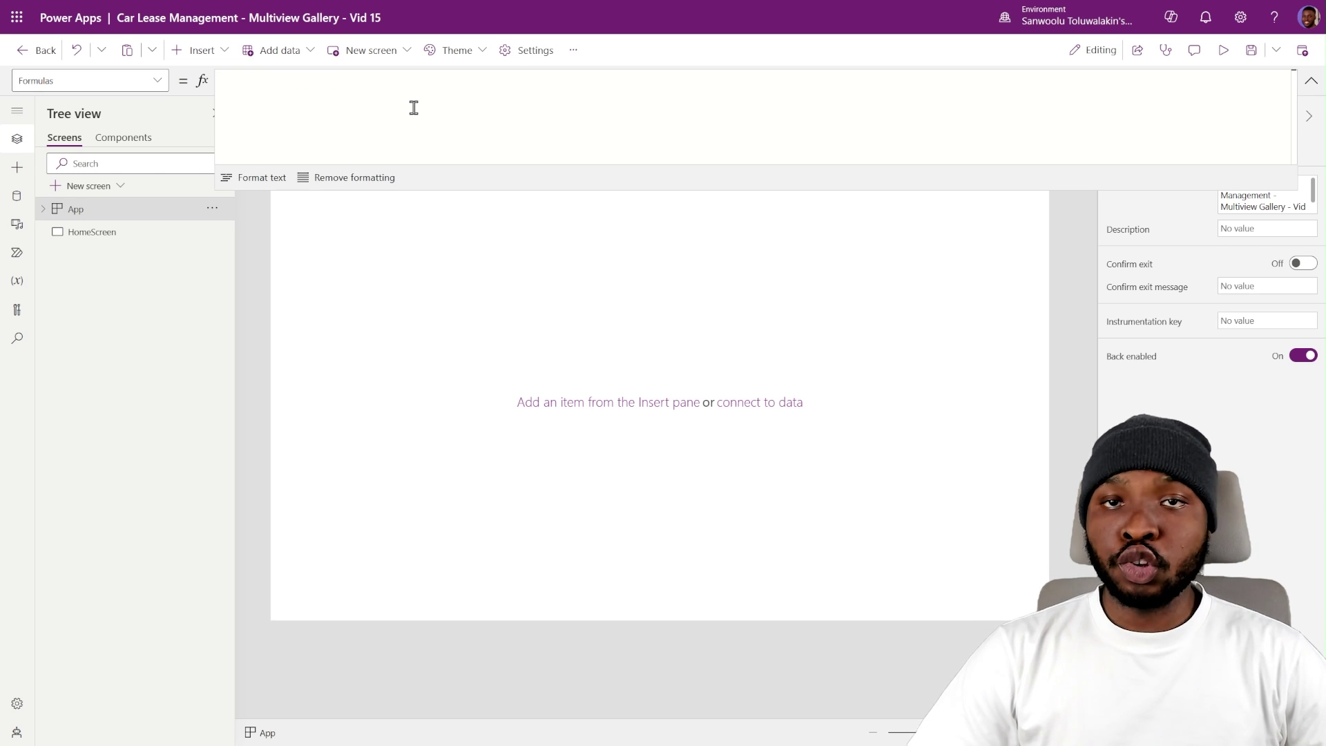
- Under the comment "//set theme colors", define a CustomTheme record of RGBA colors and text versions, starting with PrimaryColor: RGBA(246,246,250,1)
text(//set theme colors)
key(shift+Return)
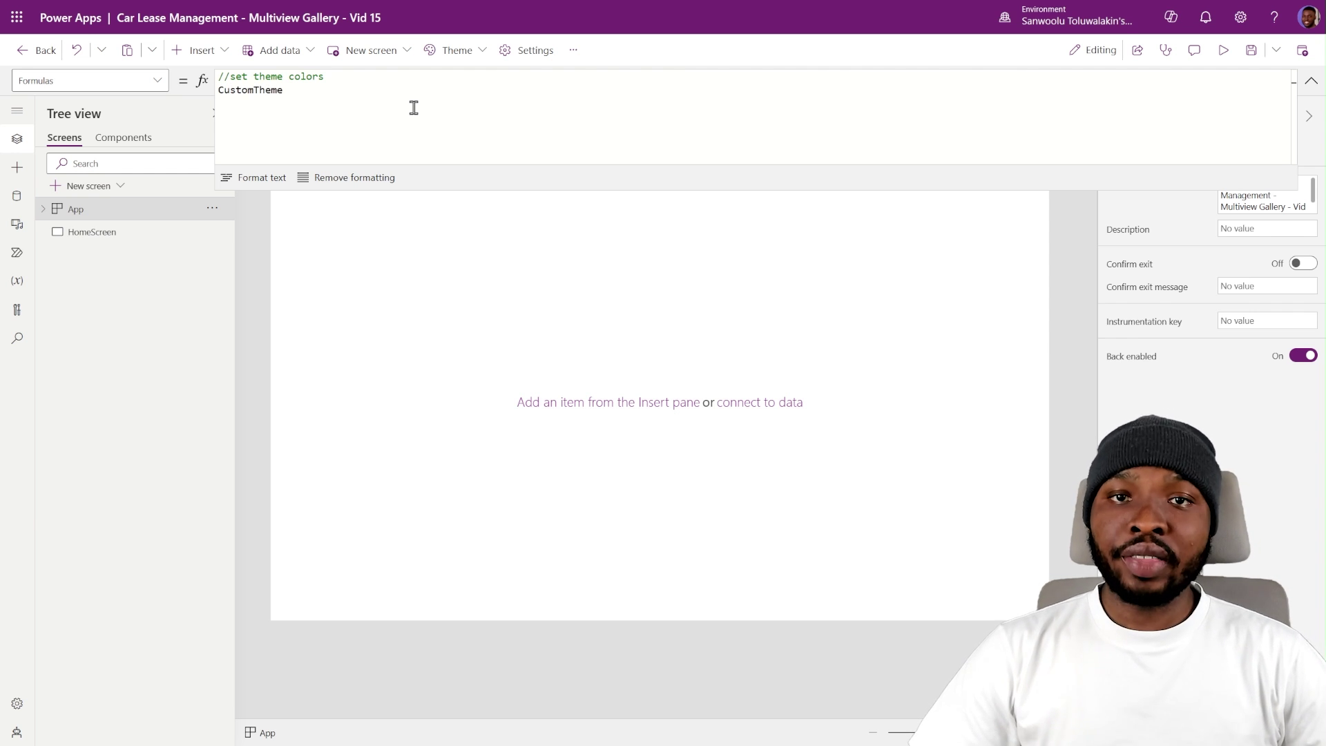
text(CustomTheme)
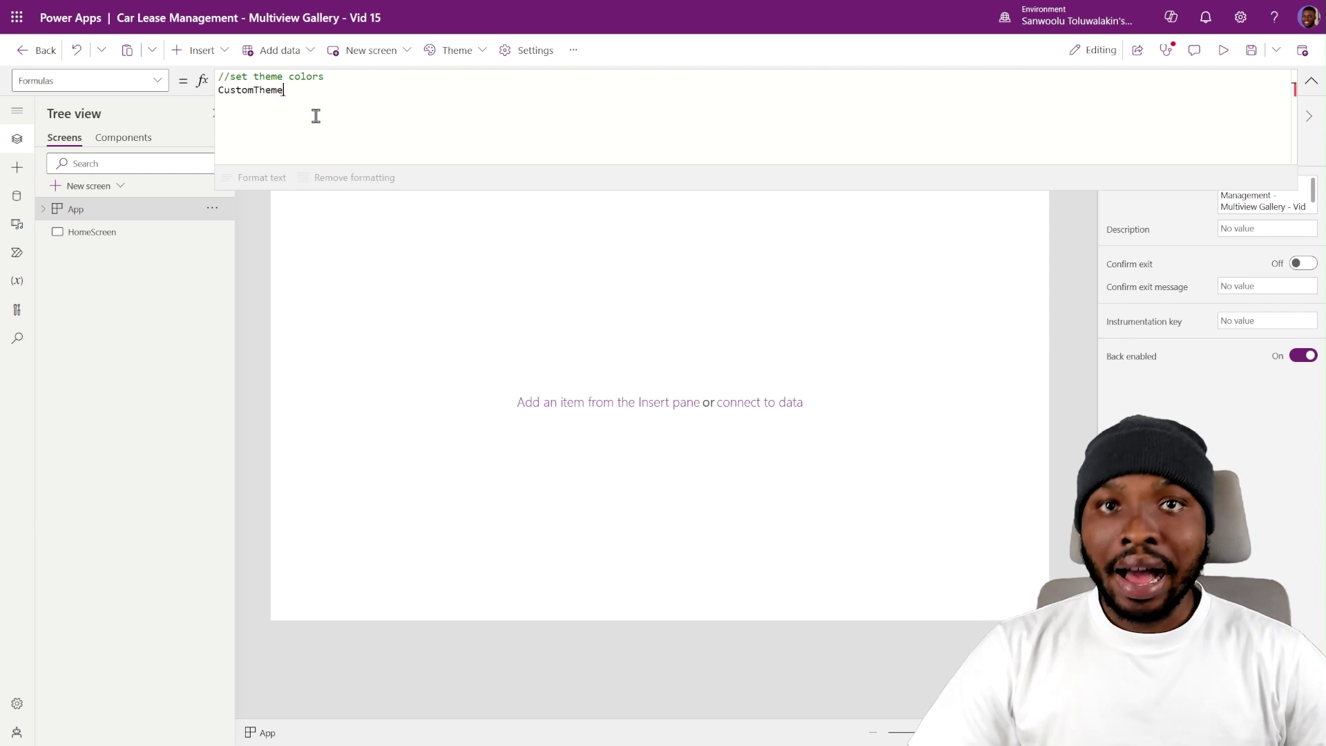
text(= {     PrimaryColor: RGBA(246,246,250,1),     PrimaryColor_Text: "RGBA(246,246,250,1)",      SecondaryColor: RGBA(0,142,210,1),     SecondaryColor_Text: "RGBA(0,142,210,1)",      TertiaryColor: RGBA(0,117,153,1),     TertiaryColor_Text: "RGBA(0,117,153,1)",      PrimaryTextColor: RGBA(35,36,47,1),      SecondaryTextColor: RGBA(131,141,157,1),     SecondaryTextColor_Text: "RGBA(131,141,157,1)",      TertiaryTextColor: RGBA(246,246,250,1),     TertiaryTextColor_Text: "RGBA(246,246,250,1)",      BordersColor: RGBA(131,141,157,1),     HighlightColor: RGBA(237,246,249,1),     varHoverFill: RGBA(0,0,0,0.1),     varPressedFill: RGBA(0,0,0,0.2) };)
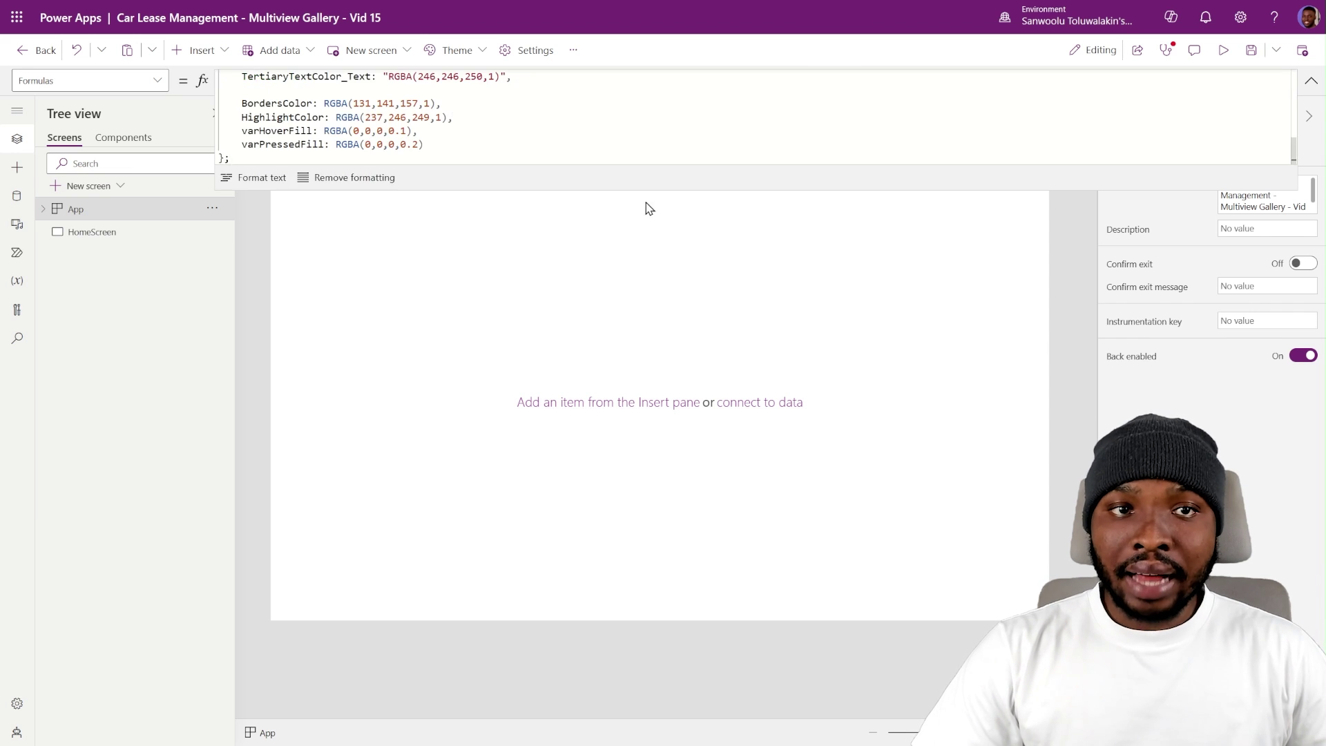
- Examine the CustomTheme color entries alongside their quoted text counterparts for the primary, secondary and tertiary colors
double_click(275, 103)
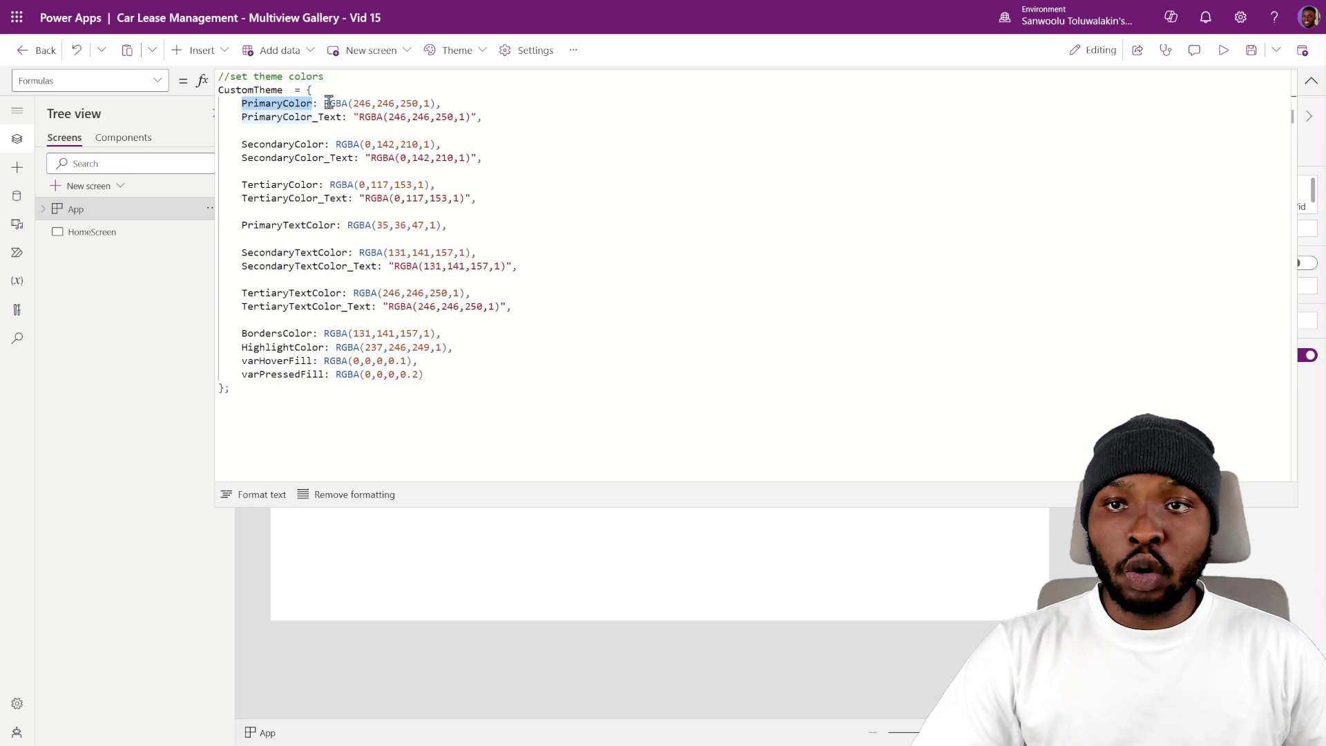
drag(323, 104, 442, 103)
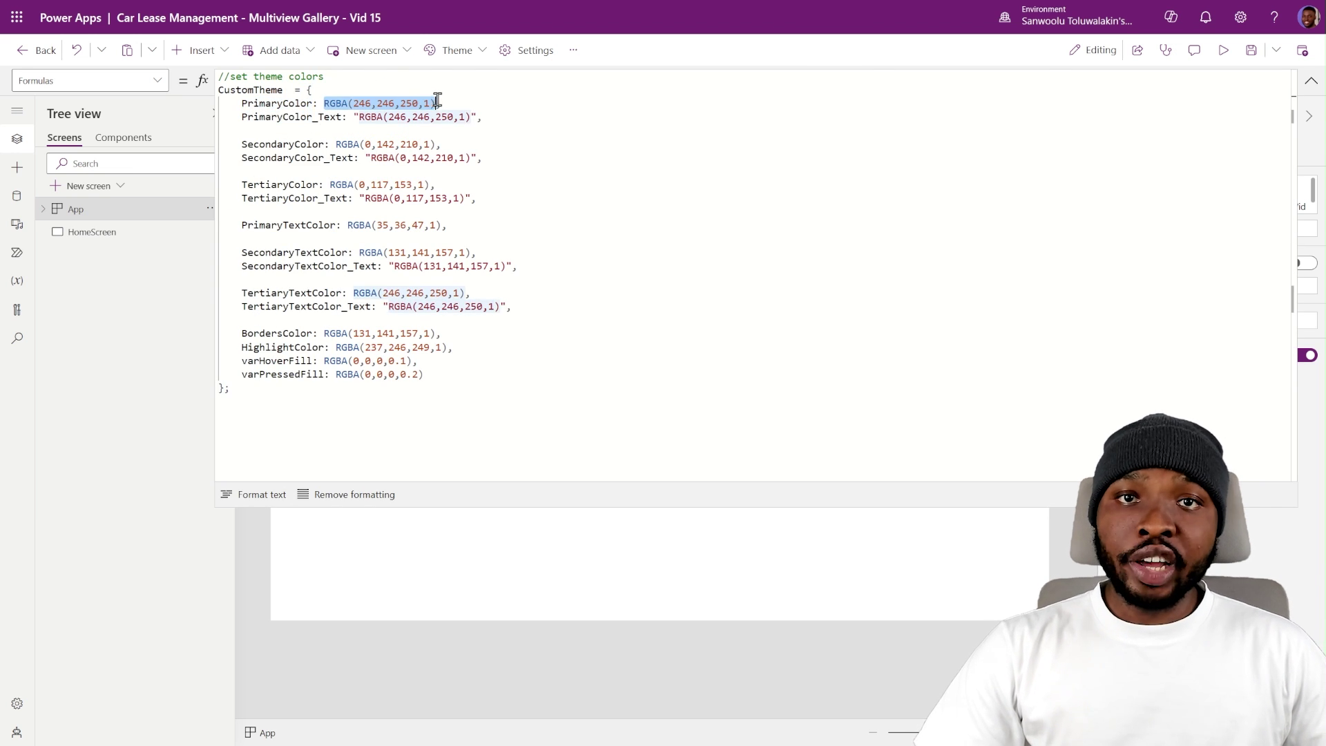
double_click(275, 117)
drag(354, 118, 478, 117)
drag(367, 158, 478, 159)
drag(360, 198, 474, 199)
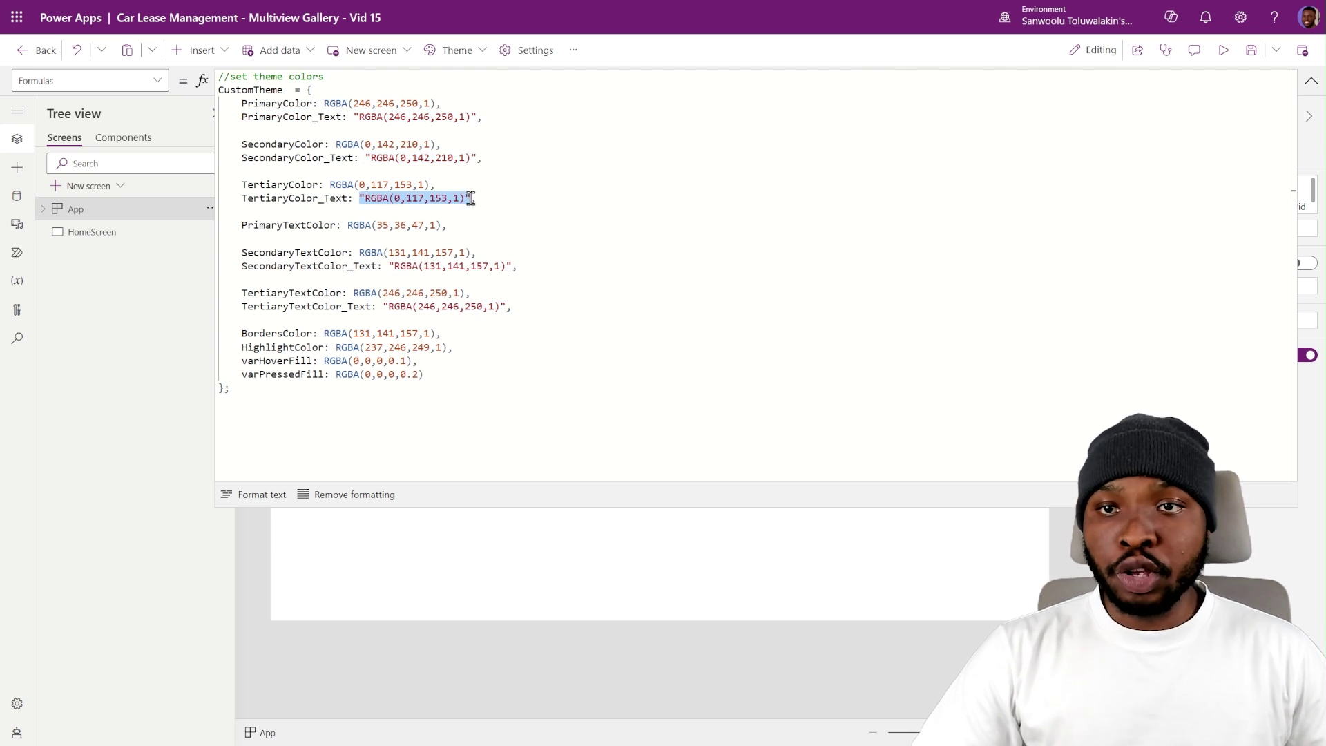
click(703, 259)
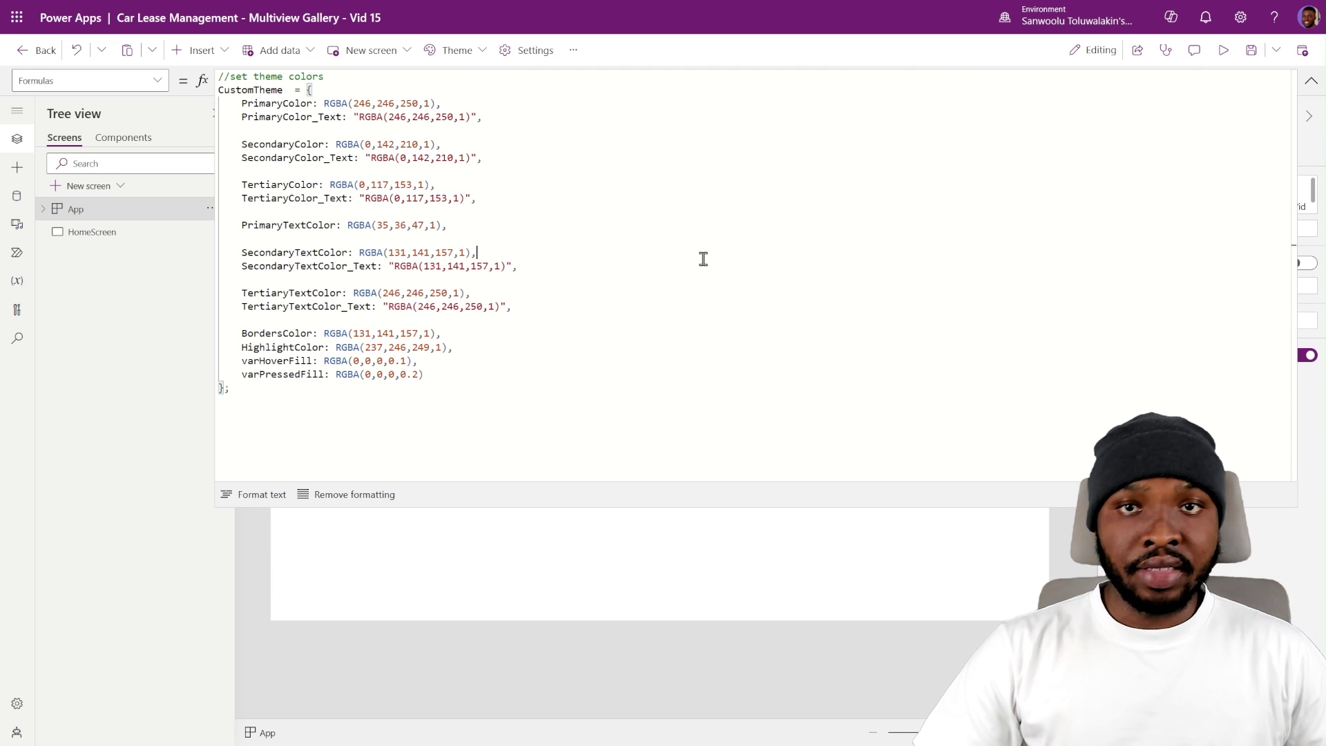
- Below CustomTheme, add the comment "// set Icons" and paste the customIcons record of SVG icons such as Home_Light and Home_Filled
click(266, 393)
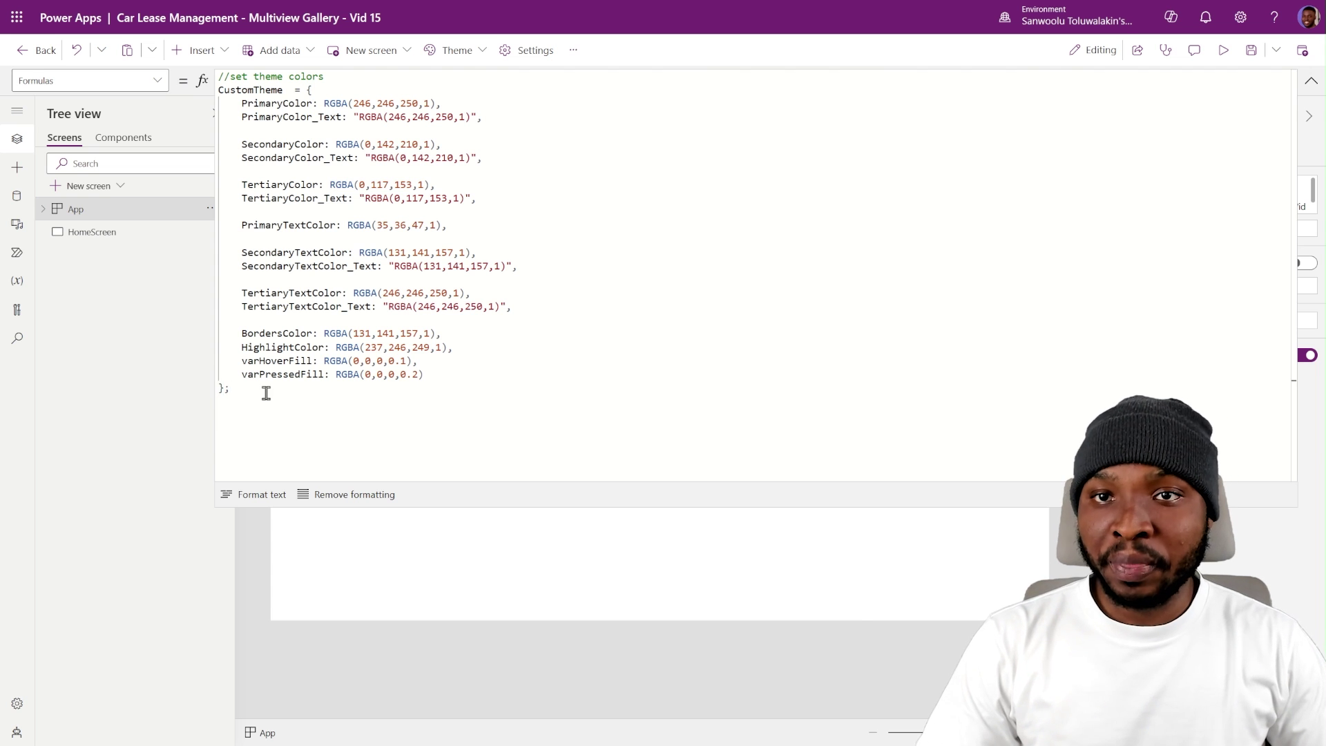
key(Return)
key(Return)
text(// set Icons)
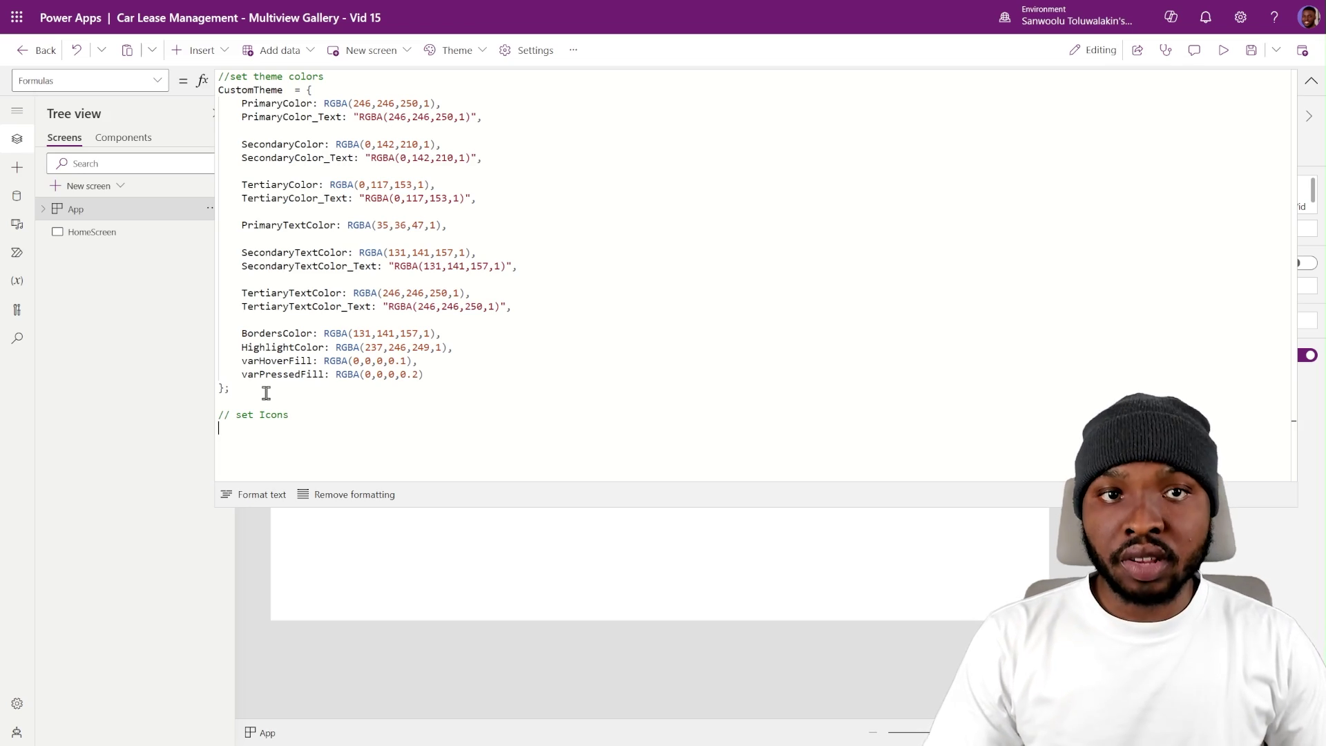
key(ctrl+v)
scroll(490, 358, up, 10)
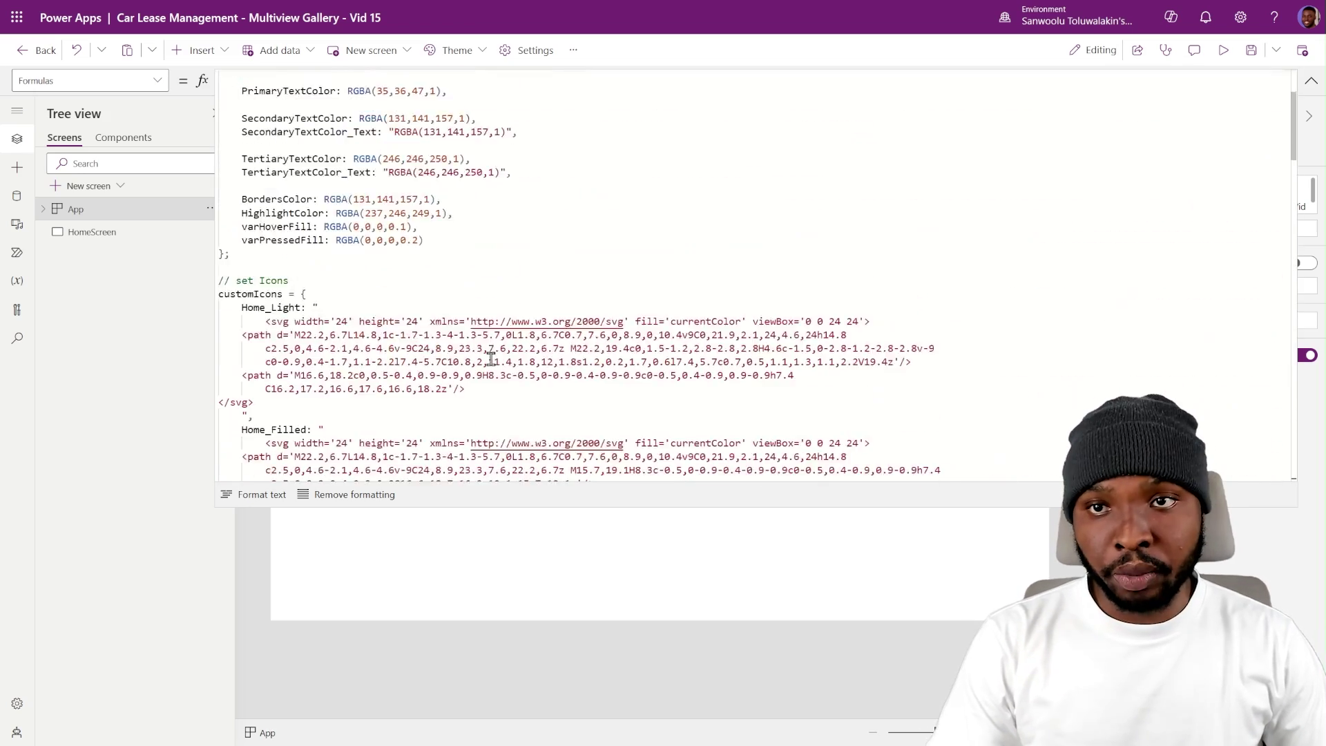
scroll(491, 357, down, 3)
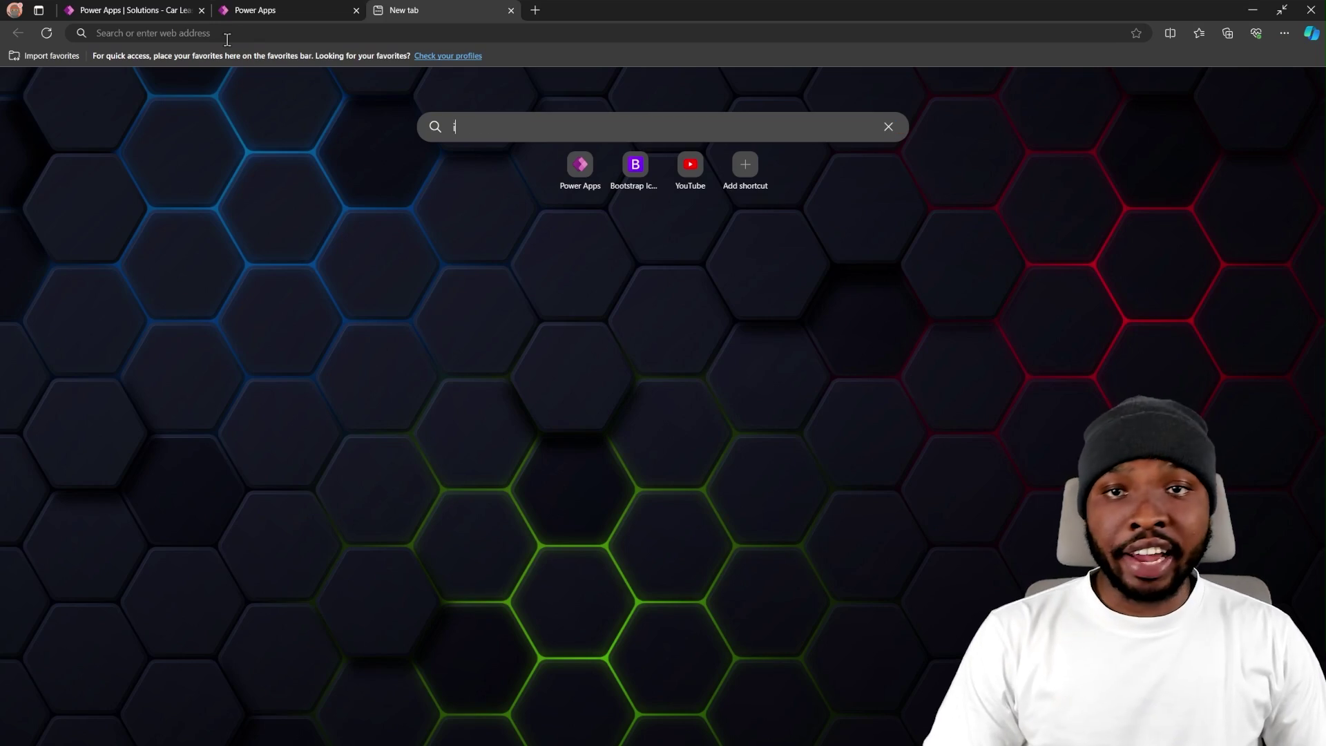
- Open the Bootstrap Icons website at icons.getbootstrap.com in a new browser tab
text(ico)
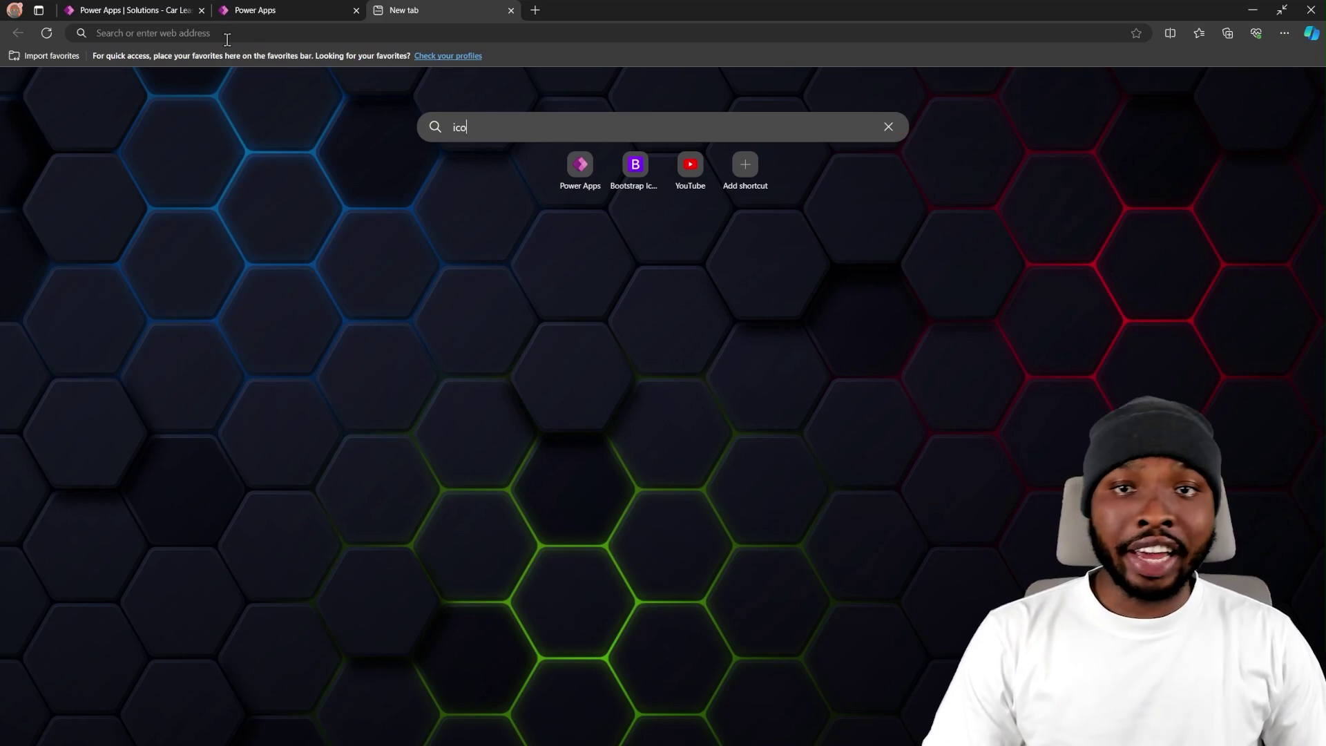
text(ns.getbootstrap.com)
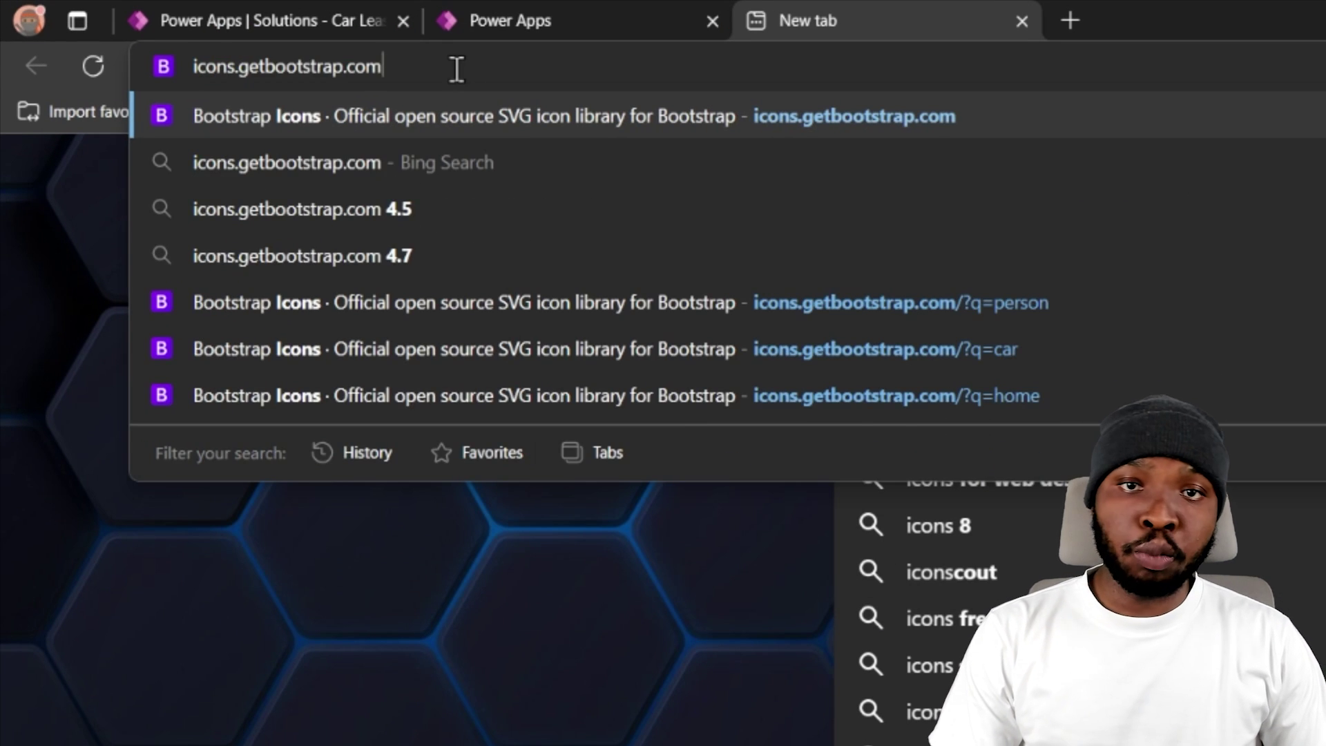
key(Return)
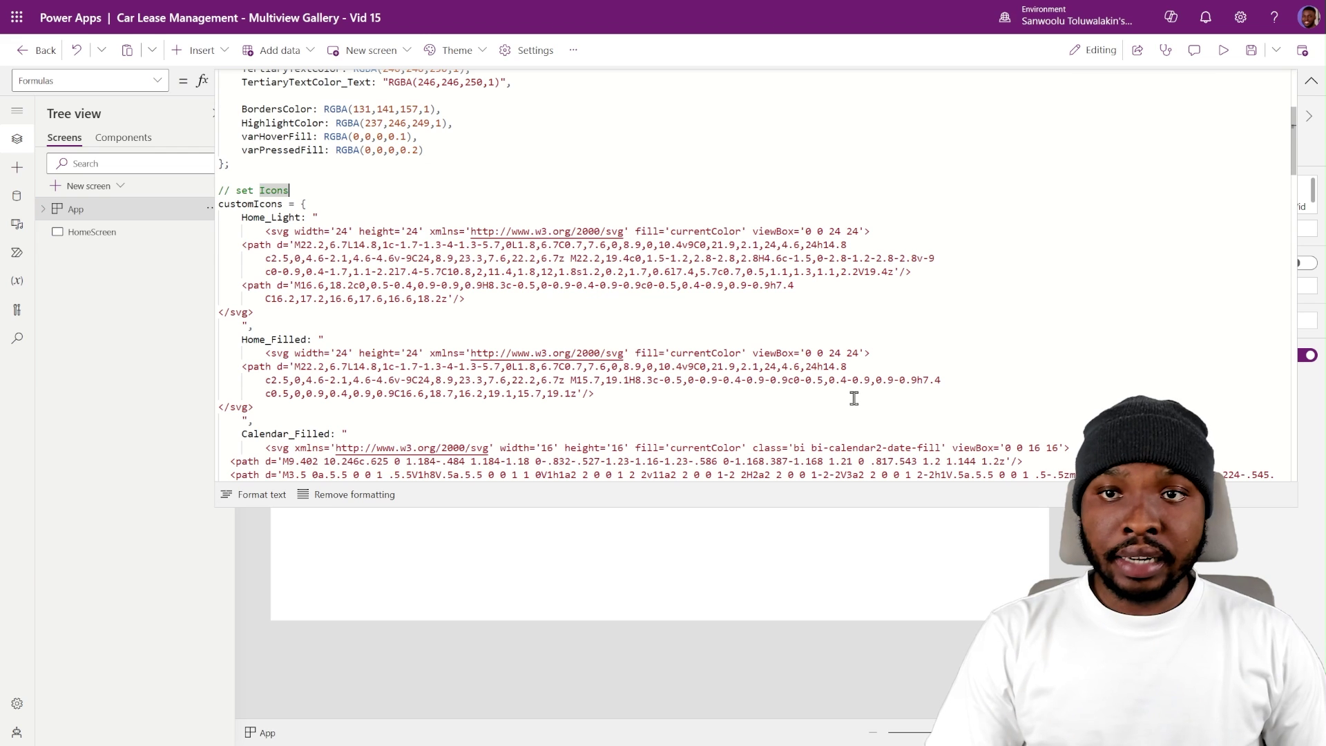
- Back in the app's Formulas property, review the customIcons record and its SVG entries
scroll(829, 366, down, 1)
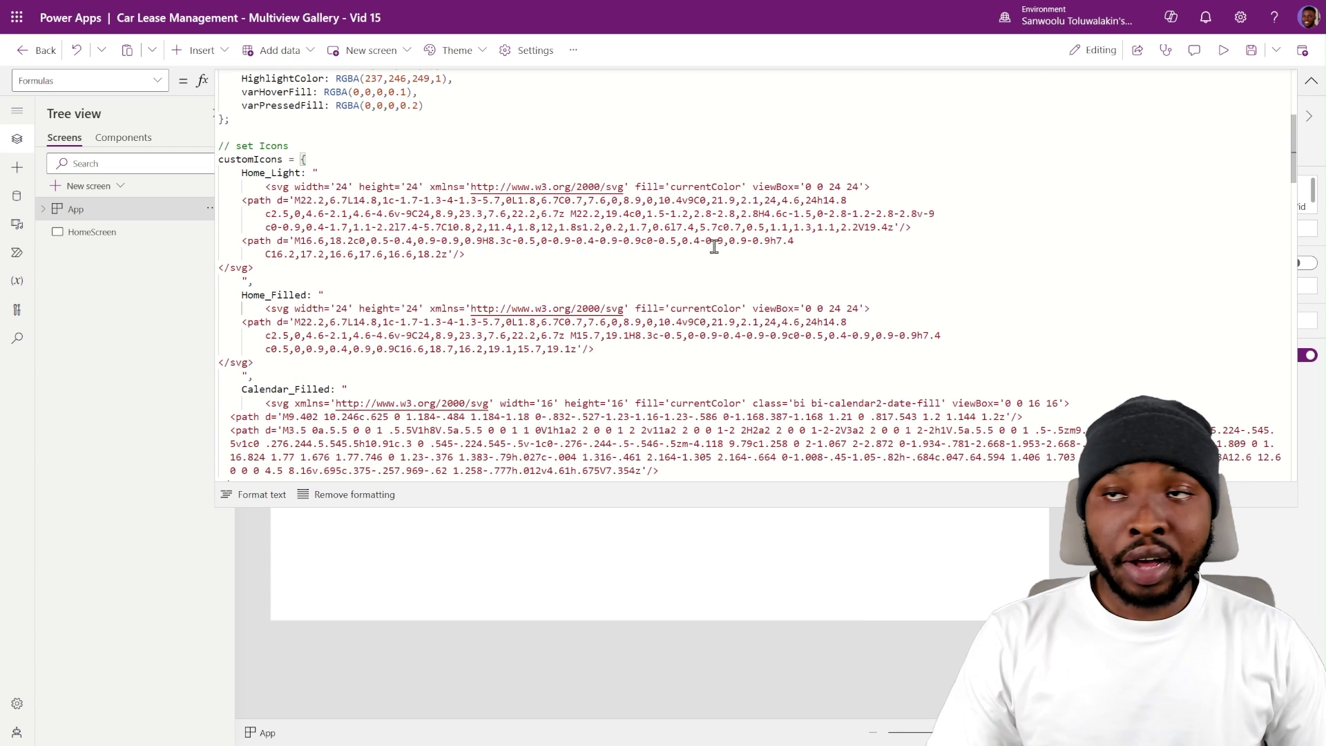
click(79, 80)
click(78, 80)
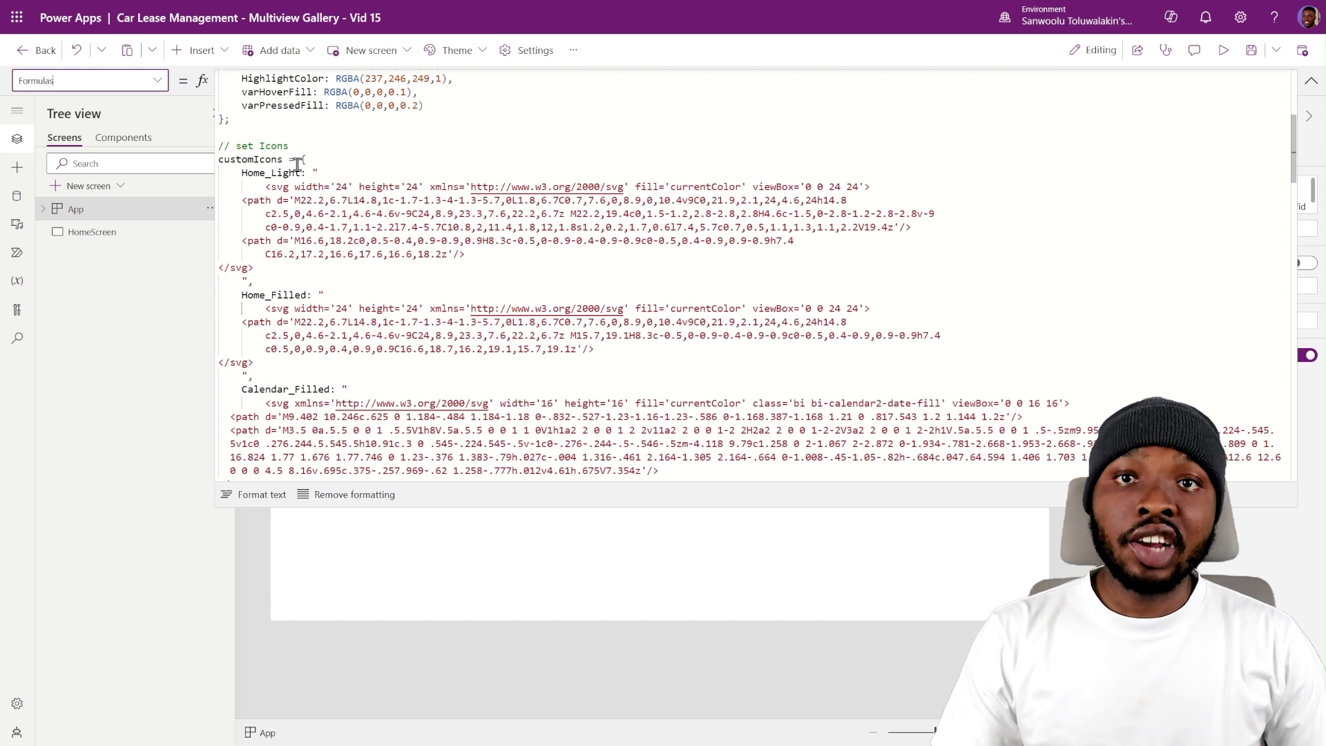
drag(303, 159, 309, 216)
click(445, 147)
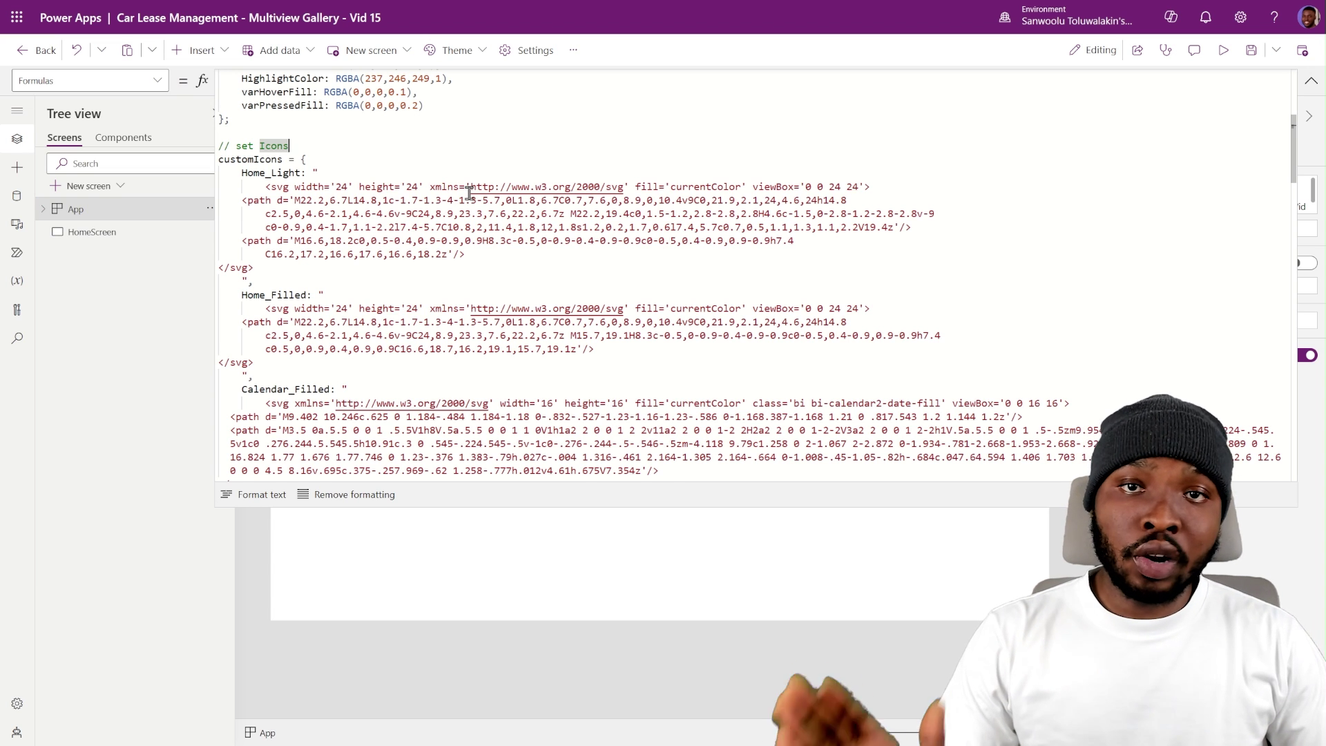
- Insert a horizontal container on HomeScreen and place it at the screen's upper-left corner, position X 0, Y 0
scroll(469, 194, up, 5)
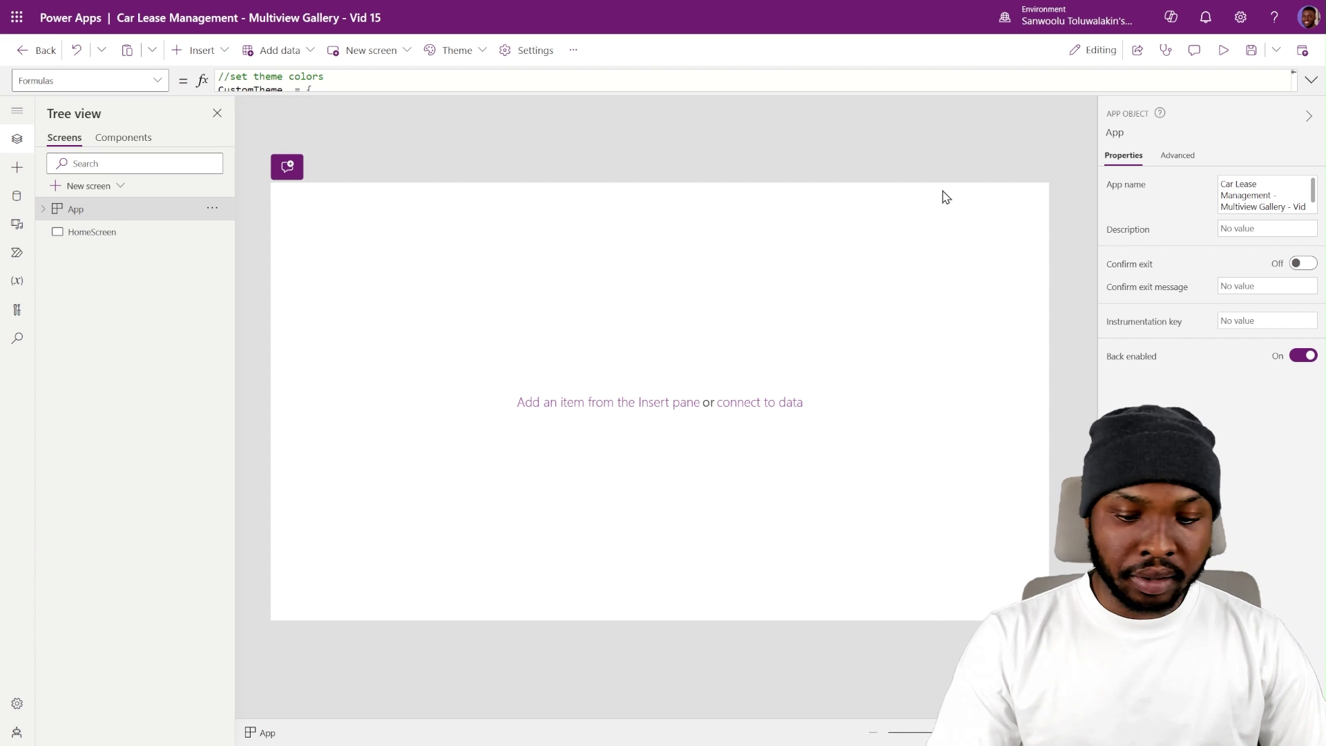
click(945, 198)
click(202, 50)
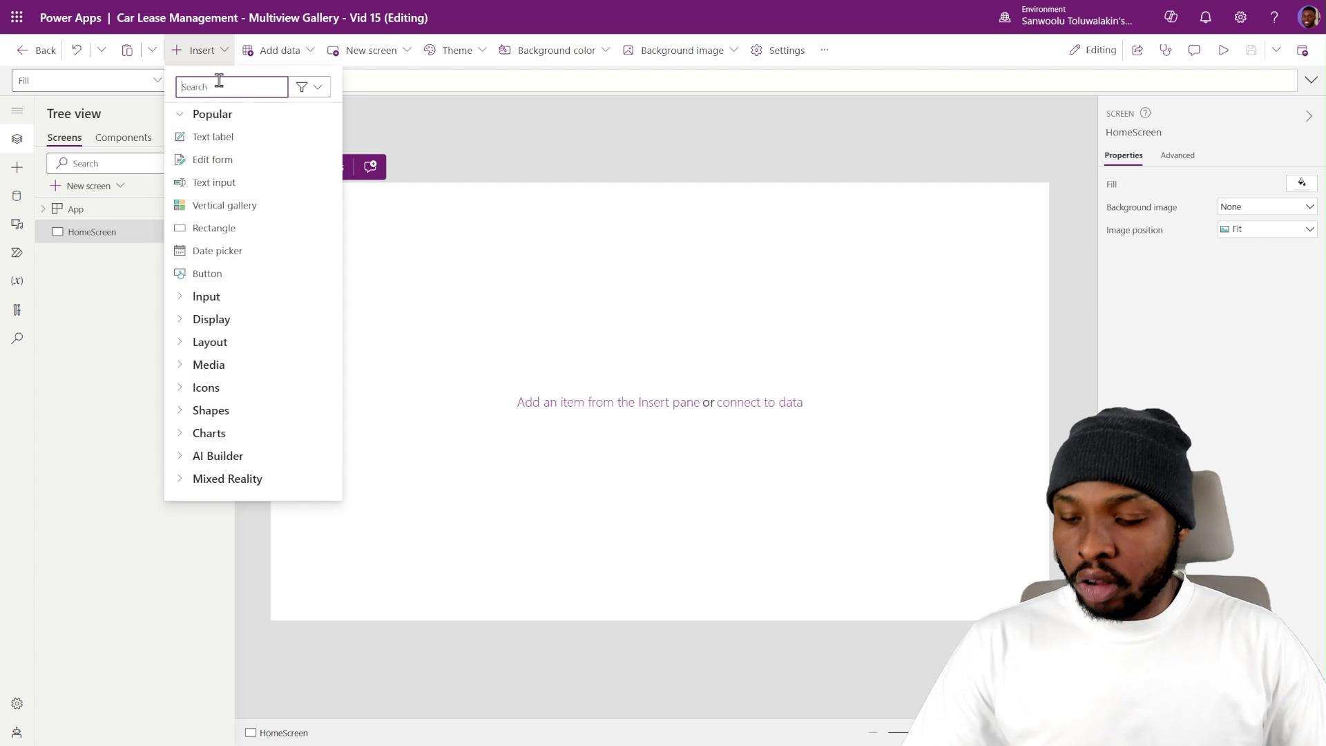
text(cont)
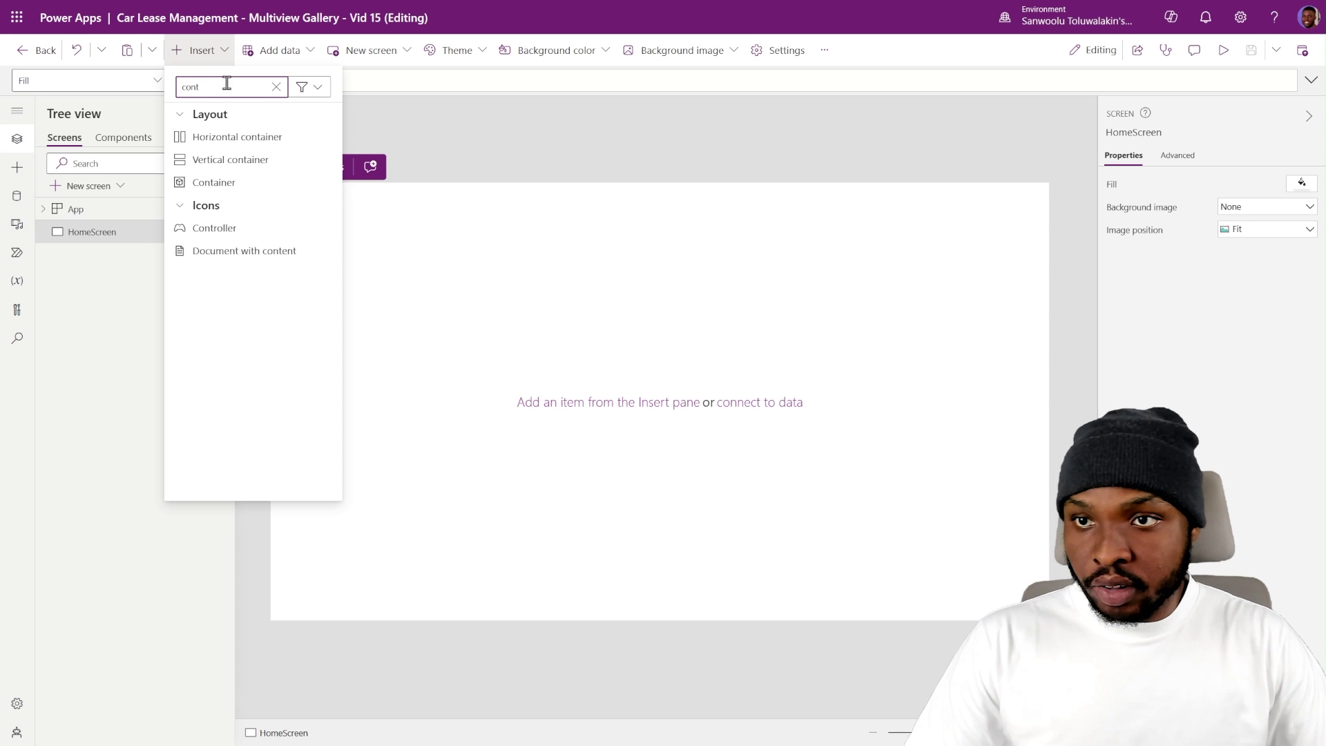
click(259, 152)
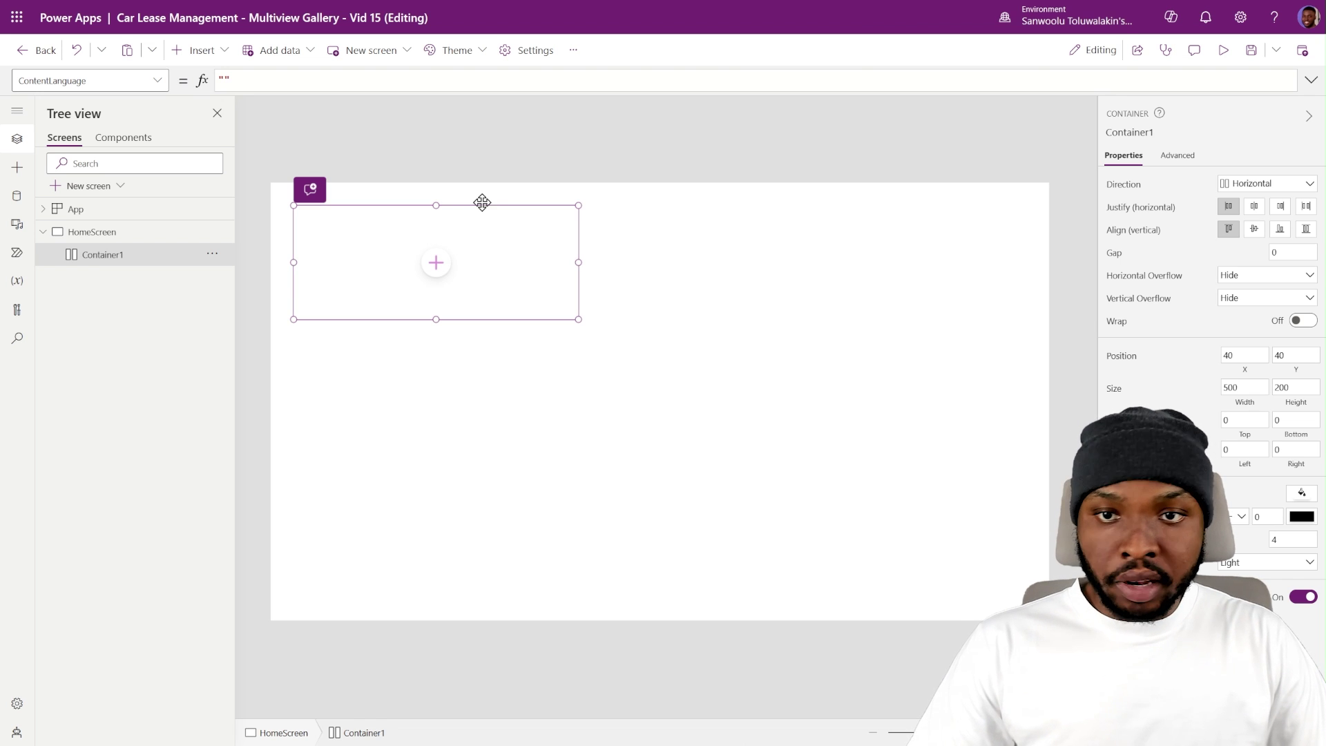
drag(482, 202, 399, 148)
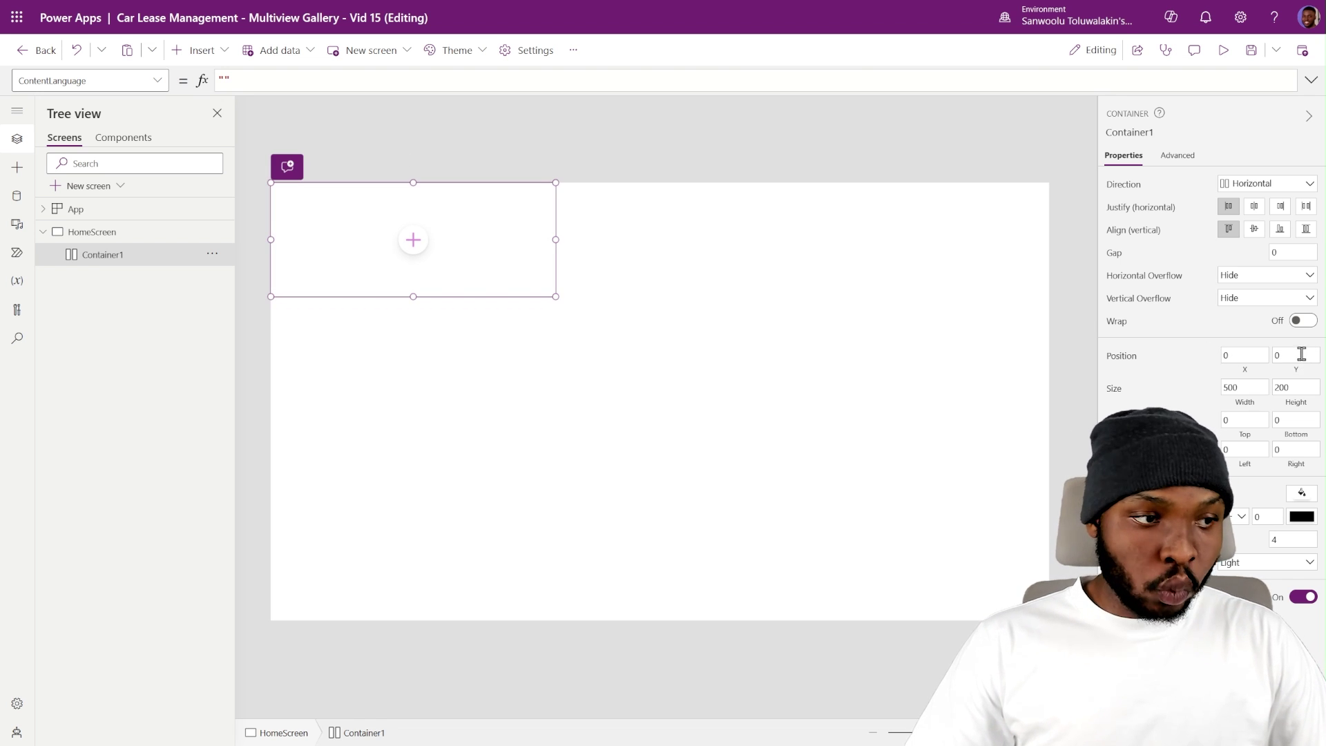
- Set the horizontal container's width to Parent.Width and its height to Parent.Height
click(1245, 402)
text(Parent.Width)
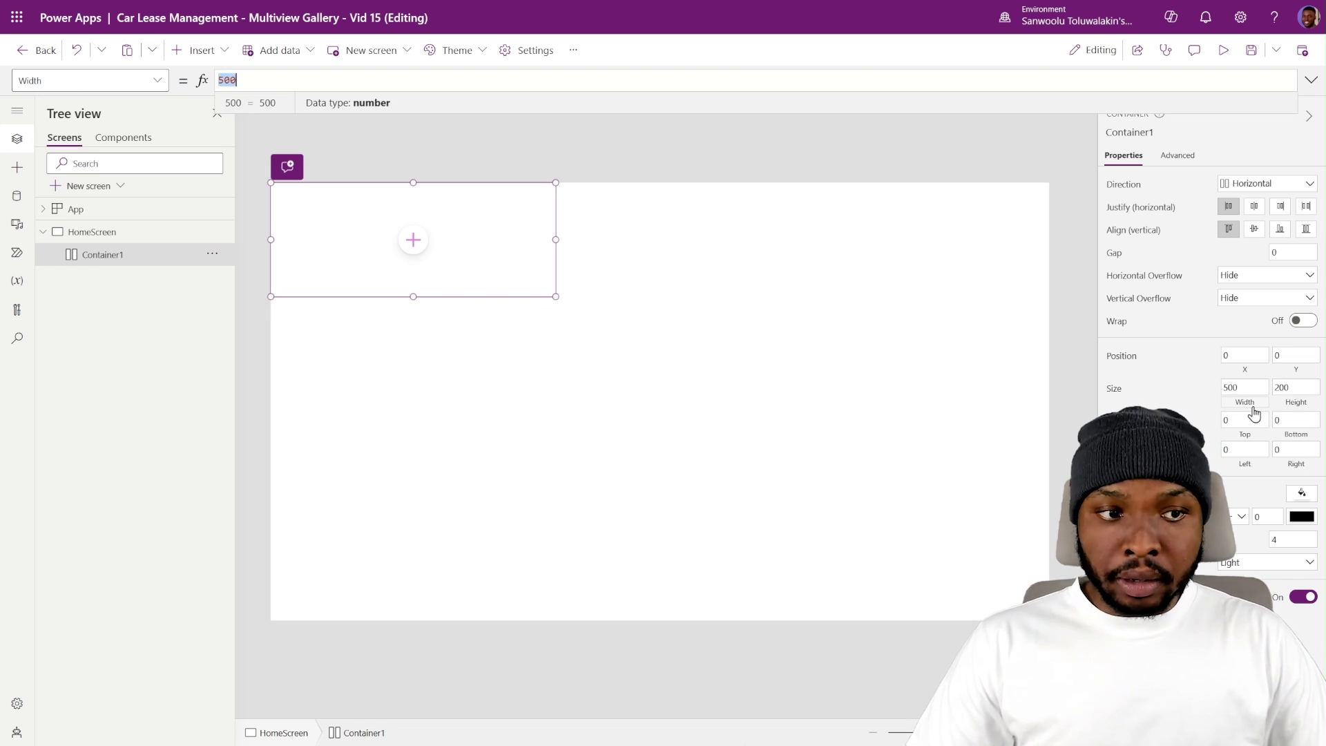
click(1295, 403)
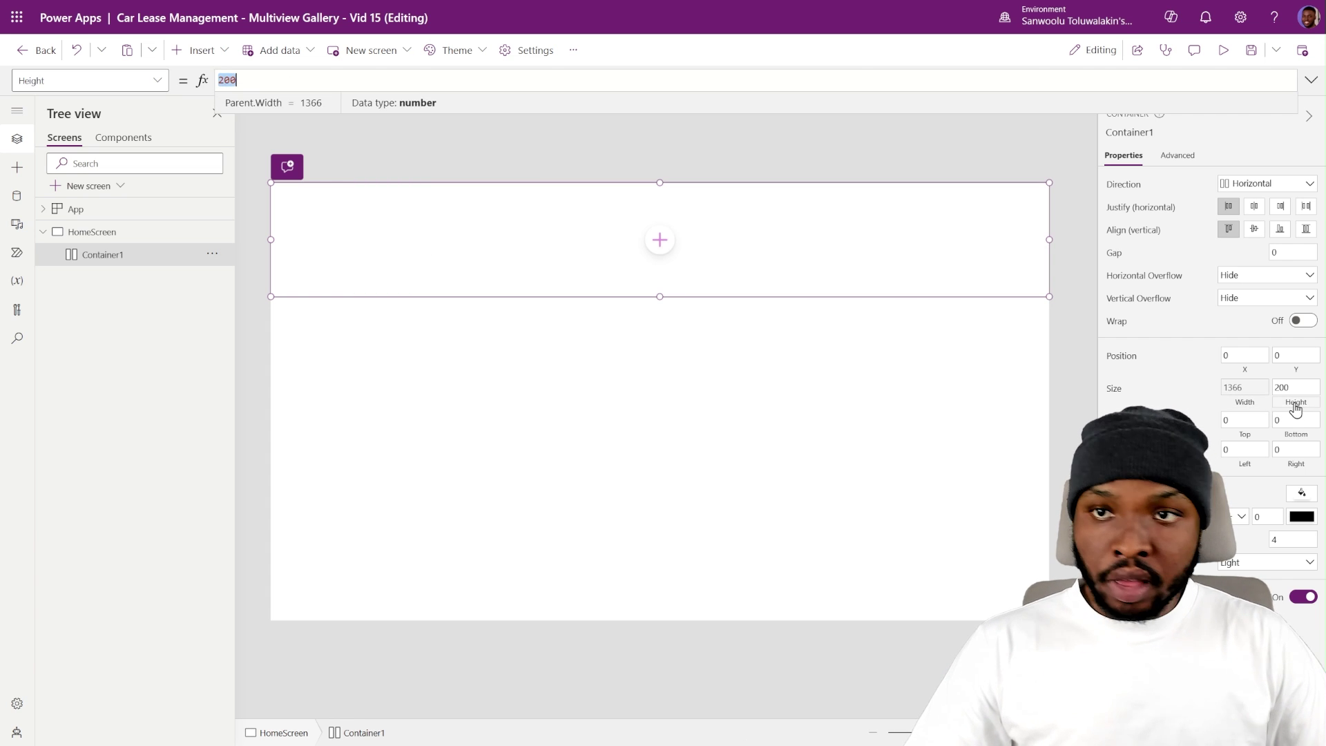
text(Parent.Widt)
text(Height)
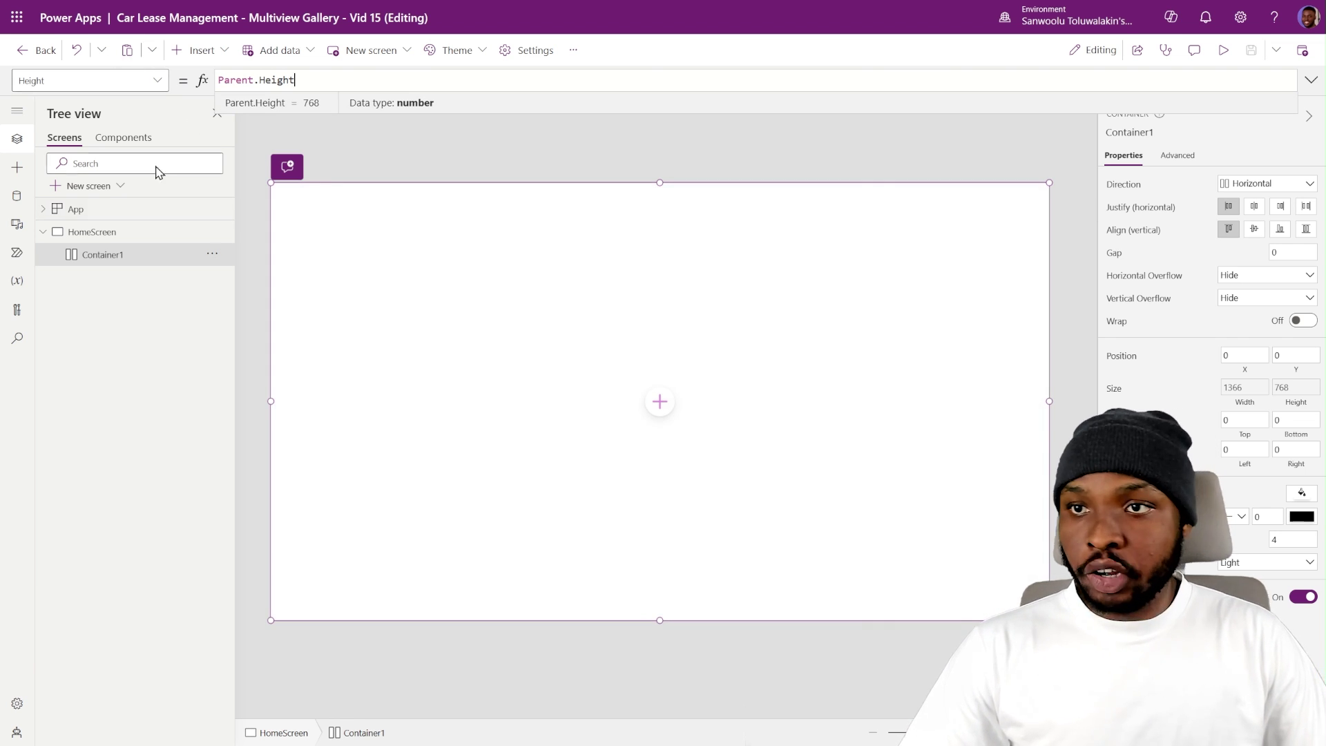
- Rename the full-screen horizontal container as Cntr_Root
double_click(100, 253)
text(Cntr_Root)
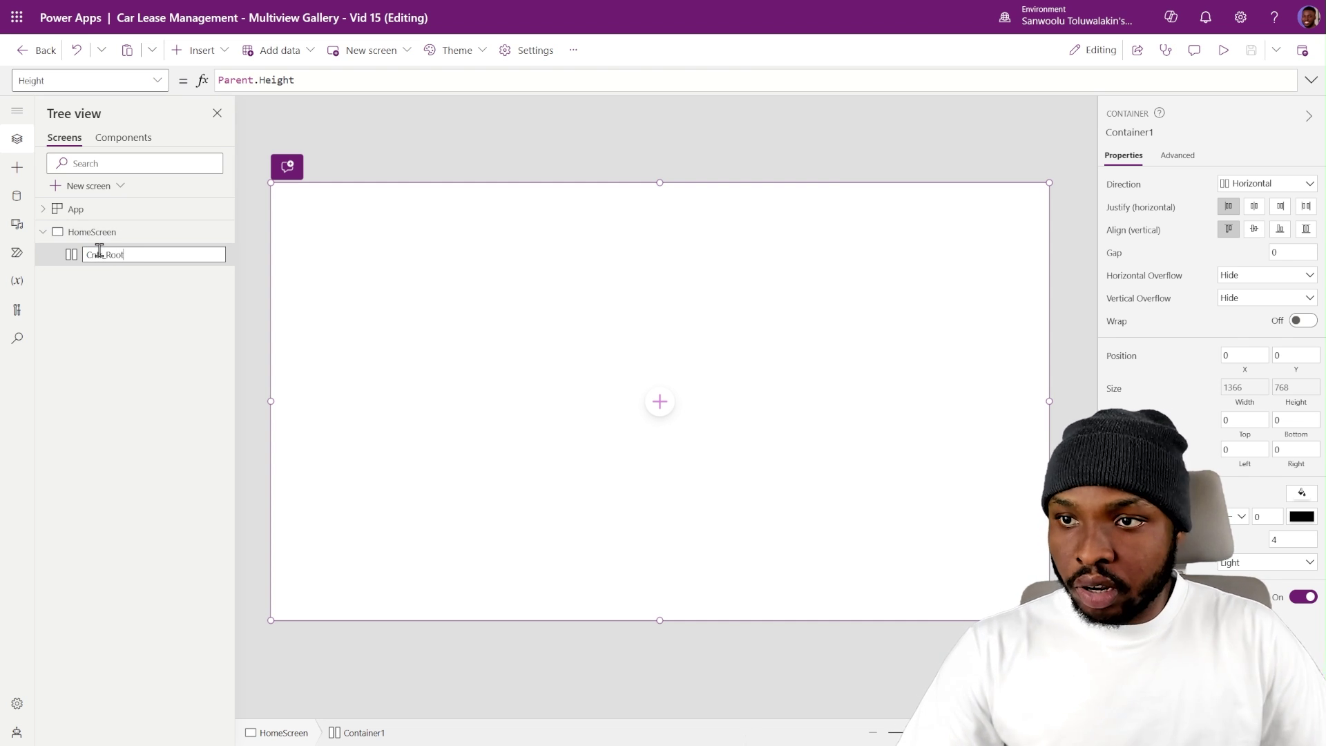
click(395, 135)
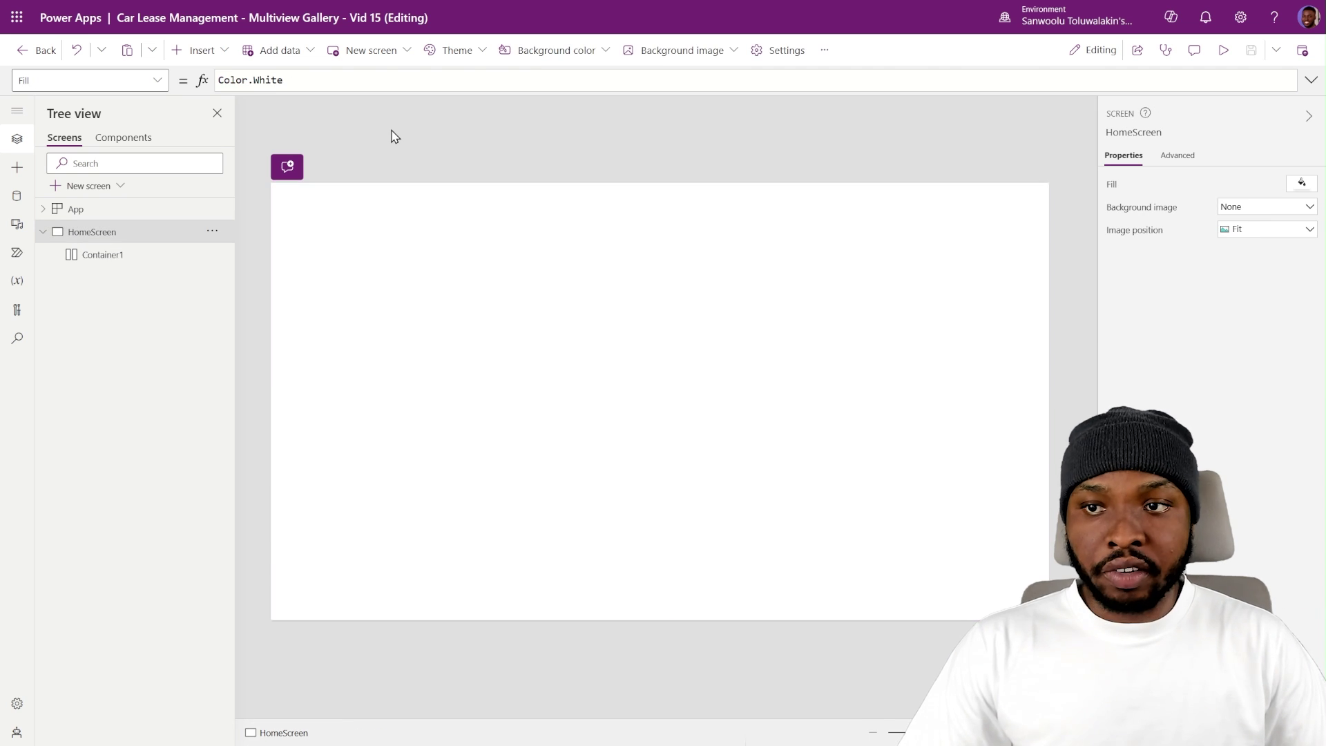
- Insert a vertical container and move it inside Cntr_Root
click(197, 50)
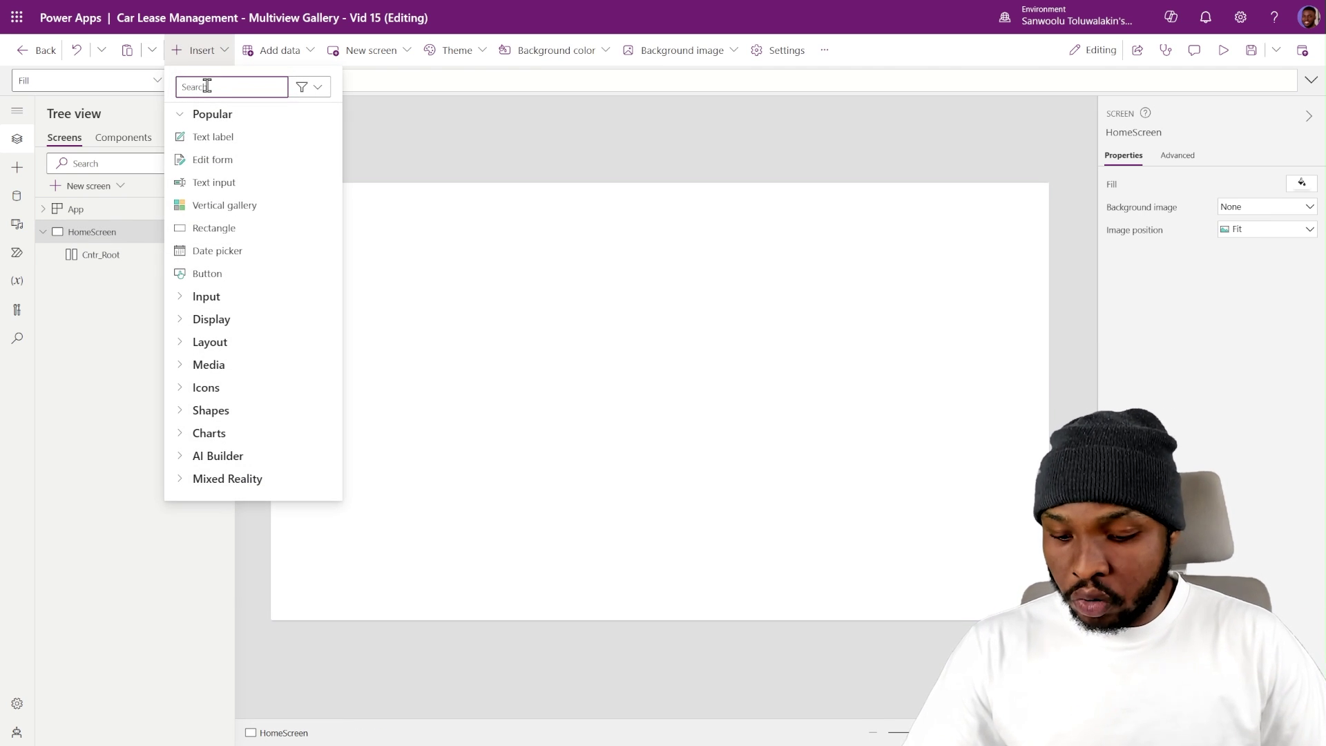
text(cont)
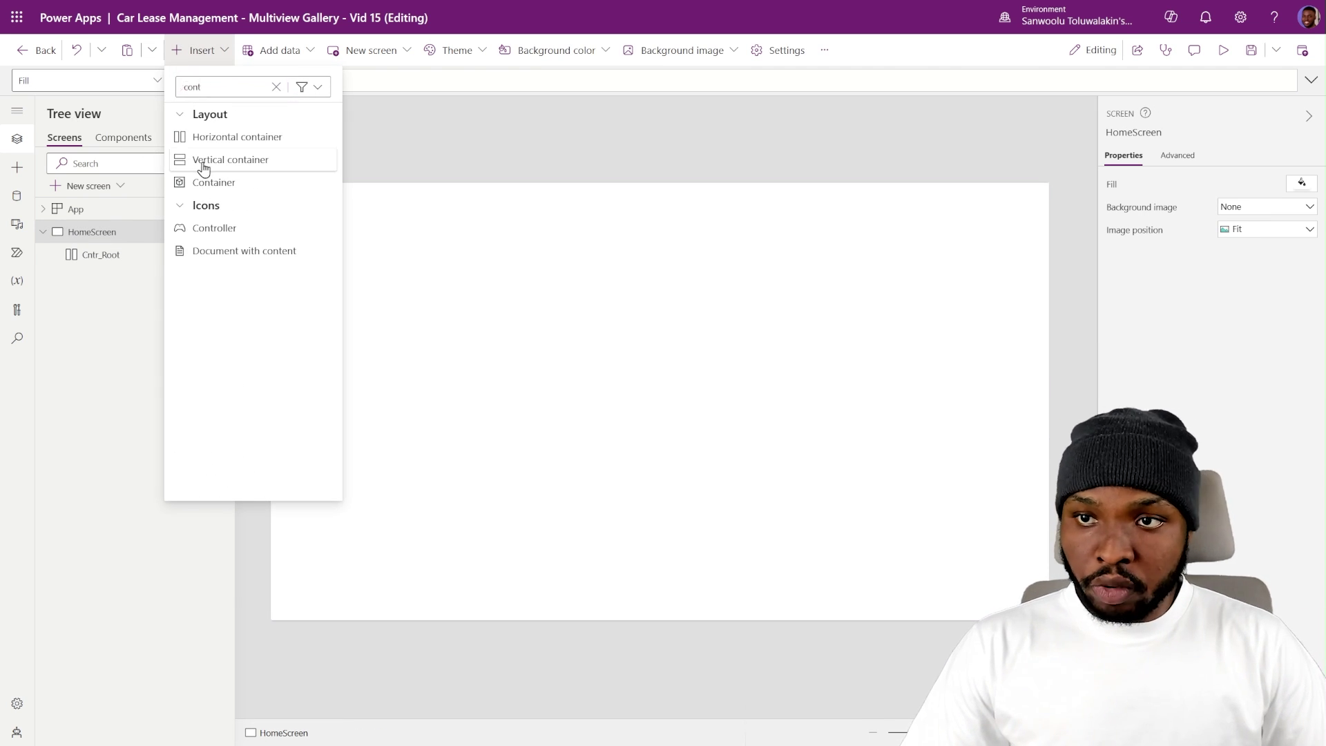
click(204, 170)
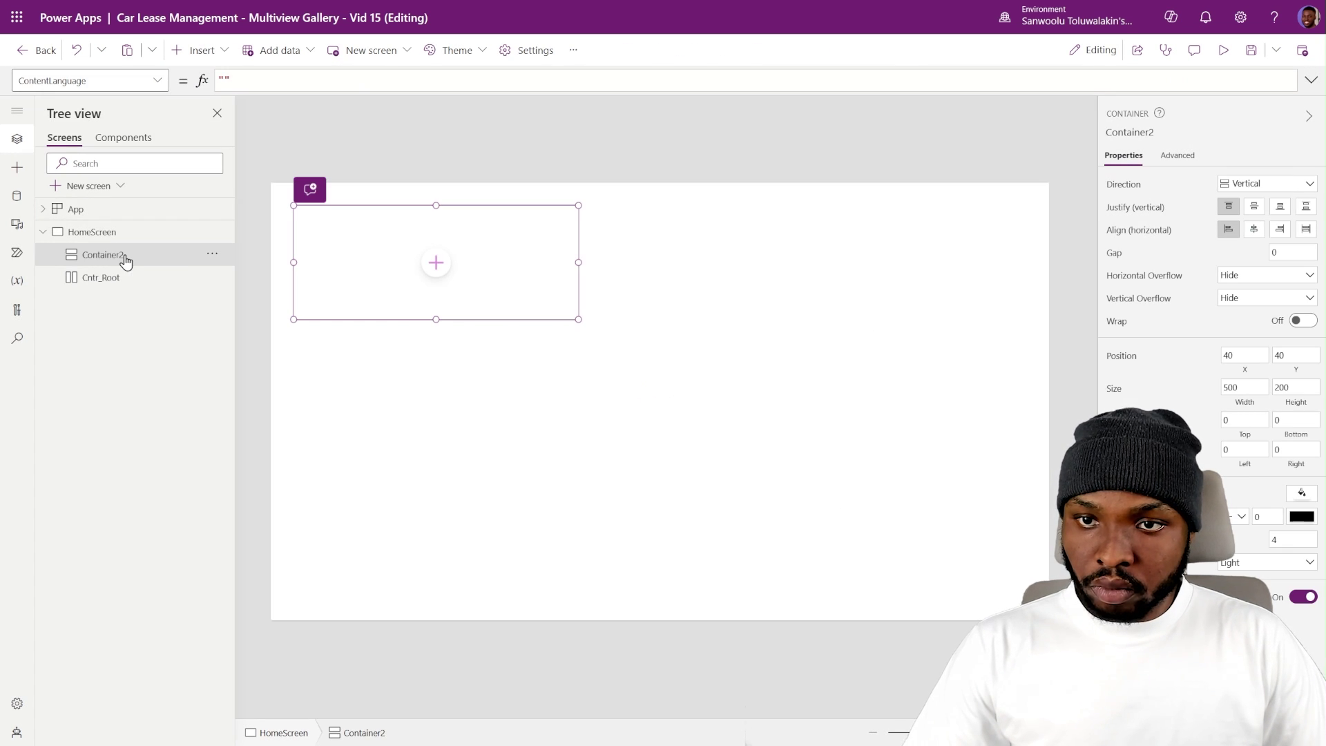
key(Delete)
click(105, 263)
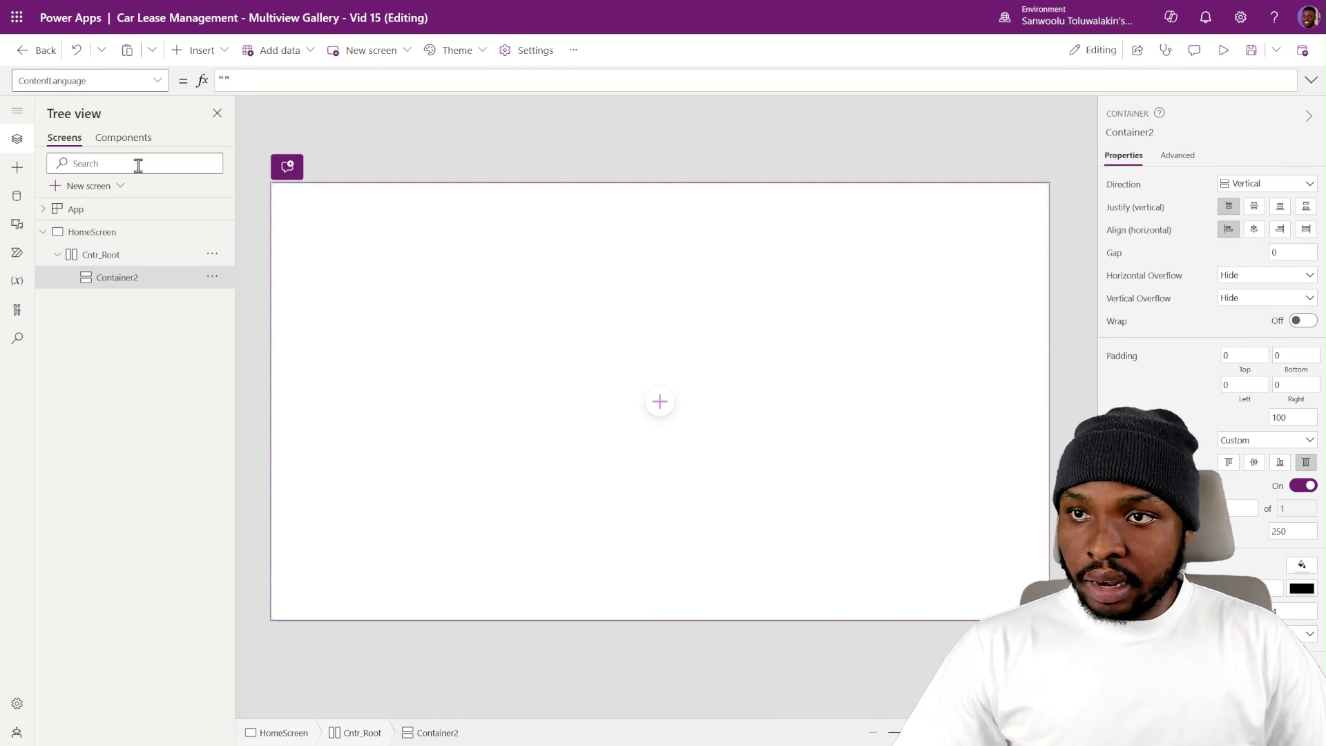
- Add a second vertical container inside Cntr_Root
click(199, 49)
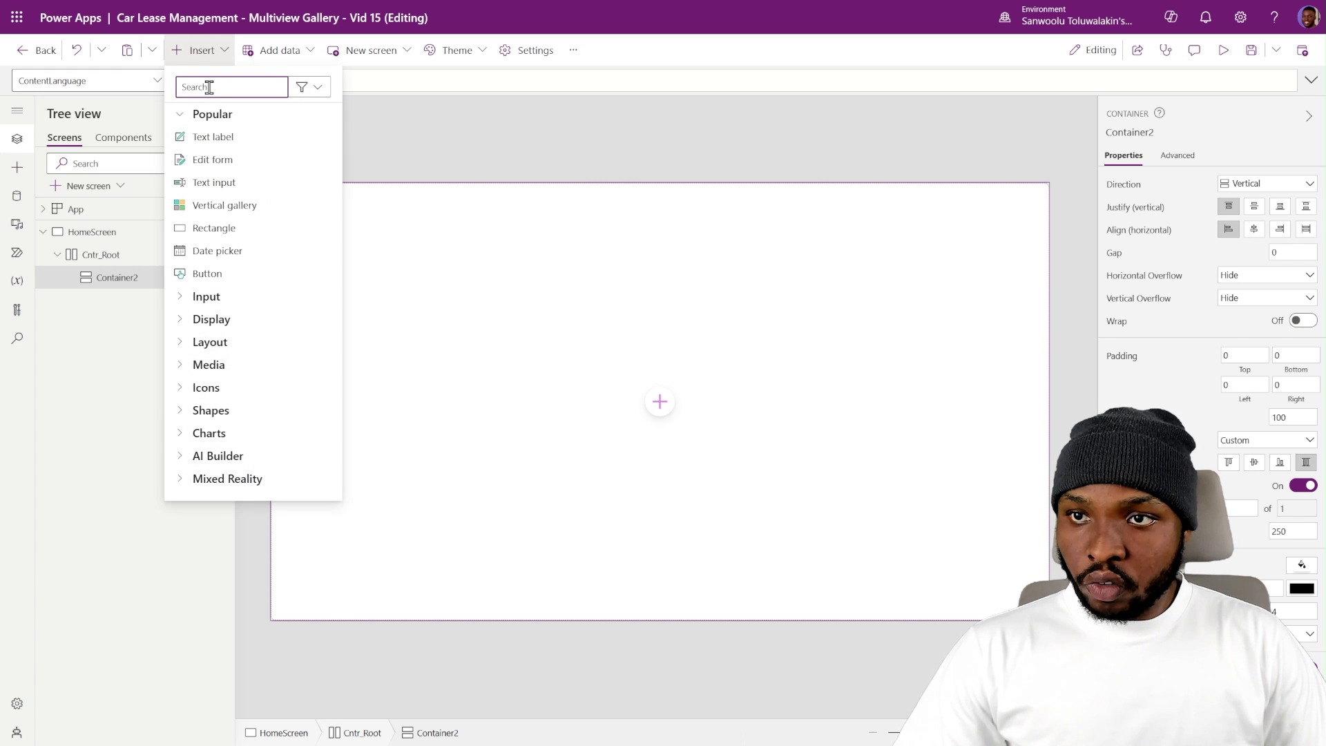
click(103, 256)
click(201, 50)
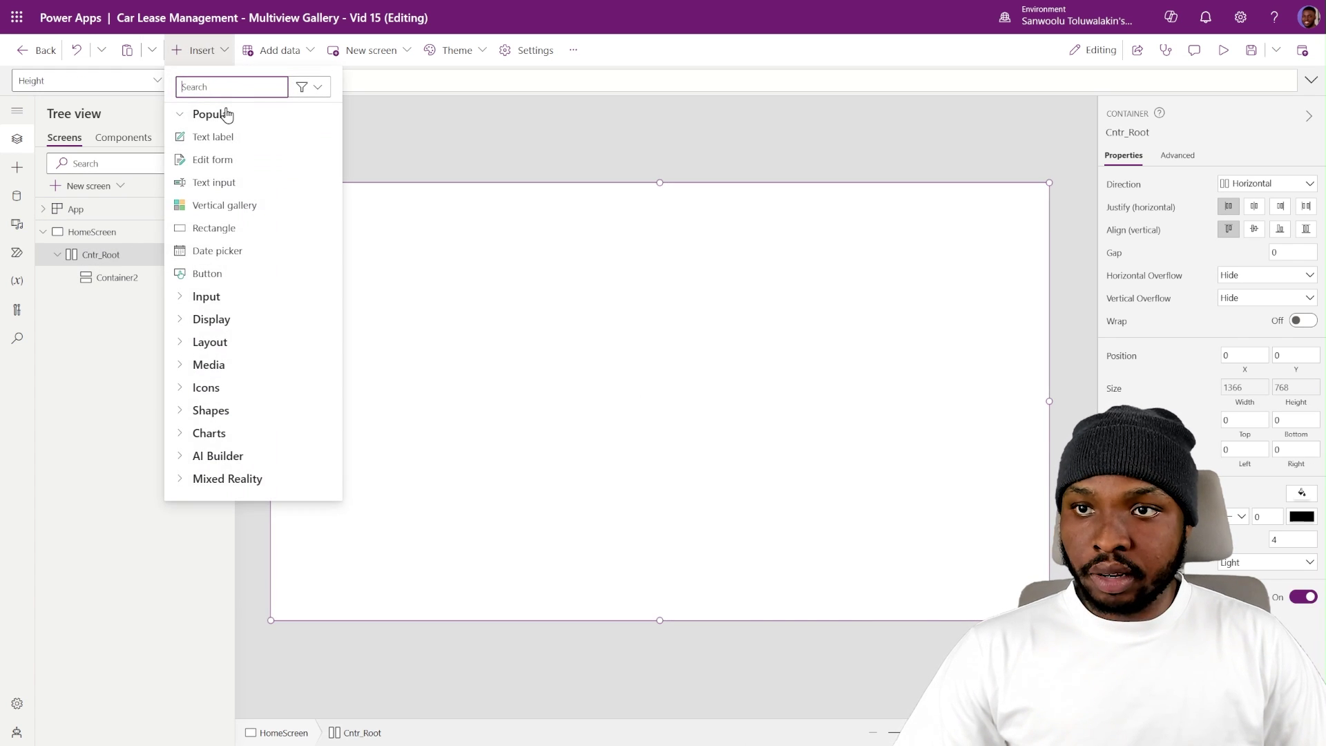
text(cont)
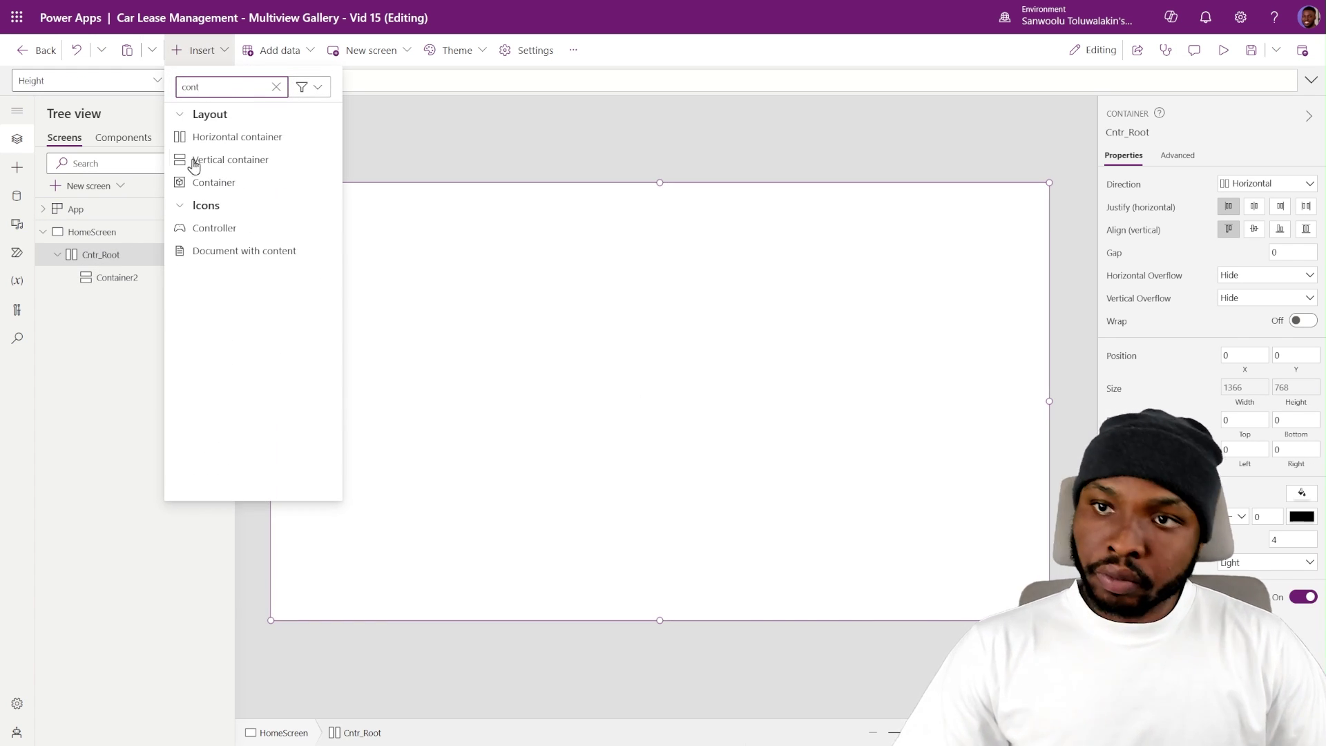
click(208, 167)
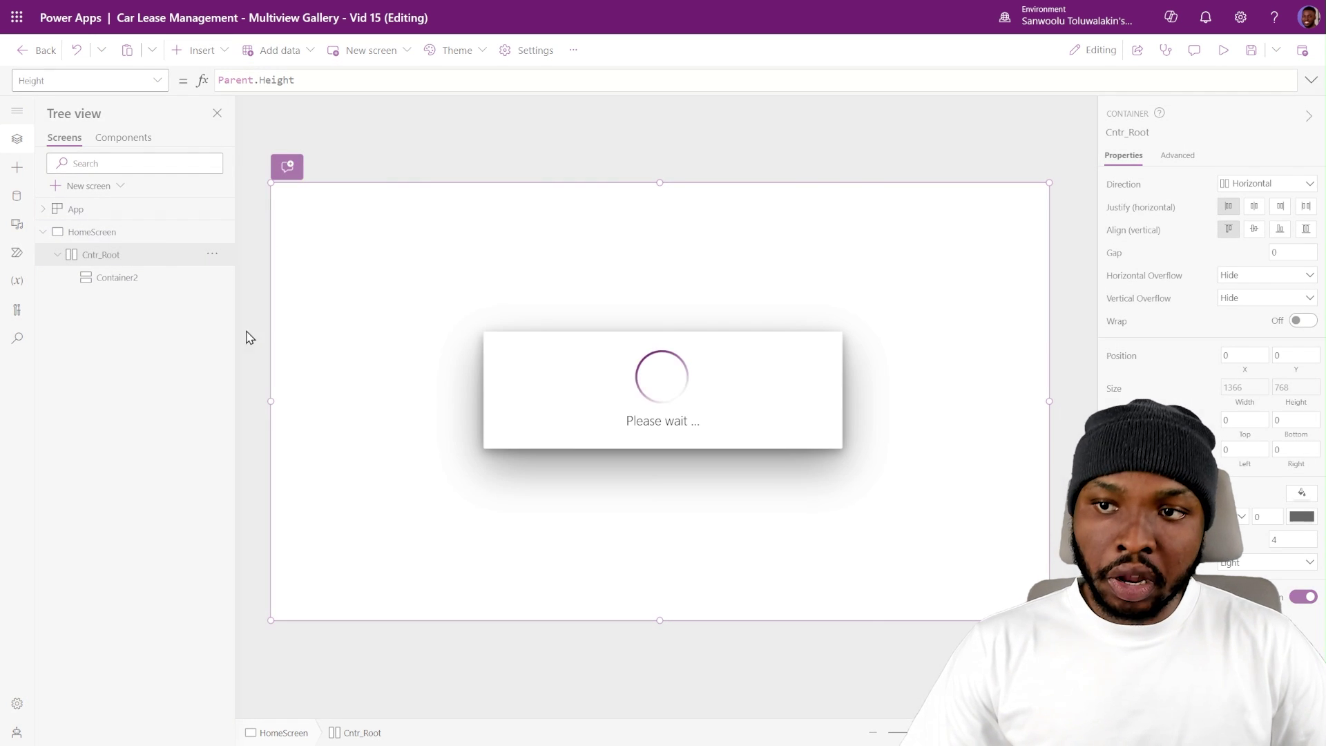
- Rename the first vertical container inside Cntr_Root as Cntr_SideMenu
click(116, 276)
double_click(116, 276)
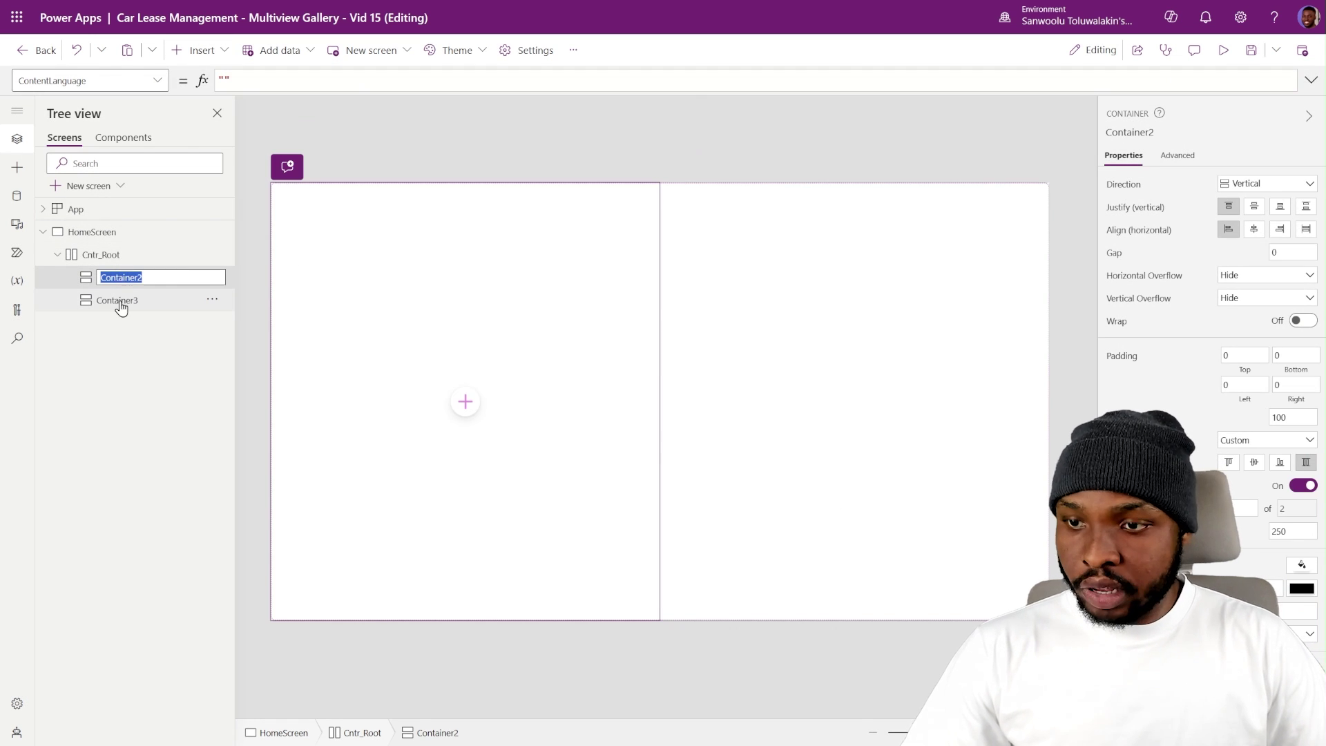
text(Cntr_)
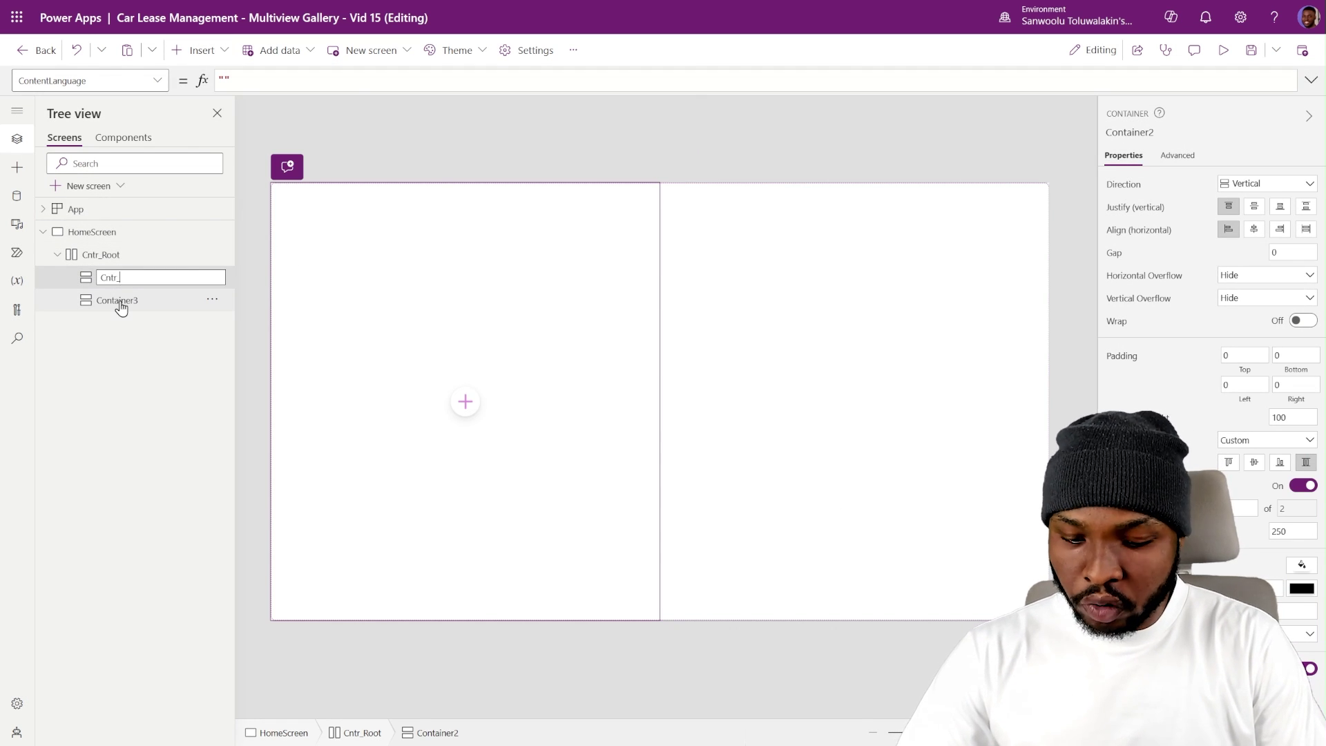
text(SideMen)
key(ctrl+a)
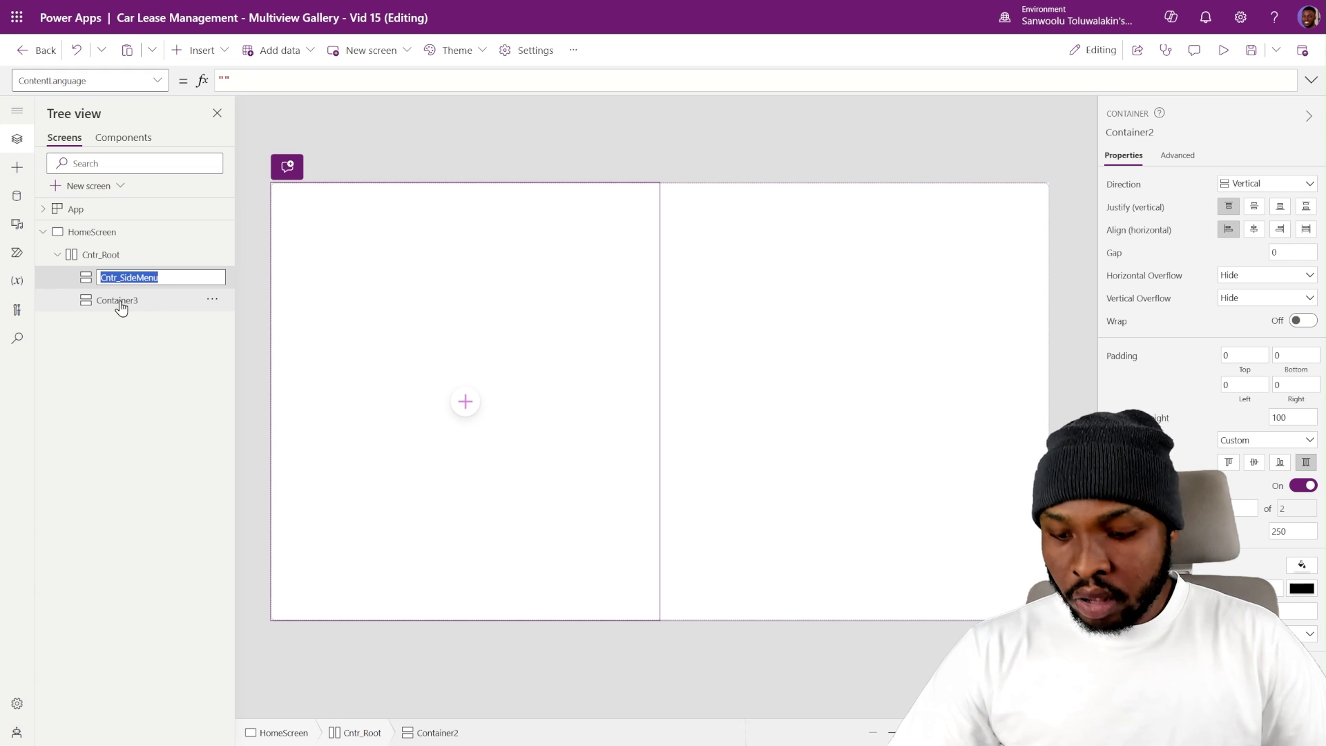
key(Escape)
- Rename the second vertical container inside Cntr_Root as Cntr_PageContent
double_click(116, 301)
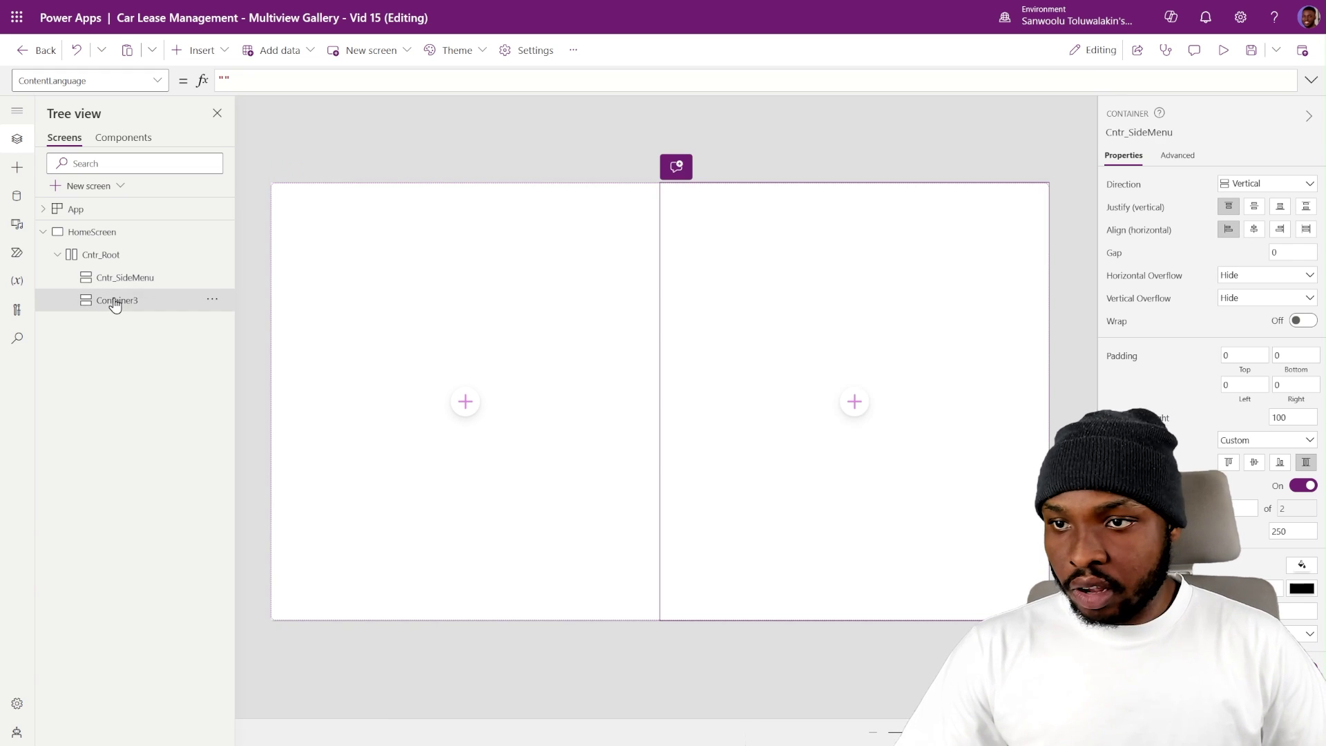
text(Cntr_SideMe)
key(BackSpace)
key(BackSpace)
key(BackSpace)
key(BackSpace)
key(BackSpace)
key(BackSpace)
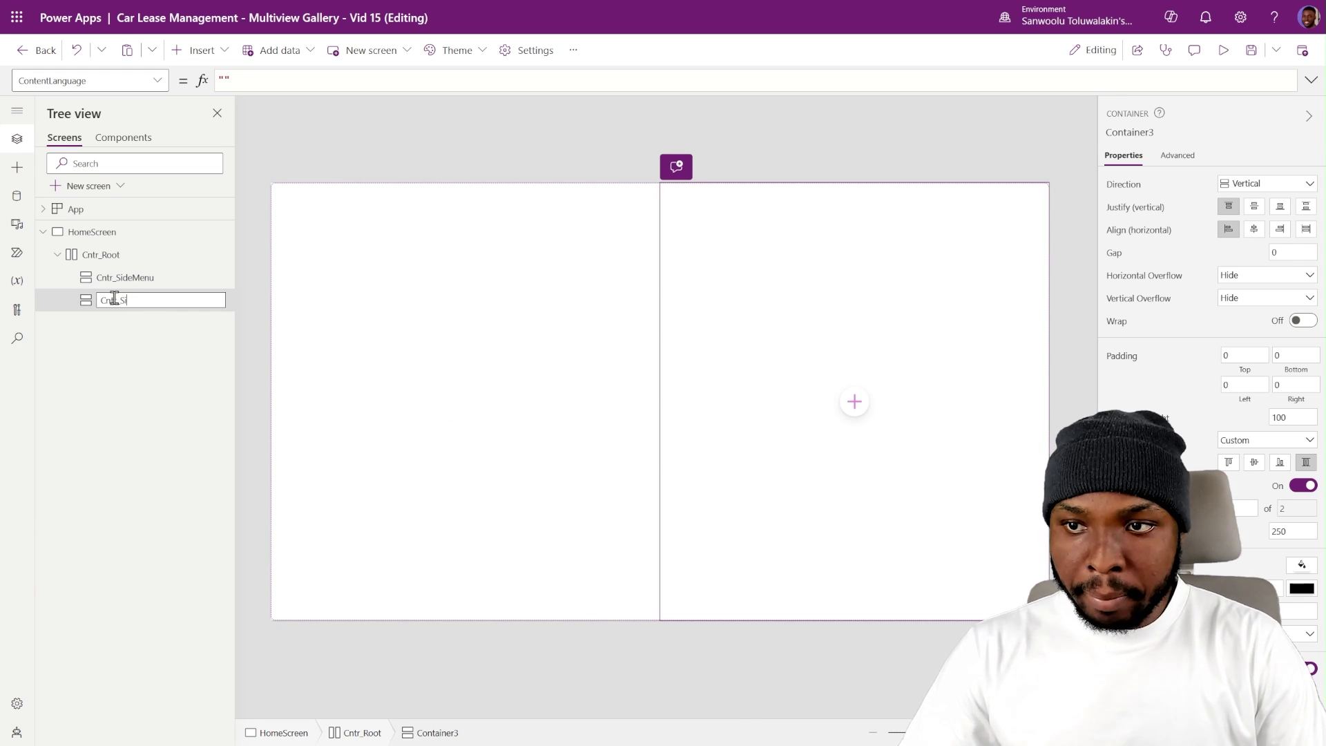
text(PageContent)
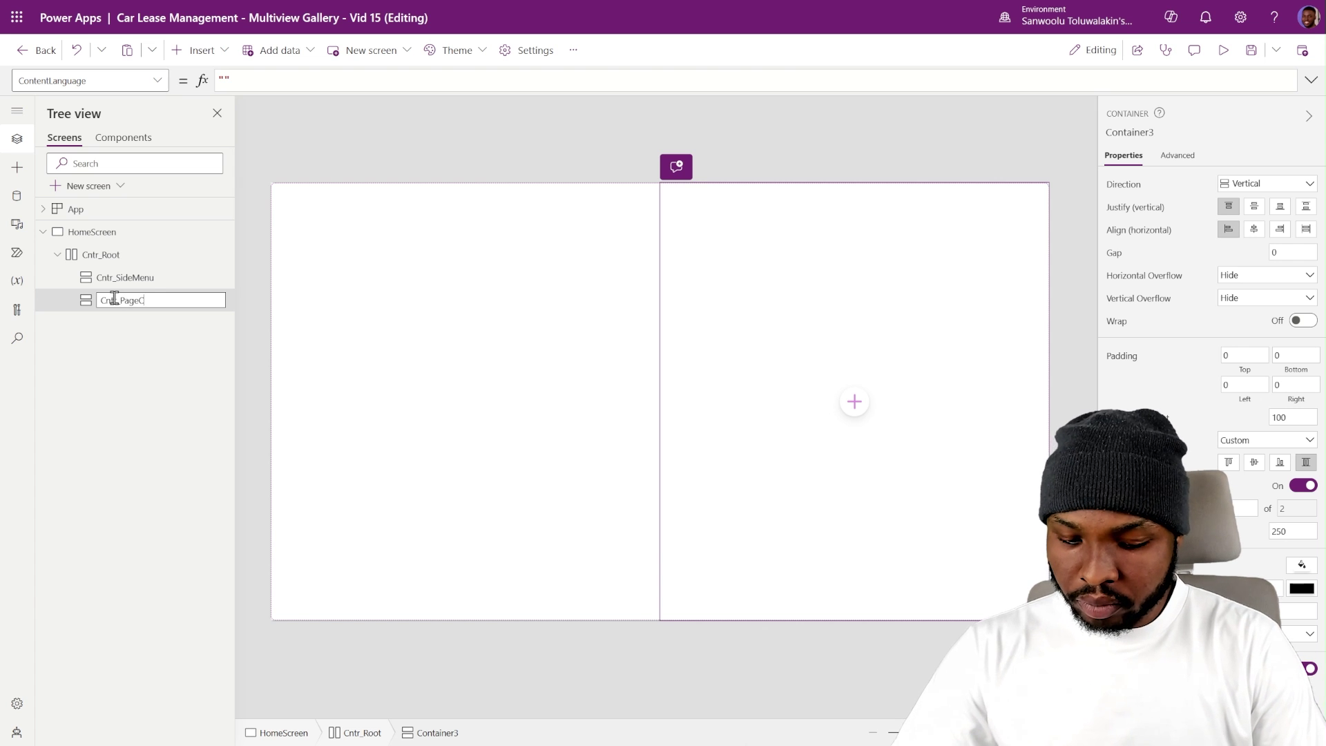
- Turn off flexible width for Cntr_SideMenu and set its width to 80
click(417, 266)
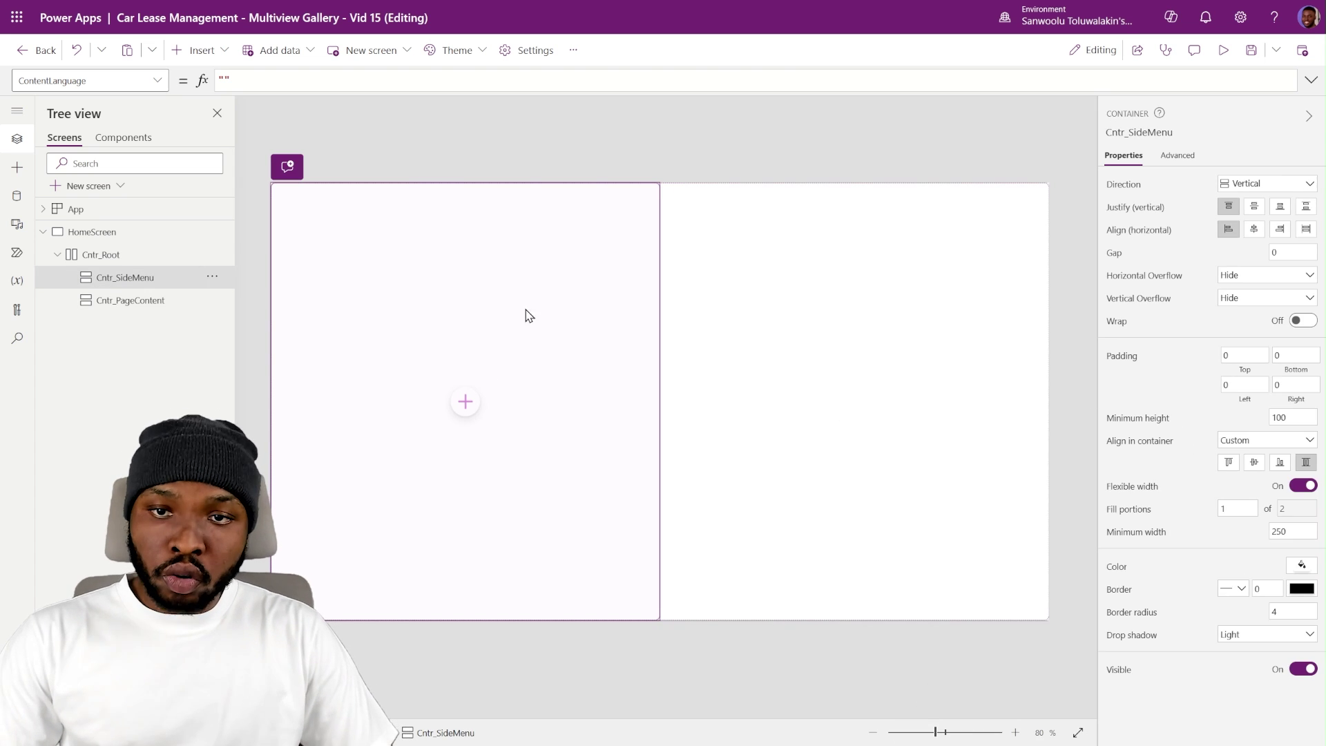
double_click(1291, 532)
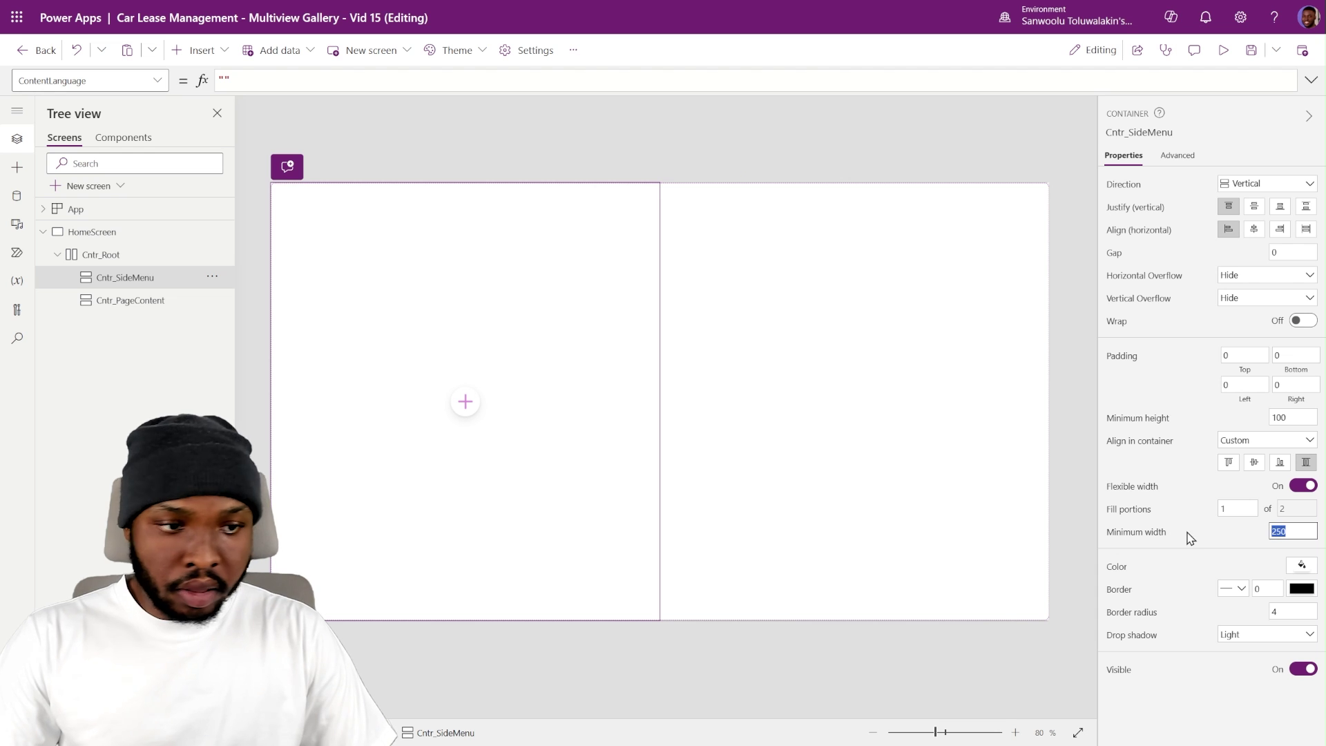
click(1298, 487)
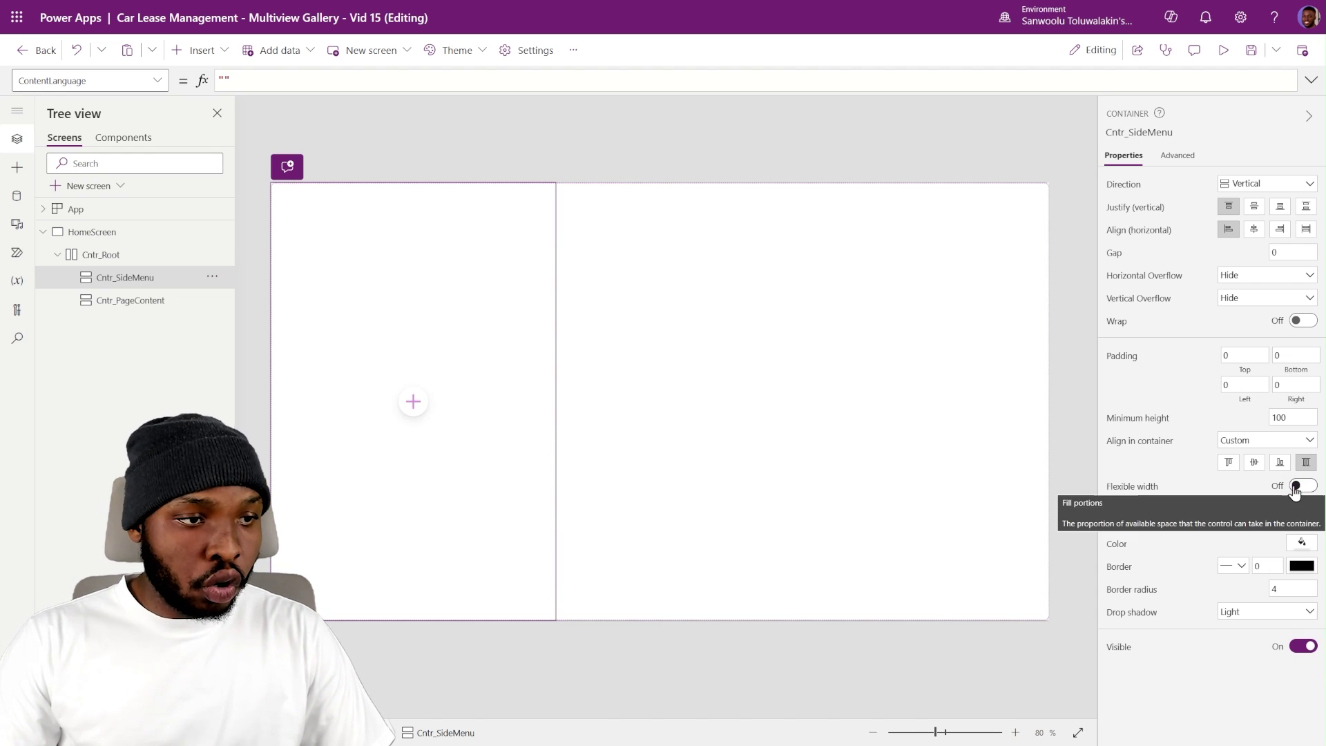
double_click(1276, 509)
text(80)
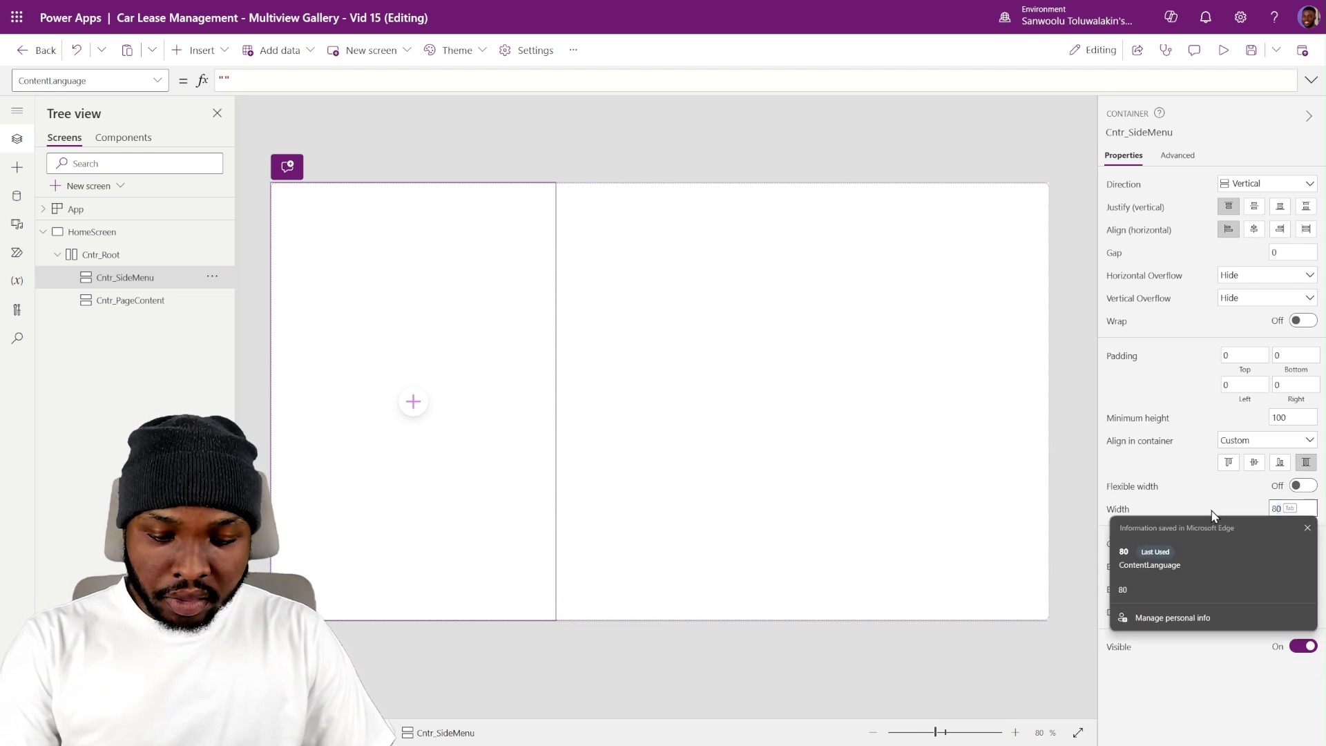
key(Return)
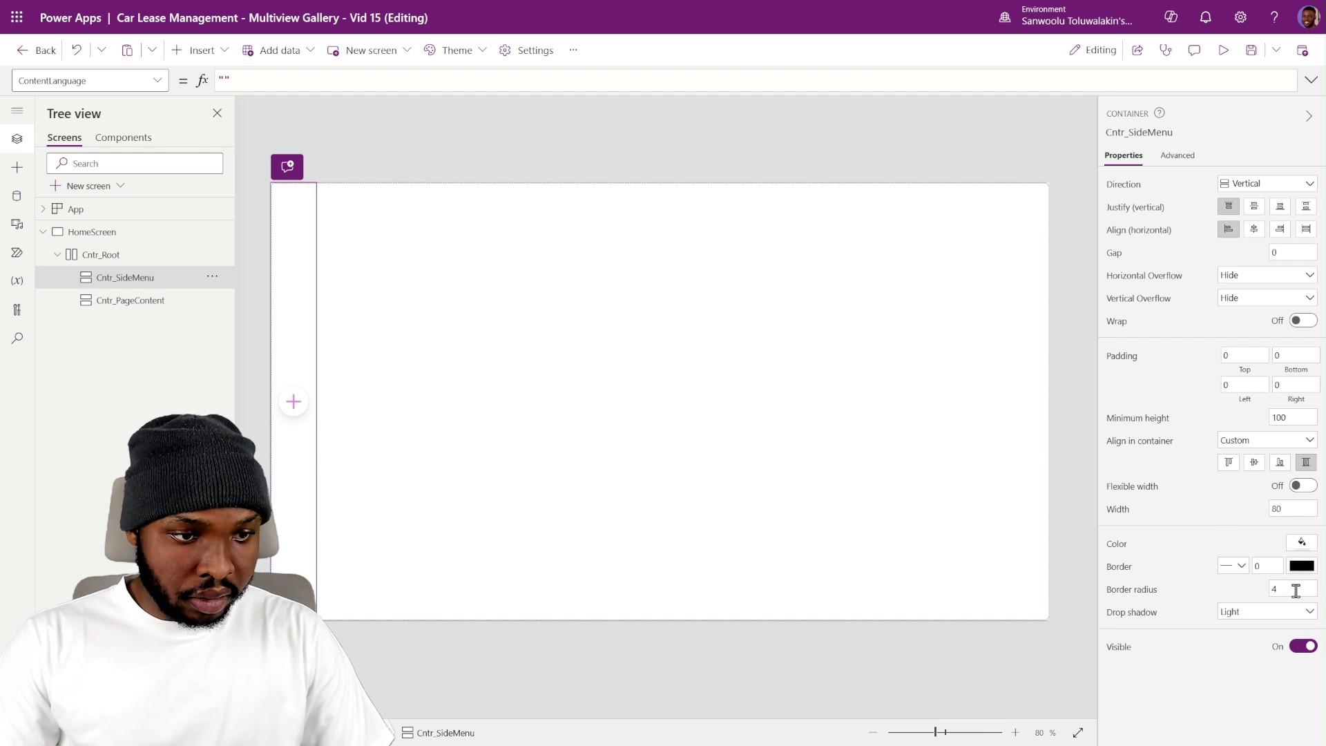
- Set Cntr_SideMenu's border radius to 0 and its drop shadow to Semibold
double_click(1297, 589)
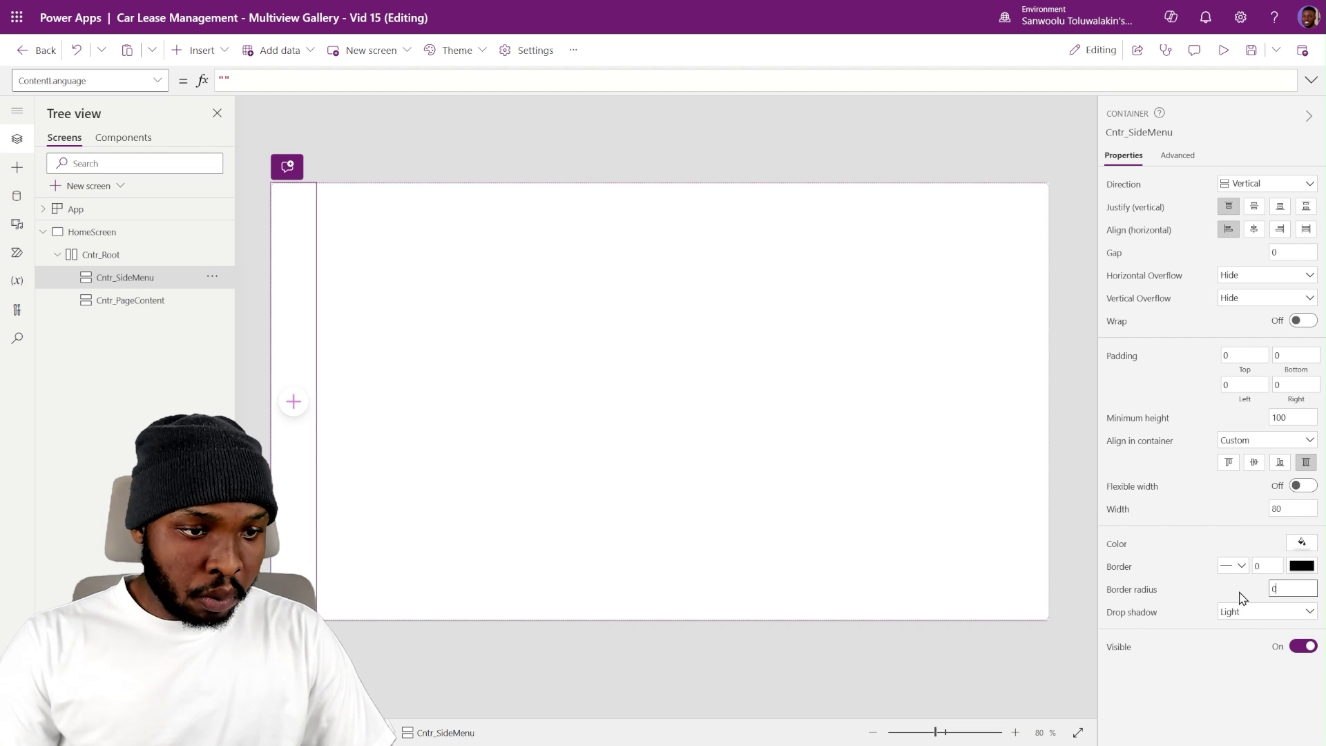
key(Return)
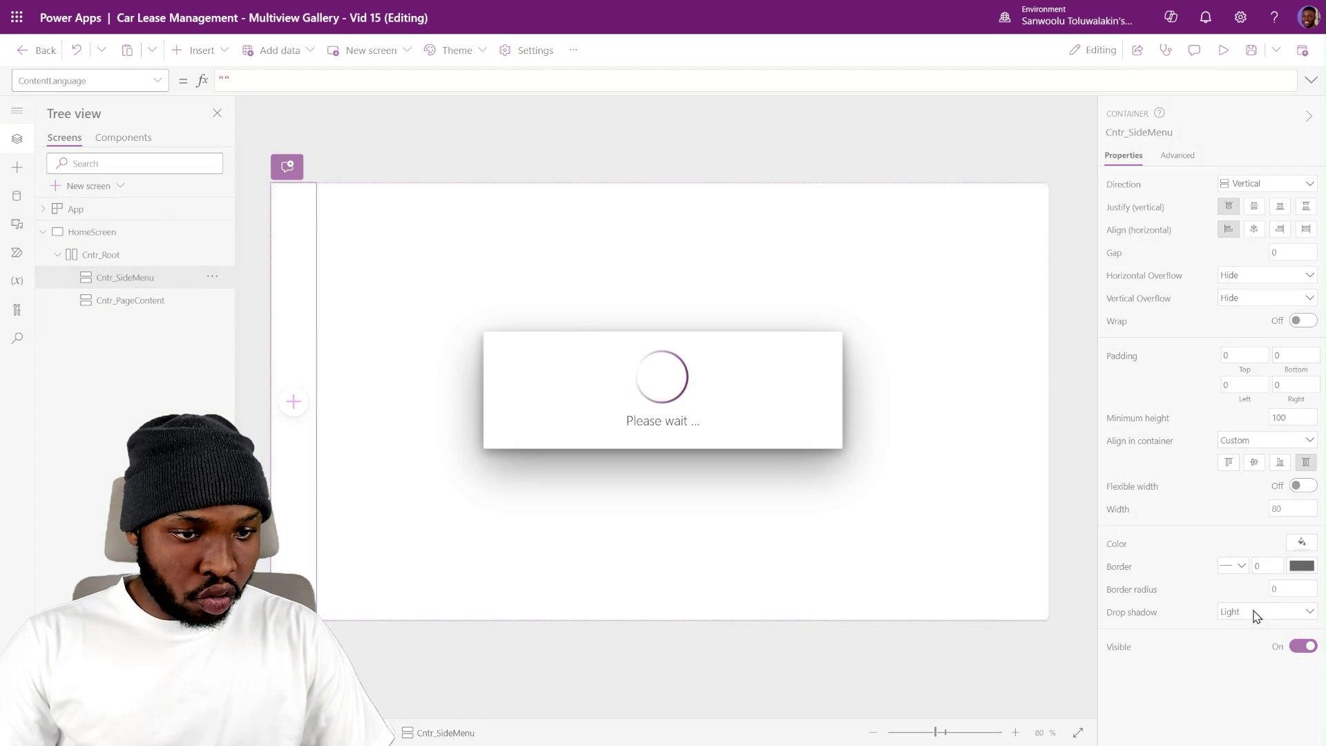
click(1254, 615)
click(1250, 561)
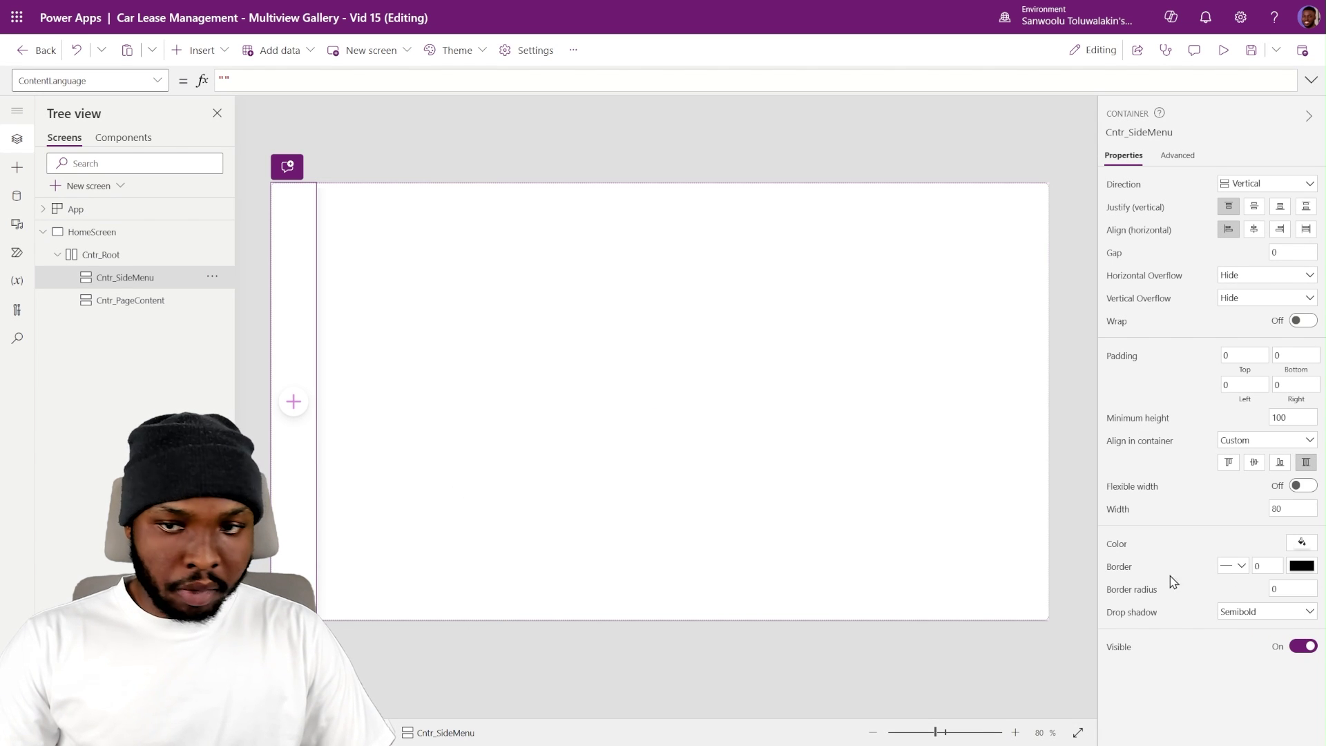
- Set Cntr_PageContent's border radius to 0 and its drop shadow to None
click(133, 302)
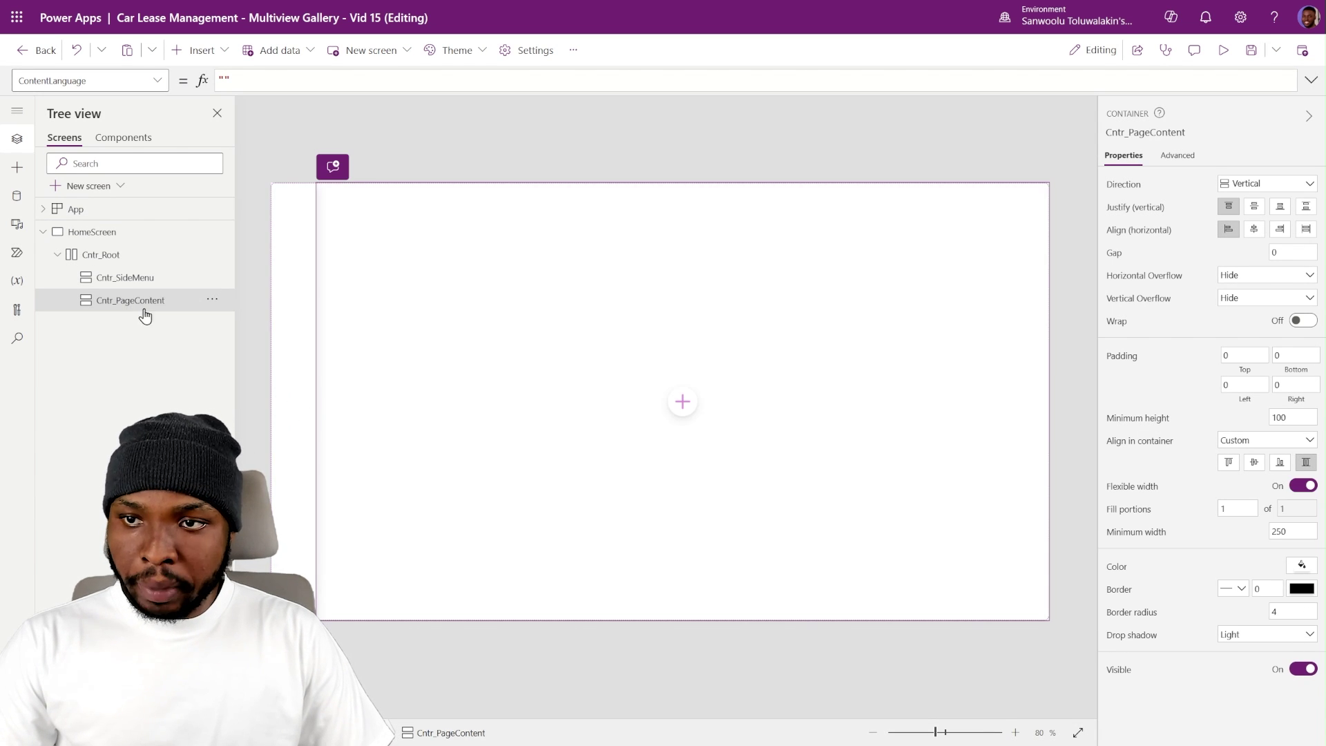
click(1276, 611)
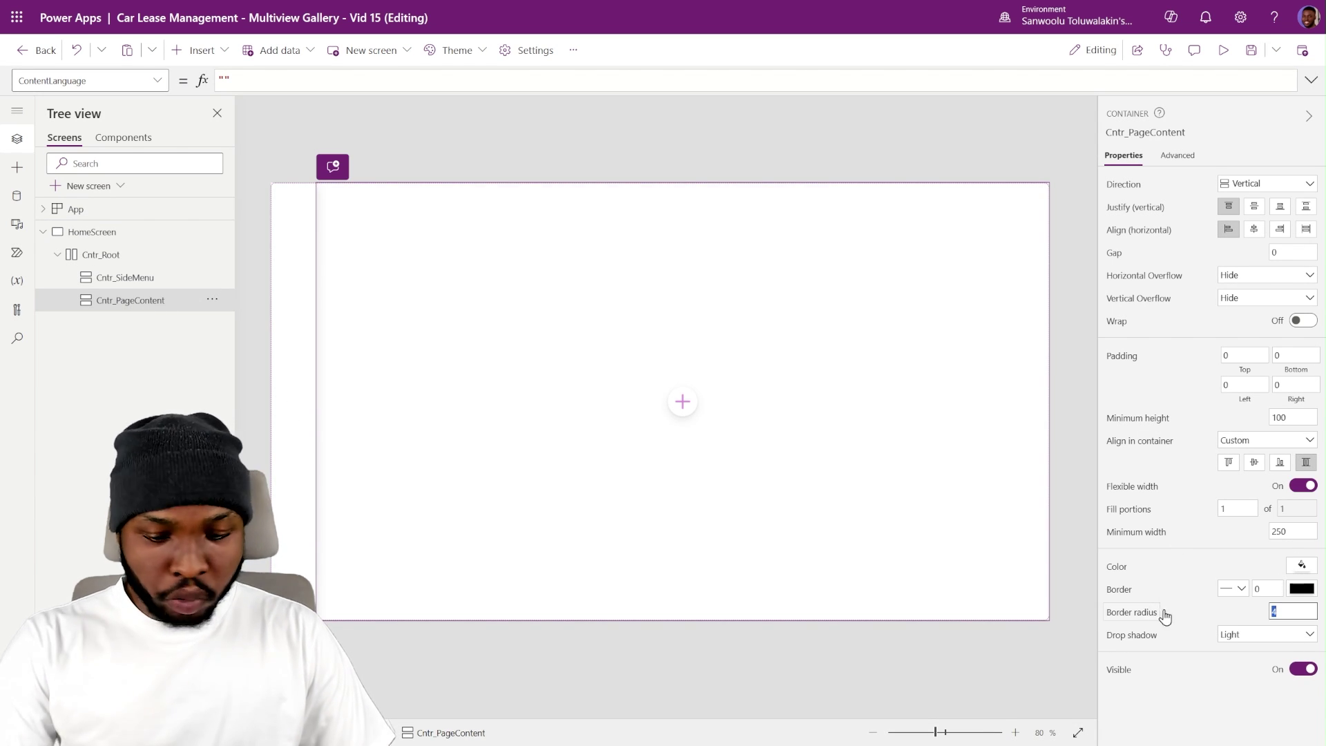
text(0)
key(Return)
click(1240, 644)
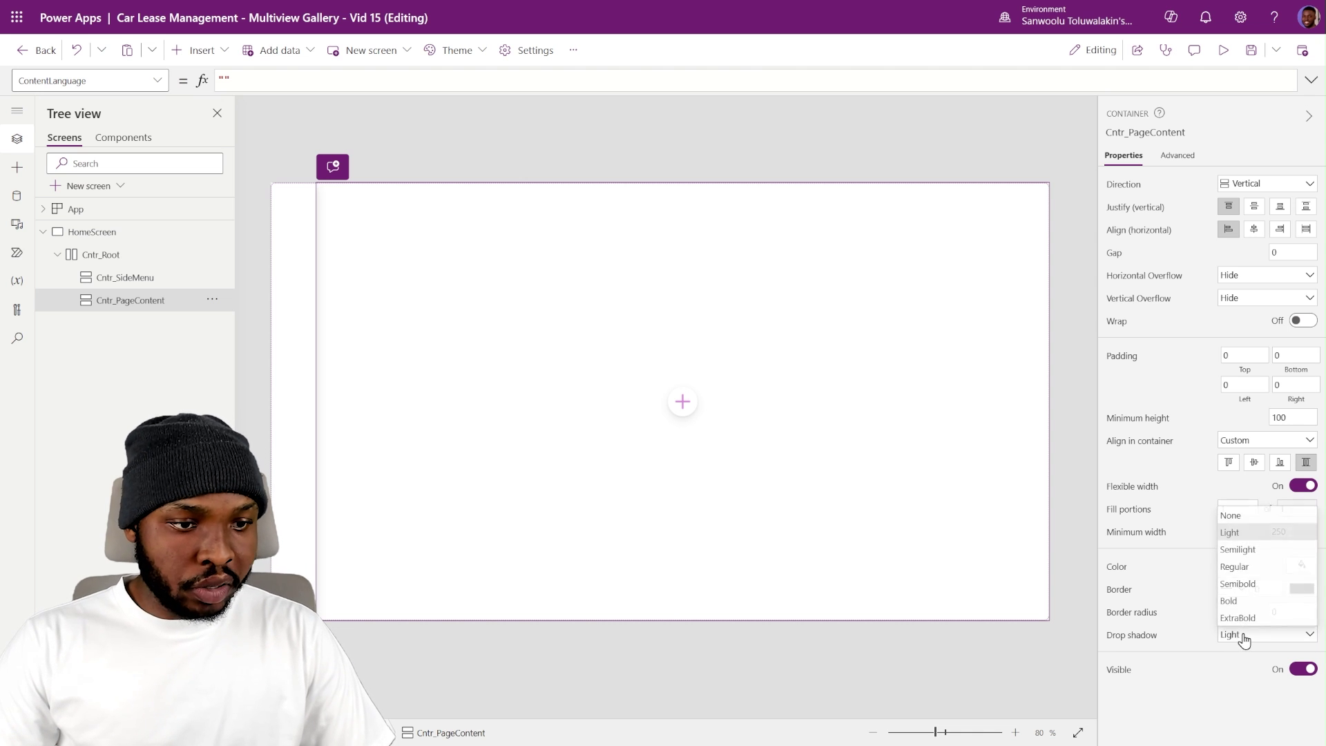
click(1235, 519)
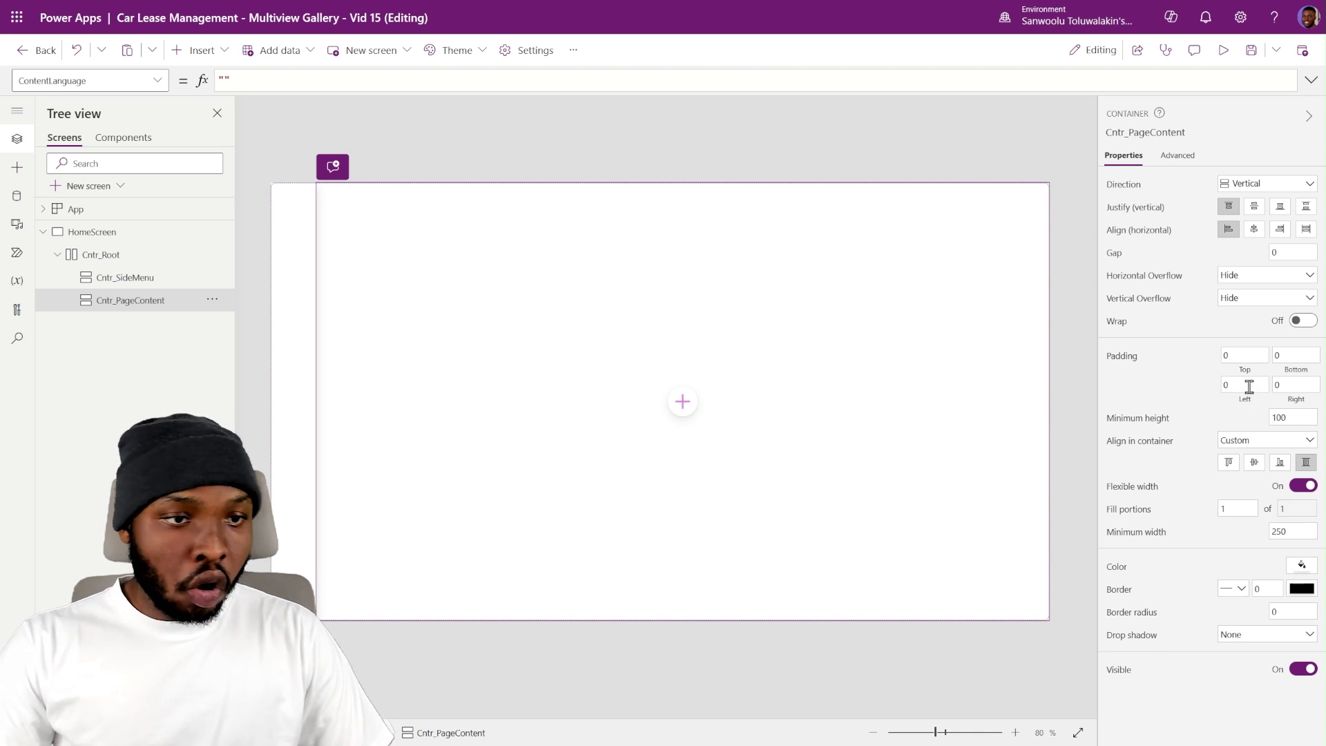
- Set the top, bottom, left and right padding of Cntr_PageContent to 20
click(1242, 355)
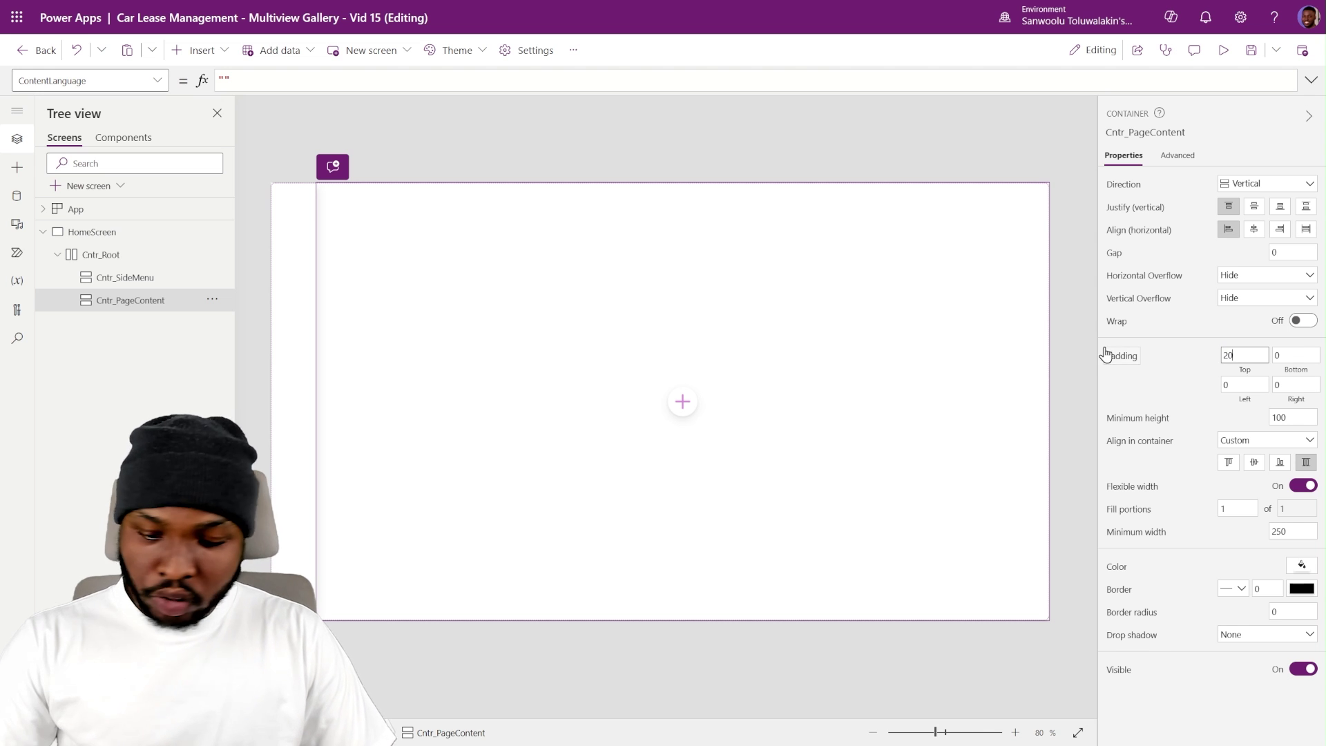
click(1296, 355)
text(20)
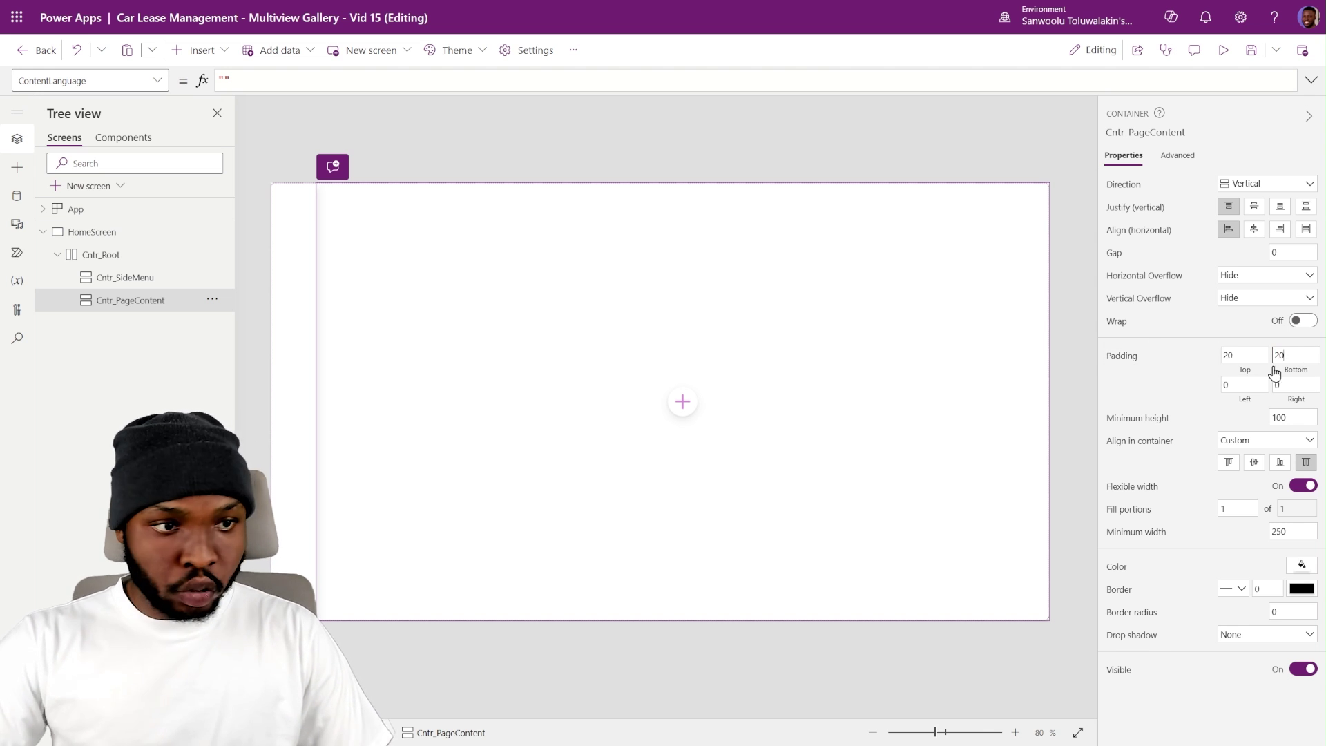
click(1236, 385)
text(20)
click(1306, 387)
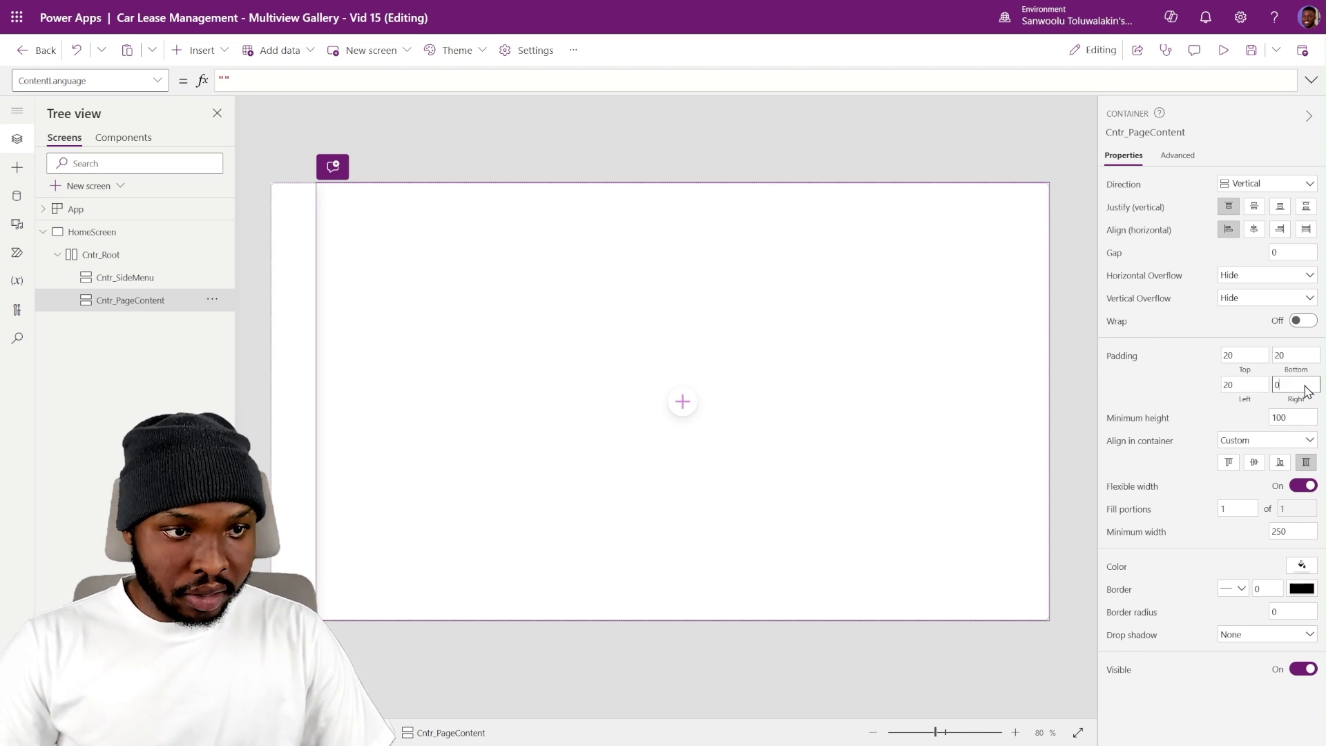
text(20)
click(1174, 395)
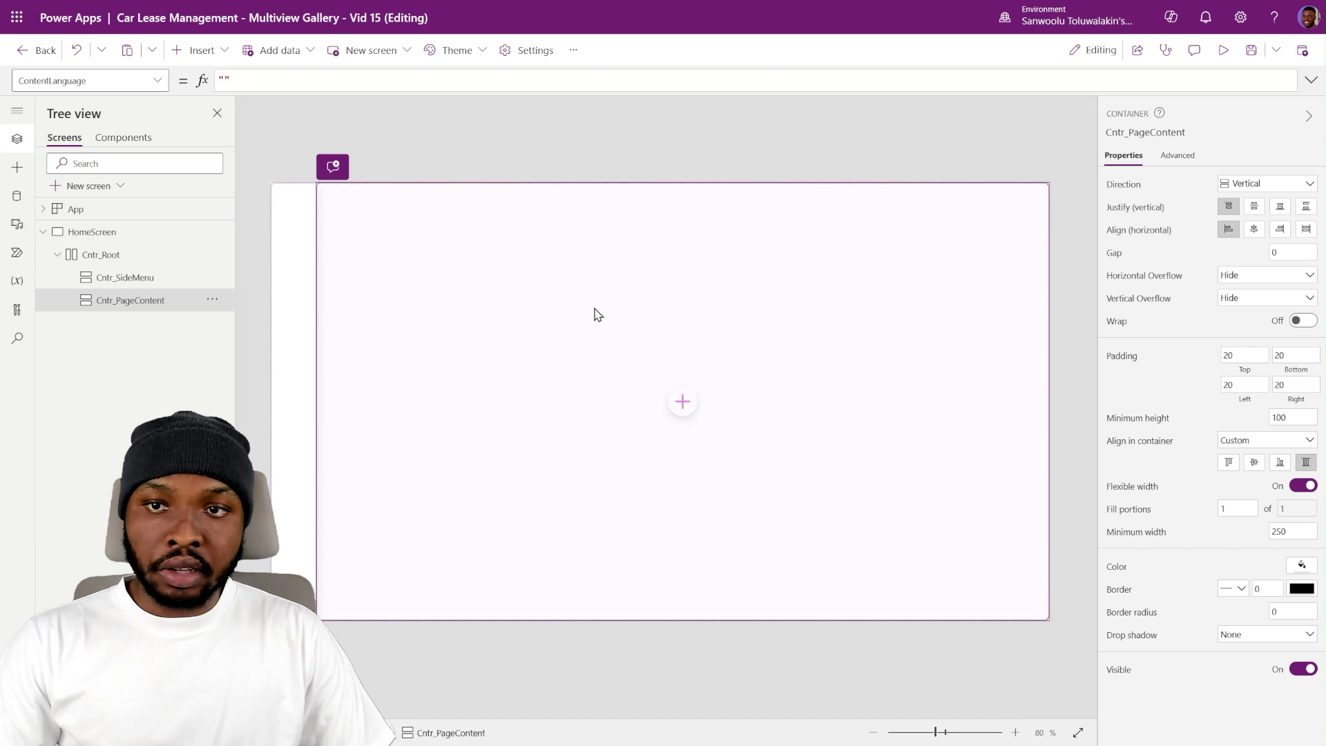
- Set Cntr_Root's border radius to 0 and its drop shadow to None
click(143, 259)
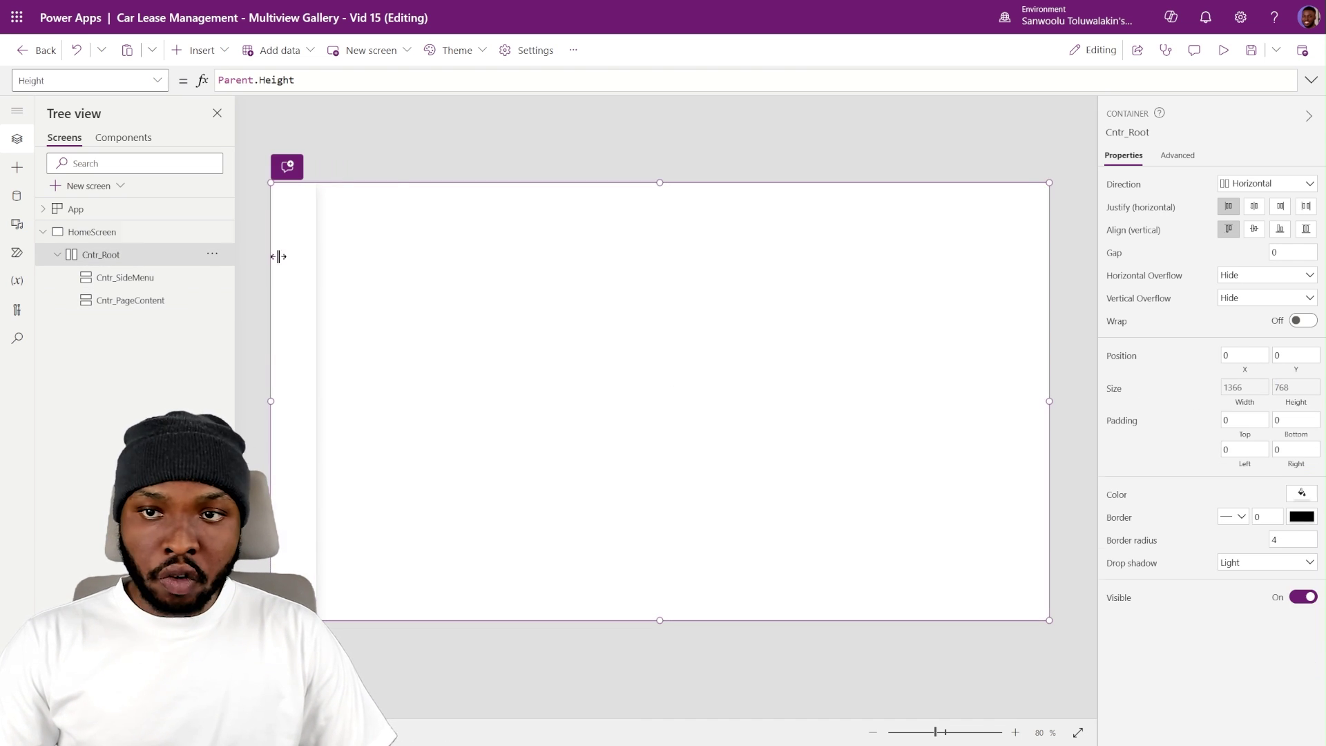
click(1275, 536)
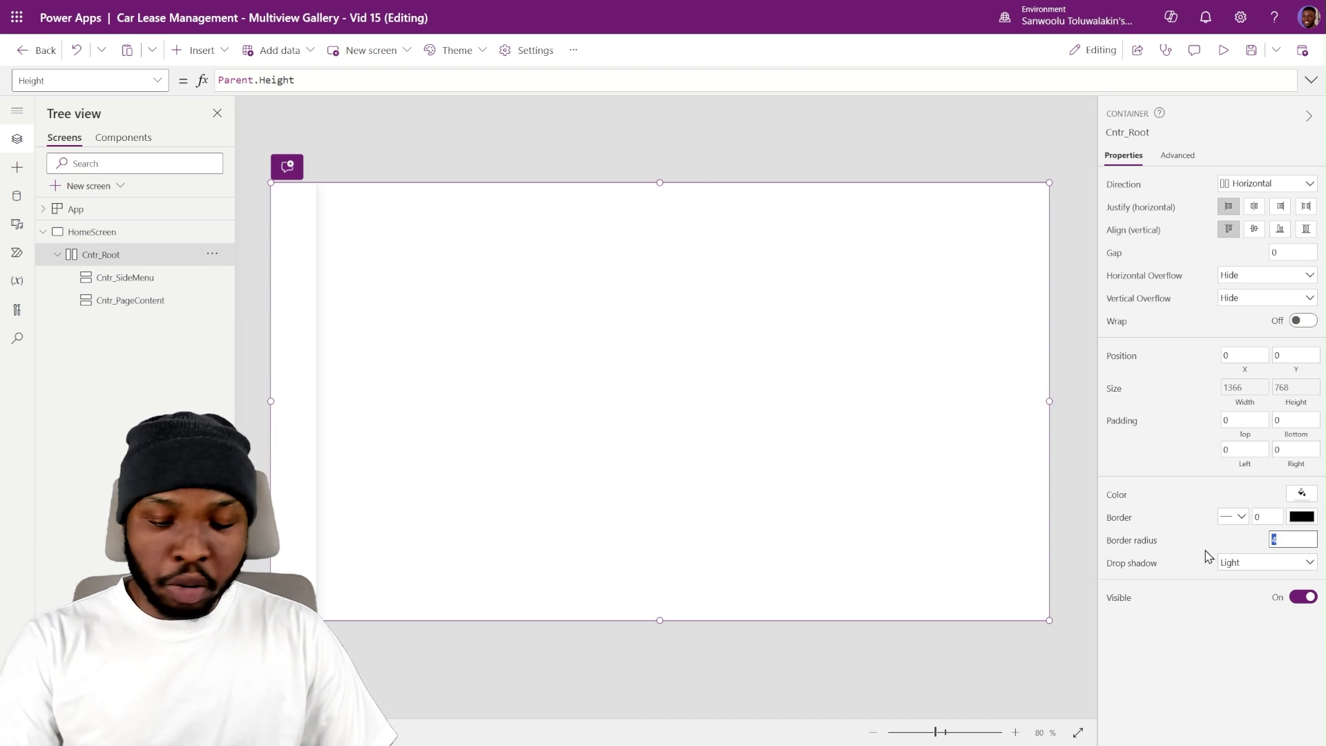
text(0)
key(Return)
click(1264, 571)
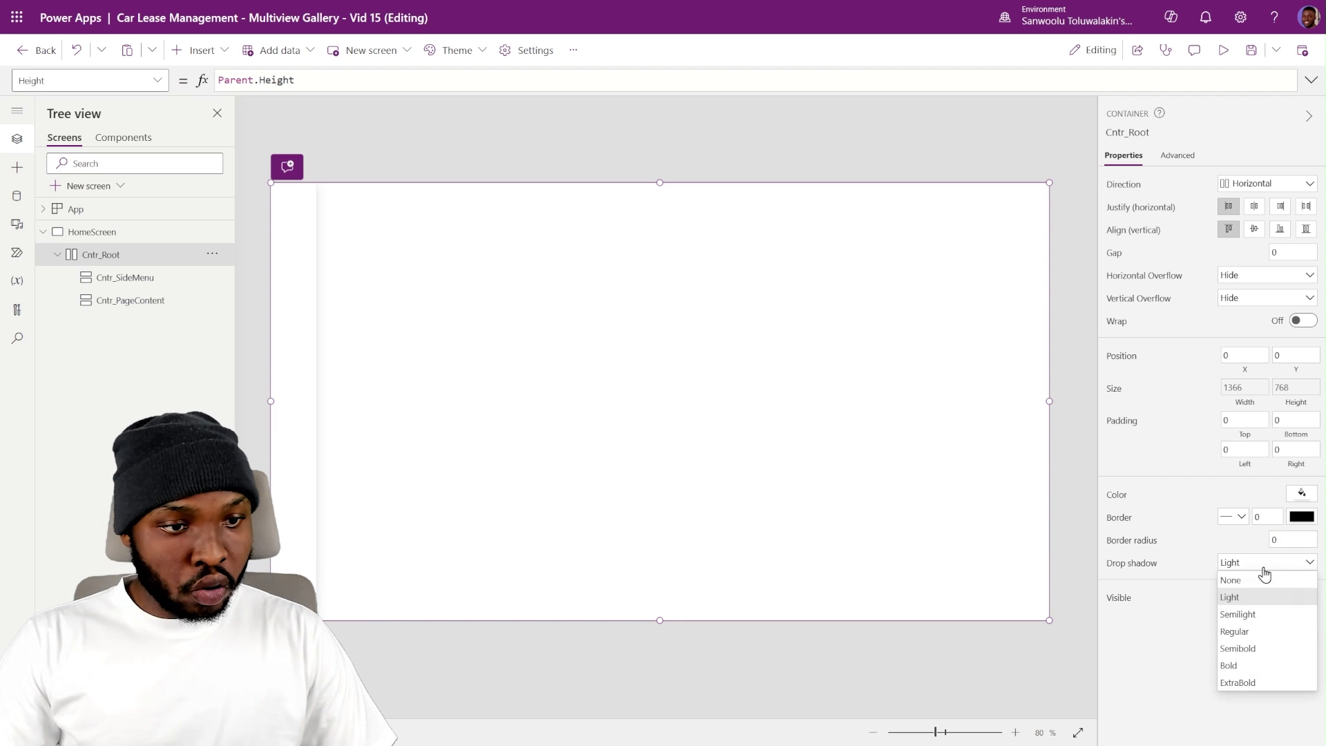
click(1255, 582)
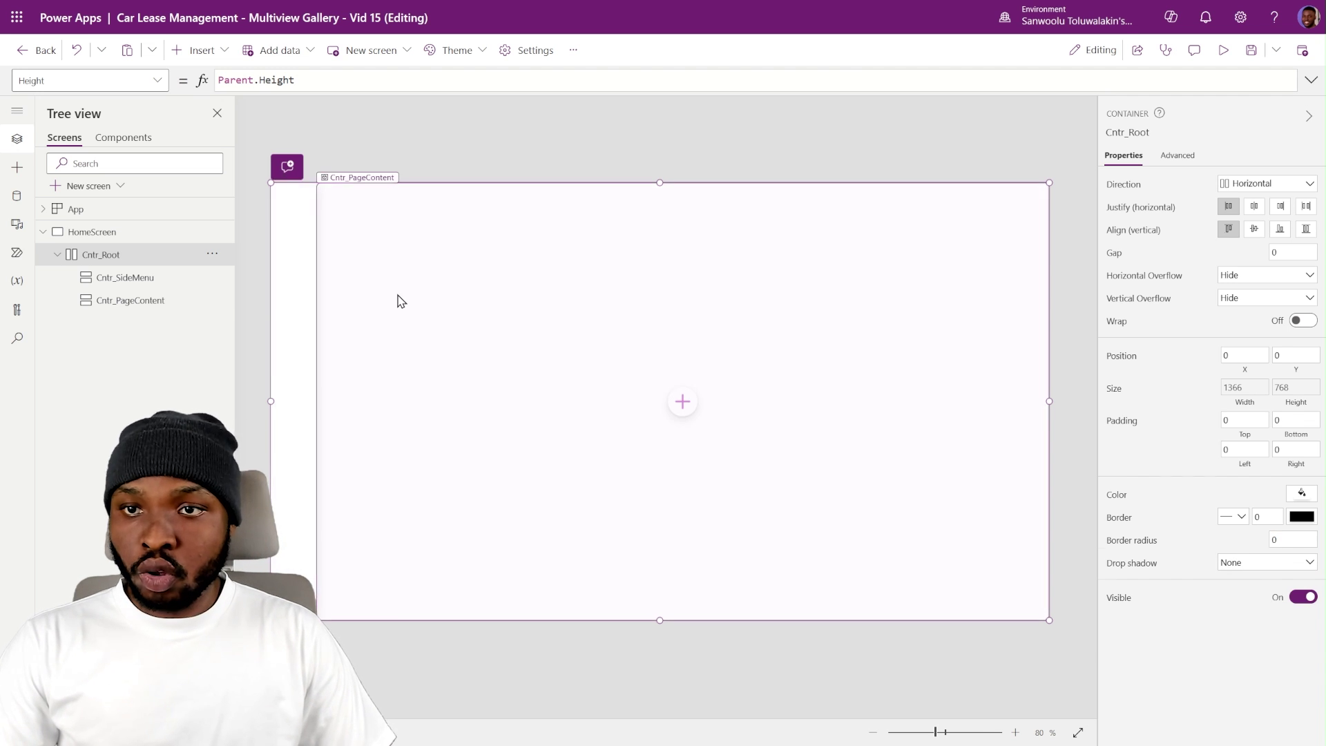
- Have Copilot add three containers inside Cntr_PageContent with the prompt "add 3 containers in selected item"
click(552, 358)
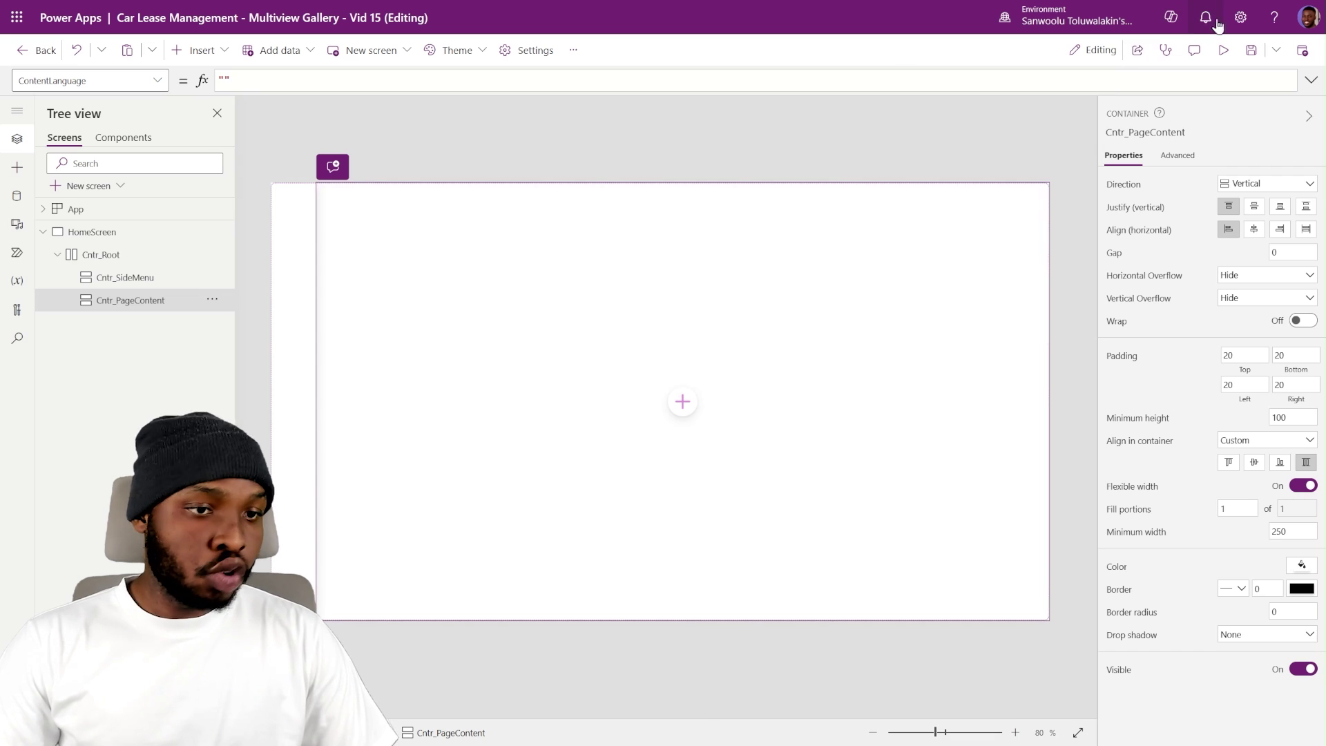
click(1171, 16)
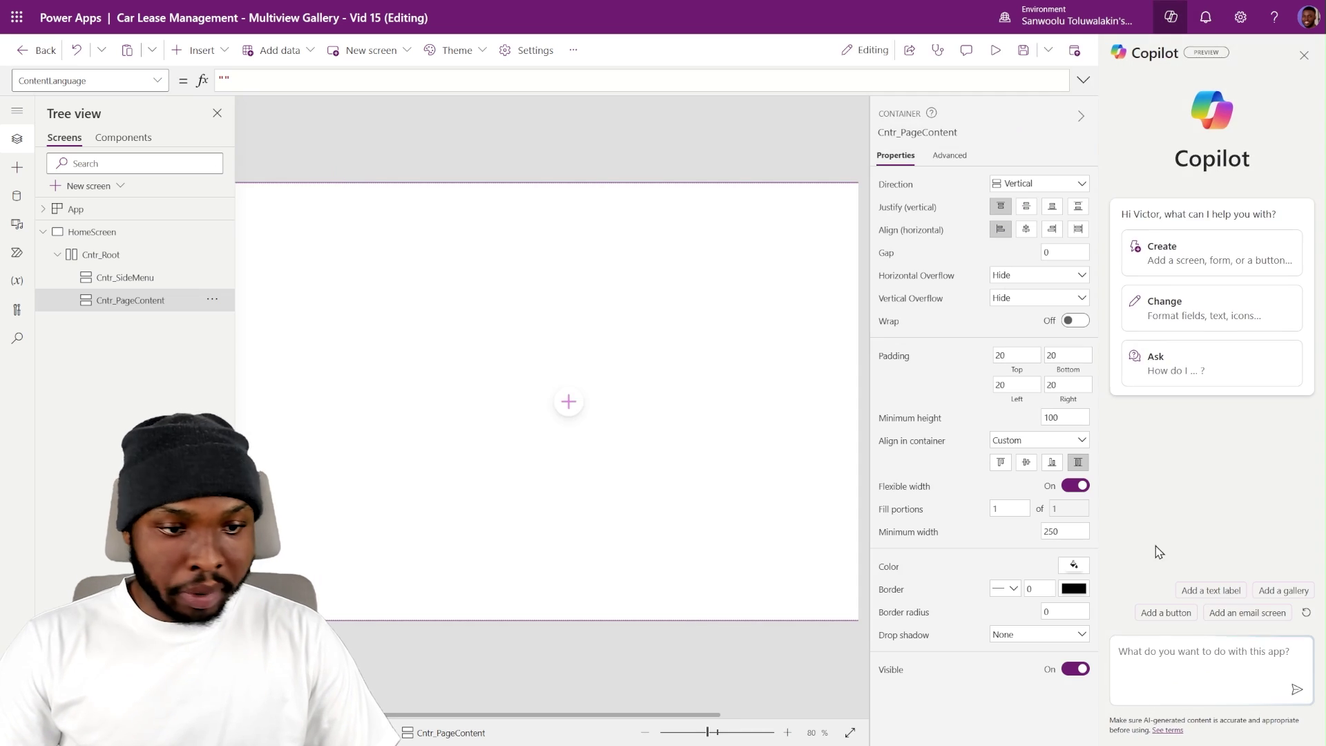
click(1163, 662)
text(a)
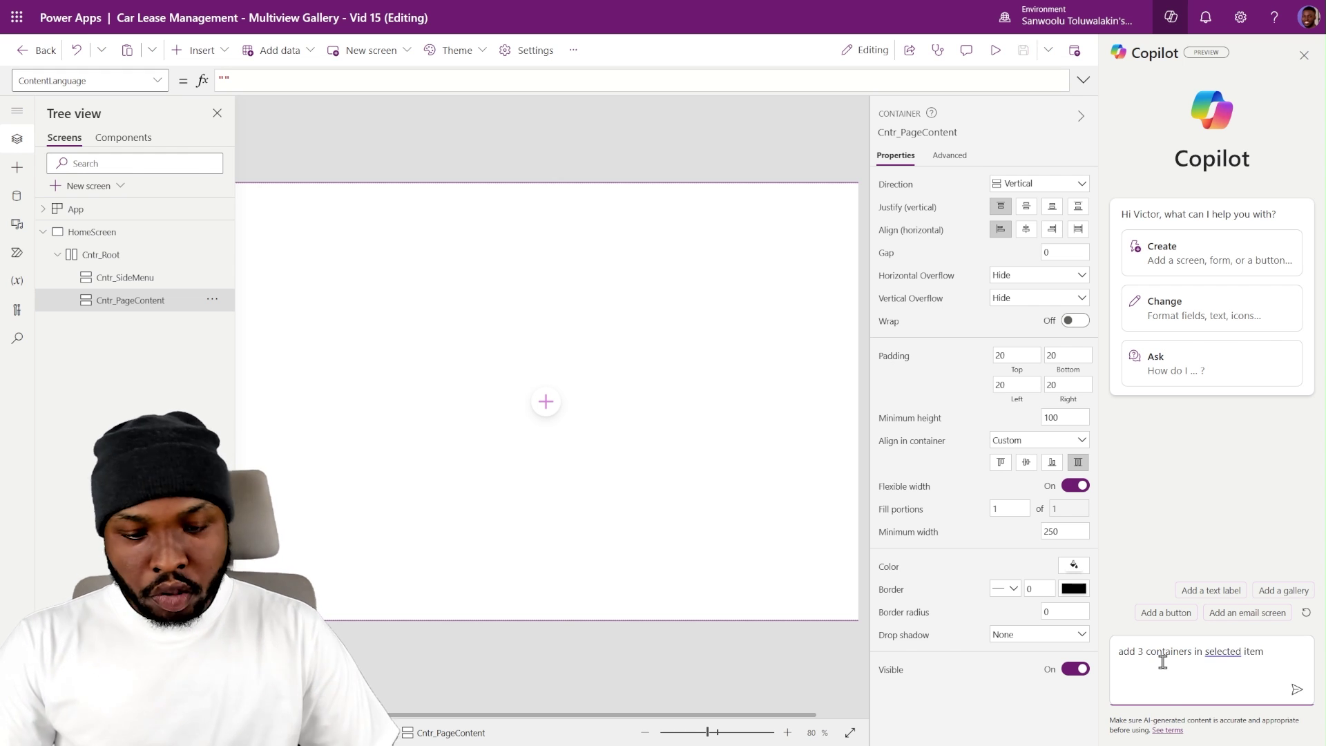
key(Return)
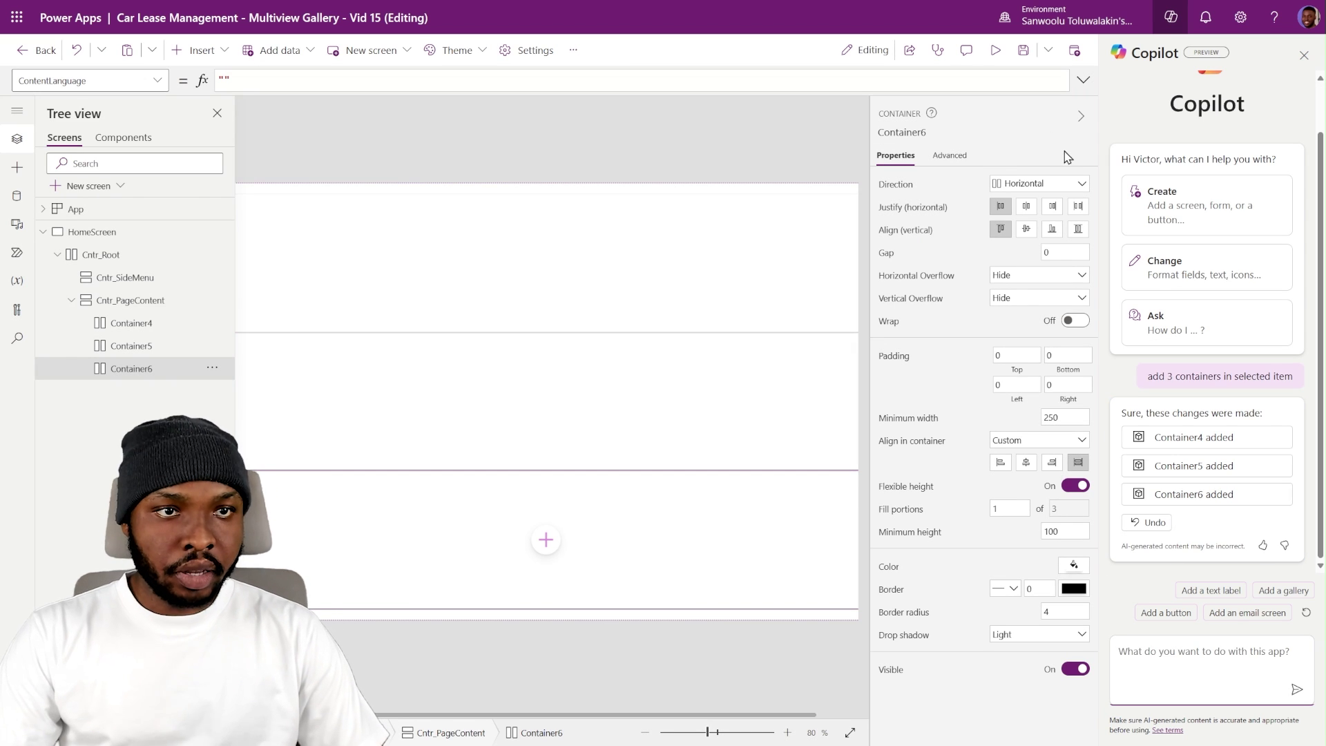
click(1171, 17)
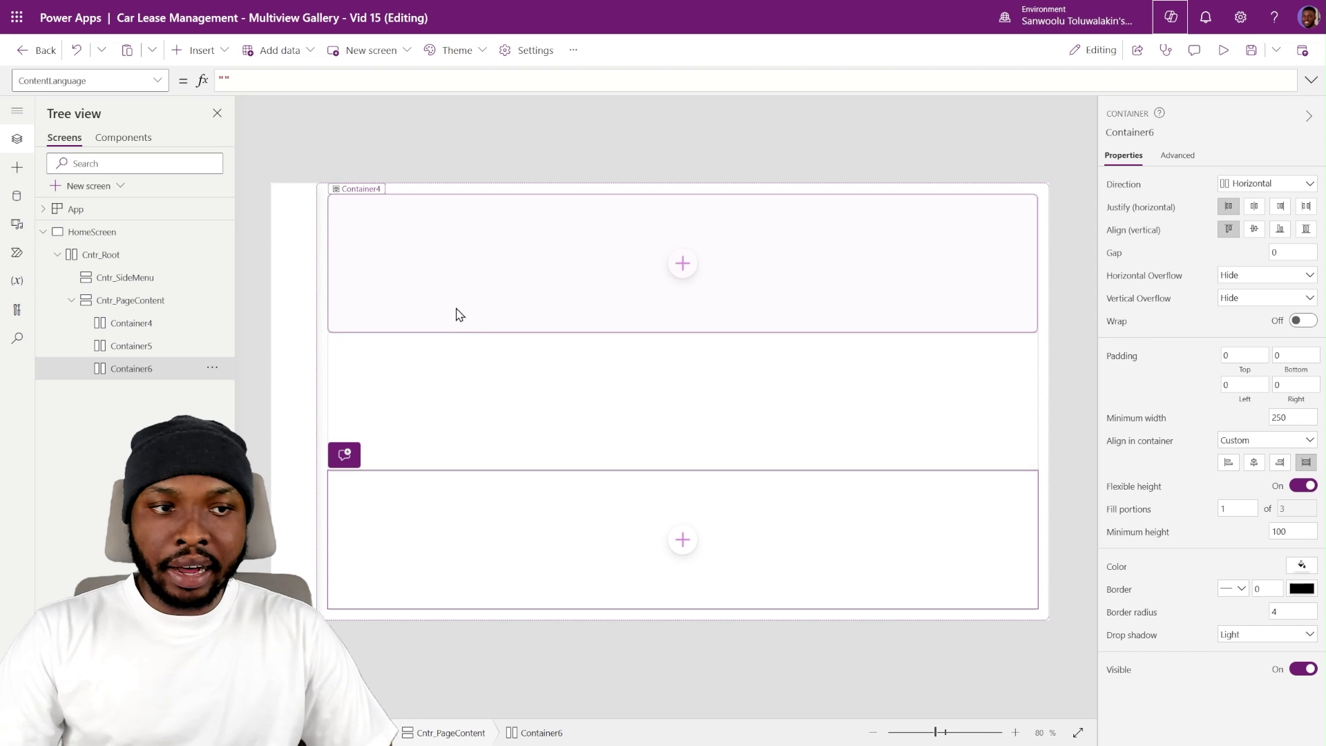
- Turn off flexible height for Container4, the first container in Cntr_PageContent, and set its height to 60
click(138, 325)
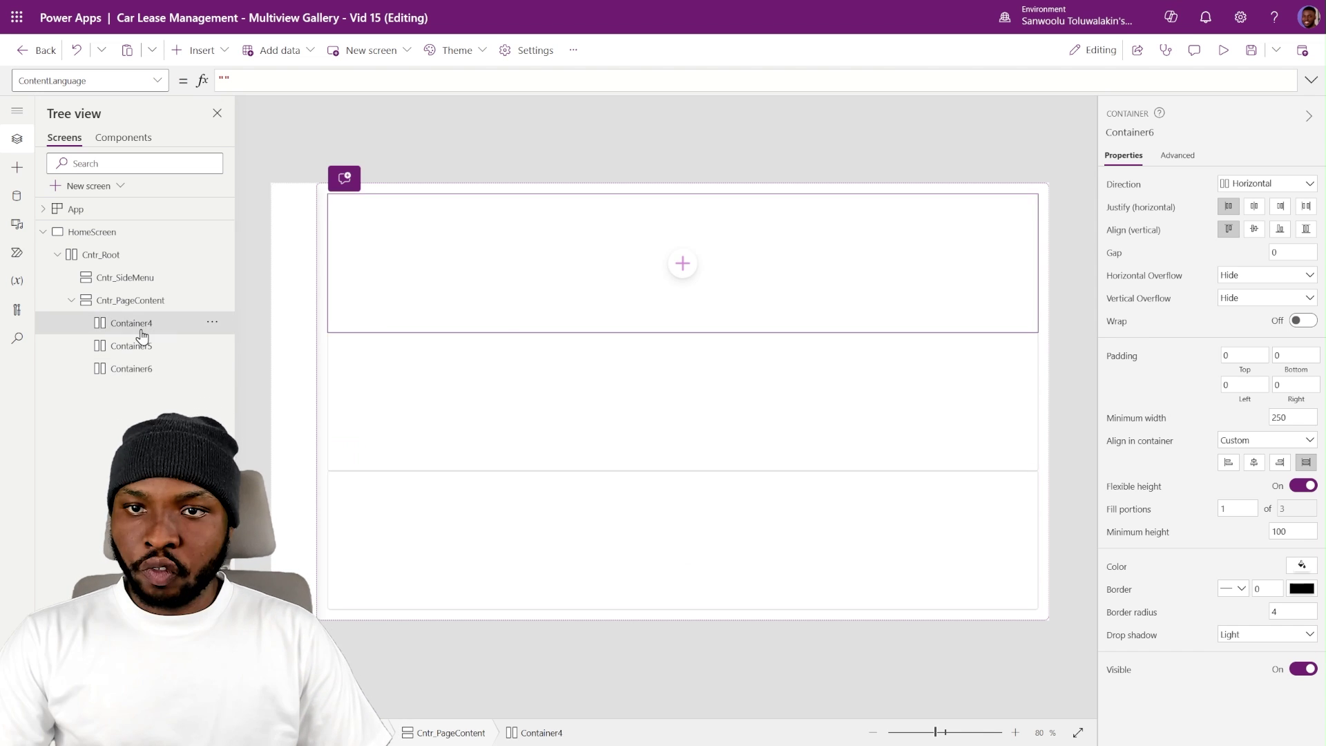
click(1296, 488)
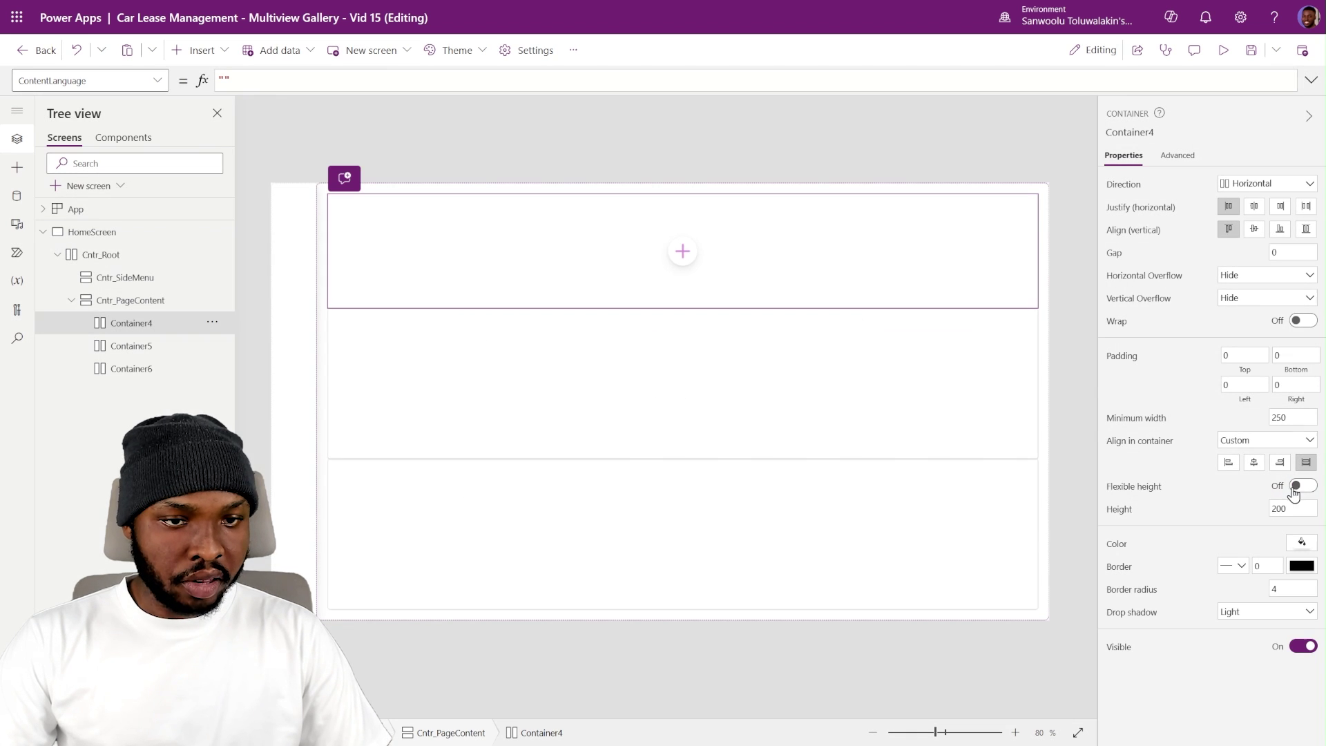
drag(1298, 510, 1236, 515)
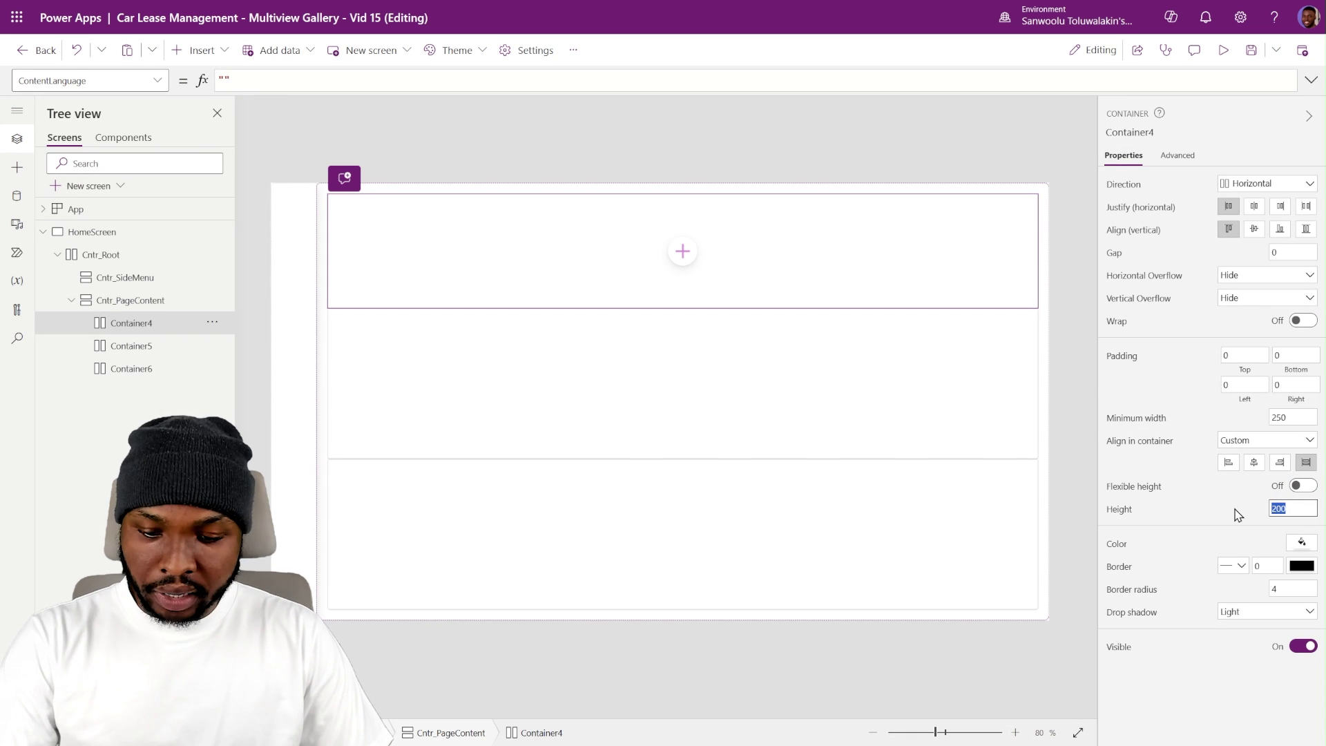
text(60)
key(Return)
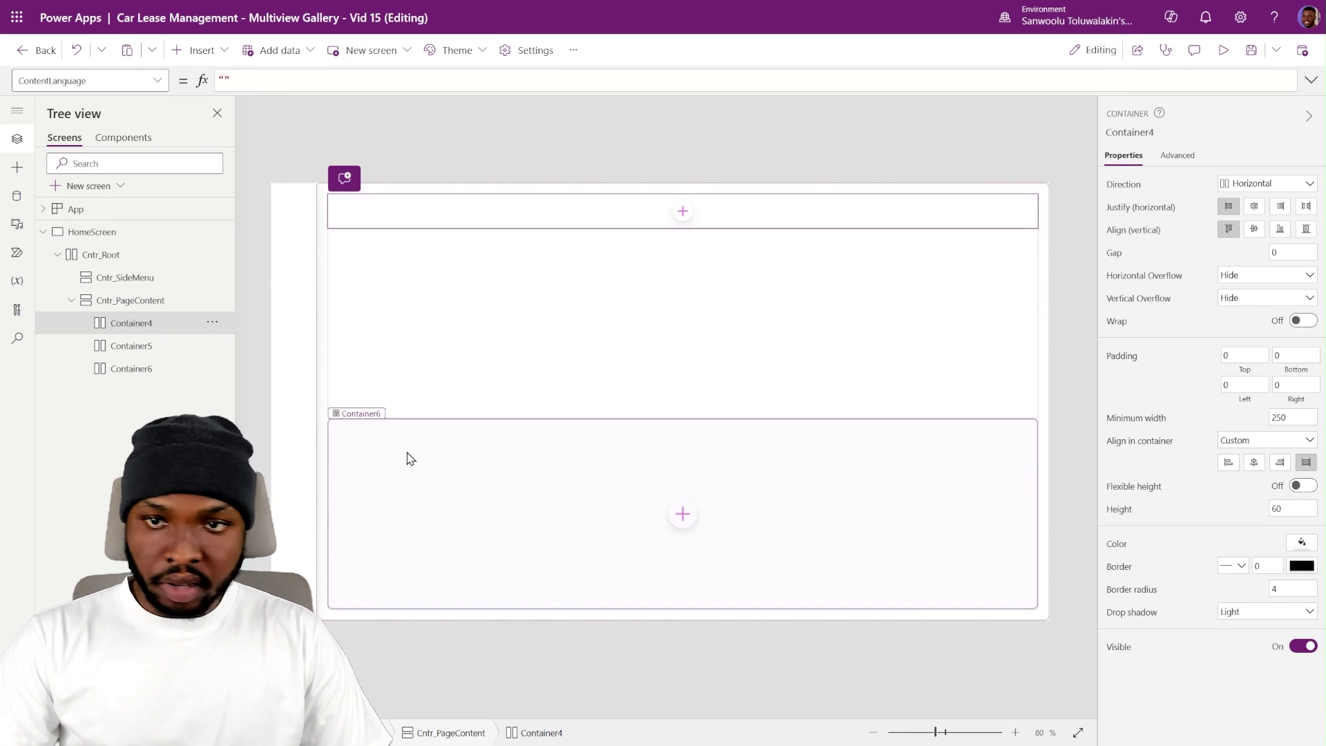
- Turn off flexible height for Container5, the second container in Cntr_PageContent, and set its height to 180
click(163, 352)
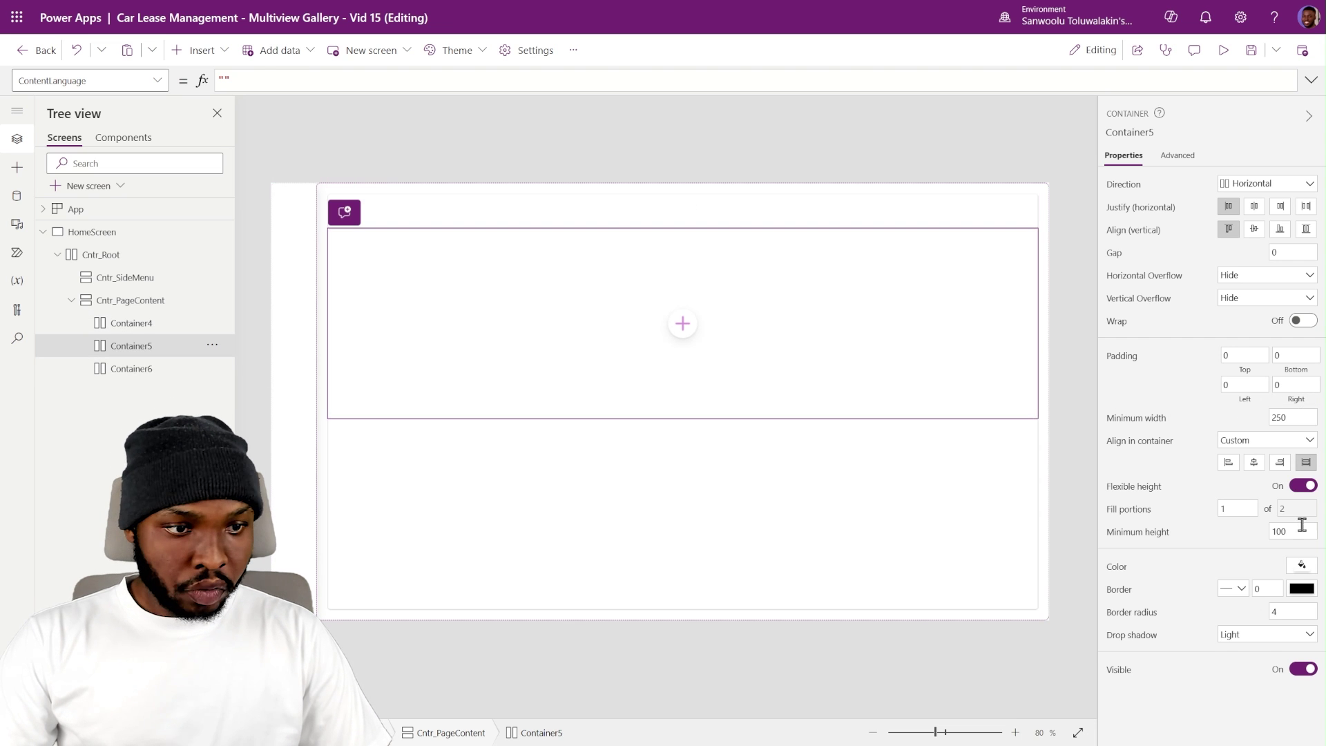
click(1302, 485)
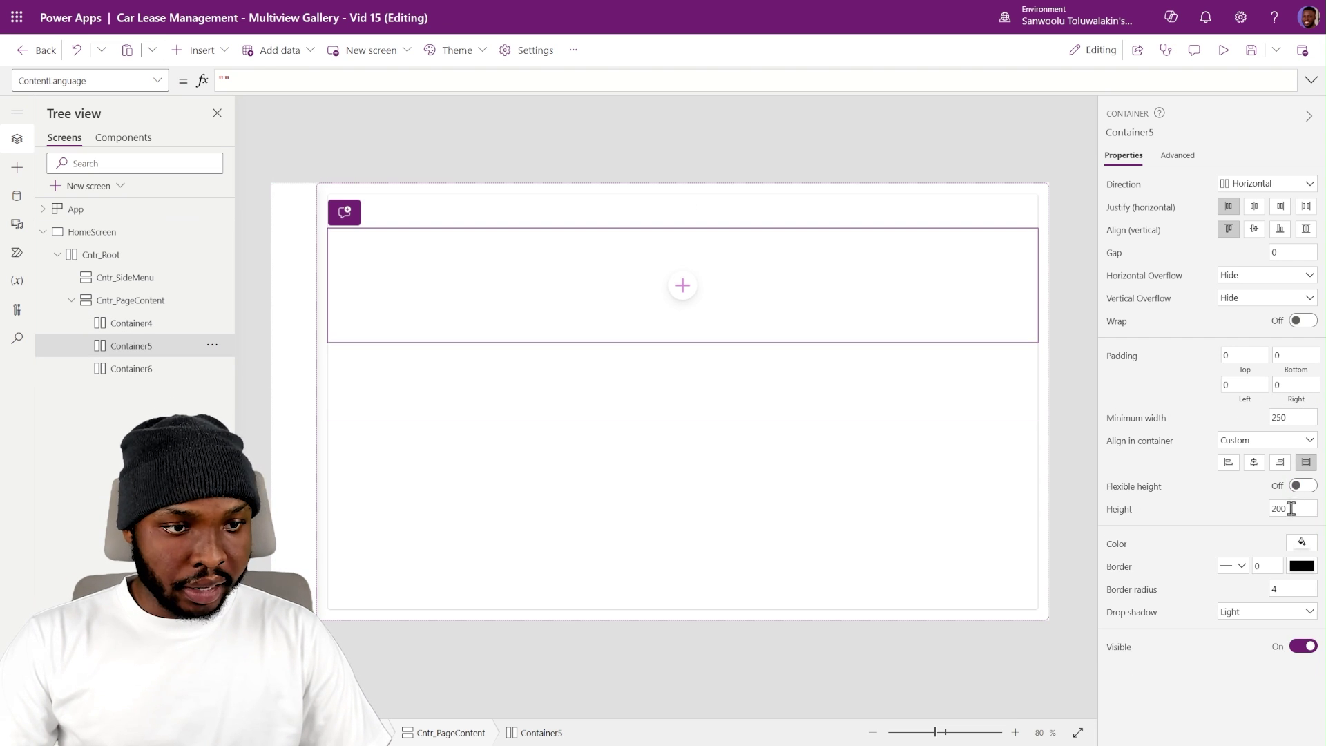
click(1289, 508)
text(180)
key(Return)
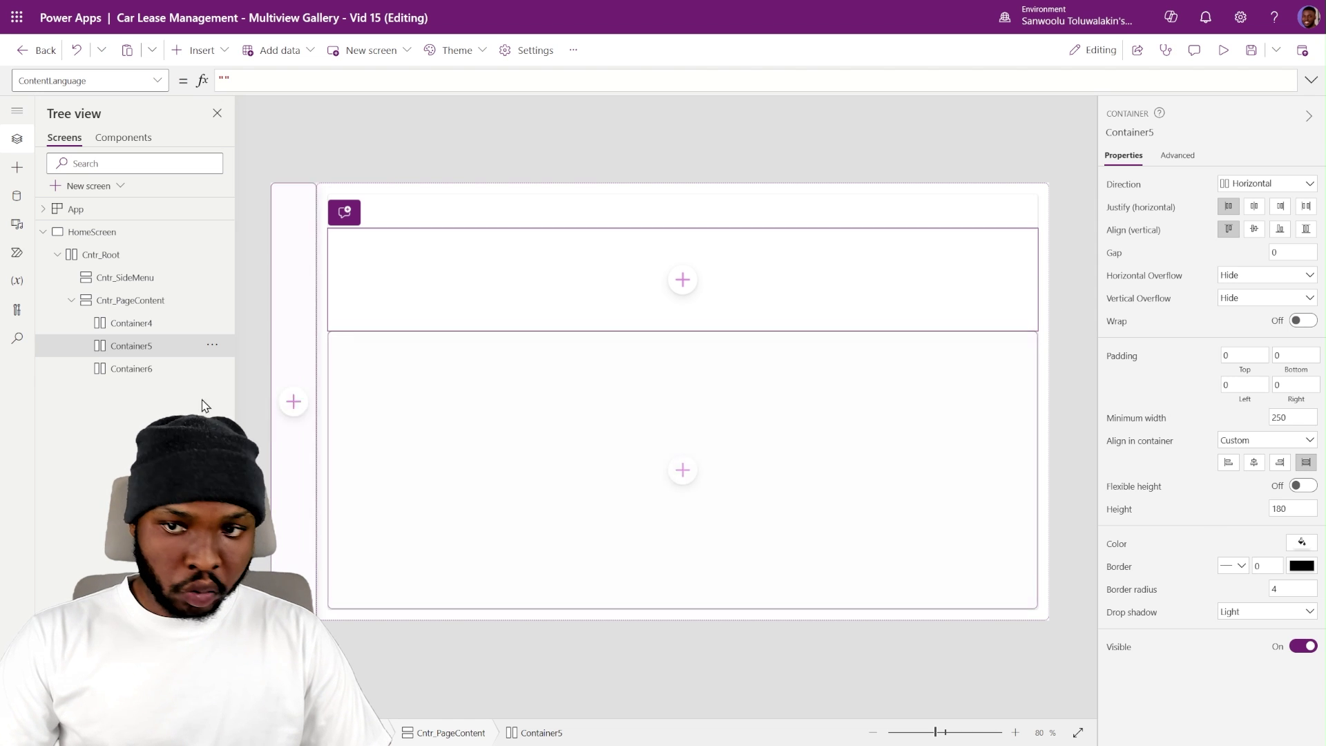
click(133, 369)
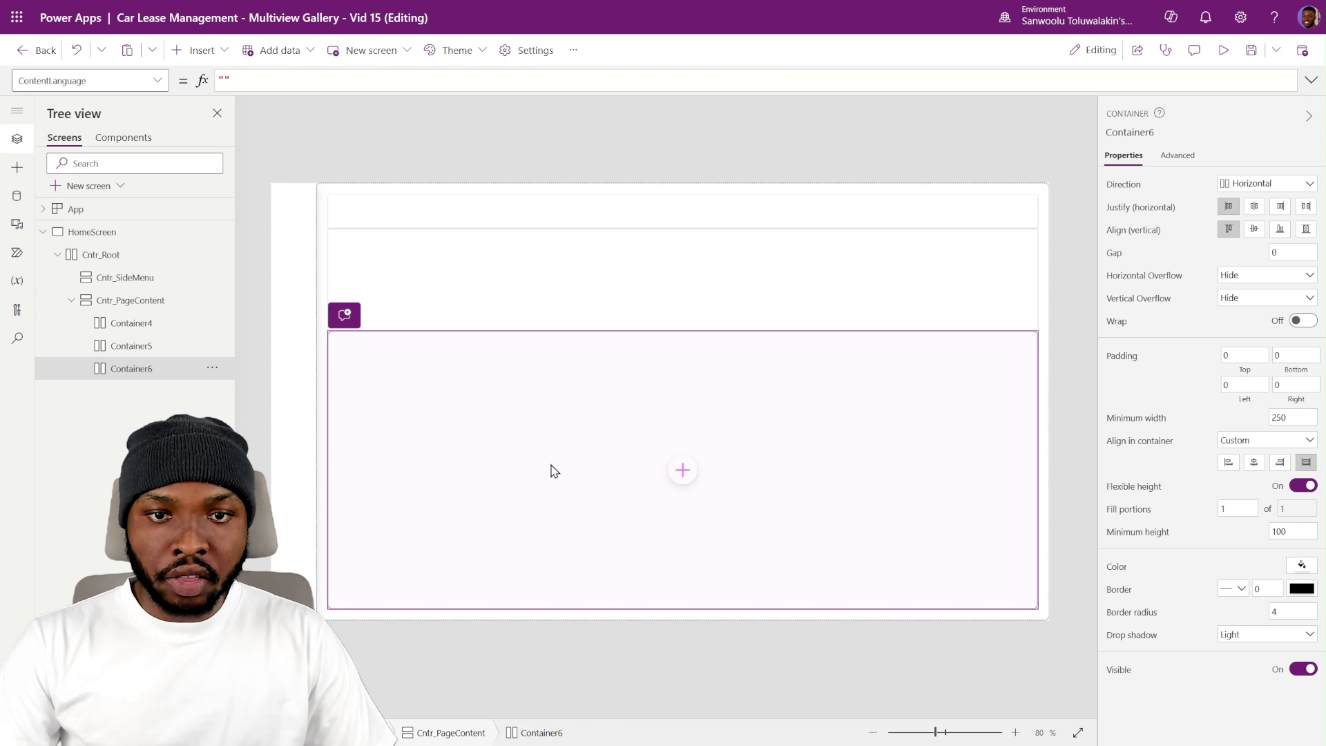
click(590, 653)
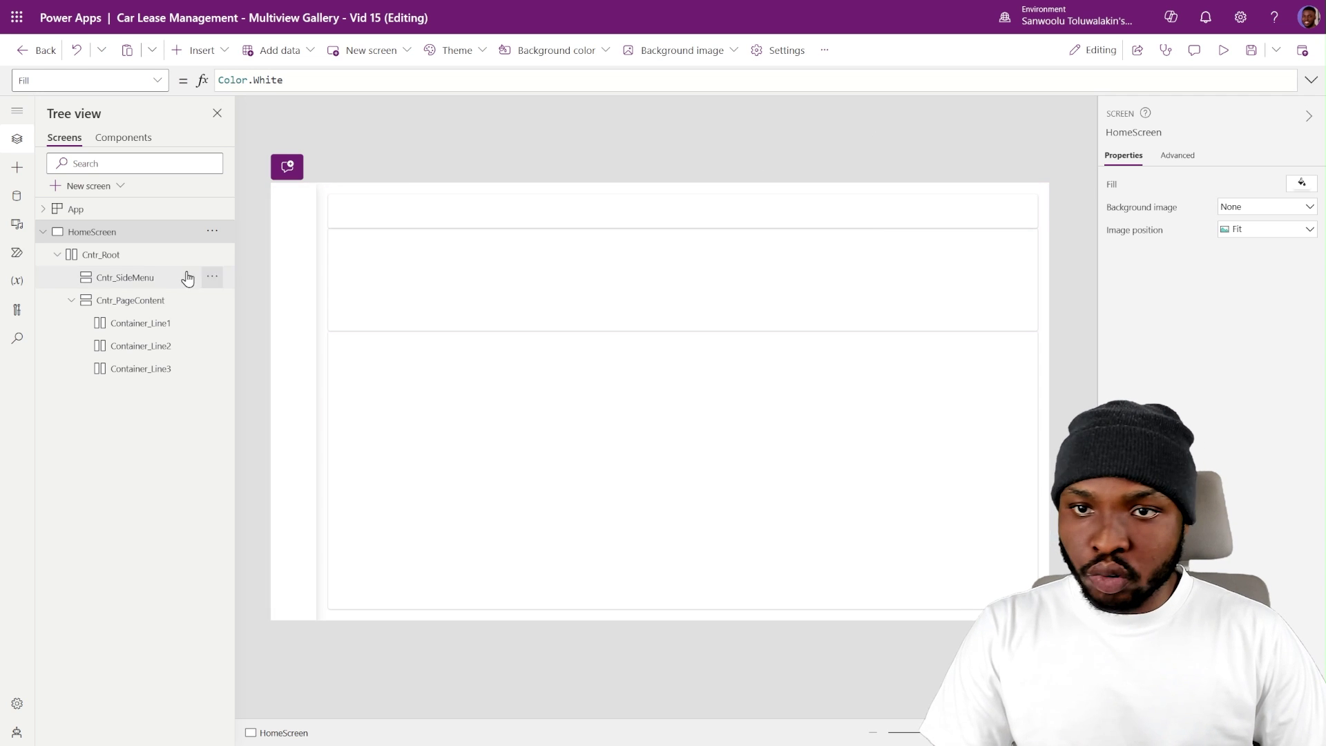
- Set the Fill property of Cntr_Root to CustomTheme.PrimaryColor
click(141, 261)
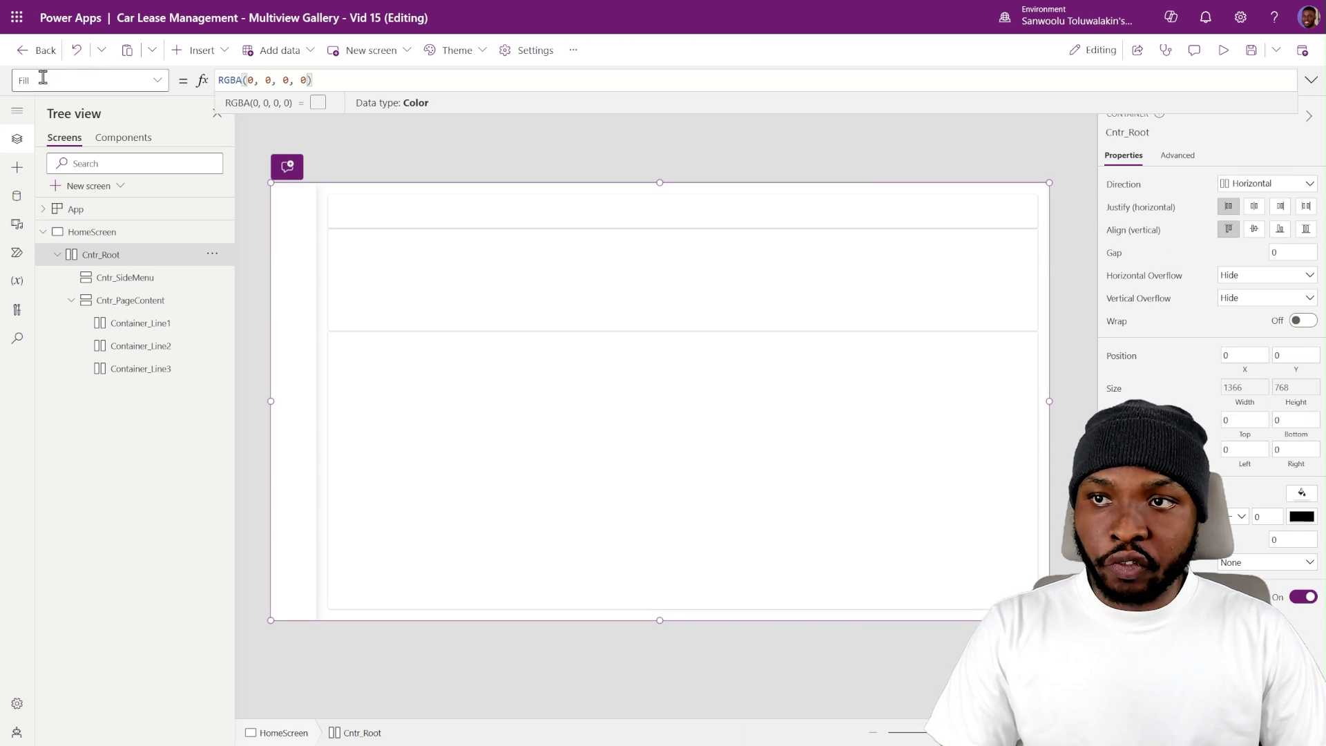
key(ctrl+a)
text(CustomTheme.PrimaryColor)
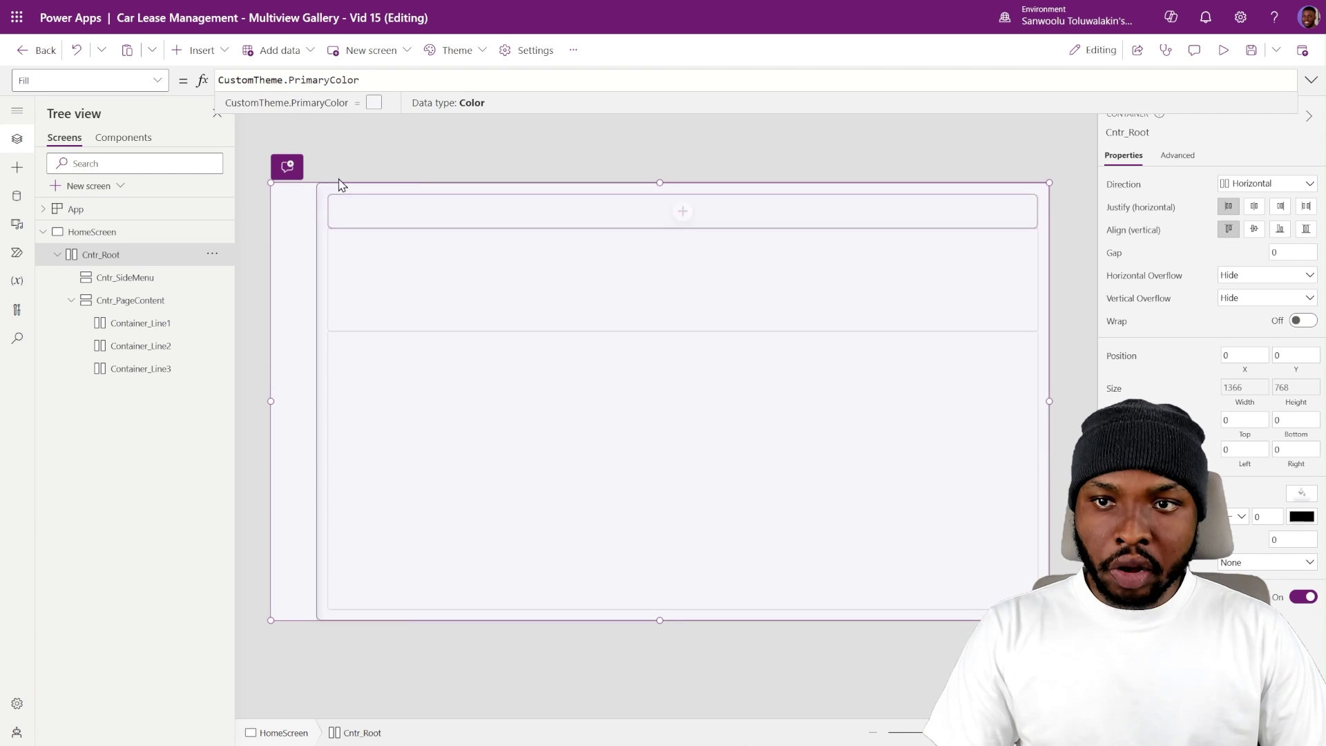
mouse_move(305, 213)
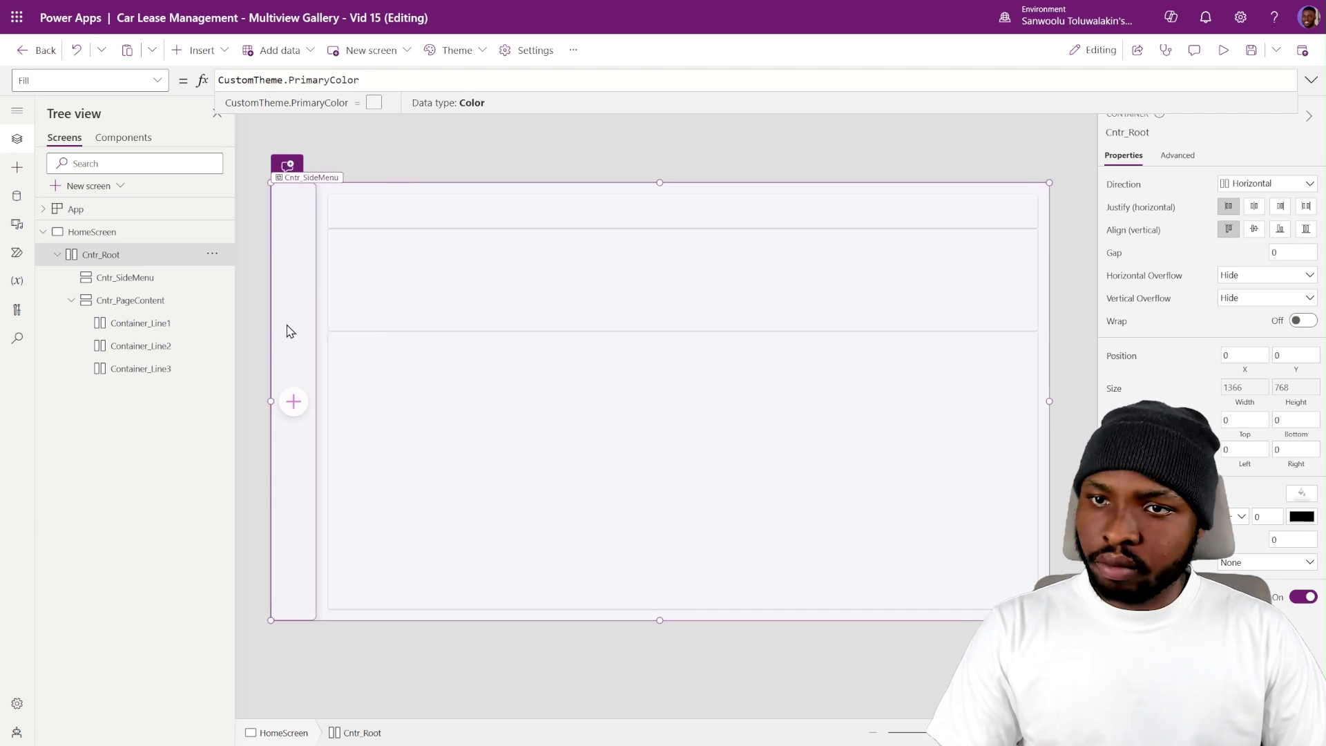
click(329, 145)
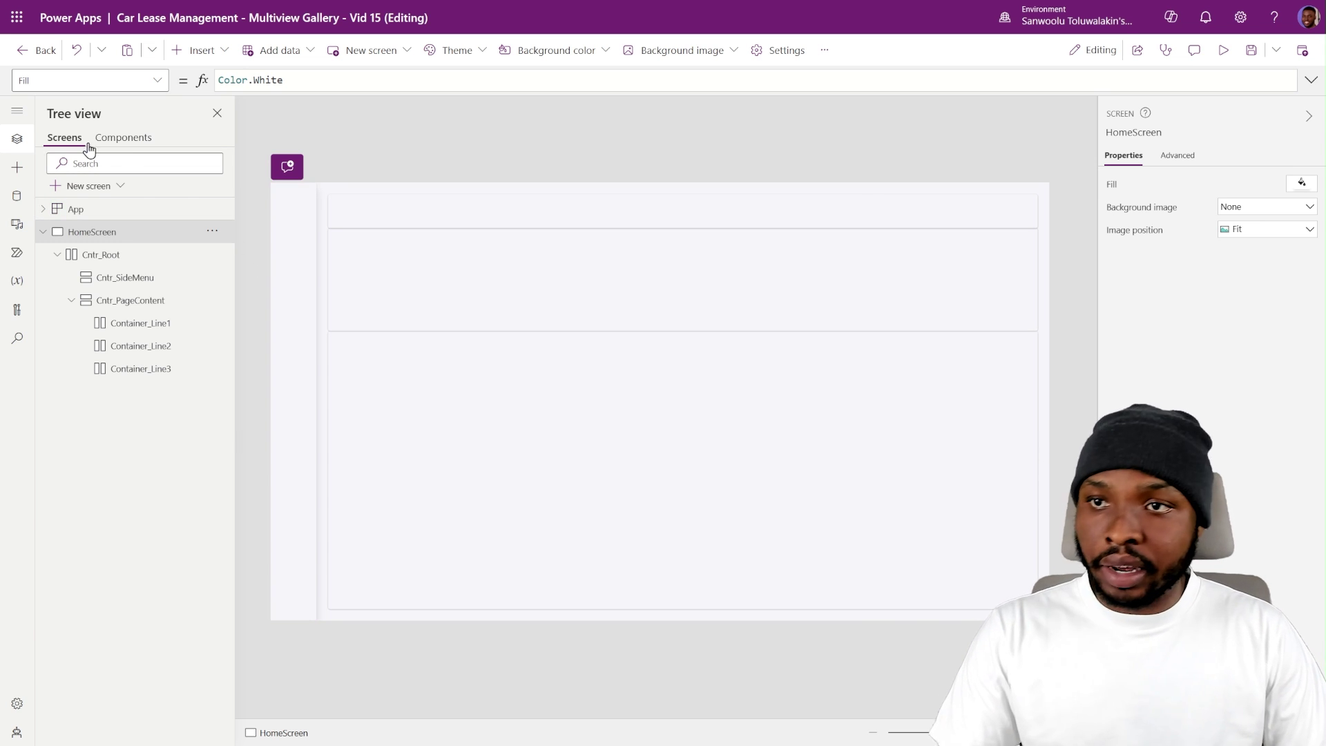
- Search the importable component apps for "compac" and import the components of the compact Customer Servicing App
click(123, 138)
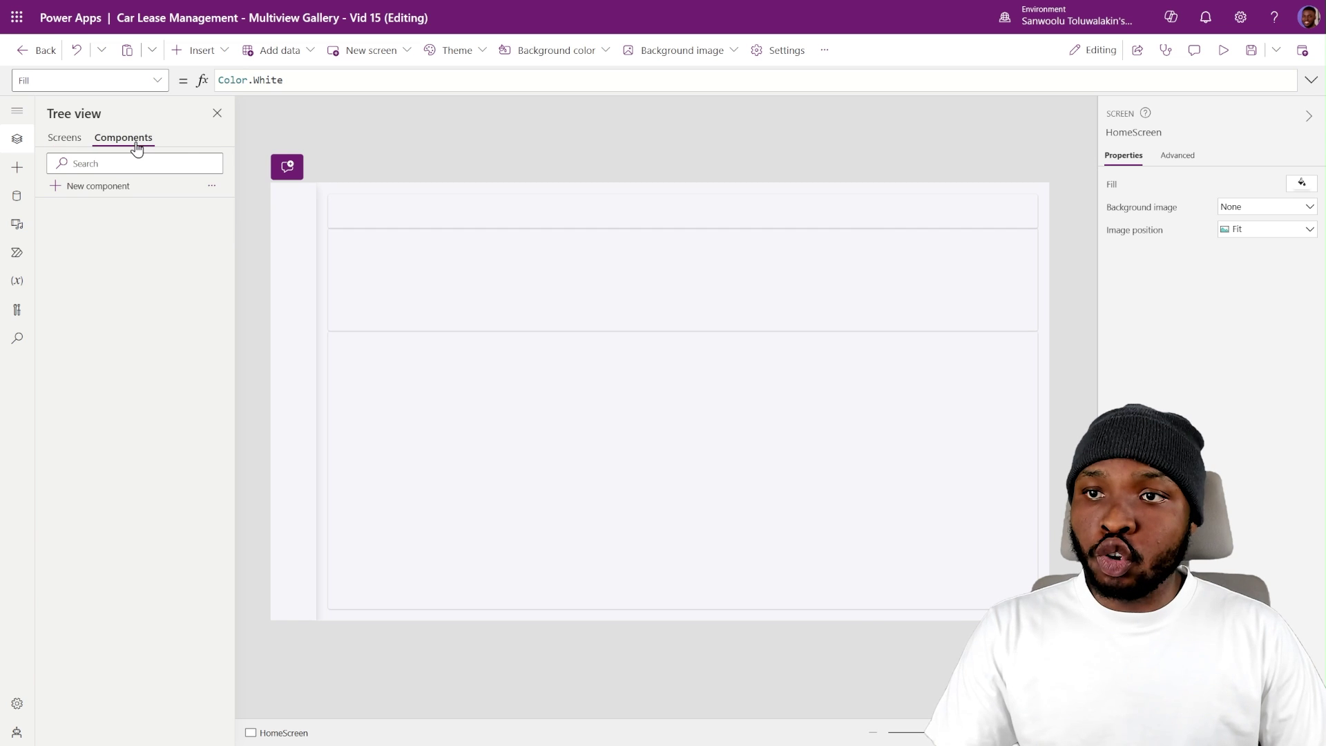
click(212, 188)
click(249, 216)
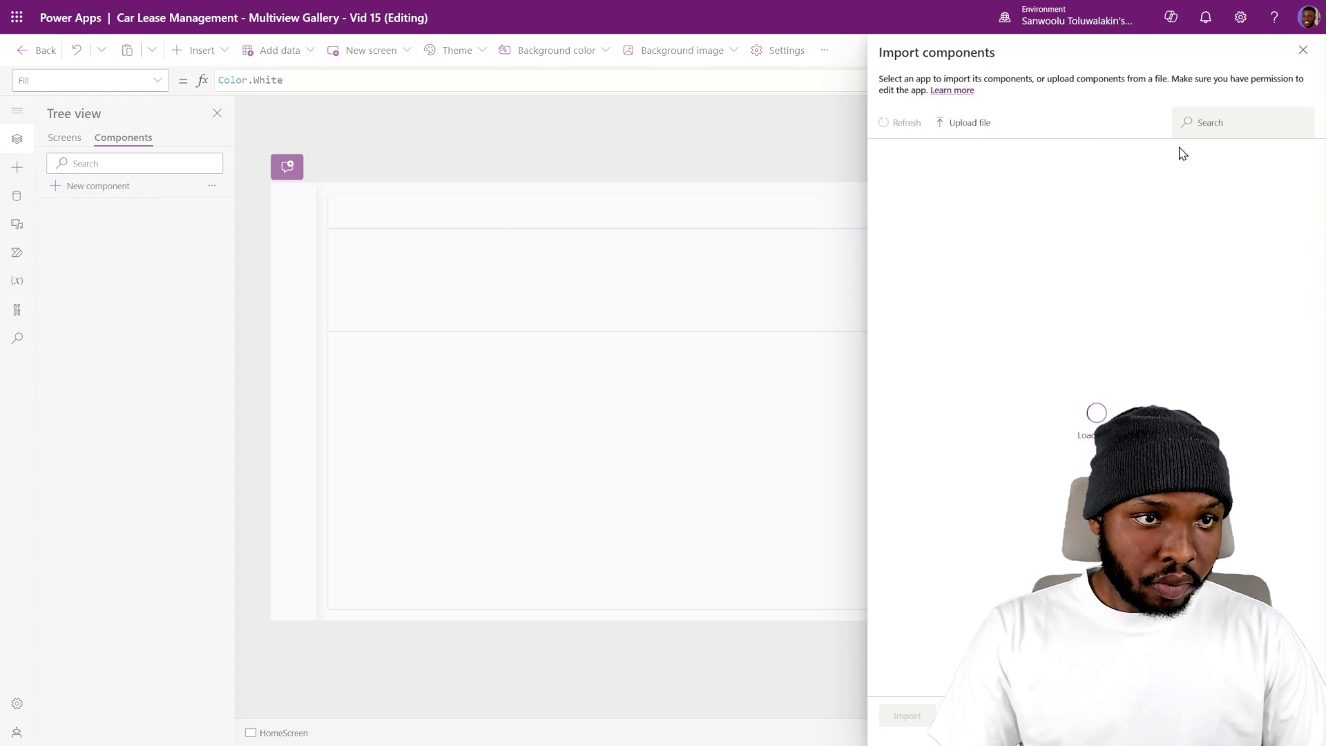
click(1220, 161)
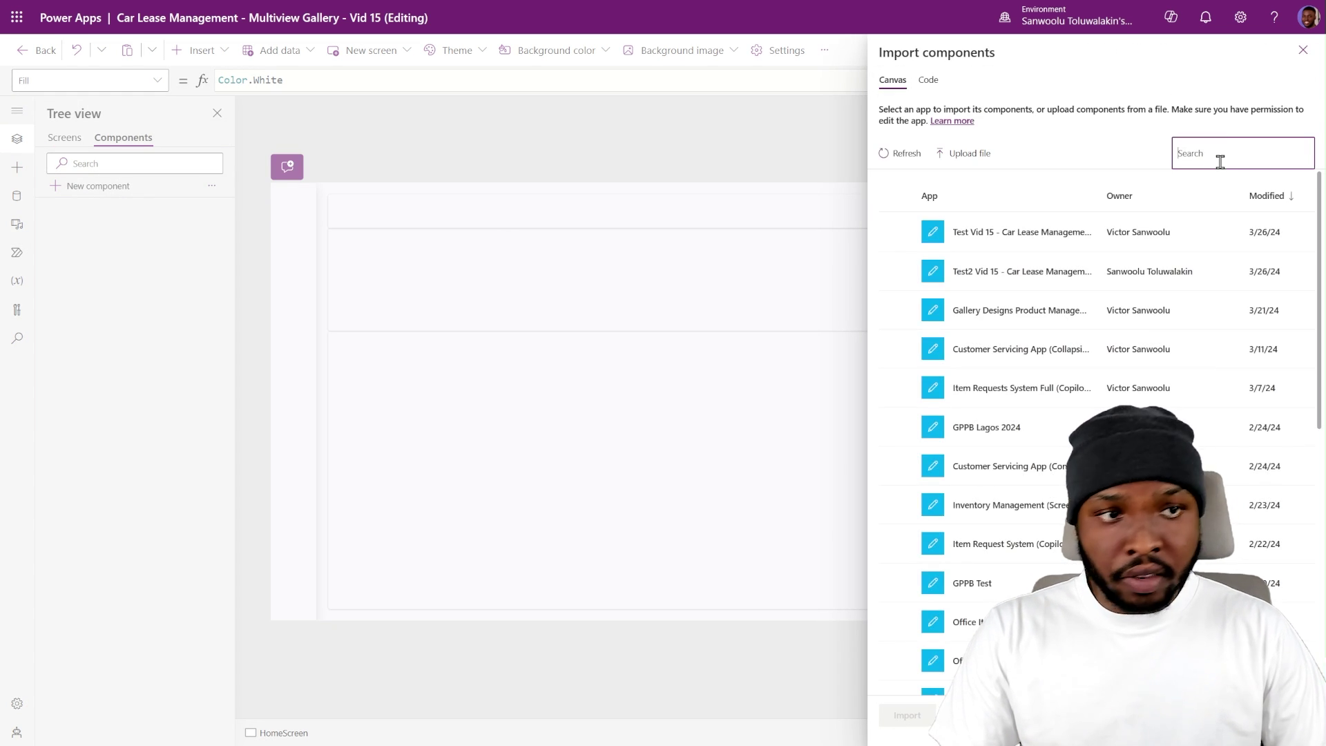
text(compac)
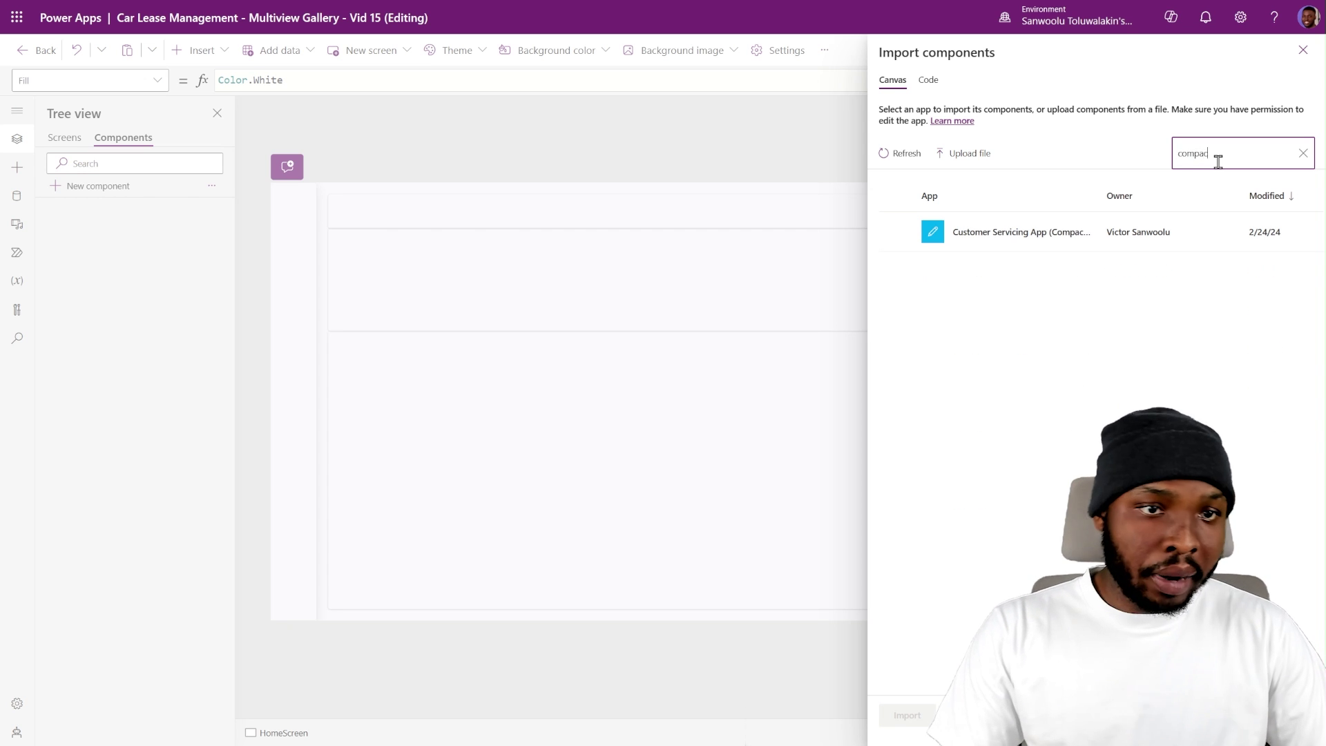
click(1058, 235)
click(909, 718)
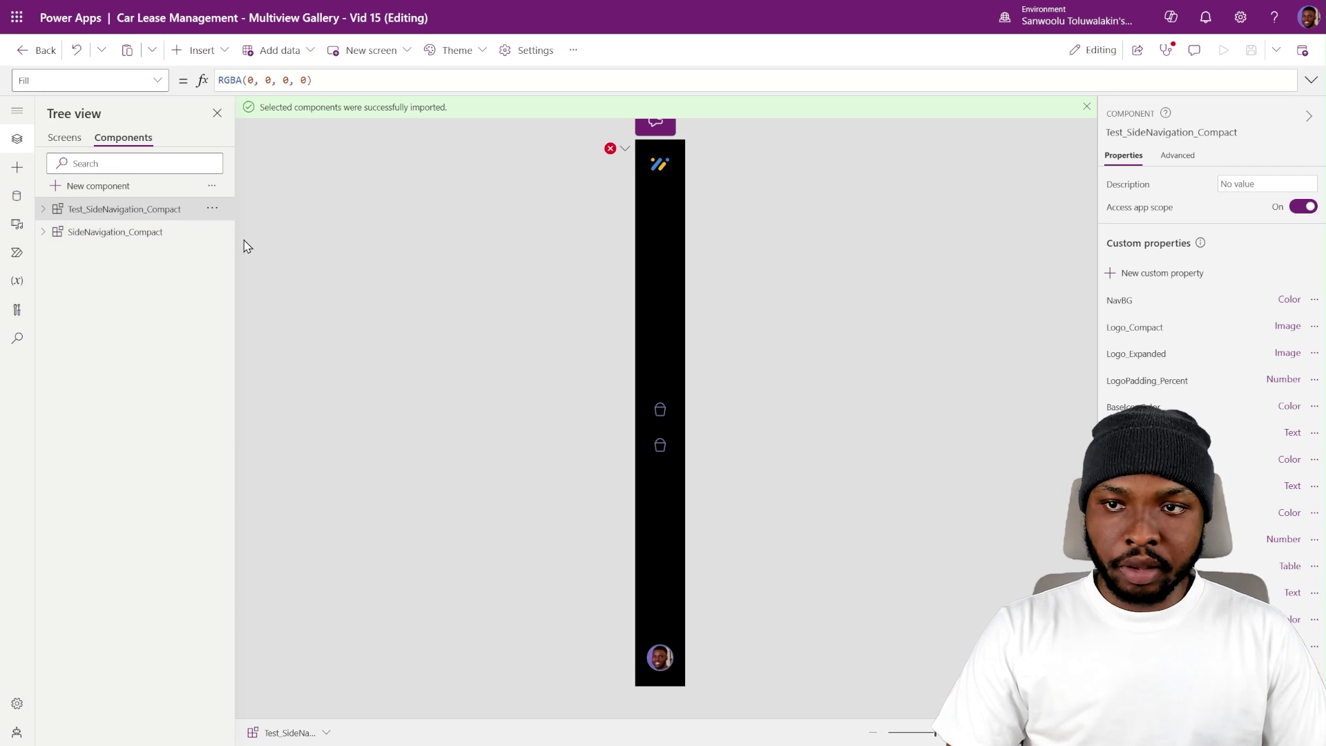
- Delete the Test_SideNavigation_Compact component and dismiss the import notification
click(214, 209)
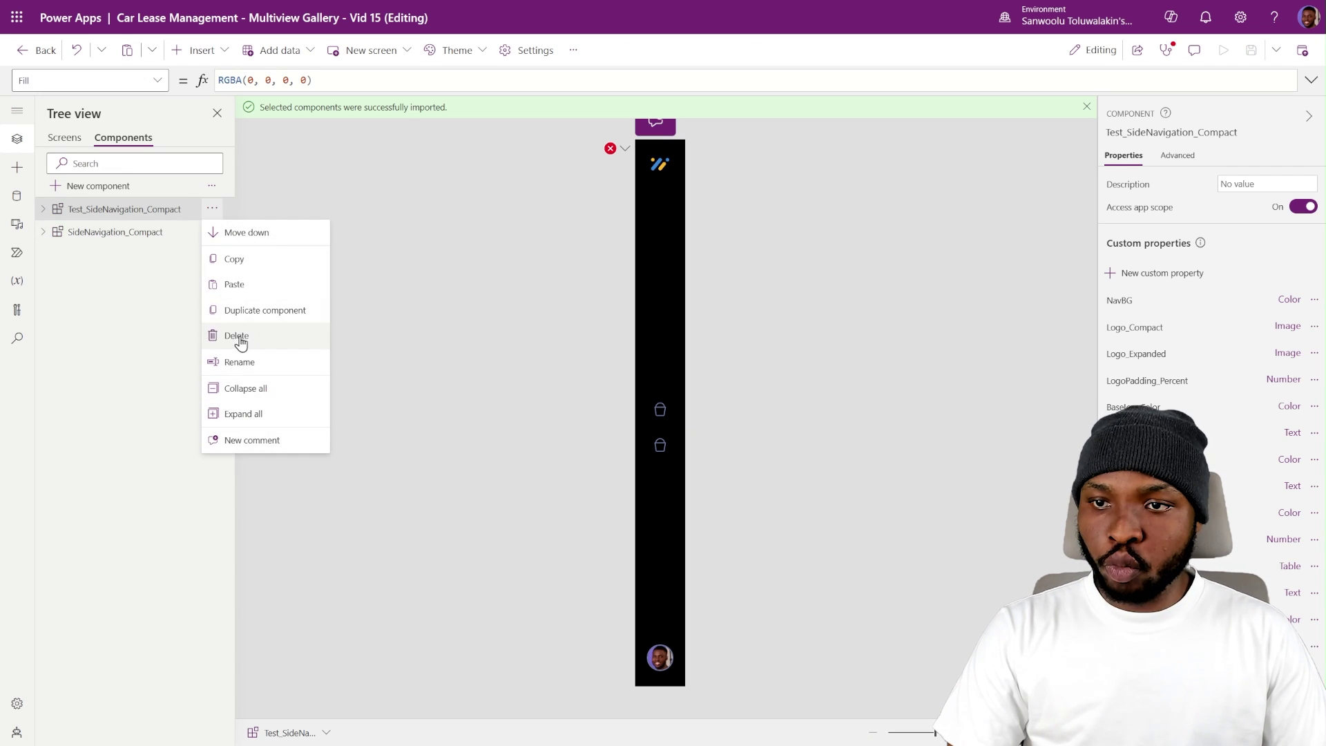
click(238, 343)
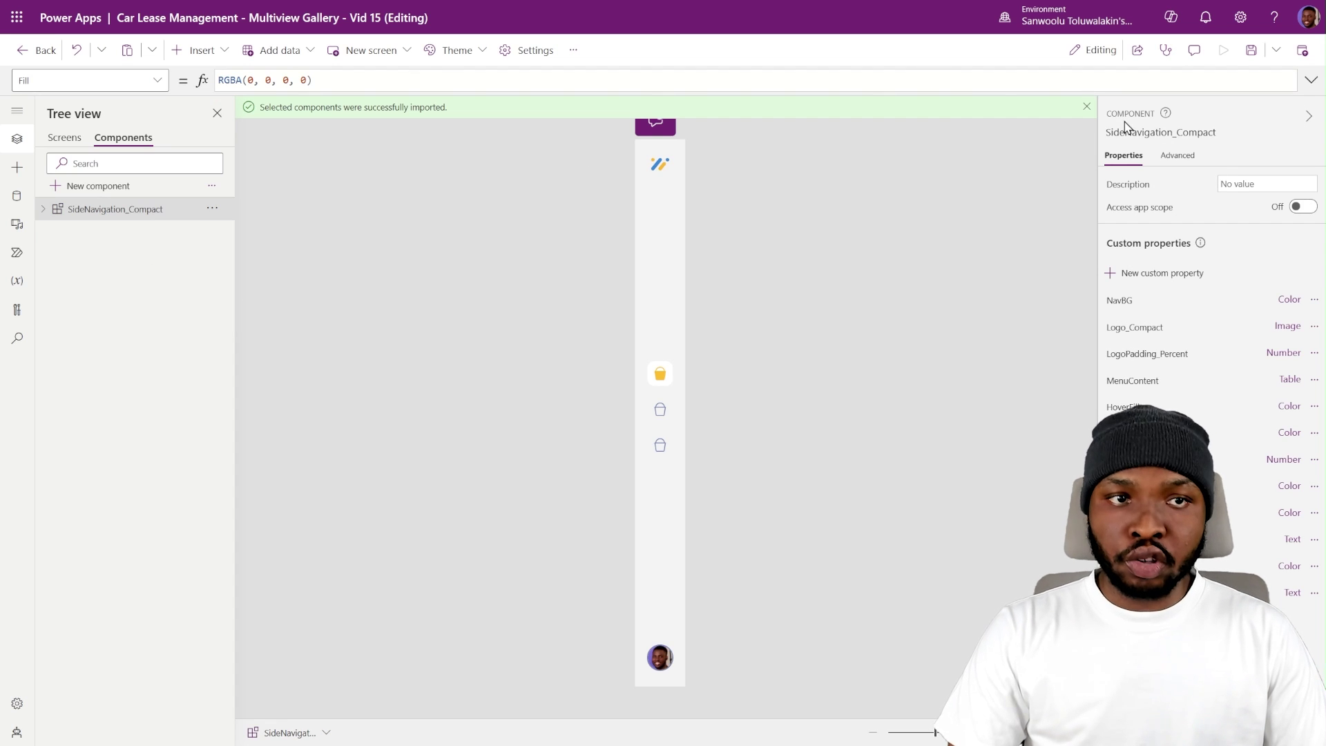
click(1088, 108)
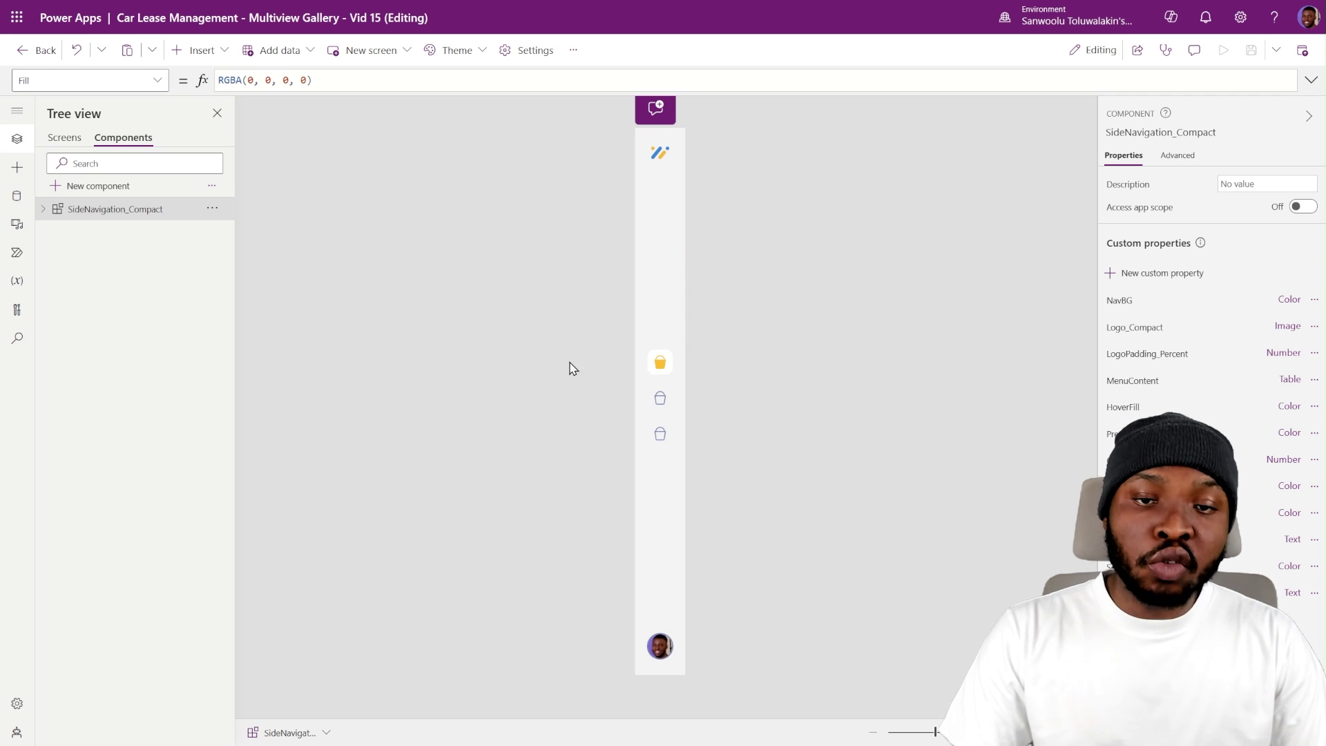
- Set the left and right padding of RootContainer15 in SideNavigation_Compact to 0
click(642, 369)
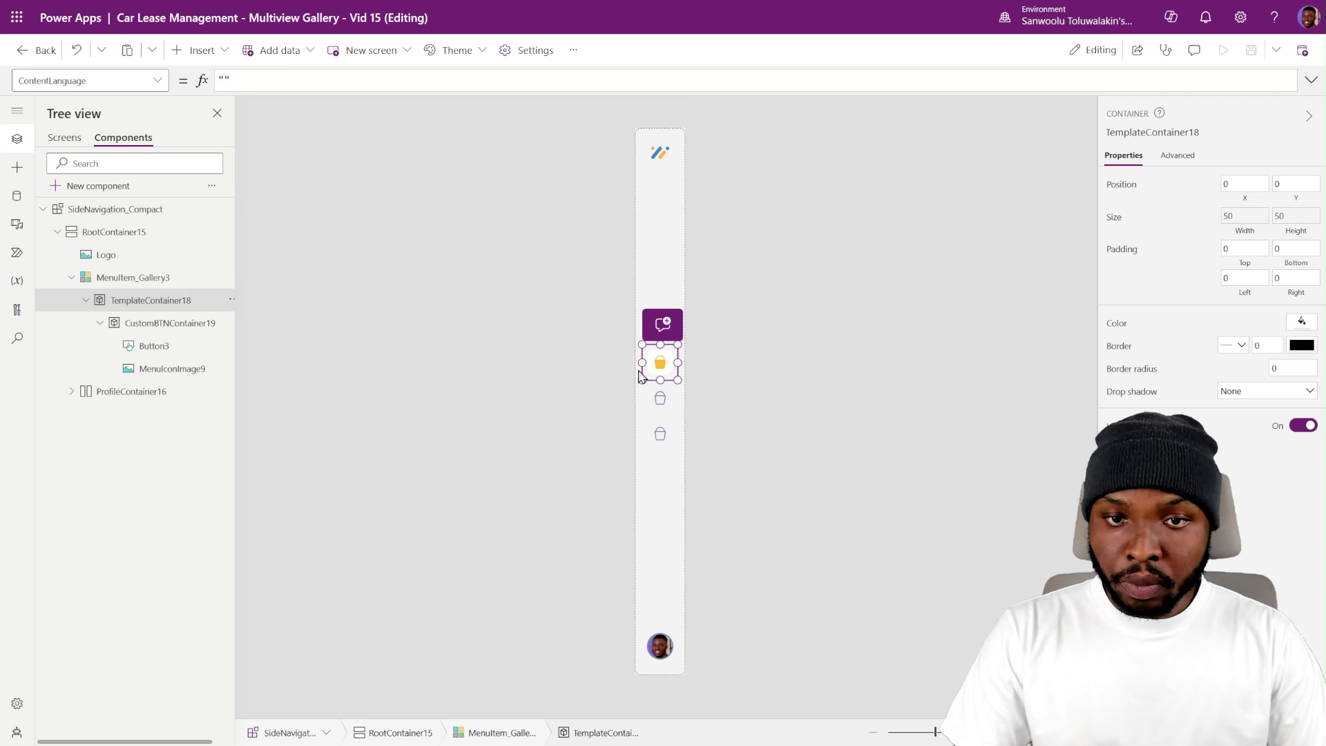
click(128, 277)
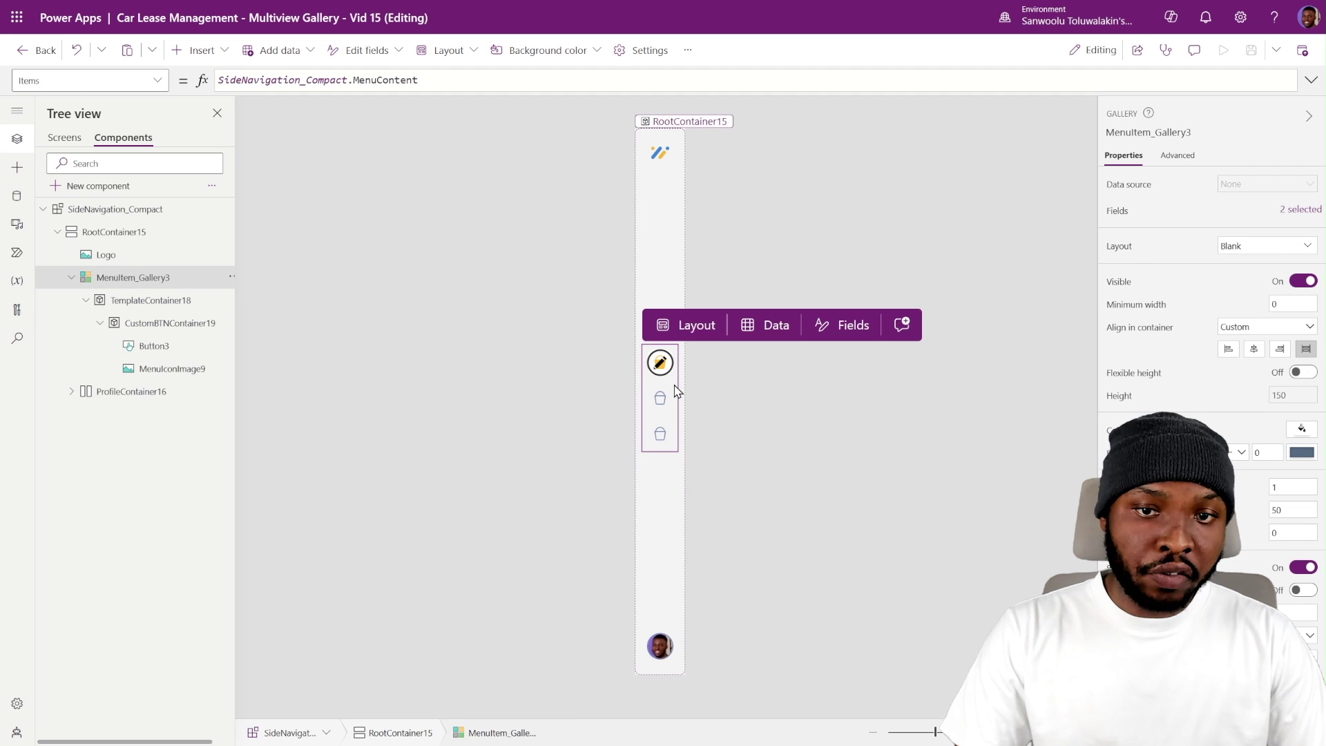
click(121, 238)
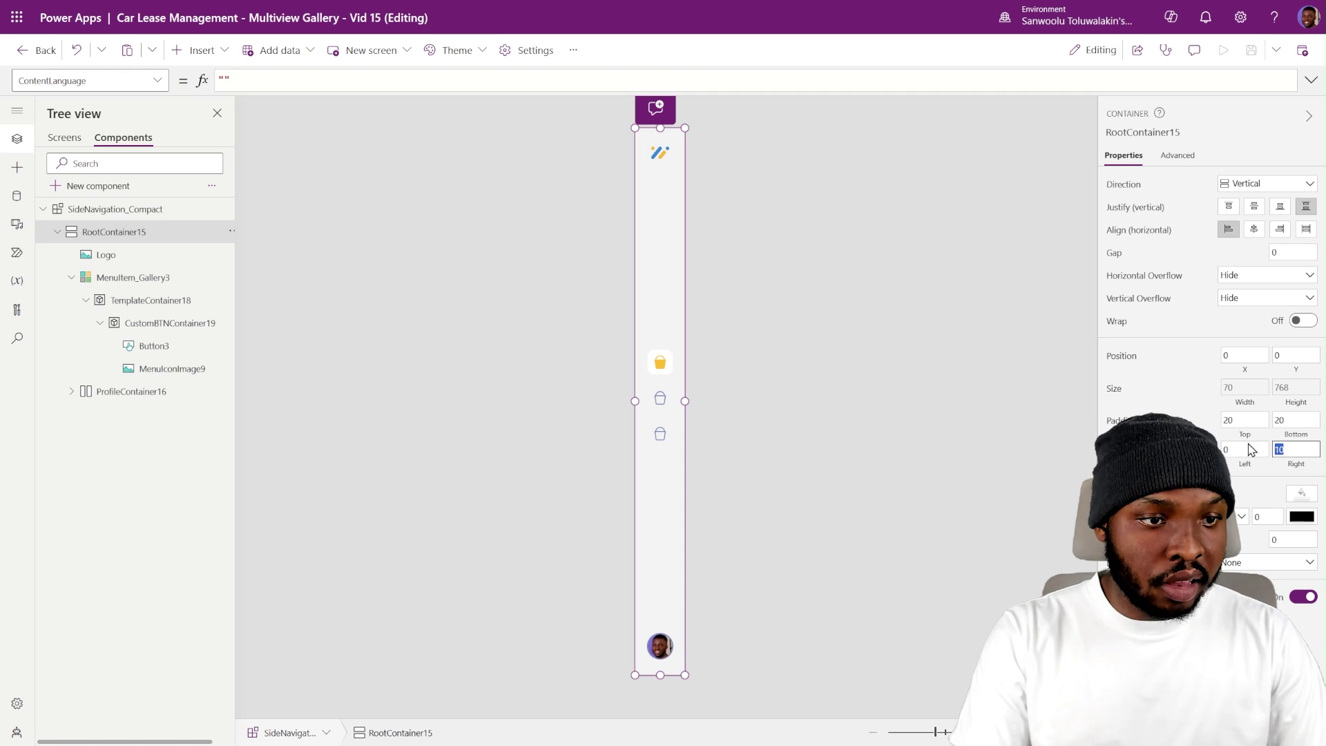
text(0)
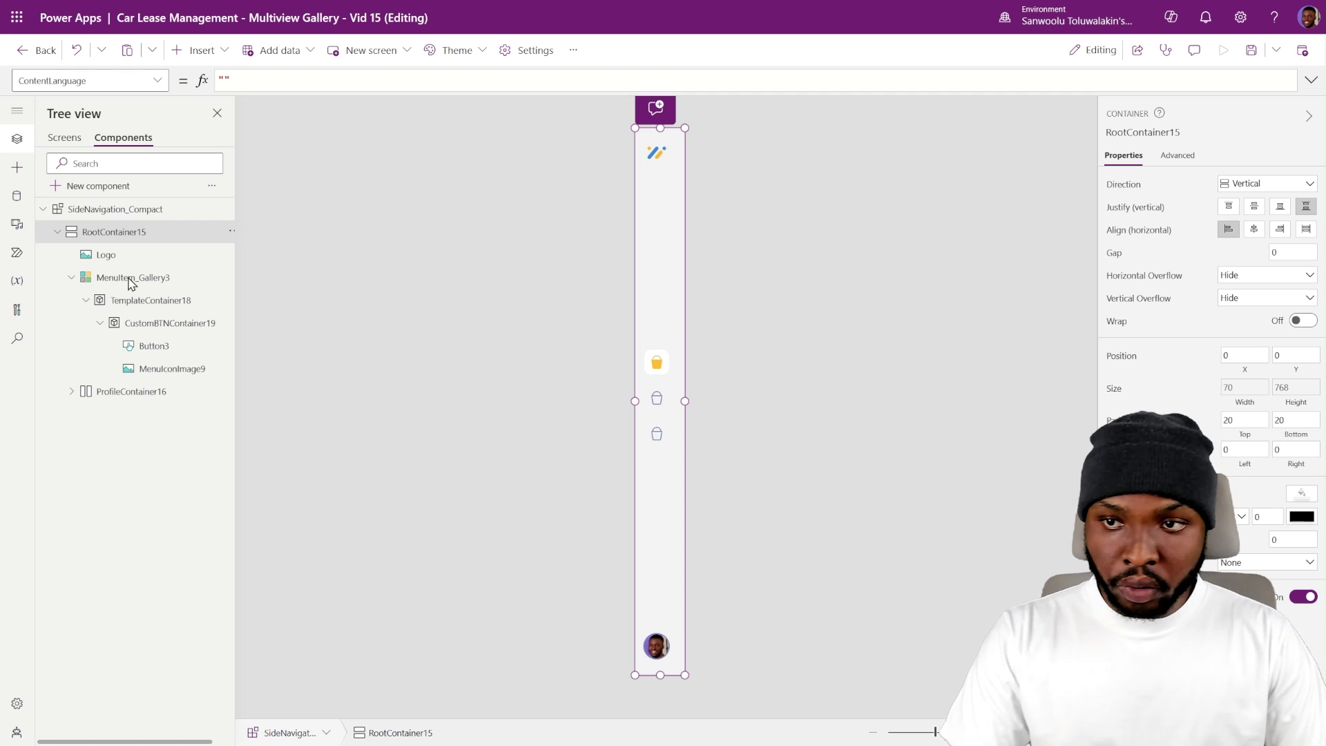
click(129, 279)
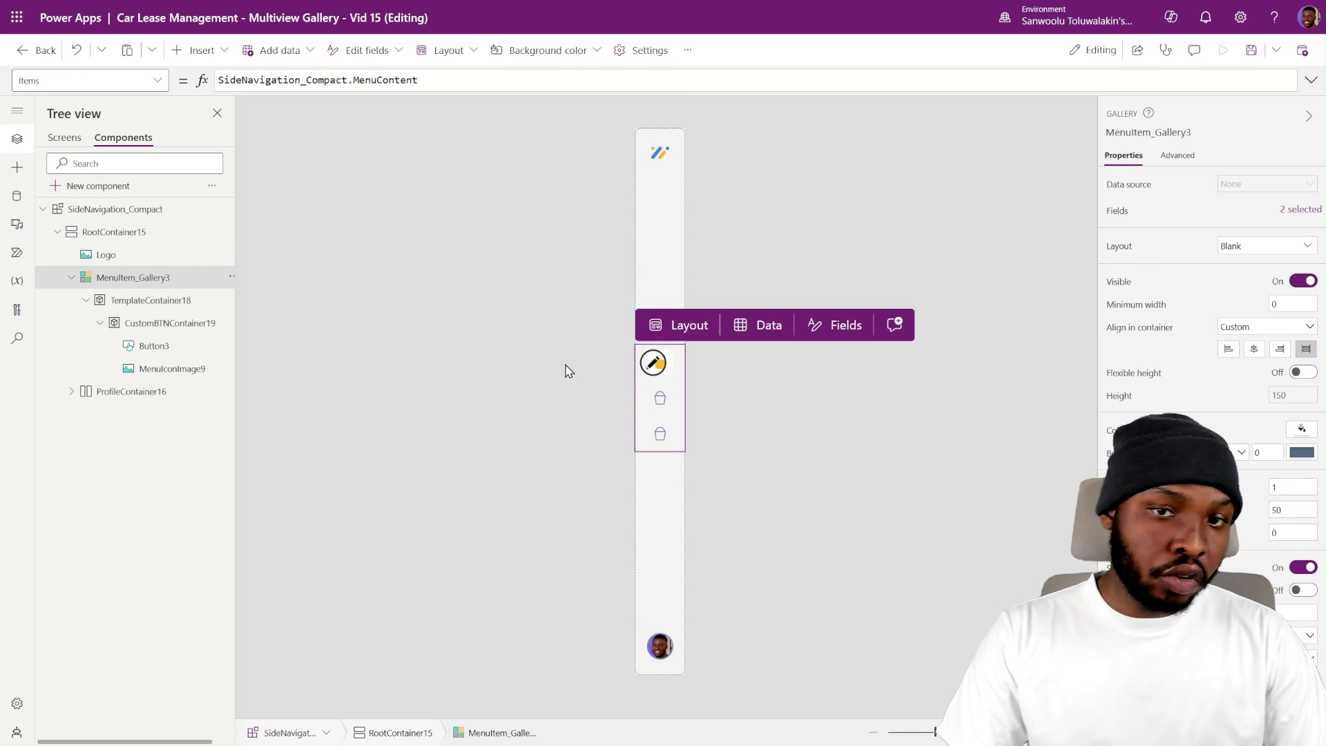
- Set the width of CustomBTNContainer19 to Parent.Width and its height to Parent.Height
click(139, 325)
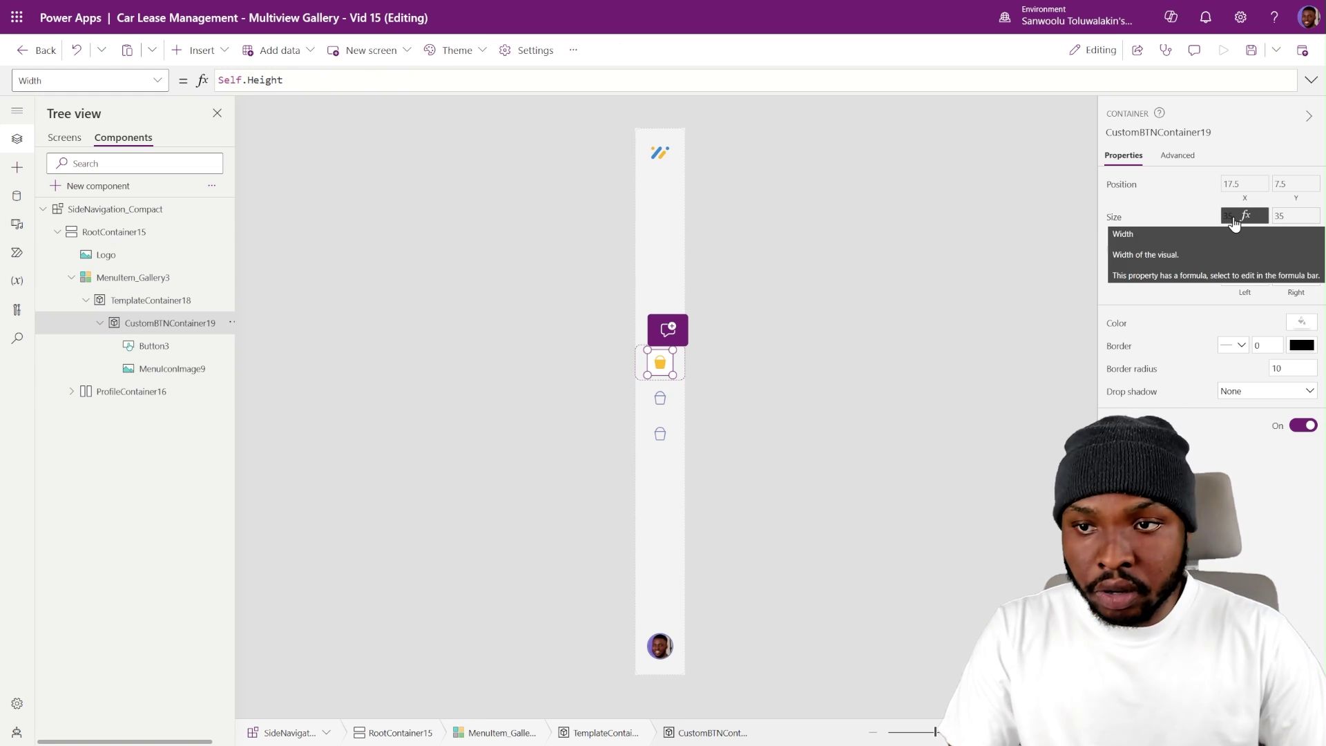
click(1234, 220)
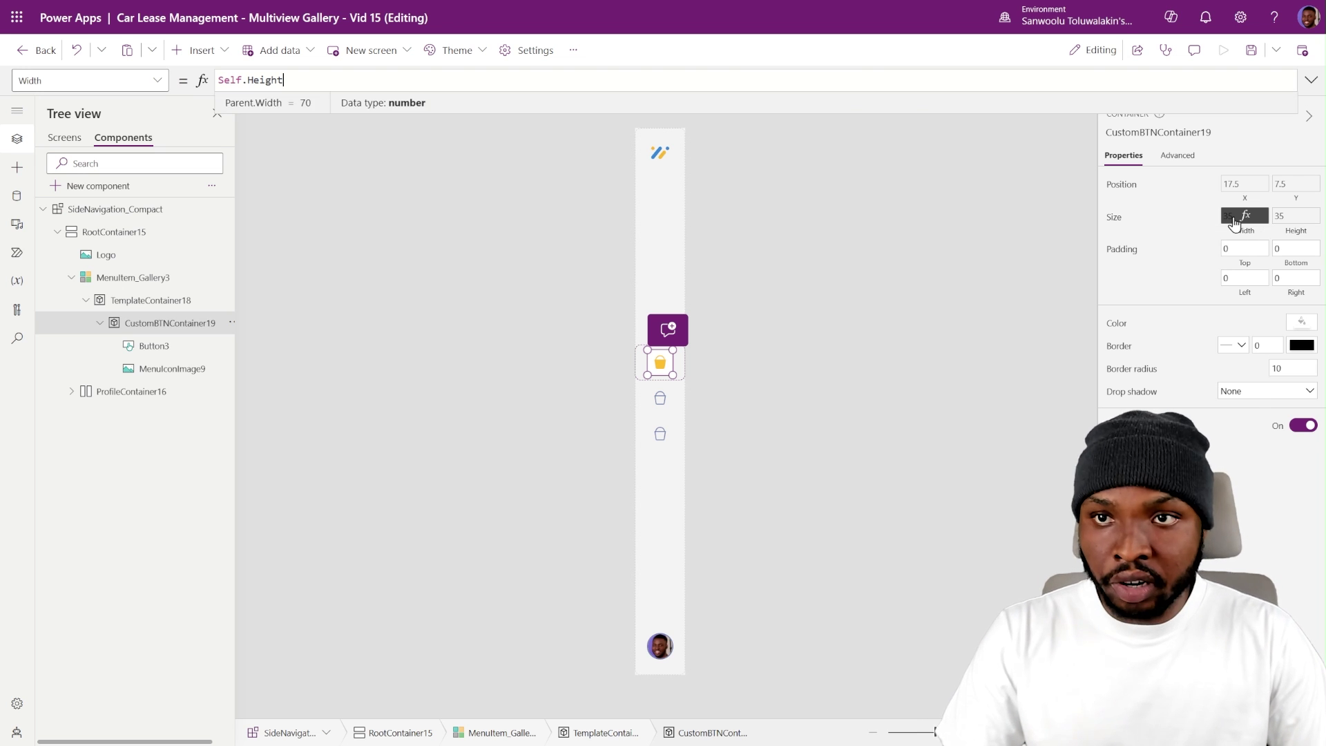
text(Parent.Width)
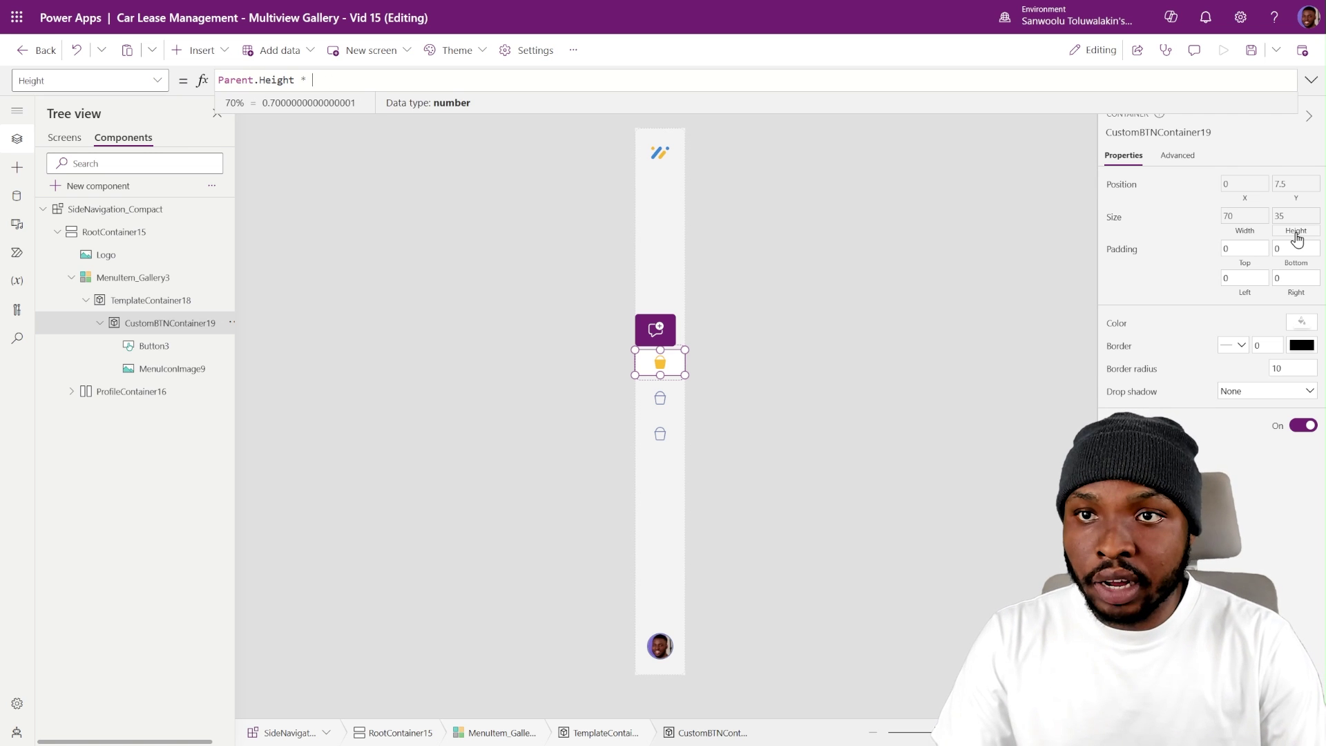
key(BackSpace)
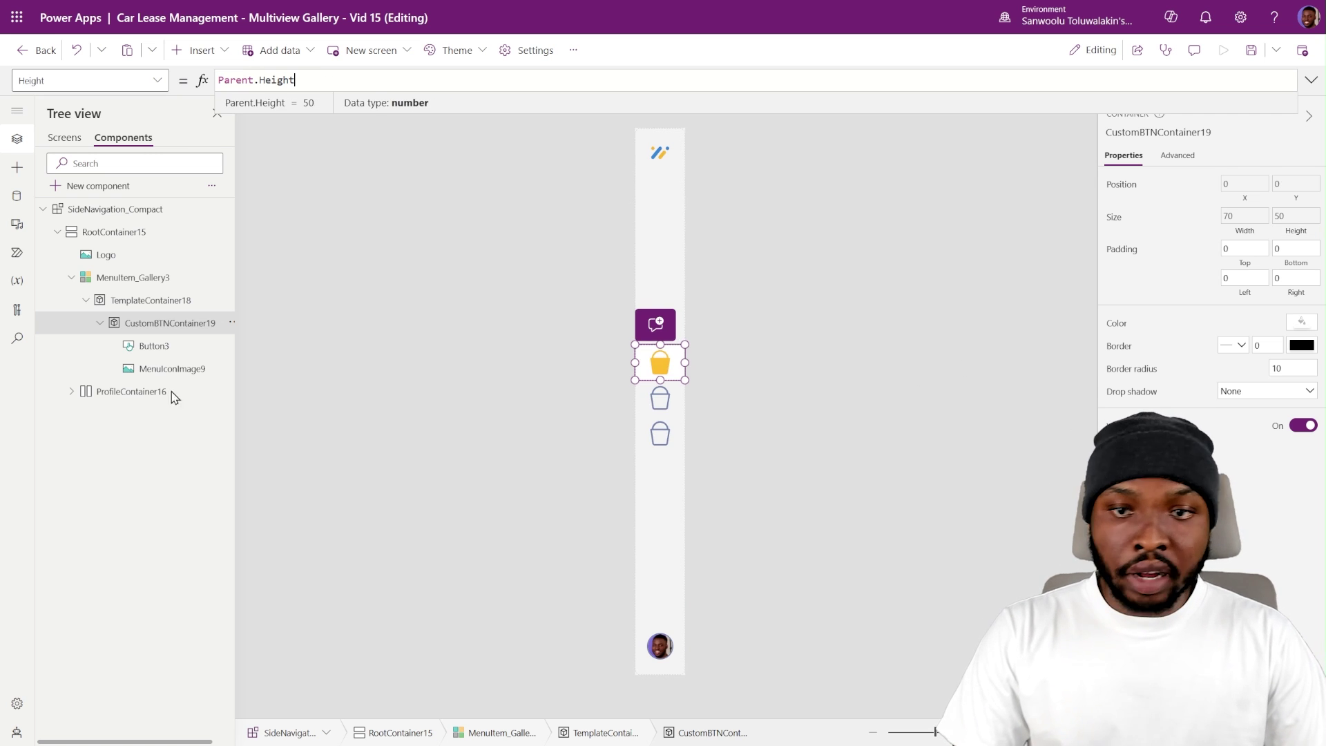
- Set the top and bottom padding of MenuIconImage9 to 15
click(168, 368)
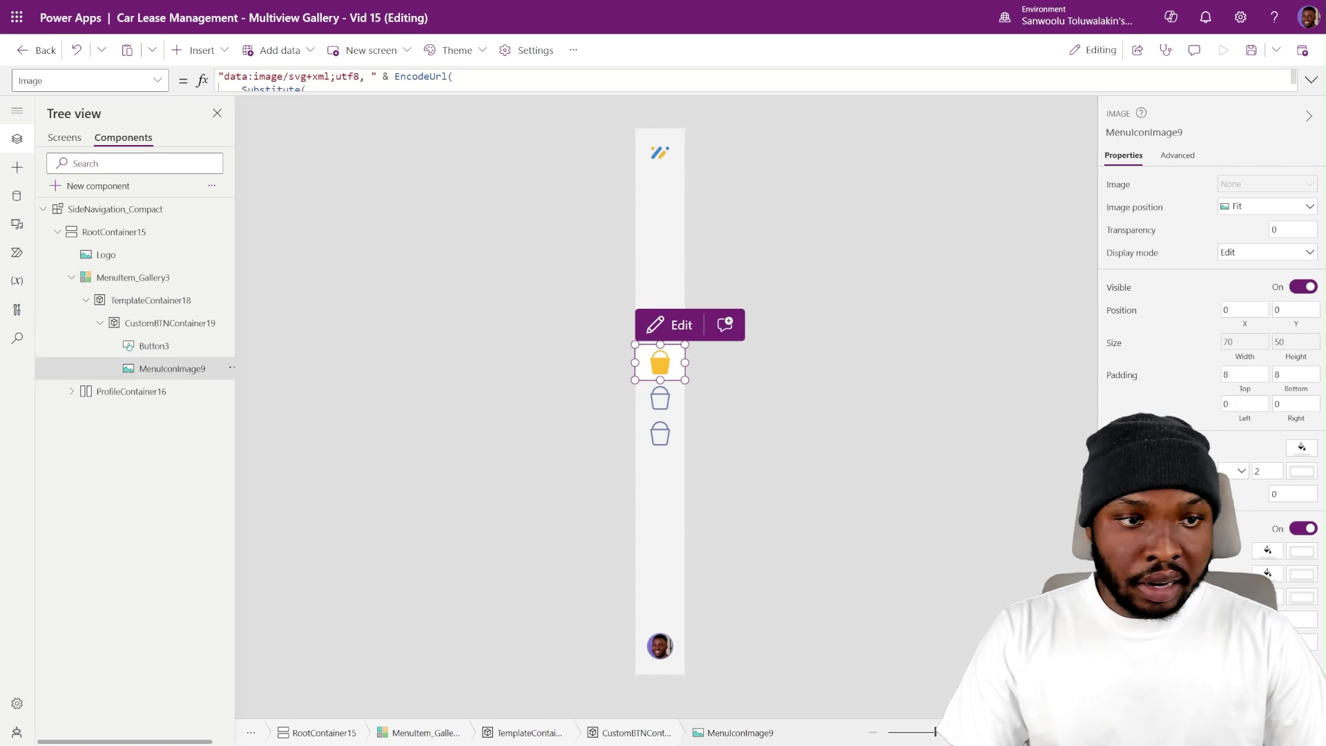
click(1246, 373)
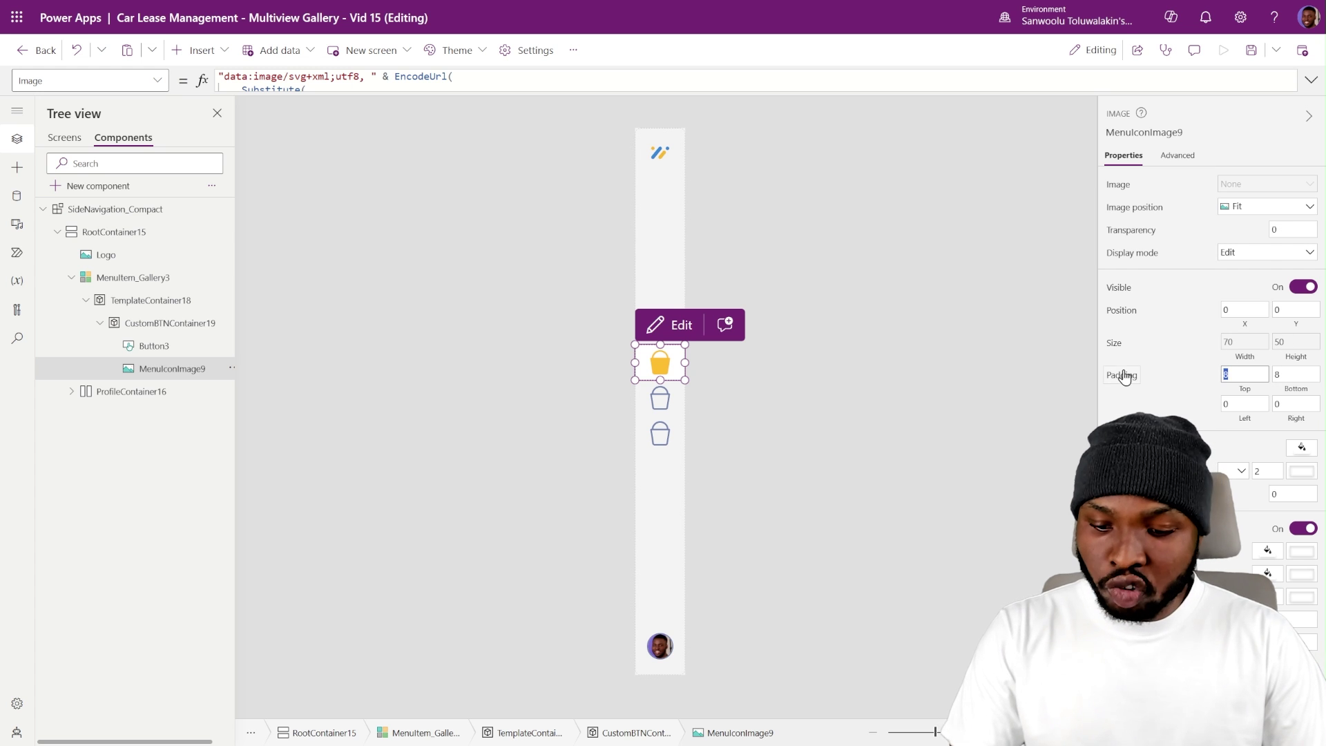
text(15)
key(Tab)
text(15)
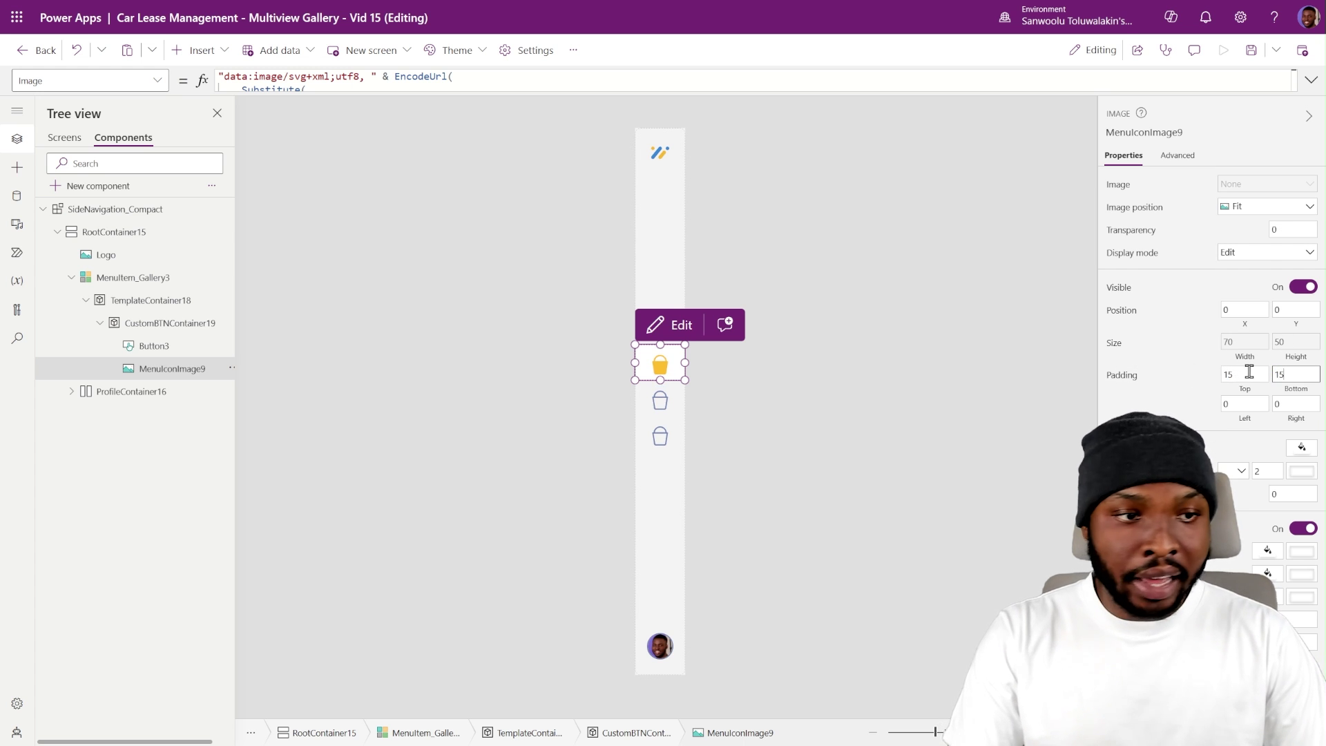
click(1188, 414)
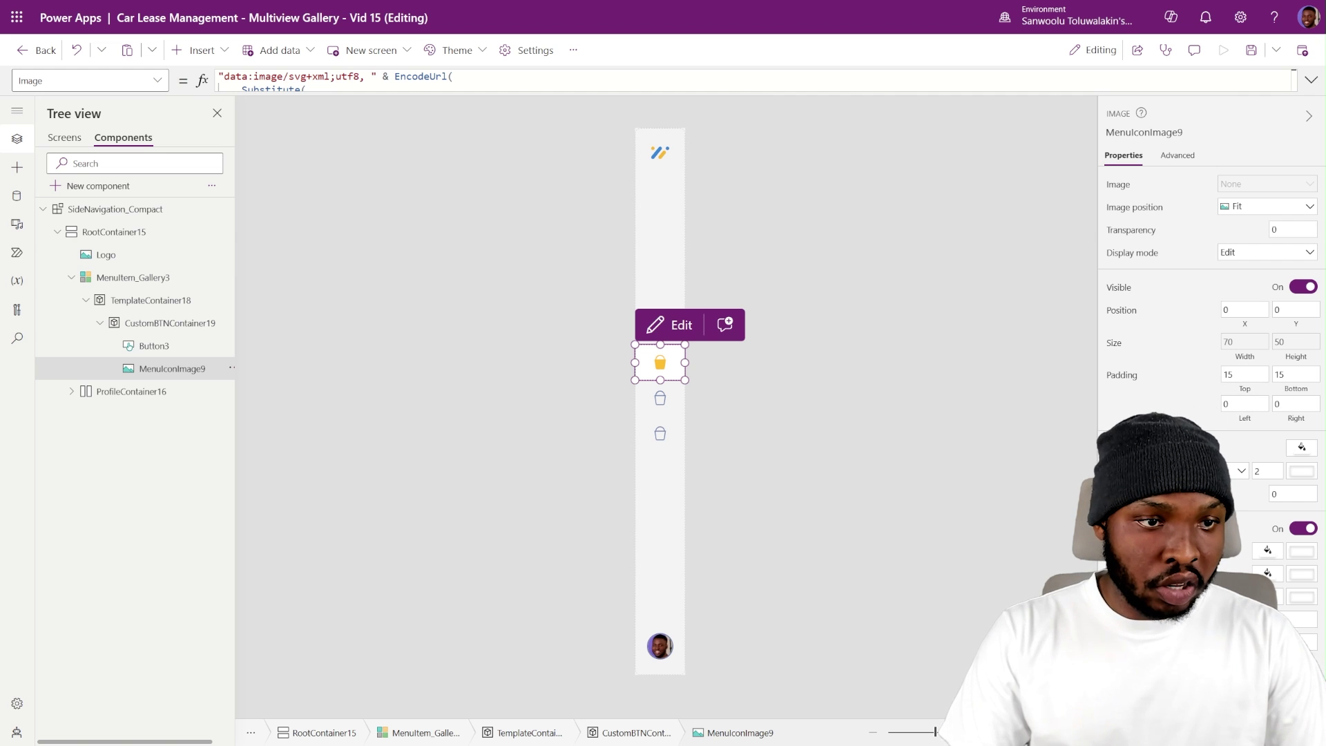
click(912, 450)
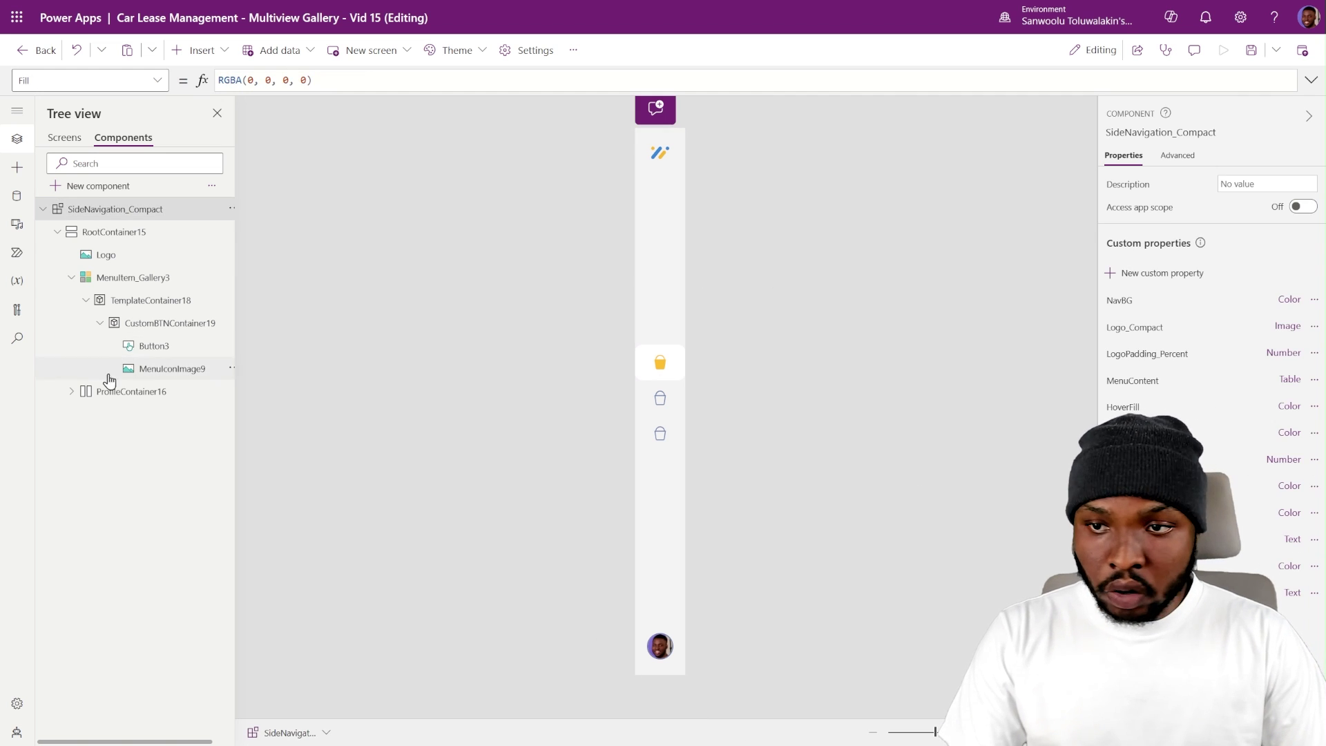
- Set the border radius of CustomBTNContainer19 to 0
click(159, 323)
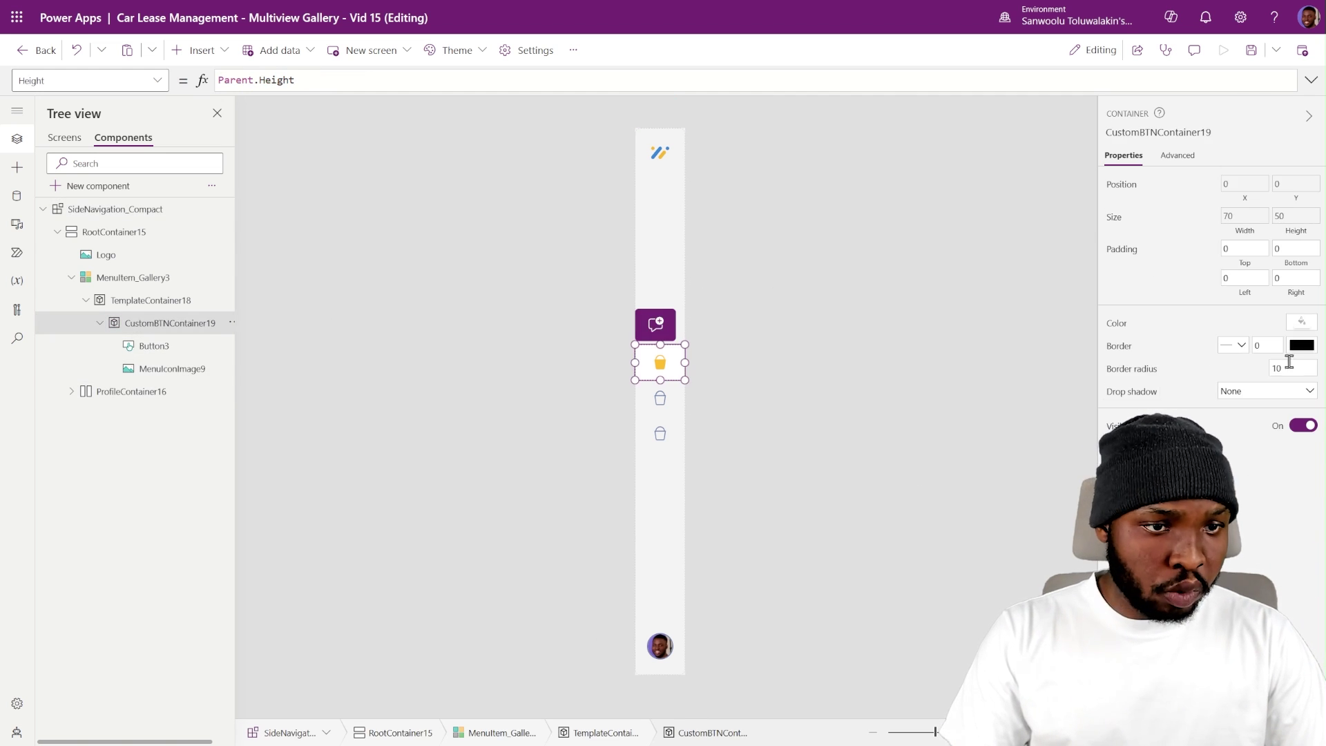
click(1290, 367)
text(0)
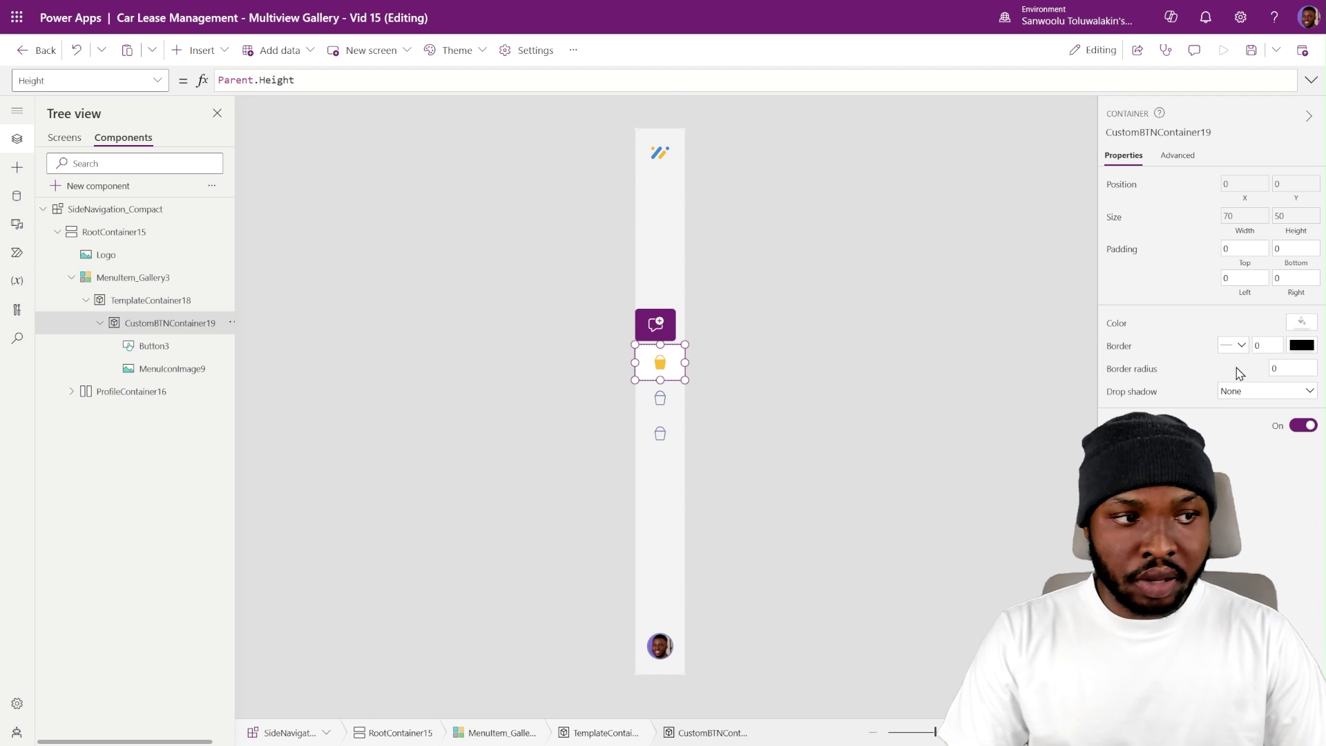
click(719, 367)
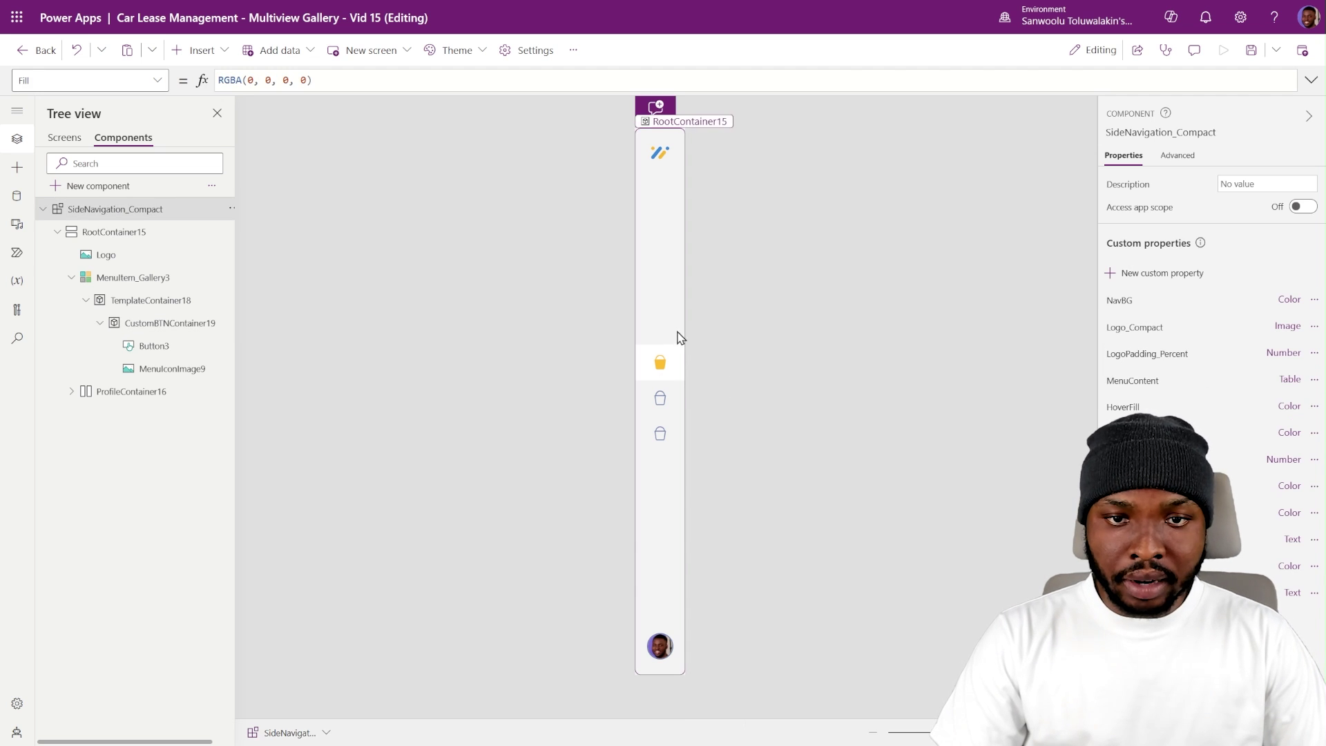
- Insert a rectangle into TemplateContainer18 of the menu item gallery
click(172, 299)
click(100, 322)
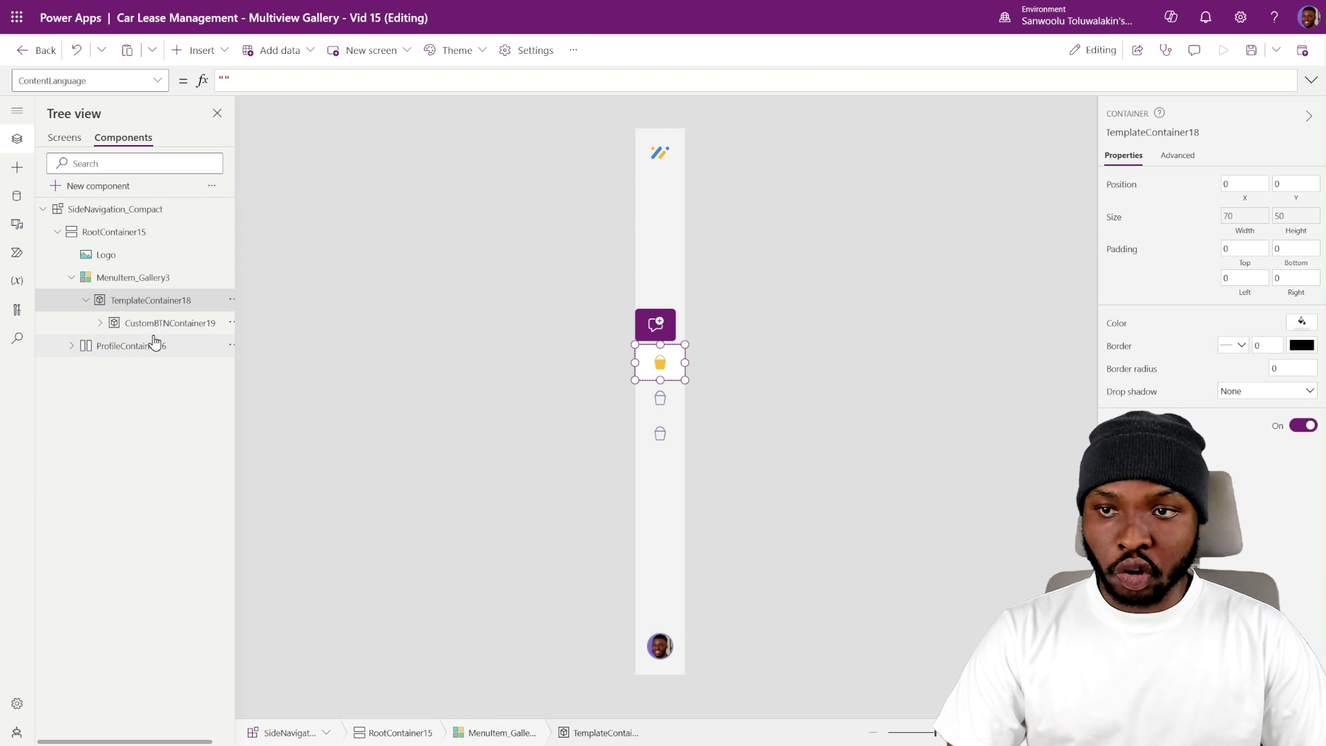
click(197, 49)
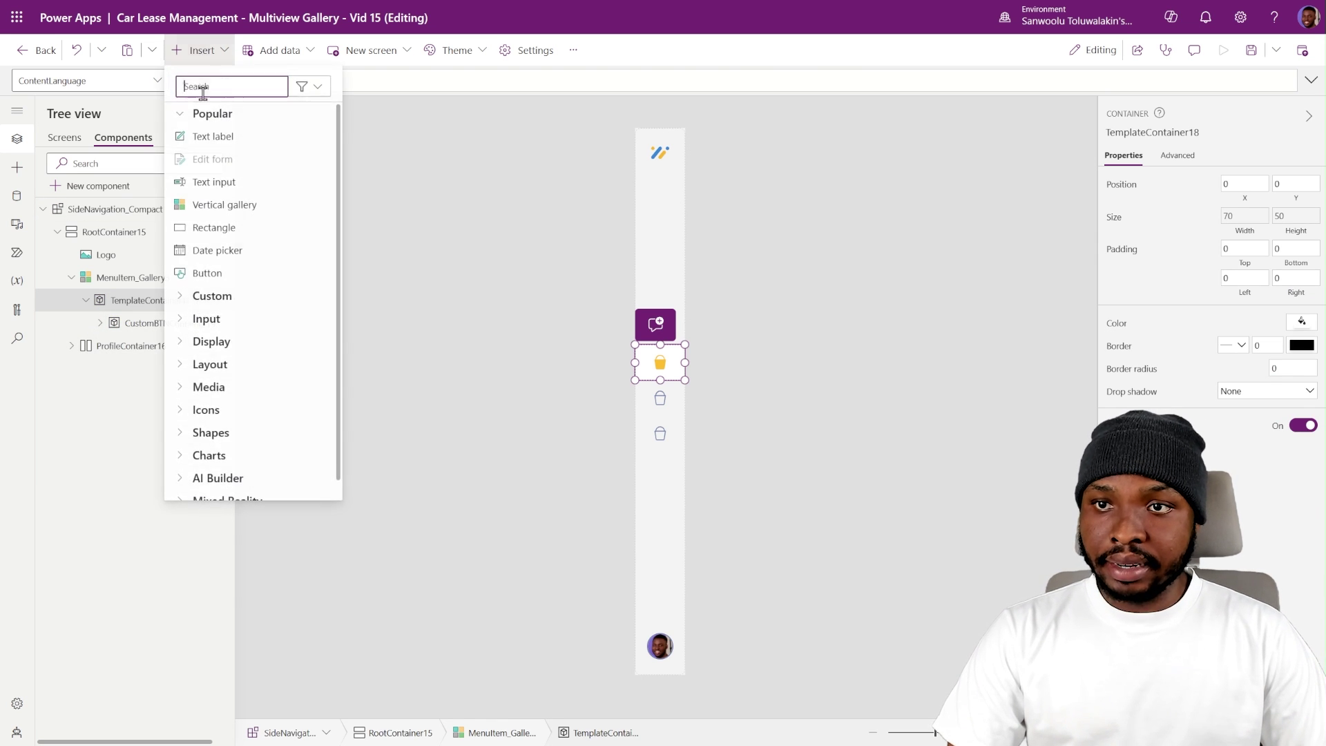
click(233, 235)
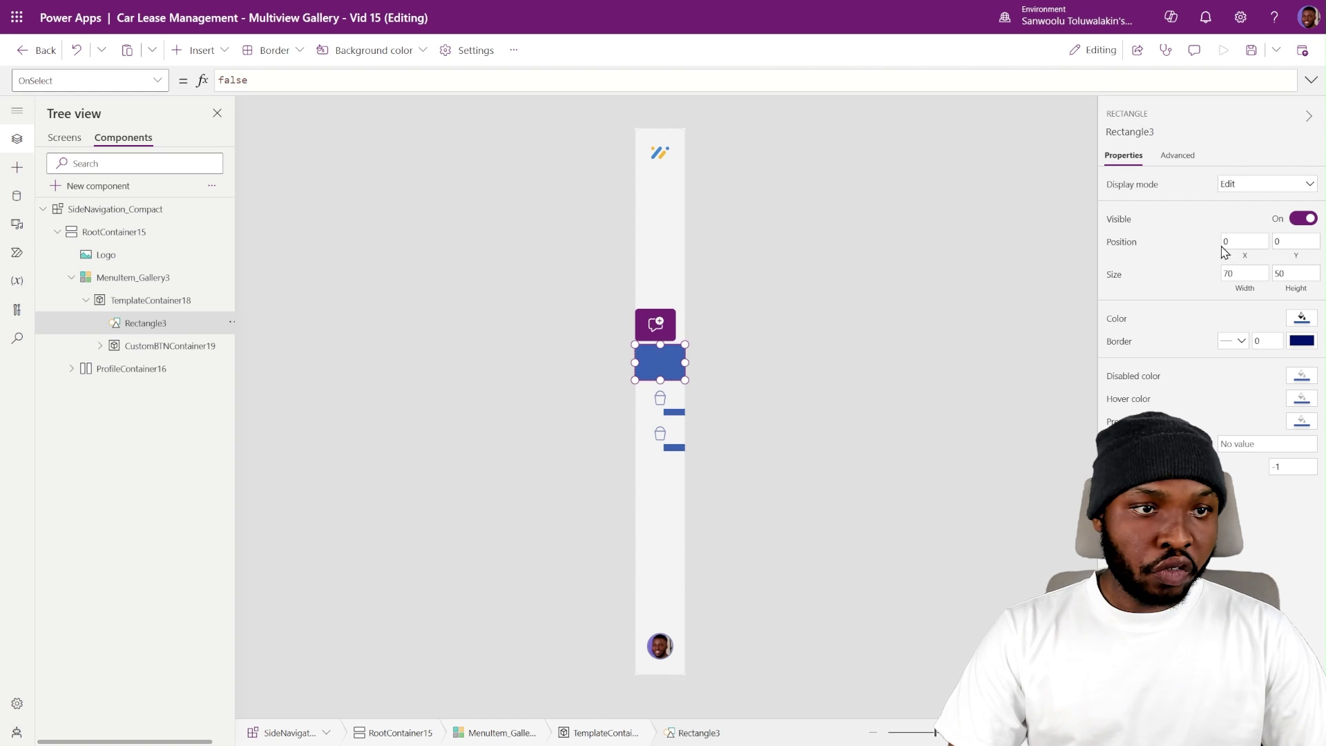
- Set the rectangle's X and Y to 0, its width to 2 and its height to Parent.Height
click(1246, 256)
click(1295, 257)
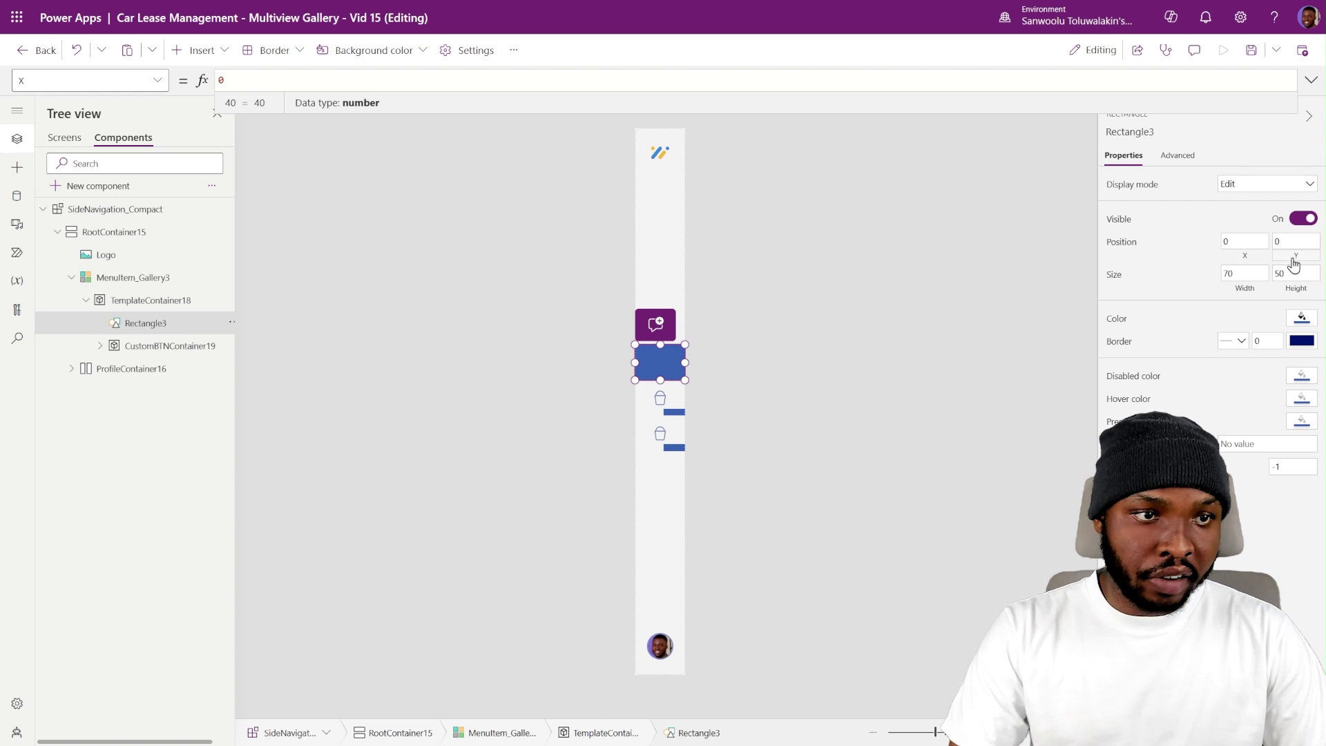
text(0)
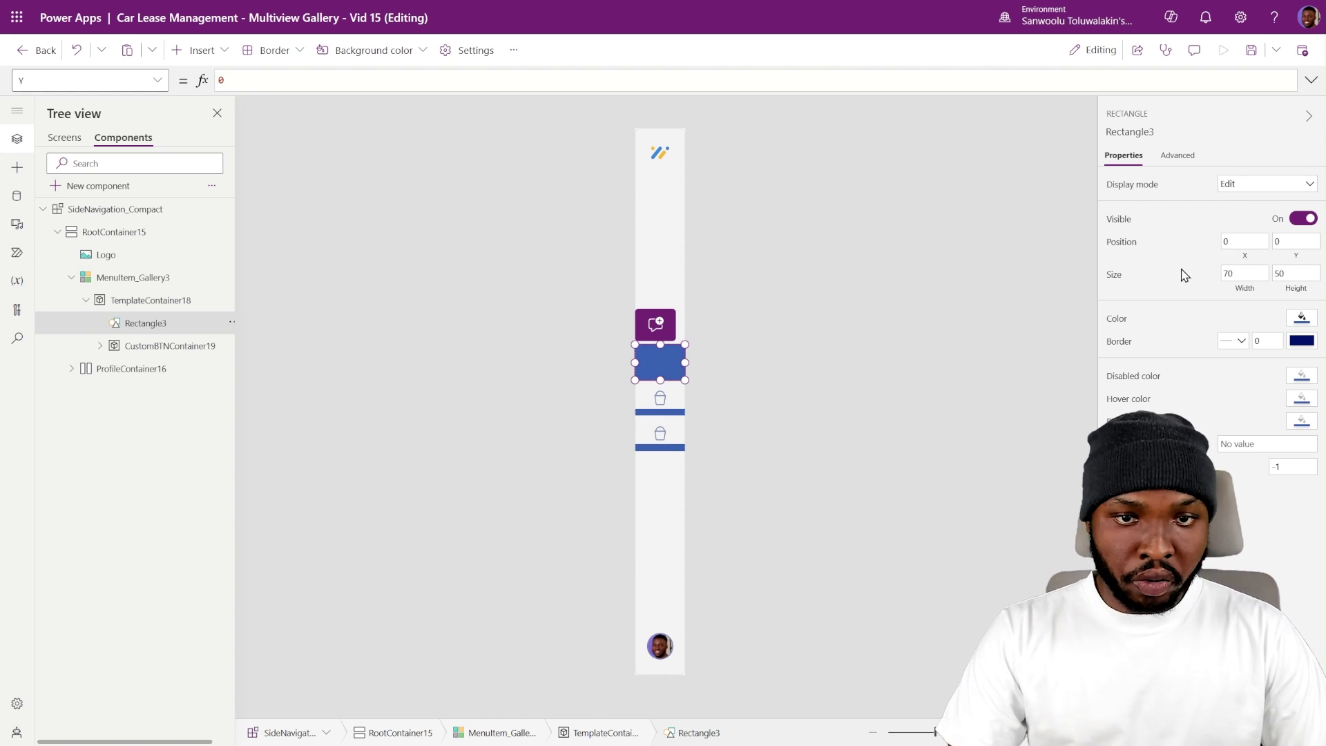
click(1247, 296)
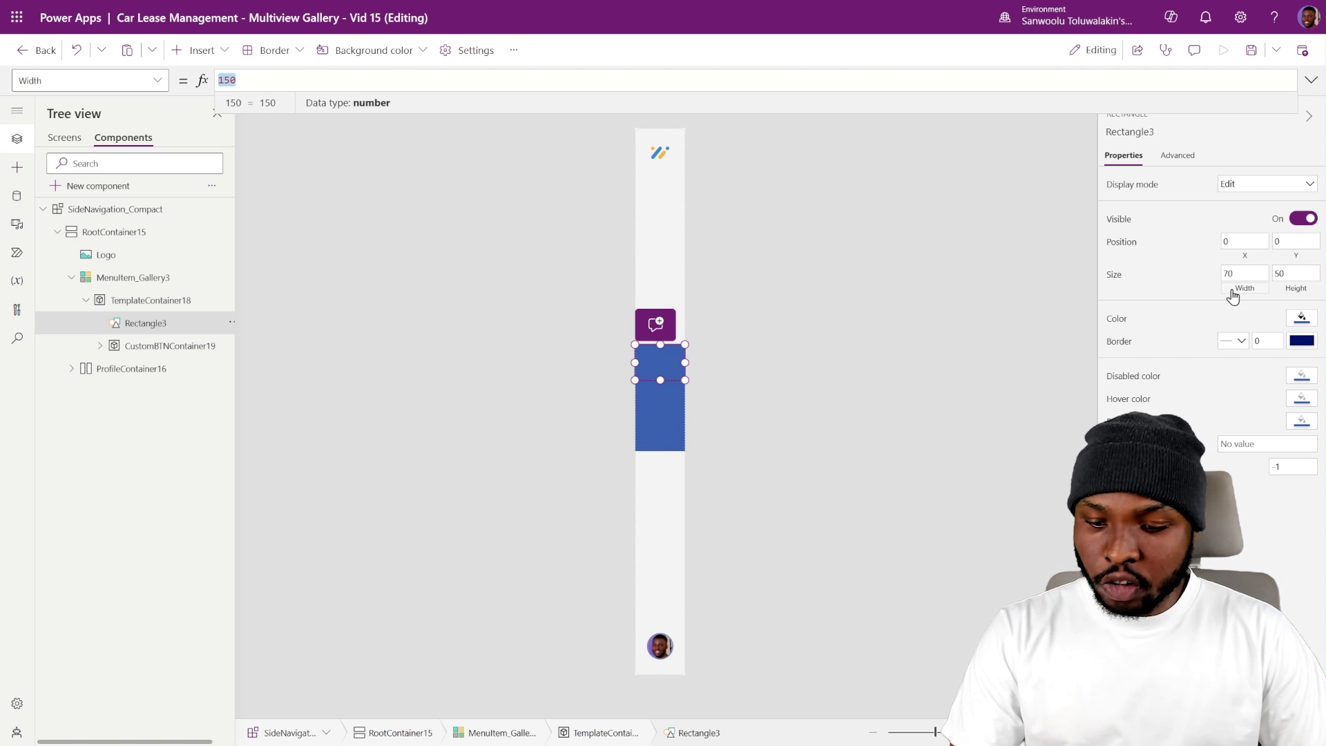
click(1296, 290)
text(Parent.Height)
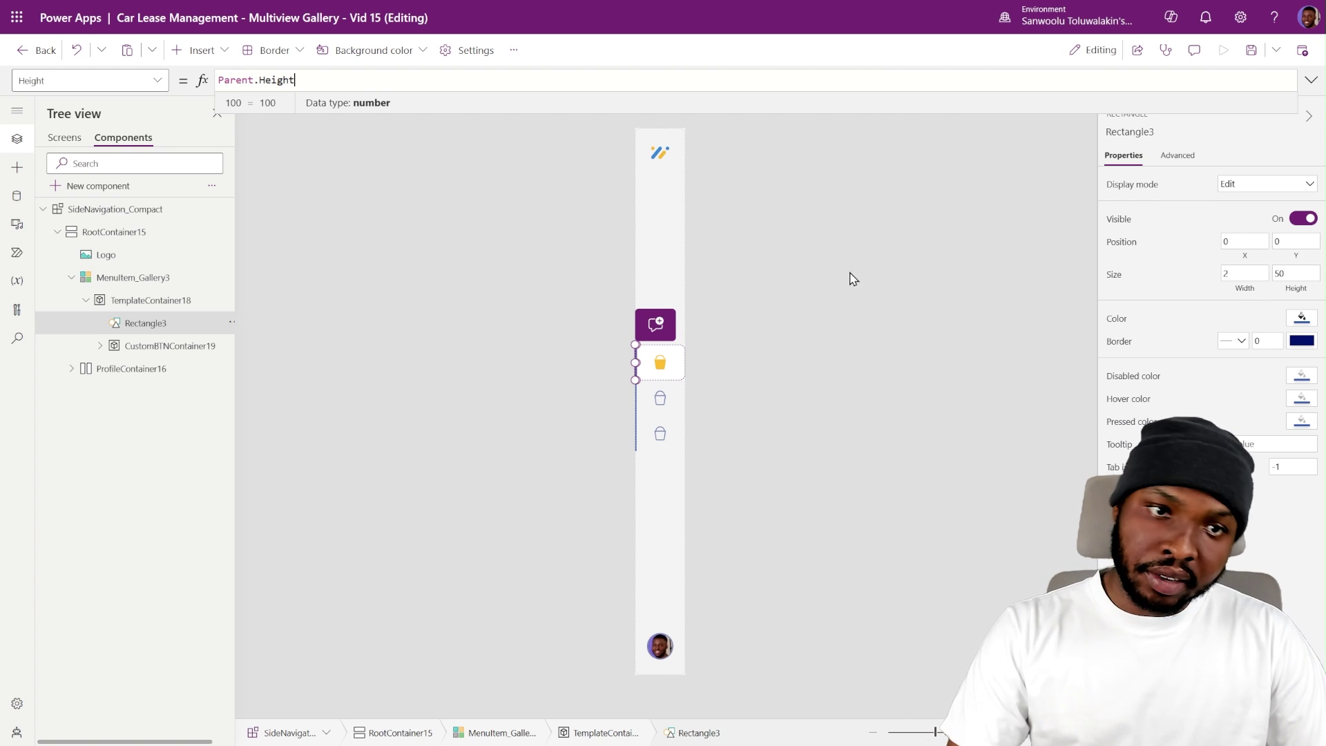
- Set the X position of the rectangle in TemplateContainer18 to Parent.Width - Self.Width
click(1243, 258)
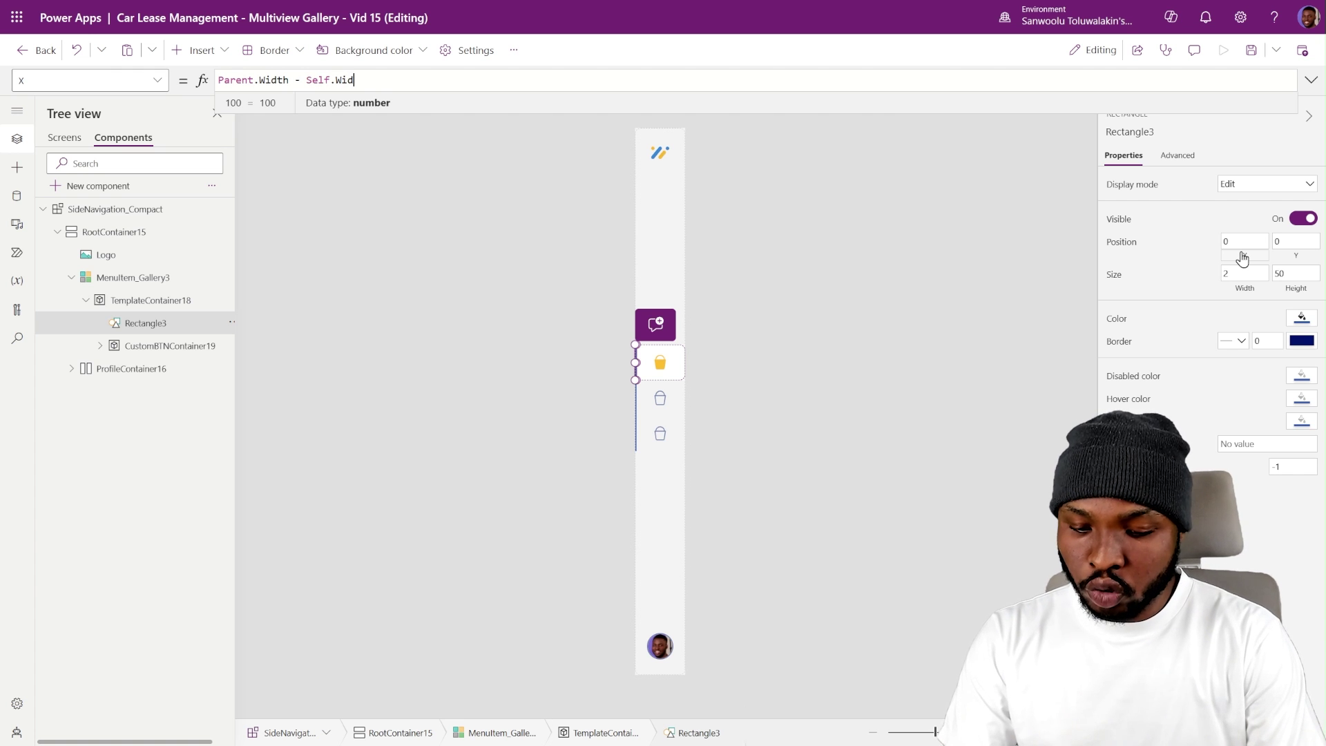
text(th)
click(793, 361)
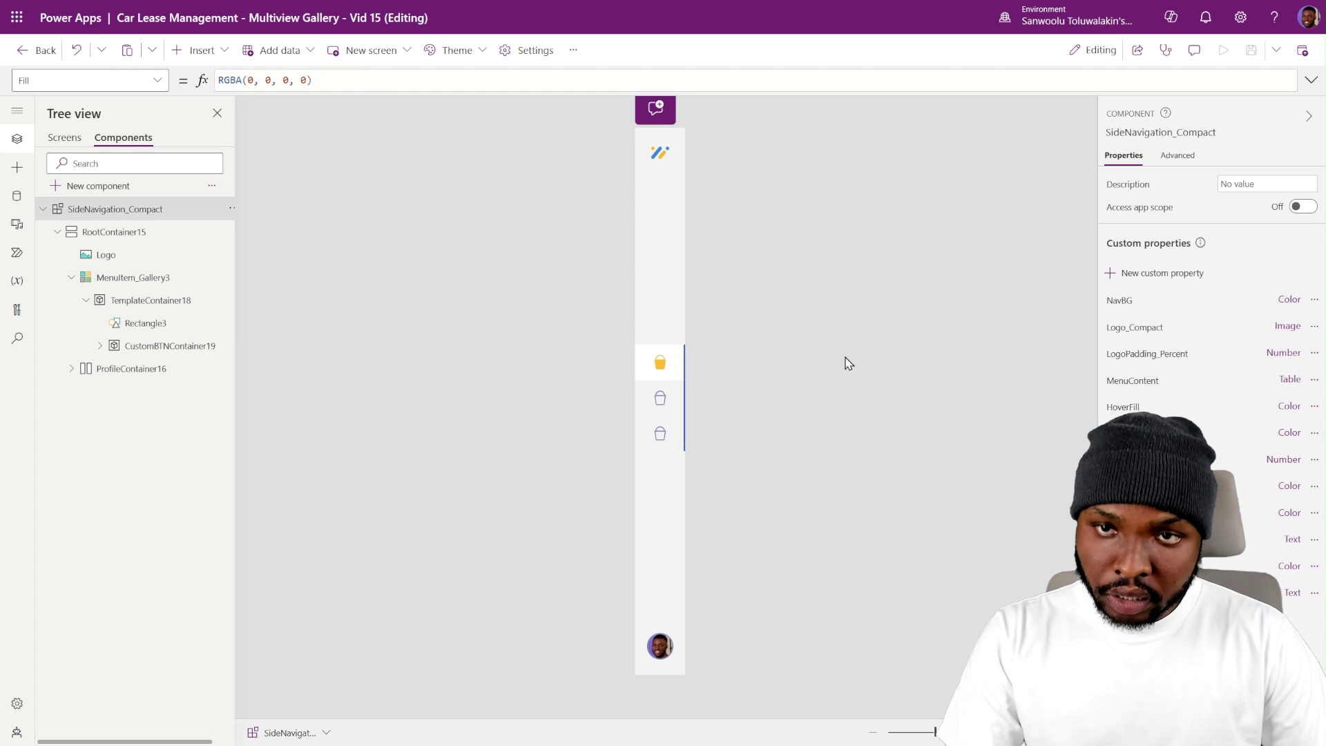
- Set the width of the rectangle in TemplateContainer18 to 5
click(169, 324)
click(801, 364)
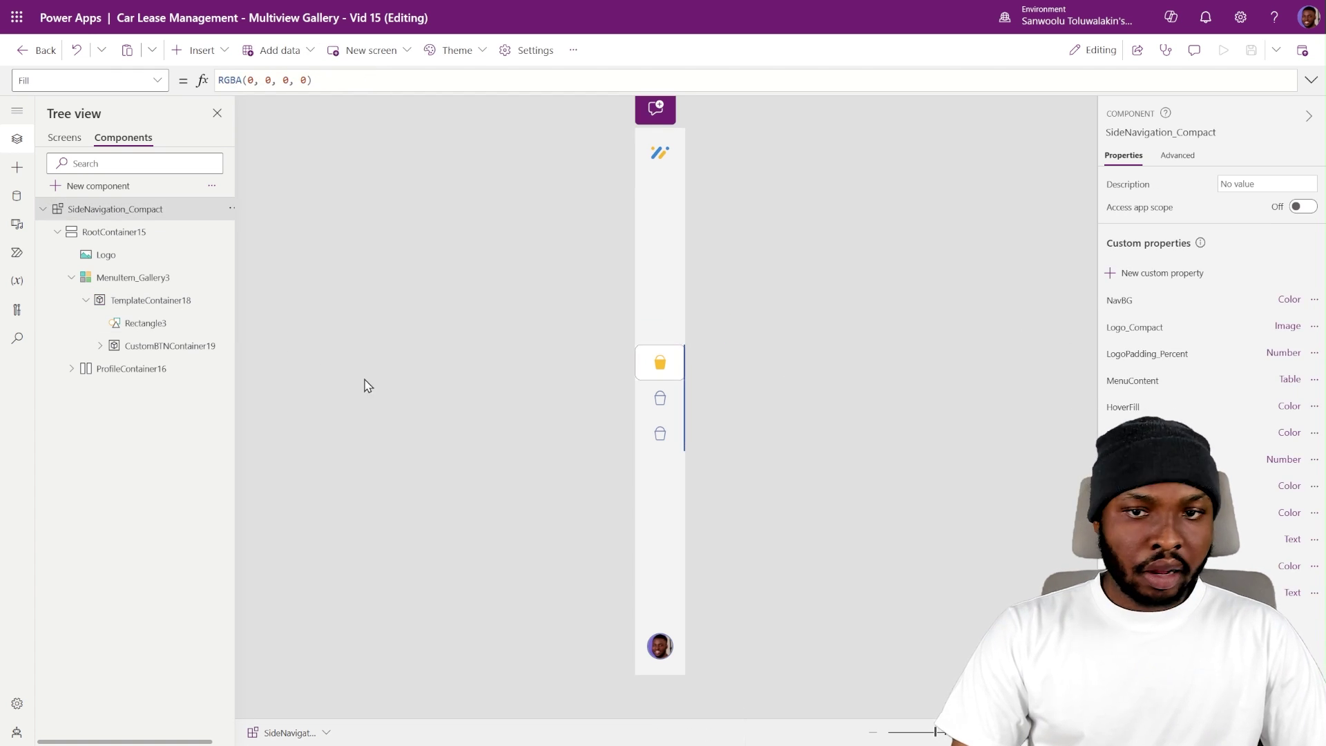
click(169, 323)
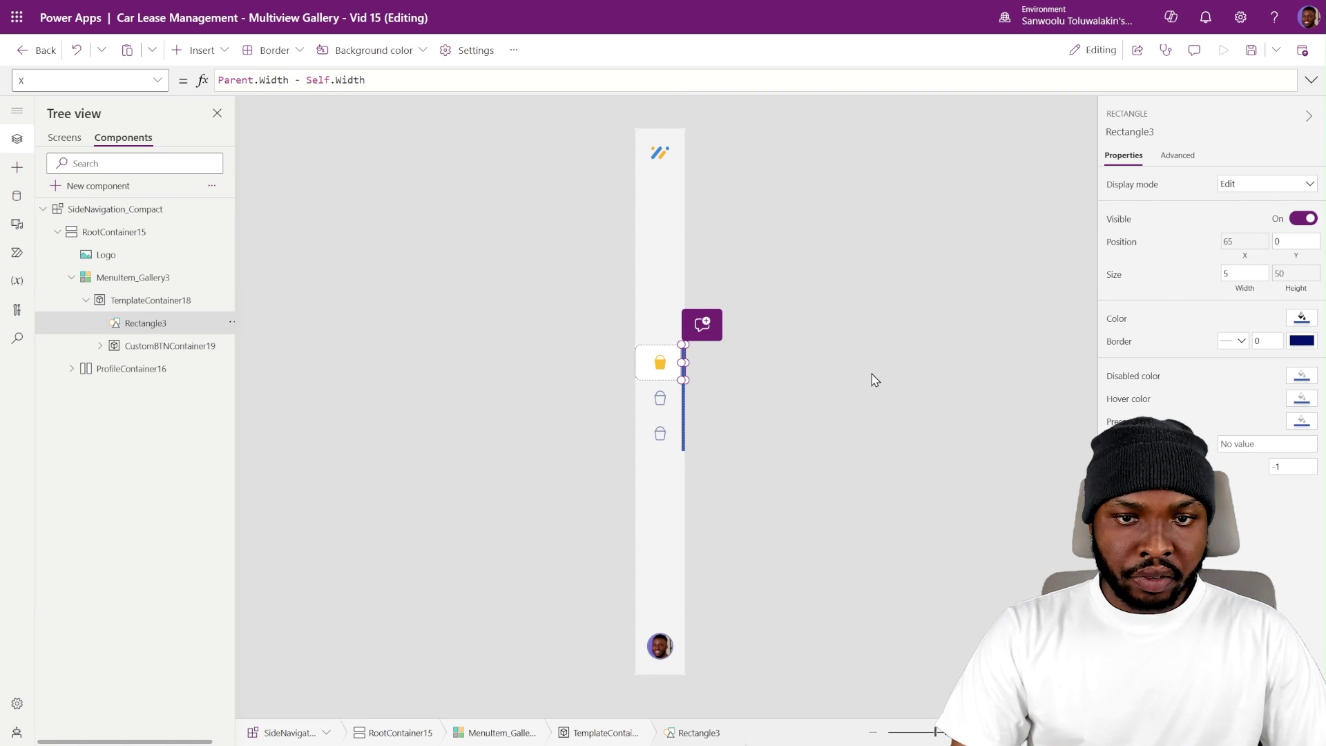
click(862, 492)
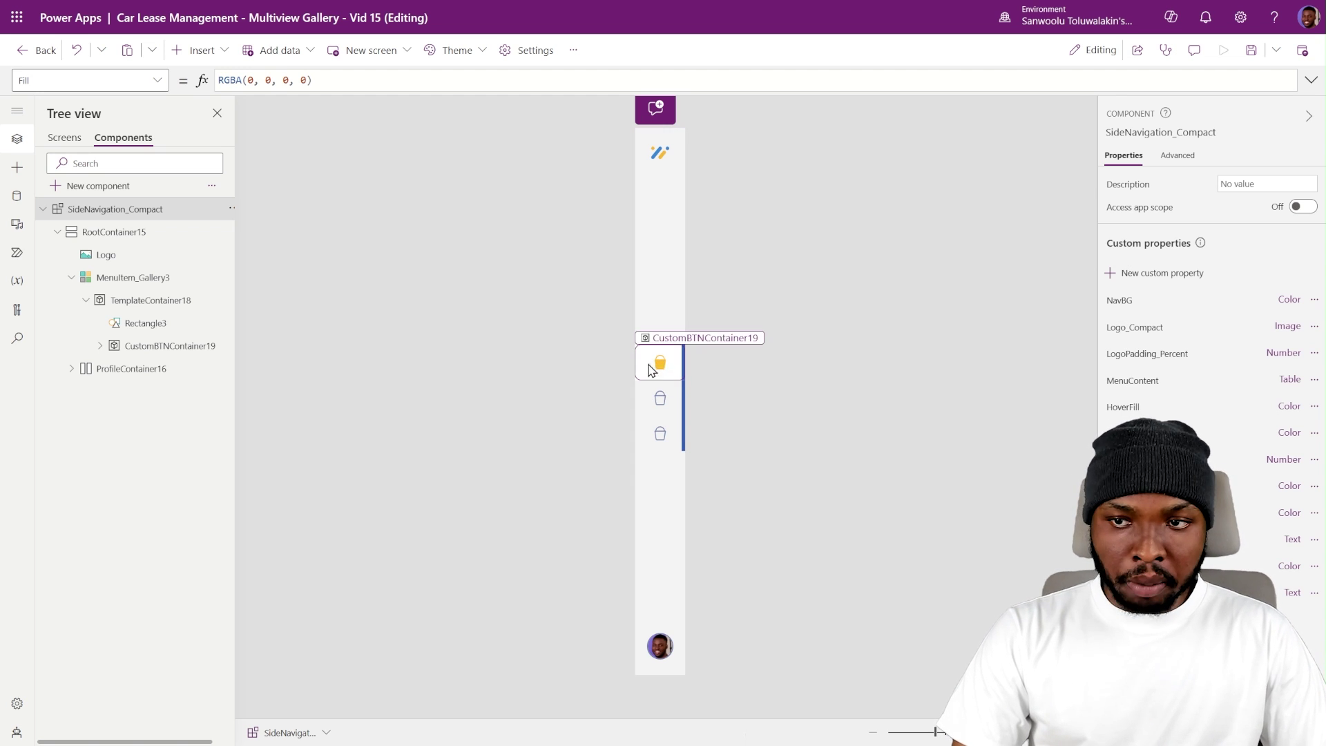
- Set the fill of the rectangle in TemplateContainer18 to SideNavigation_Compact.SelectedIconColor
click(165, 333)
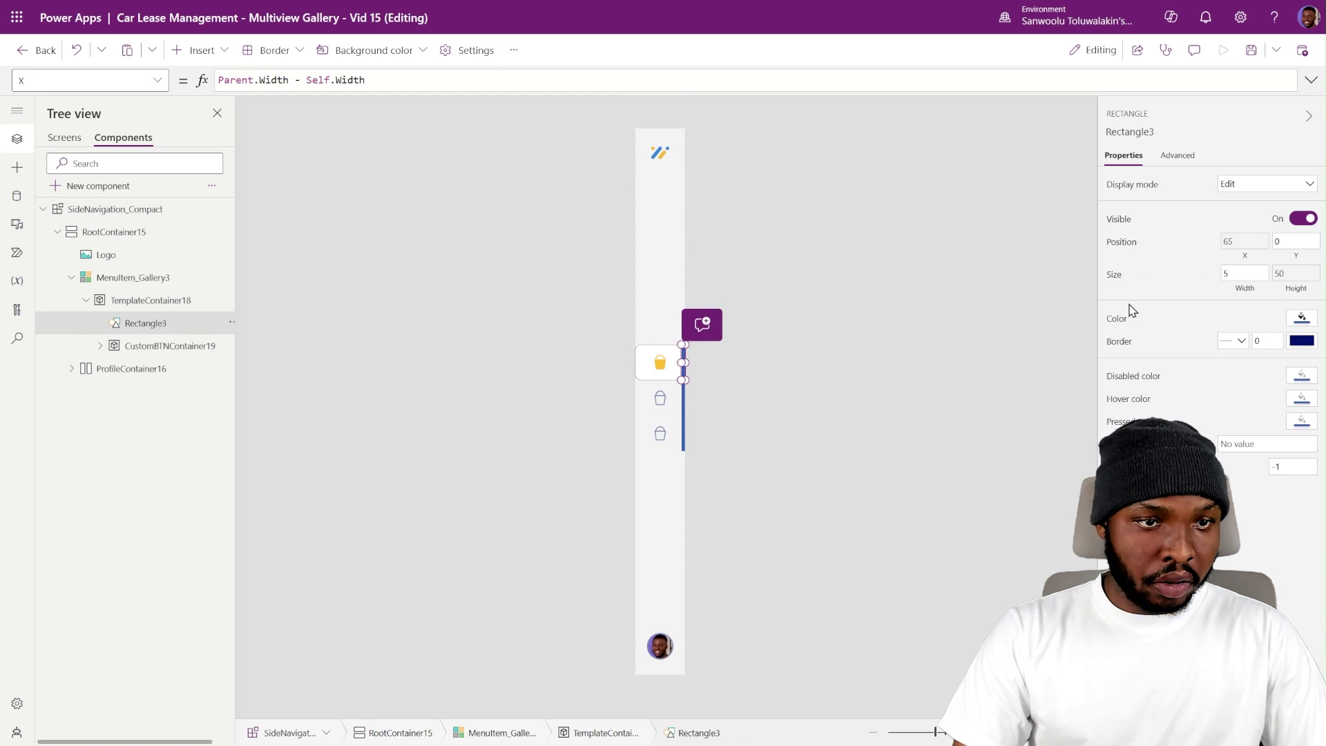
click(1113, 321)
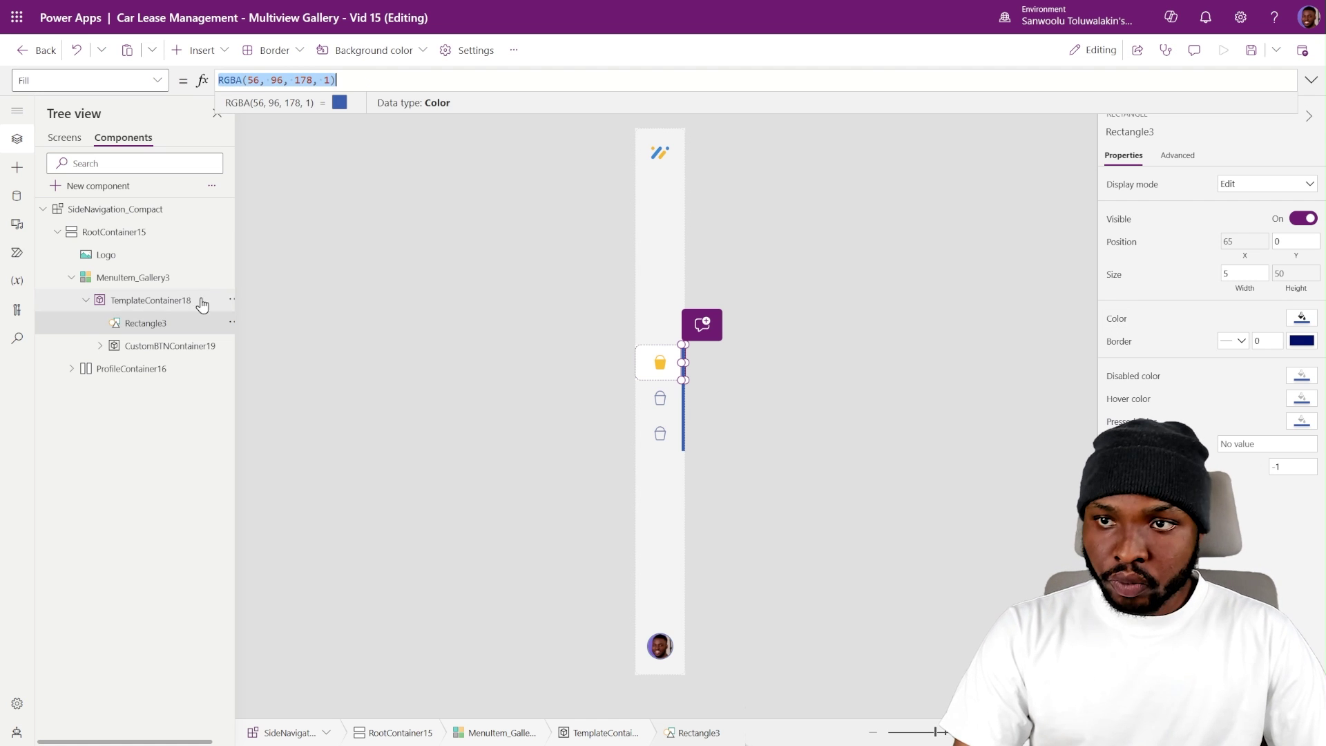
double_click(118, 208)
key(ctrl+c)
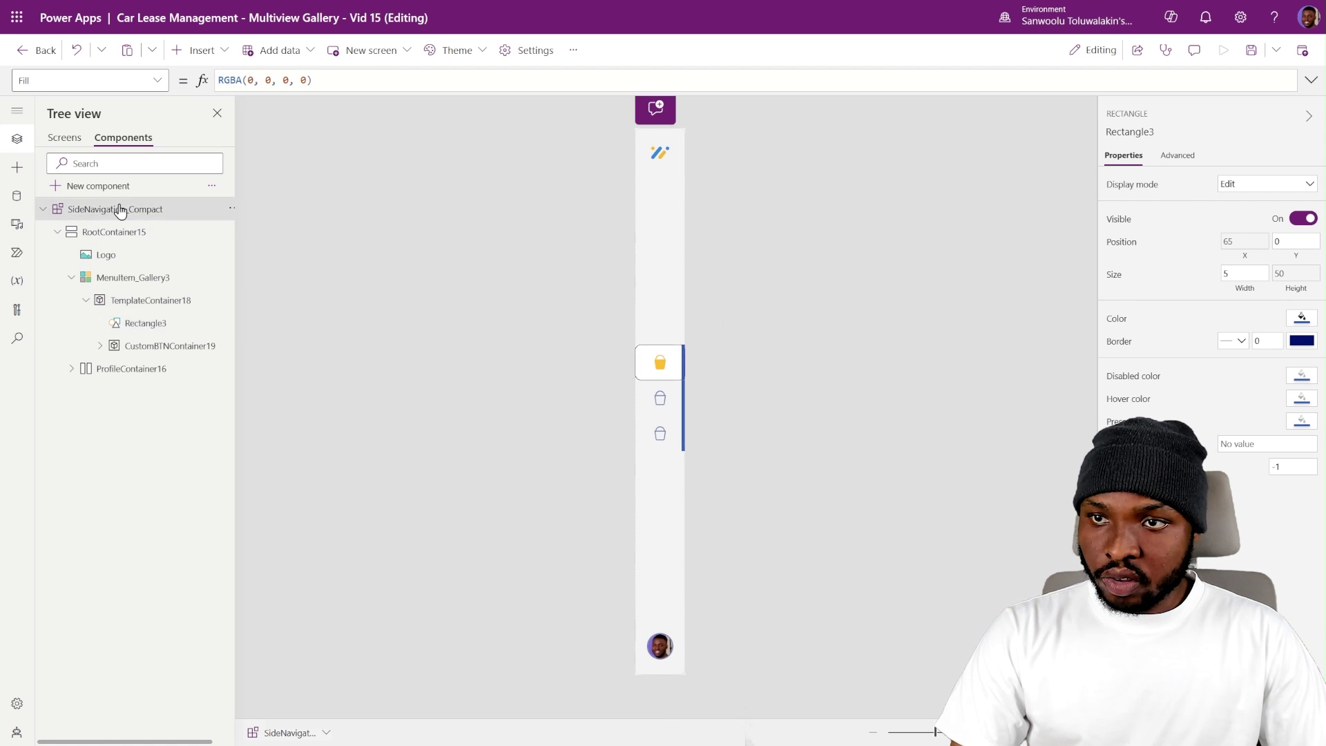
click(142, 323)
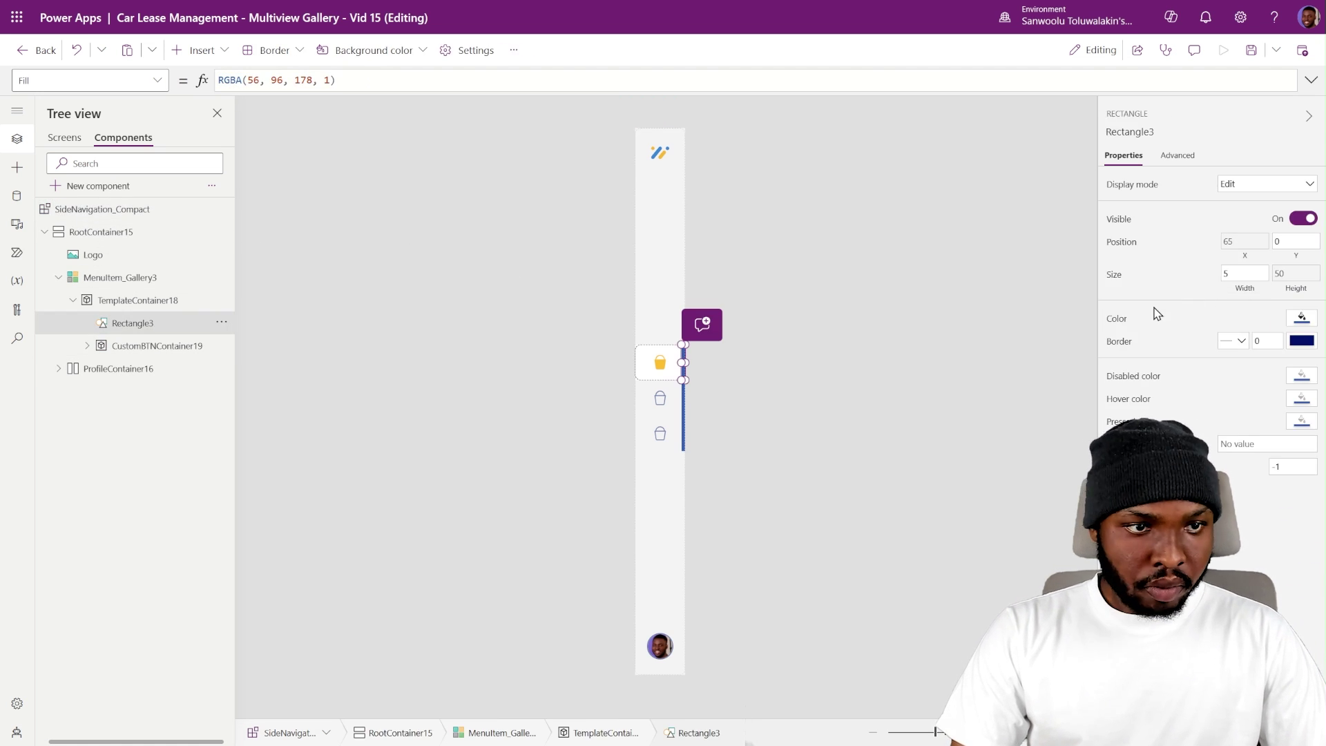
click(1118, 319)
key(ctrl+v)
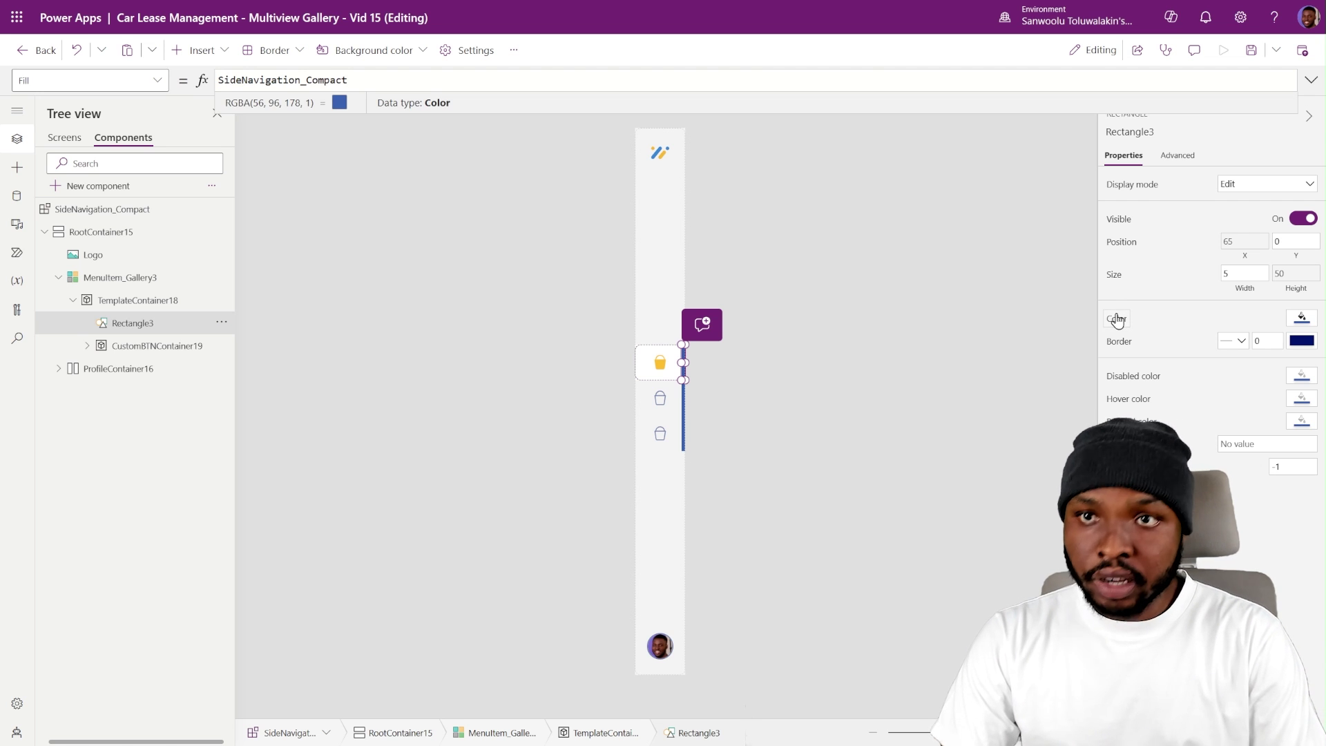
text(.)
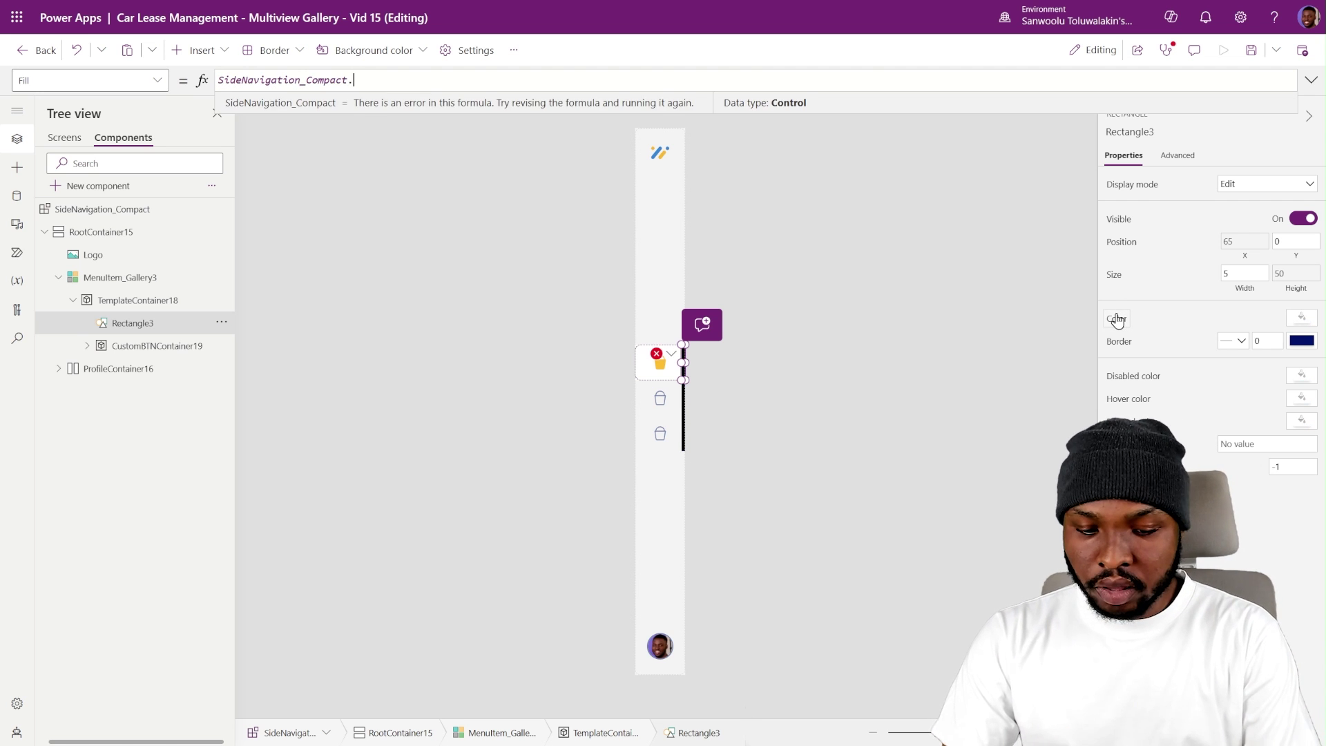
text(se)
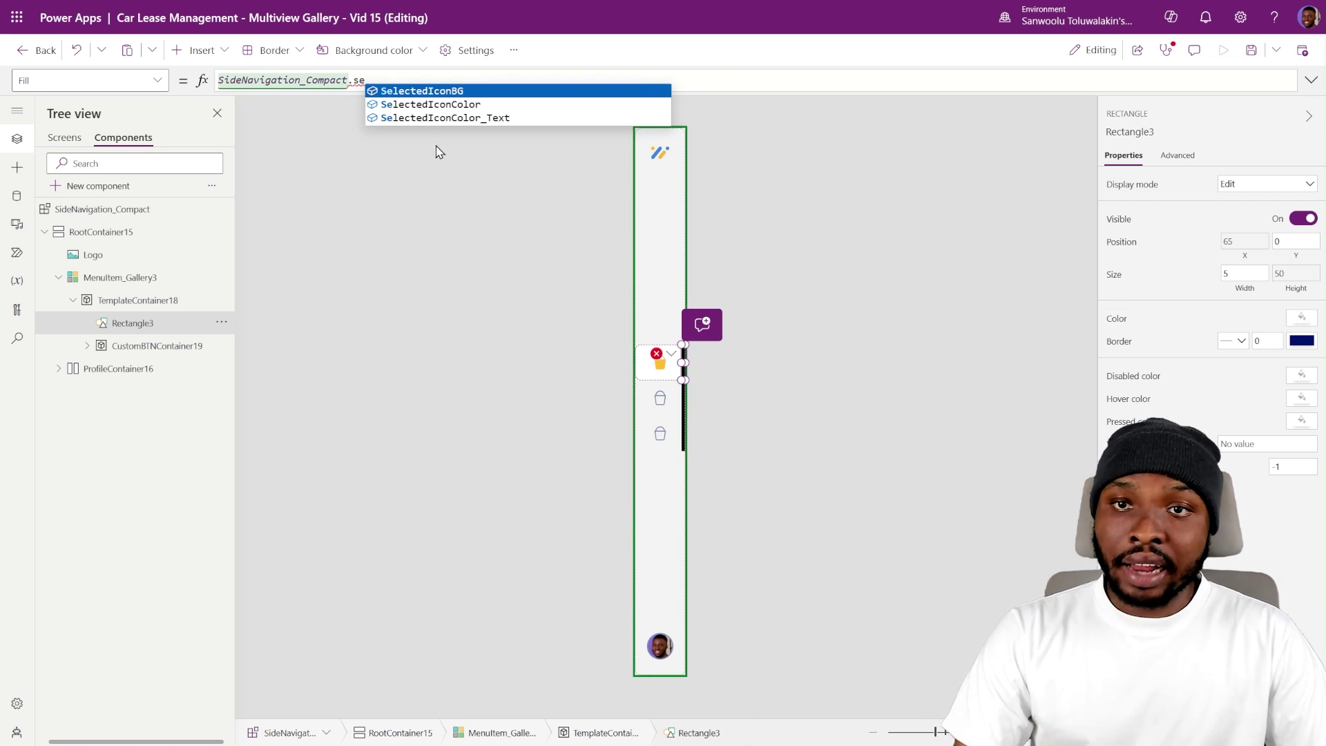
click(449, 105)
click(872, 343)
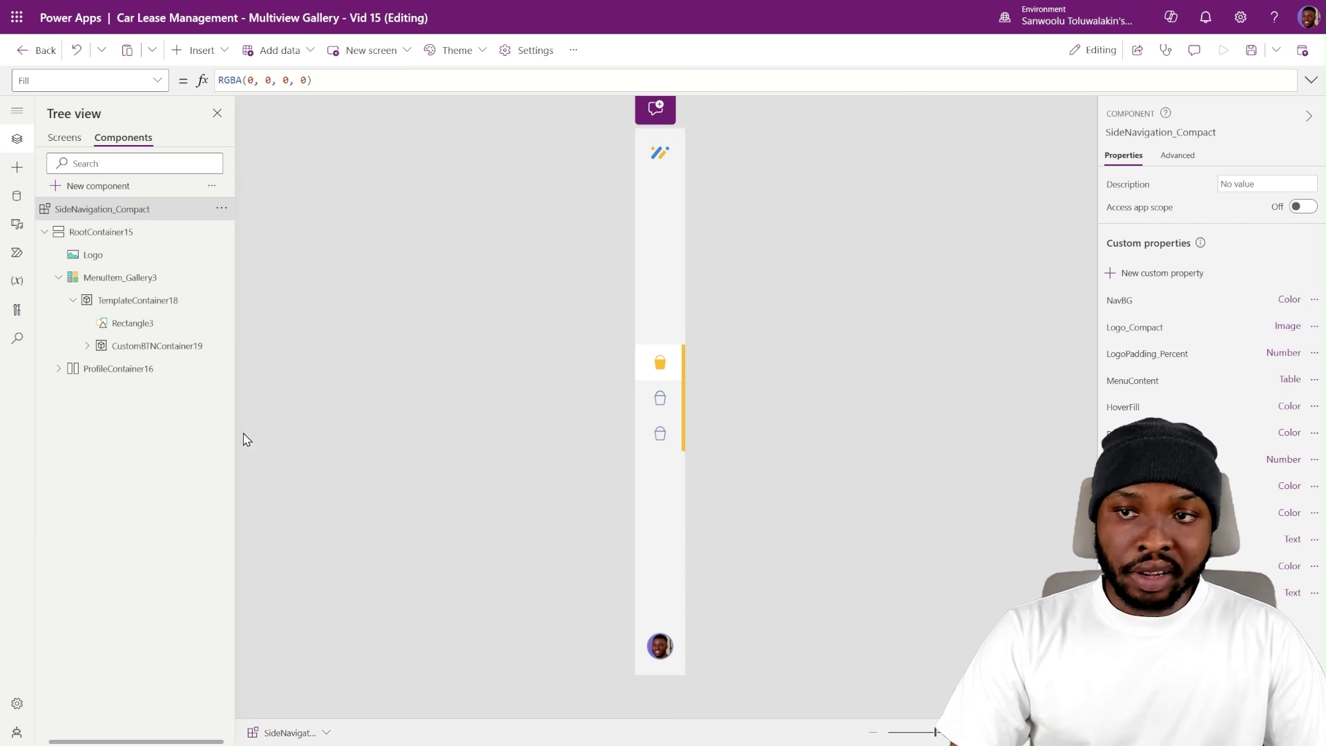
- Copy the condition SideNavigation_Compact.CurrentMenuID = ThisItem.MenuID from the Image formula of MenuIconImage9
click(153, 353)
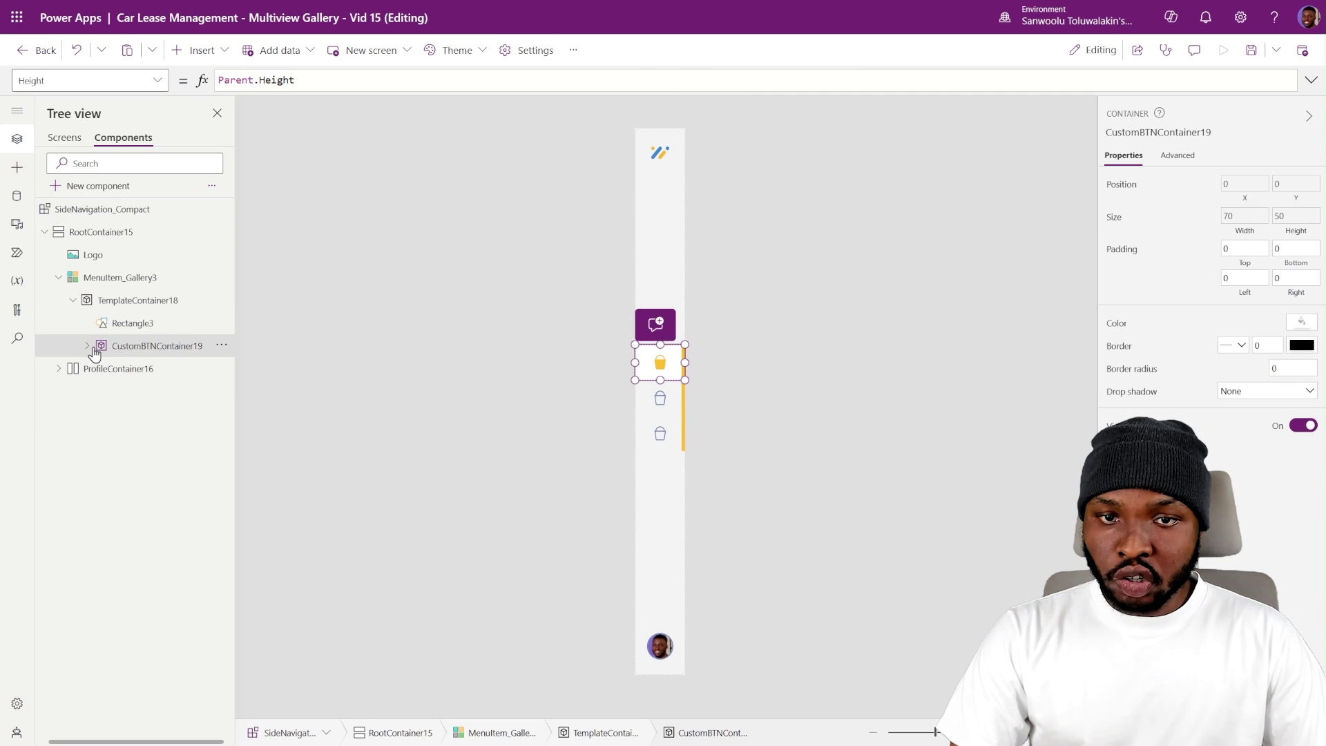
click(87, 346)
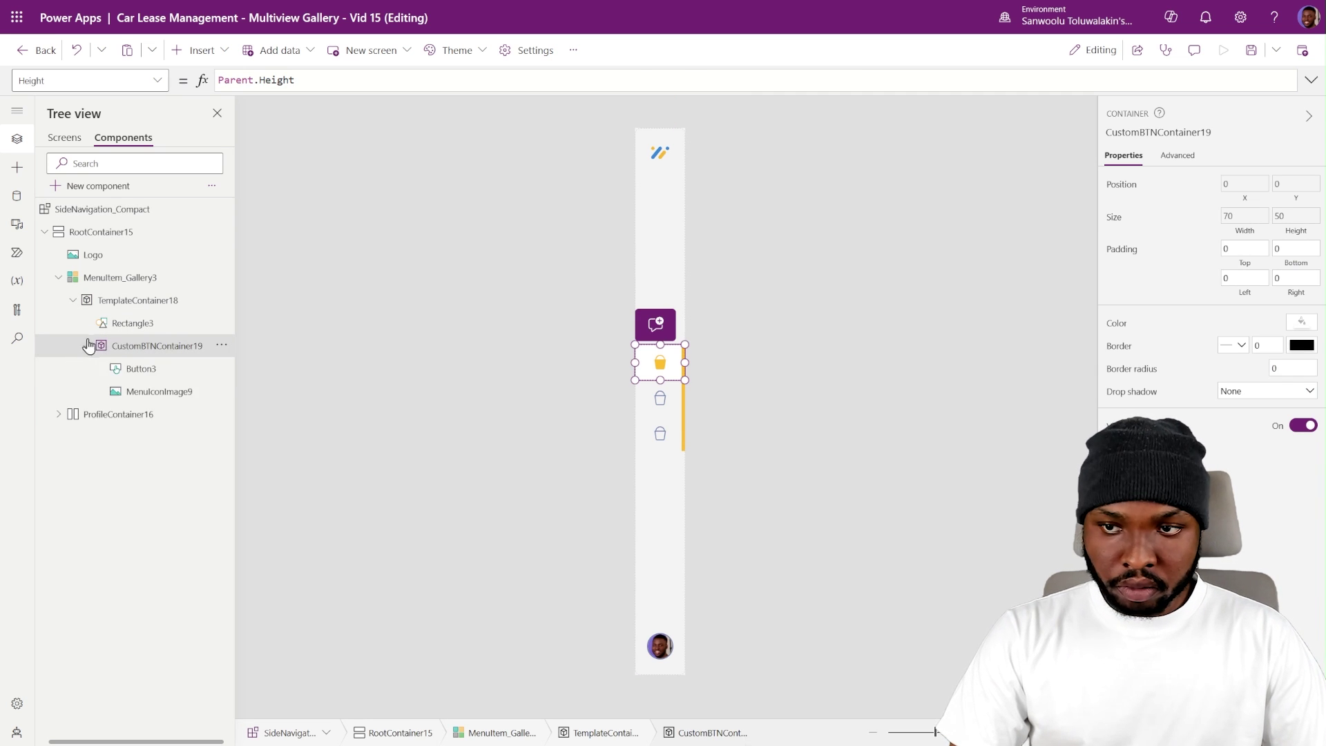
click(152, 389)
click(1310, 79)
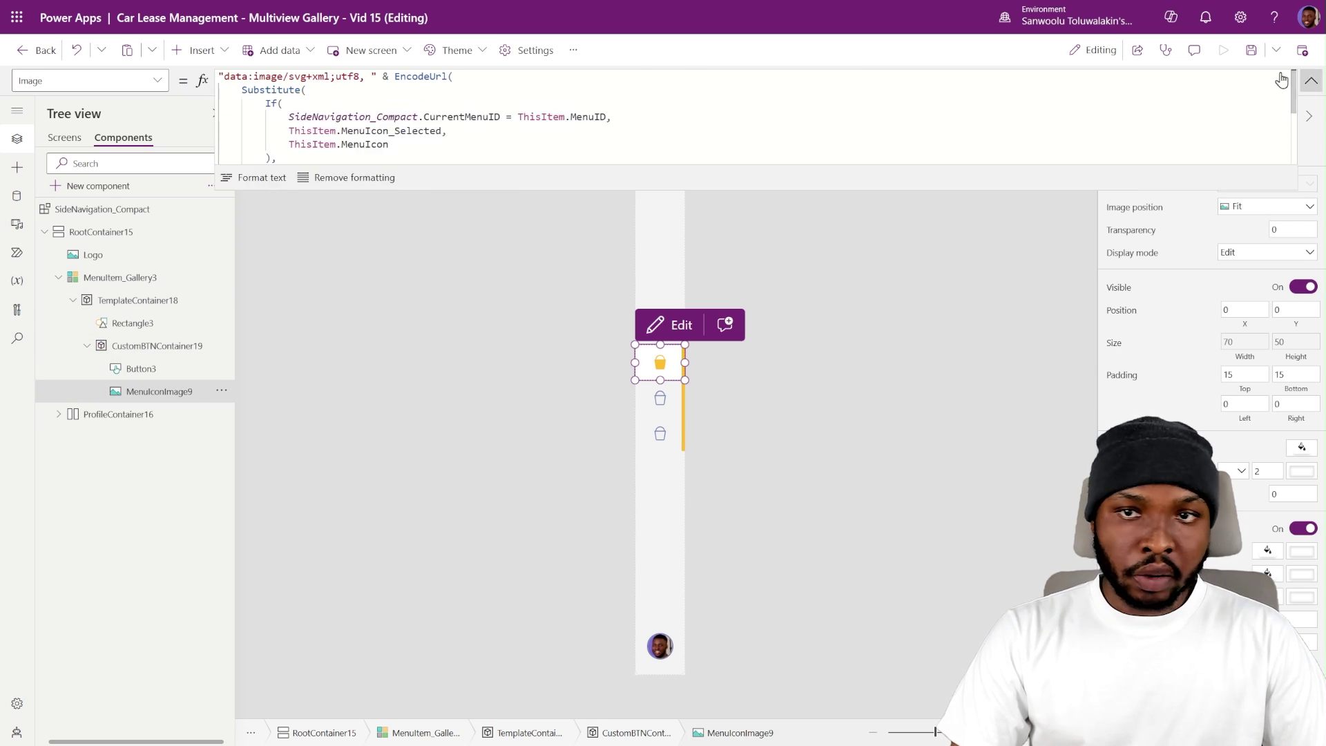
drag(288, 117, 609, 119)
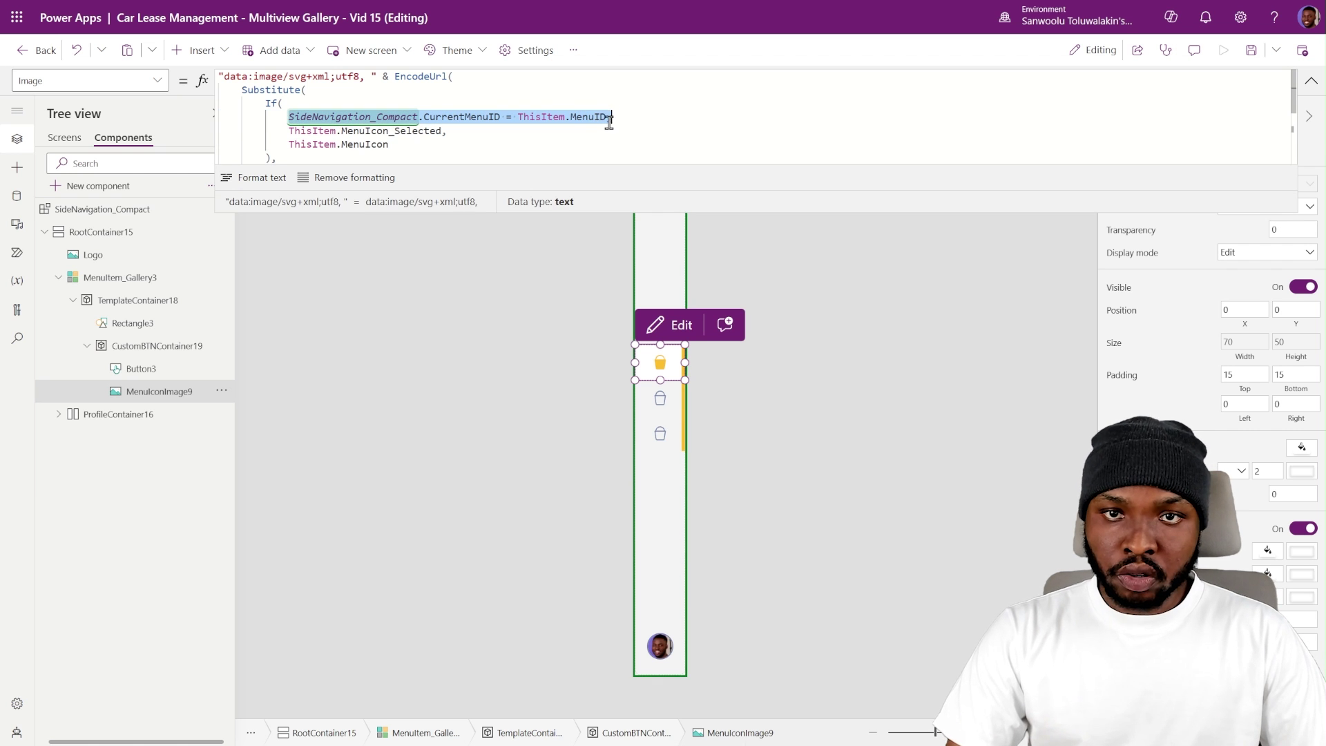
click(1311, 81)
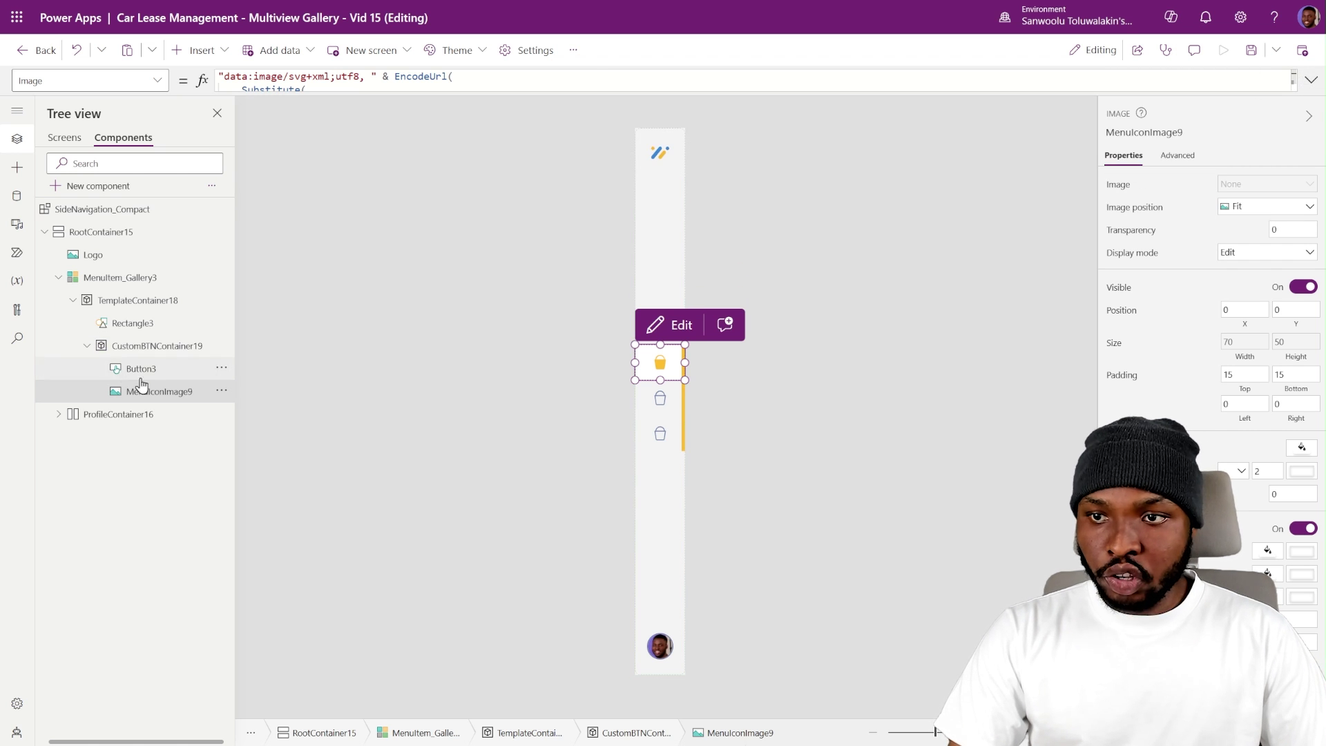
- Set the Visible property of the rectangle in TemplateContainer18 to SideNavigation_Compact.CurrentMenuID = ThisItem.MenuID
click(138, 324)
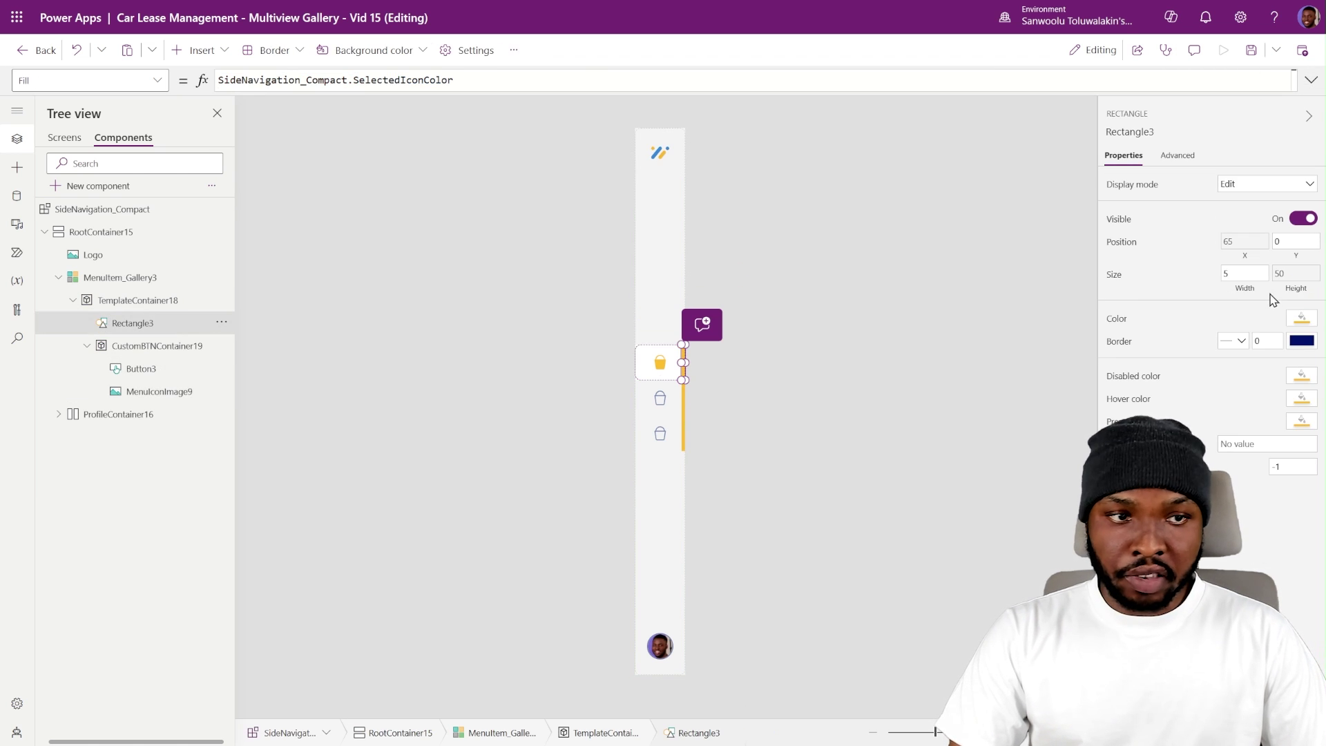
click(1118, 220)
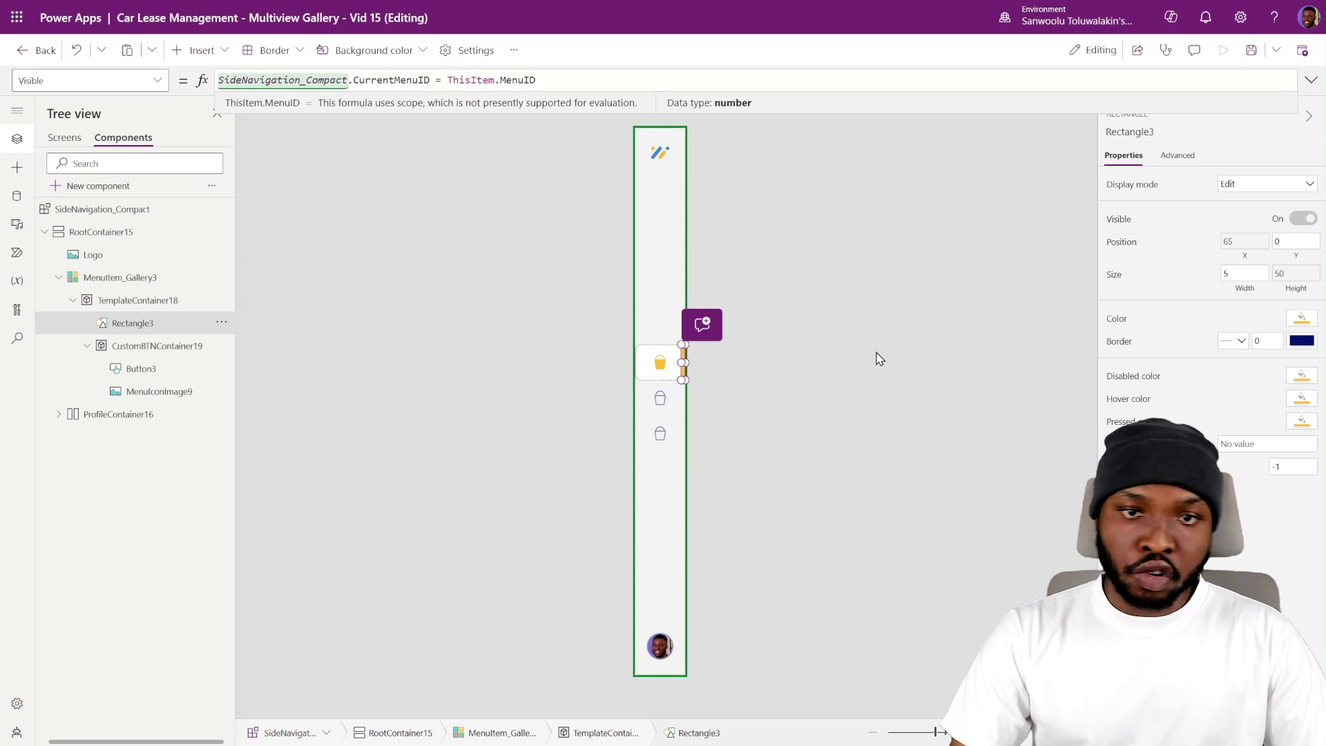
click(832, 331)
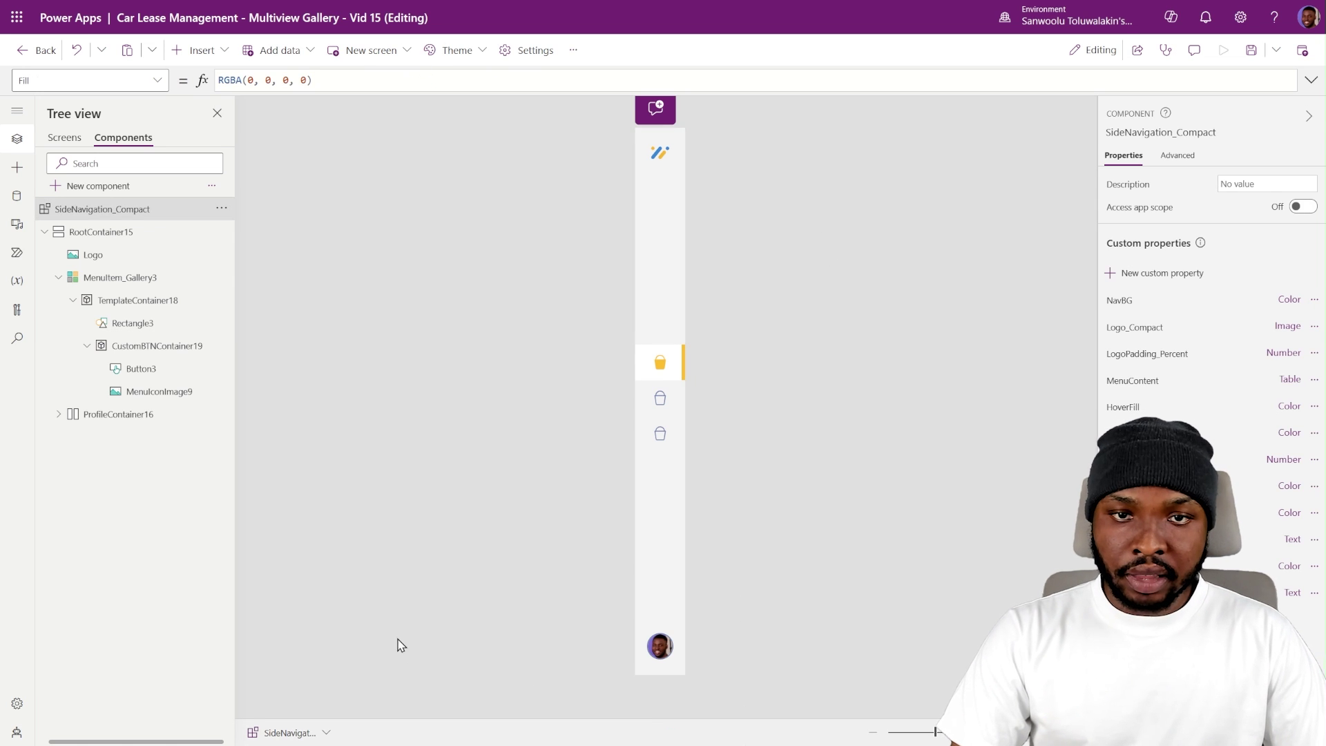
click(839, 425)
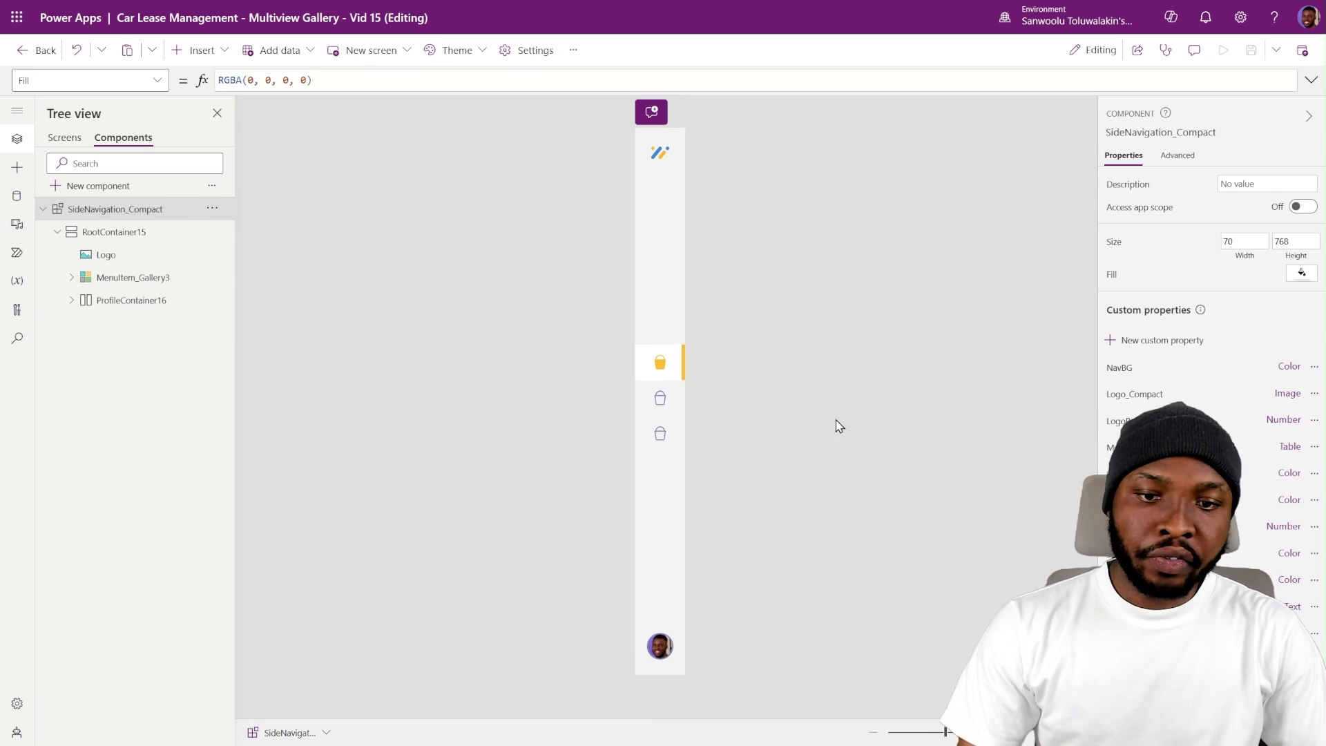
- Set the border color of ImageContainer17 around the profile picture to SideNavigation_Compact.SelectedIconColor
click(660, 646)
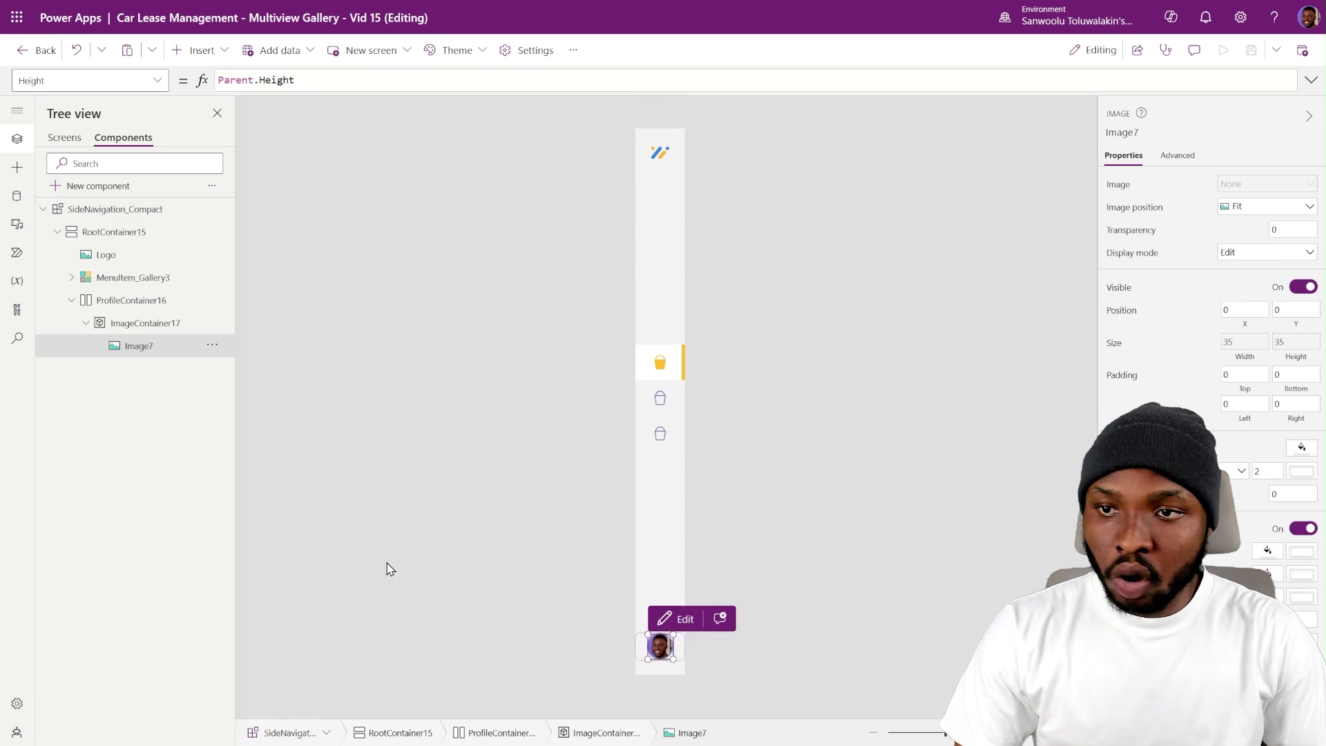
click(141, 322)
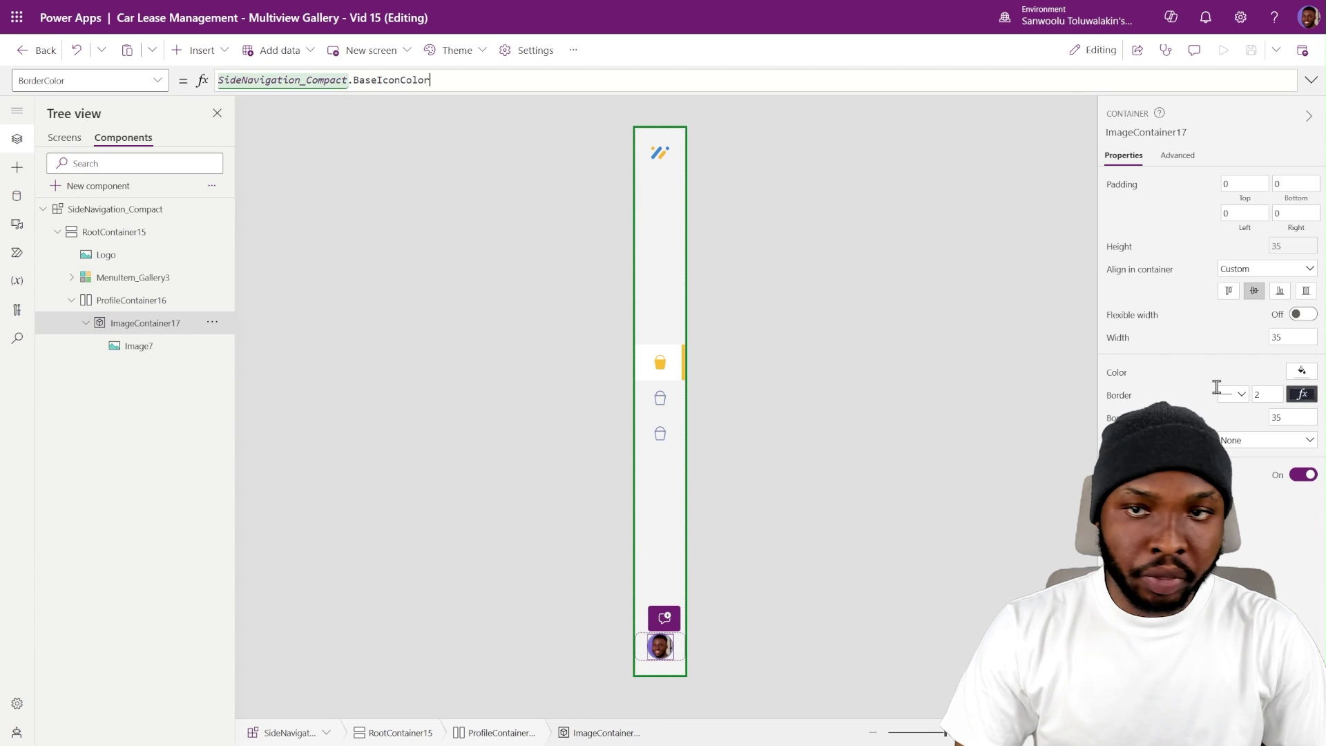
click(359, 81)
key(shift+End)
drag(429, 80, 349, 69)
text(Sel)
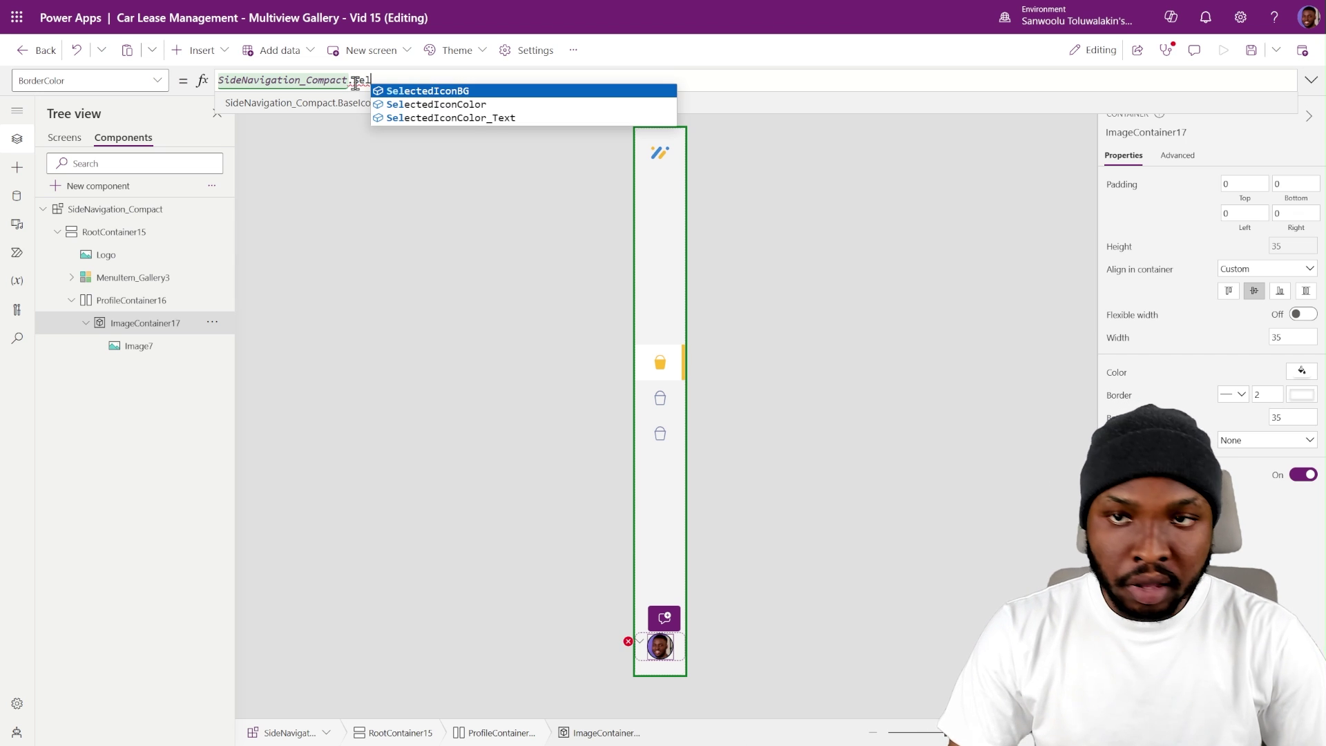
click(436, 104)
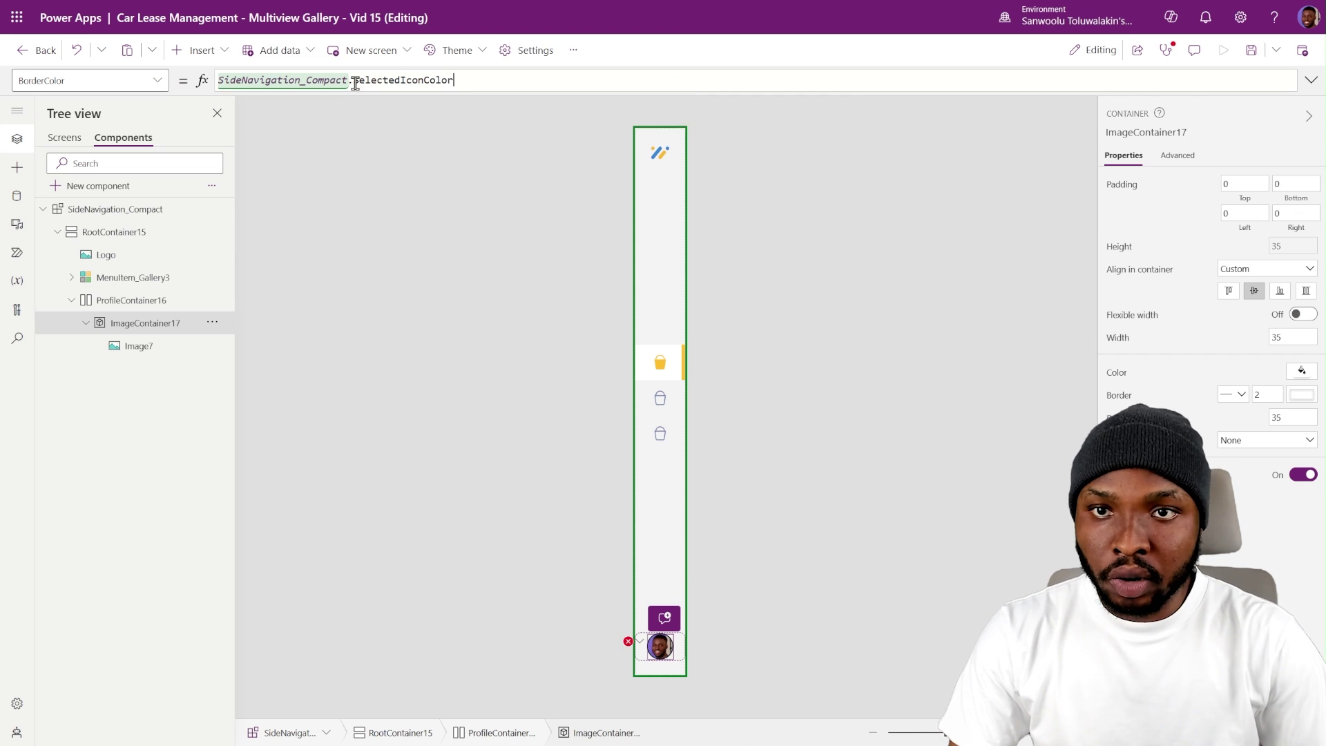
click(904, 441)
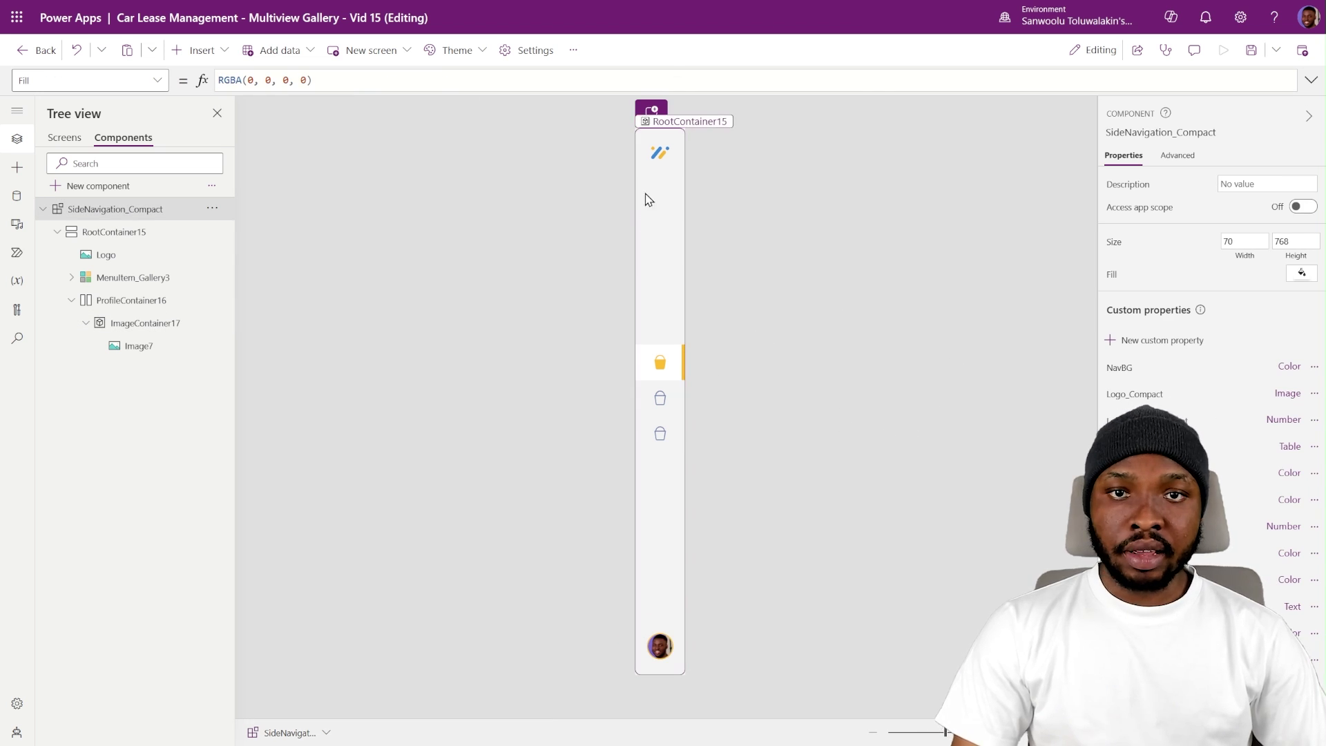
- Delete the old logo images, including Logo OO.svg and Wess Logo Icon.svg, from the app's media
click(663, 159)
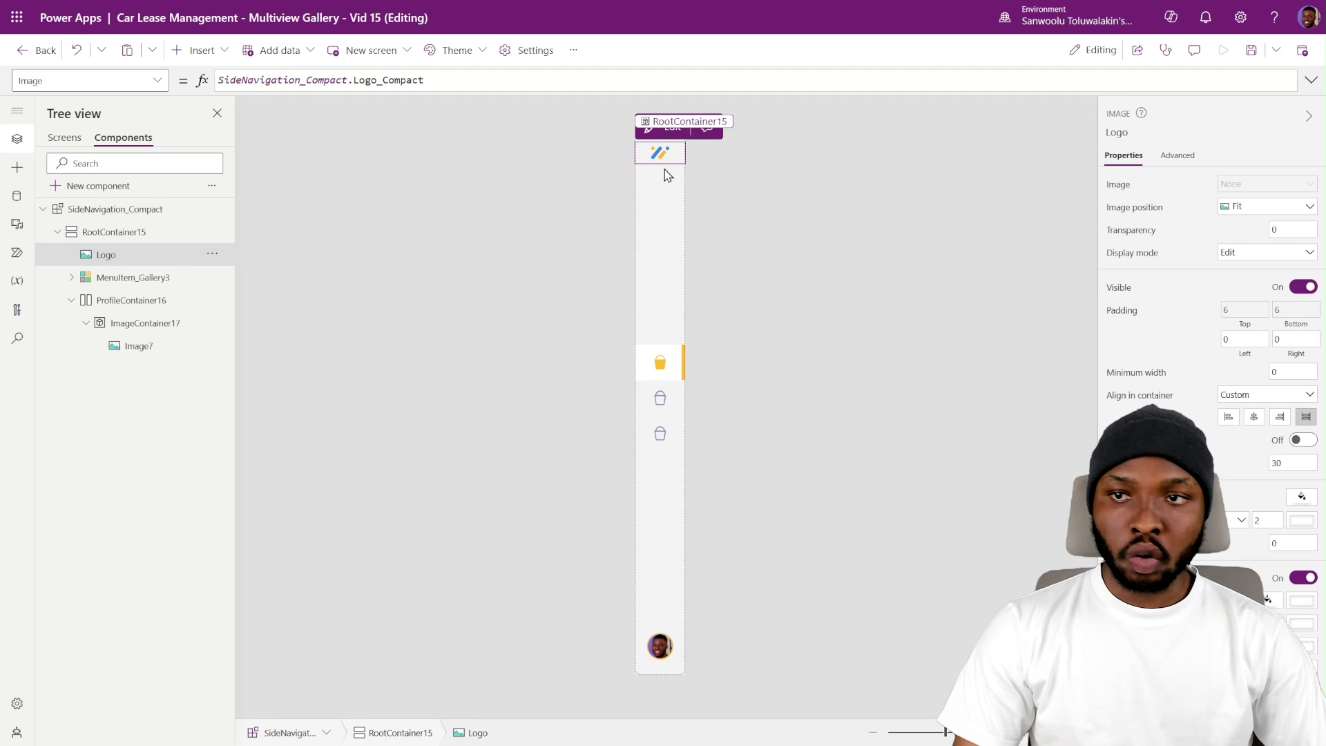
click(17, 226)
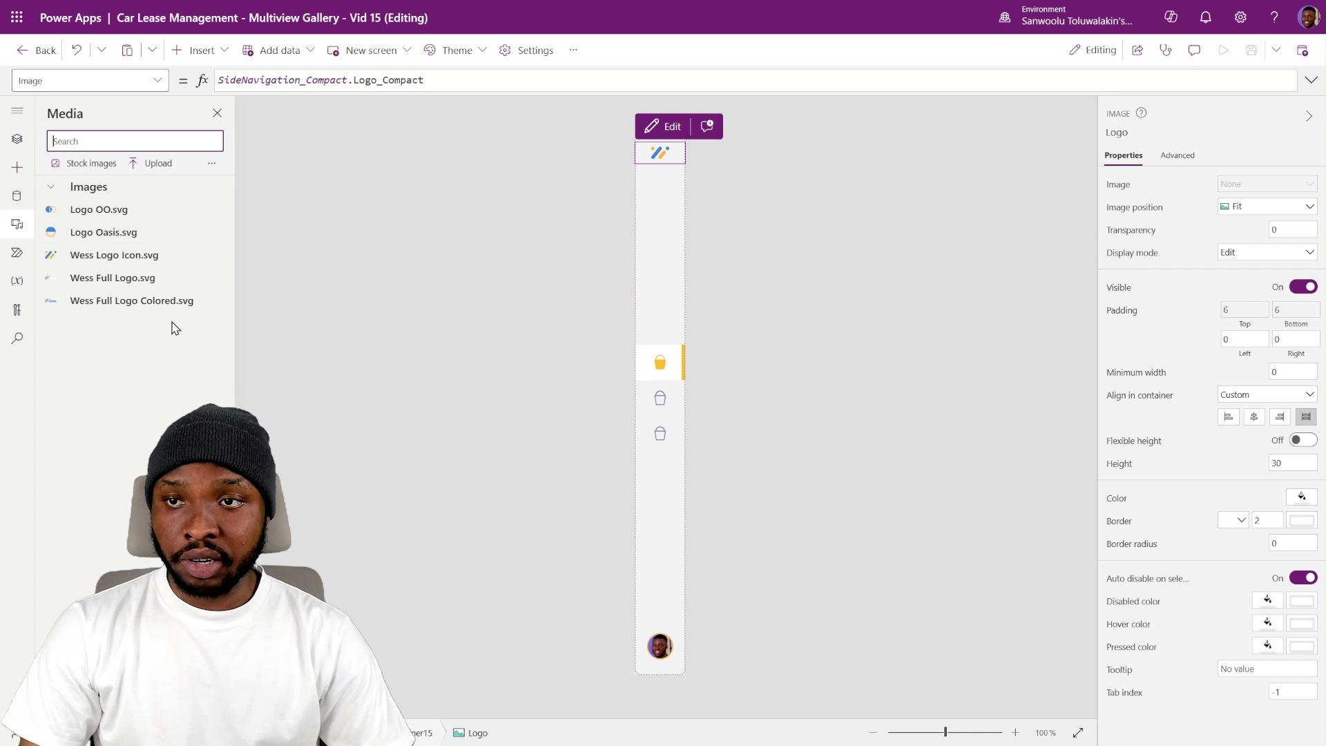
click(211, 209)
click(217, 231)
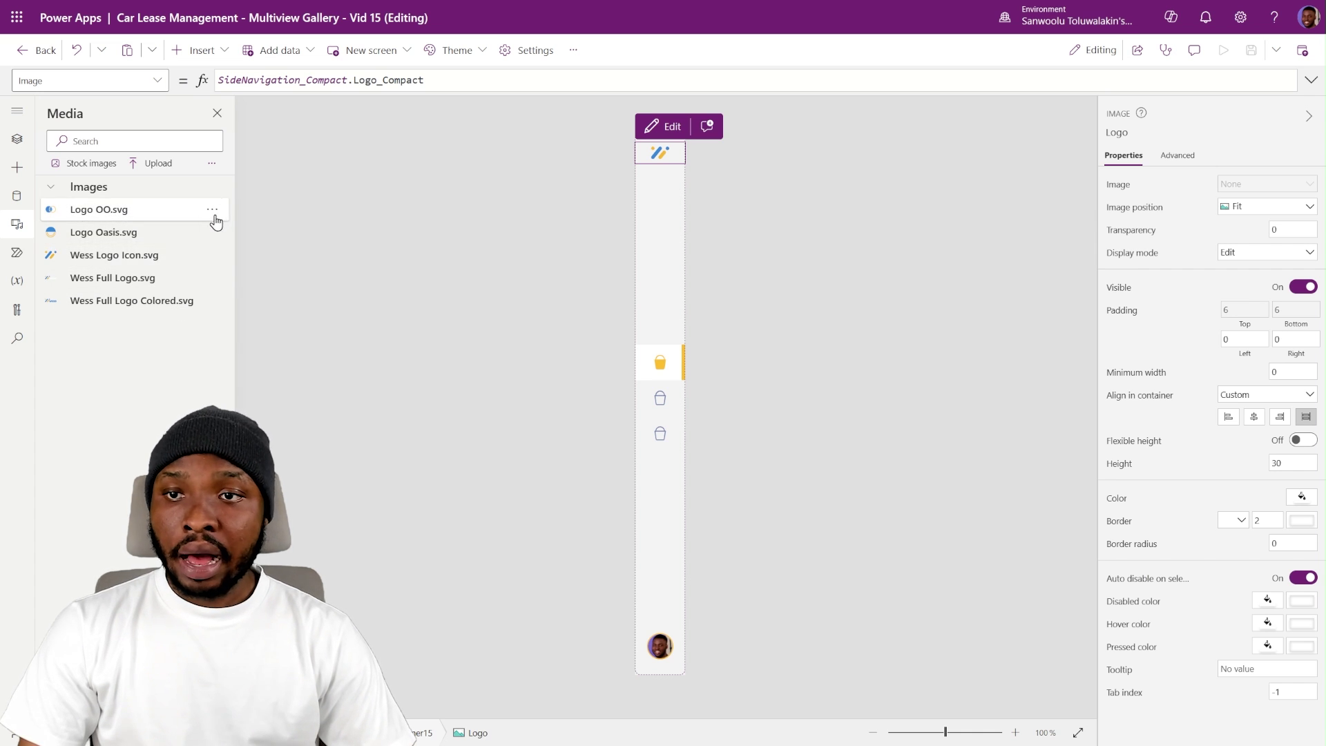
click(242, 261)
click(217, 235)
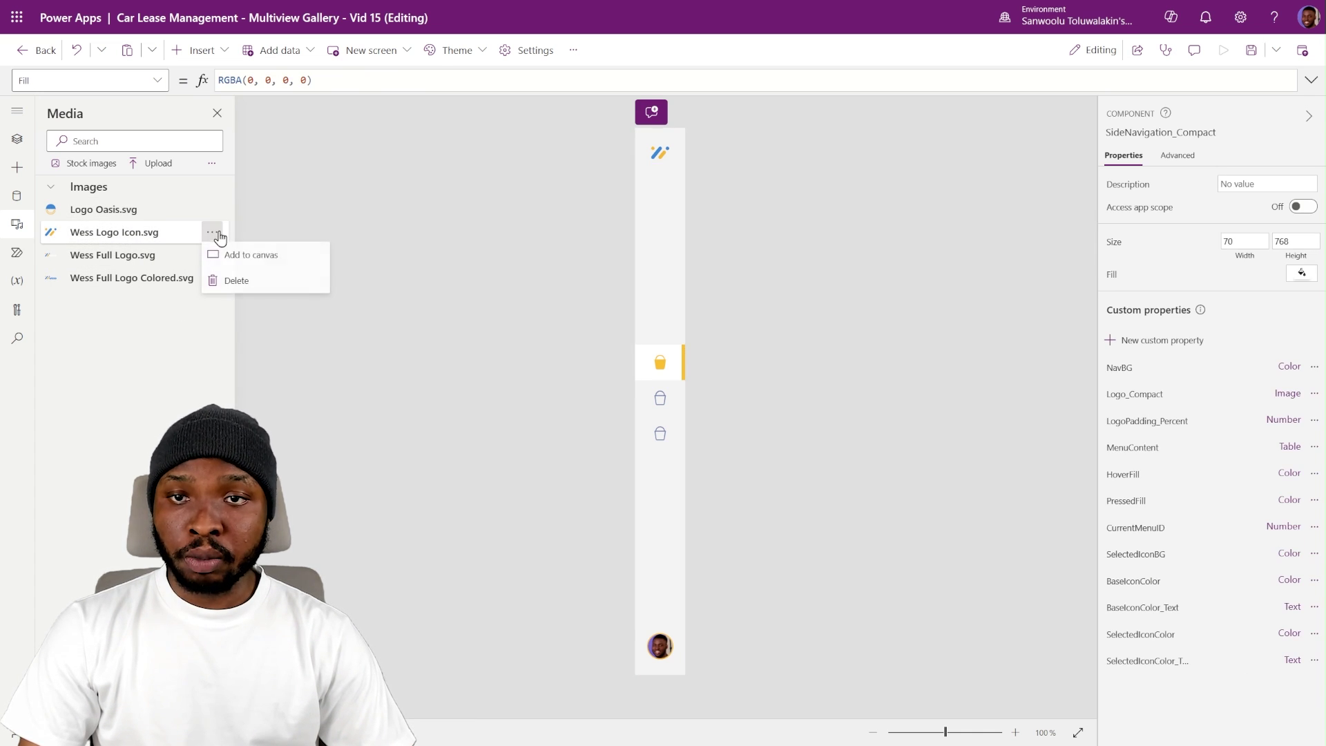
click(236, 281)
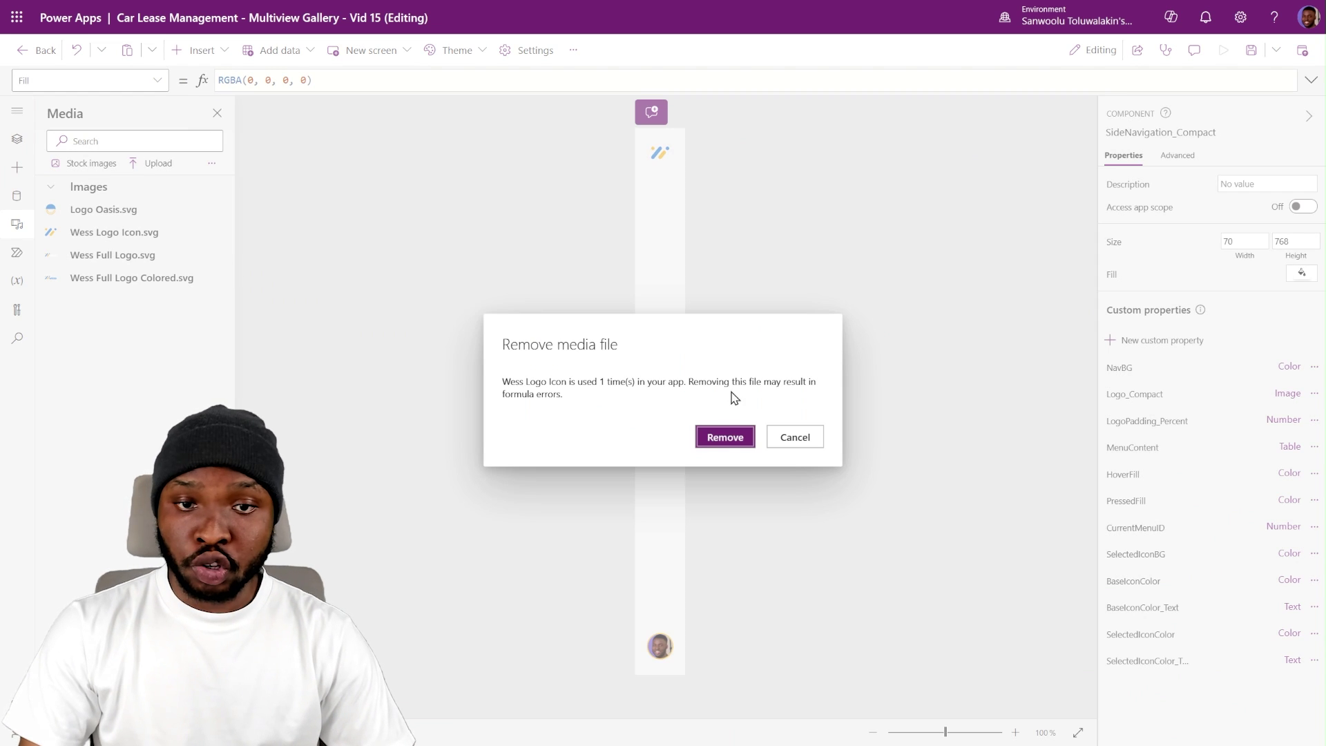
click(725, 436)
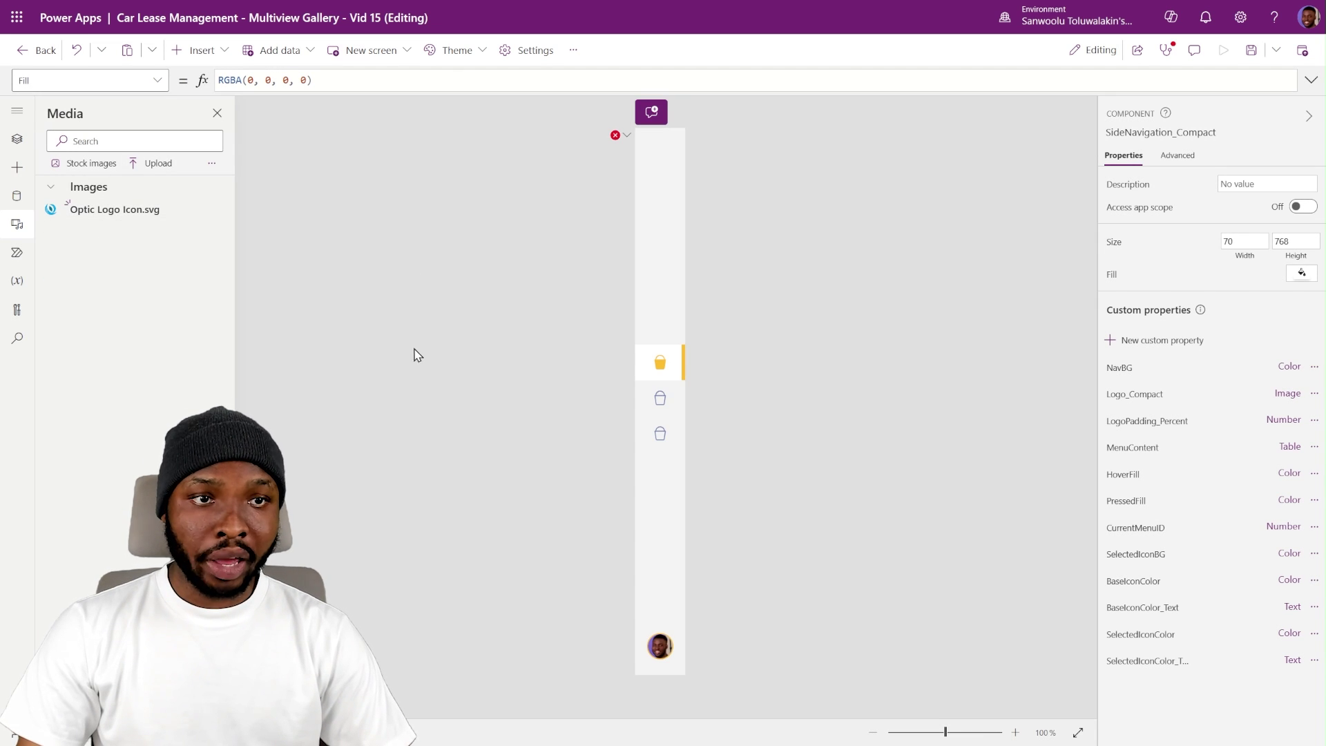
- Set the Logo_Compact property of SideNavigation_Compact to 'Optic Logo Icon' and open its LogoPadding_Percent property
click(668, 156)
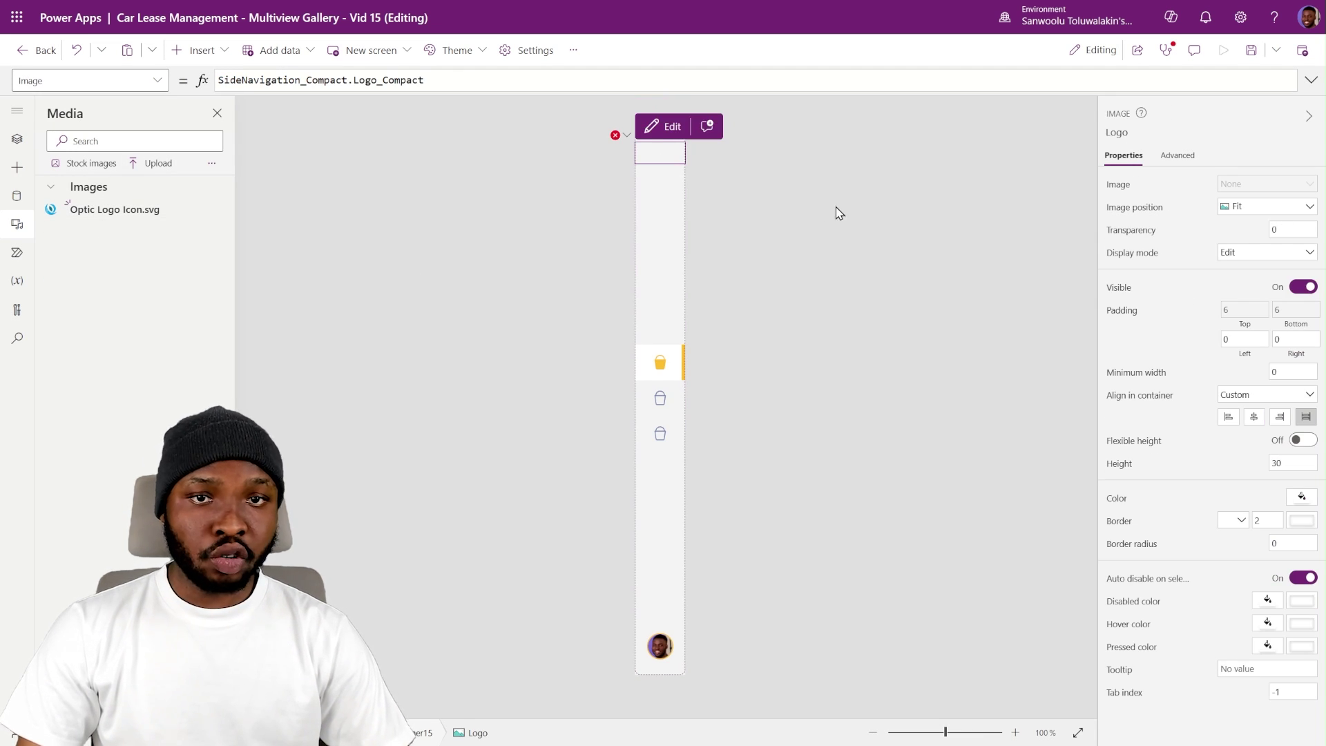
click(1071, 607)
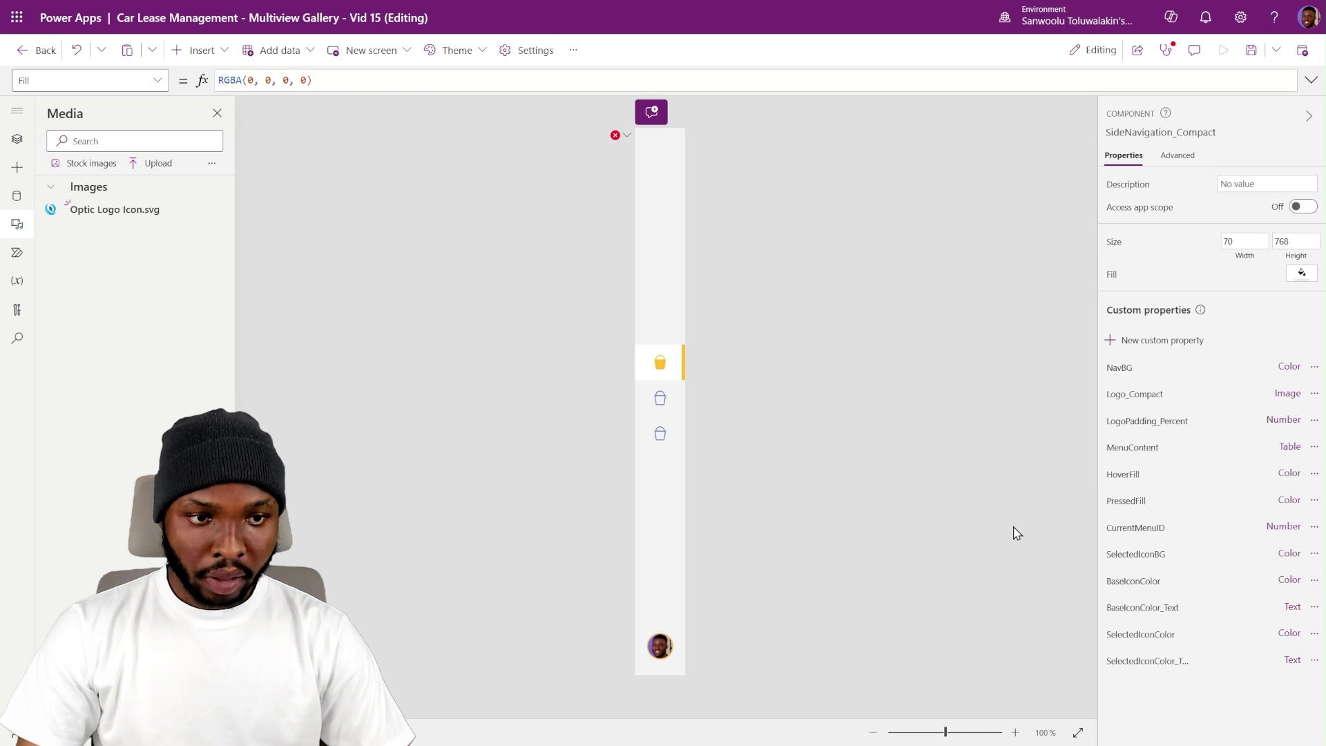
click(1134, 396)
drag(321, 82, 179, 77)
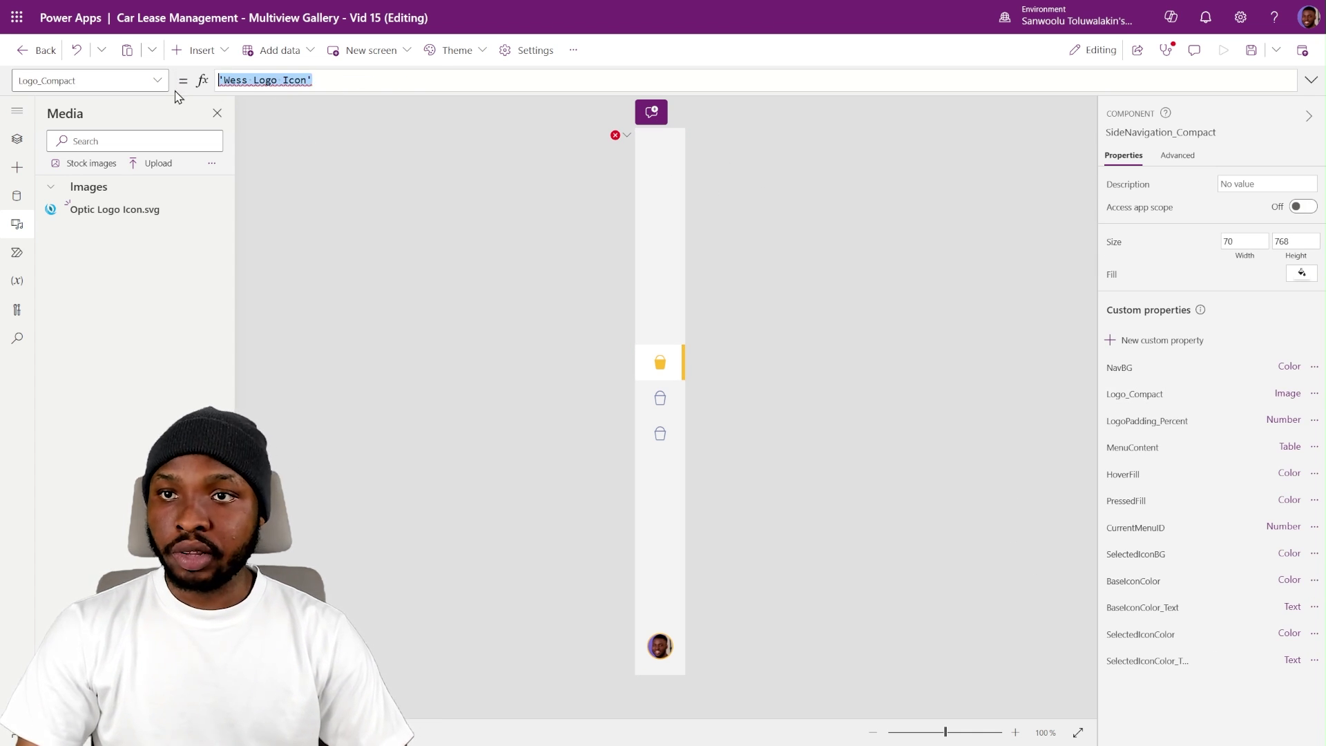
text('o)
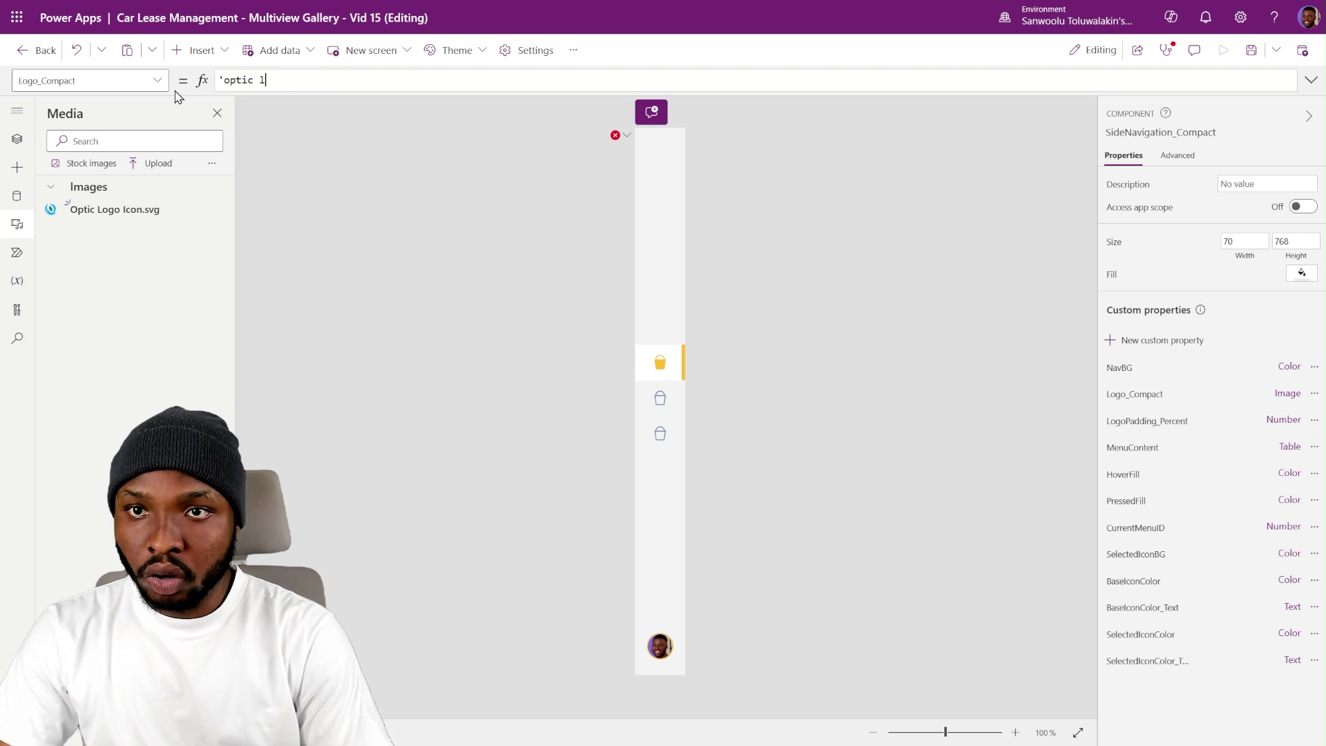
text(ptic l)
key(Tab)
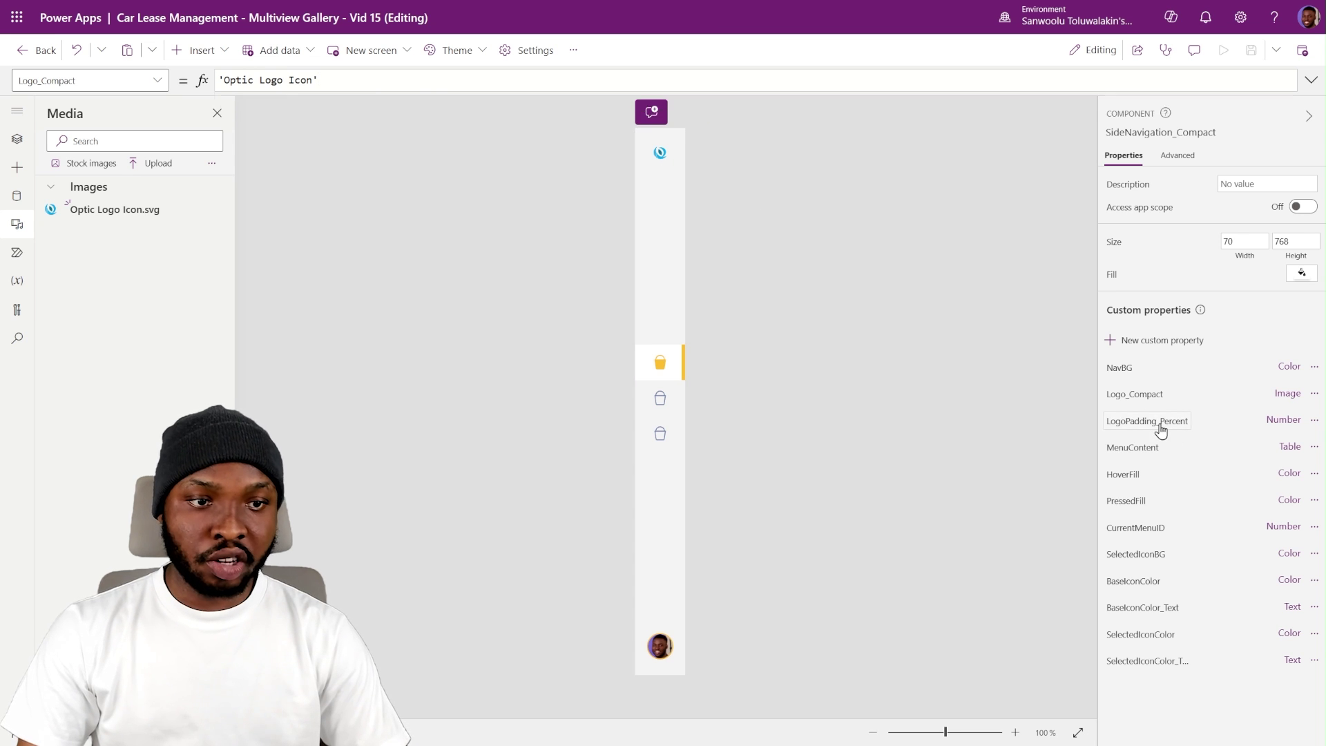
click(1148, 421)
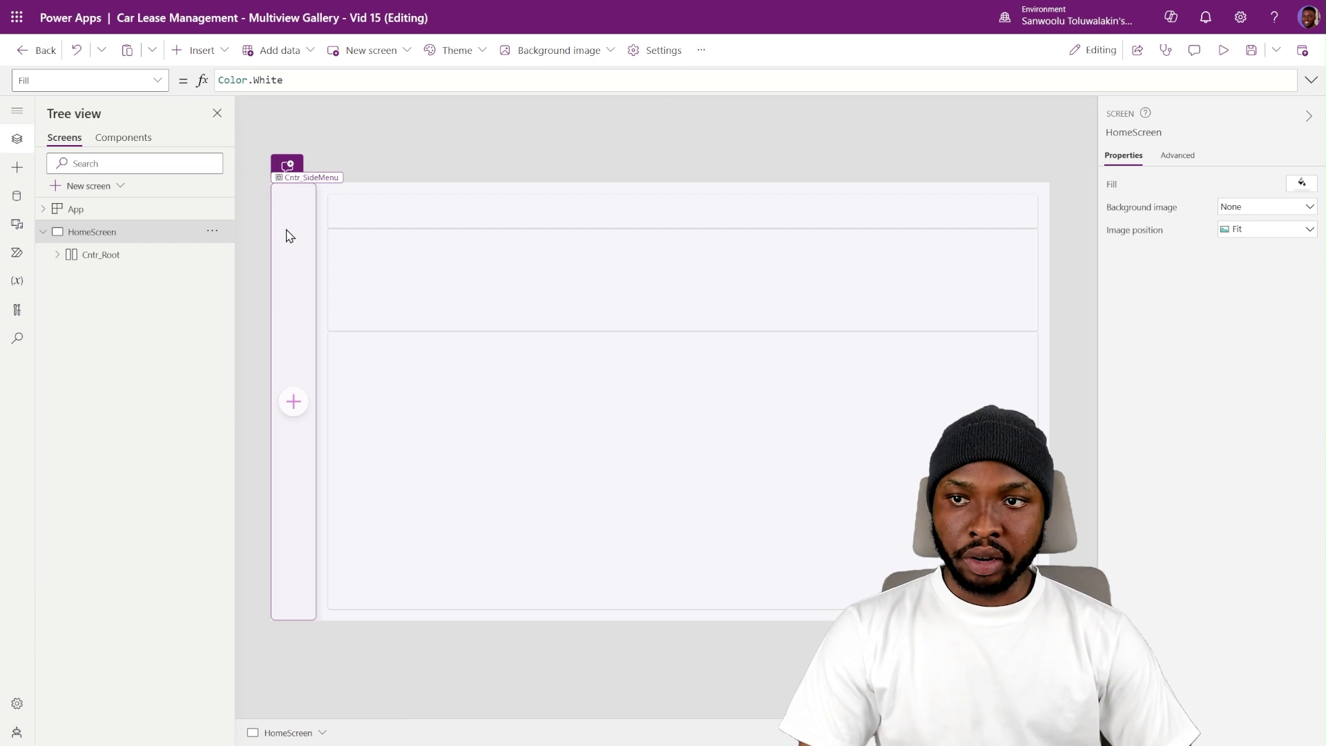
- Insert the custom SideNavigation_Compact component into the Cntr_SideMenu container on HomeScreen
click(289, 235)
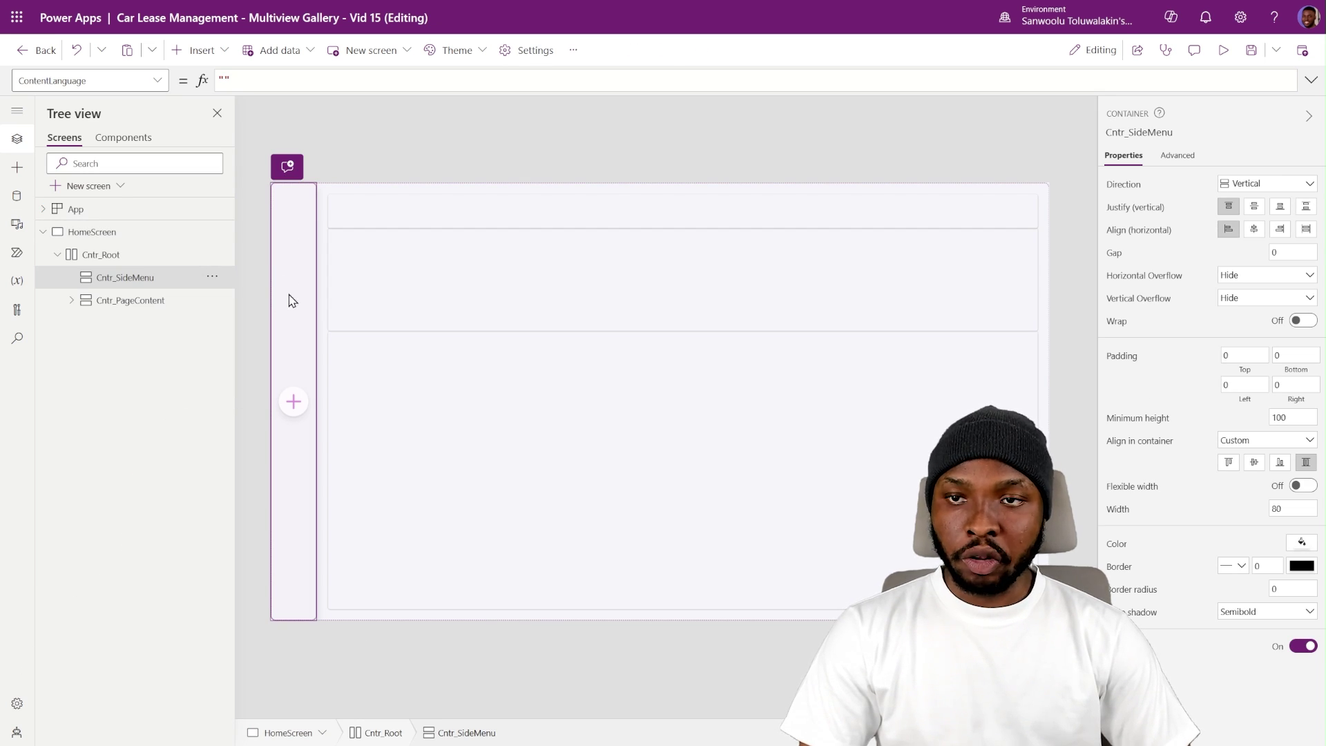
click(199, 50)
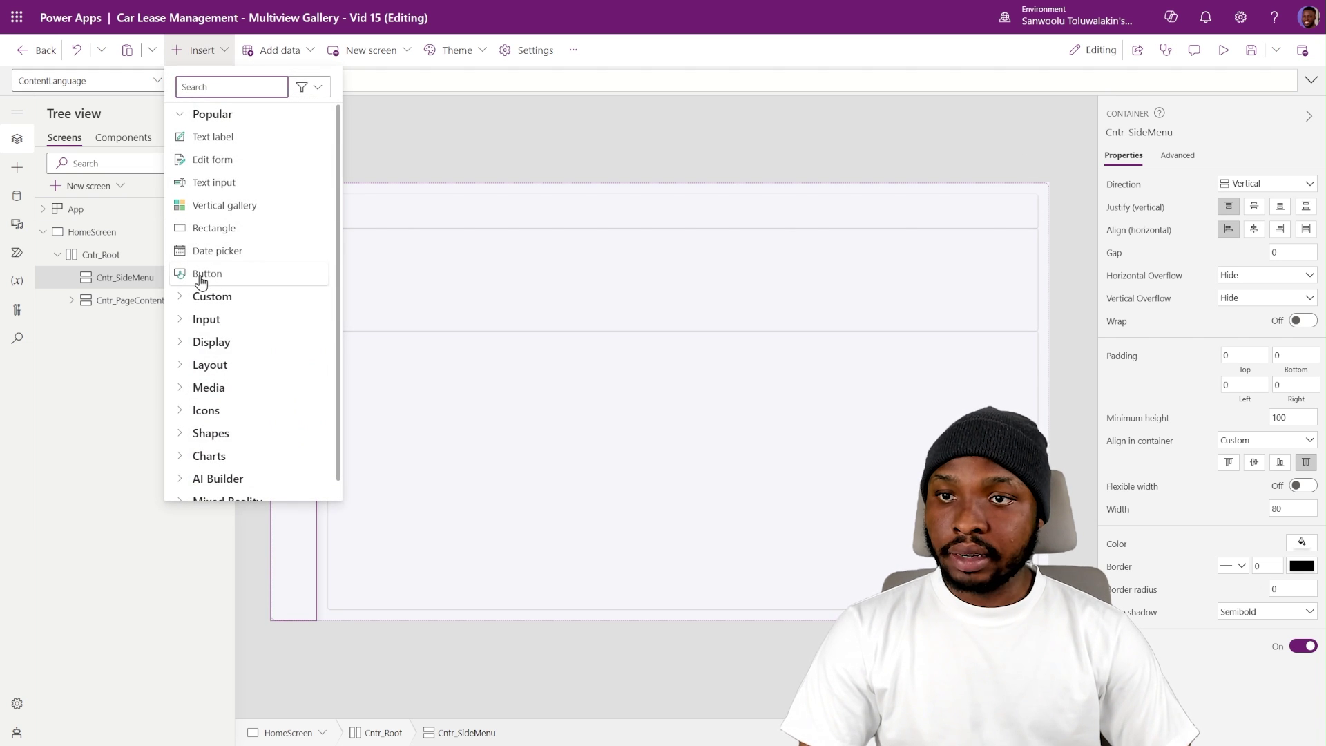
click(209, 297)
click(221, 321)
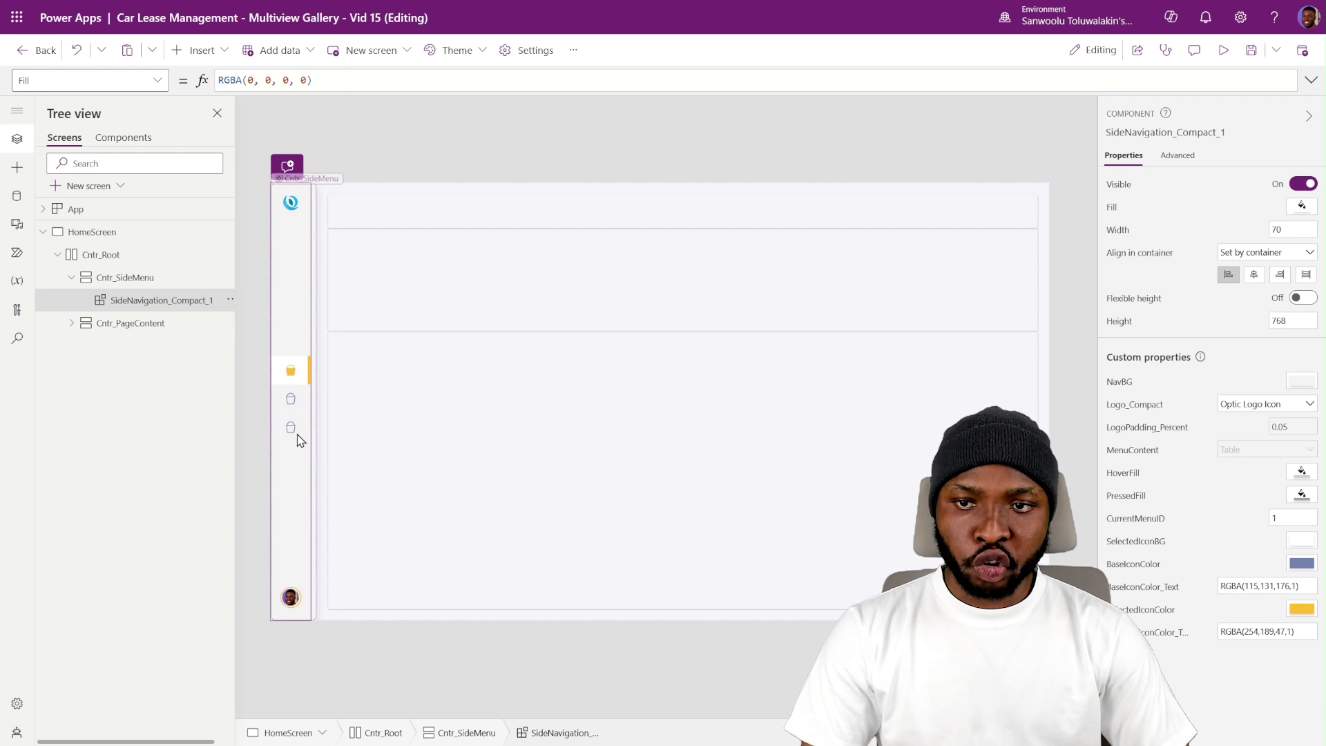
- Stretch the side navigation component across its container, enable flexible height, and set its minimum width and minimum height to 0
click(1306, 274)
click(1295, 230)
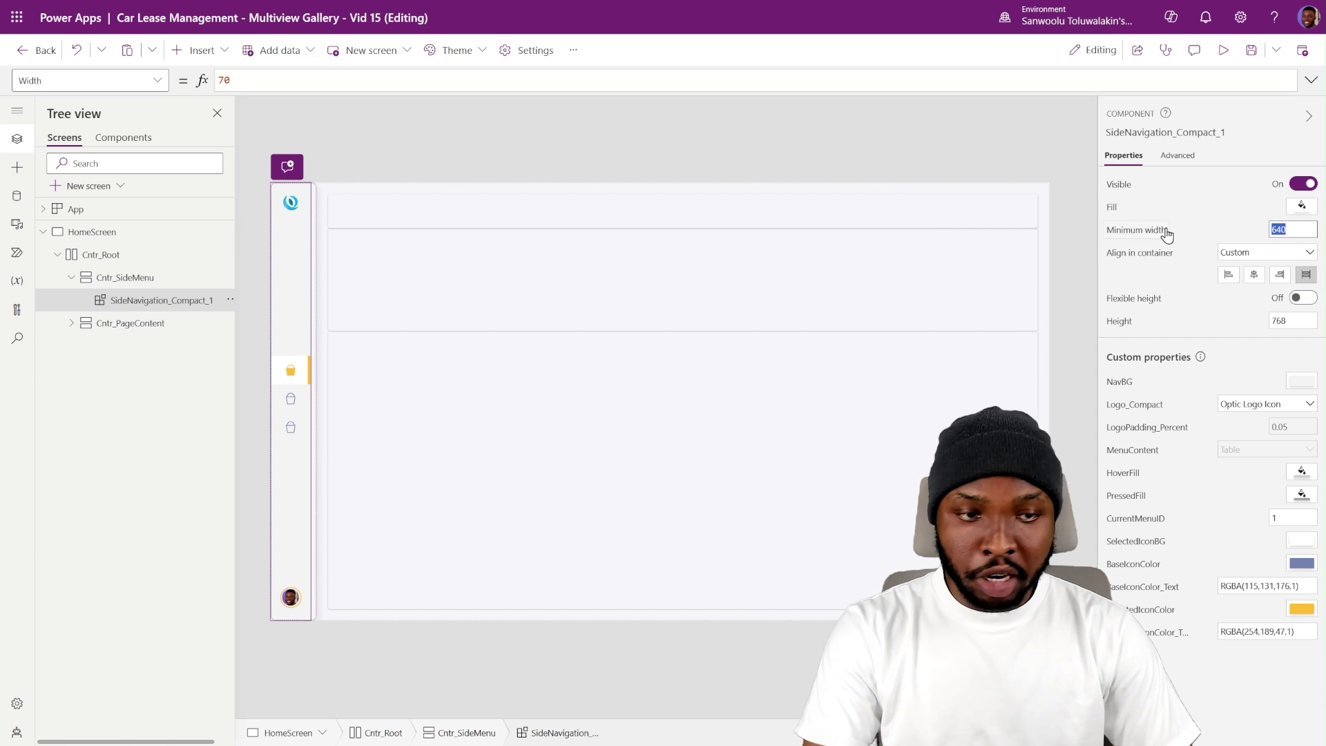
text(0)
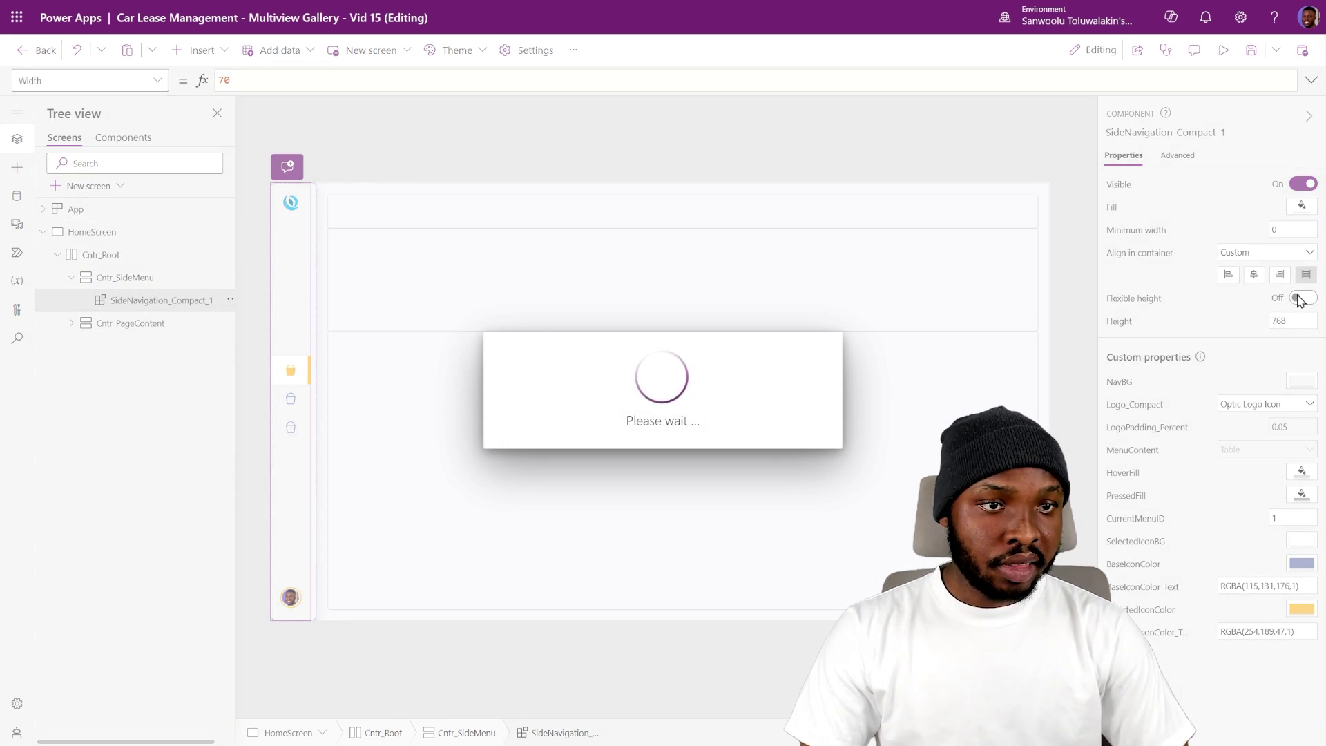
click(1303, 298)
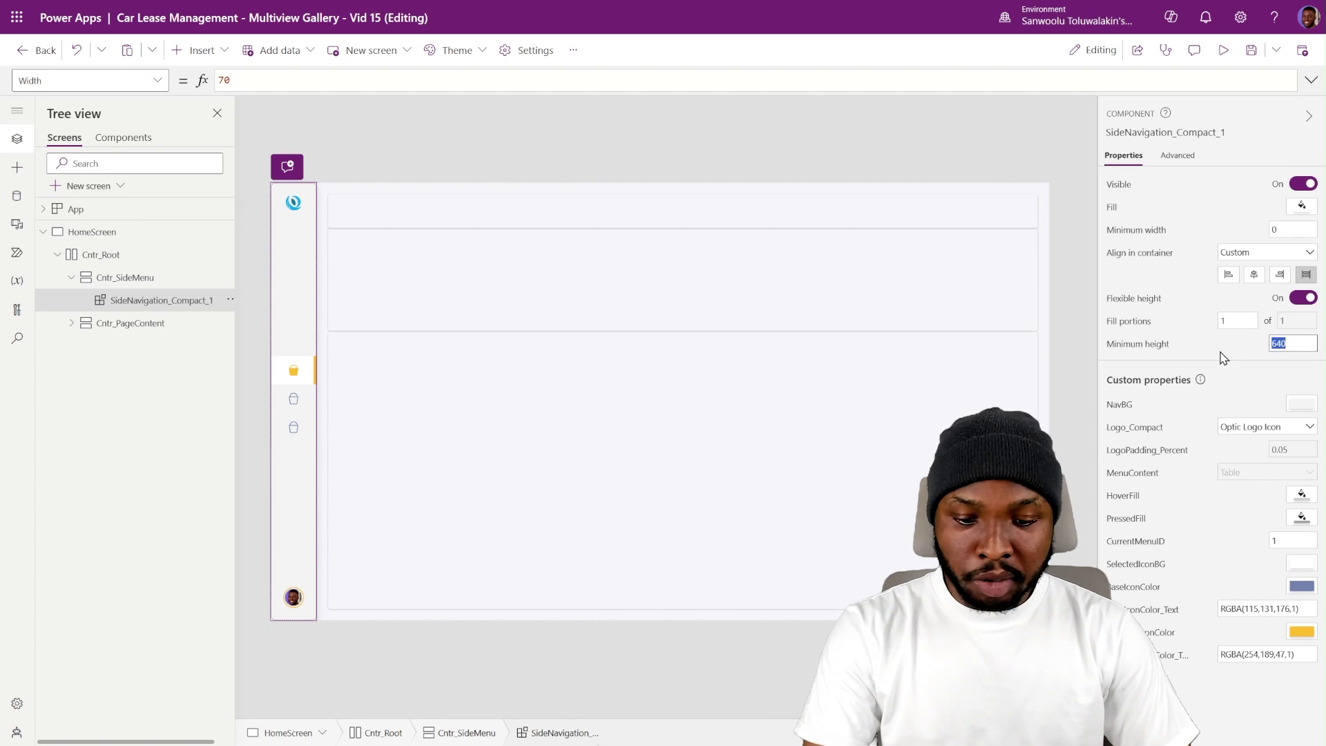
text(0)
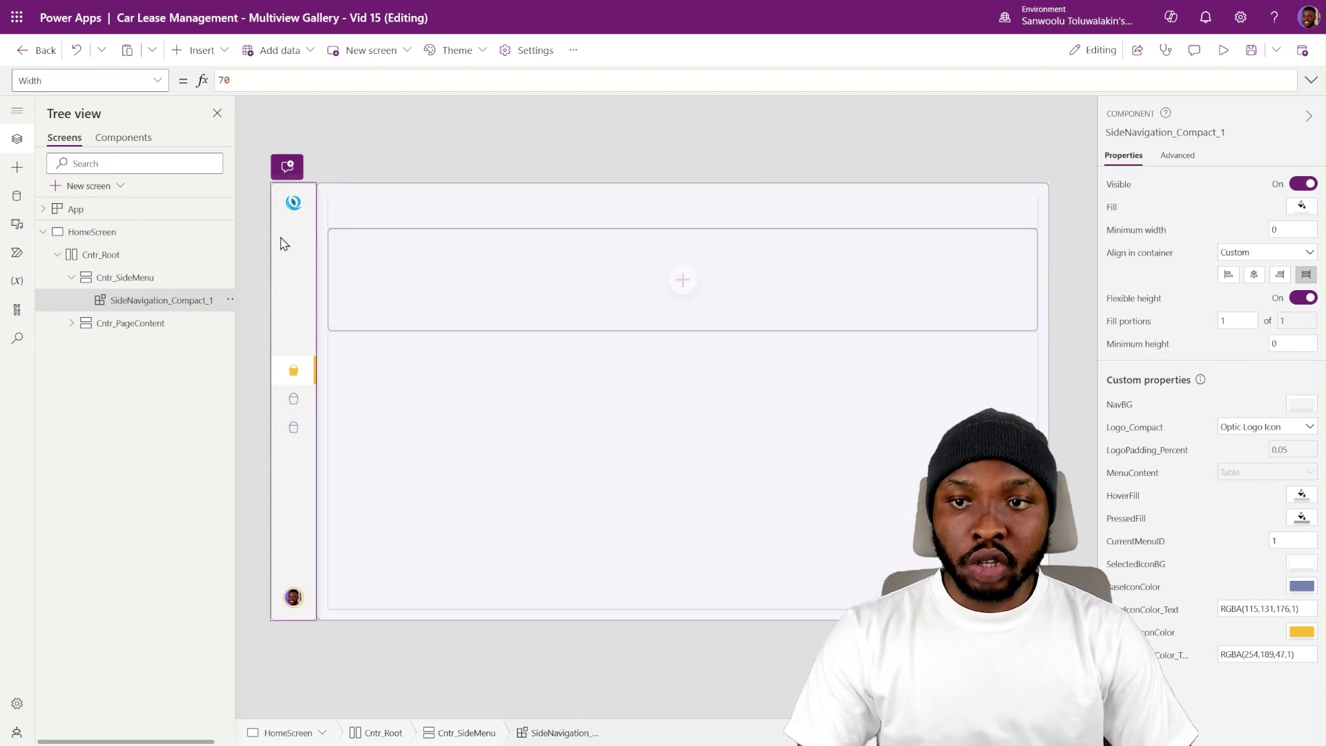
click(320, 214)
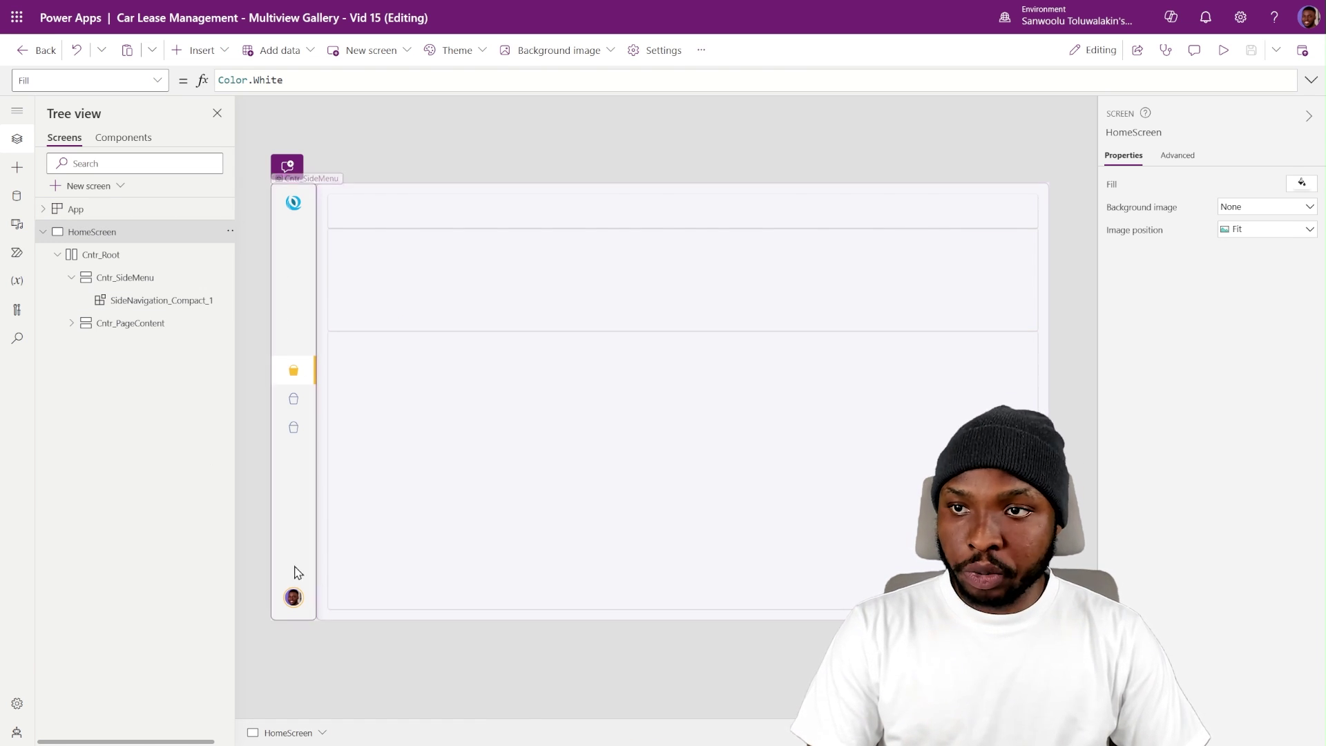
- Append a customNavigation table to the App's Formulas with icons, IDs 1–4 and page navigation for Home, Contacts, Leases and Settings
click(186, 215)
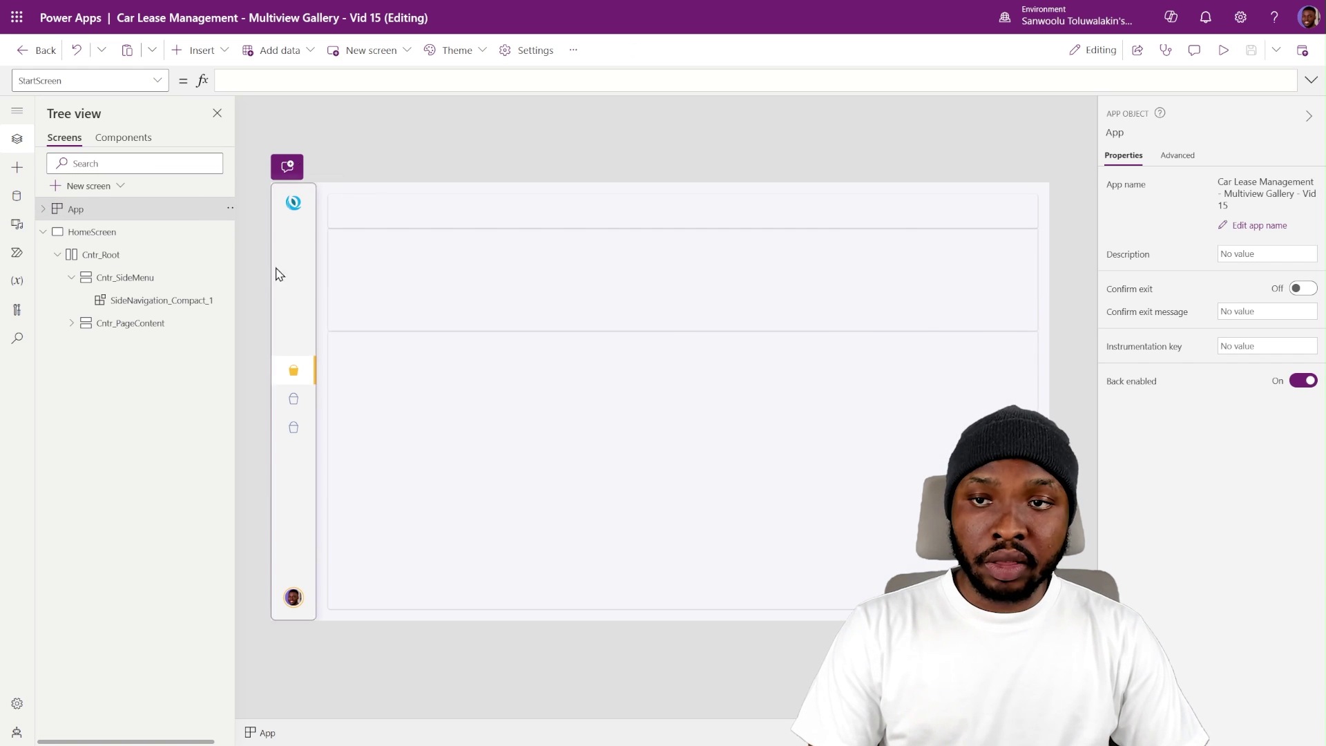
click(164, 86)
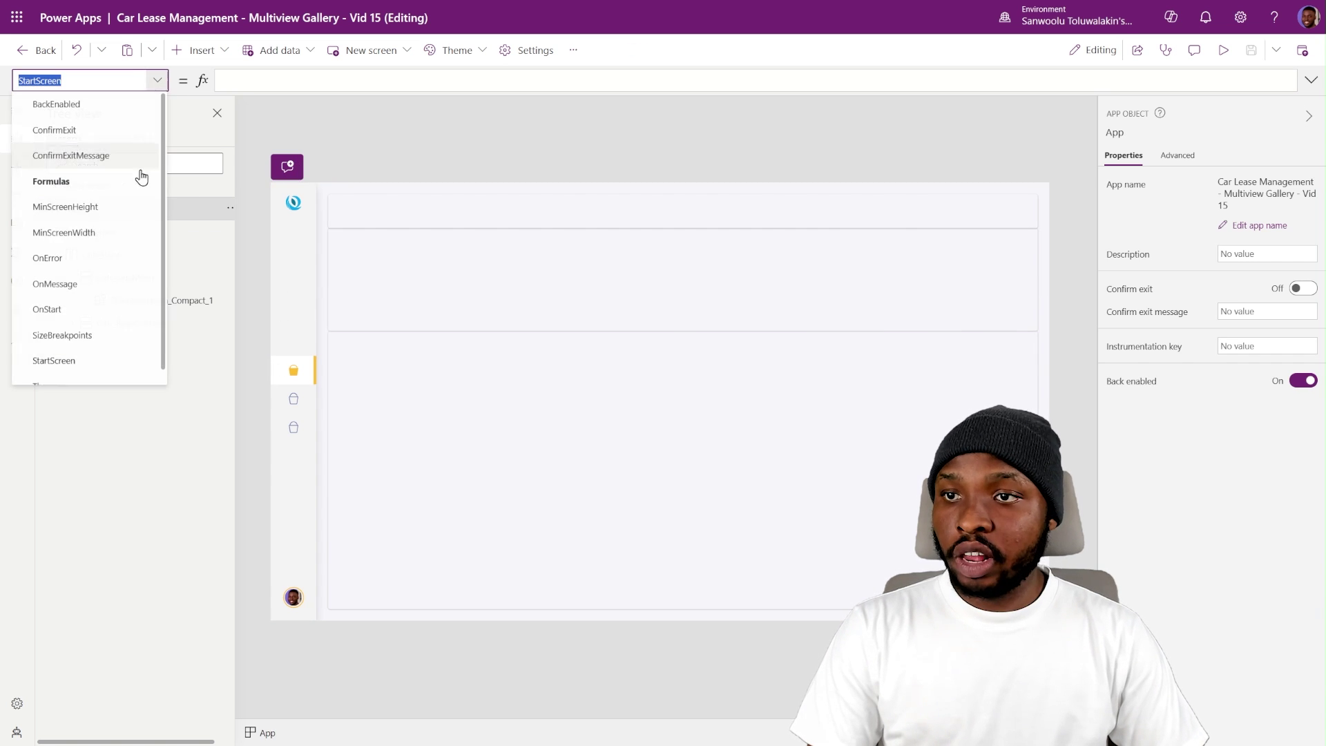
click(104, 181)
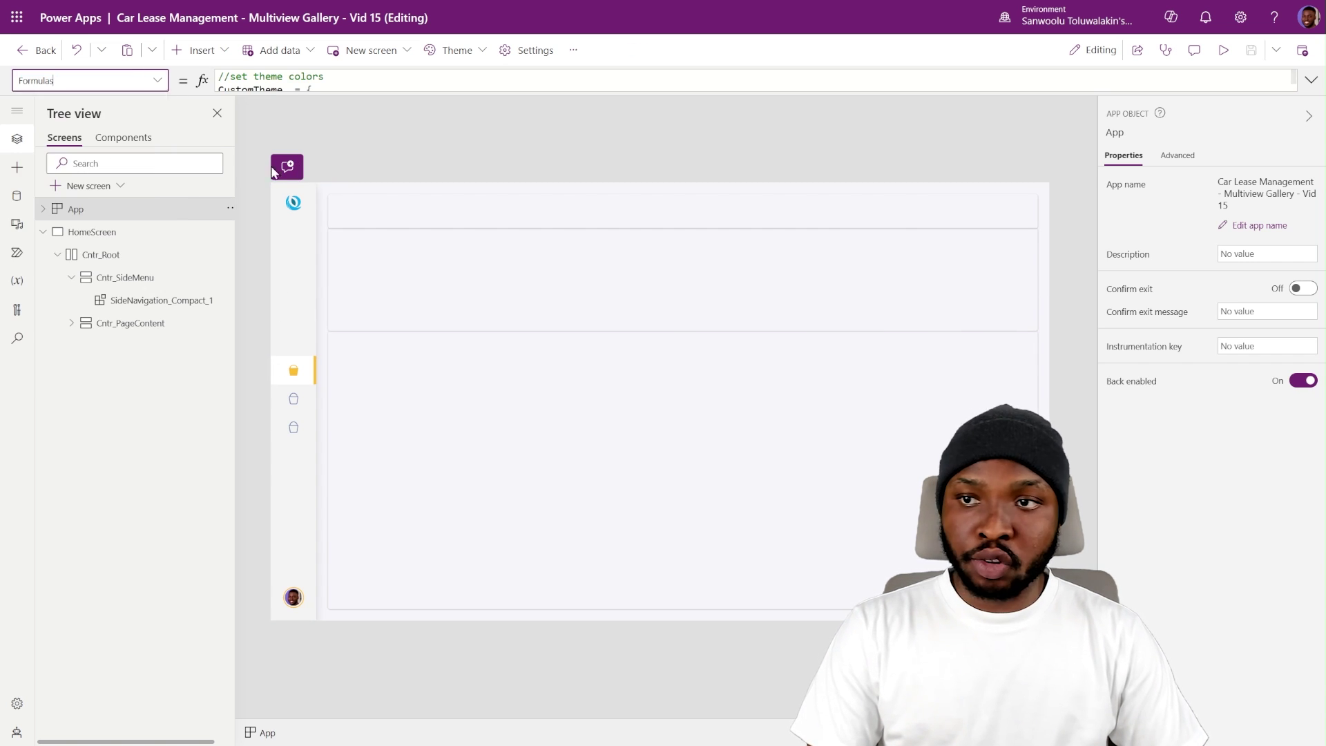
click(1302, 83)
drag(802, 208, 297, 587)
click(297, 571)
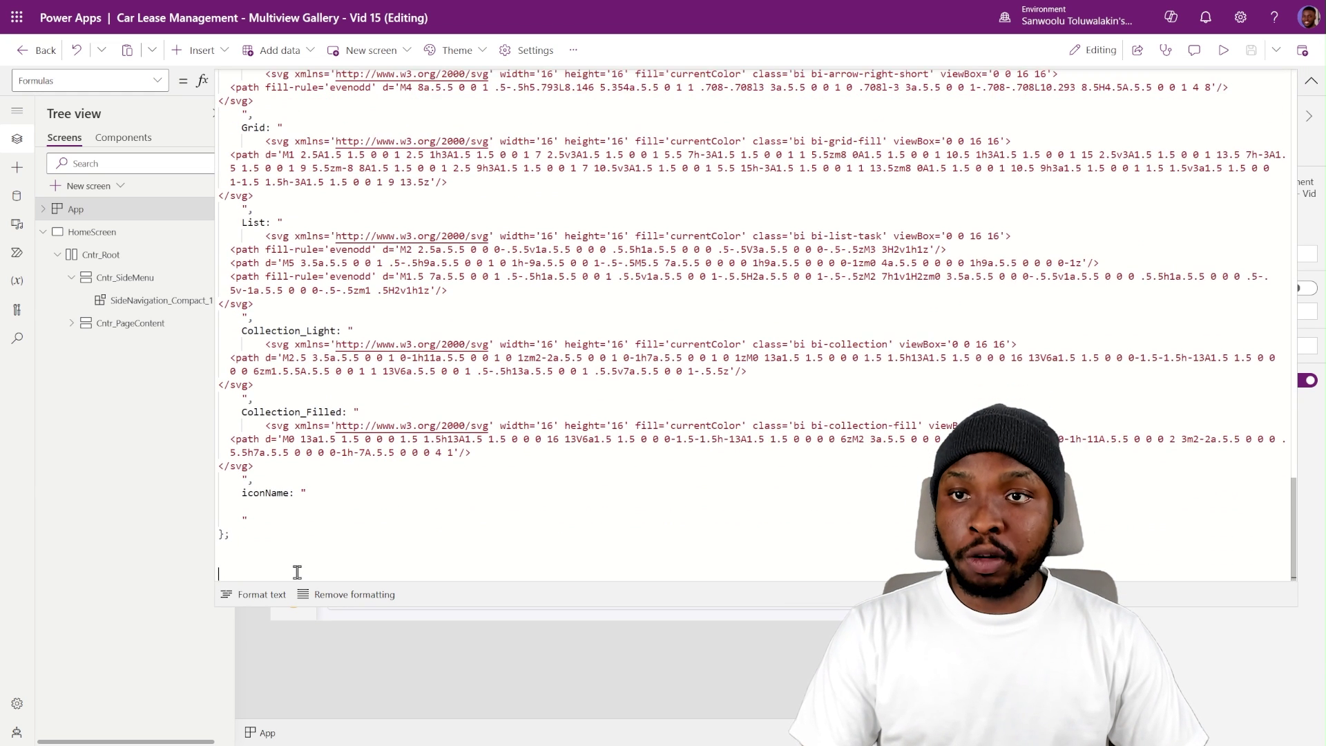
text(// Menu Data customNavigation = Table(     {         MenuIcon_Selected: customIcons.Home_Filled,         MenuIcon: customIcons.Home_Light,         MenuName: "Home",         MenuID: 1,         PageNavigation: HomeScreen     },     {         MenuIcon_Selected: customIcons.Person_Filled,         MenuIcon: customIcons.Person_Light,         MenuName: "Contacts",         MenuID: 2,         PageNavigation: App.ActiveScreen     },     {         MenuIcon_Selected: customIcons.Collection_Filled,         MenuIcon: customIcons.Collection_Light,         MenuName: "Leases",         MenuID: 3,         PageNavigation: App.ActiveScreen     },     {         MenuIcon_Selected: customIcons.Settings_Filled,         MenuIcon: customIcons.Settings_Light,         MenuName: "Settings",         MenuID: 4,         PageNavigation: App.ActiveScreen     } );)
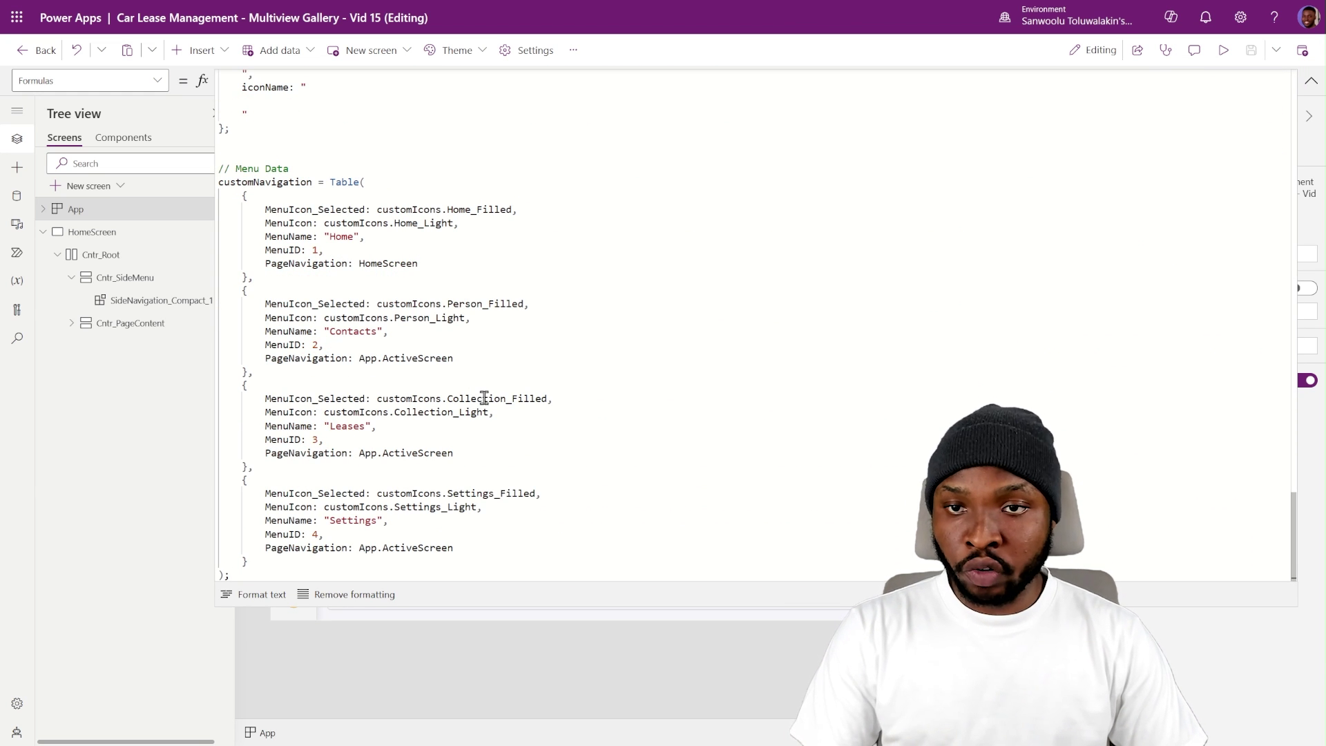
- Set the MenuContent property of SideNavigation_Compact_1 to the customNavigation table
double_click(283, 181)
key(ctrl+c)
click(1311, 80)
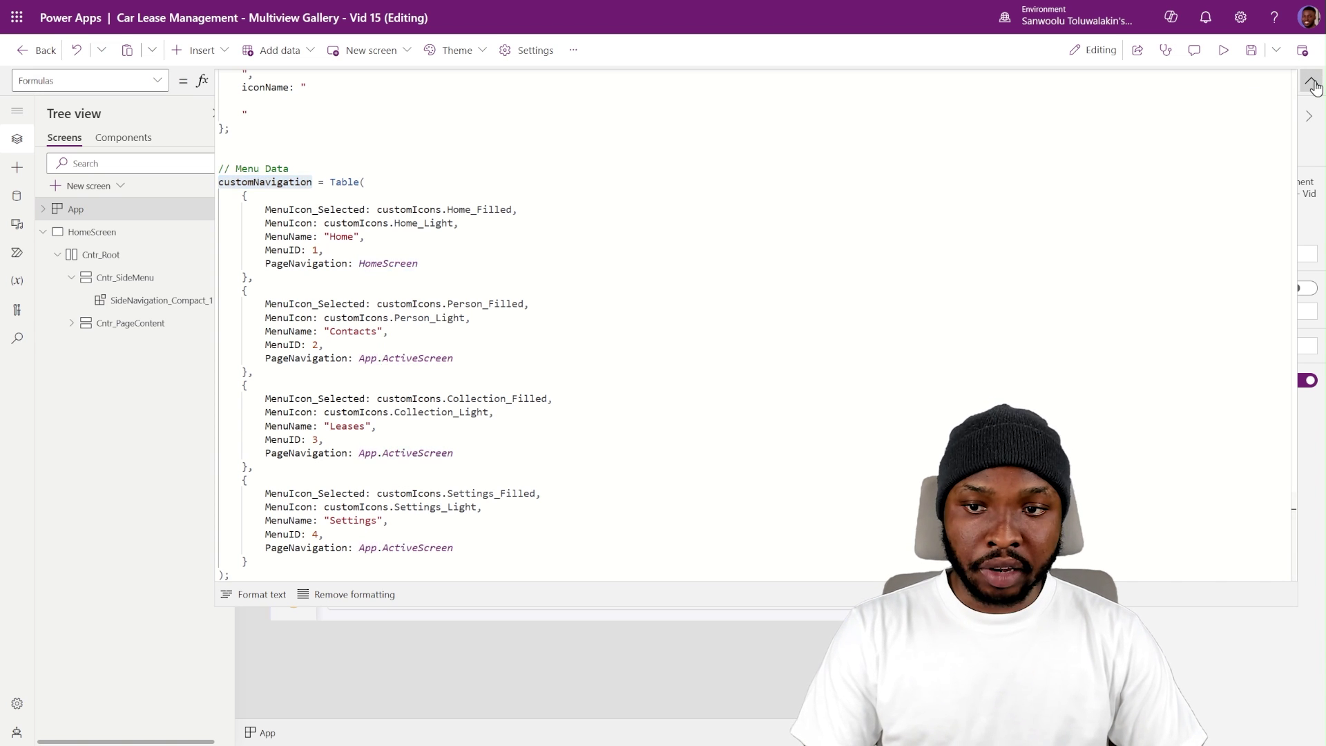
click(301, 487)
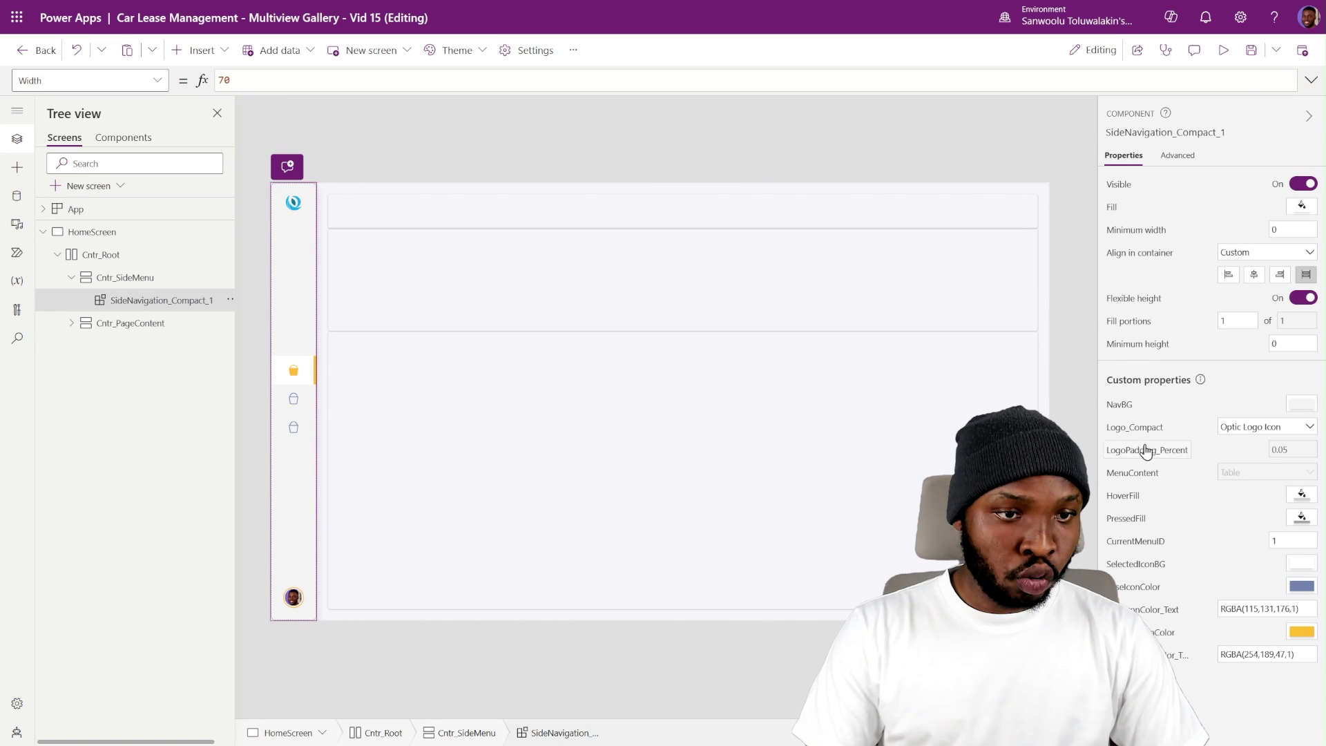
key(ctrl+a)
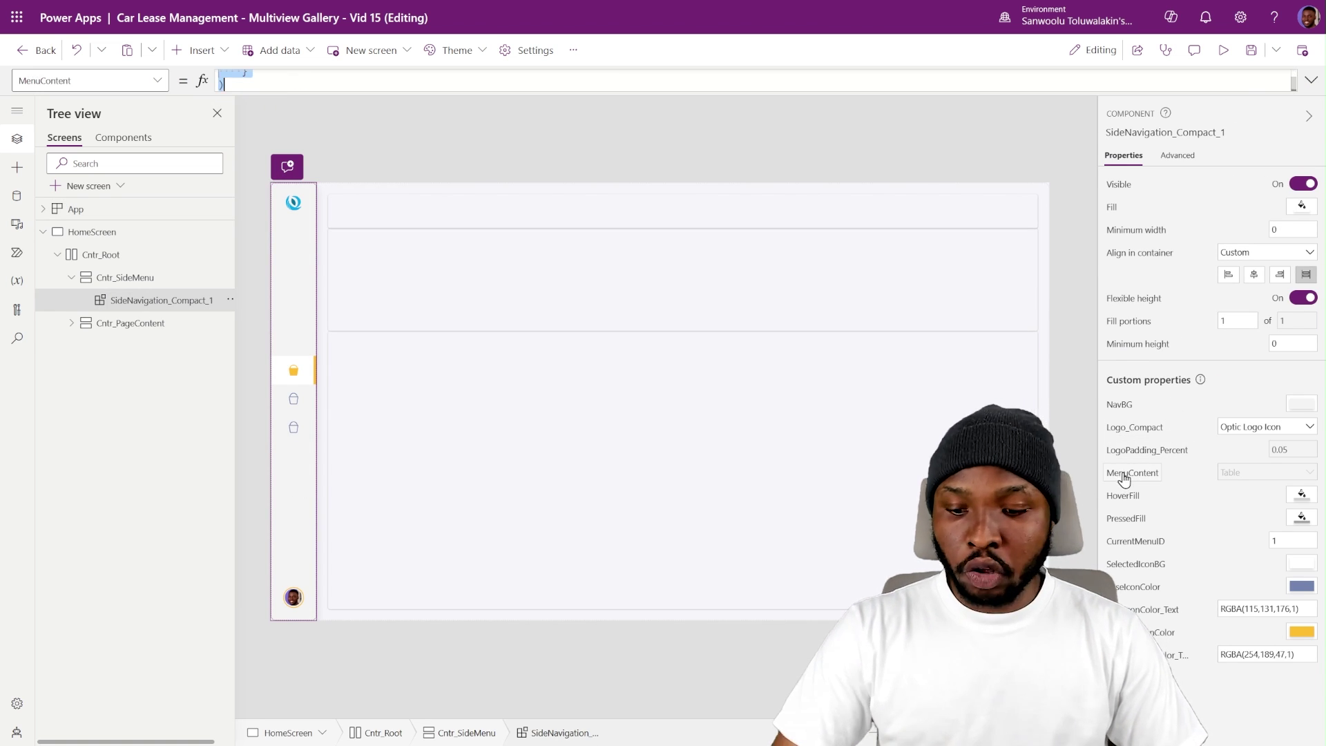
key(ctrl+v)
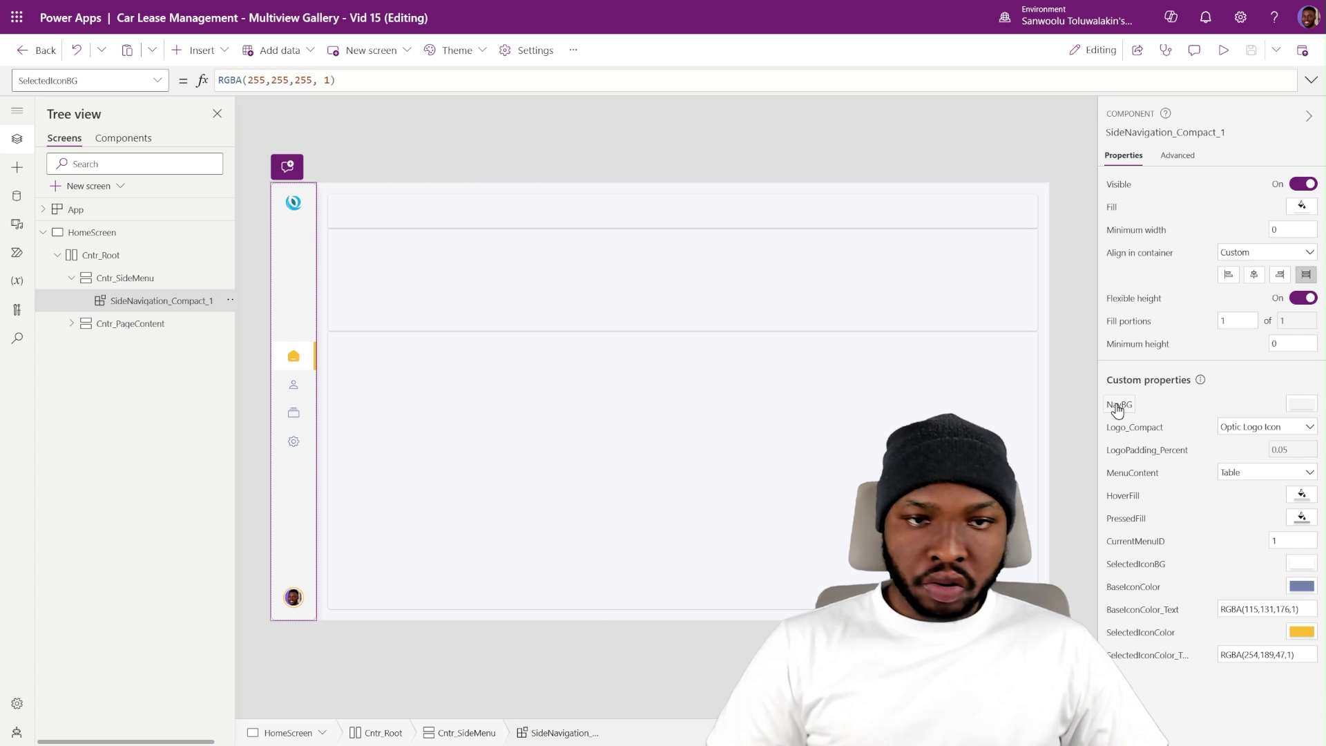
- Set the NavBG property of SideNavigation_Compact_1 to Color.White and check its HoverFill and PressedFill formulas
click(1117, 409)
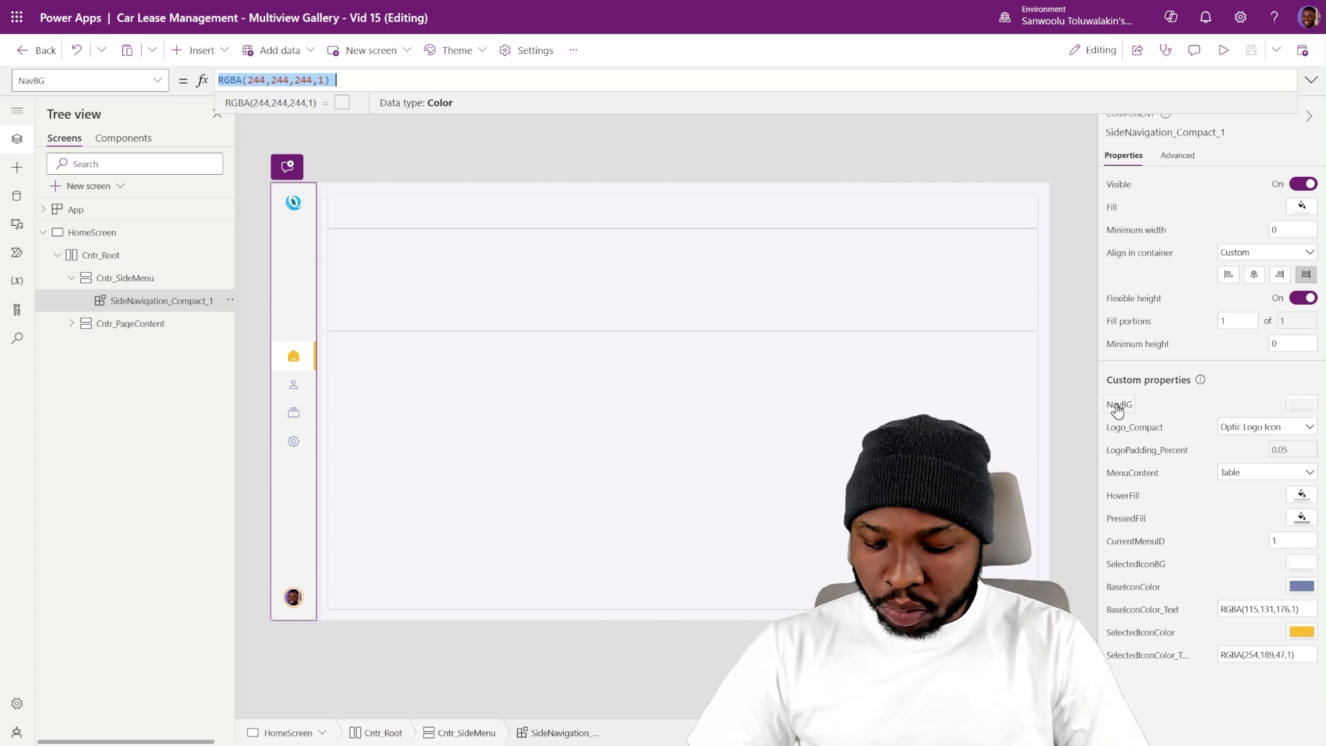
text(Color.White)
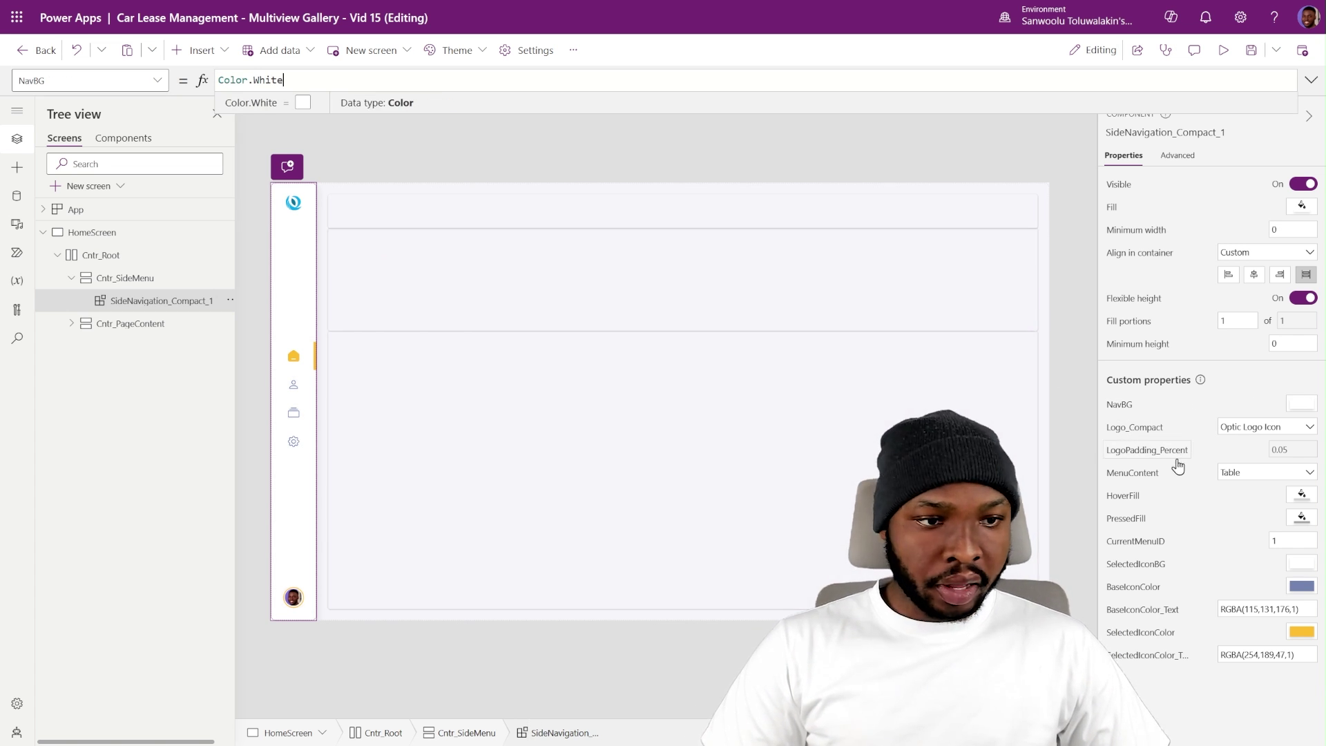
click(1125, 500)
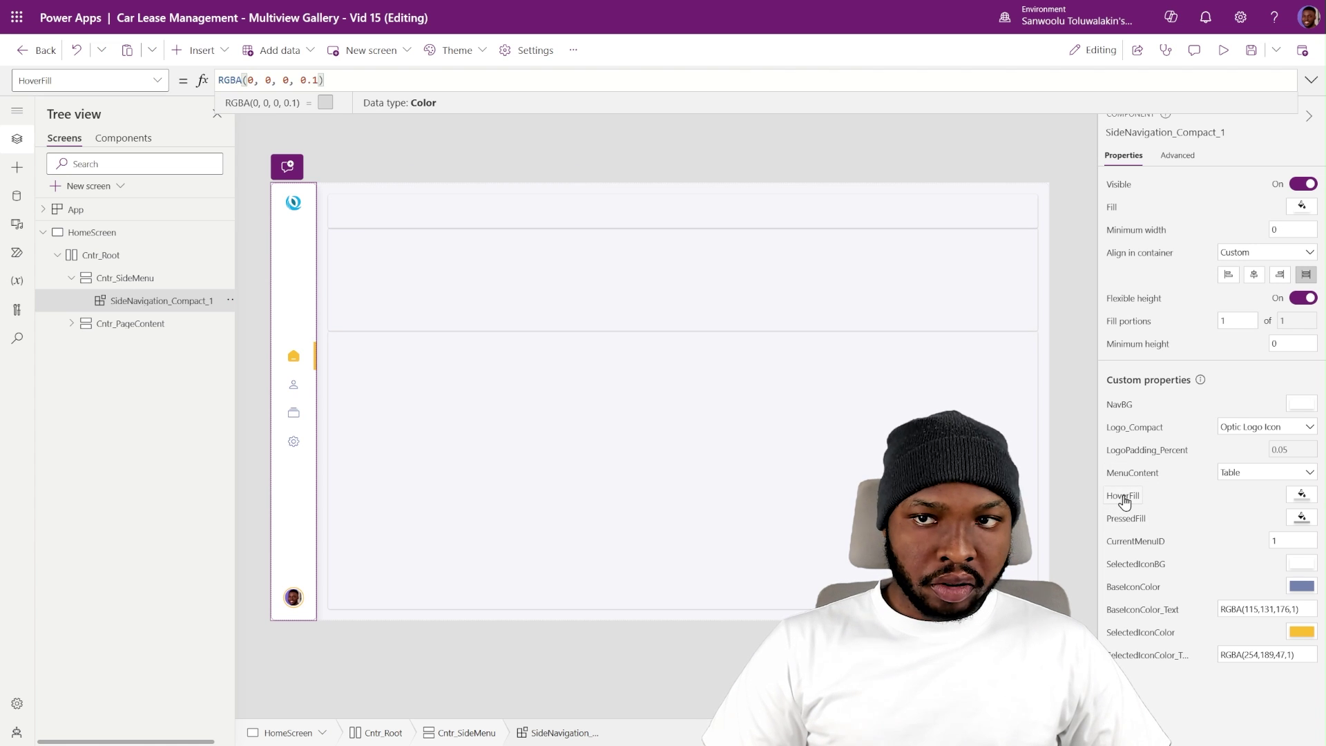
click(1125, 522)
- Set the SelectedIconBG property of SideNavigation_Compact_1 to CustomTheme.HighlightColor
click(1127, 566)
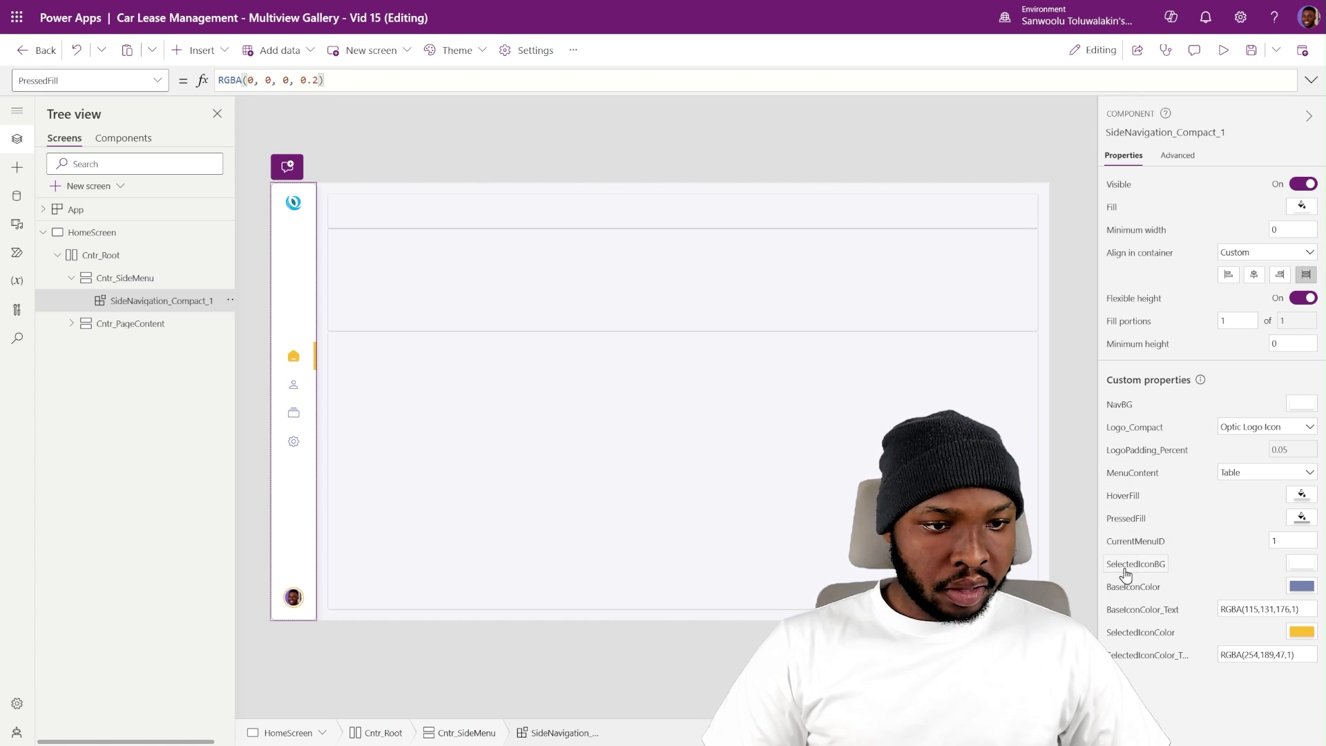
text(Custom)
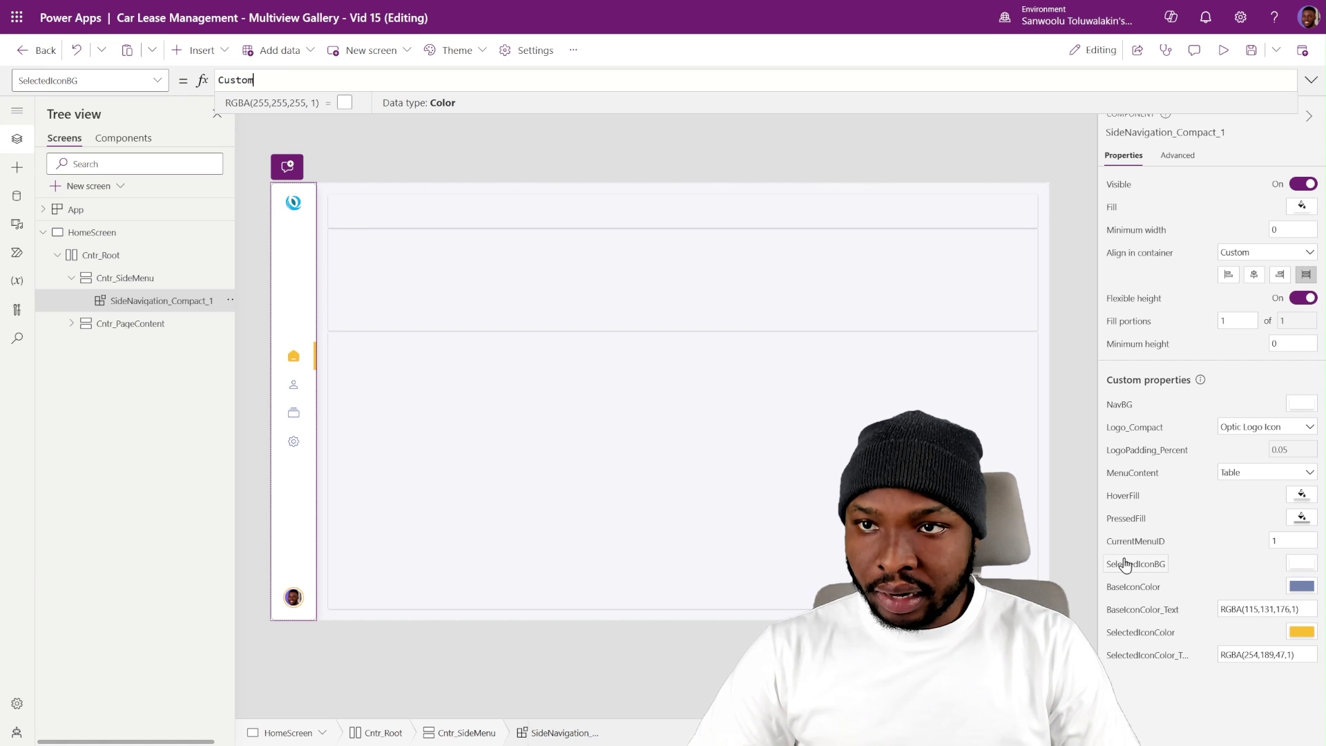
text(Threm)
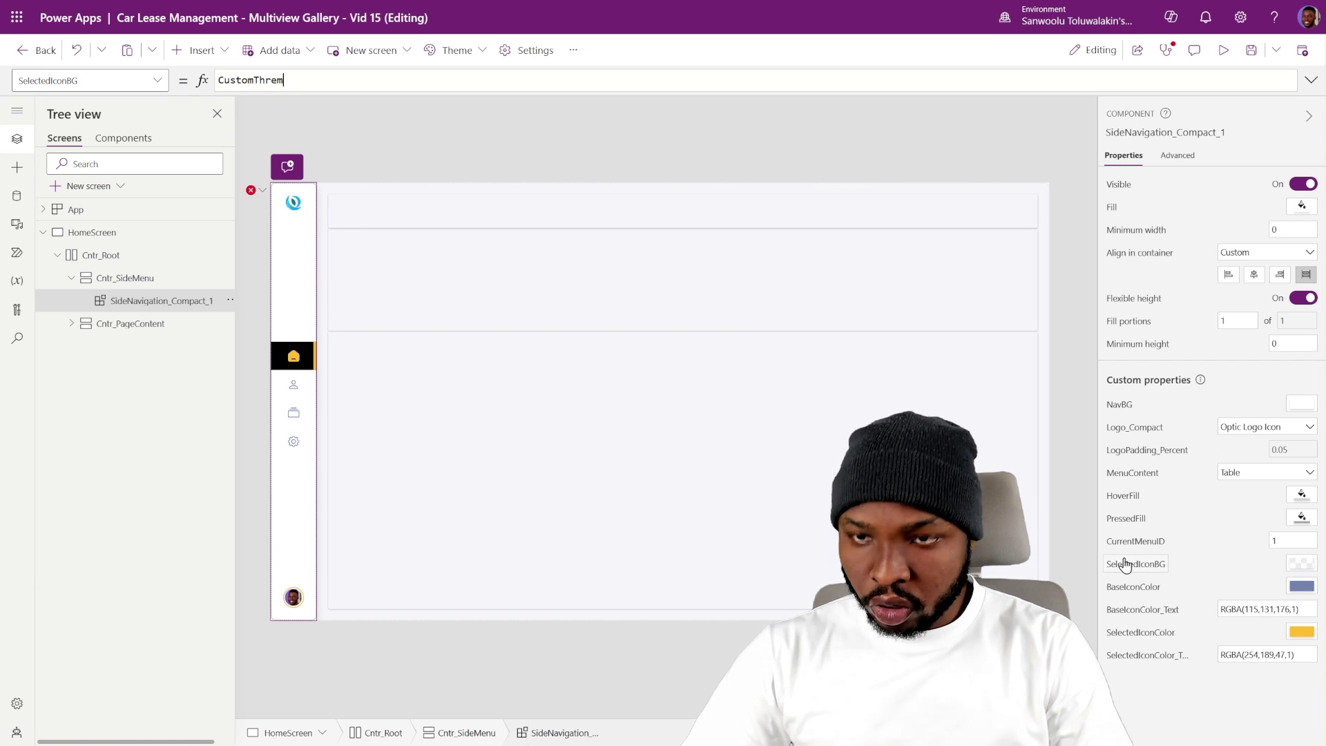
key(BackSpace)
key(BackSpace)
key(BackSpace)
text(eme.H)
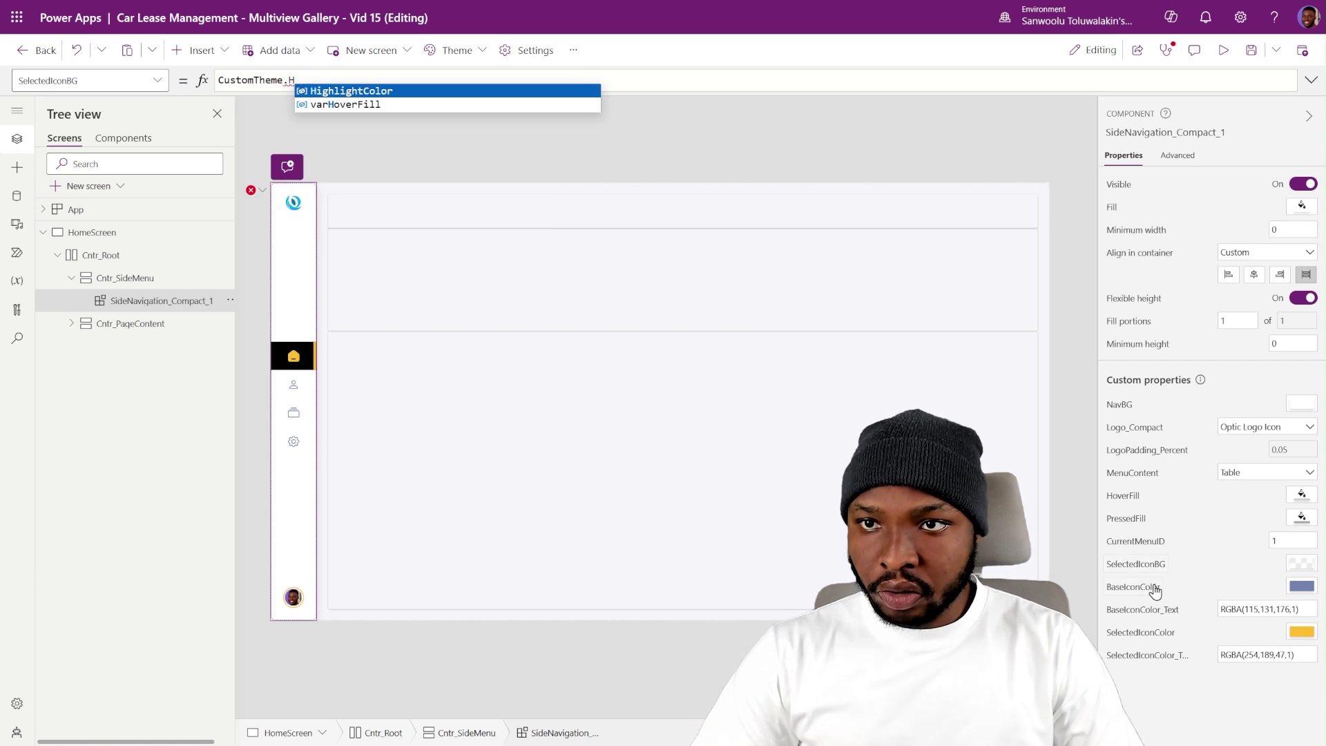
key(Tab)
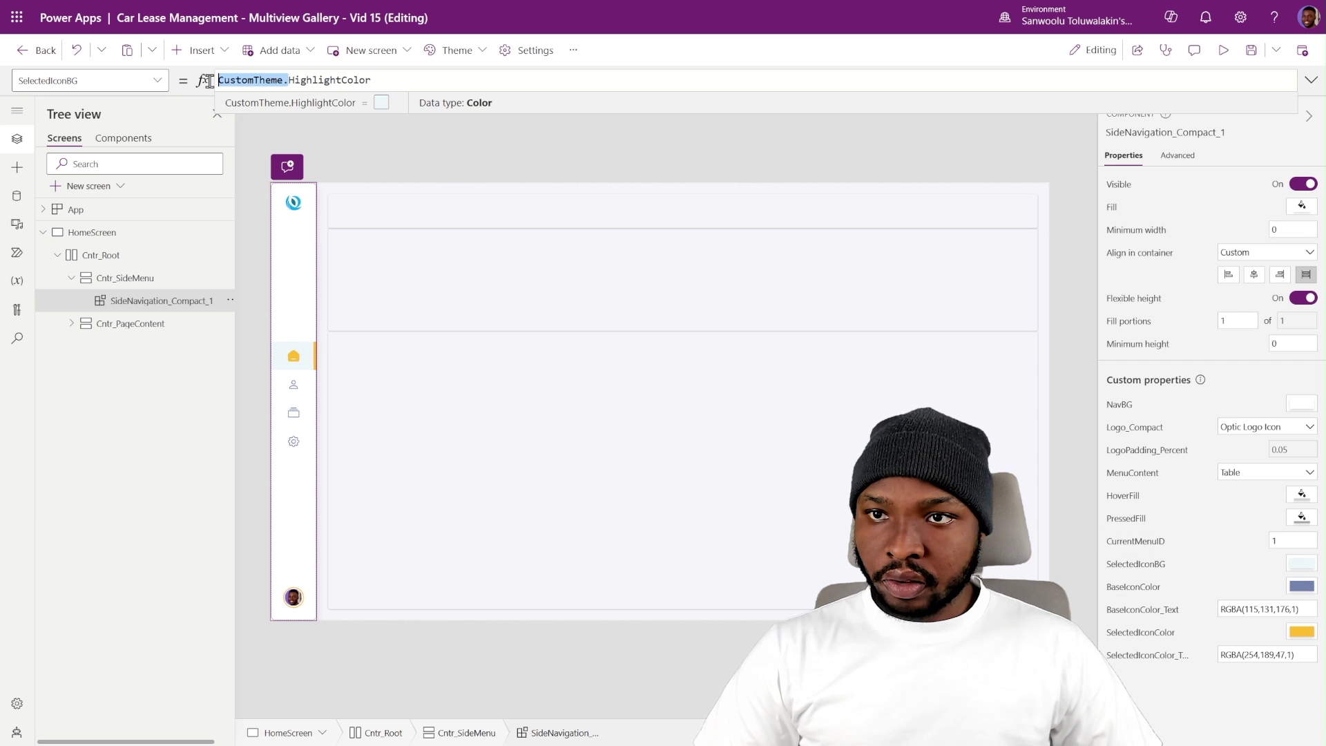
- Set the BaseIconColor property of SideNavigation_Compact_1 to CustomTheme.SecondaryTextColor
click(1143, 589)
key(ctrl+a)
text(CustomTheme.)
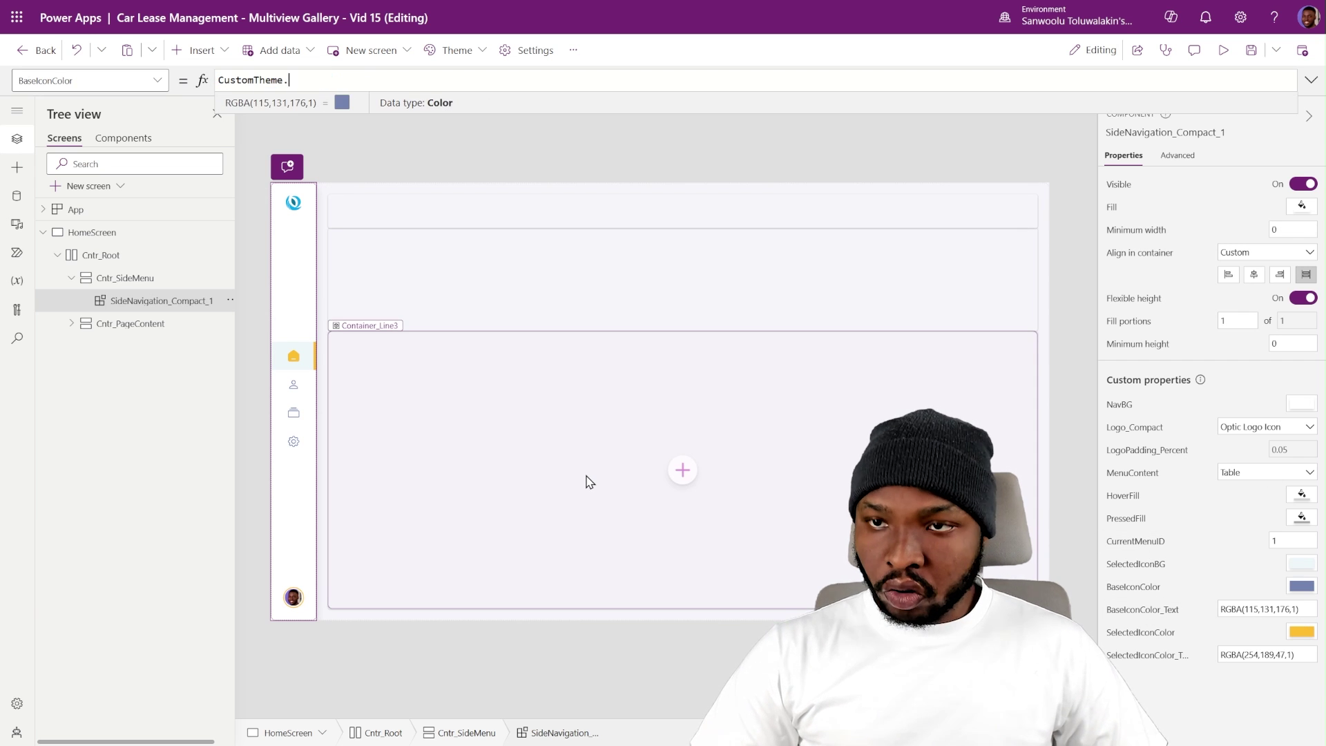
text(Se)
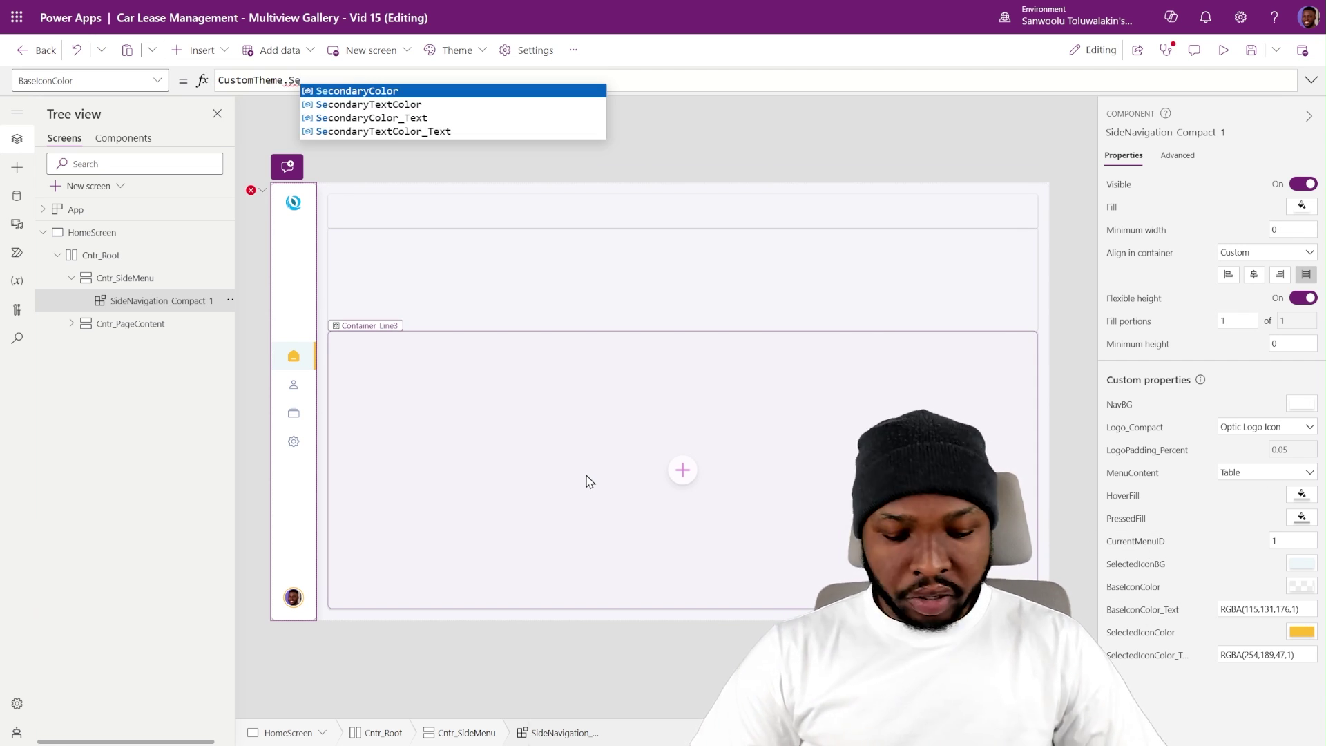
key(Down)
key(Down)
key(Up)
key(Tab)
- Reuse the BaseIconColor formula to set the BaseIconColor_Text property to CustomTheme.SecondaryTextColor_Text
key(ctrl+a)
key(ctrl+c)
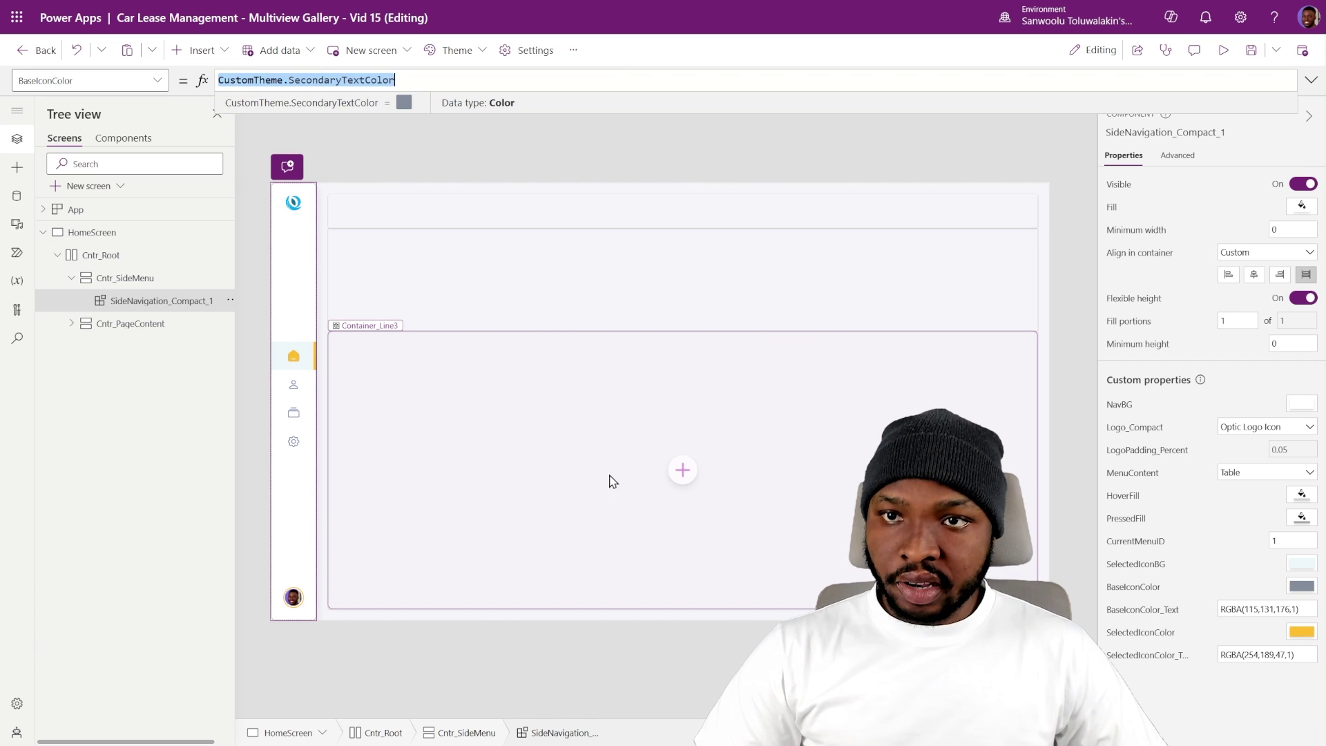
click(1124, 611)
key(ctrl+a)
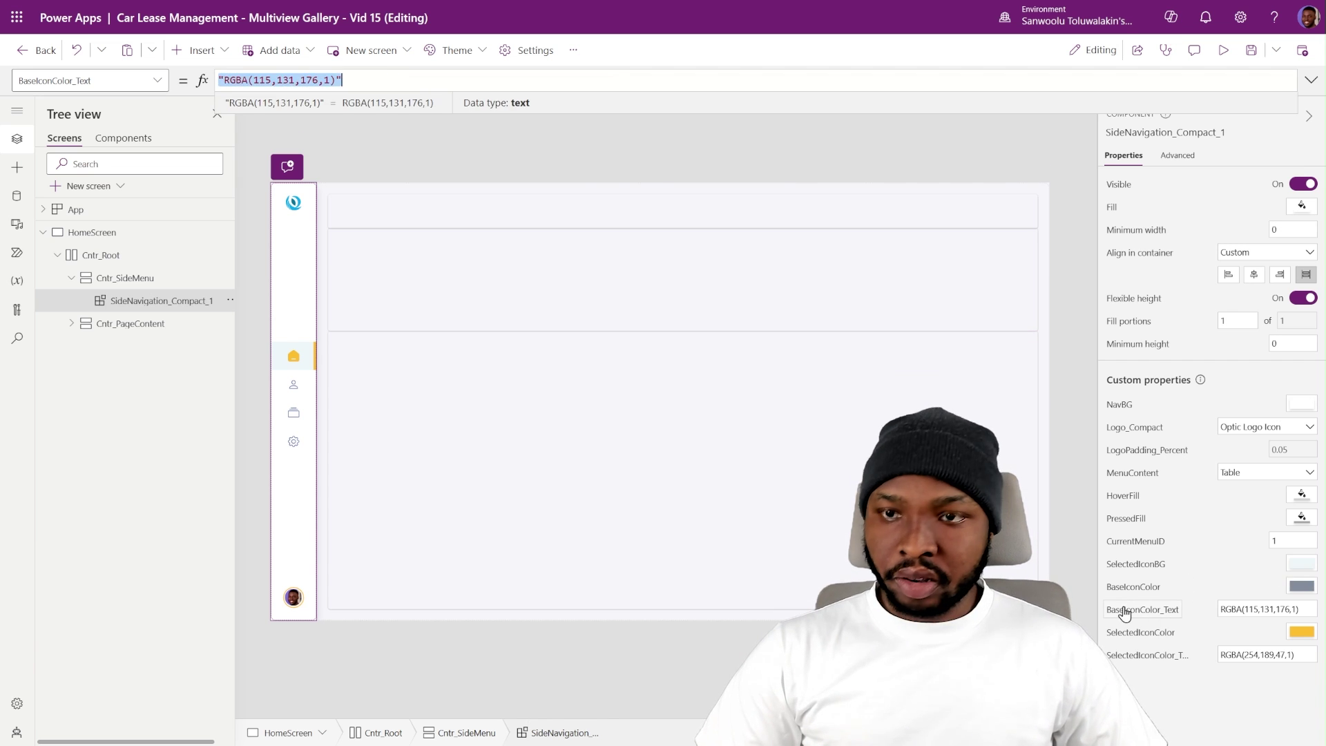
key(ctrl+v)
text(_T)
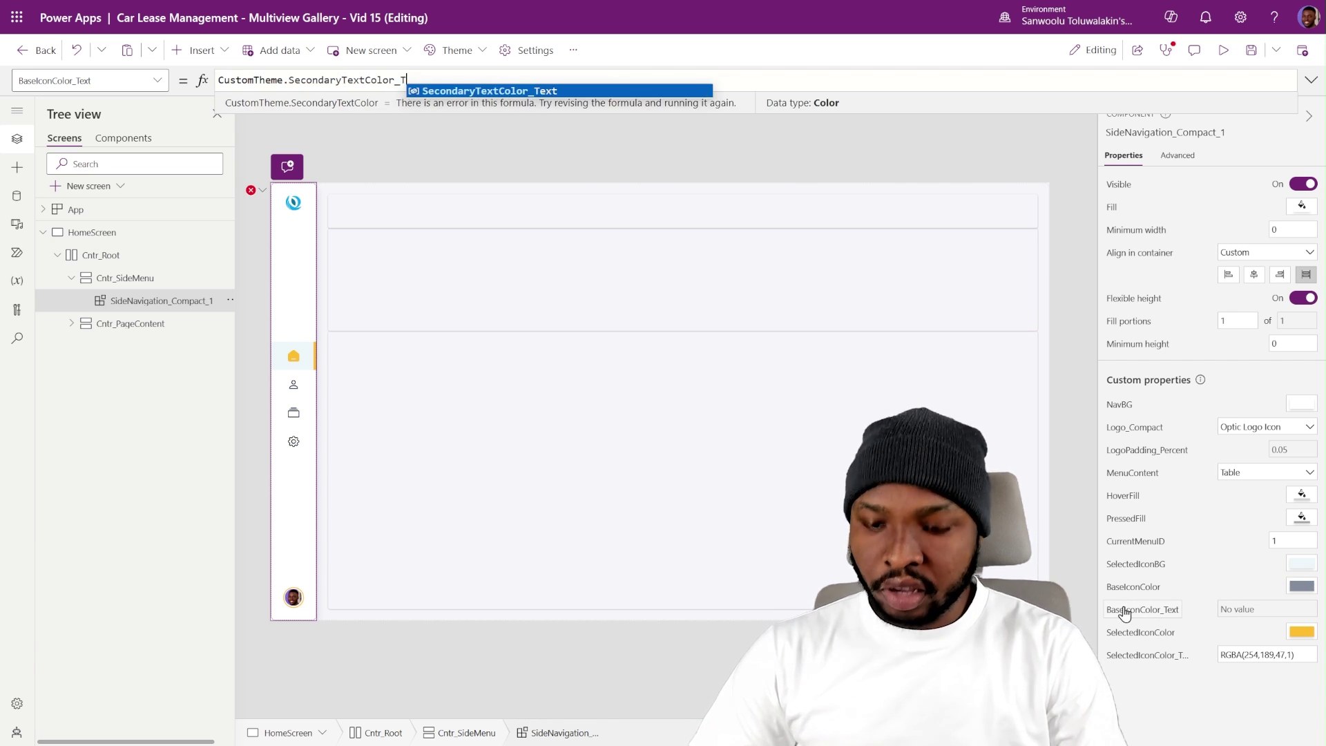
key(Tab)
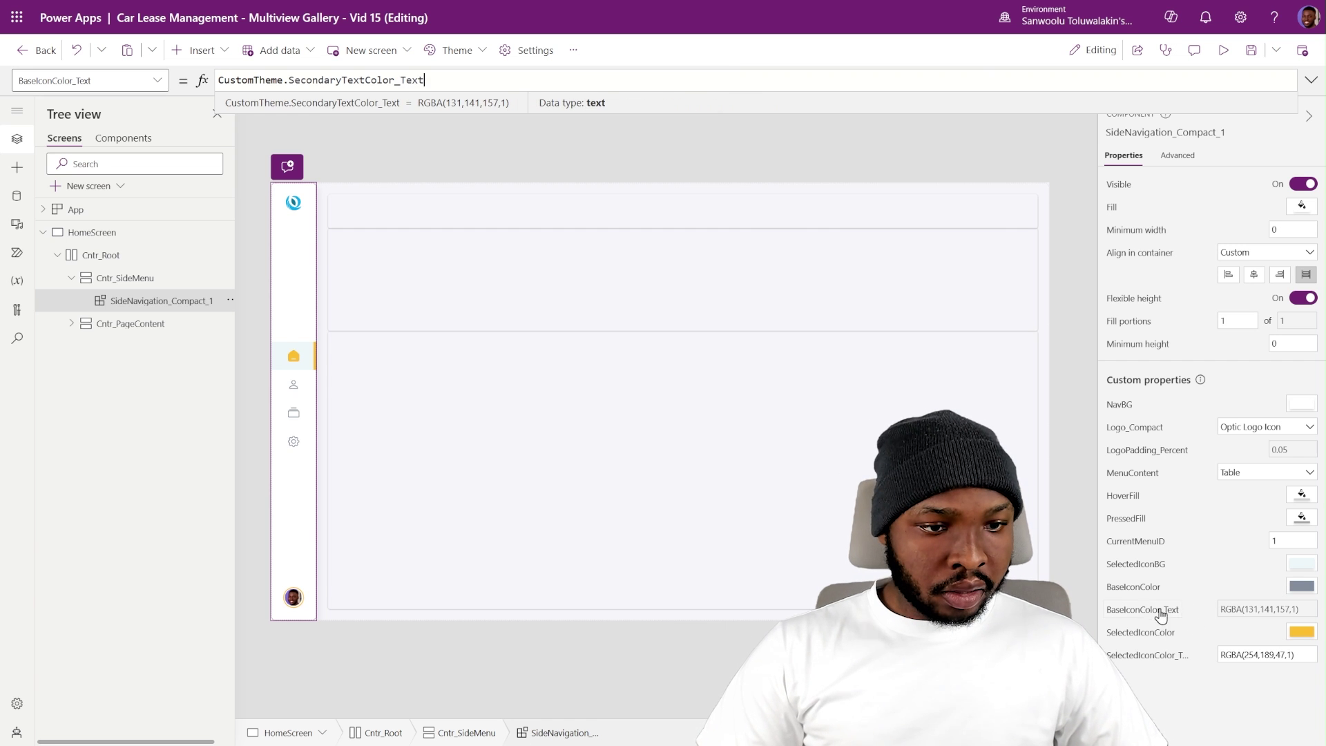
- Set the SelectedIconColor property of SideNavigation_Compact_1 to CustomTheme.SecondaryColor
click(1137, 633)
key(ctrl+a)
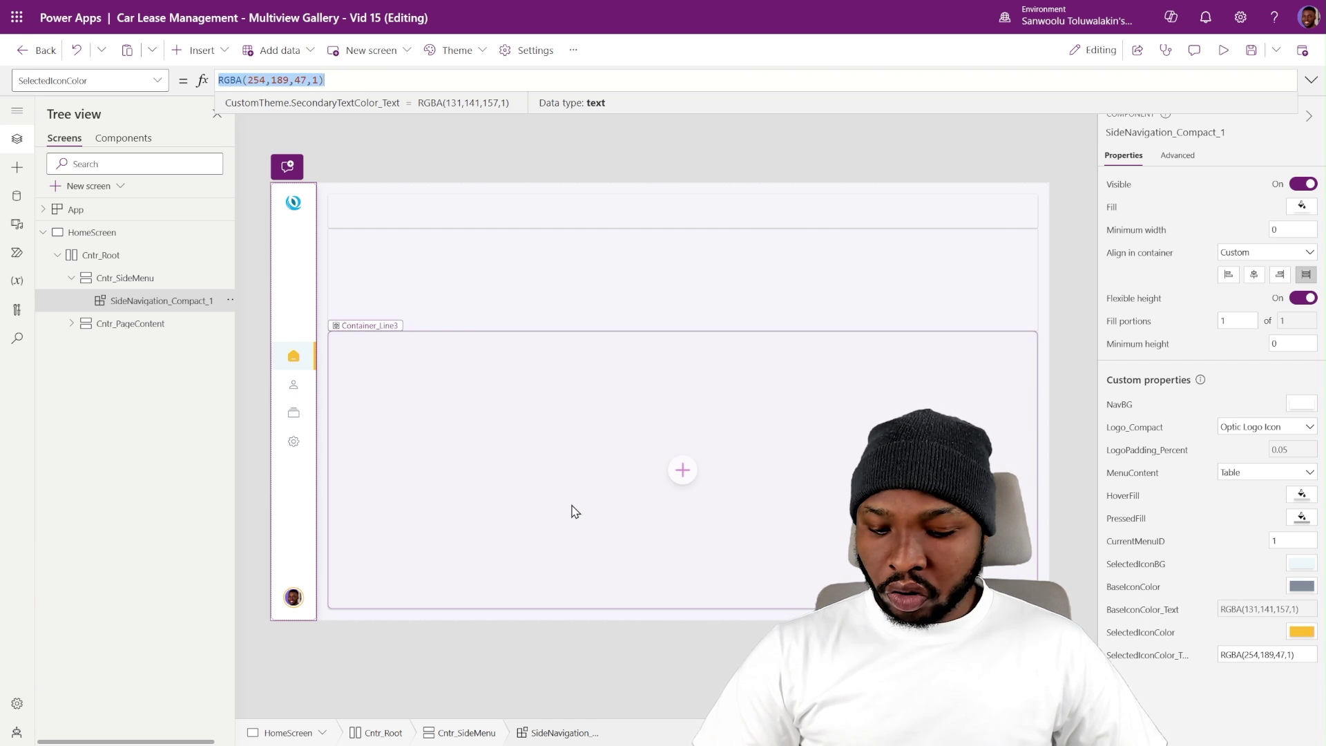
key(ctrl+v)
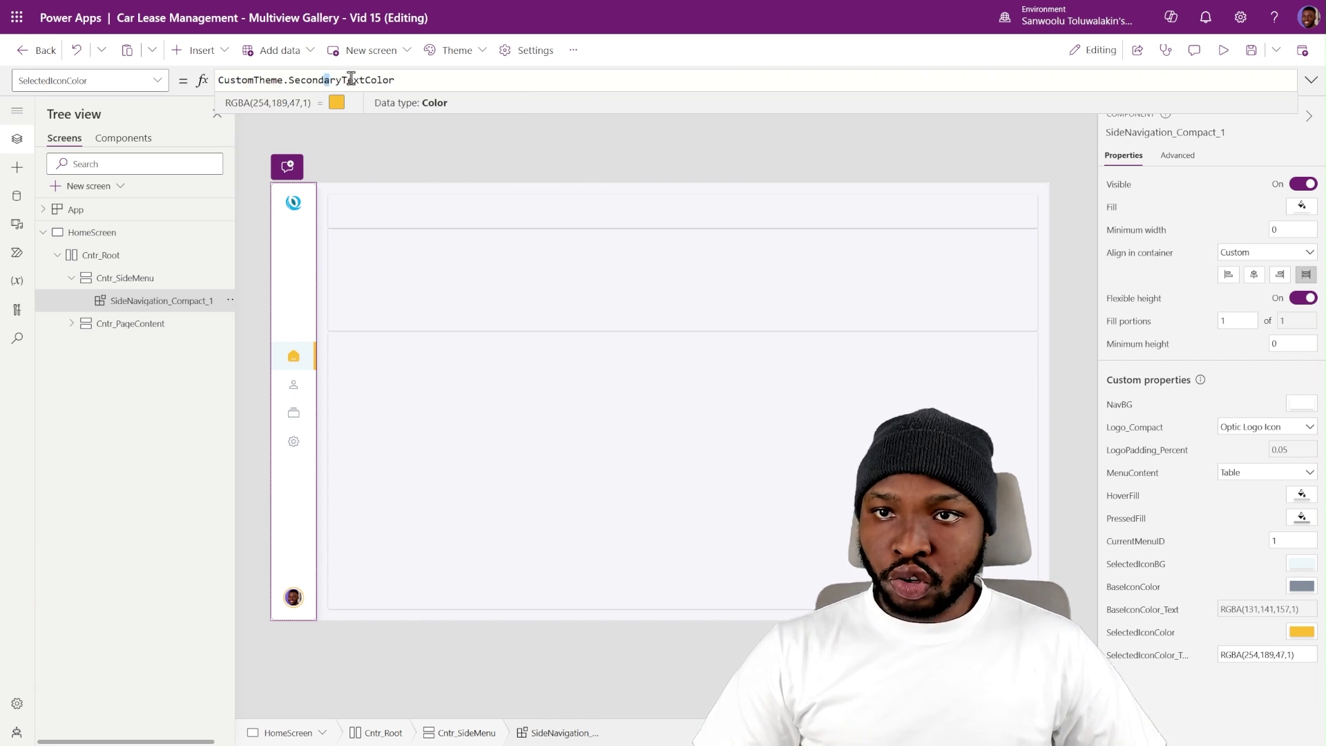
drag(343, 79, 362, 81)
key(BackSpace)
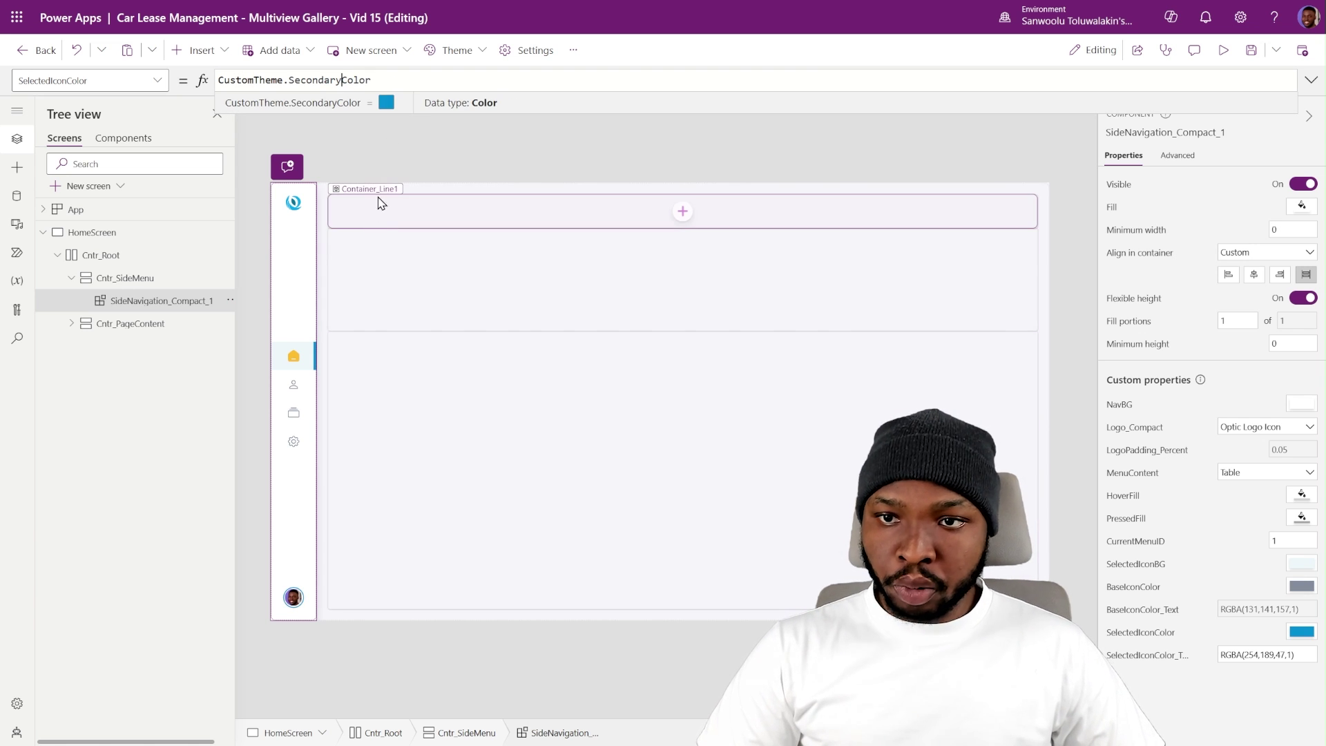
- Reuse the SelectedIconColor formula to set the SelectedIconColor_Text property to CustomTheme.SecondaryColor_Text
key(ctrl+a)
key(ctrl+c)
click(1146, 654)
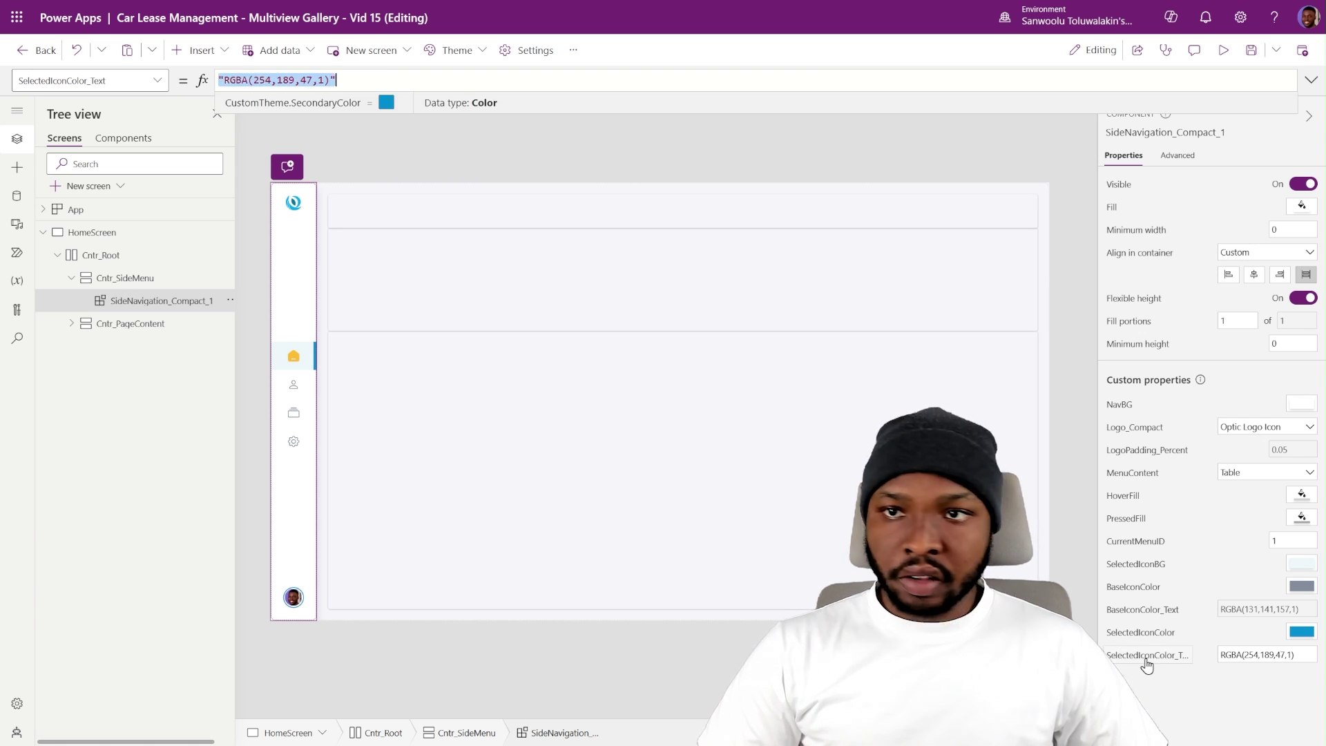
key(ctrl+a)
key(ctrl+v)
text(_Text)
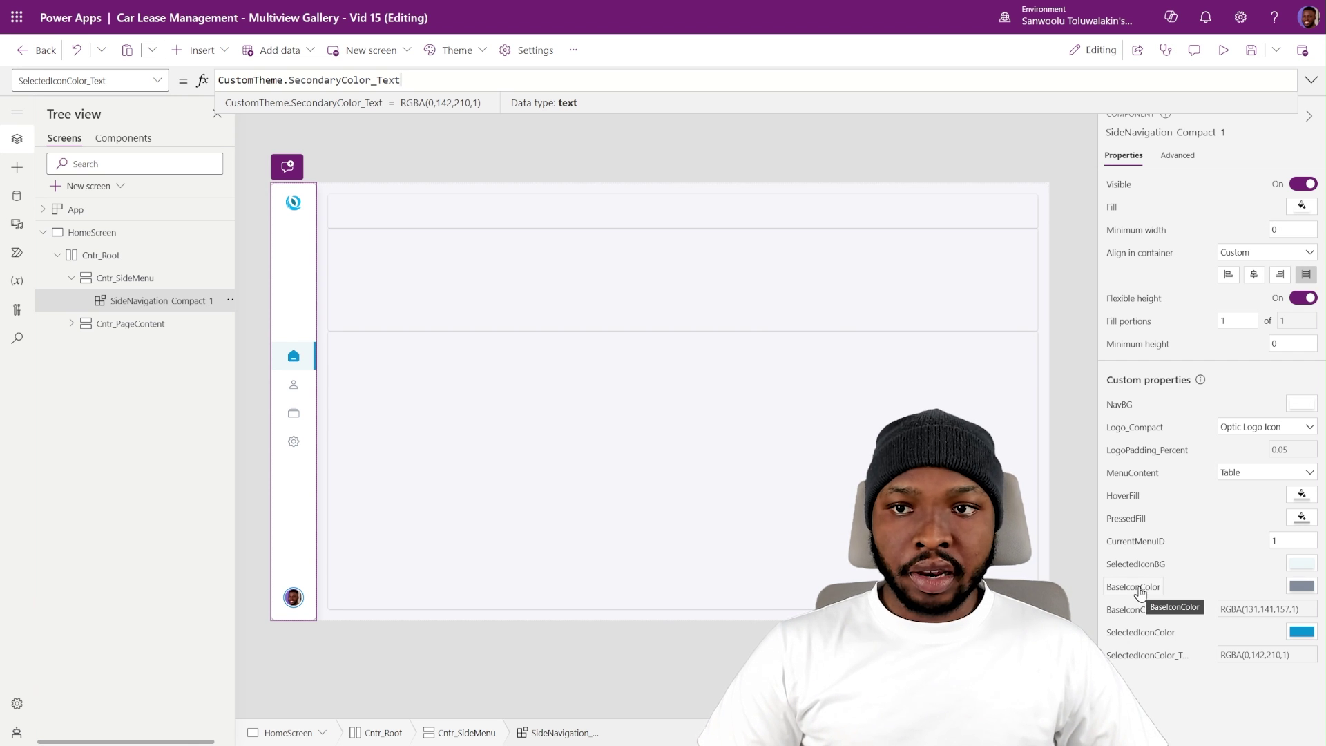
- Insert a text label into Container_Line1 of the page content area
click(596, 216)
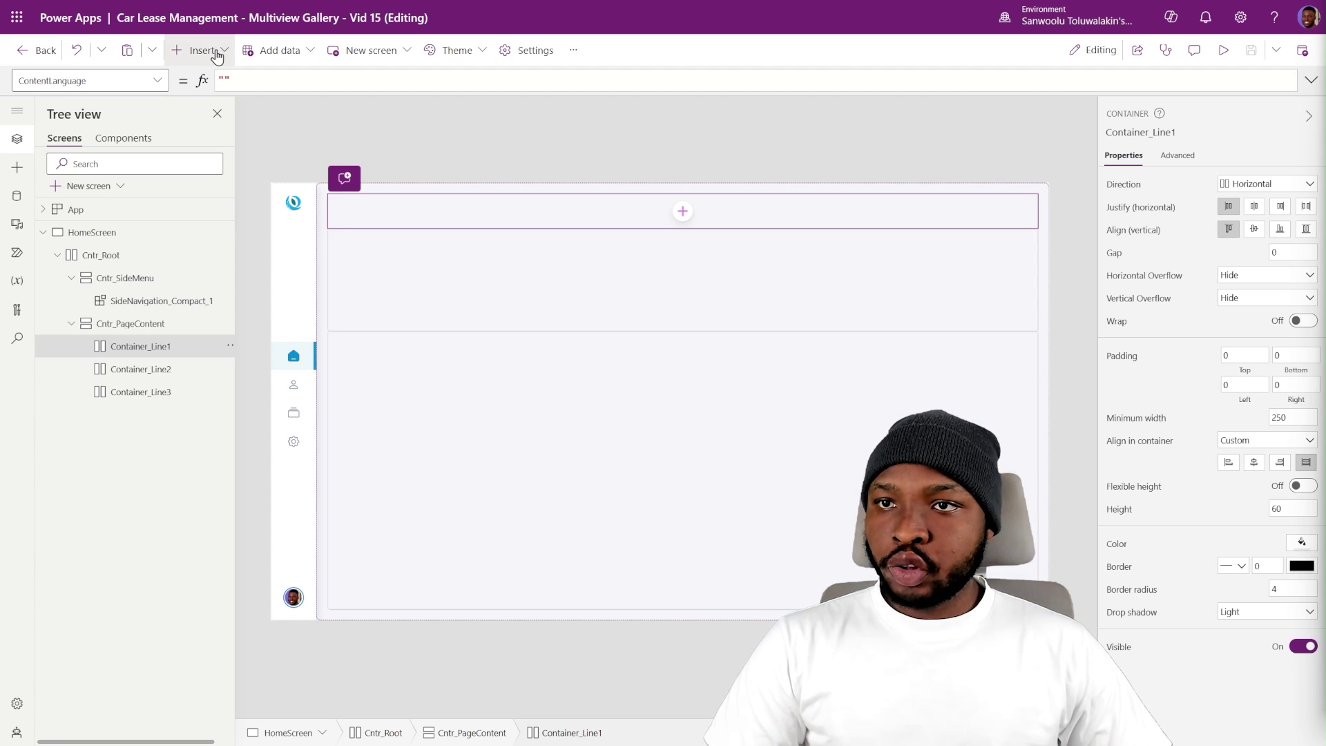
click(216, 55)
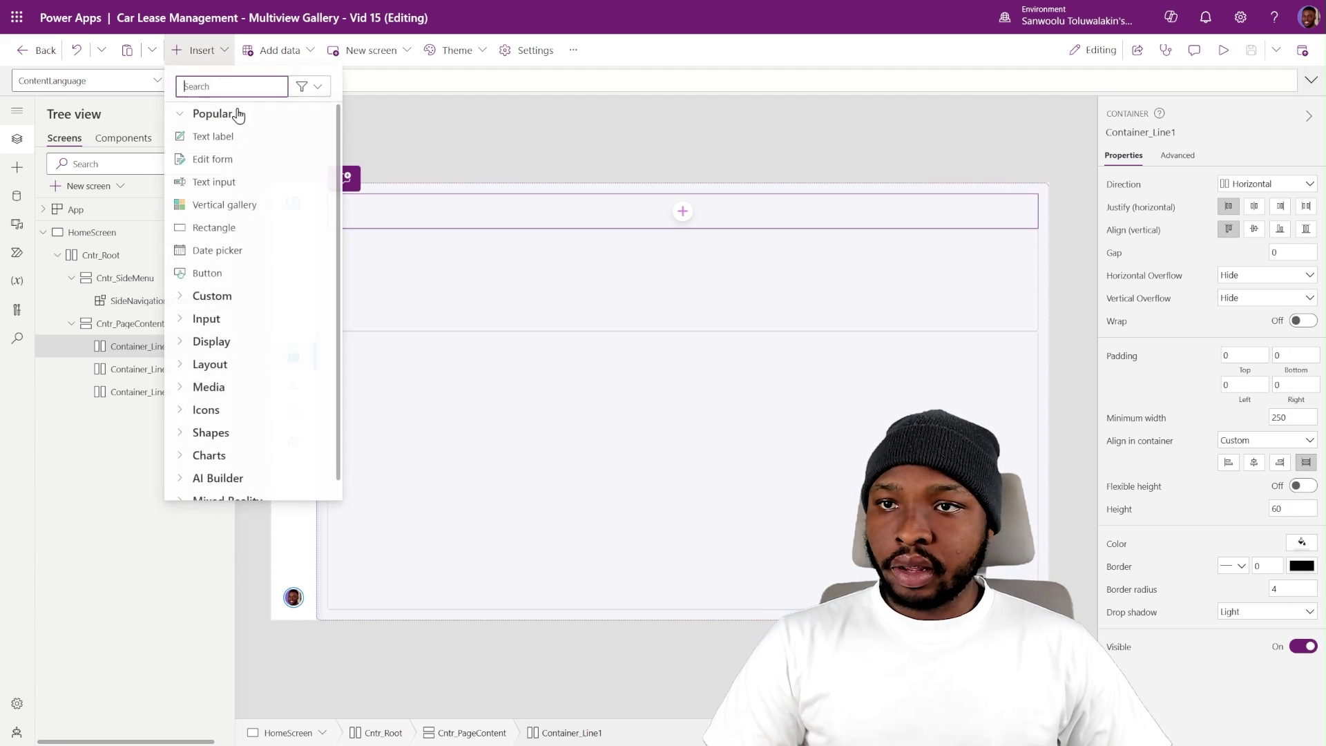
click(208, 137)
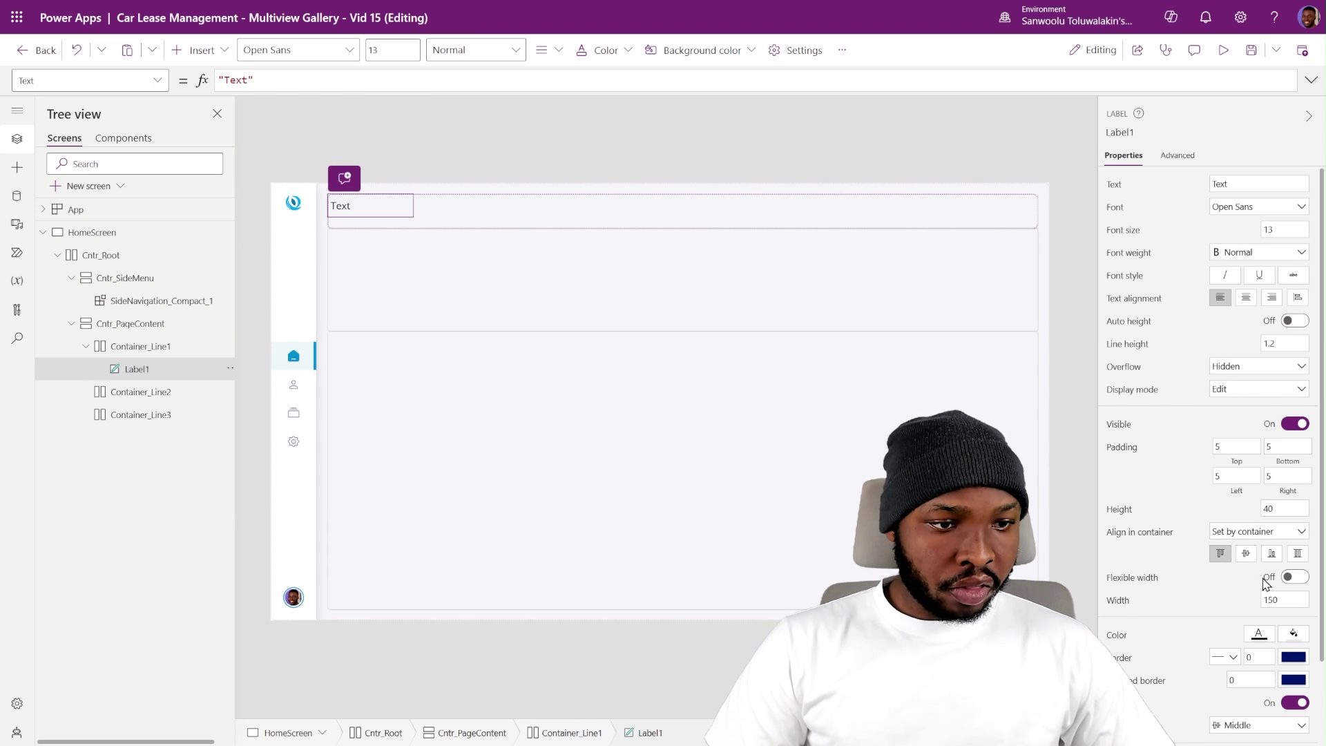
- Stretch the label vertically in its container, set its minimum height to 0, and turn on flexible width
click(1297, 553)
scroll(1279, 560, down, 1)
scroll(1279, 560, down, 1)
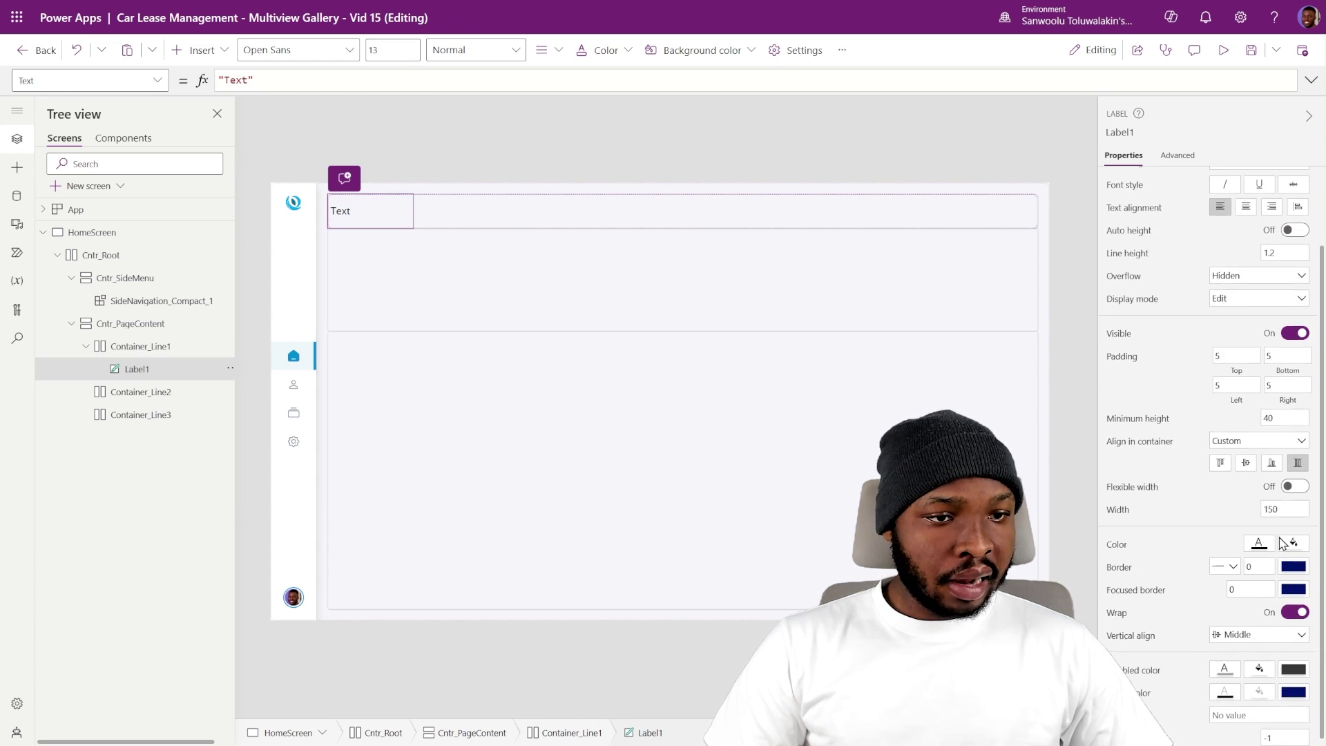
double_click(1269, 412)
text(0)
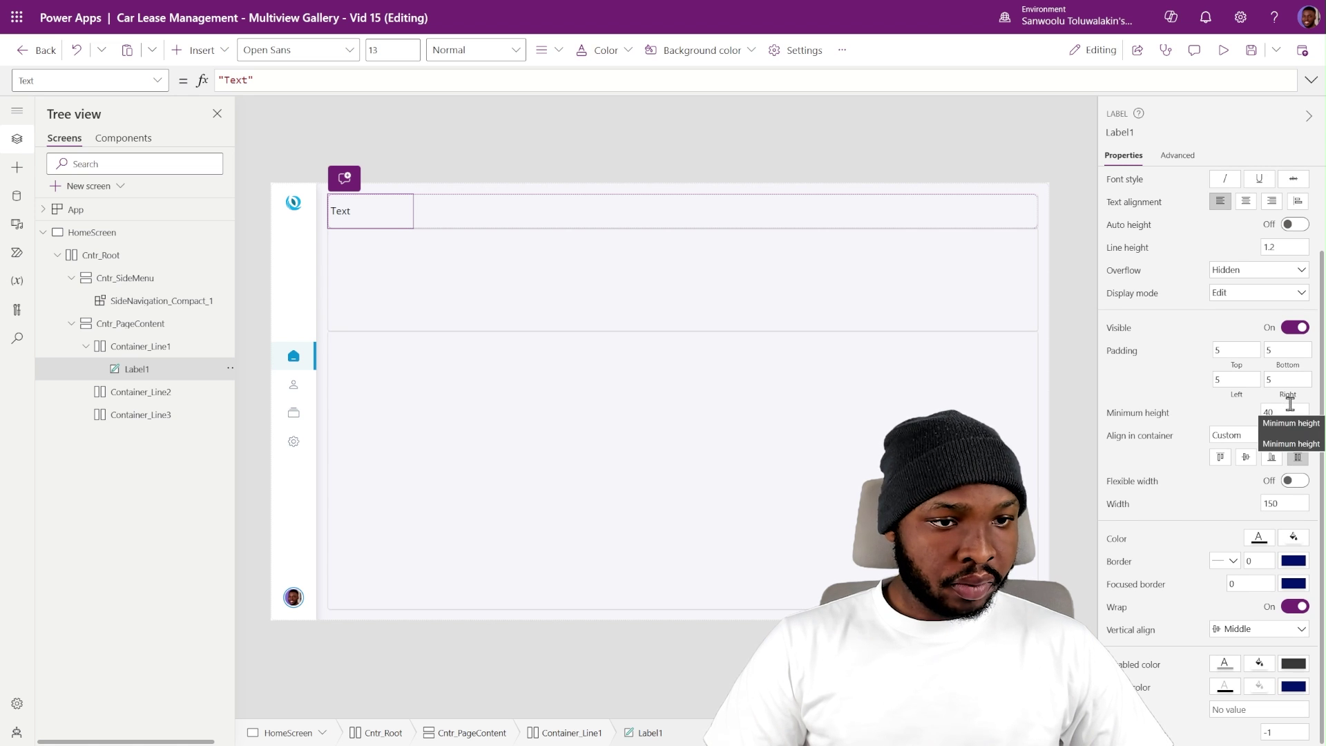
click(1160, 468)
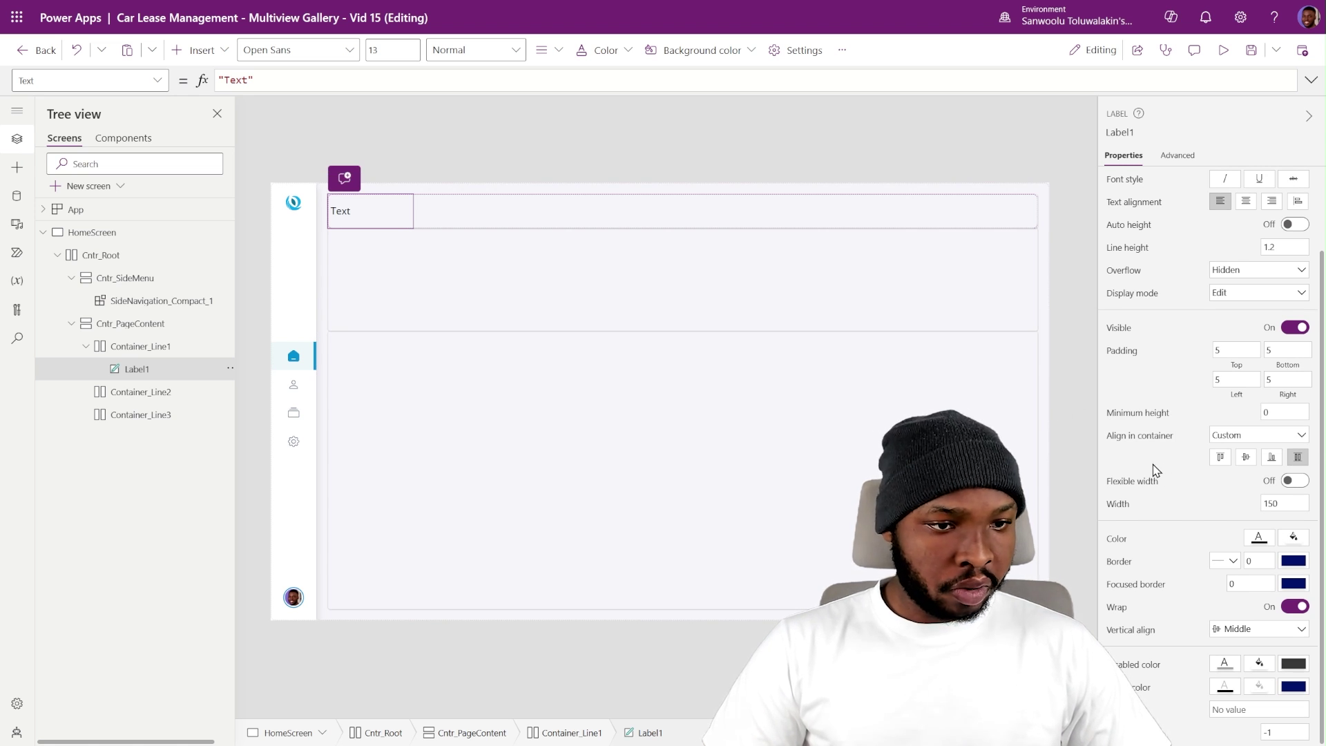
click(1288, 481)
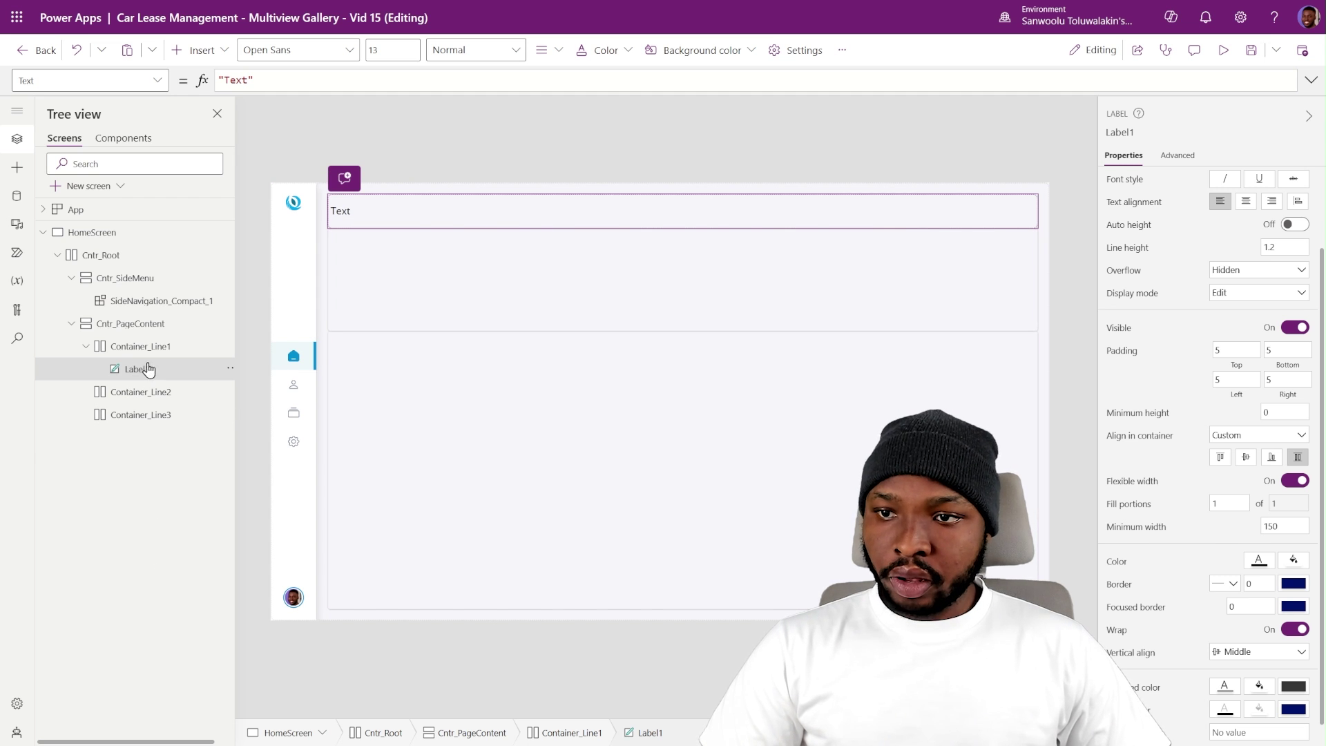
- Set the label's text to "Overview" and format it in Lato Black, size 15, Semibold
scroll(1235, 226, up, 3)
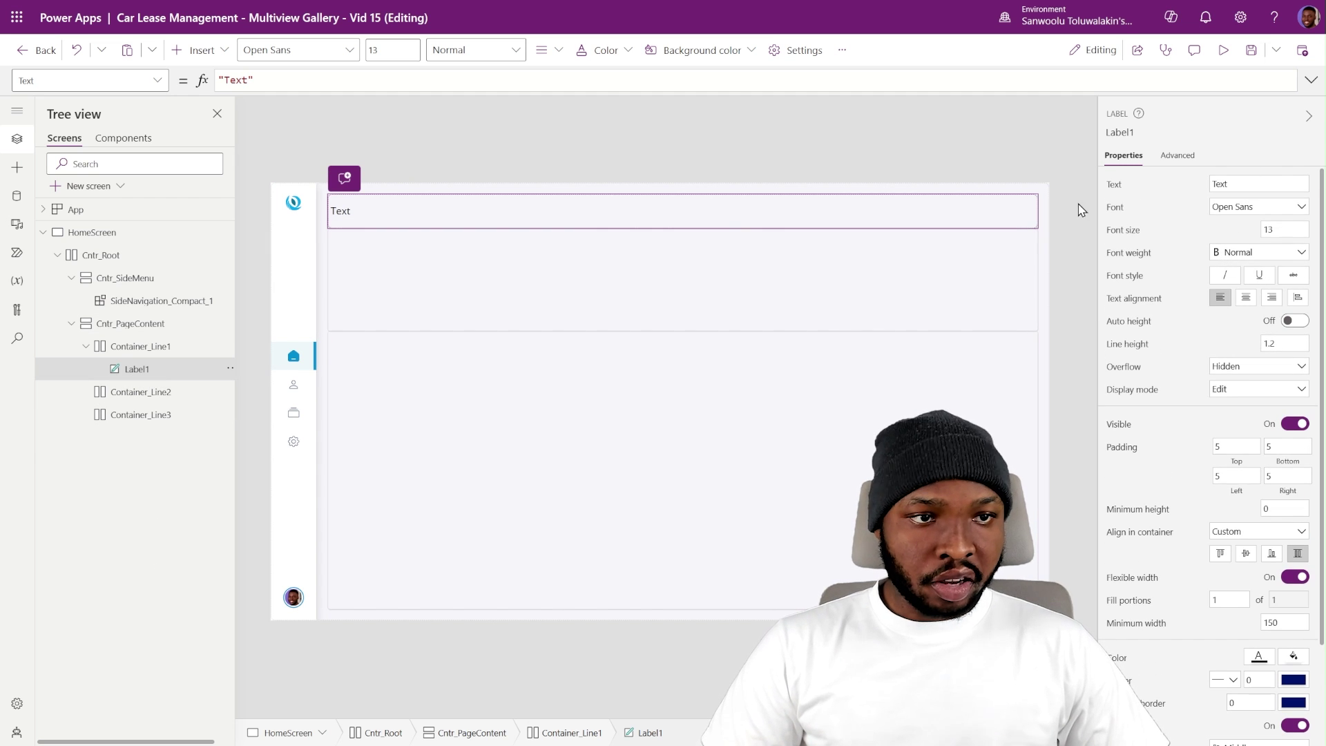
click(1216, 183)
text(Overview)
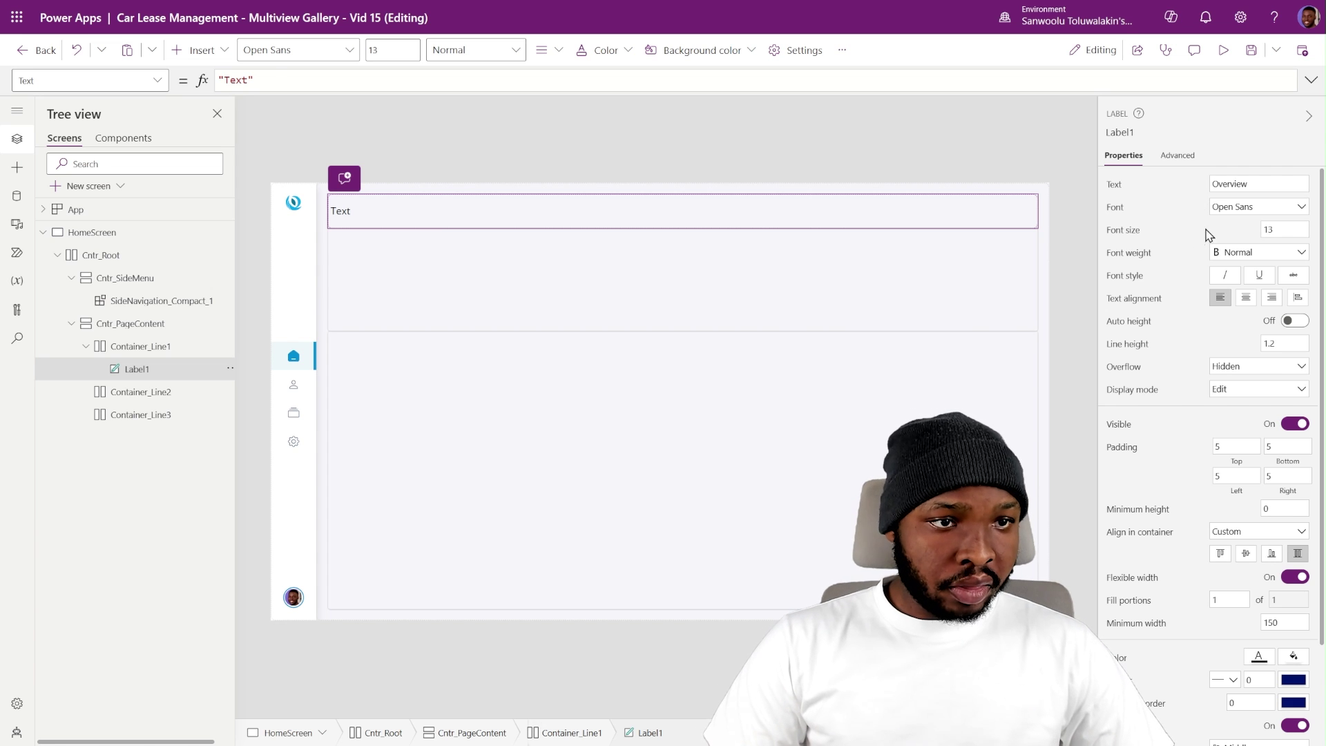
click(1246, 207)
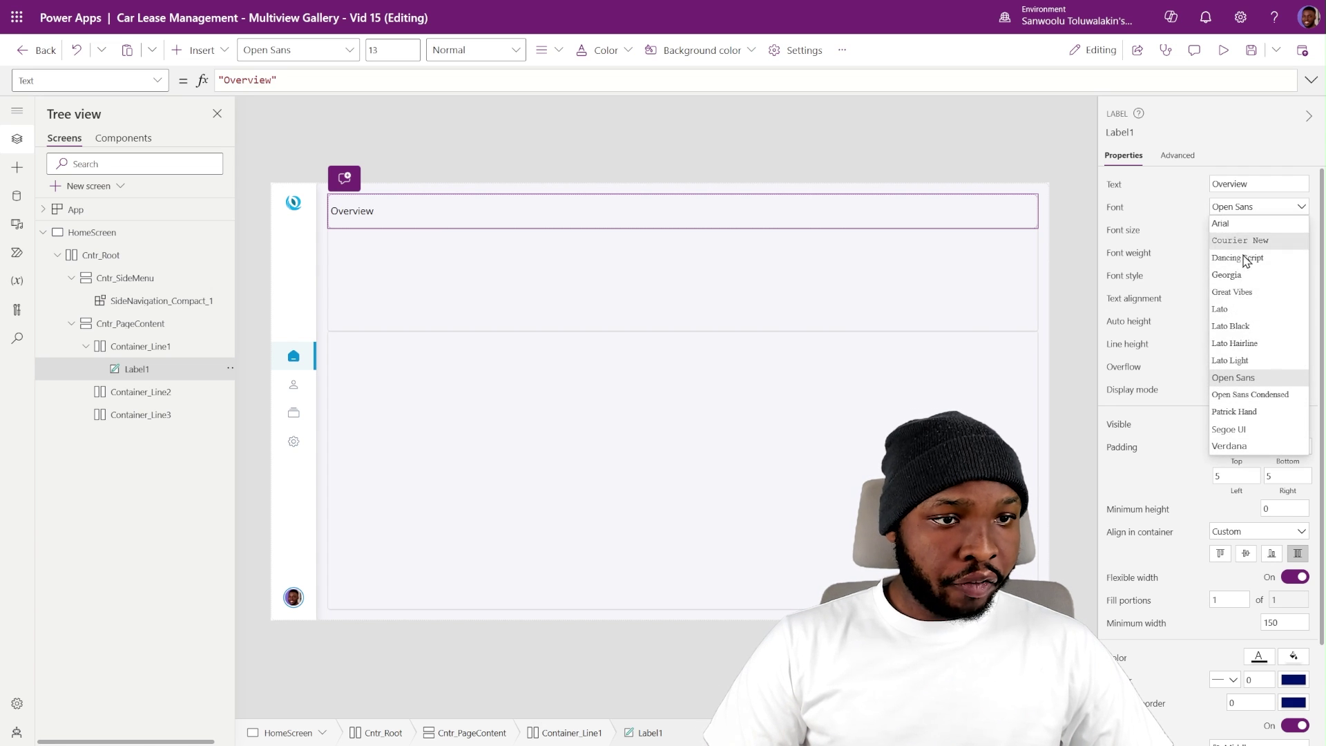
click(1236, 326)
key(Tab)
text(15)
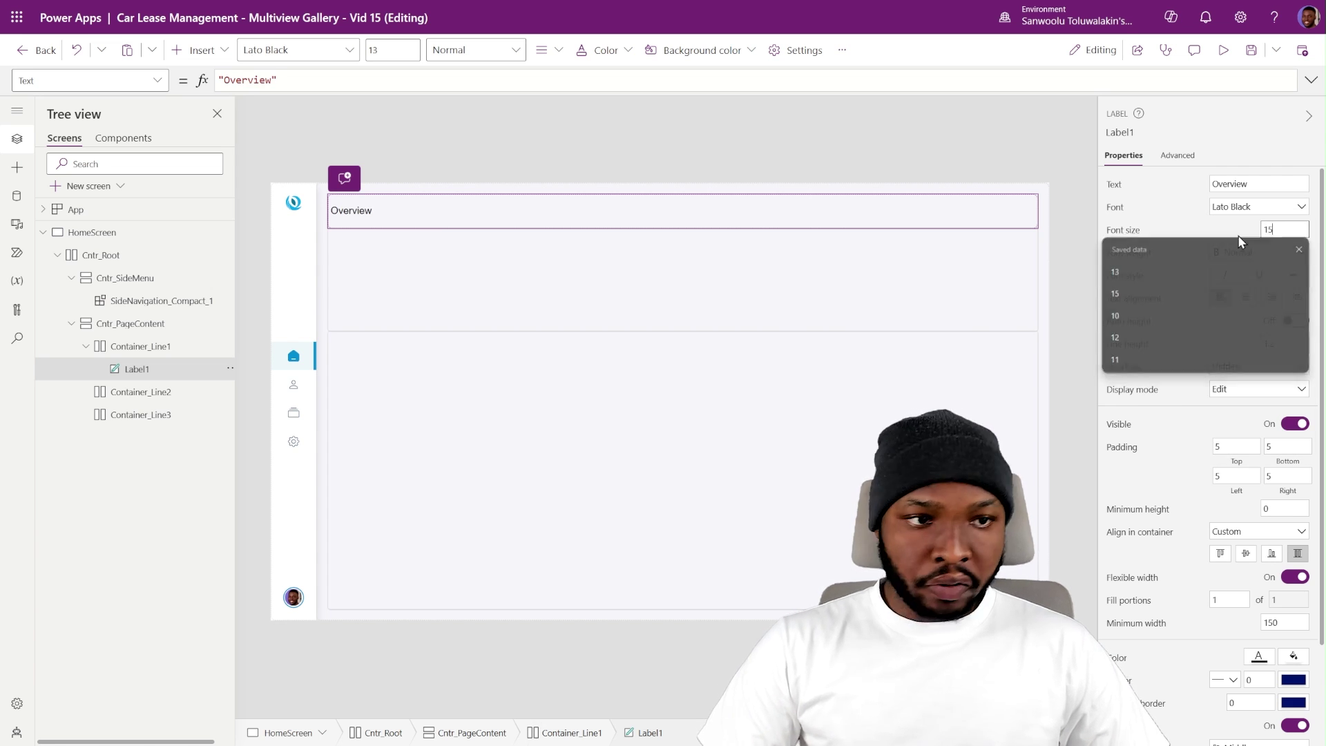
click(1243, 256)
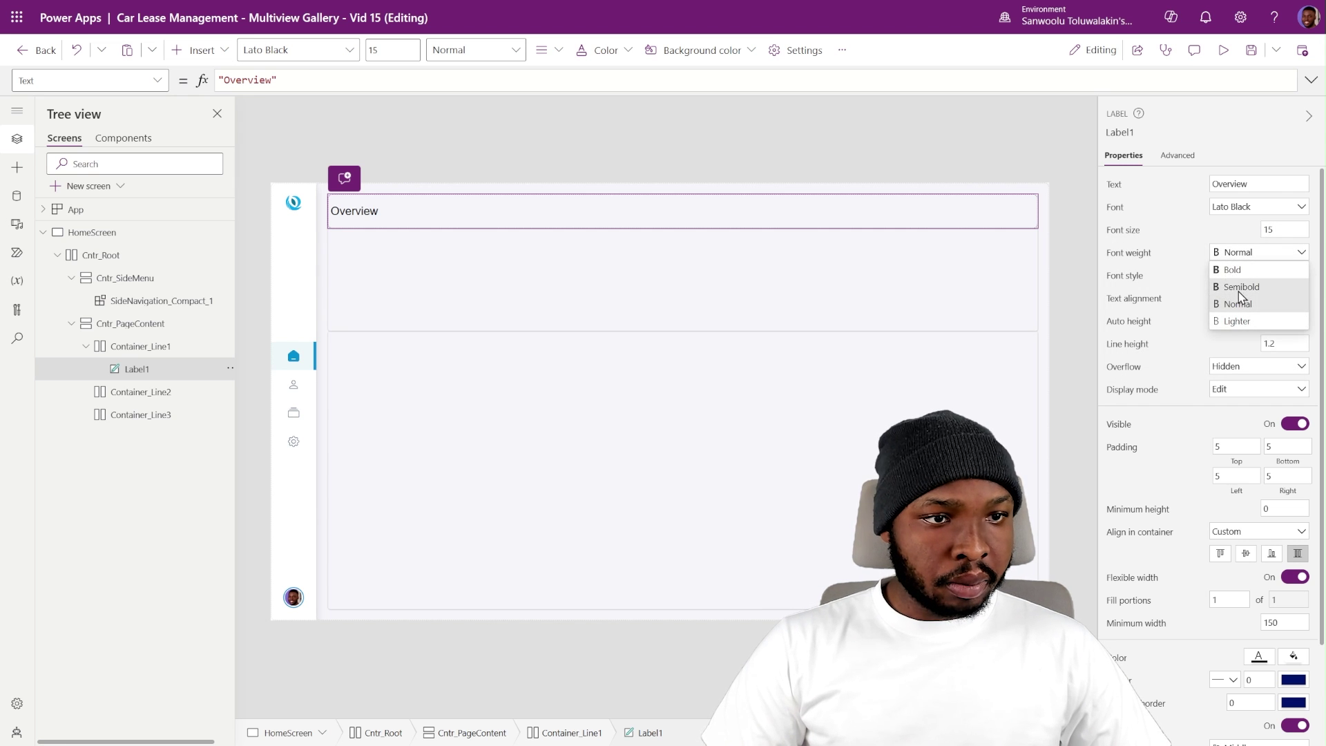
click(1236, 286)
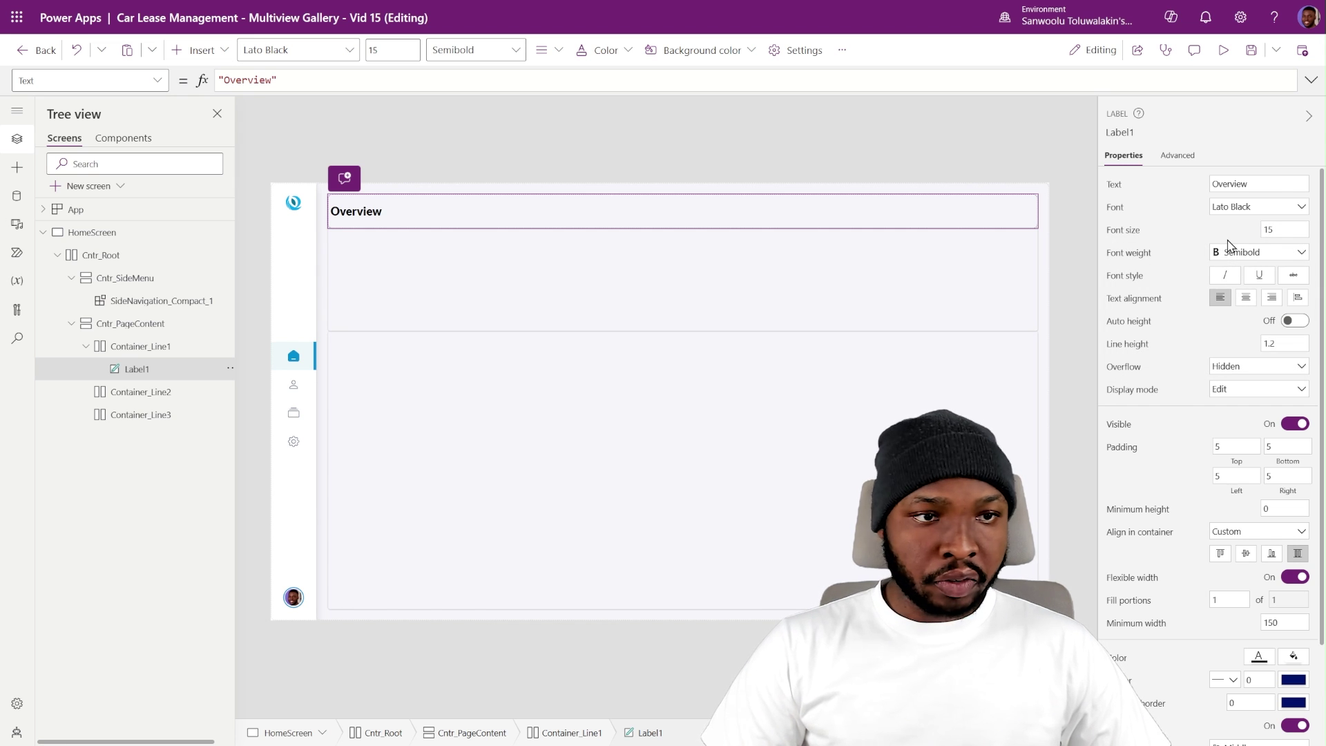
scroll(1230, 311, down, 1)
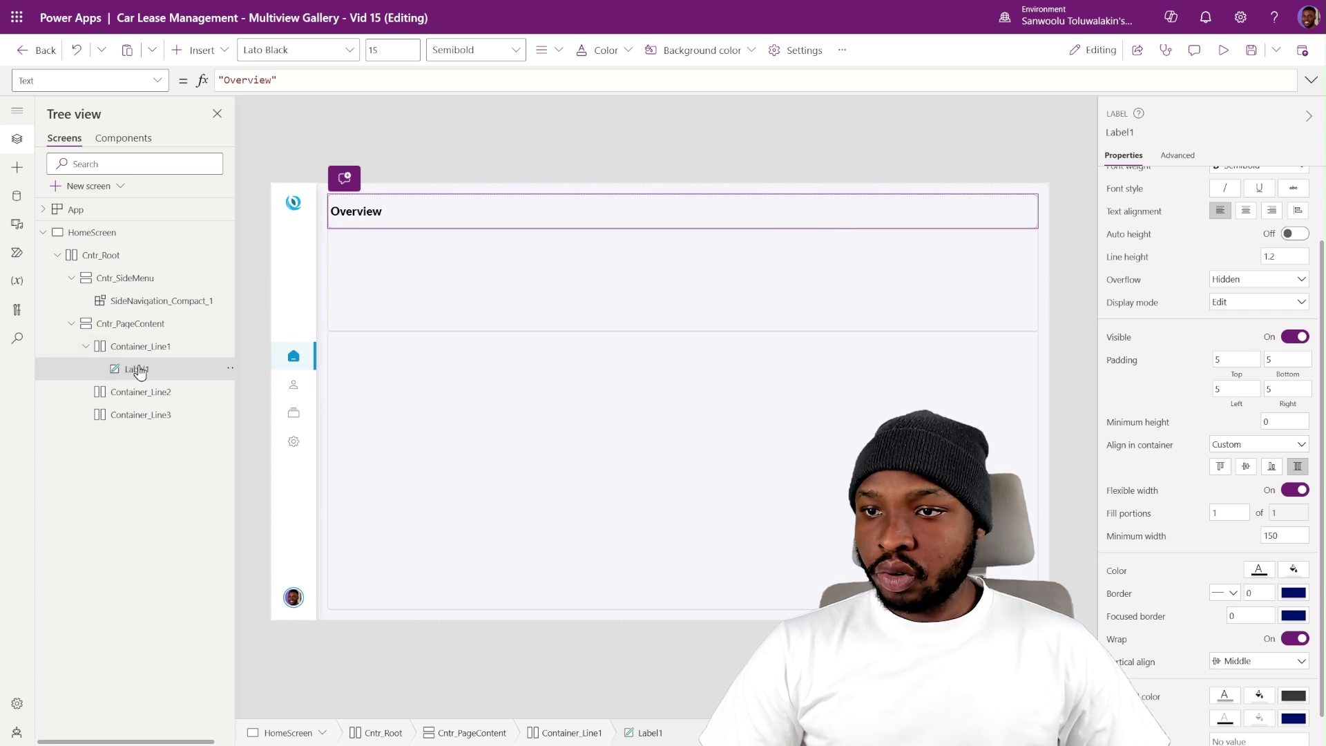
- Insert a horizontal container beside the Overview label, with minimum height 0 and fill portions 2
click(202, 49)
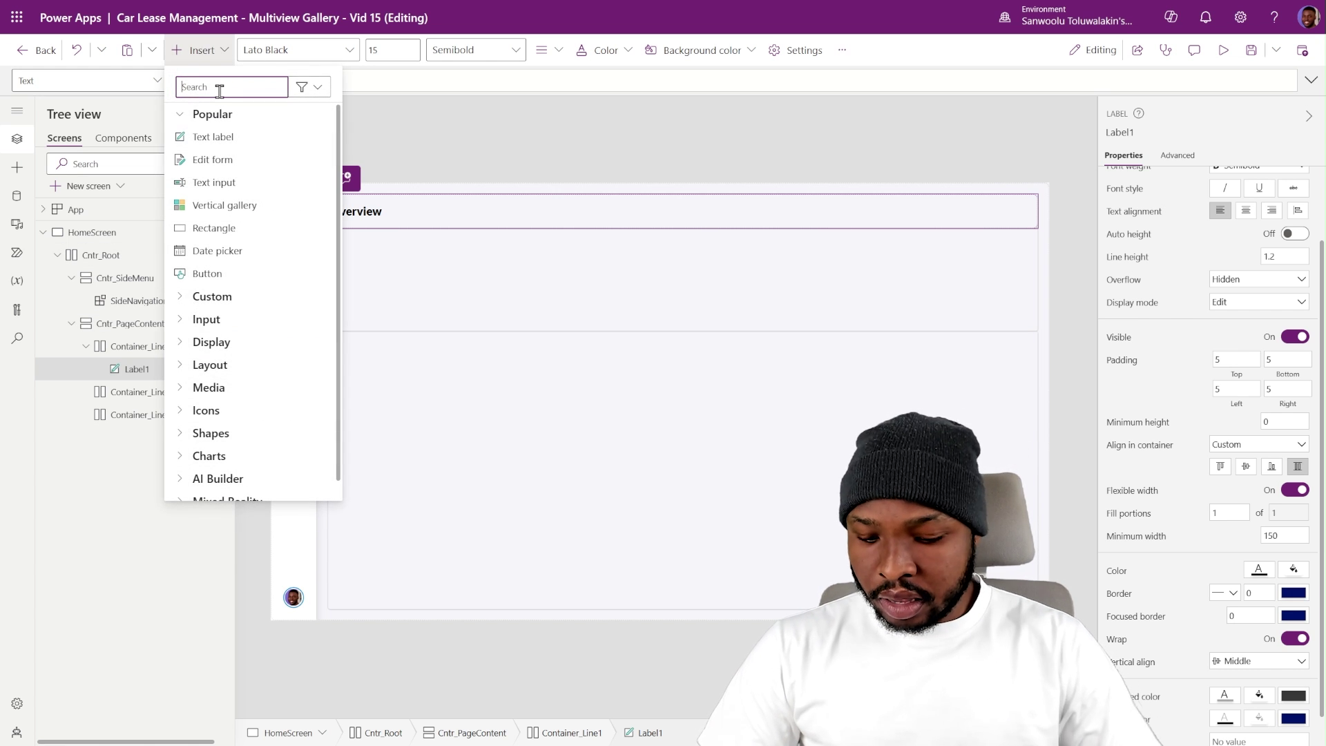
text(cont)
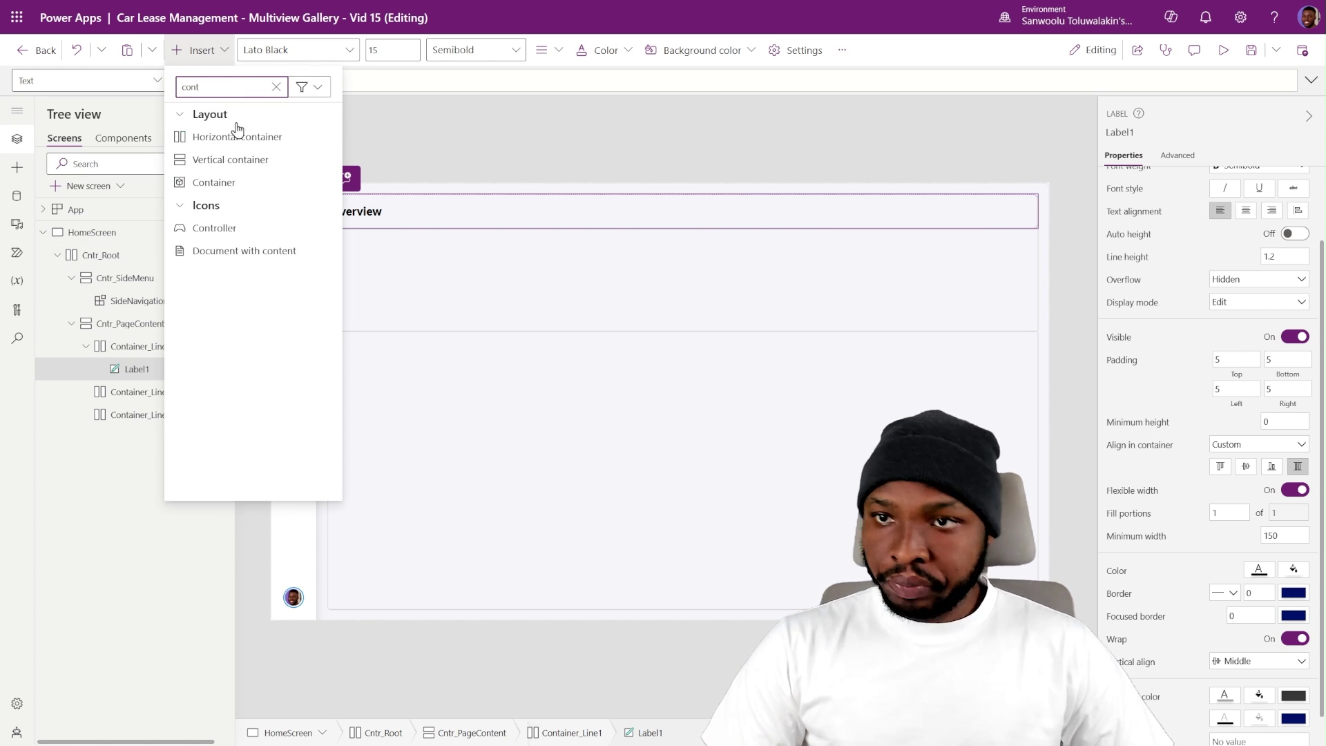
click(239, 137)
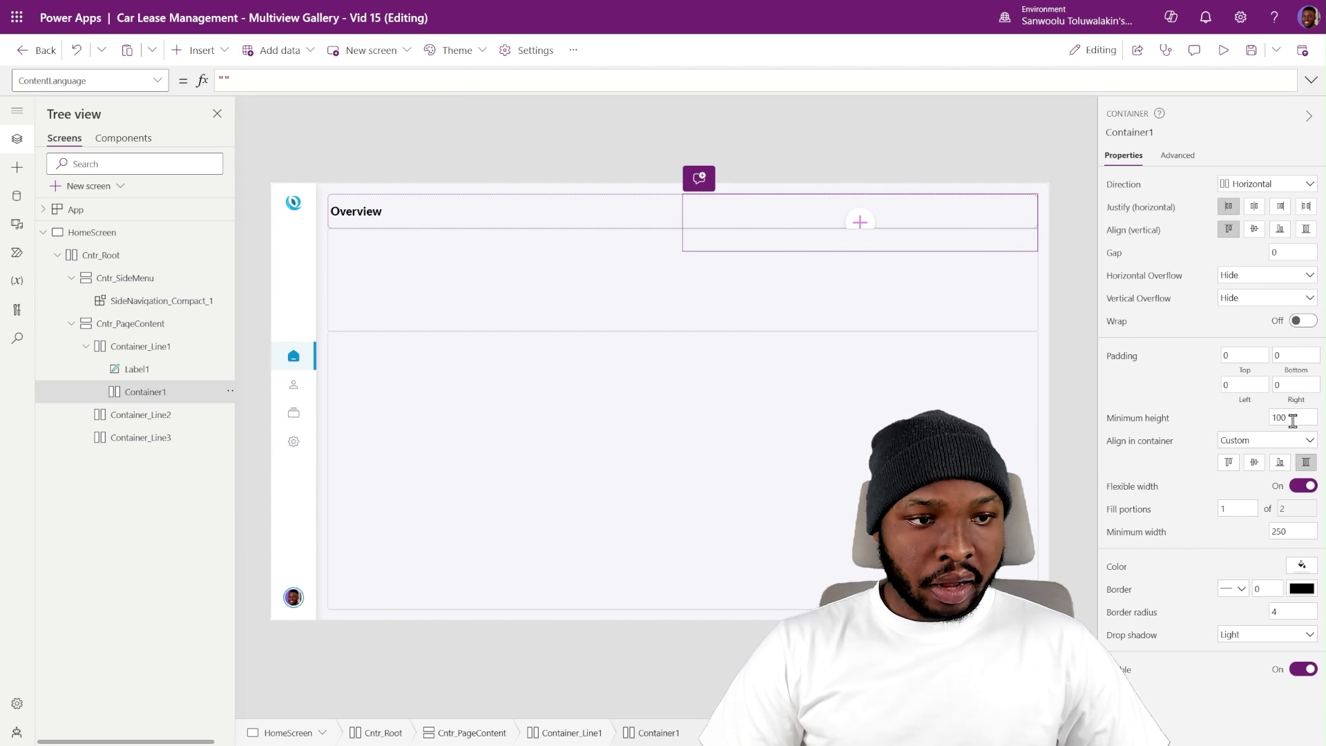
click(1305, 469)
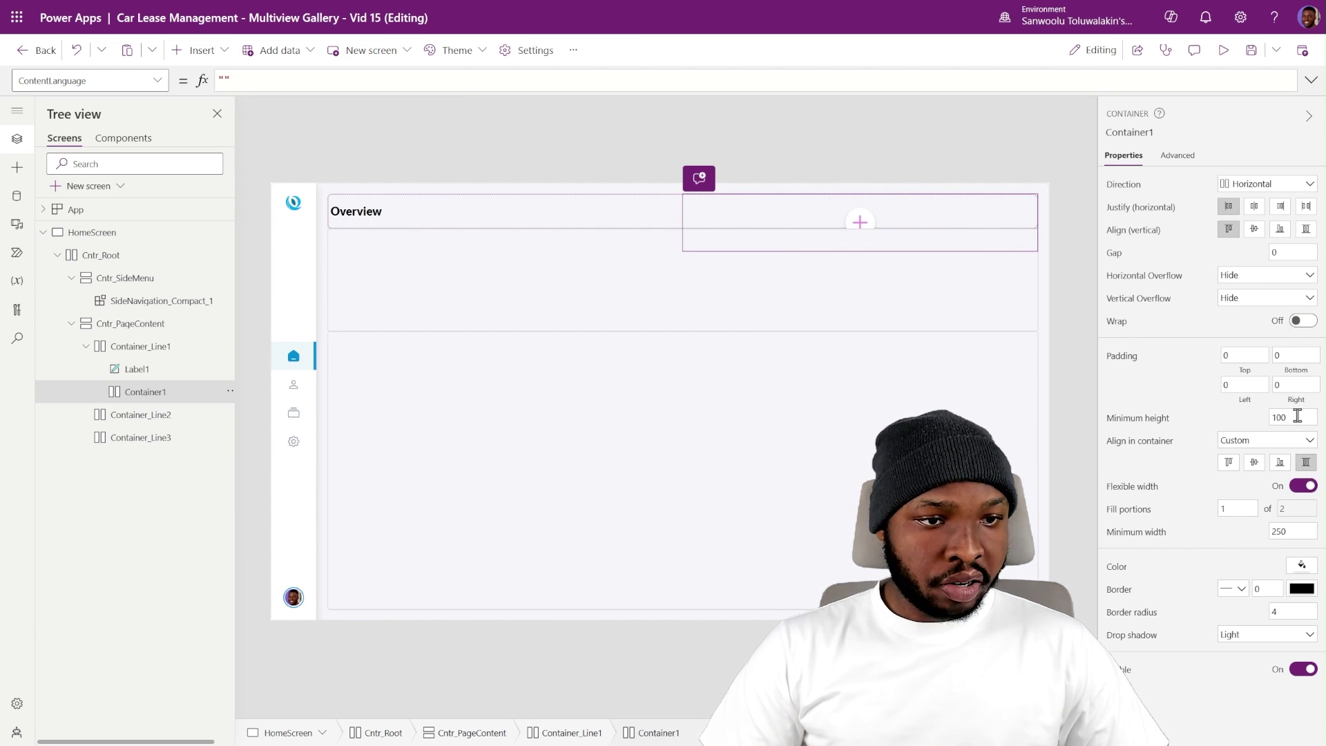
drag(1297, 416, 1226, 419)
text(0)
click(1209, 429)
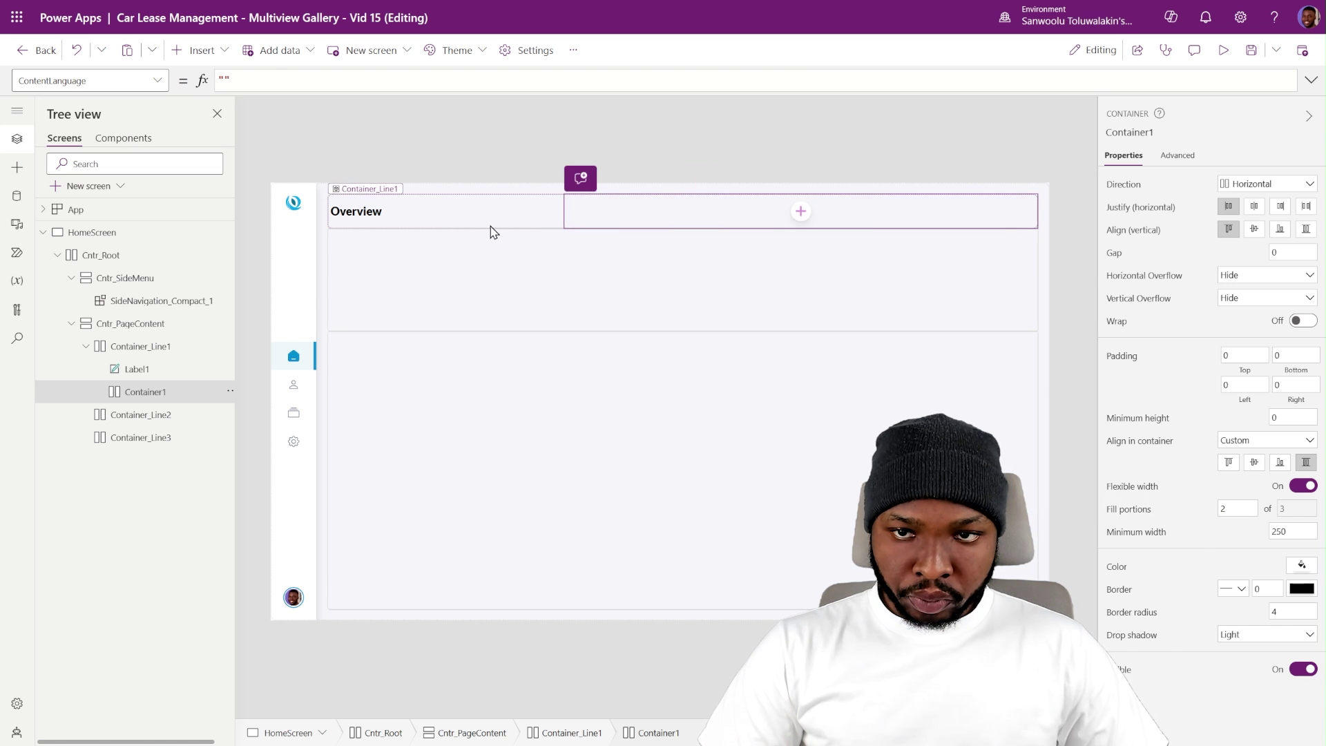
- Give Container1 a border radius of 0 and no drop shadow, and justify its content horizontally to the end
click(464, 215)
scroll(1199, 601, down, 2)
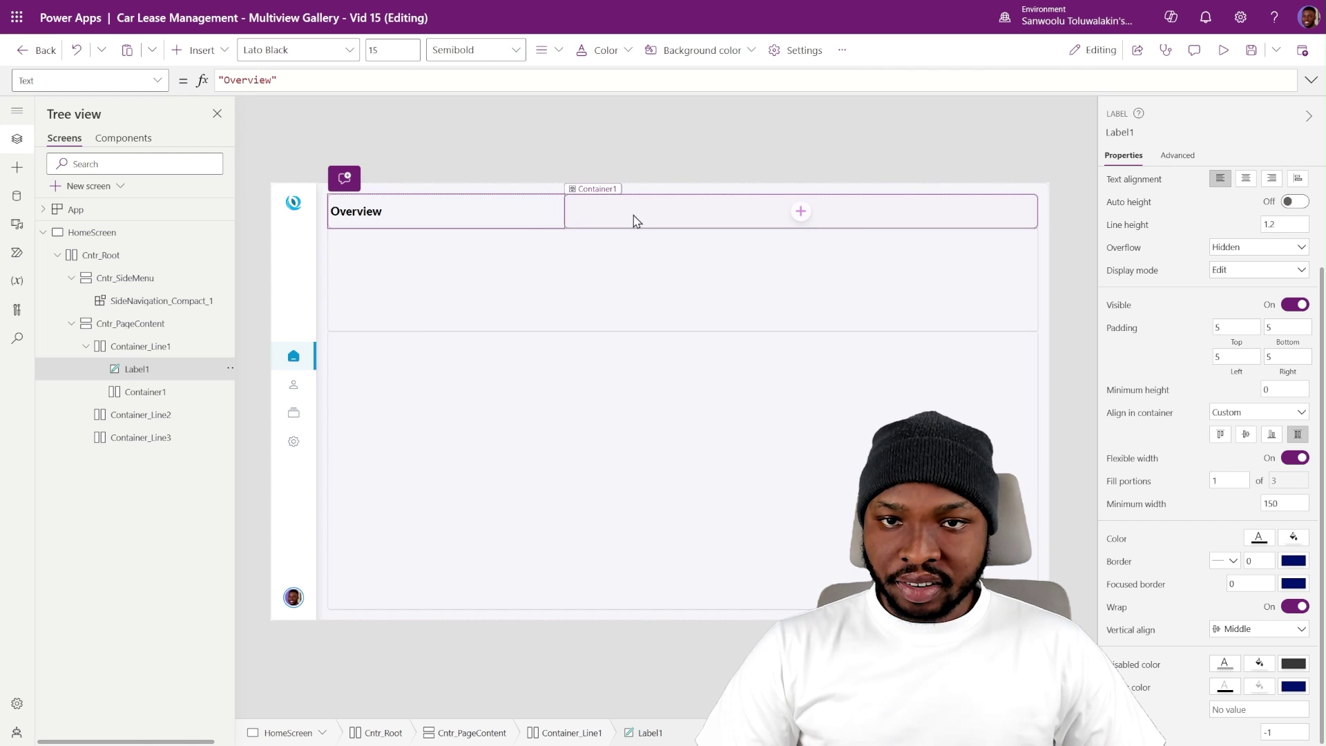
click(654, 213)
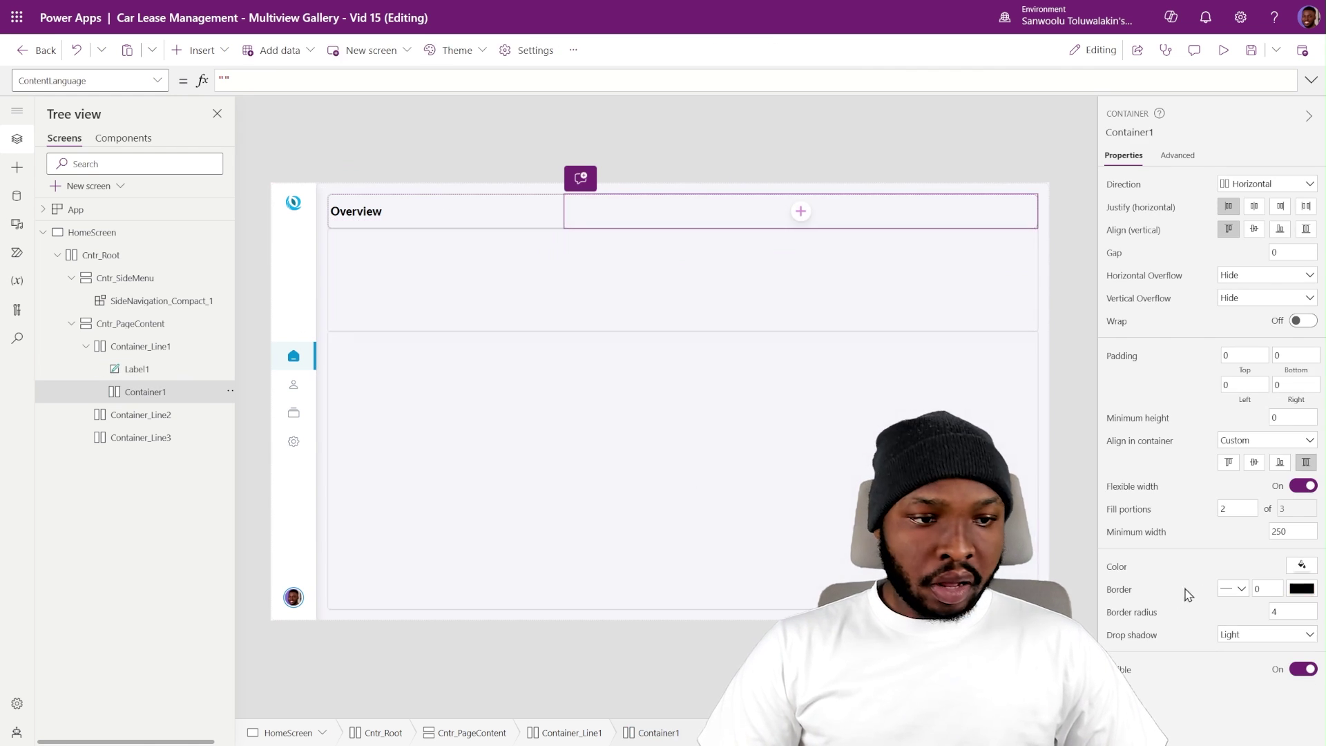
text(0)
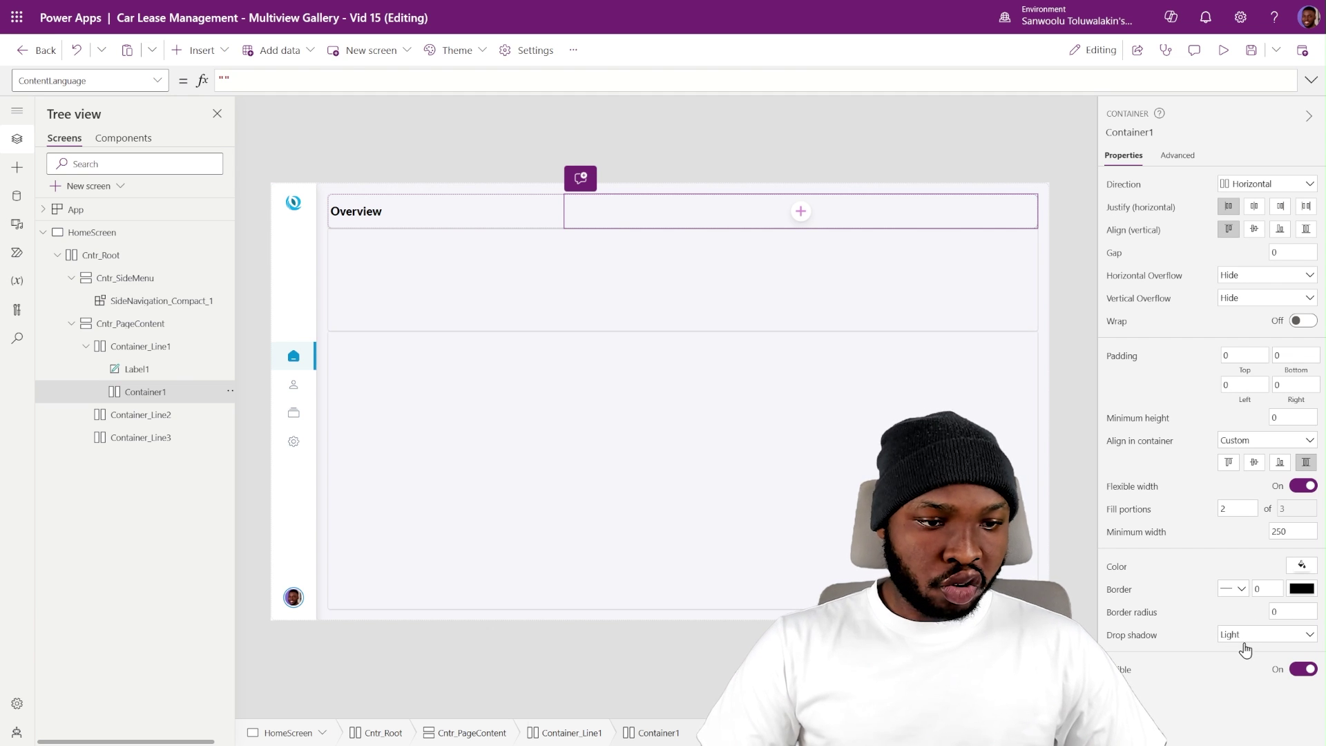
click(1243, 636)
click(1243, 521)
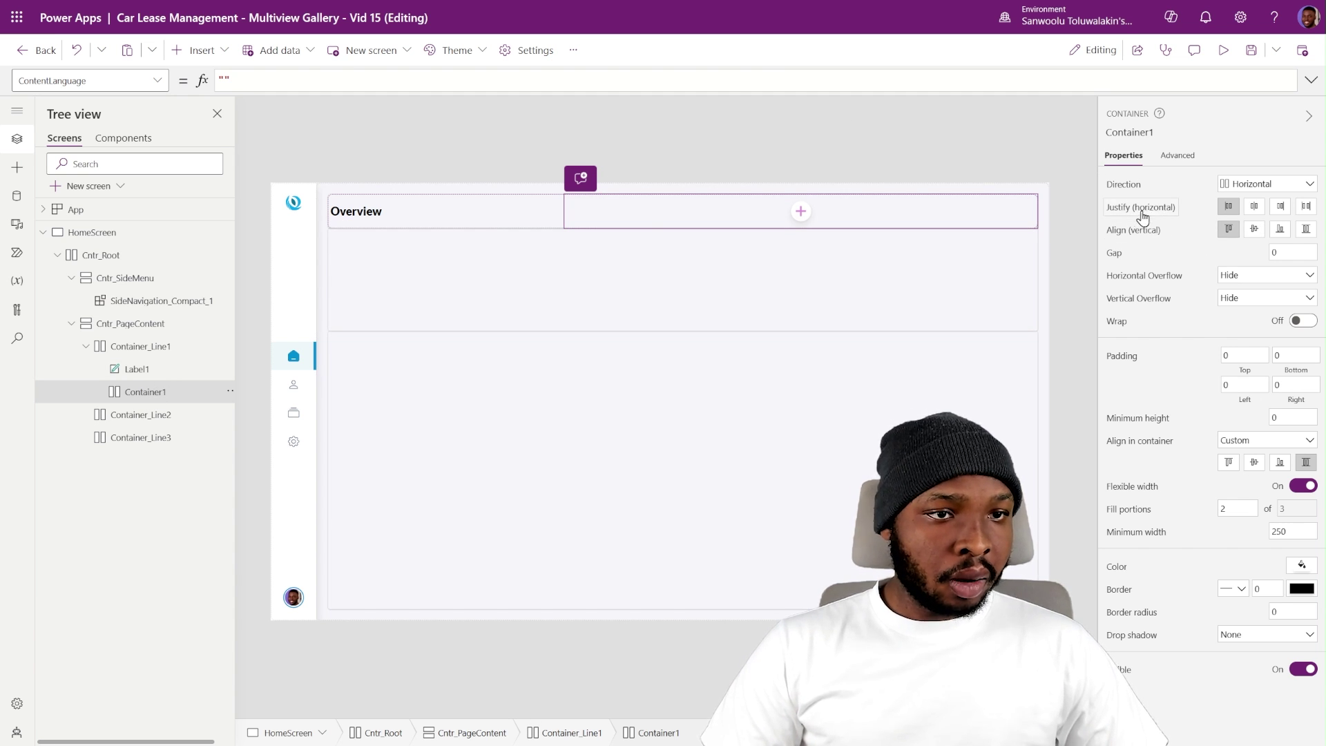
click(1281, 208)
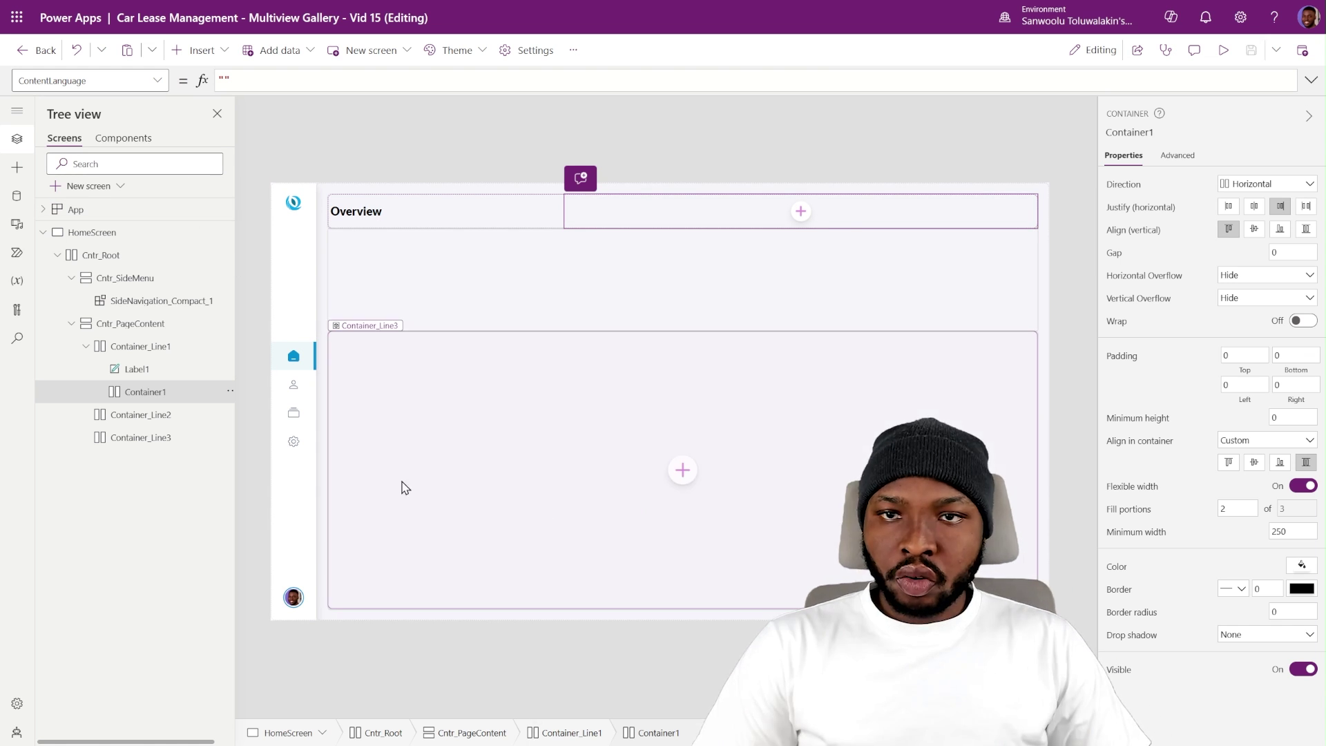
- Insert a plain, non-layout container inside Container1
click(201, 49)
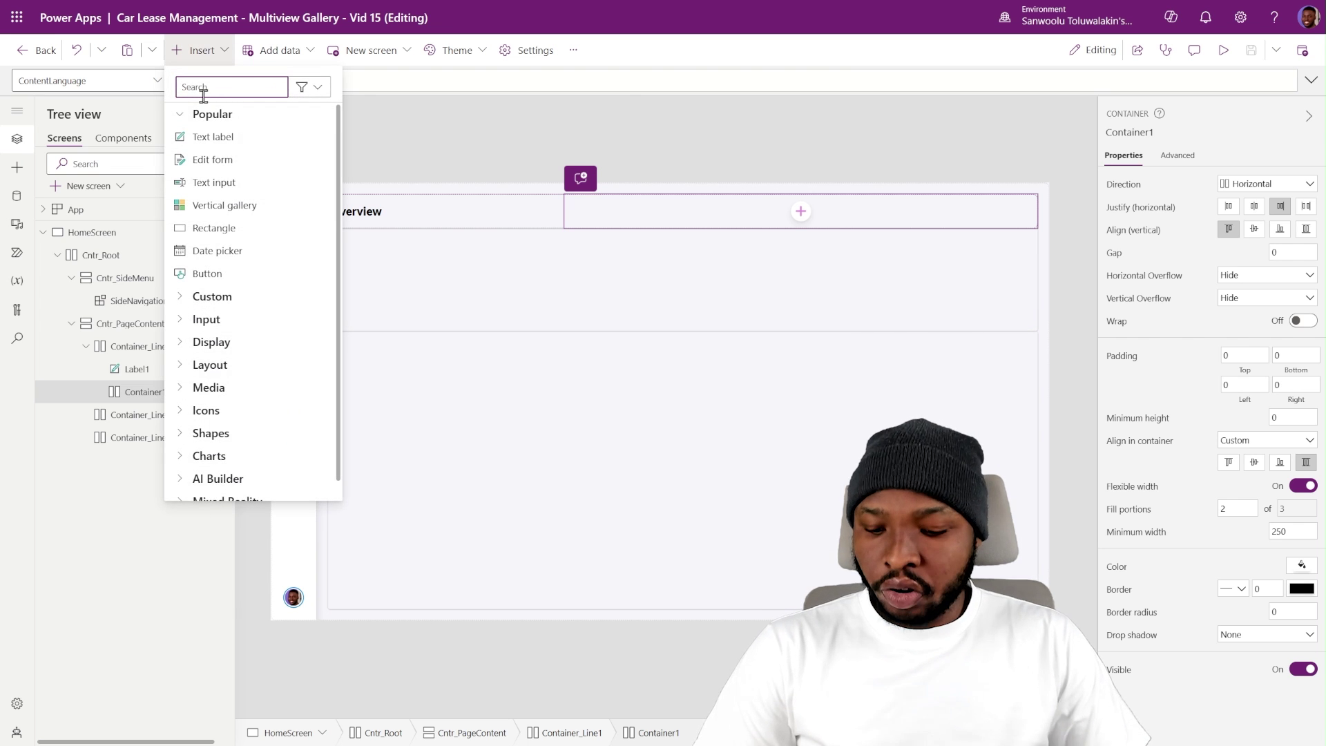
text(cont)
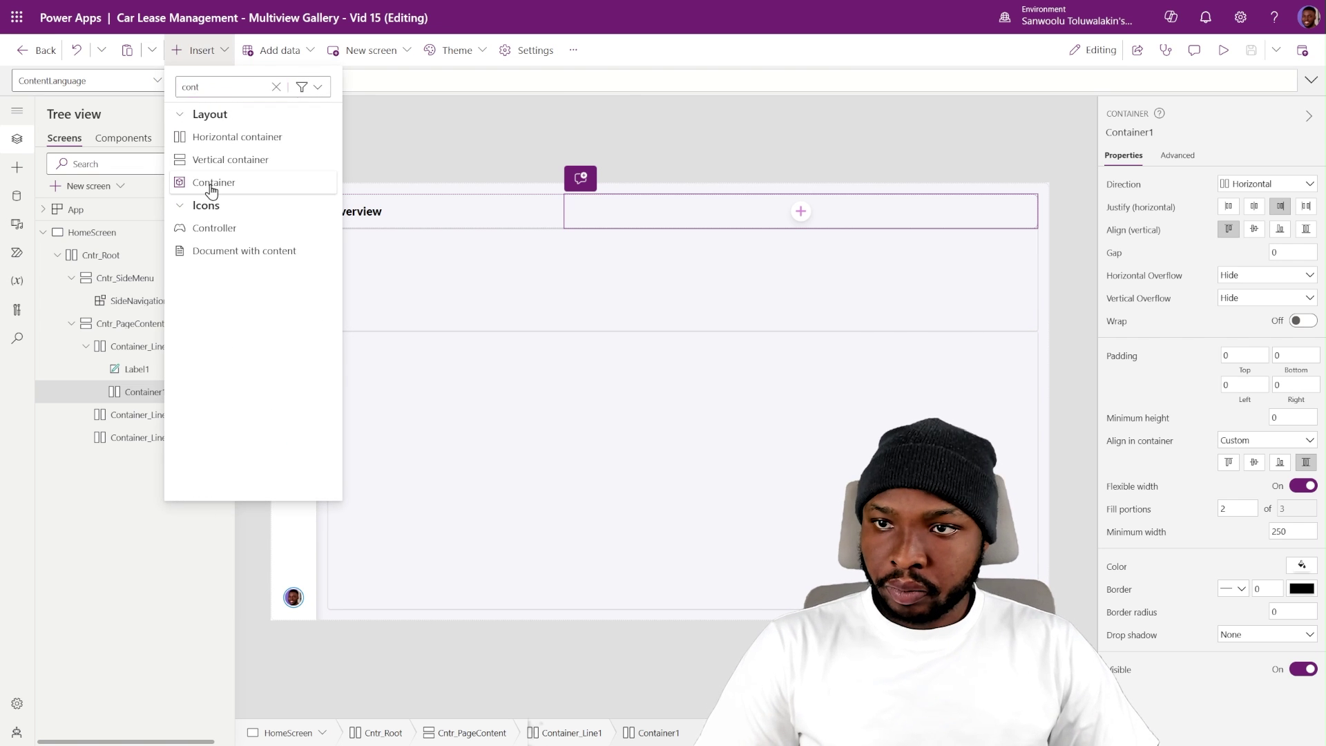
click(211, 183)
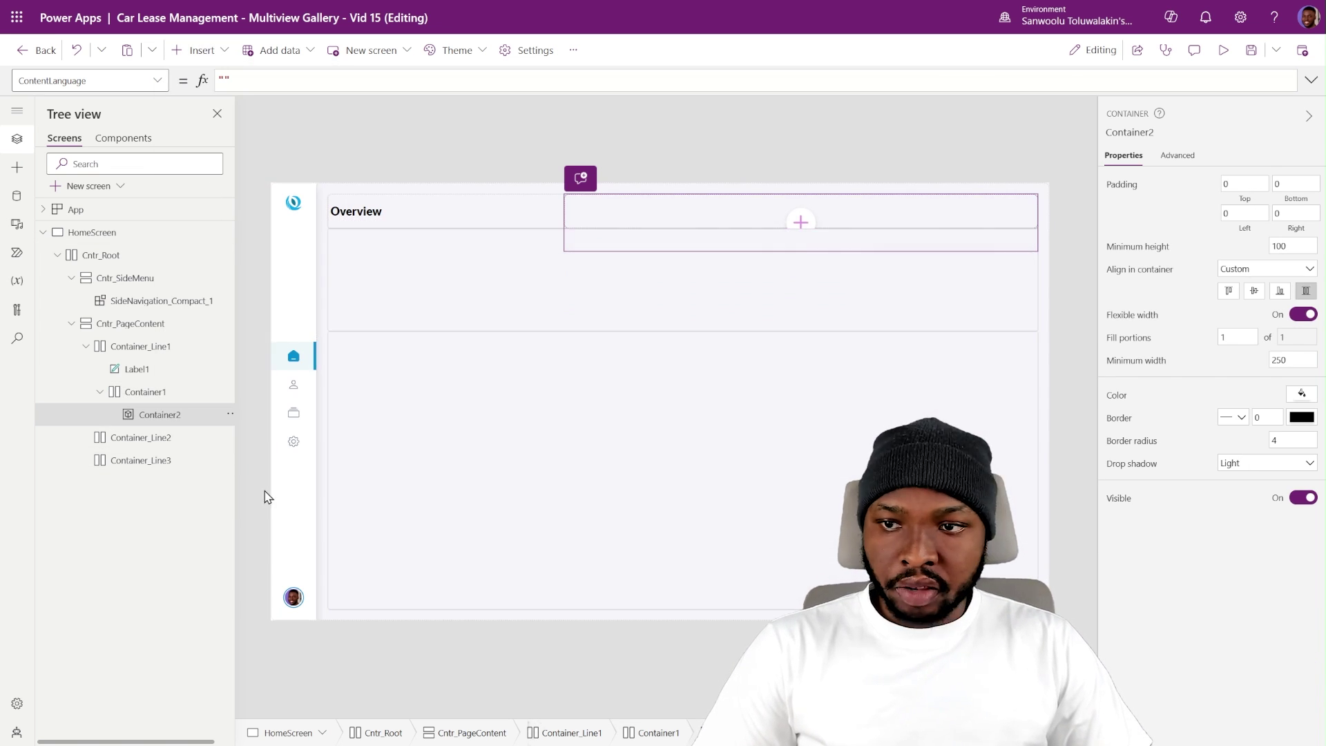
- Center Container2 vertically in its parent and give it a height of 35 and a fixed width of 200
click(1254, 290)
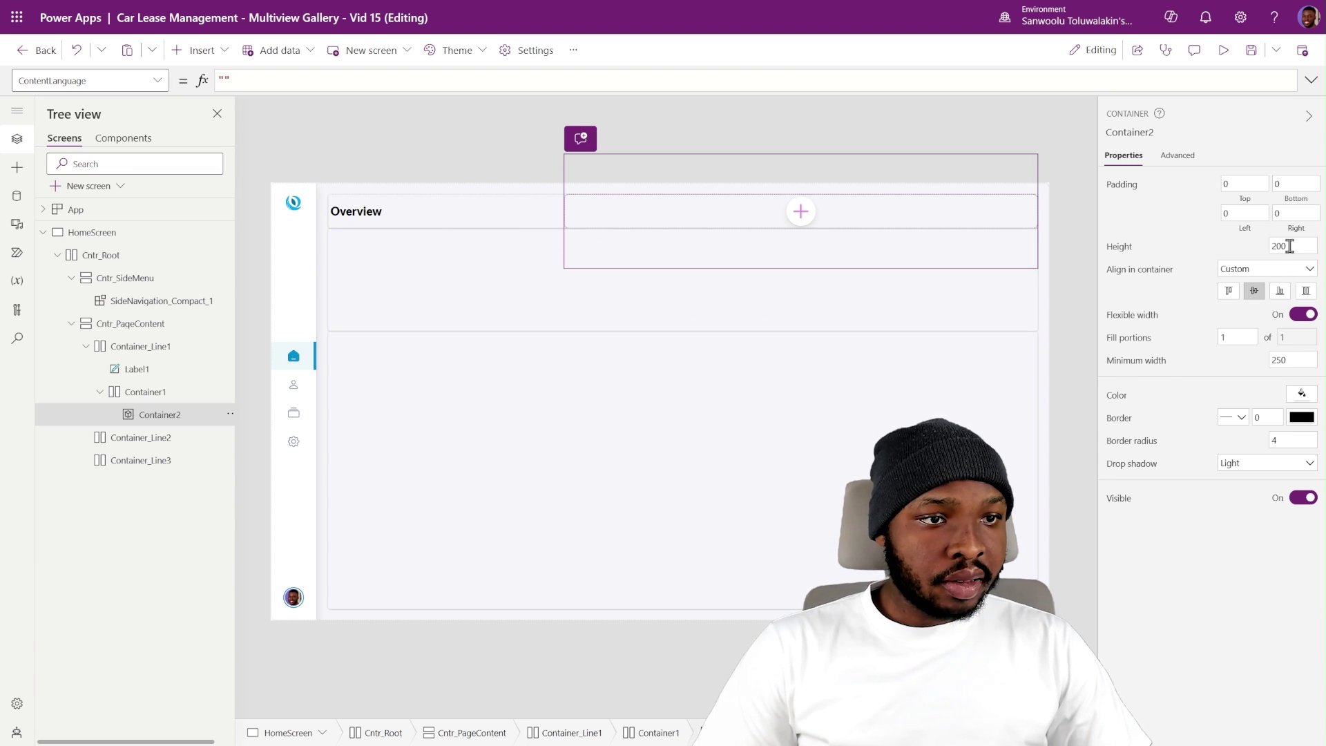
text(35)
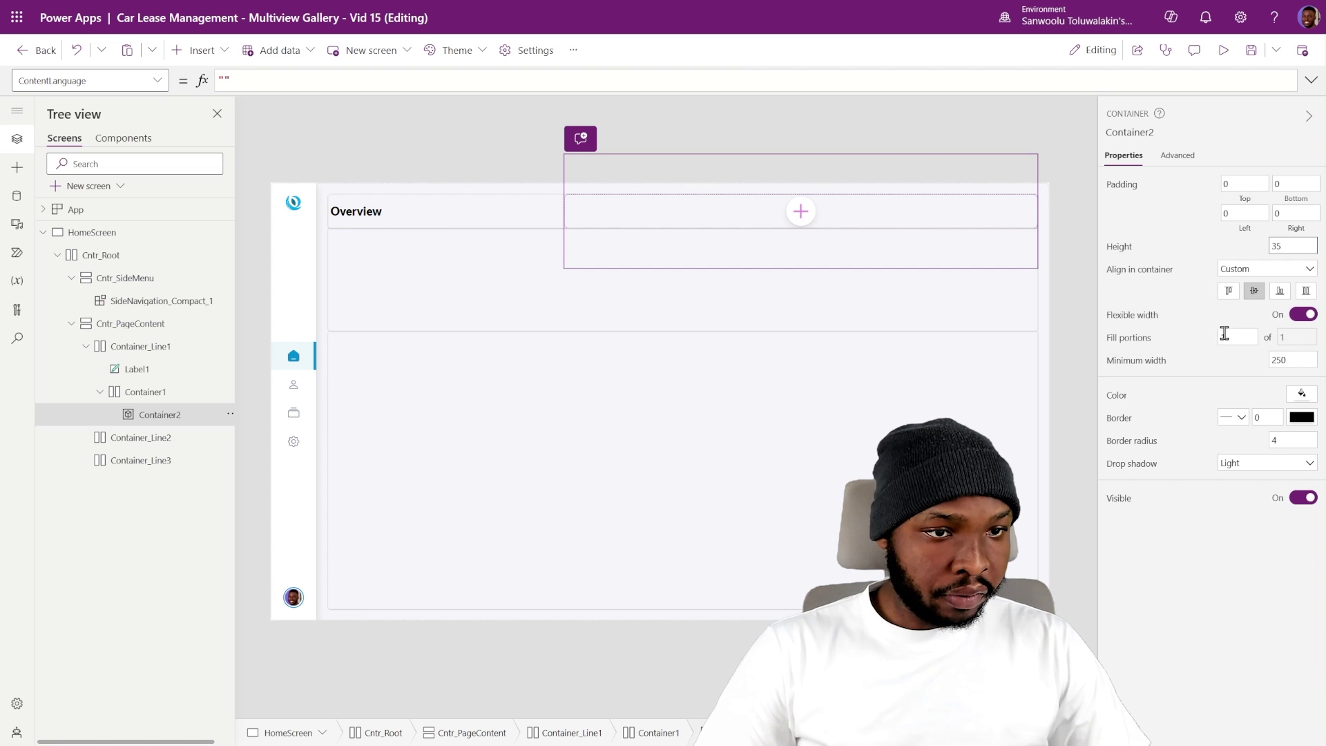
click(1224, 333)
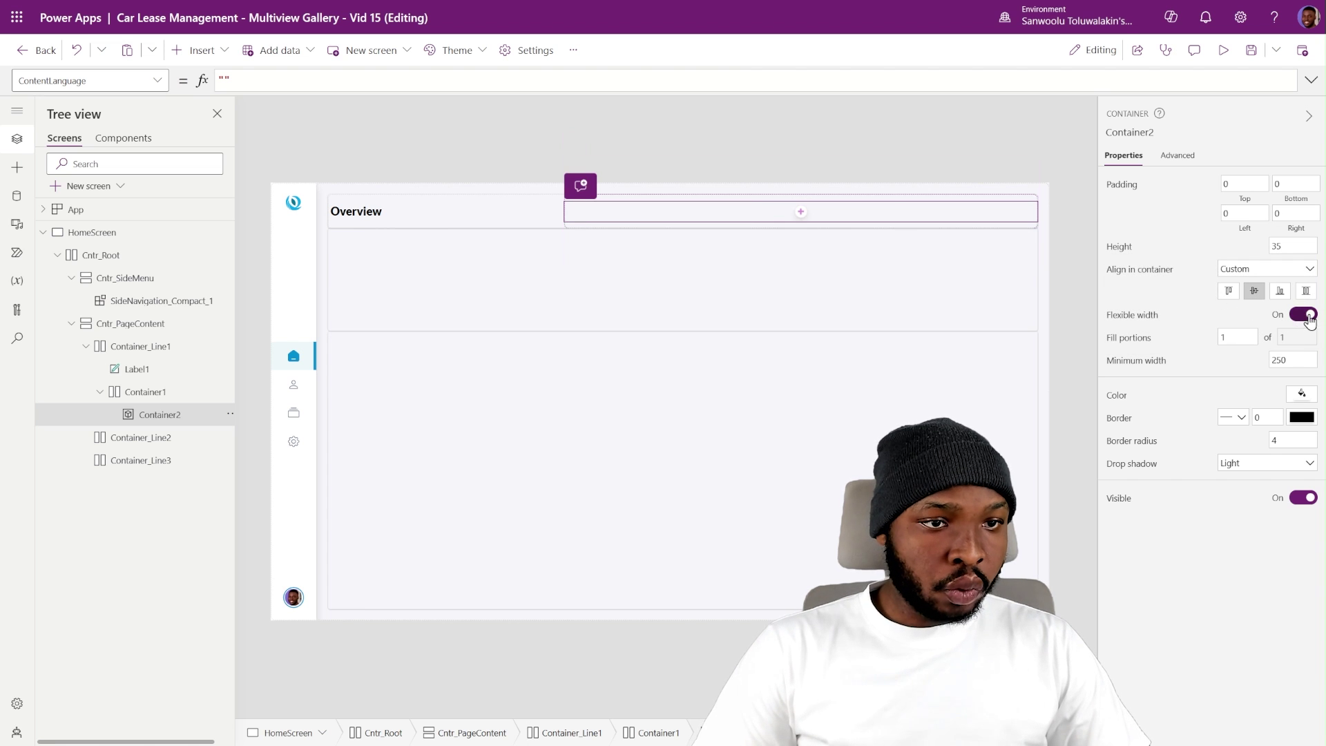
click(1302, 315)
click(1273, 335)
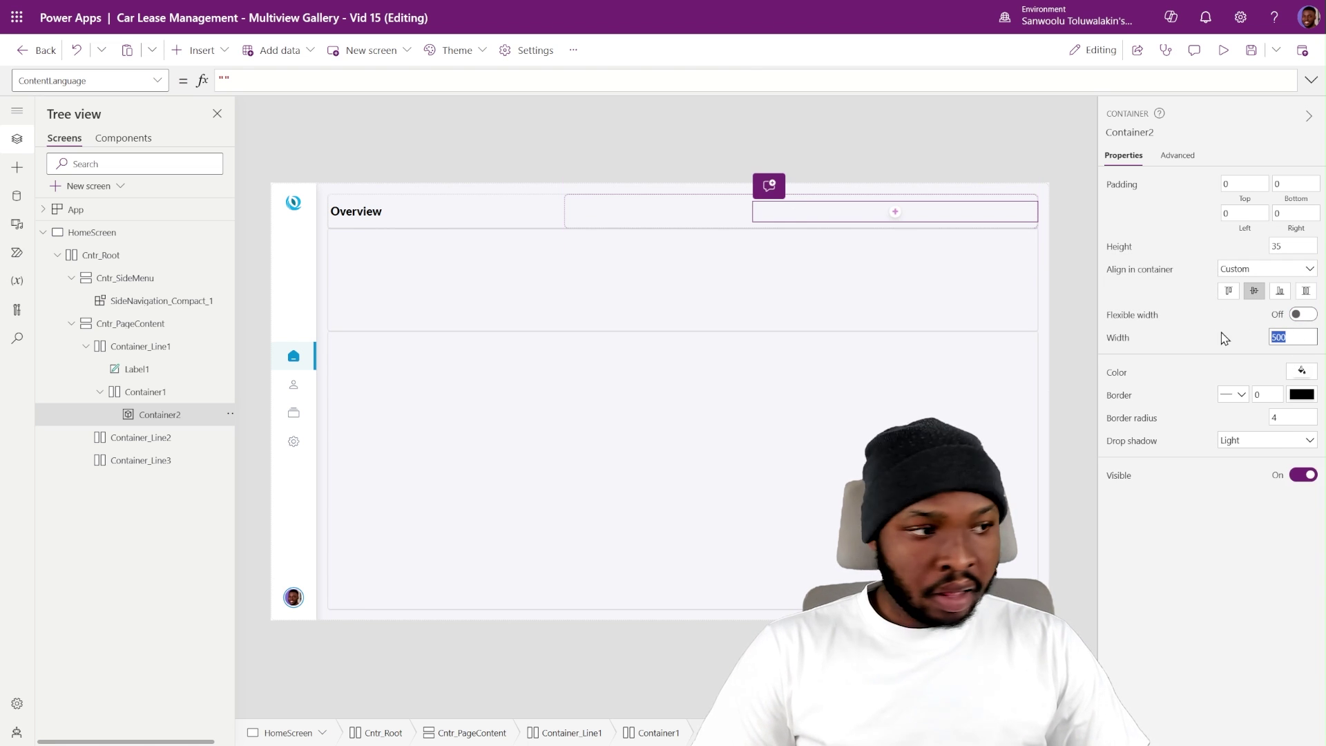
text(200)
click(1221, 338)
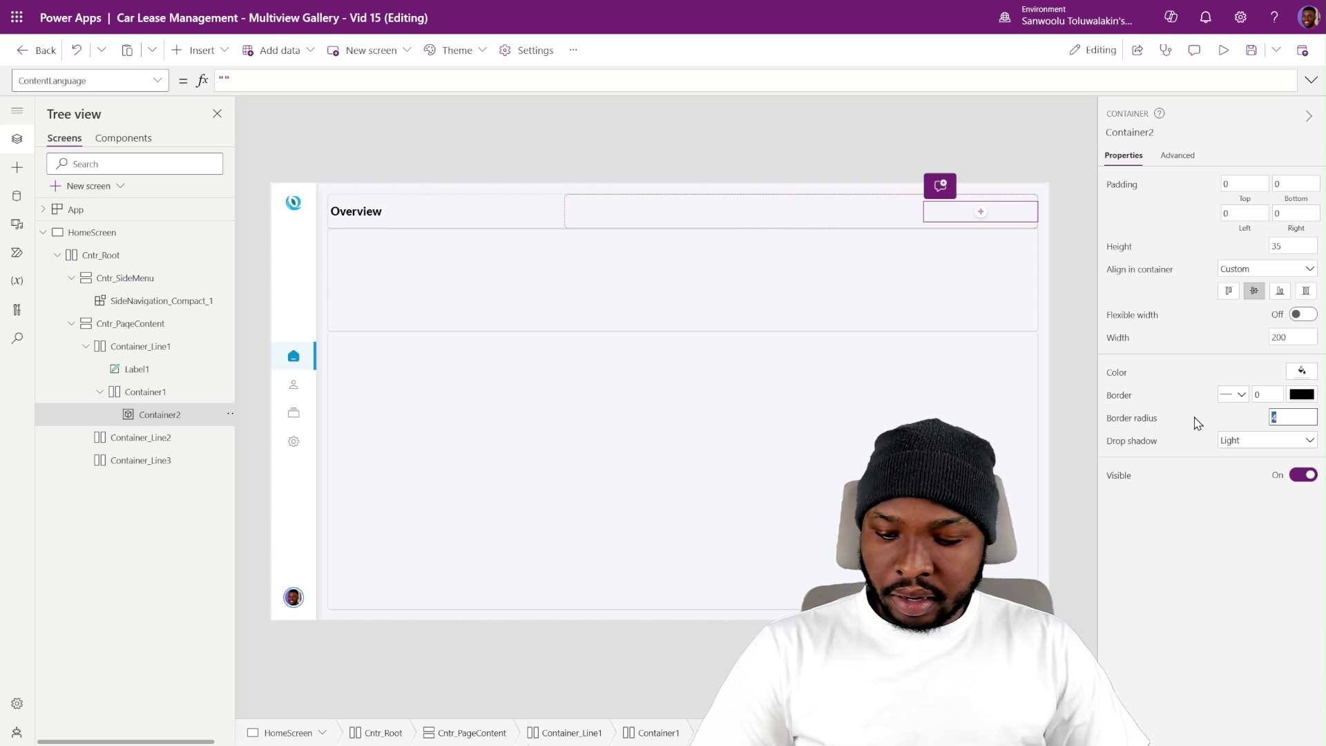
- Give Container2 a border radius of 10 and remove its drop shadow
text(10)
click(1263, 446)
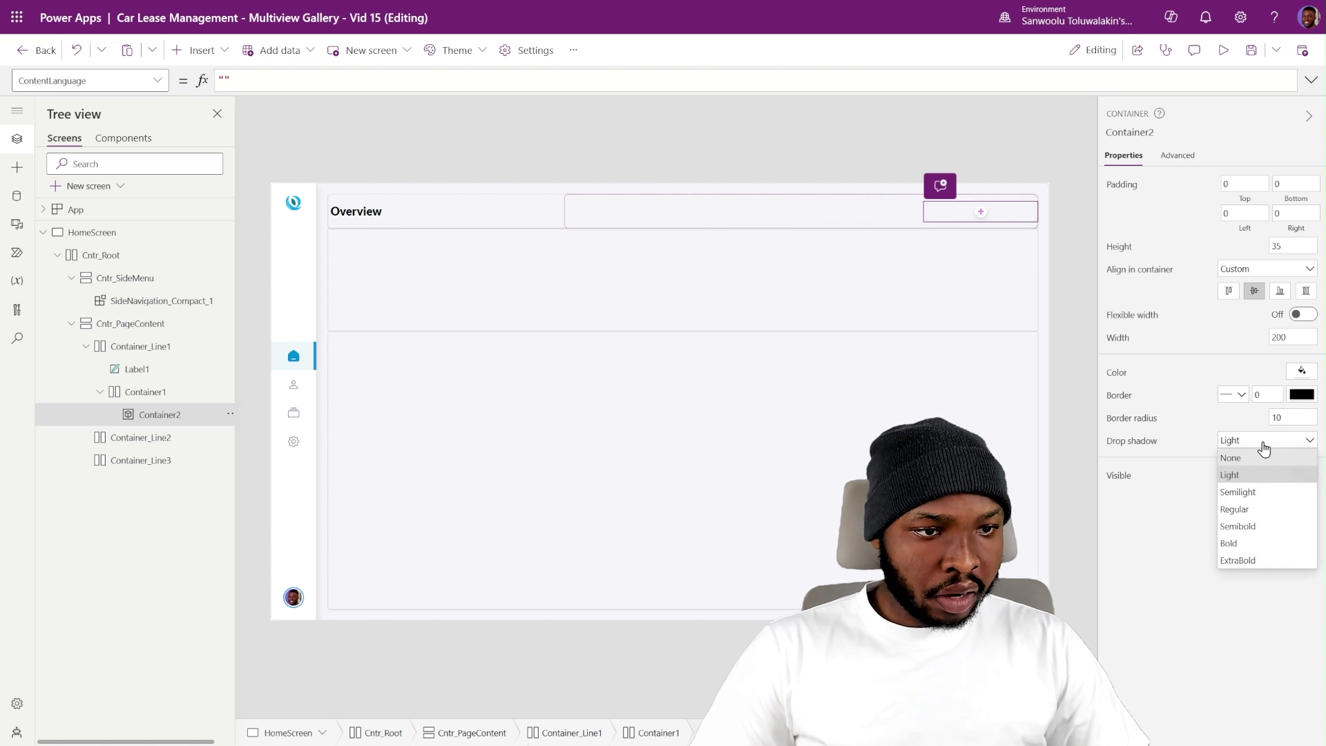
click(1236, 458)
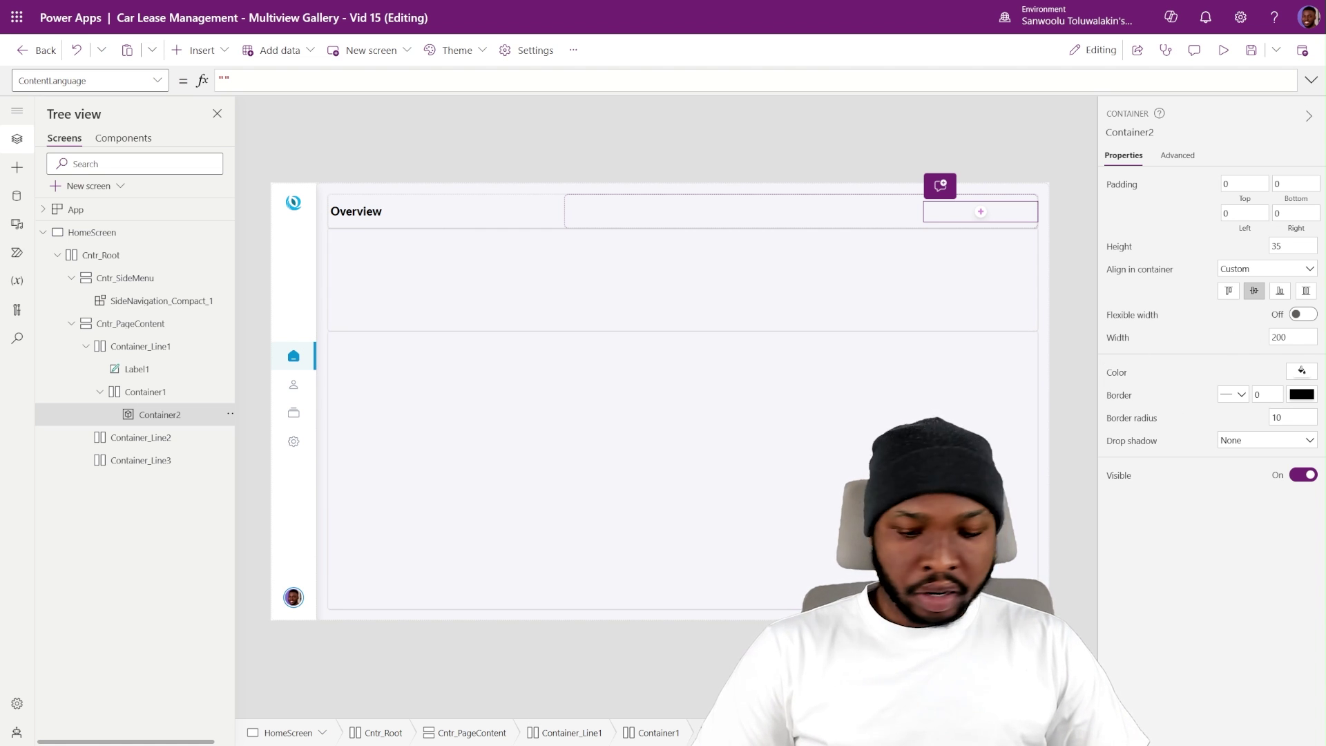
- Set Container2's fill colour to CustomTheme.SecondaryColor
click(1251, 292)
click(1111, 373)
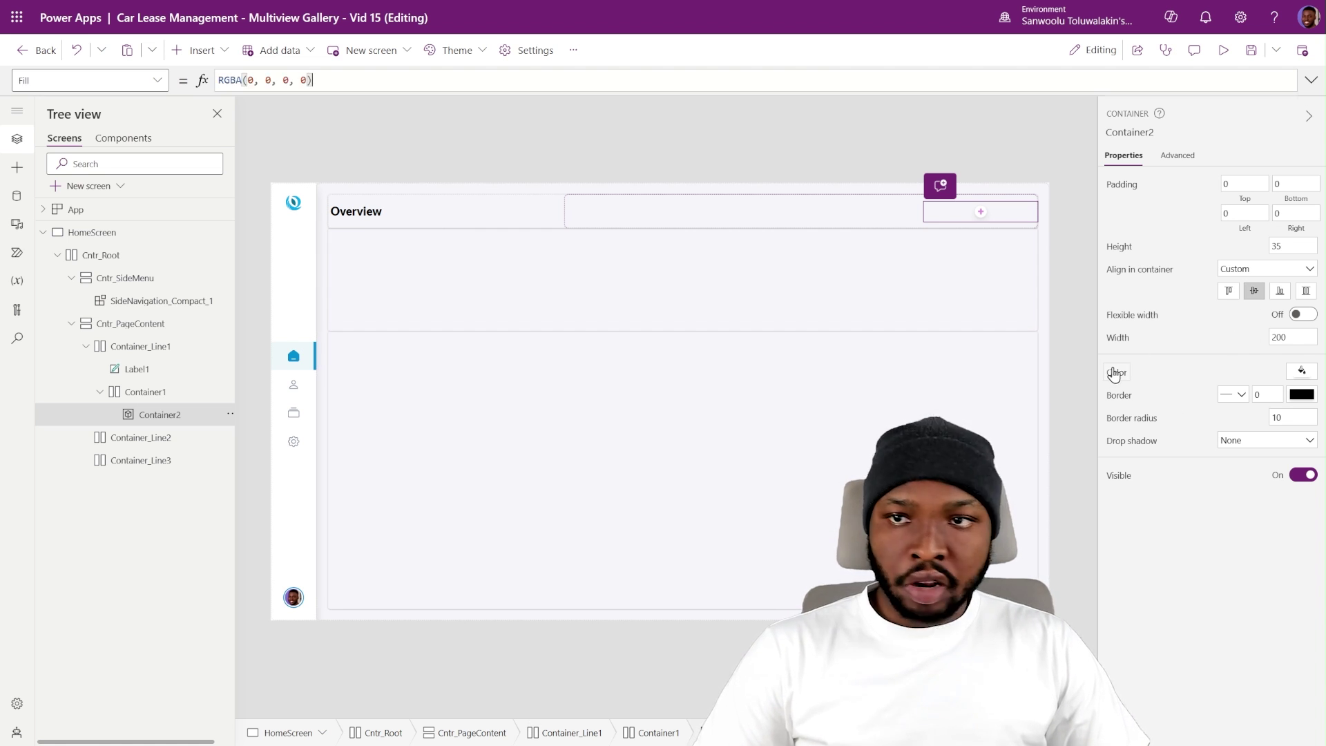
text(CustomTheme.SecondaryColor)
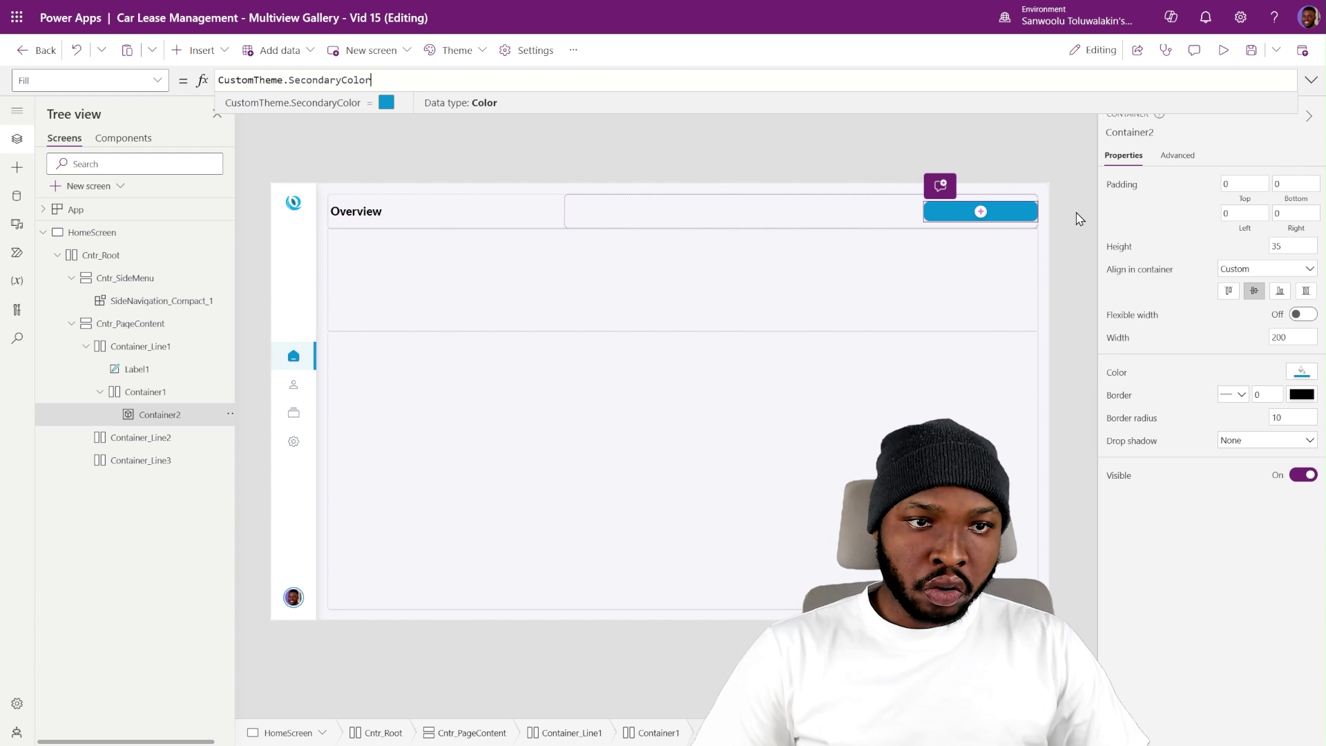
click(988, 199)
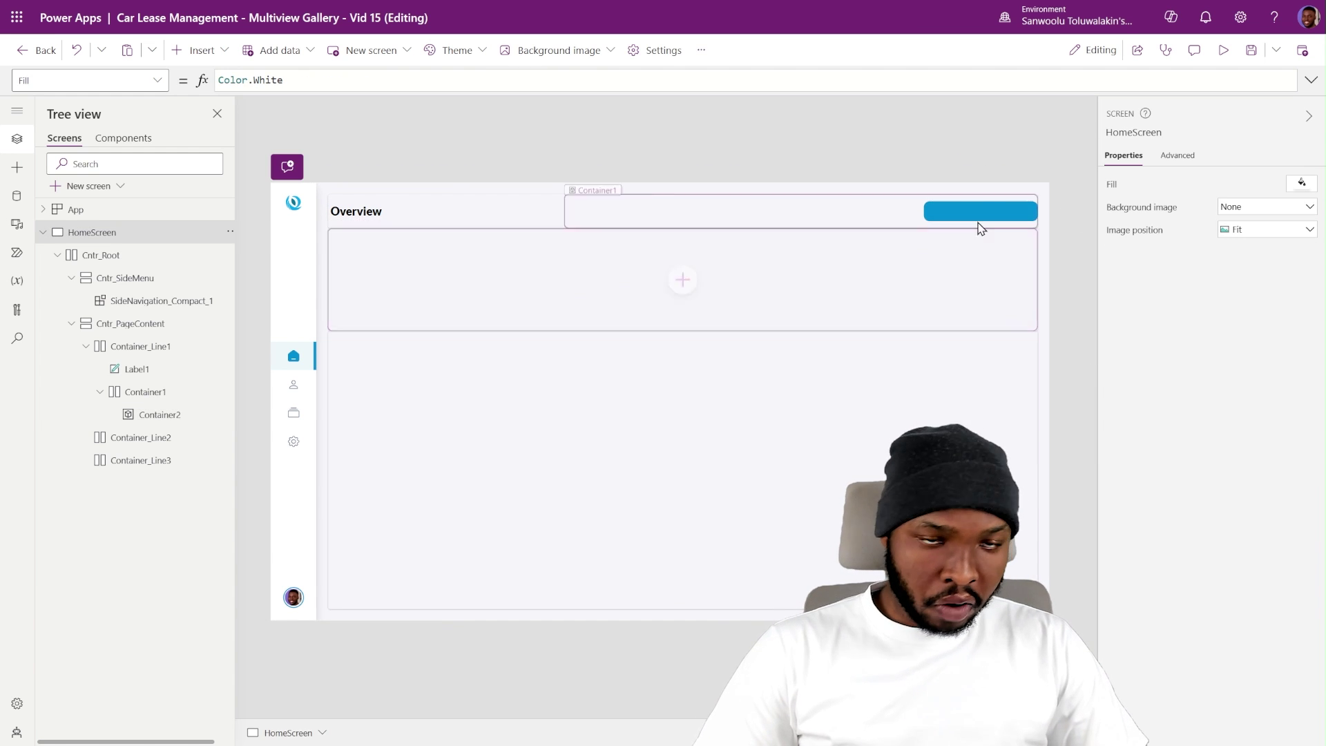
- Rename Container2 as CustomButton
click(163, 414)
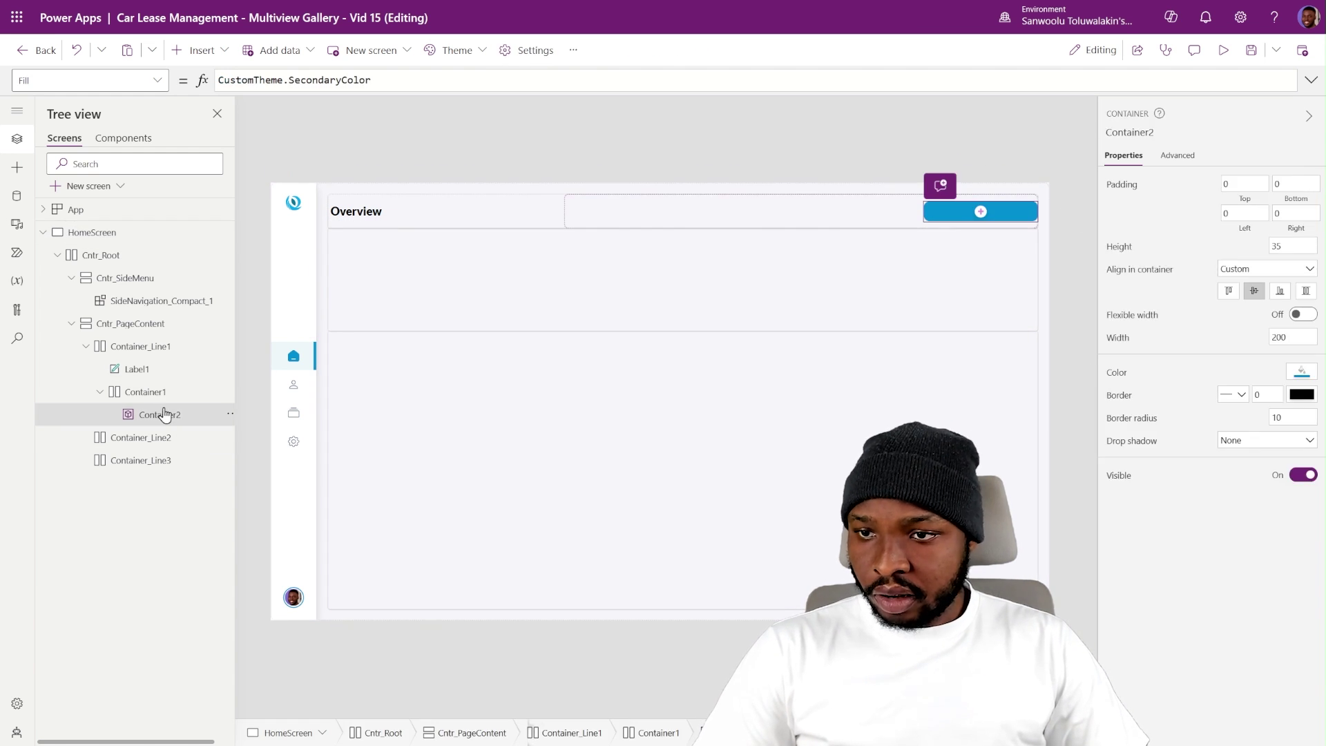
double_click(163, 414)
text(CustomButton)
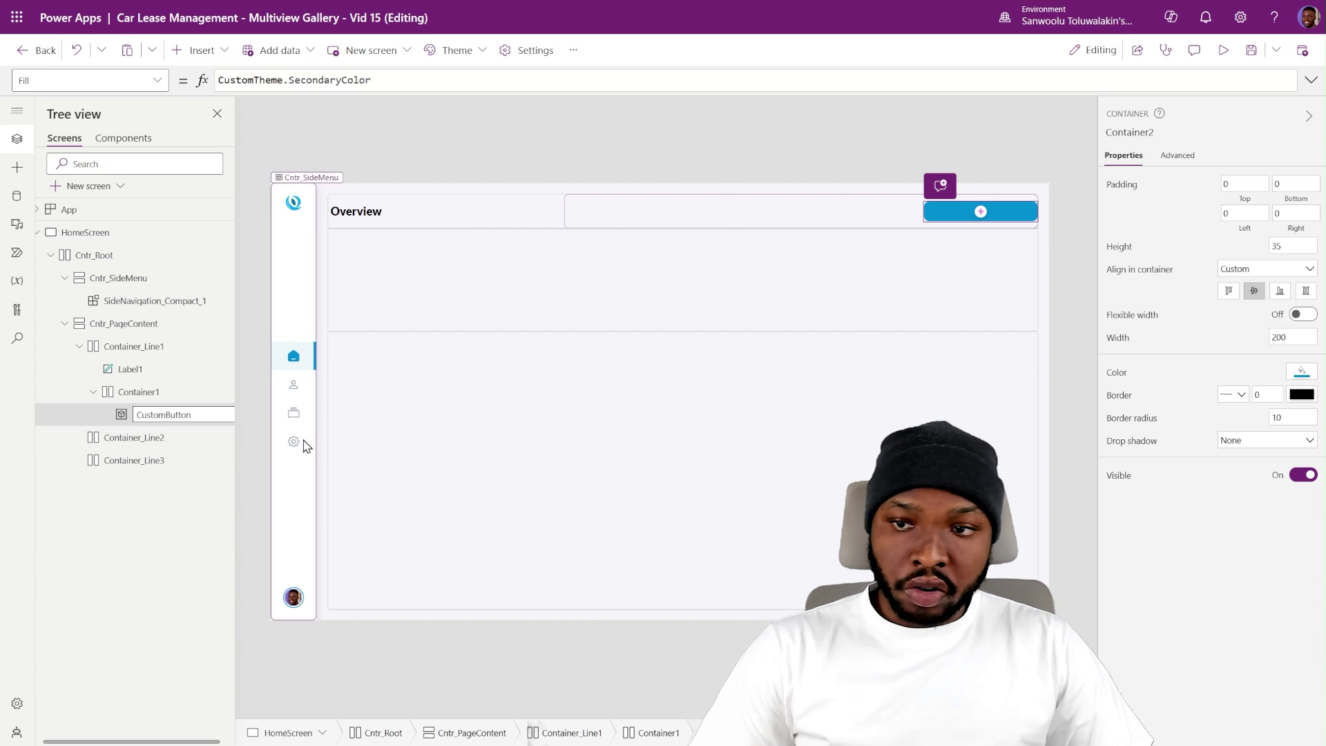
click(253, 409)
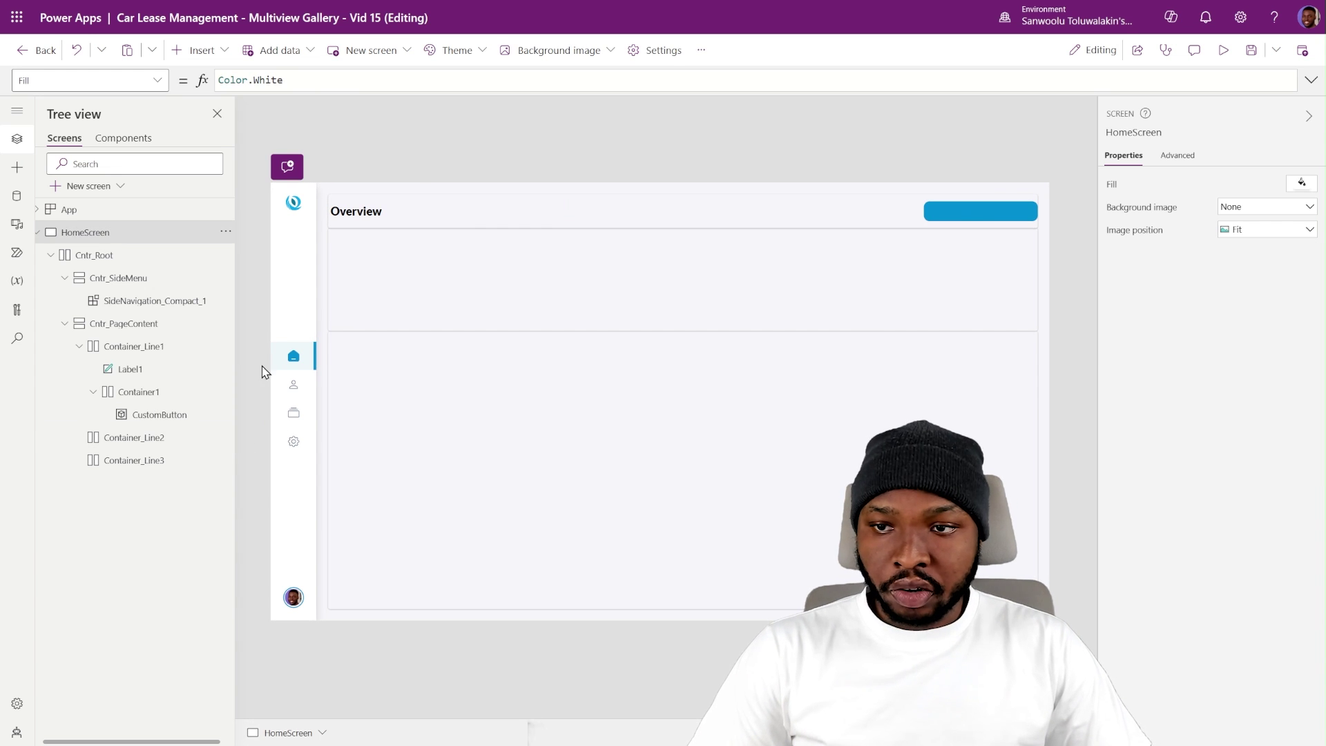
scroll(140, 426, right, 1)
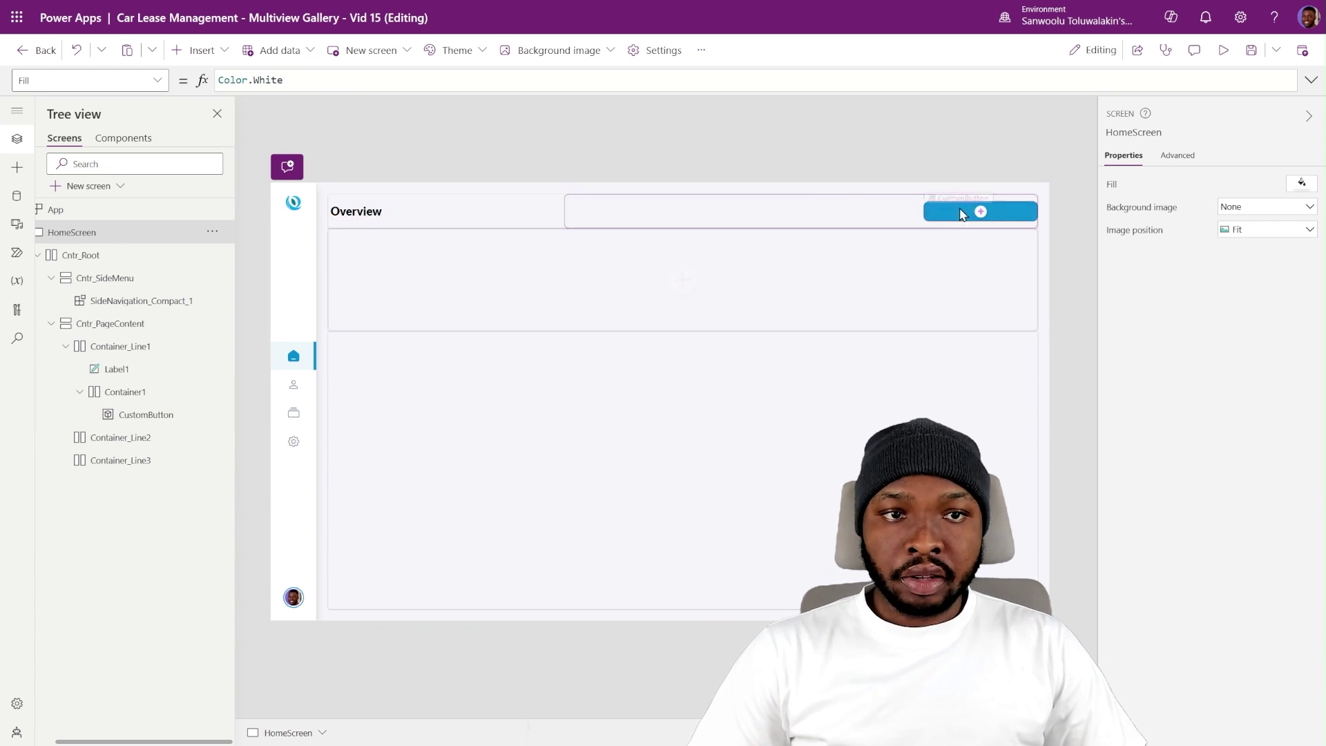
- Insert a text label inside the CustomButton container and set its X position to 0
click(980, 211)
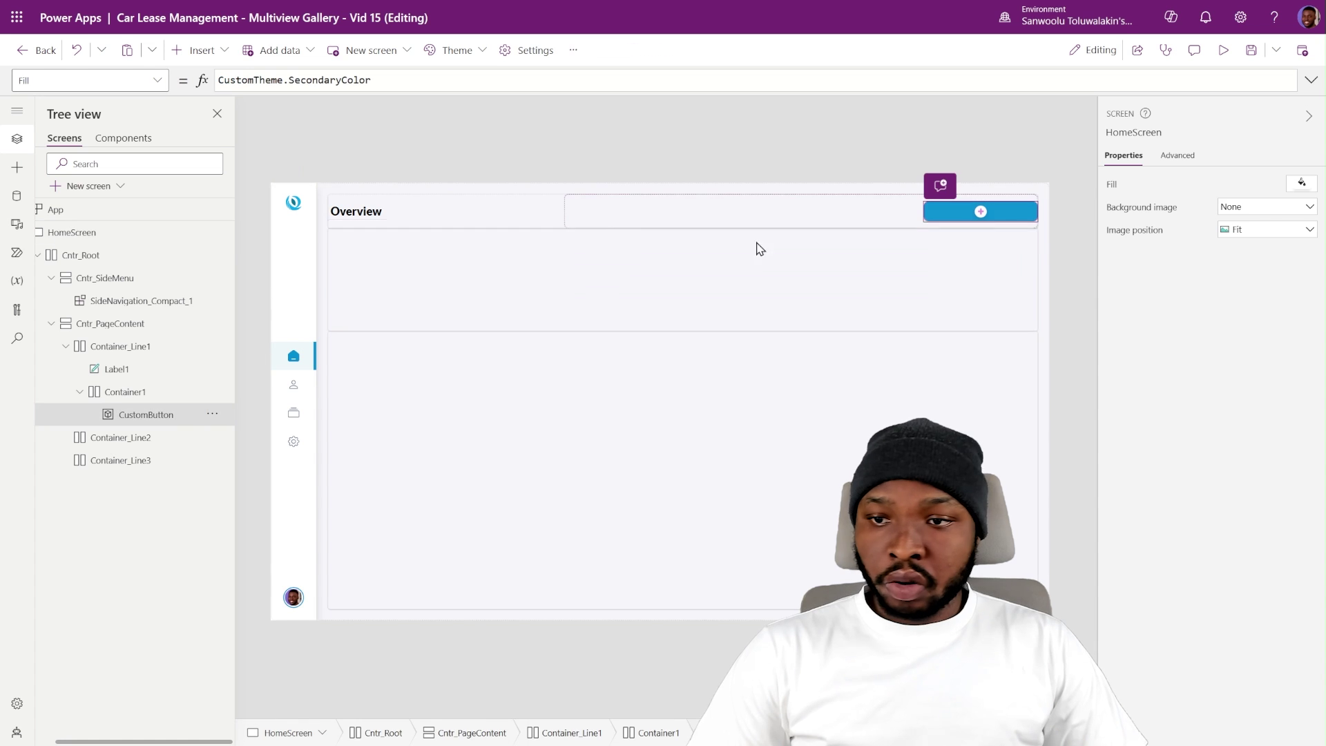
click(202, 50)
click(211, 136)
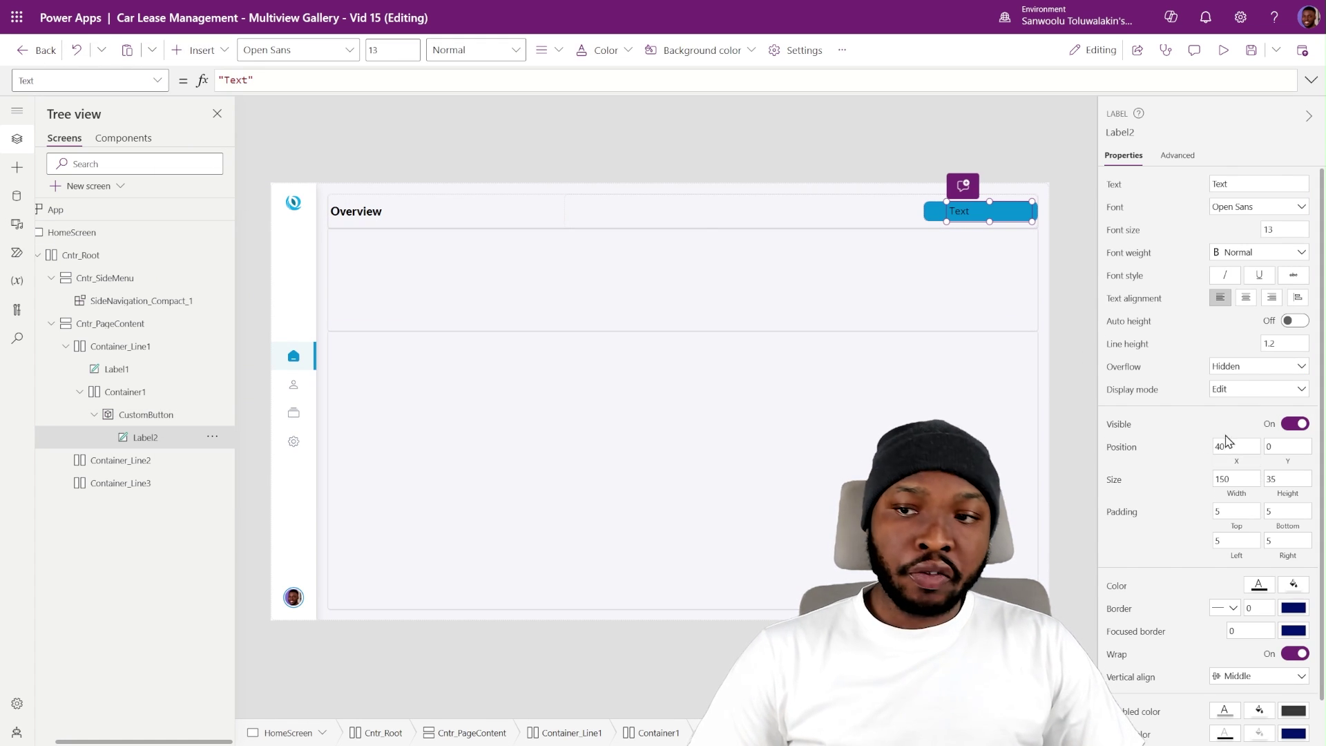
click(1241, 453)
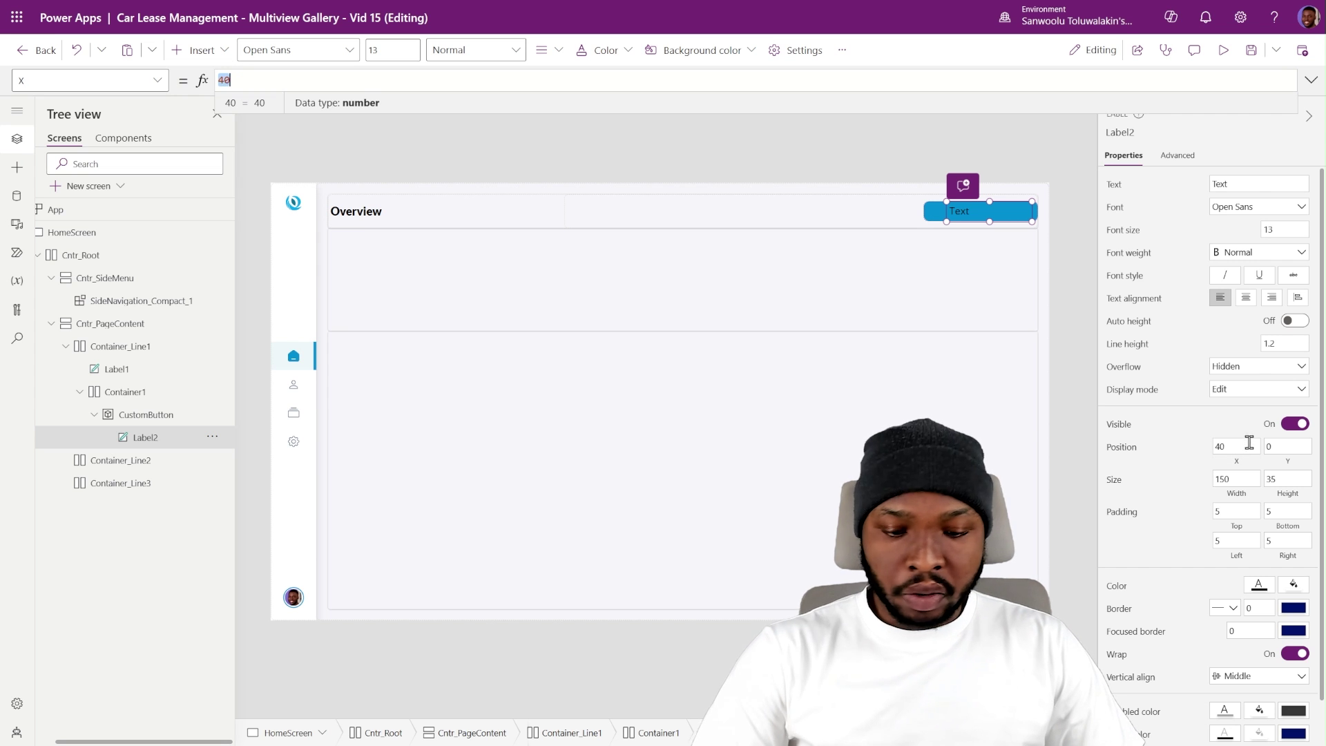
text(0)
click(1285, 448)
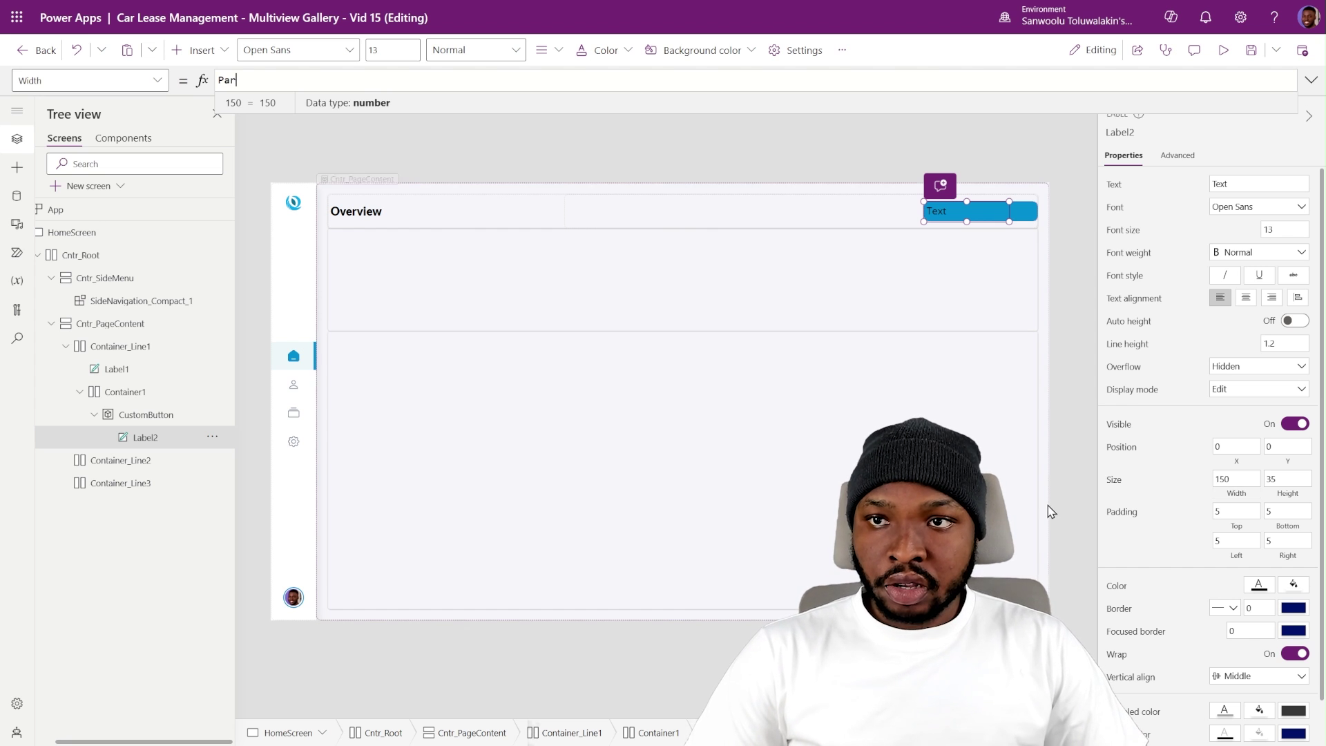
- Size the label inside CustomButton with width Parent.Width and height Parent.Height
text(ent)
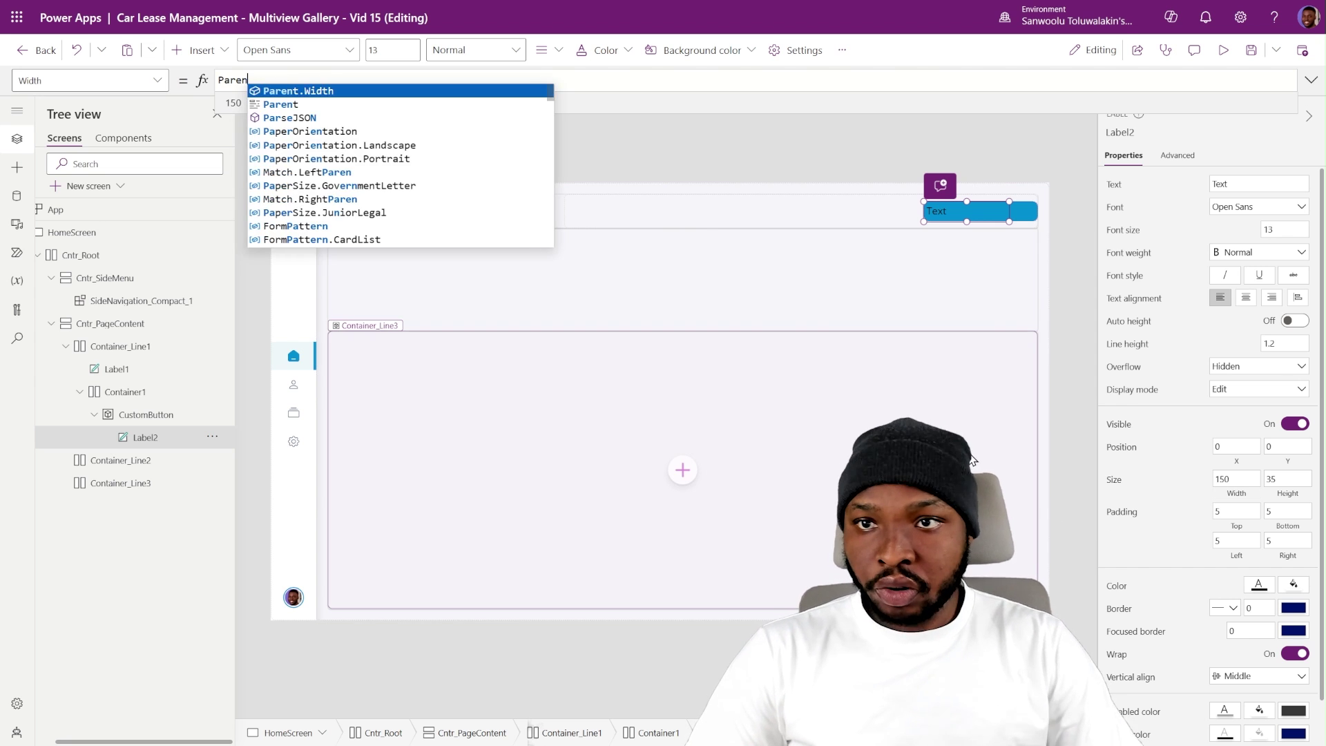
key(Tab)
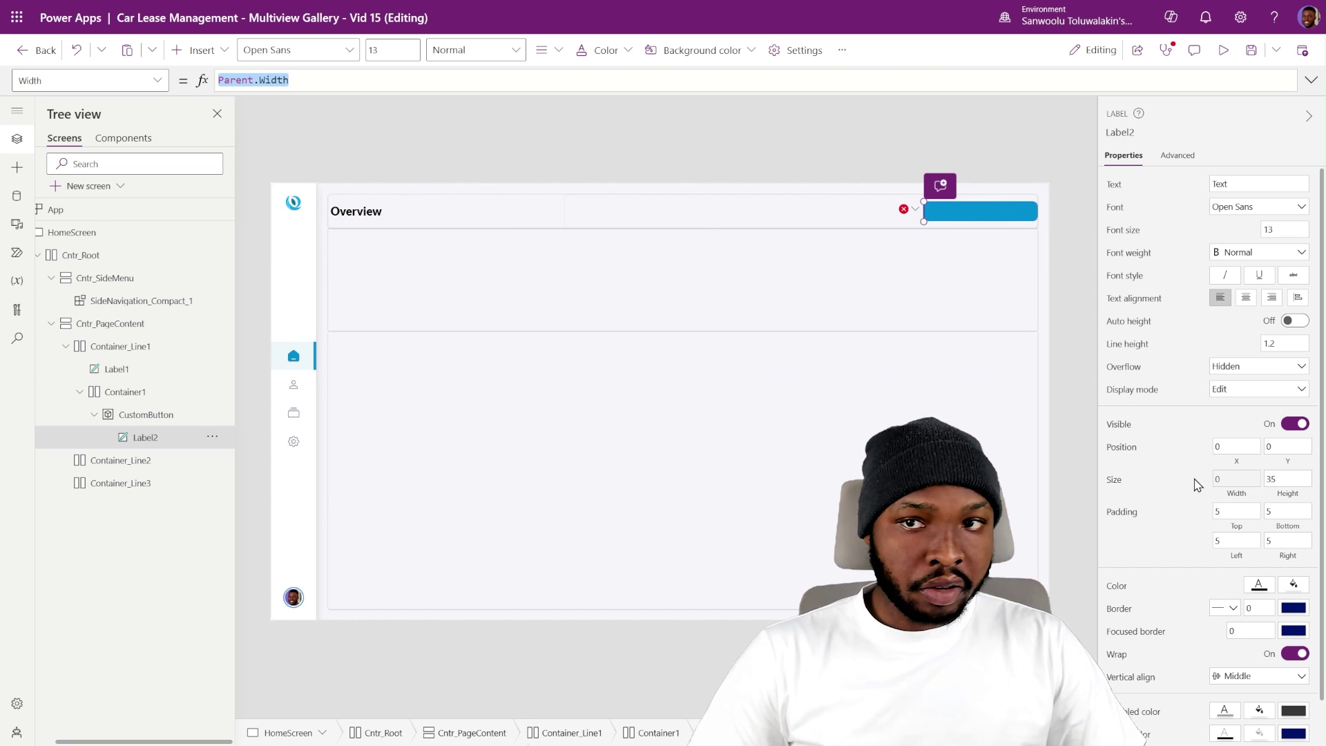
click(1285, 492)
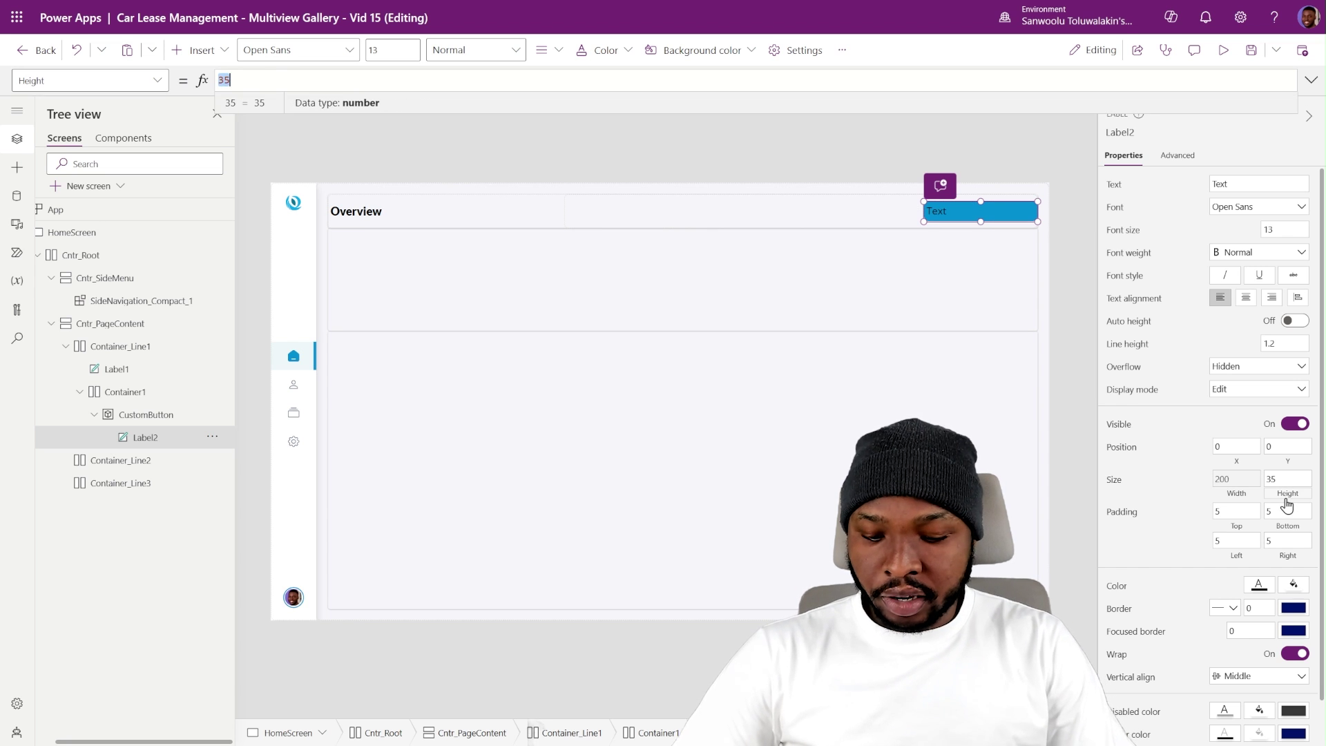
text(Parent.Height)
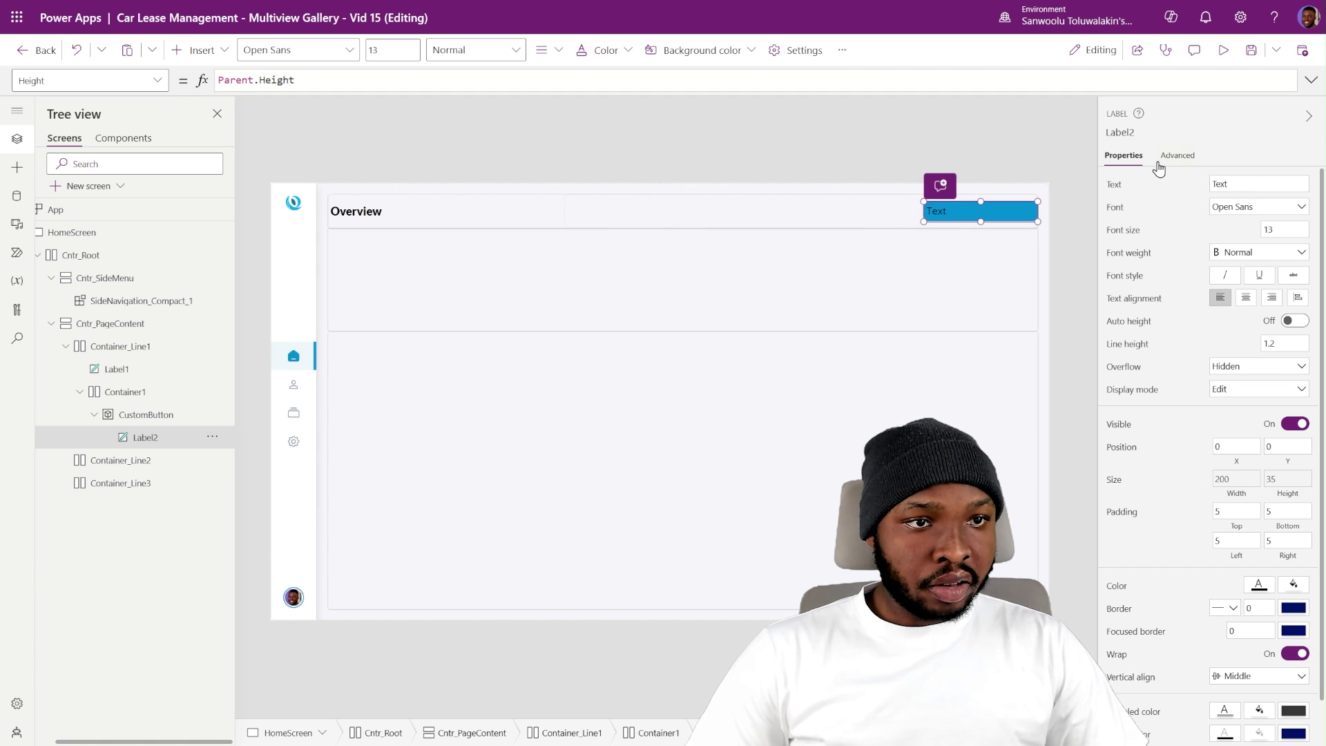
- Set the text of the label inside CustomButton to "Register New Lease"
click(1243, 181)
text(R)
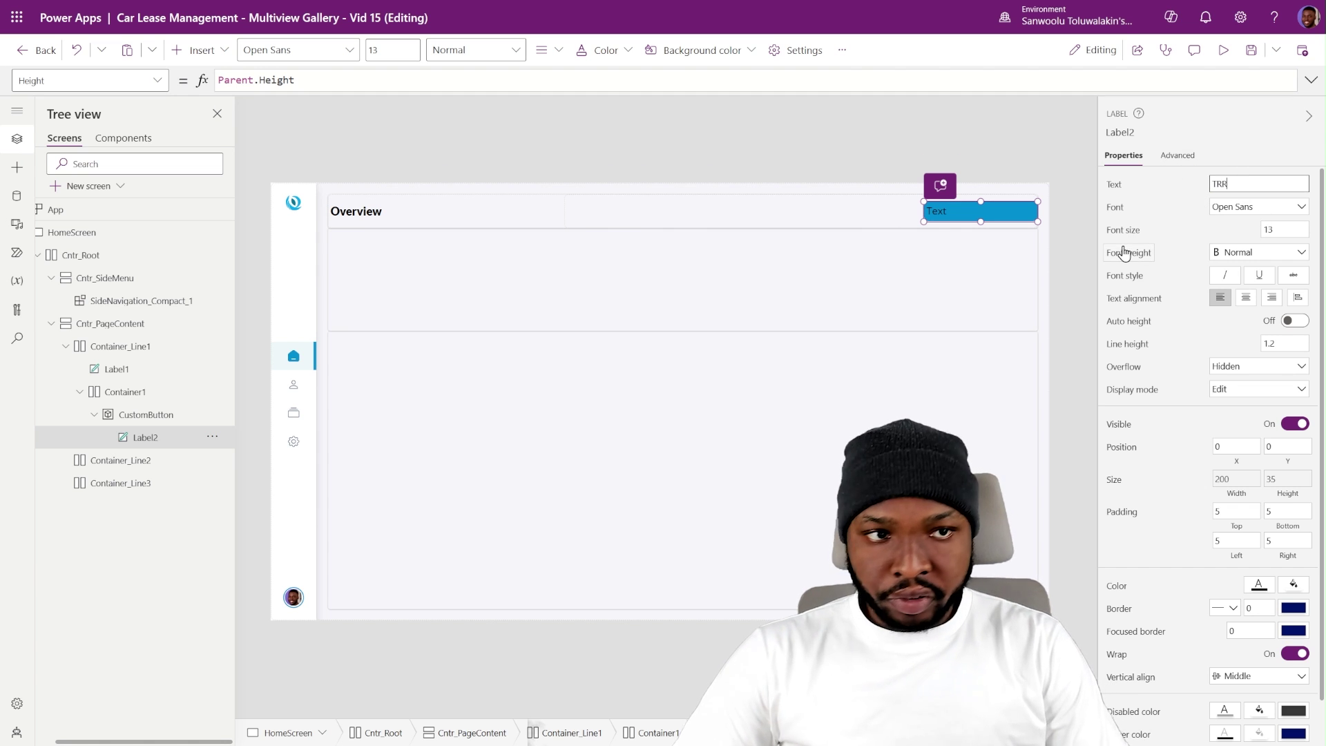
text(egist)
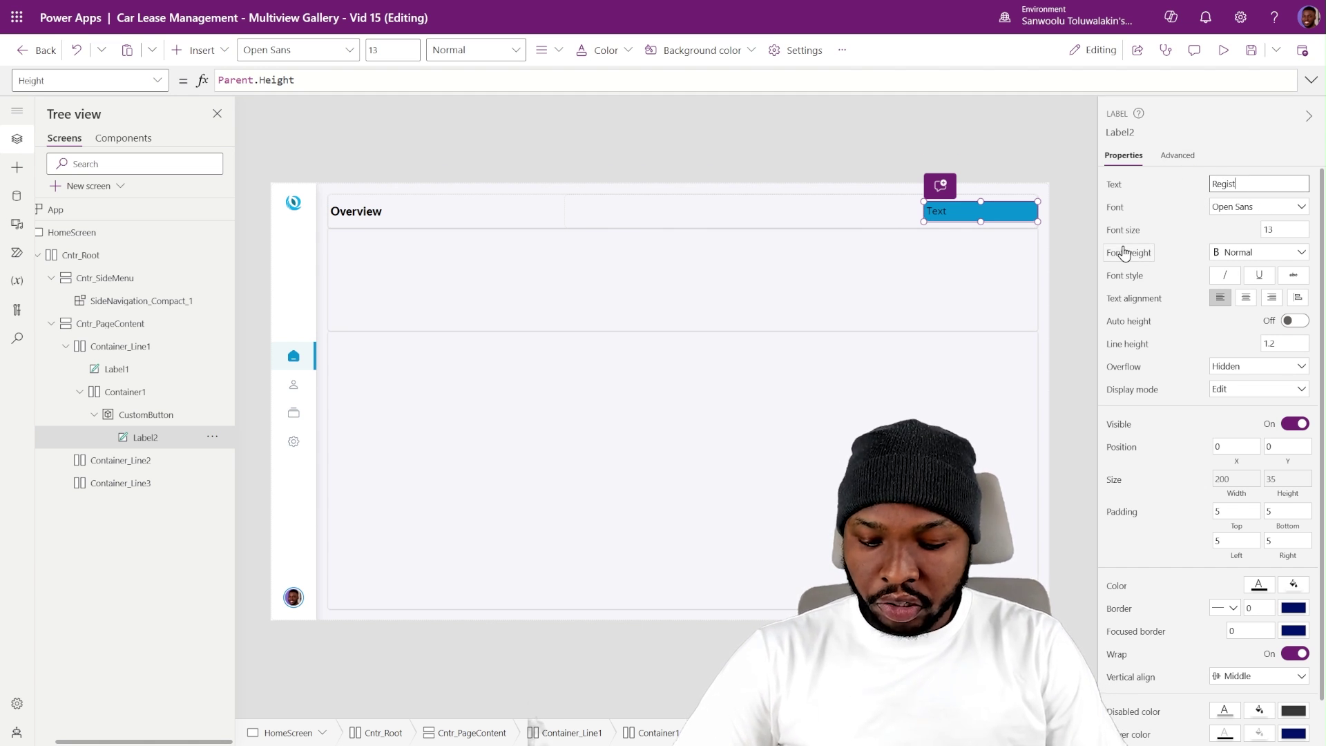
text(er New Lease)
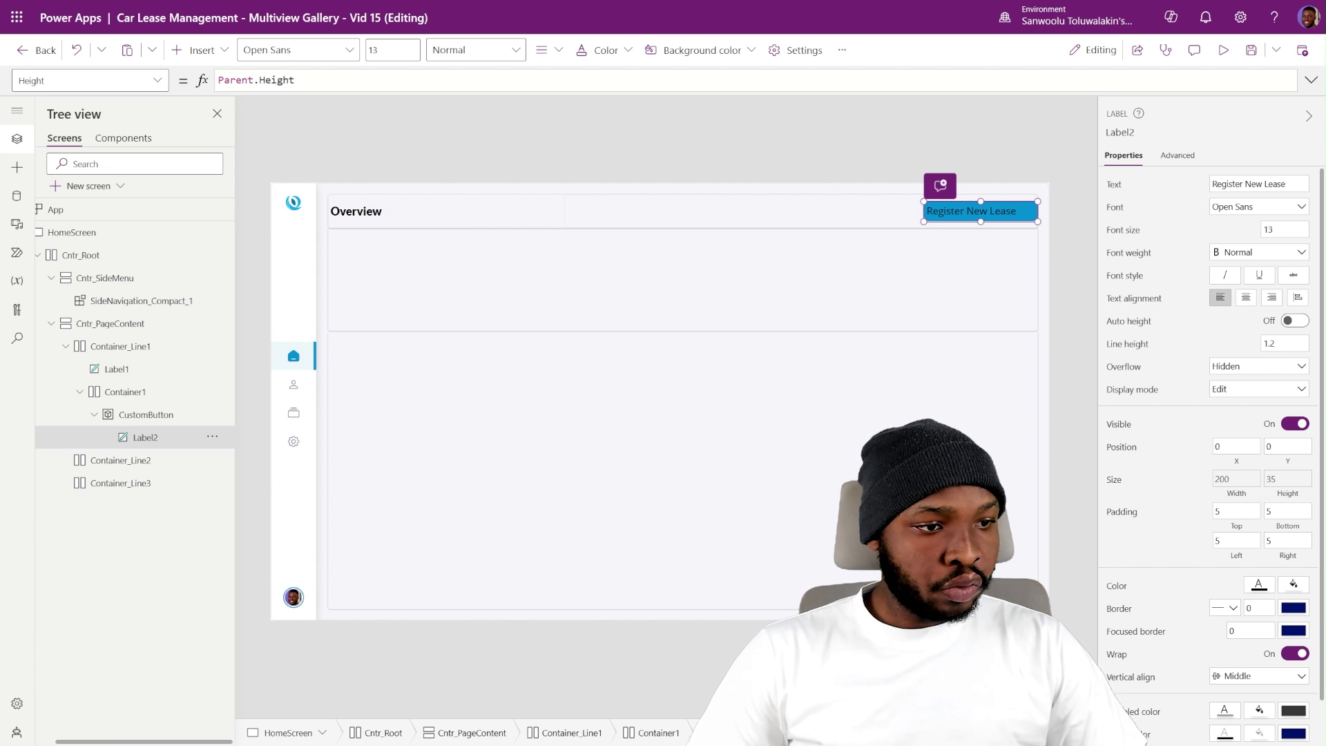
- Format the Register New Lease label with font size 10, Semibold weight and the Lato Black font
click(1285, 235)
click(1274, 268)
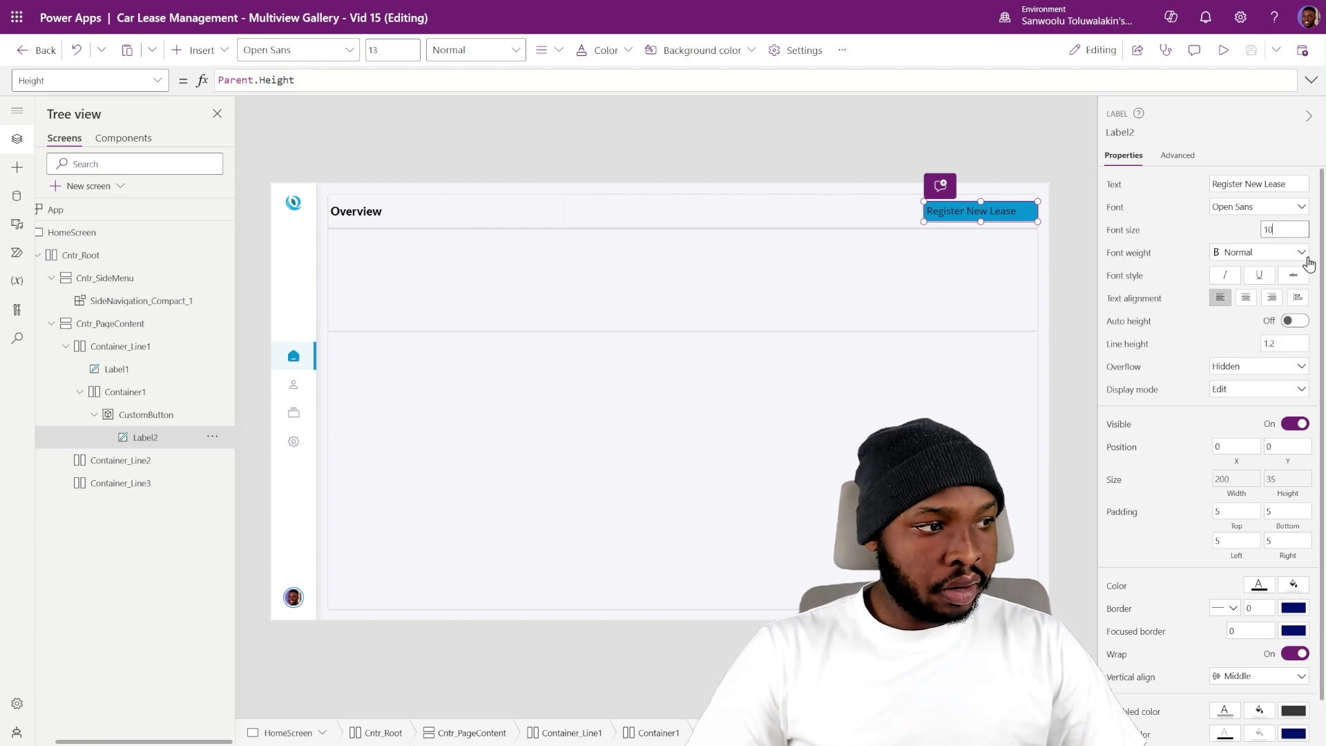
click(1267, 254)
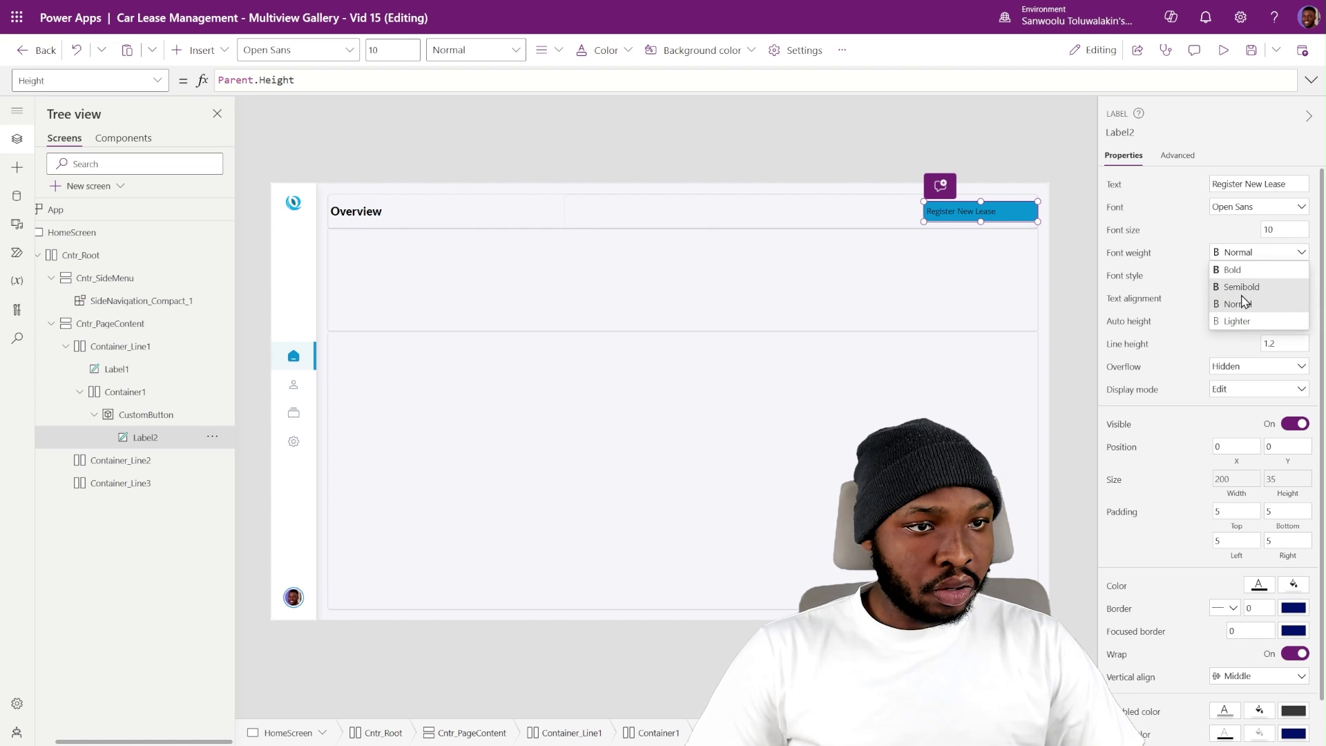
click(1255, 286)
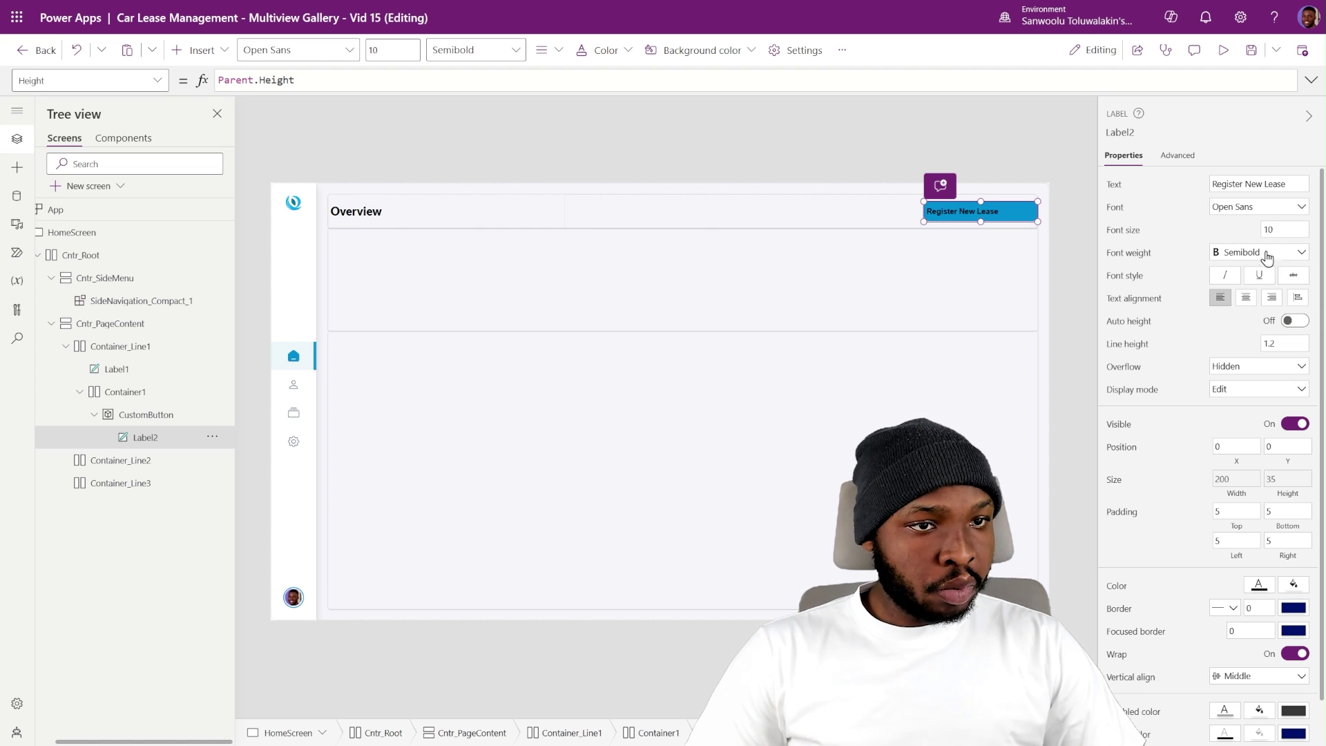
click(1268, 207)
click(1245, 332)
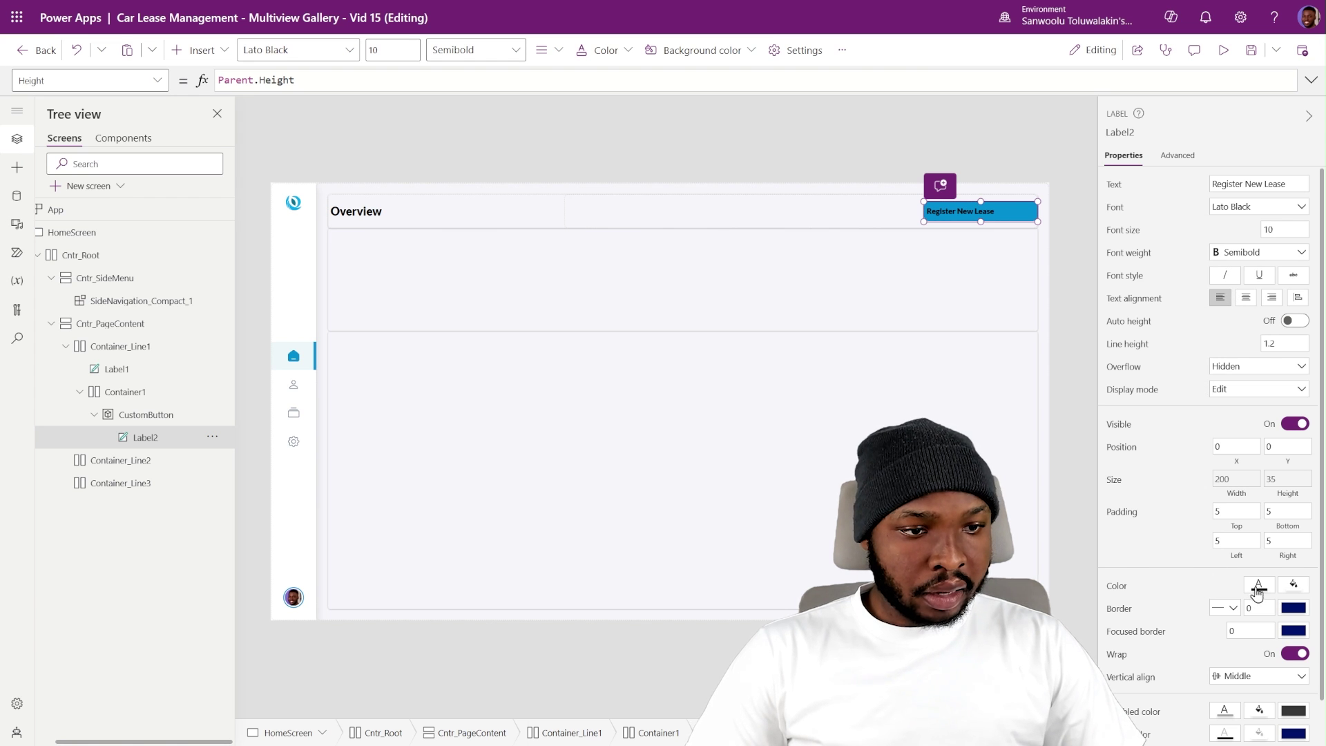
- Try CustomTheme.PrimaryTextColor and CustomTheme.SecondaryTextColor as the text colour of the Register New Lease label
click(1116, 589)
text(Parent.Width)
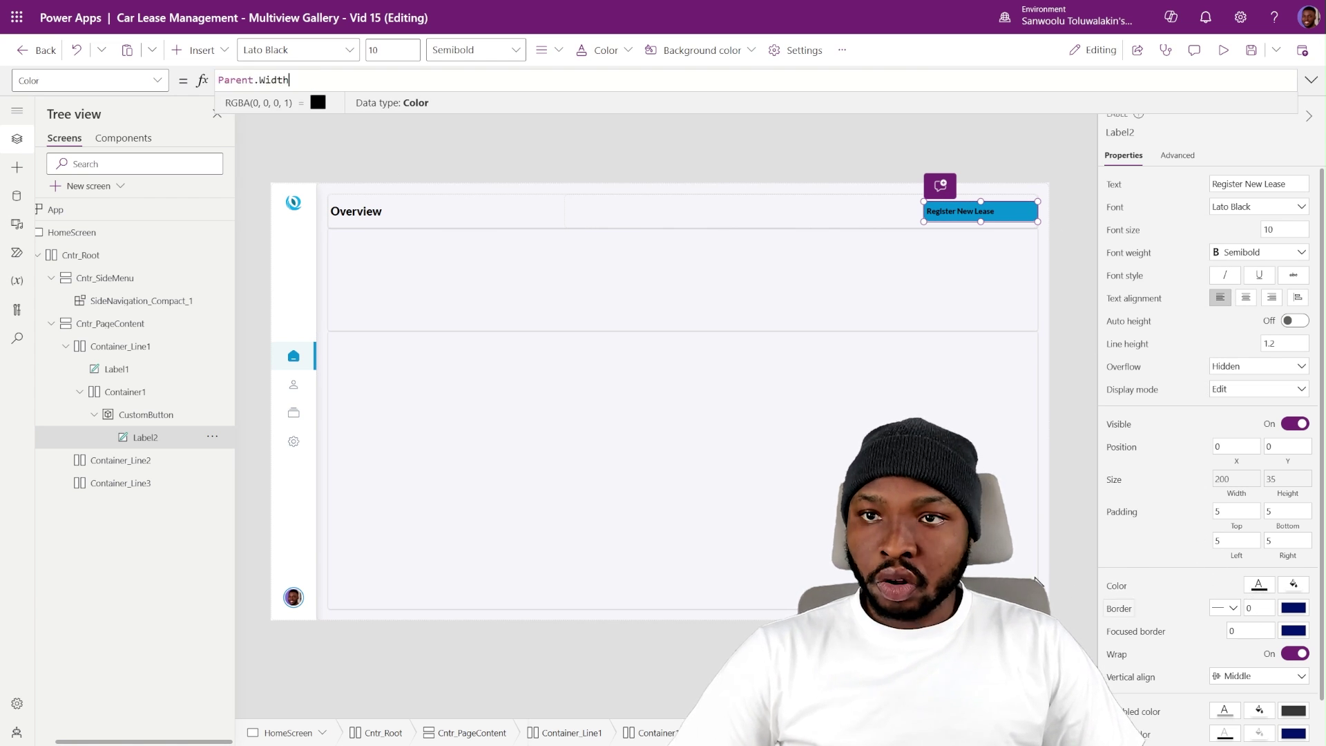
key(ctrl+a)
text(Cu)
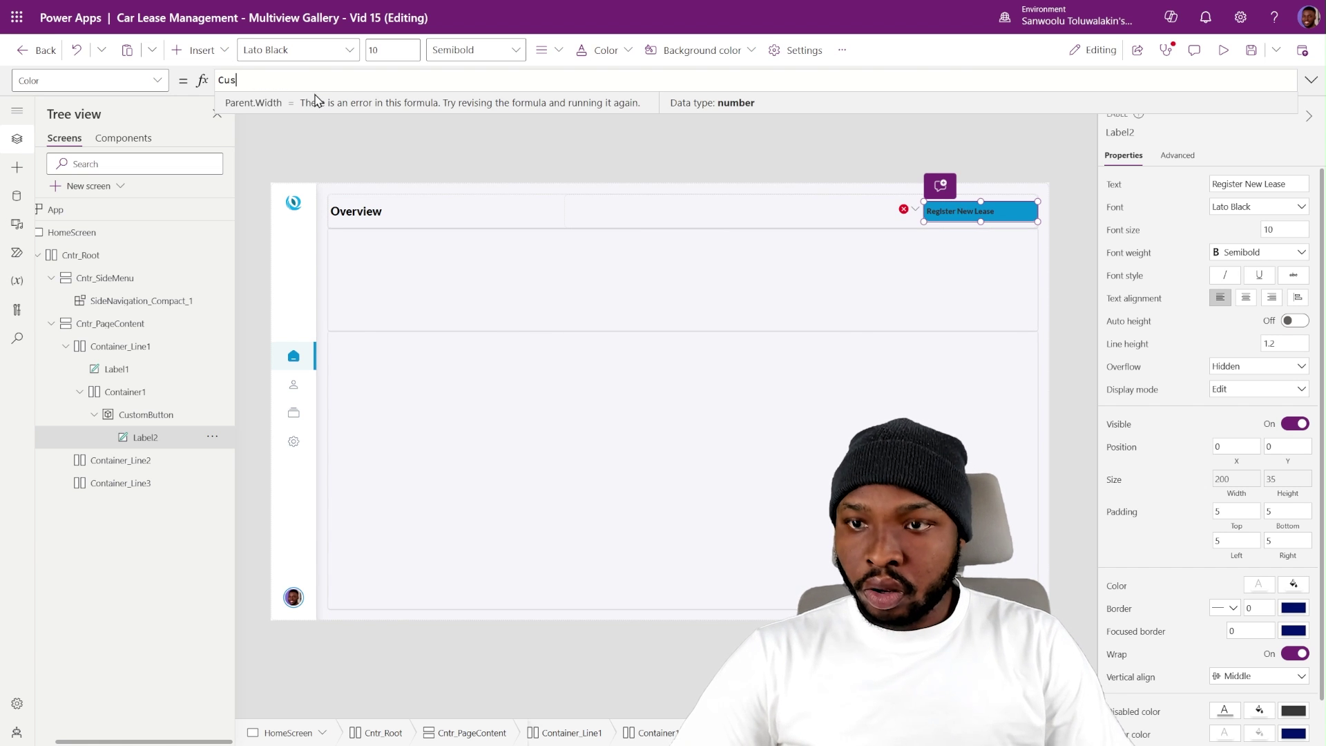
text(stomTheme)
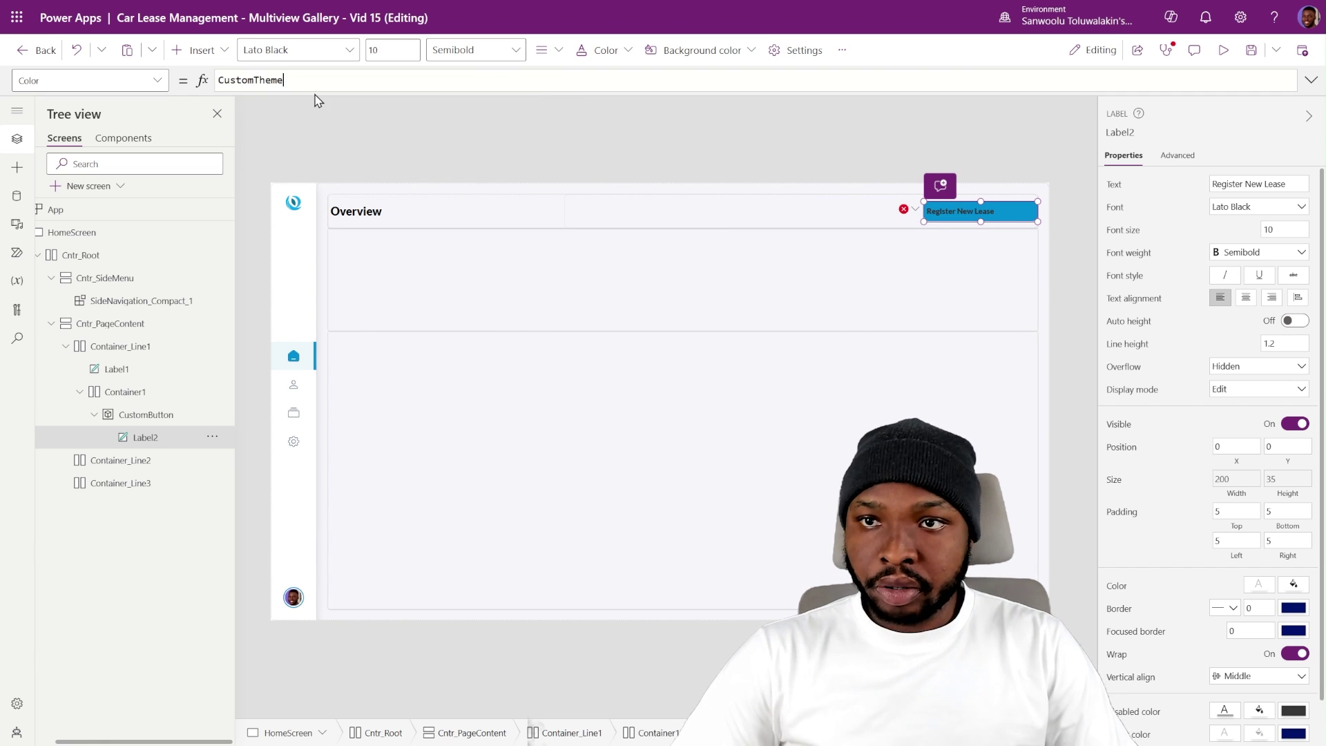
text(.)
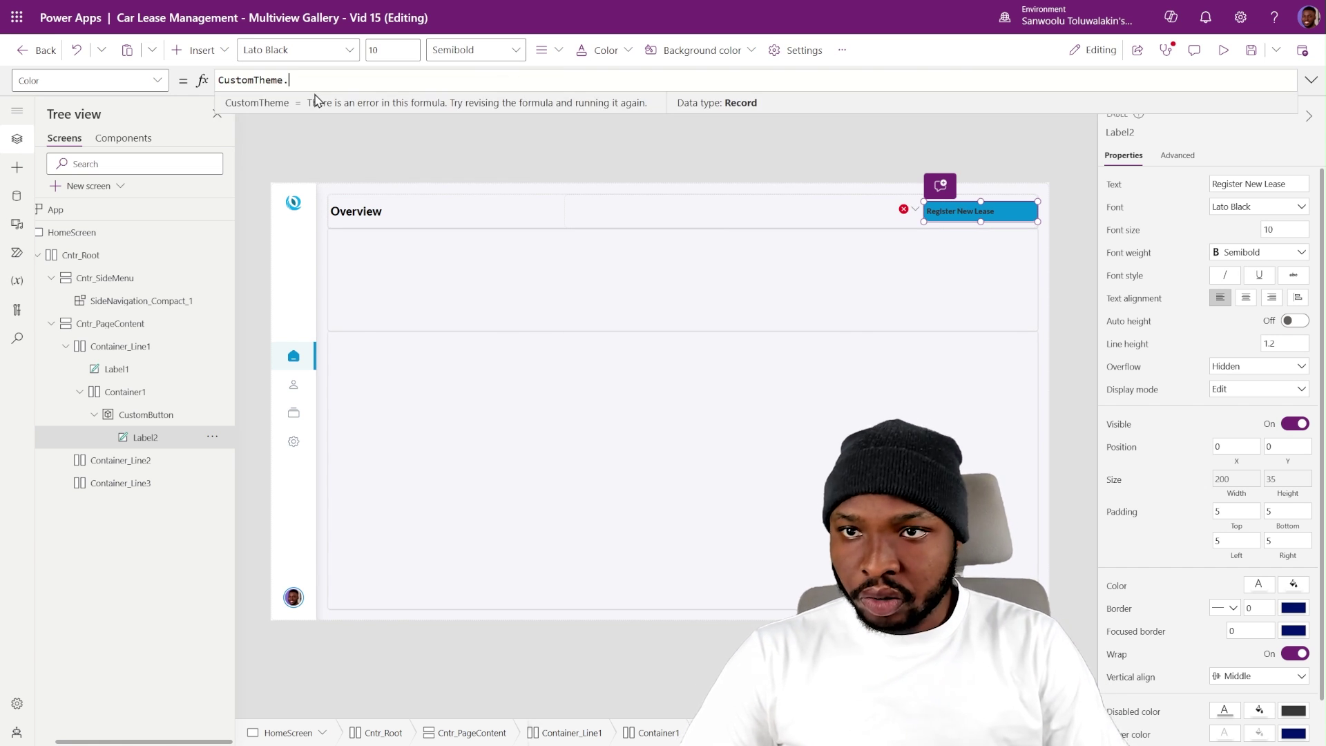
text(PrimaryCo)
text(TextColor)
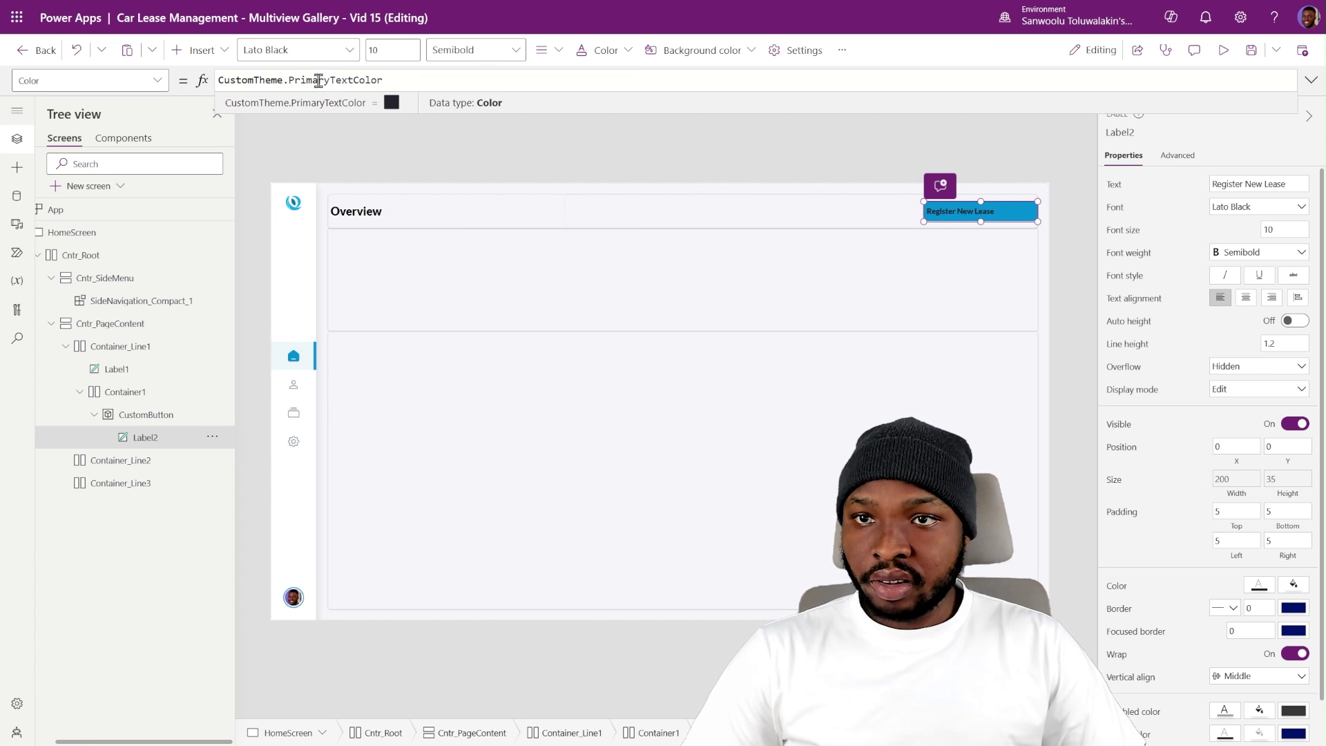
drag(329, 80, 289, 80)
text(Secondary)
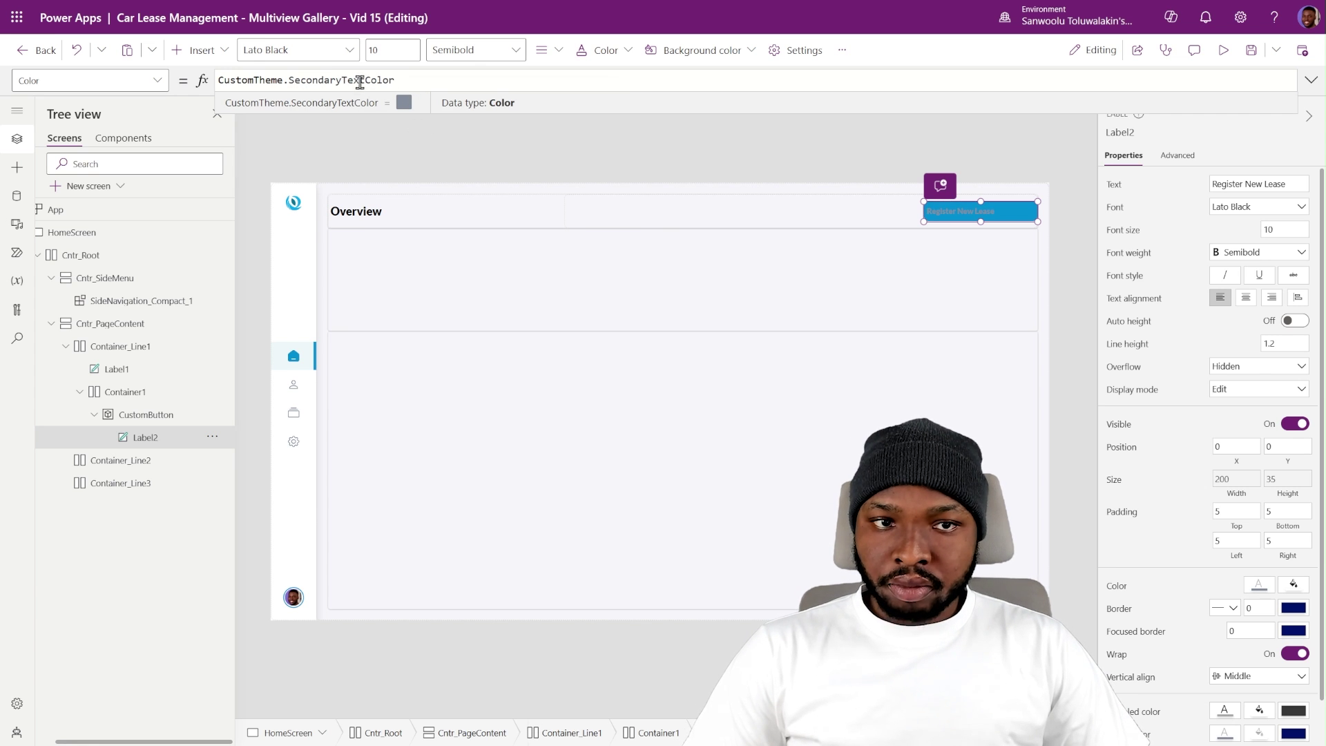
- Set the Register New Lease label's text colour to CustomTheme.TertiaryTextColor
drag(346, 81, 285, 80)
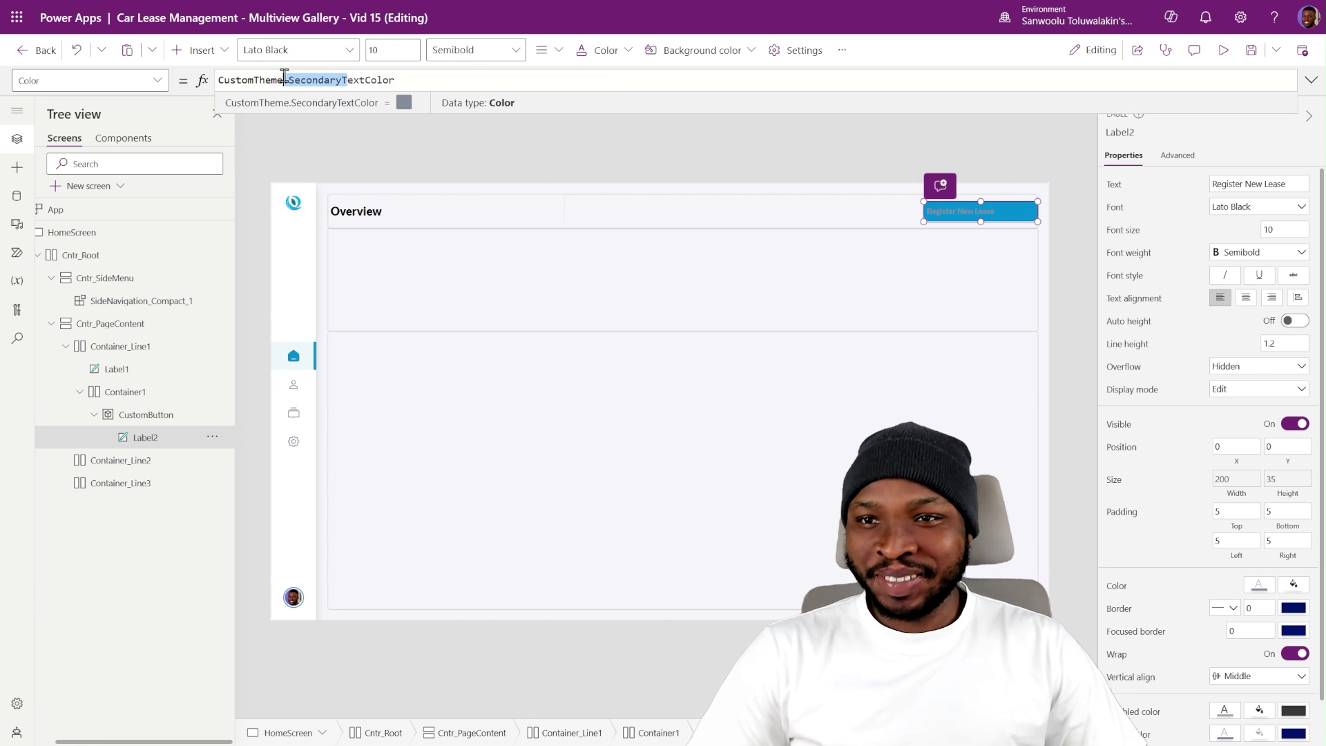
text(STertiar)
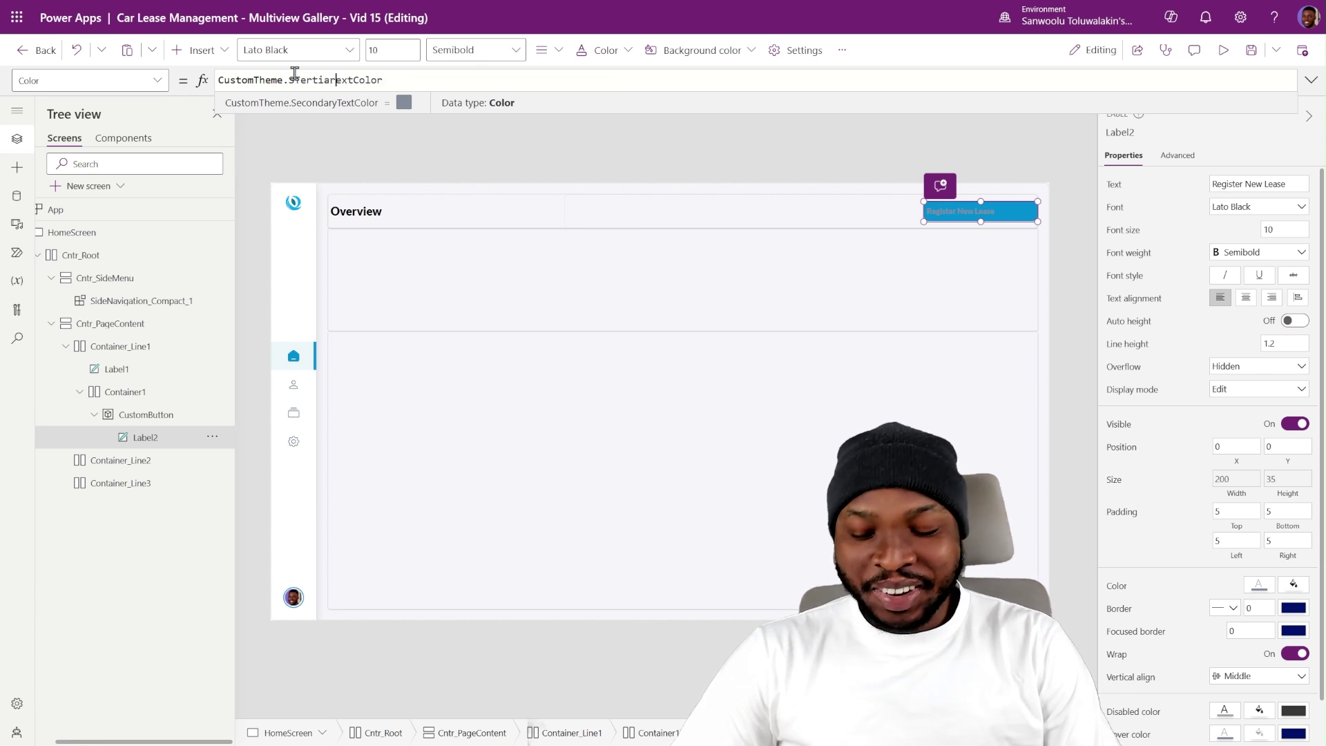
text(yt)
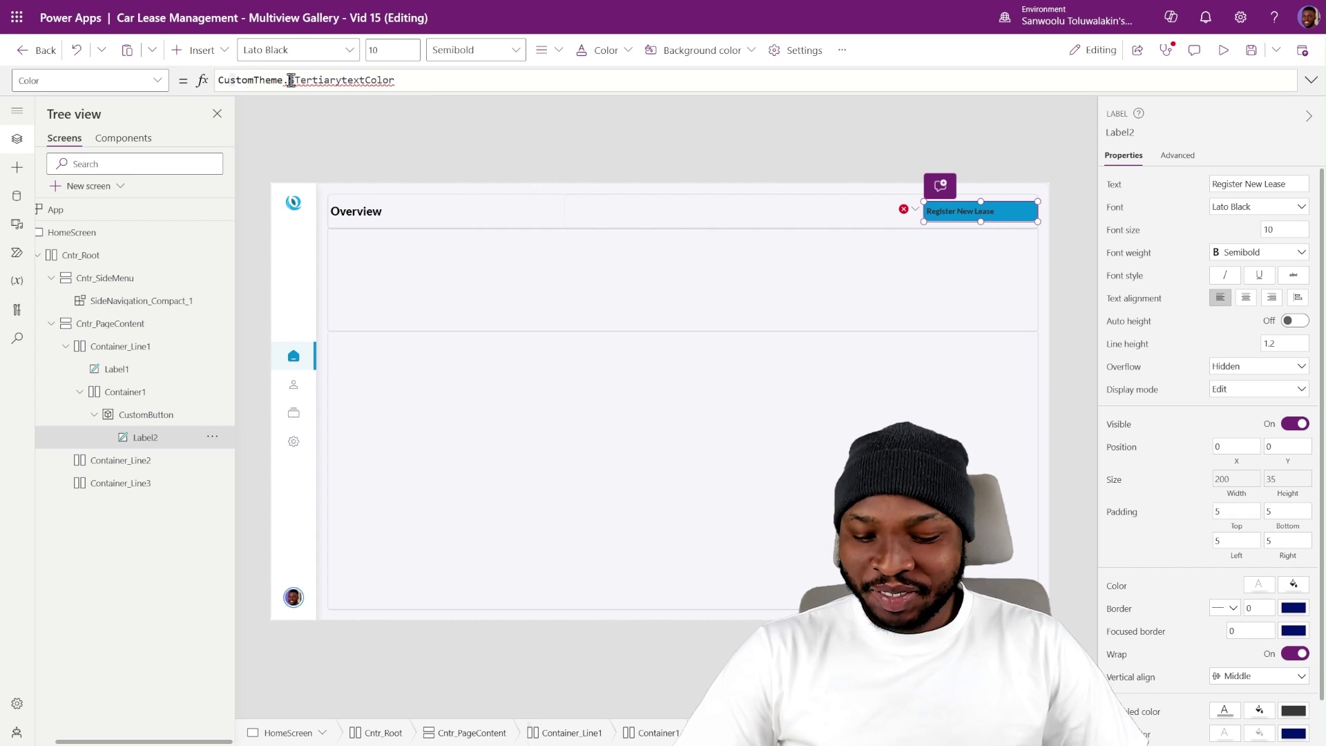
click(291, 80)
key(BackSpace)
drag(331, 80, 337, 80)
text(T)
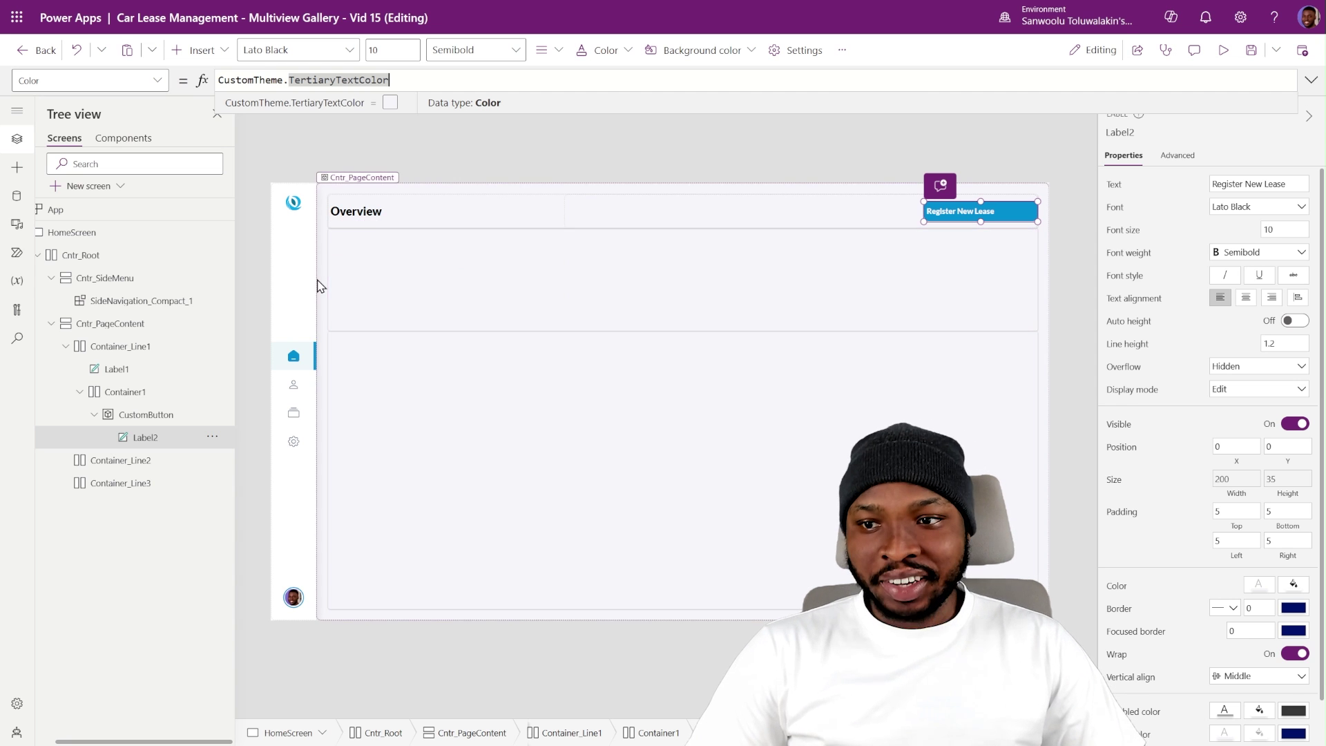
- Insert an image inside CustomButton and set its size to 25 wide by 25 high
click(200, 50)
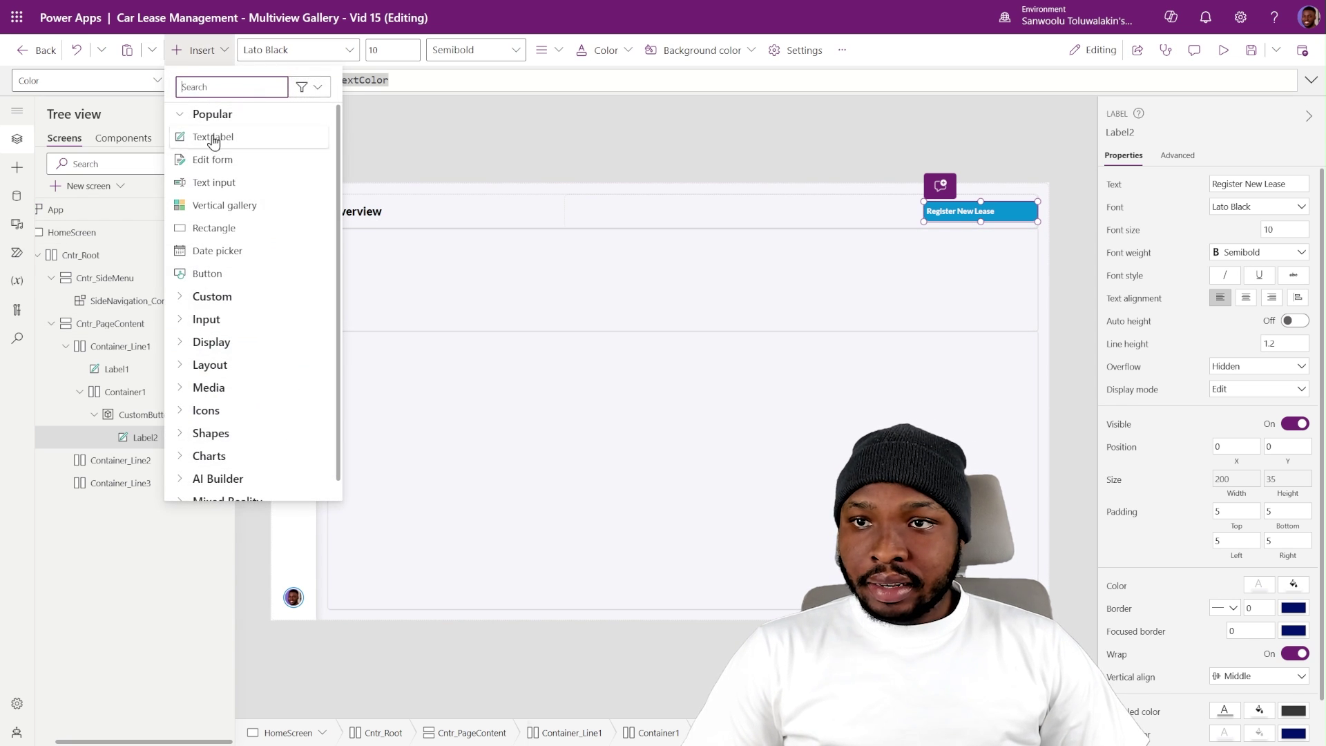
text(ima)
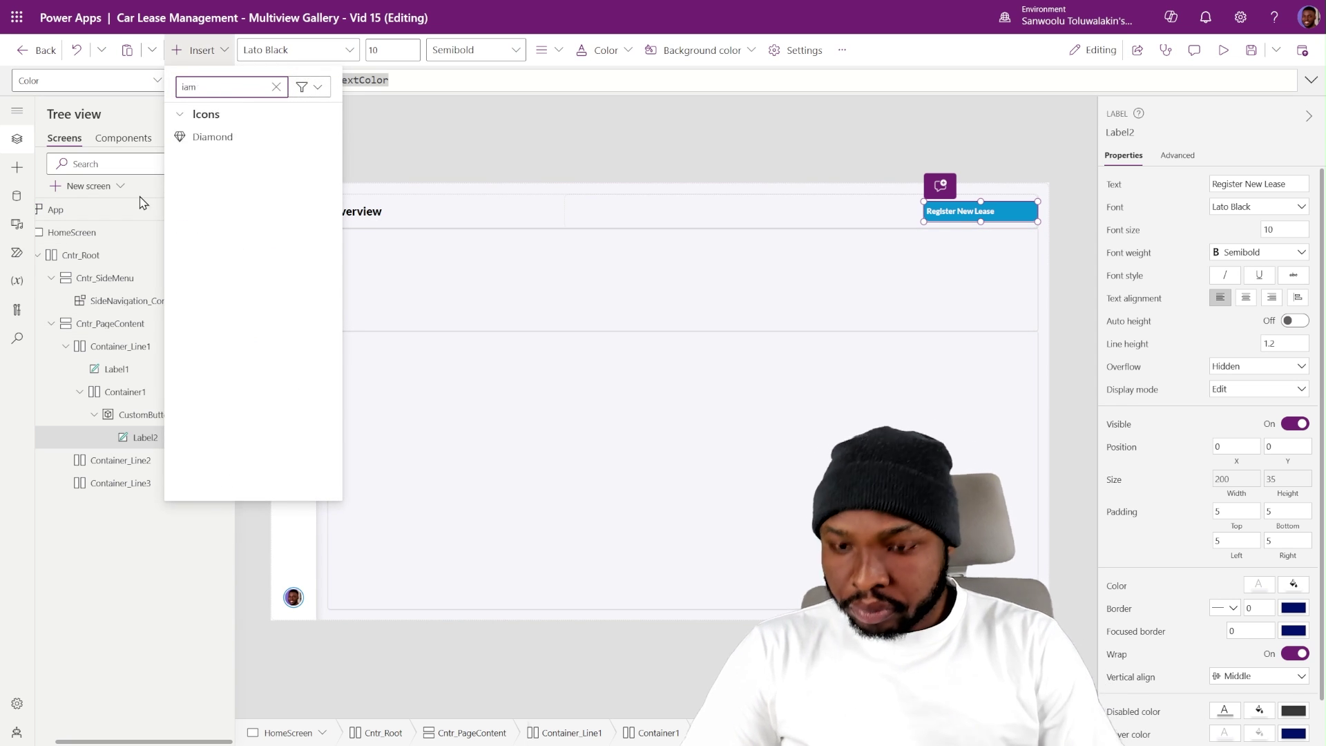
click(242, 139)
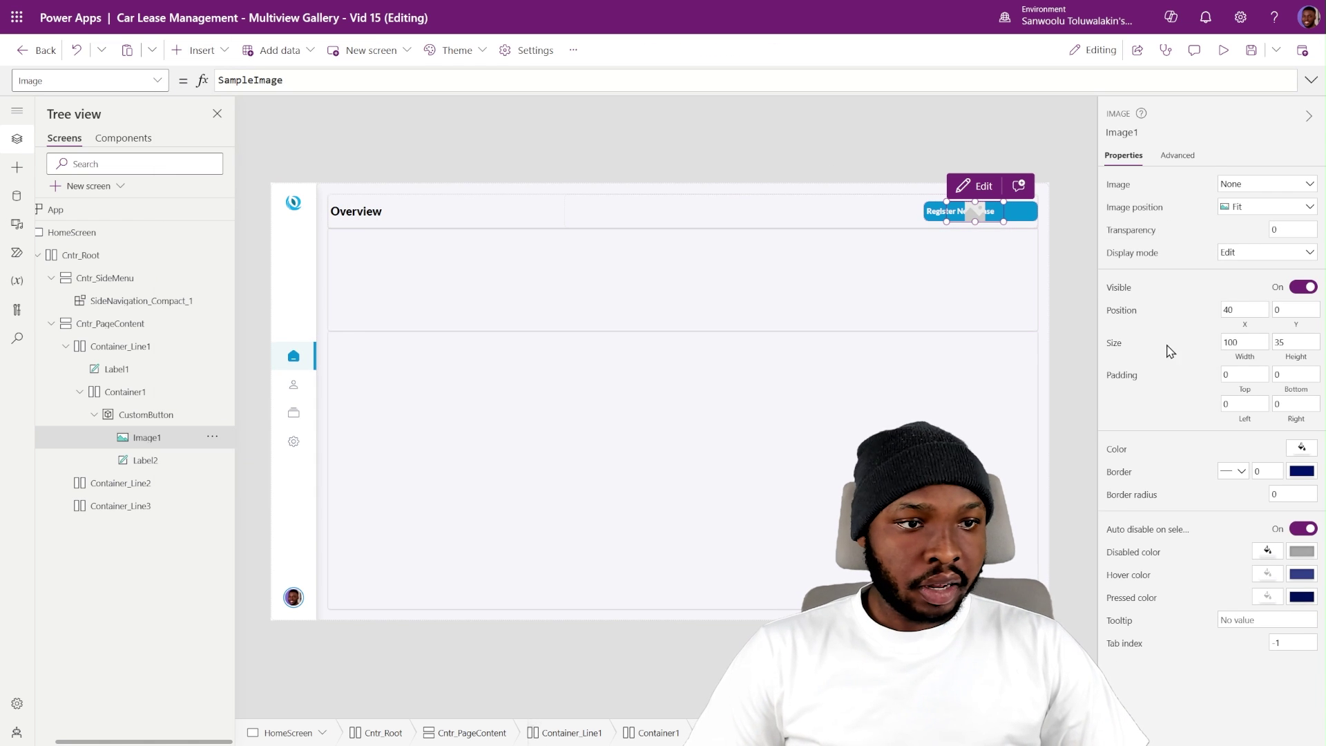
double_click(1249, 349)
text(25)
double_click(1295, 342)
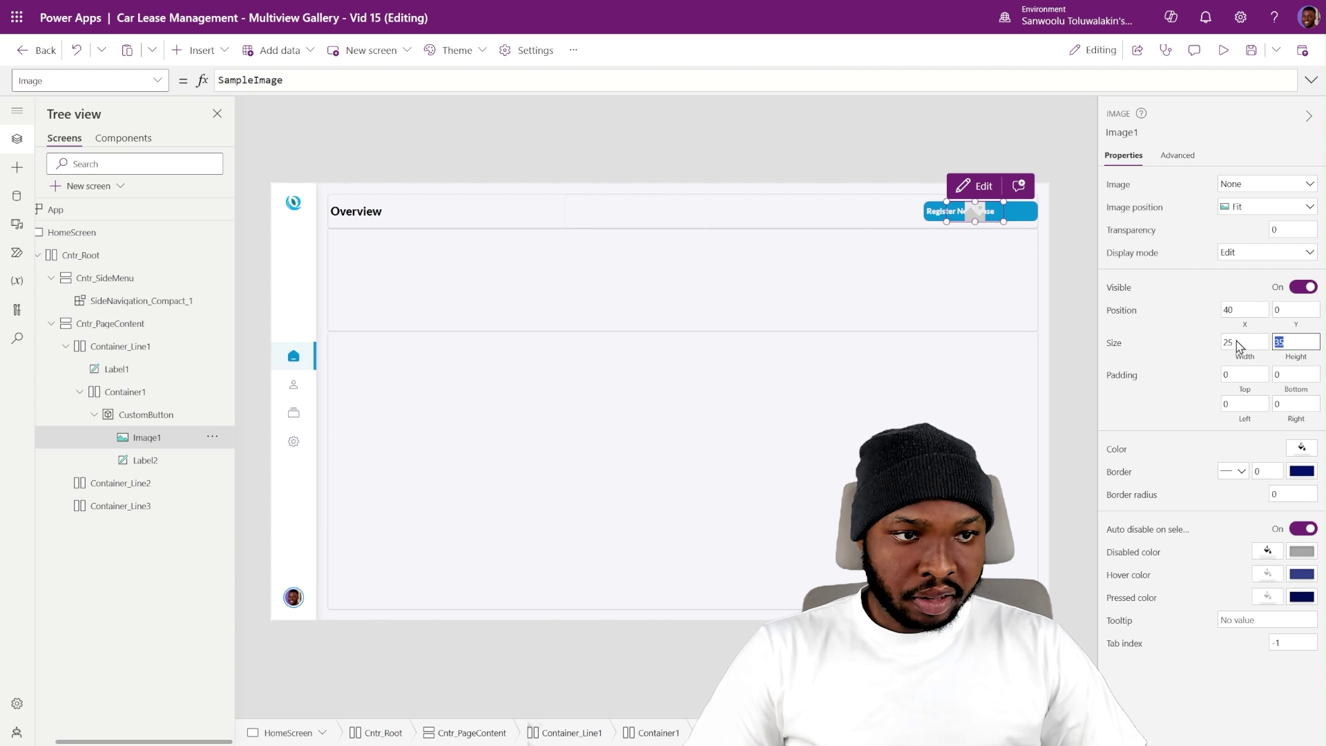
text(25)
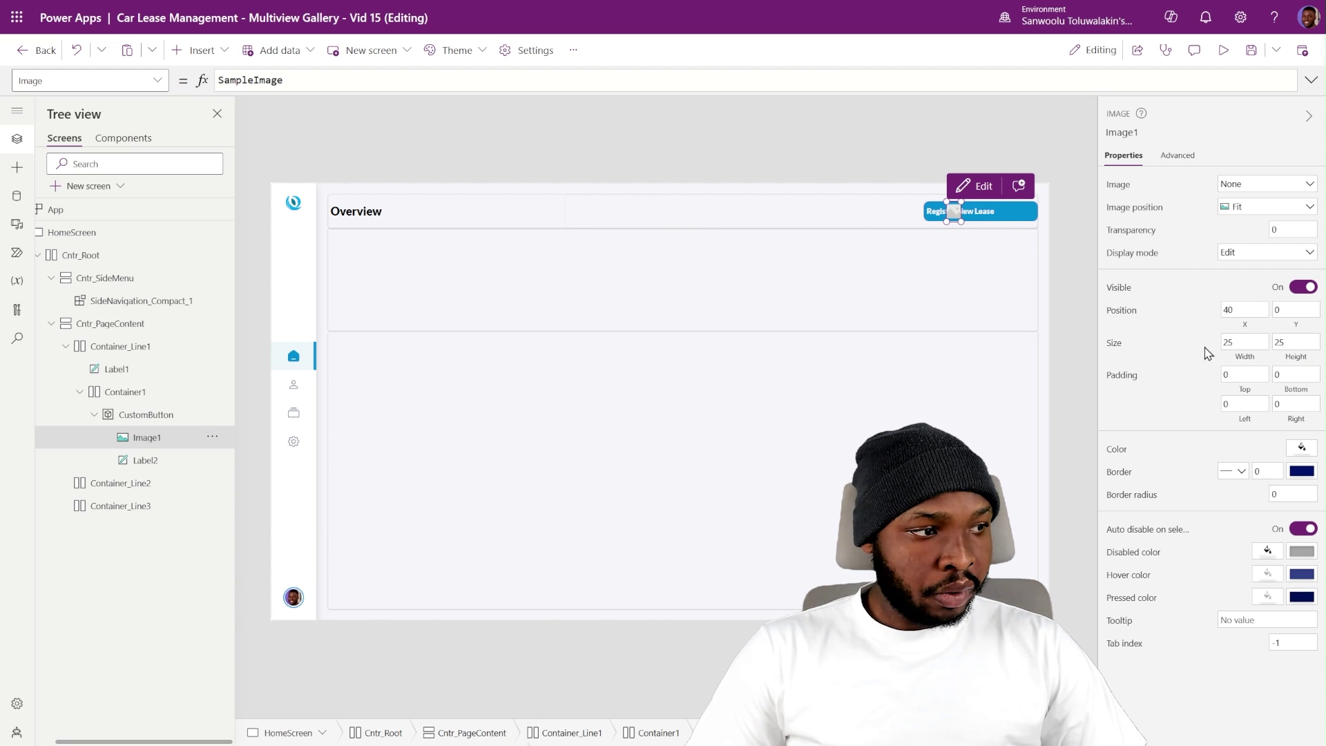
- Position the image in CustomButton at X 10 and centre it vertically with Y set to (Parent.Height - Self.Height)/2
click(1237, 309)
text(10)
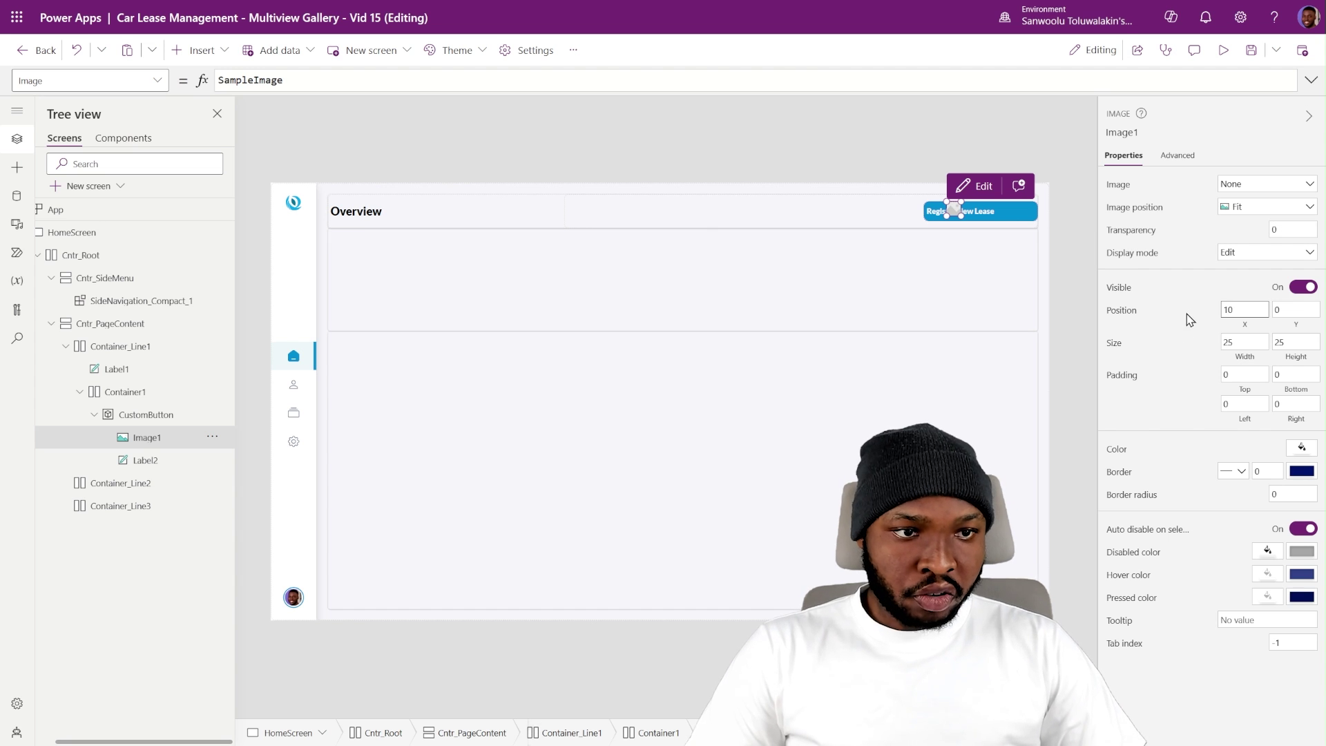
key(Return)
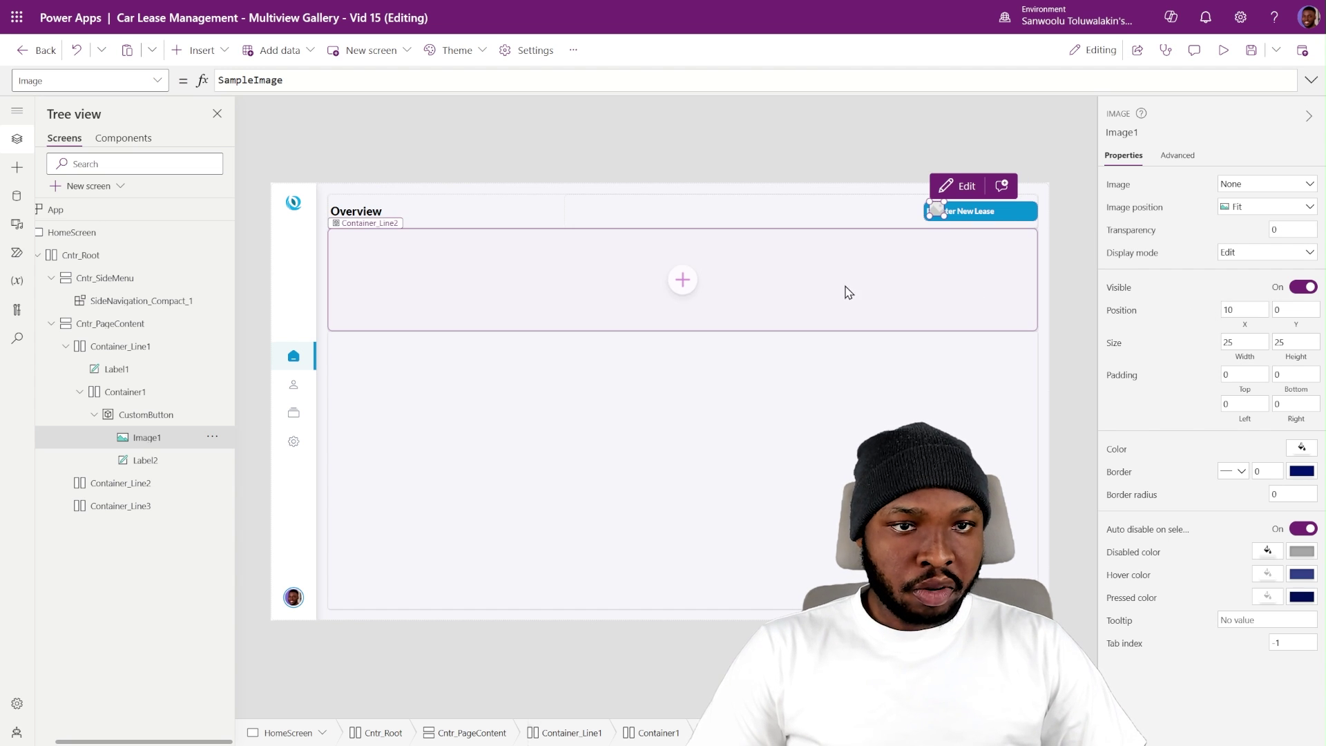
click(1297, 324)
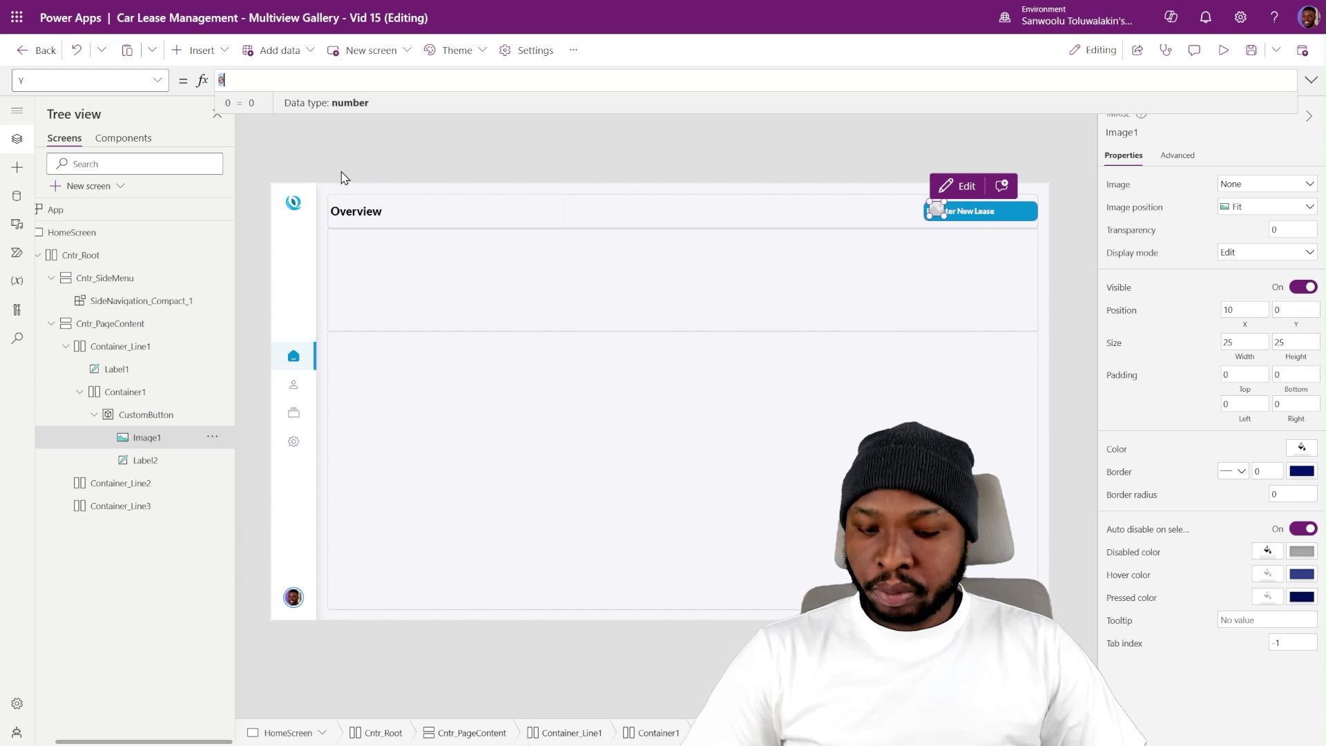
text((Parent.Height - Self.Height)/2)
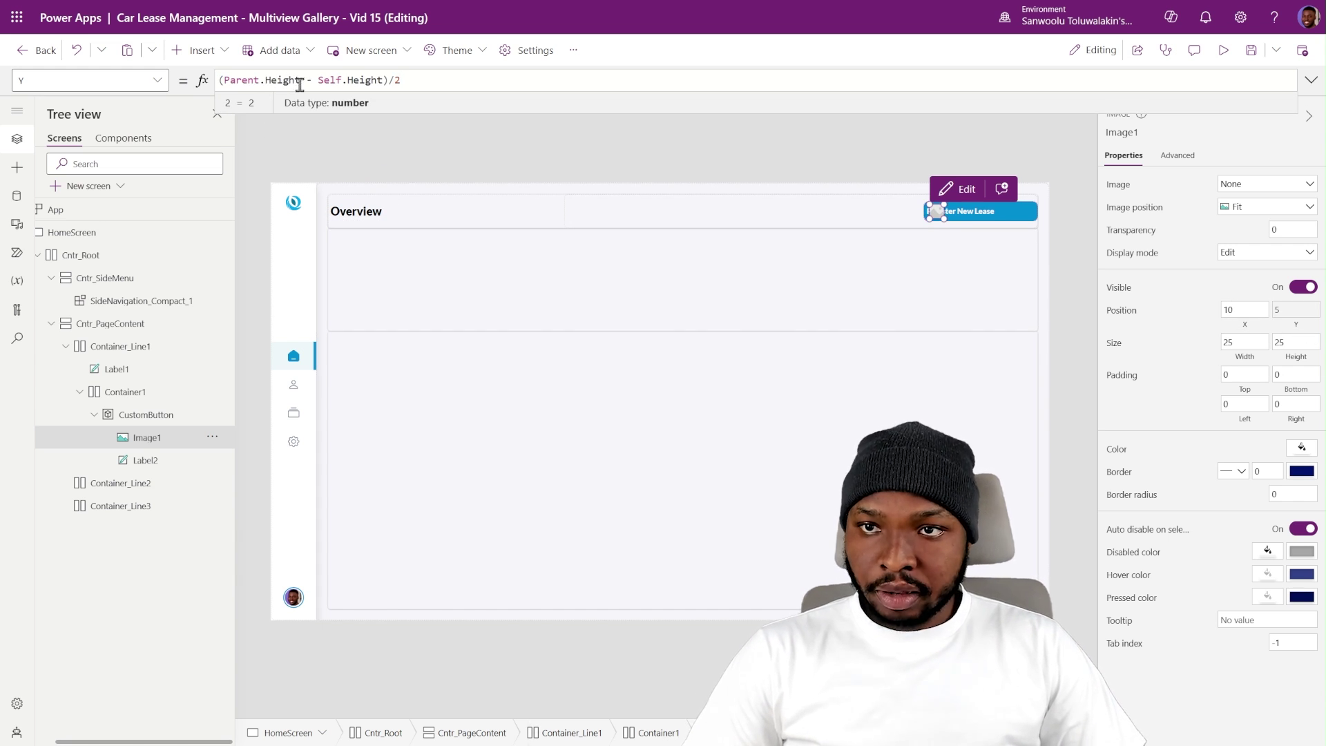
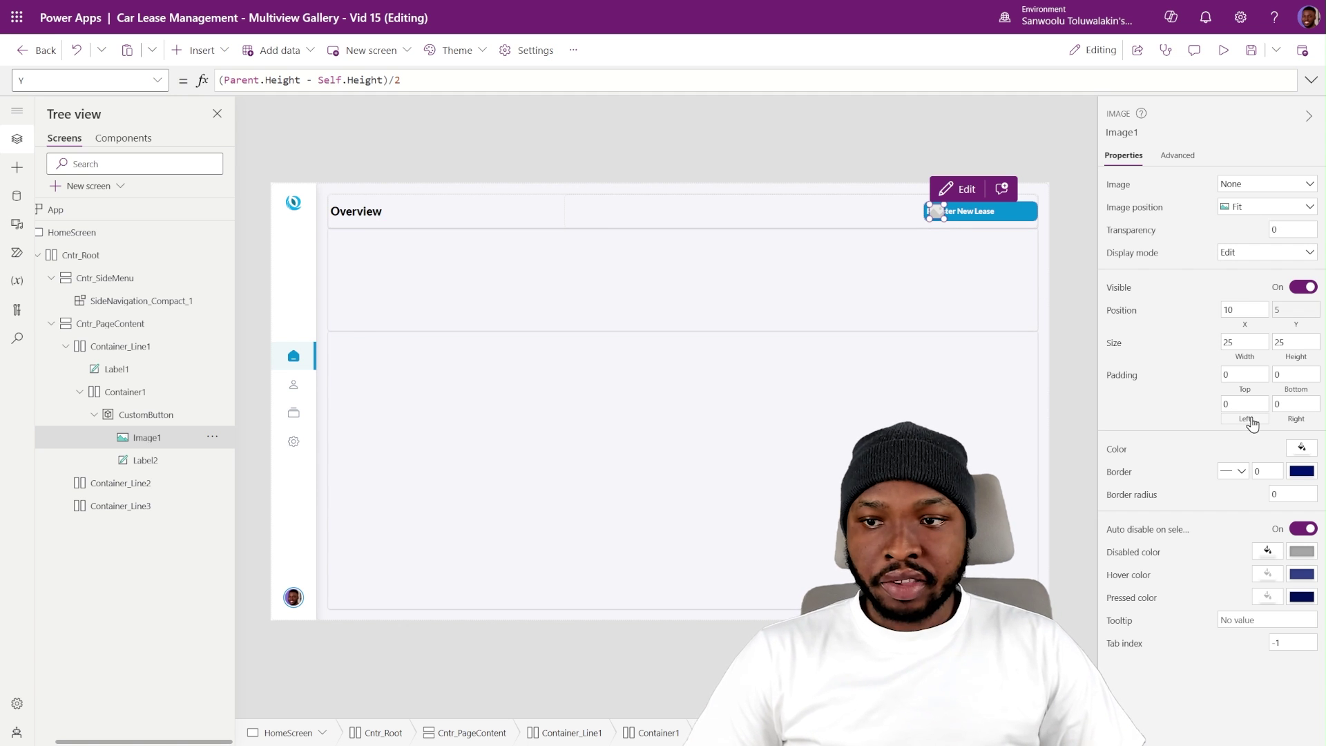
- Set the Register New Lease label's left padding to 5 + Image1.X + Image1.Width
click(140, 461)
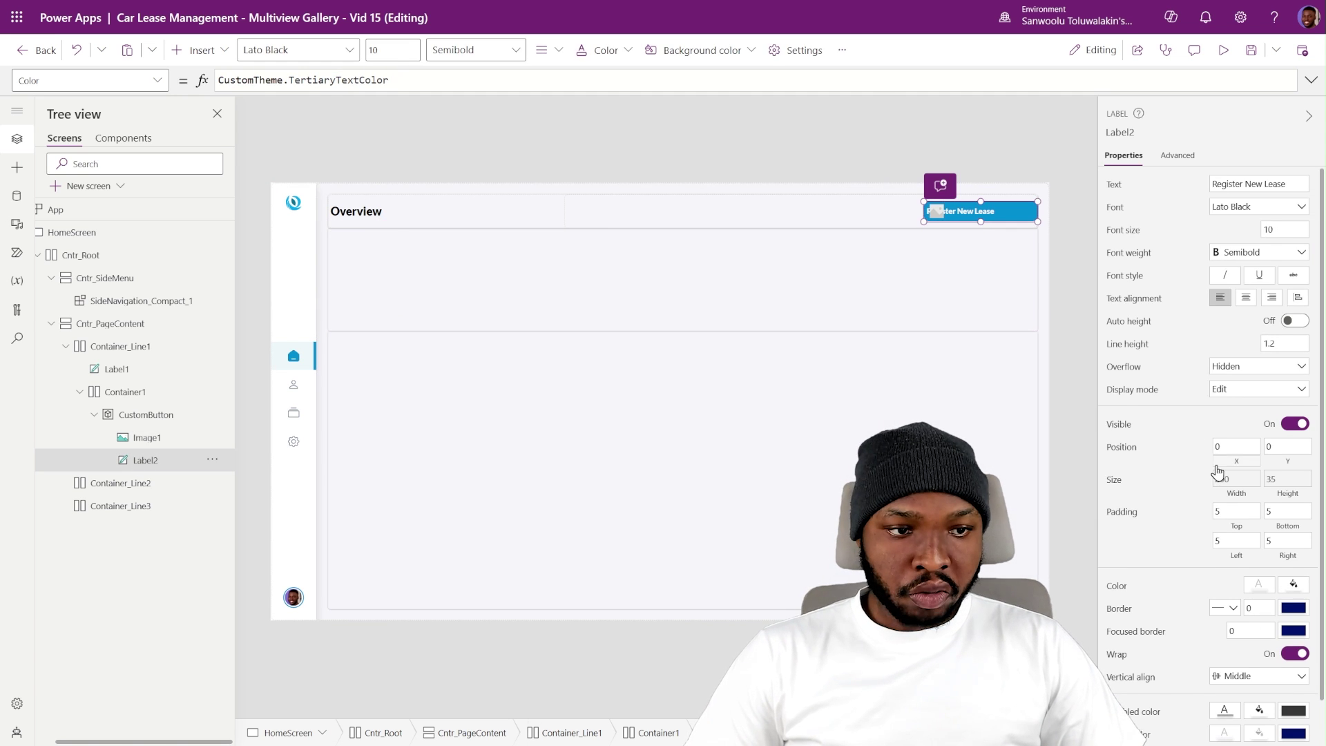
scroll(1218, 473, down, 1)
click(1237, 498)
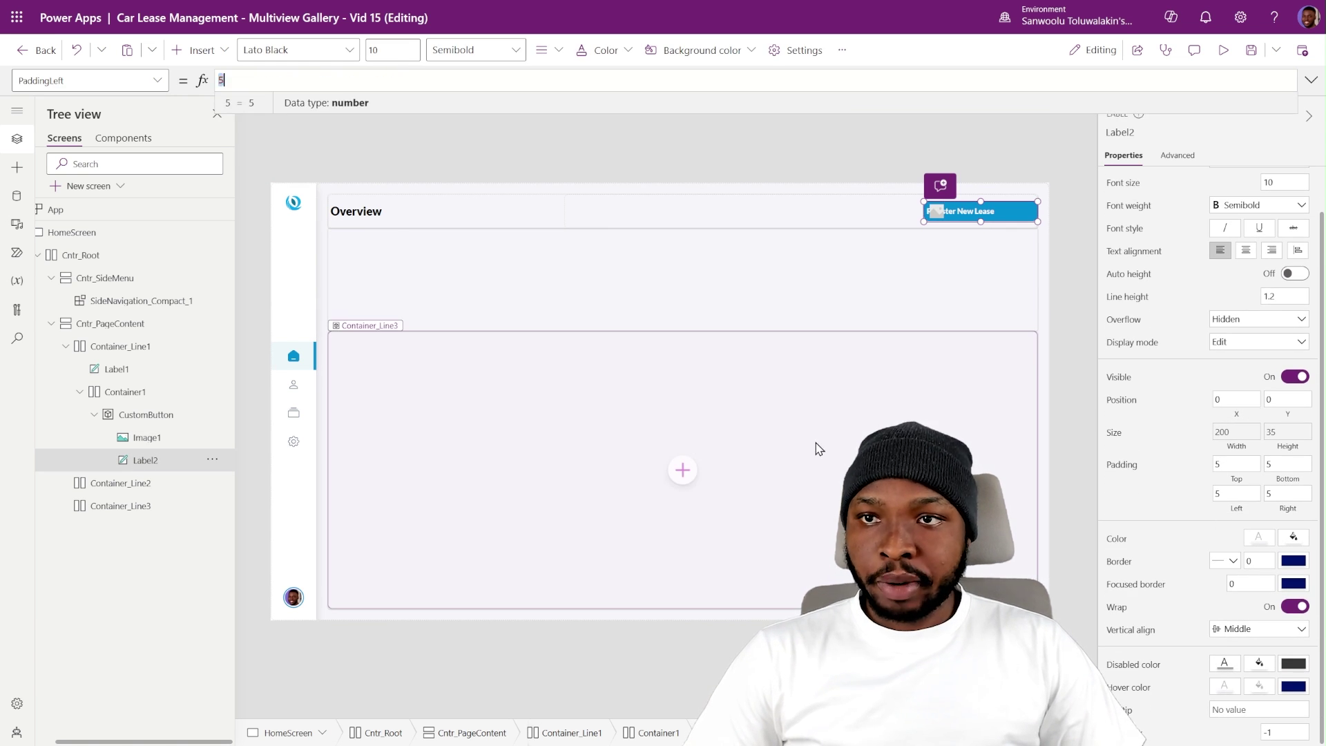
text(+ Image1.X + Image1.Width)
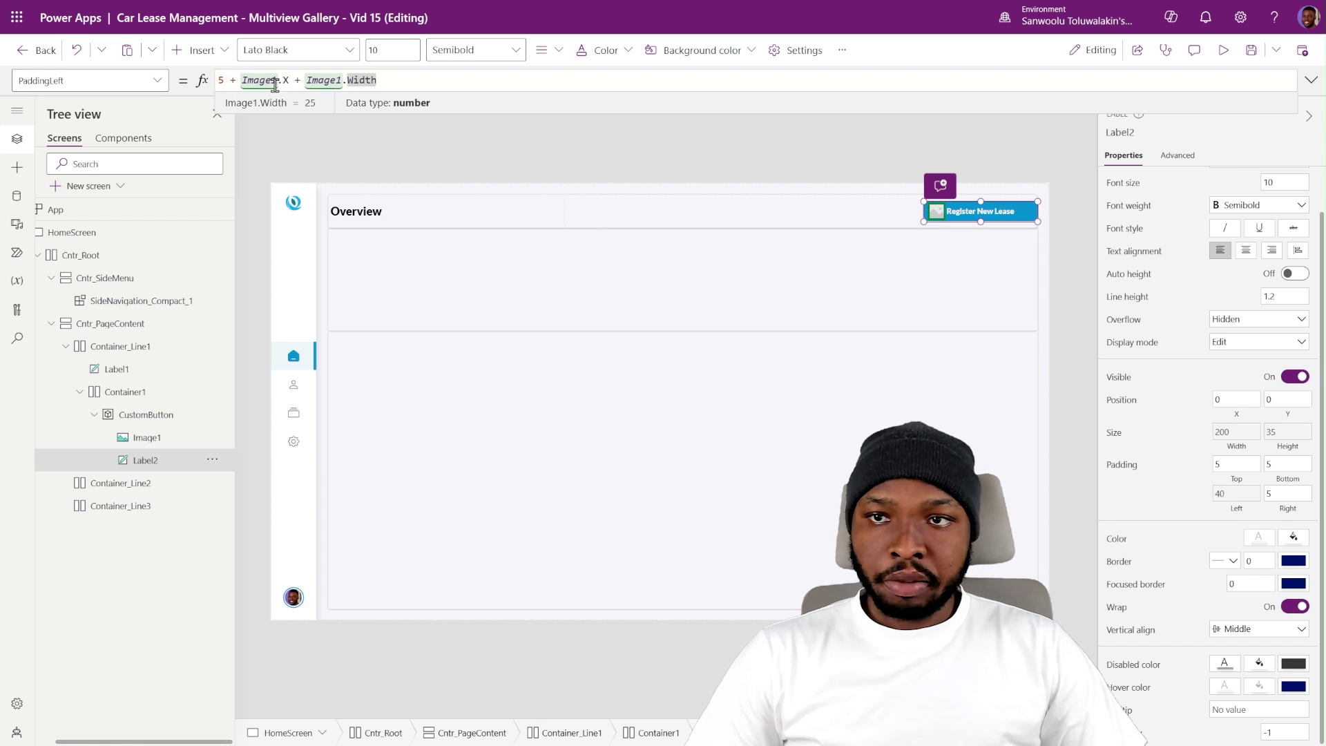
- Set Image1's Image property to a URL-encoded SVG data URI of customIcons.Plus, substituting 'currentColor' with CustomTheme.TertiaryTextColor_Text
click(149, 441)
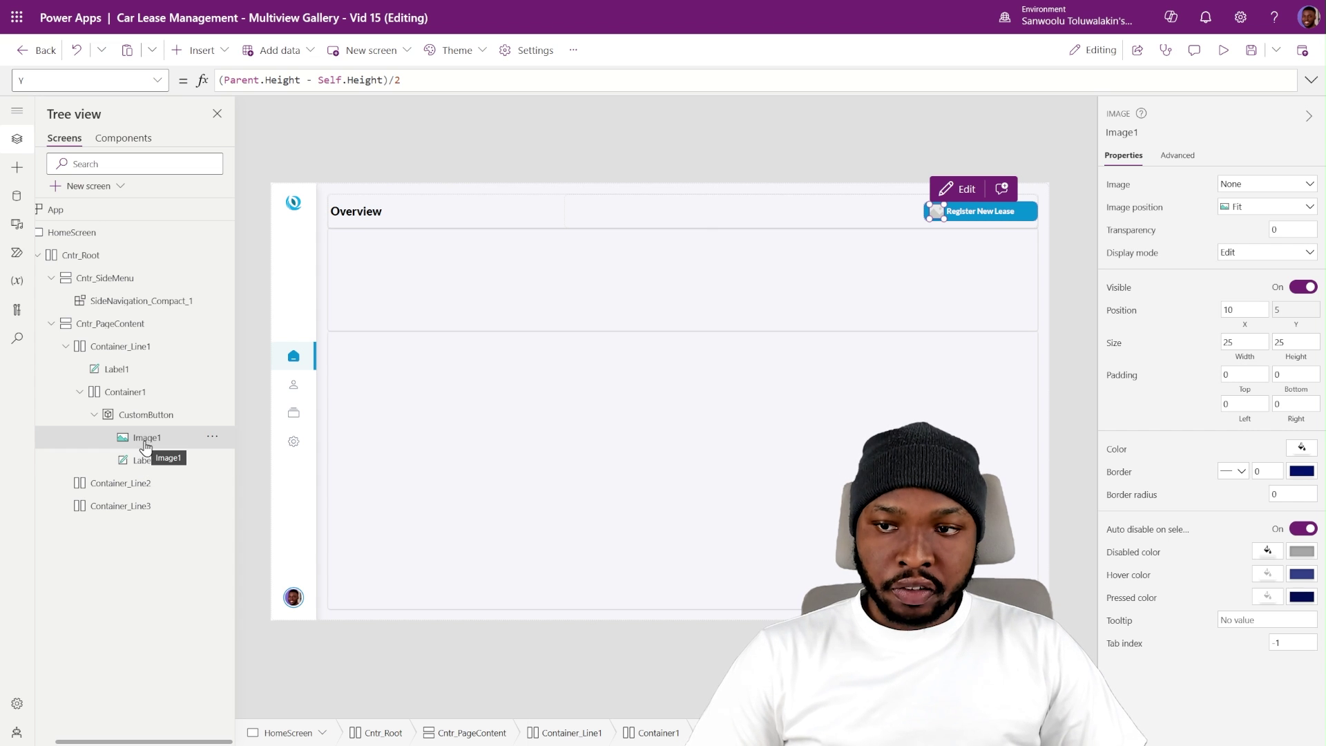
click(147, 463)
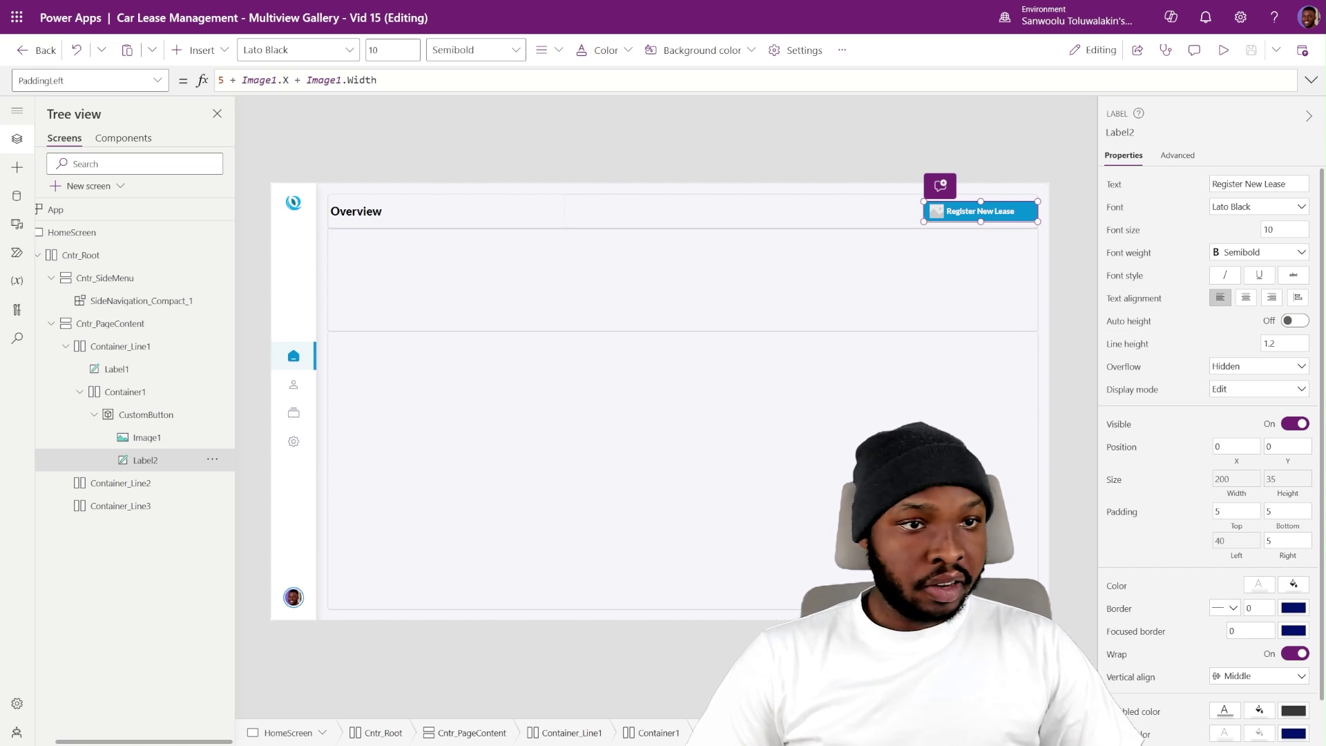
click(171, 440)
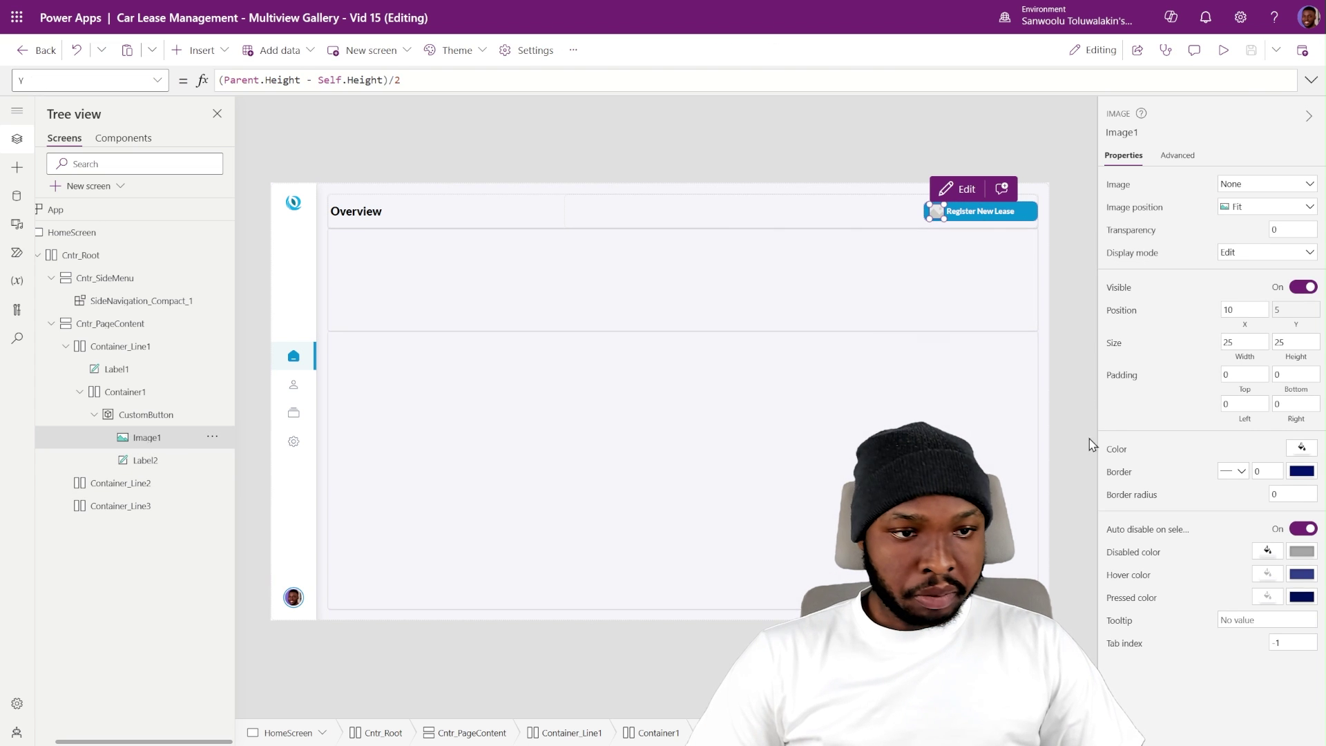
click(1121, 182)
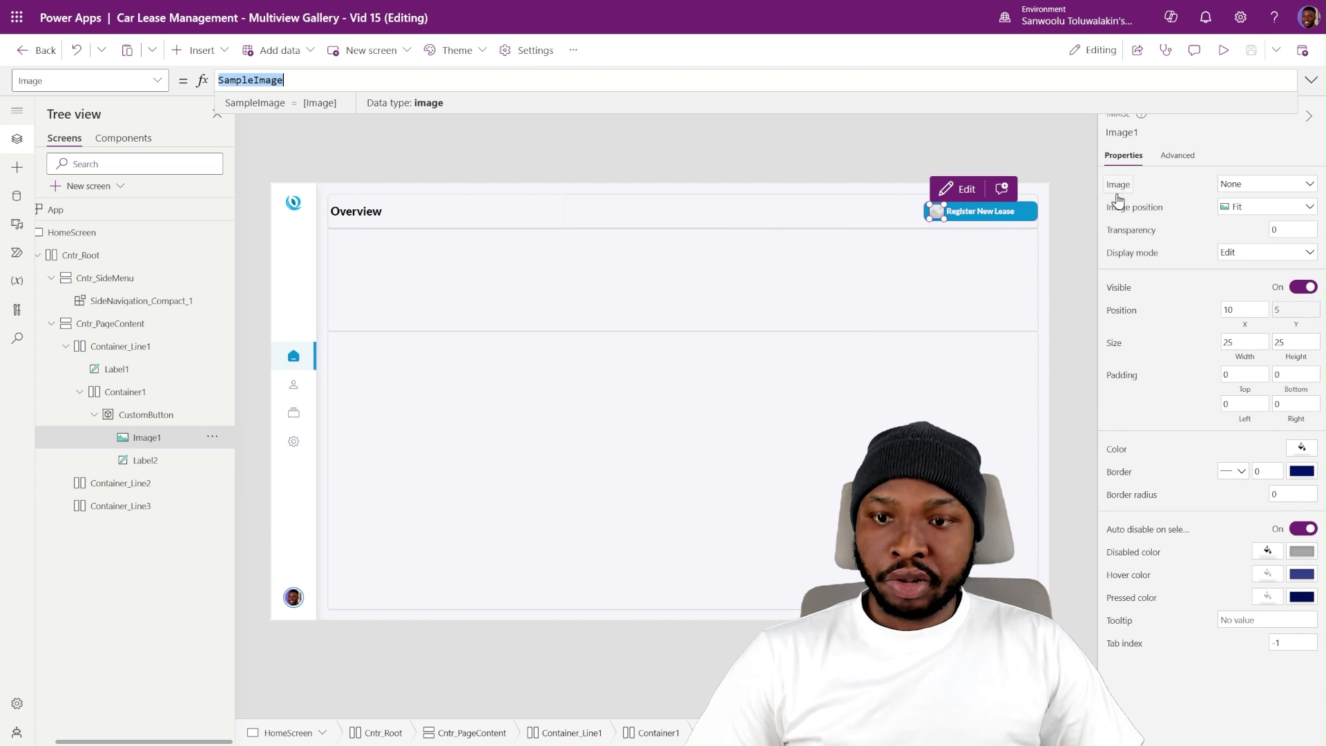
click(1311, 80)
click(565, 130)
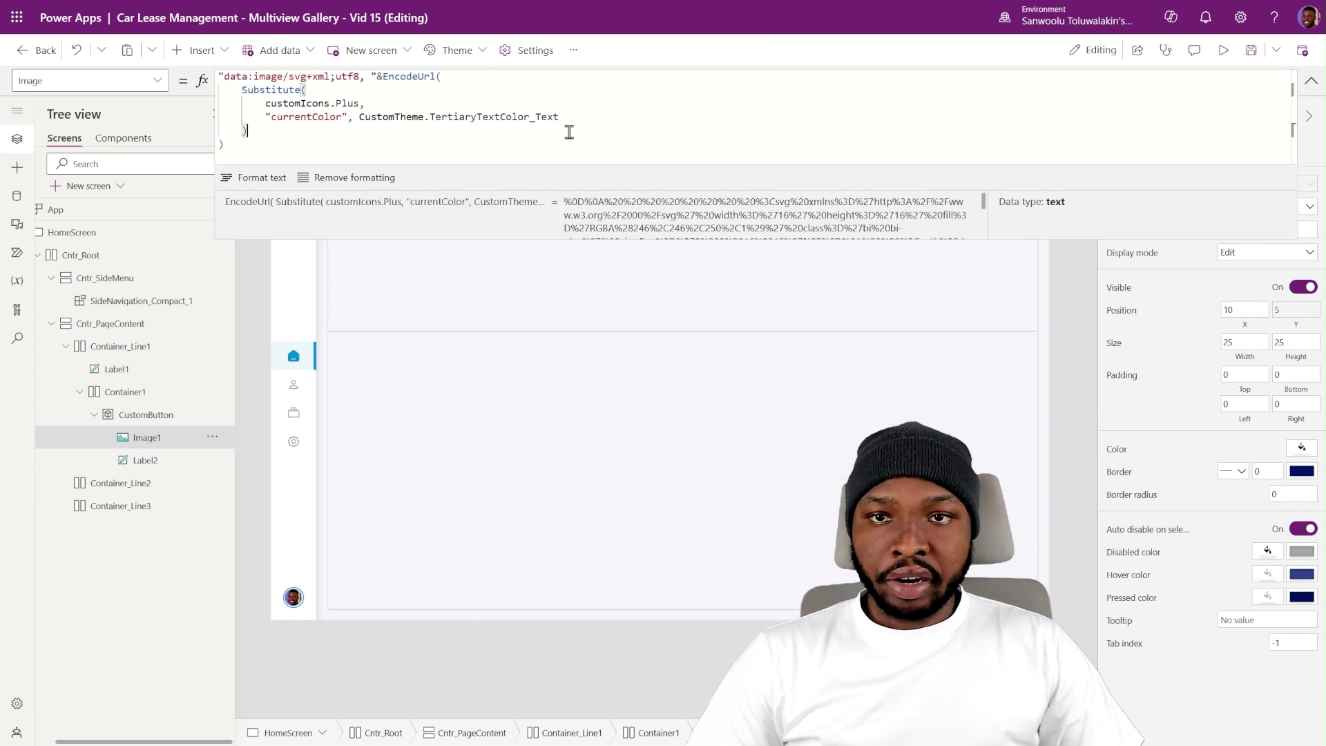
click(1311, 80)
click(1060, 148)
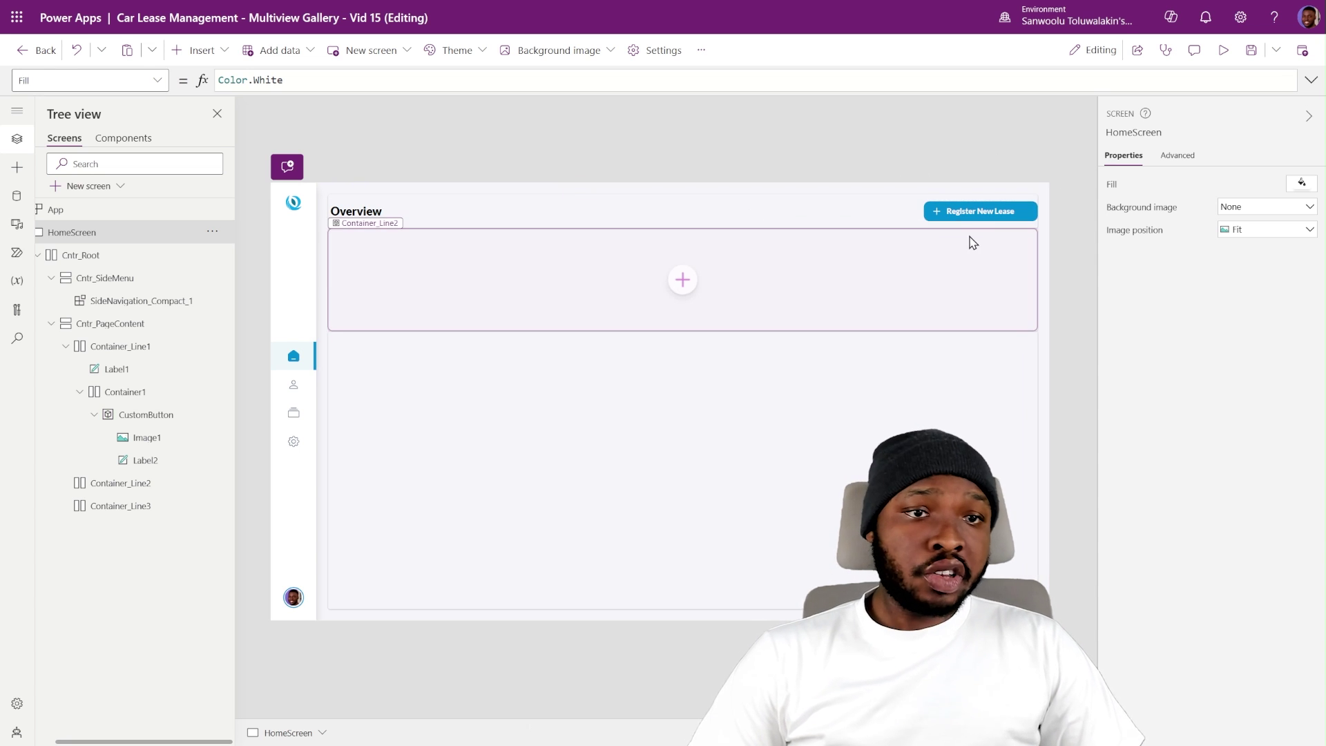
- Insert a button inside CustomButton on top of the icon and label, and set its X position to 0
click(147, 439)
click(199, 50)
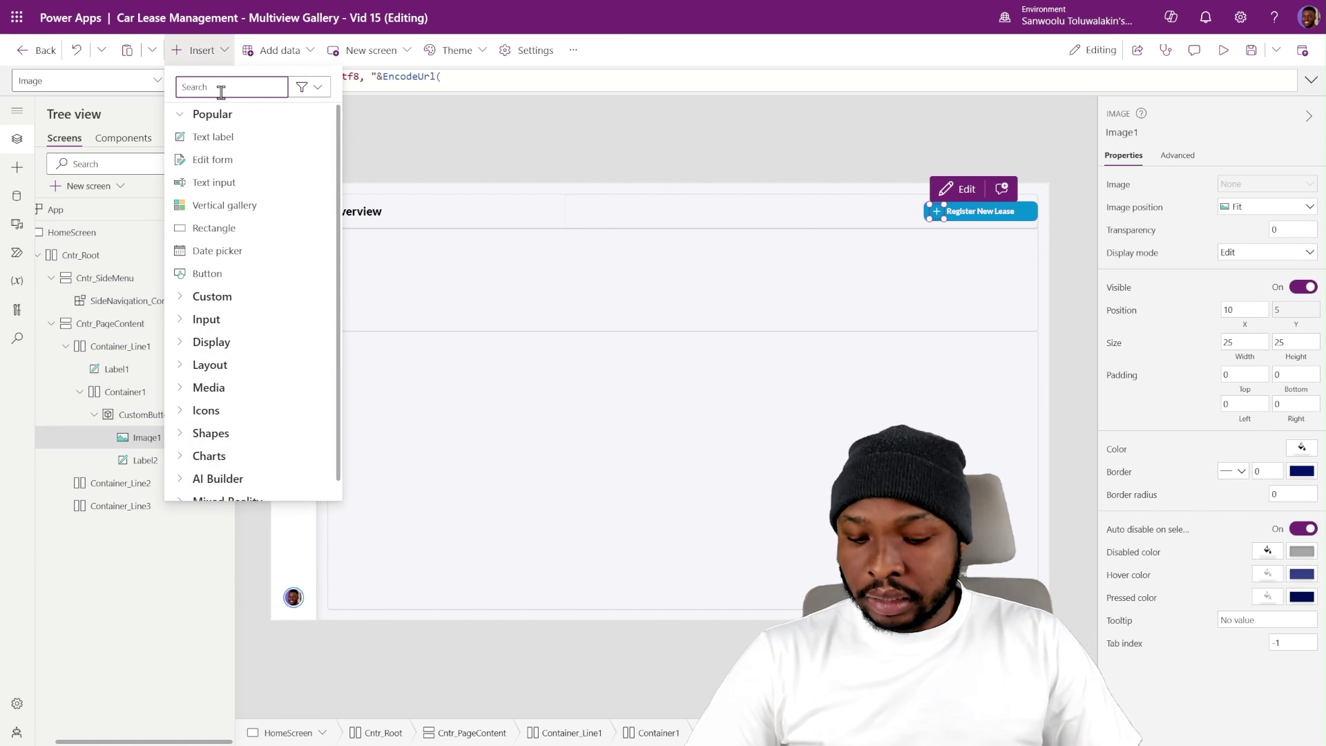
text(button)
key(Escape)
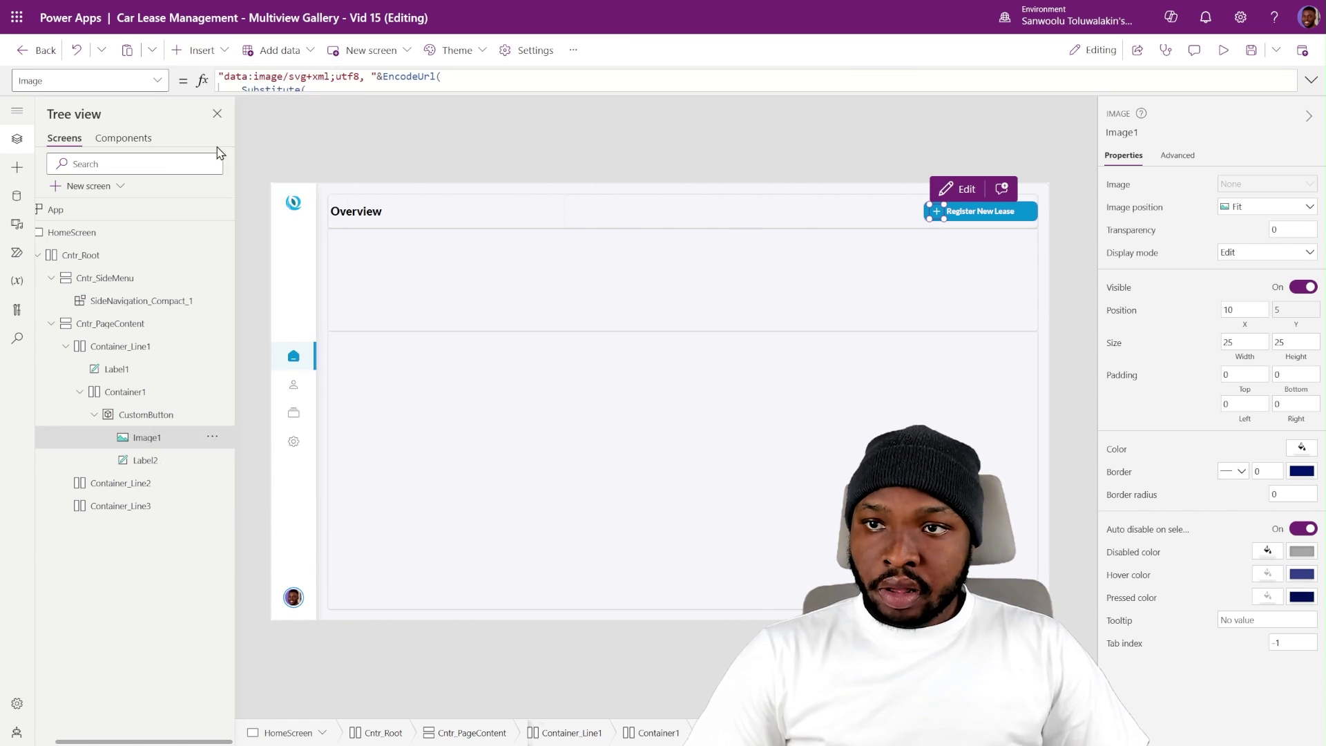
double_click(1256, 183)
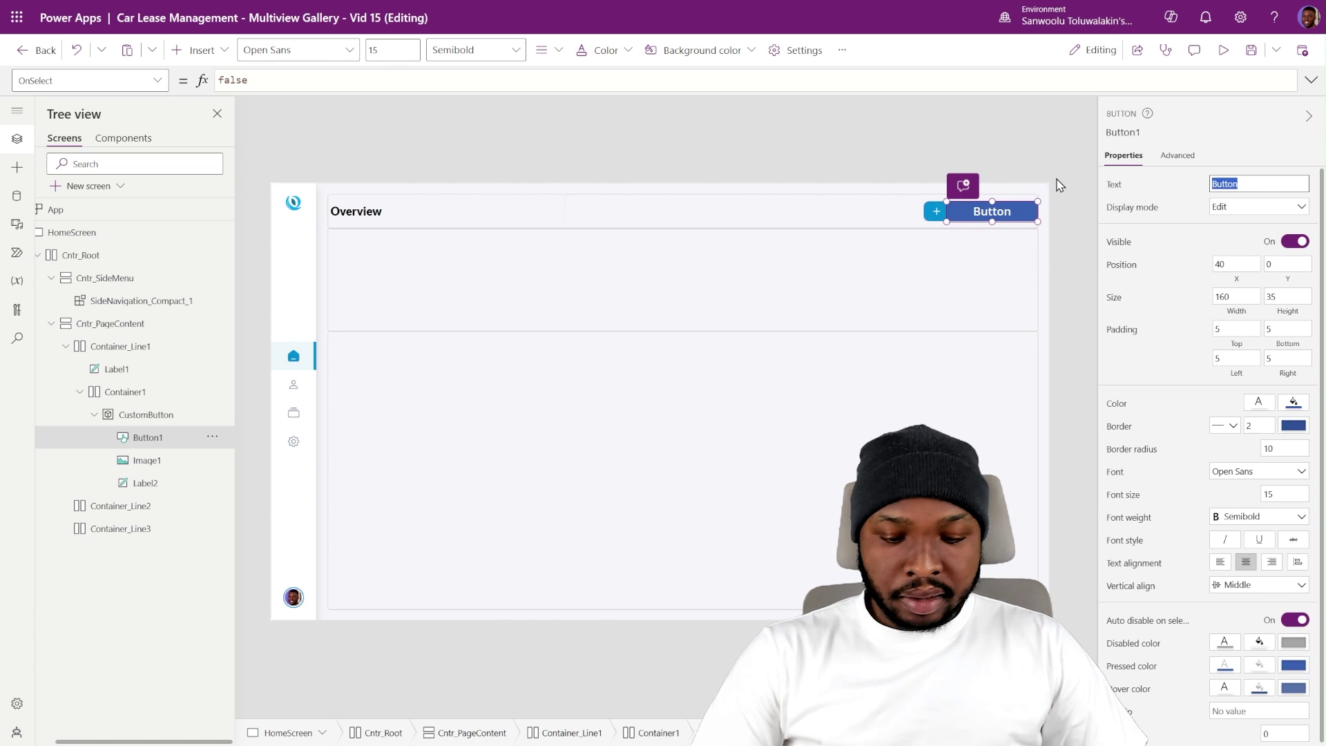
text(0)
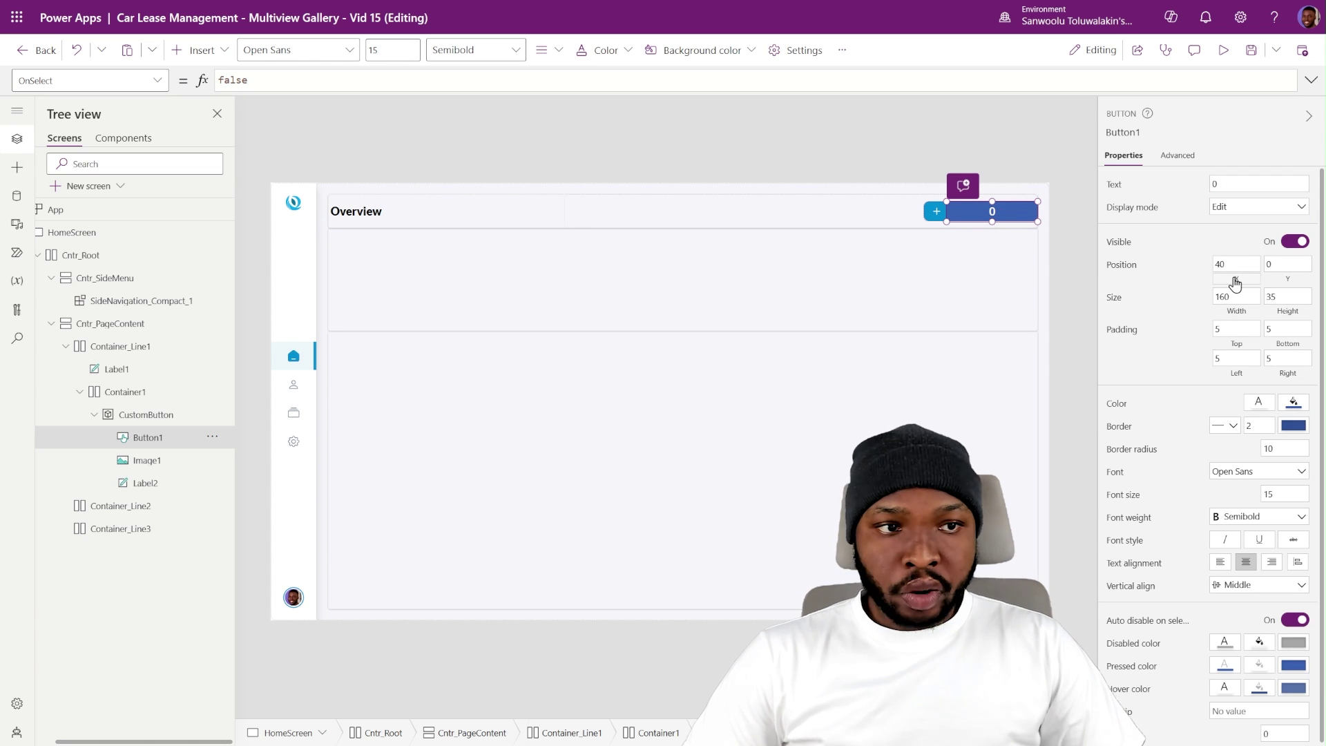
click(1235, 280)
click(1283, 287)
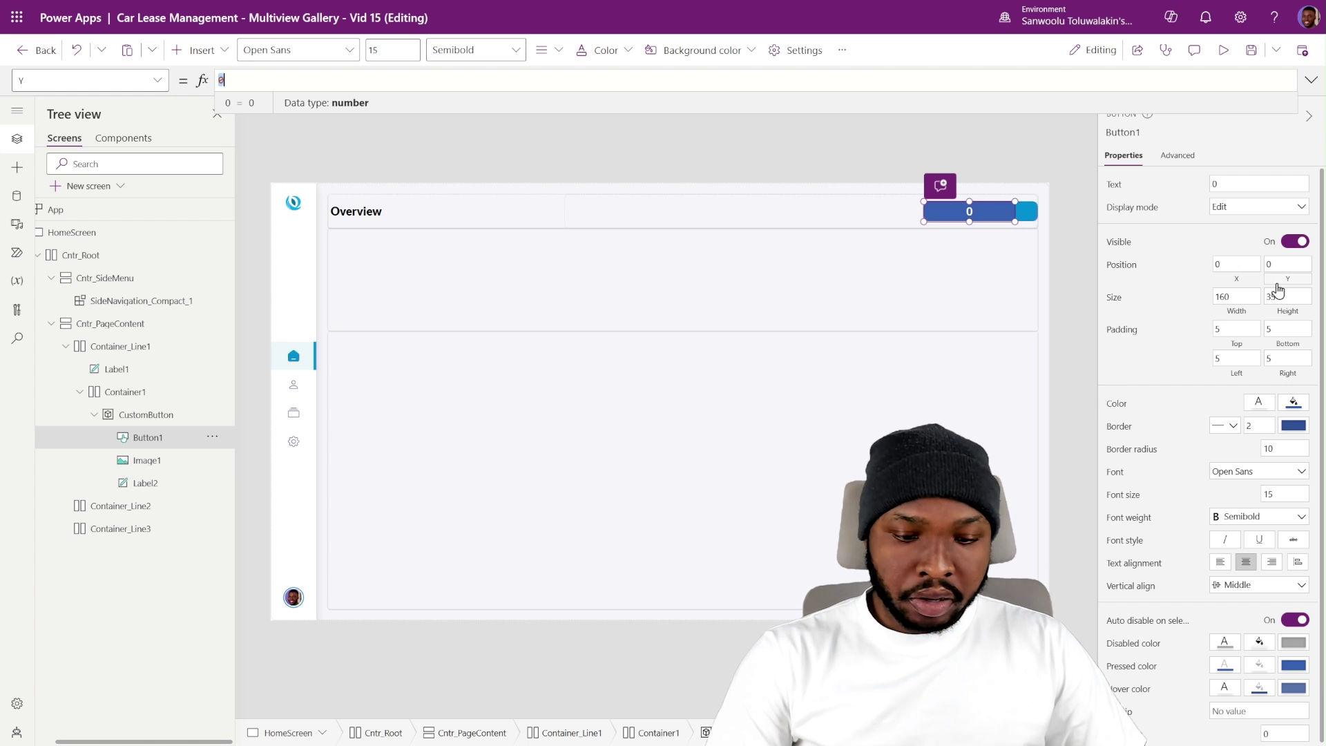
- Size the new button to fill CustomButton, with width Parent.Width and height Parent.Height
click(1236, 313)
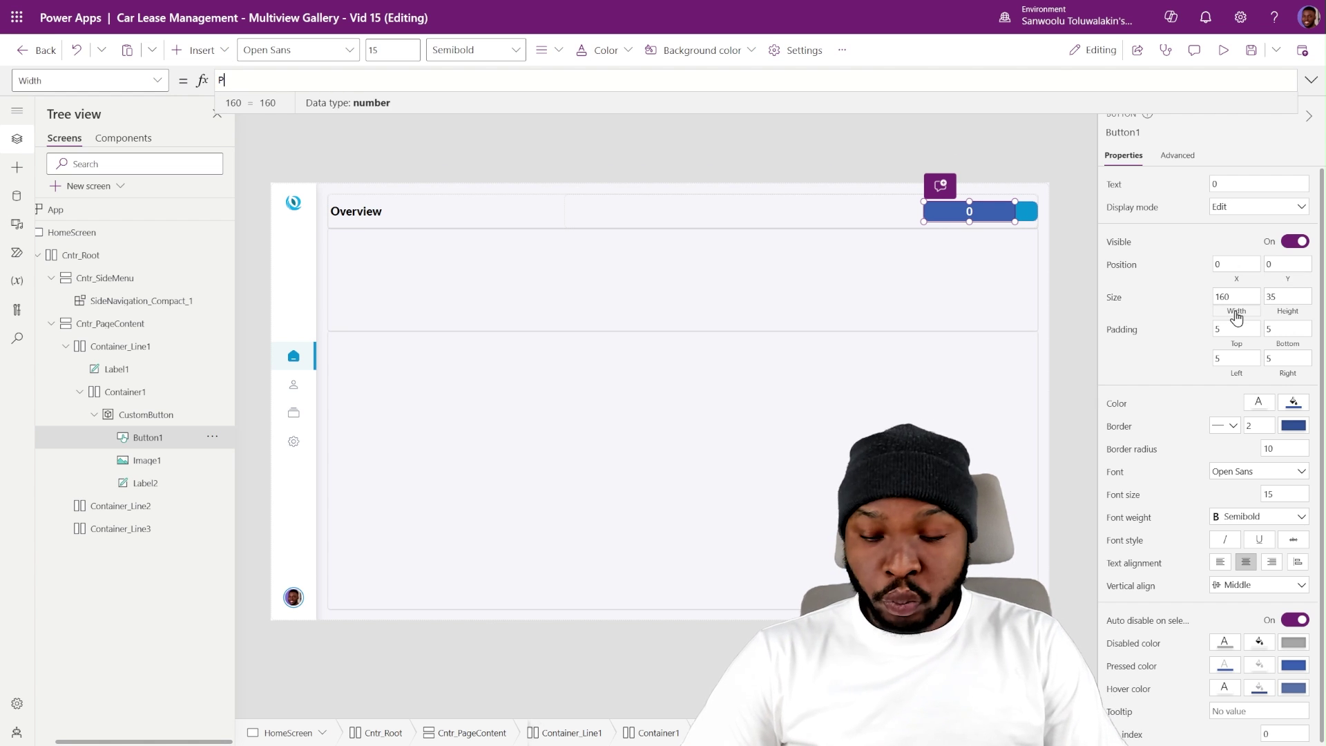
text(Parent)
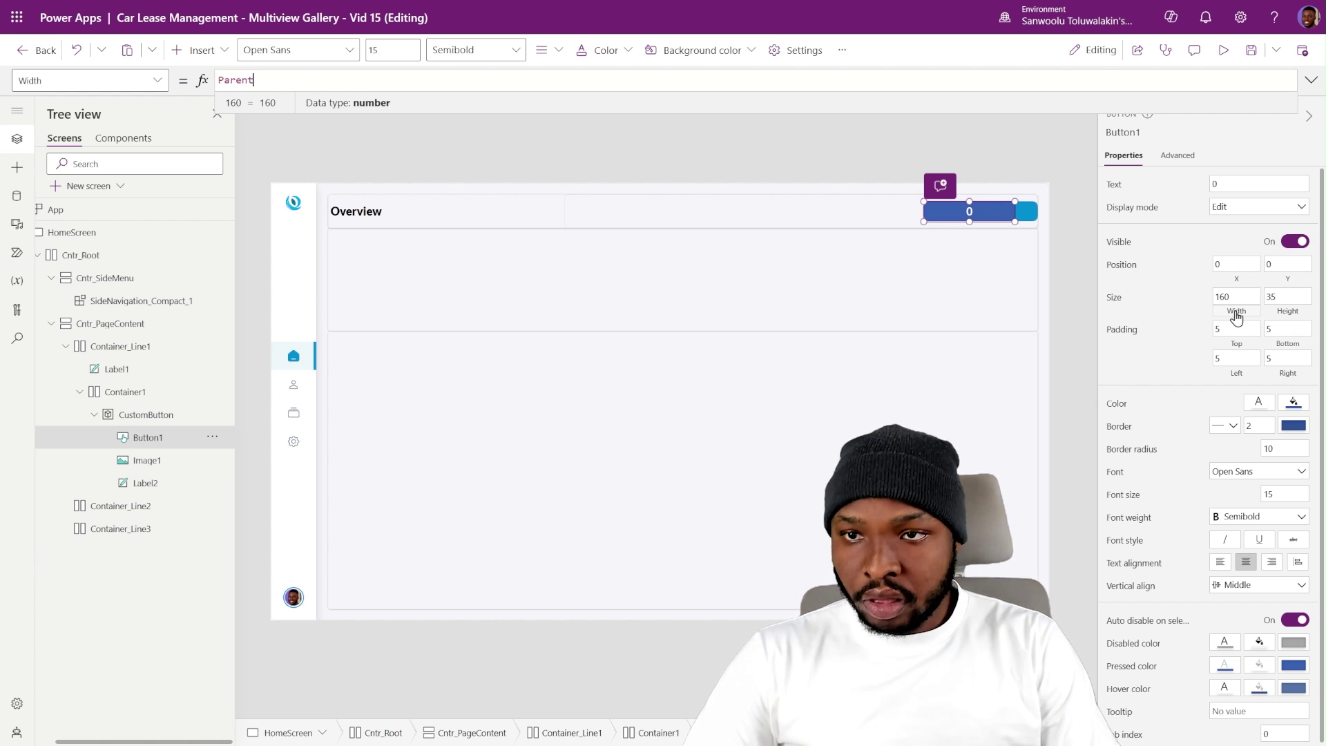
text(.Width)
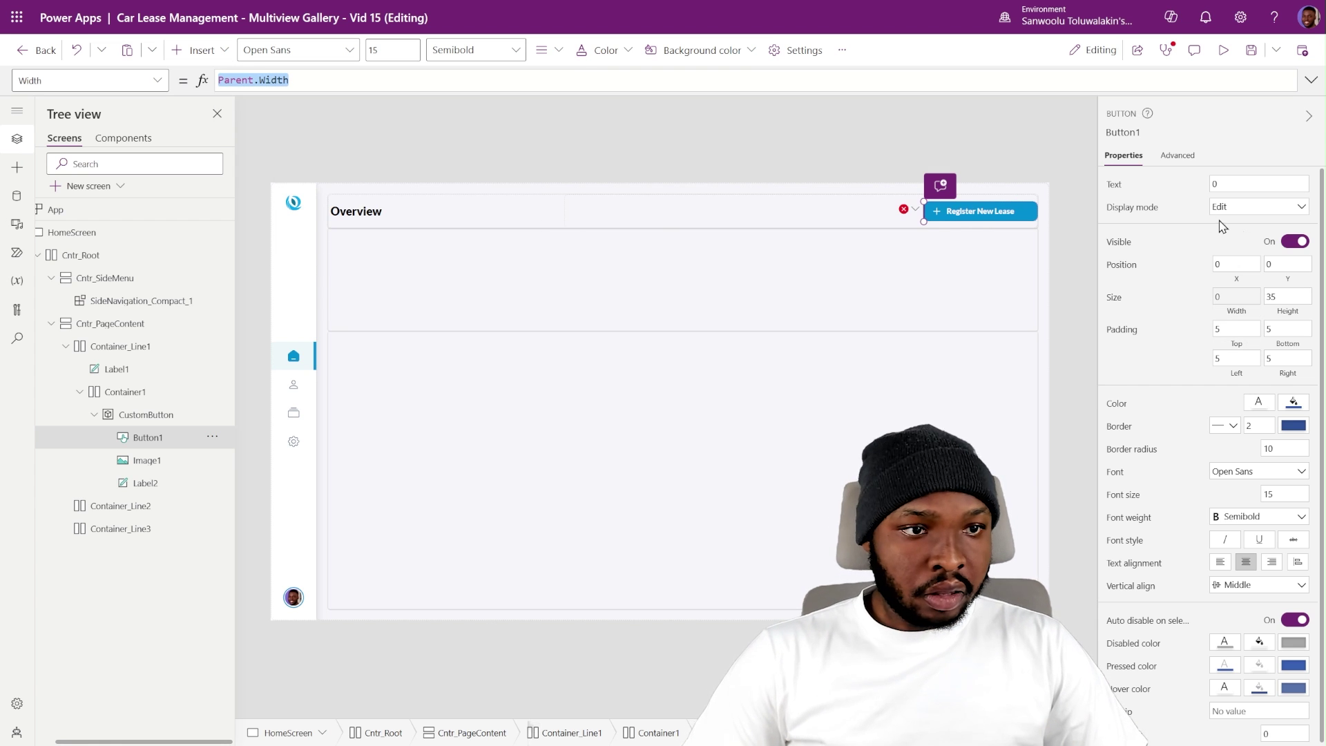
click(1287, 311)
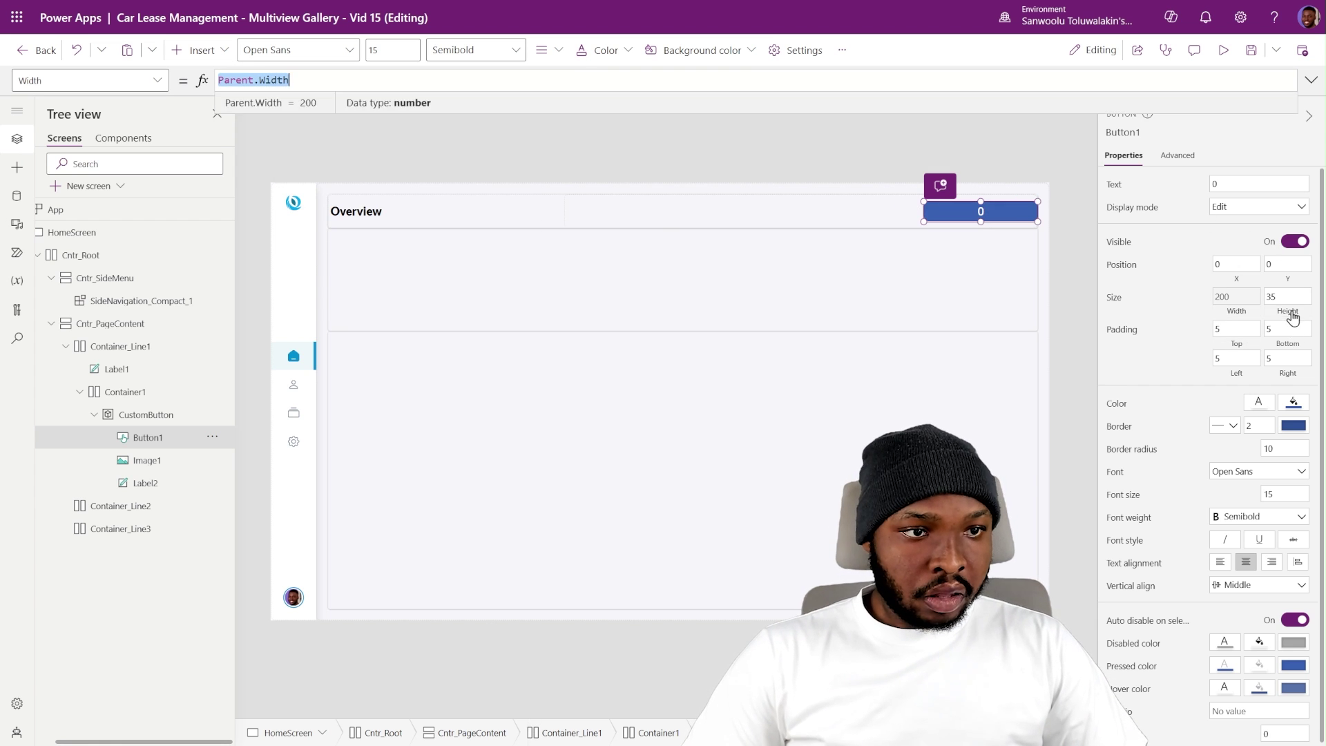
key(BackSpace)
key(BackSpace)
key(BackSpace)
key(BackSpace)
key(BackSpace)
text(Height)
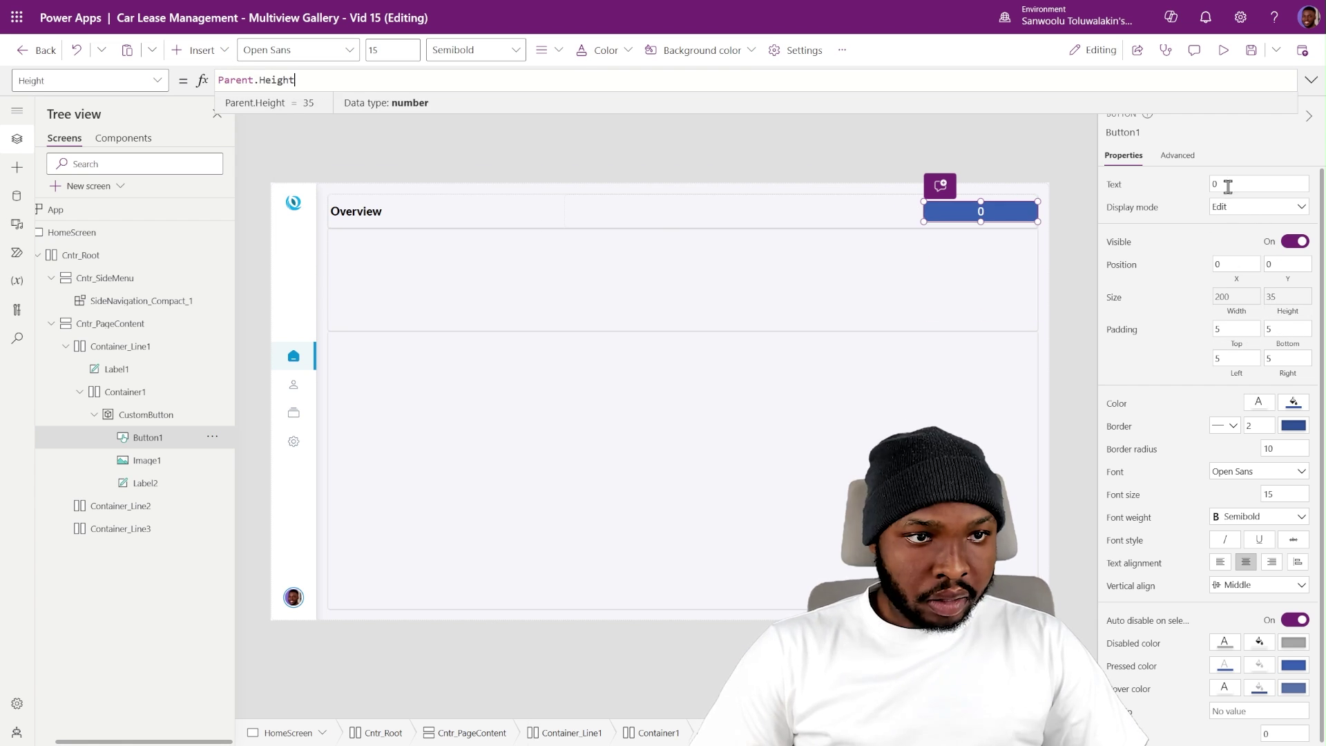
- Clear the overlay button's text and give it a transparent fill with border style None
click(1257, 184)
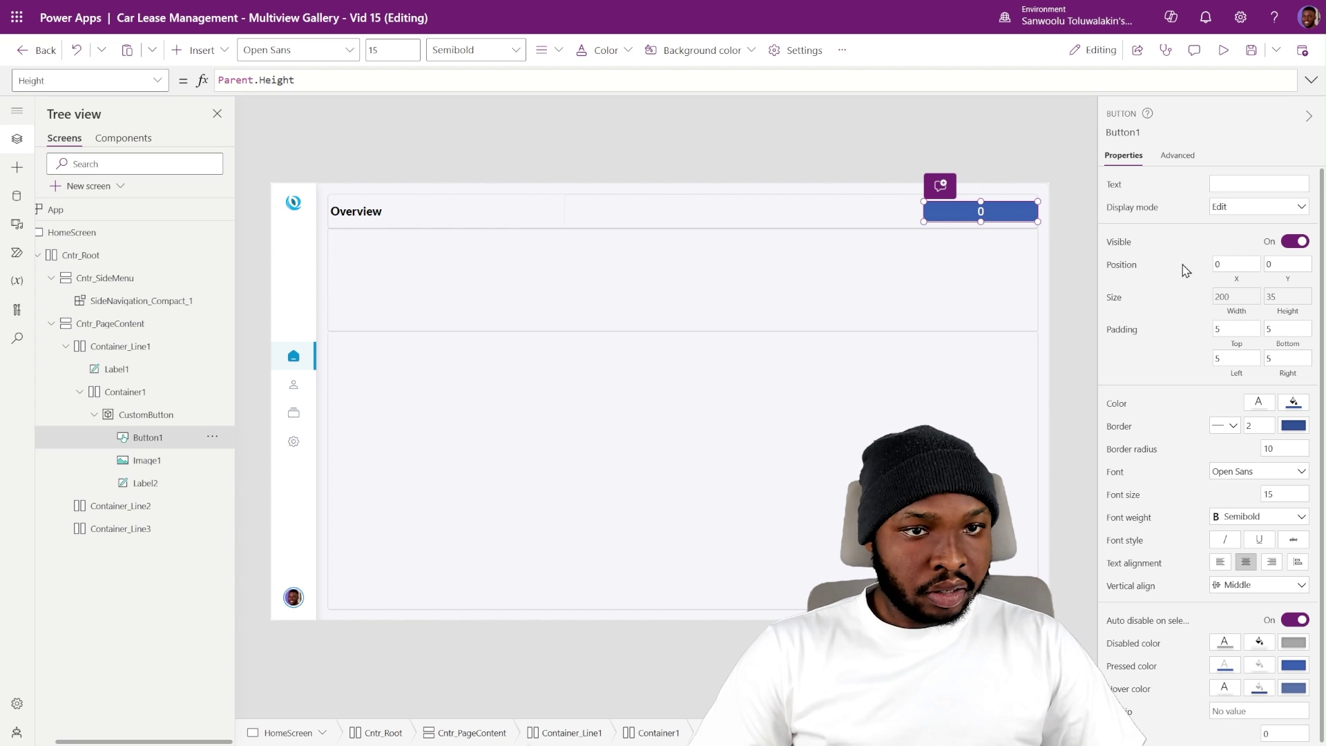
click(1293, 404)
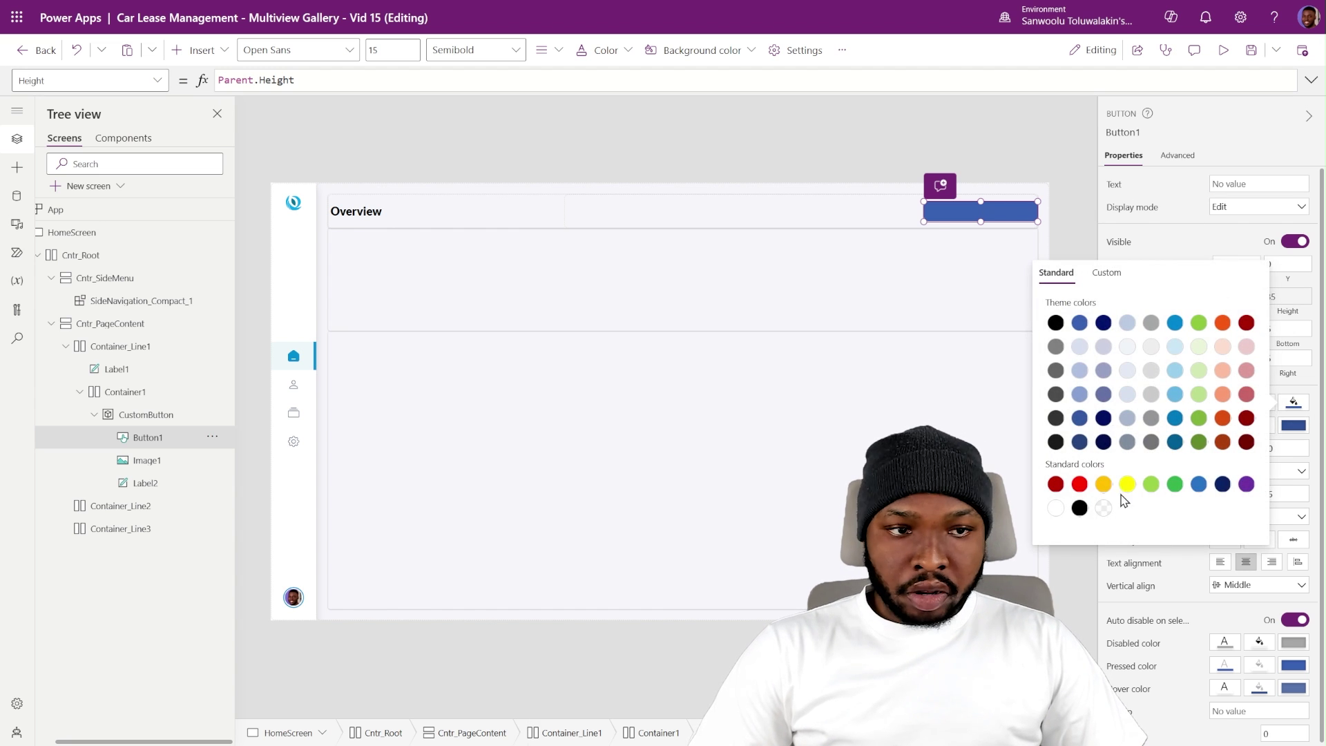
click(1296, 399)
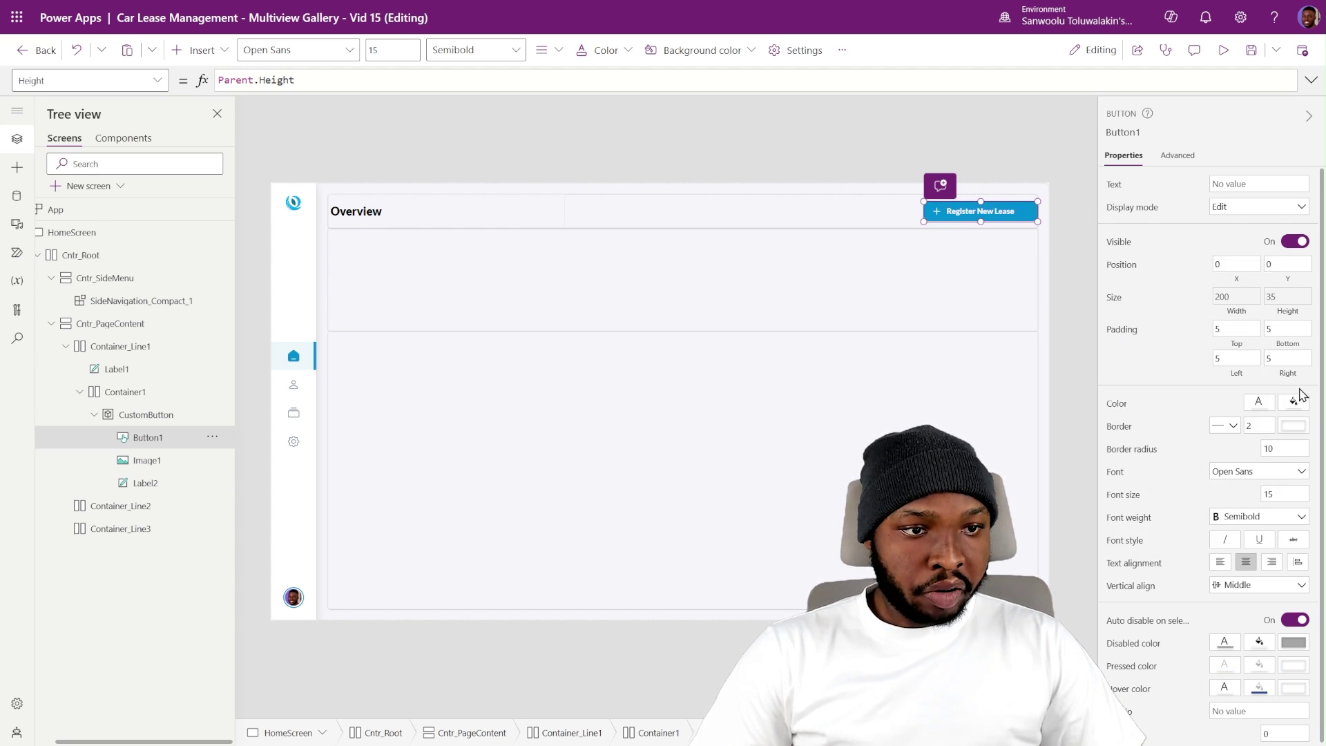
click(1234, 428)
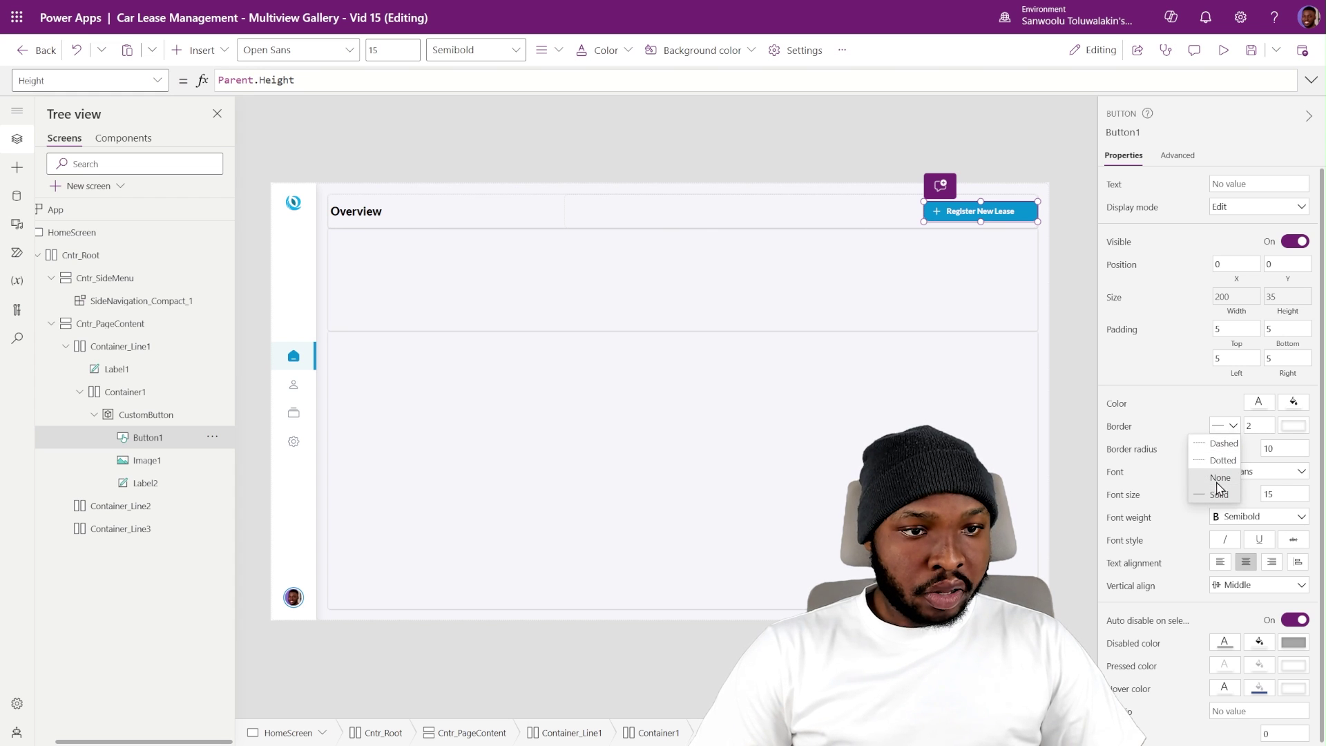
click(1221, 490)
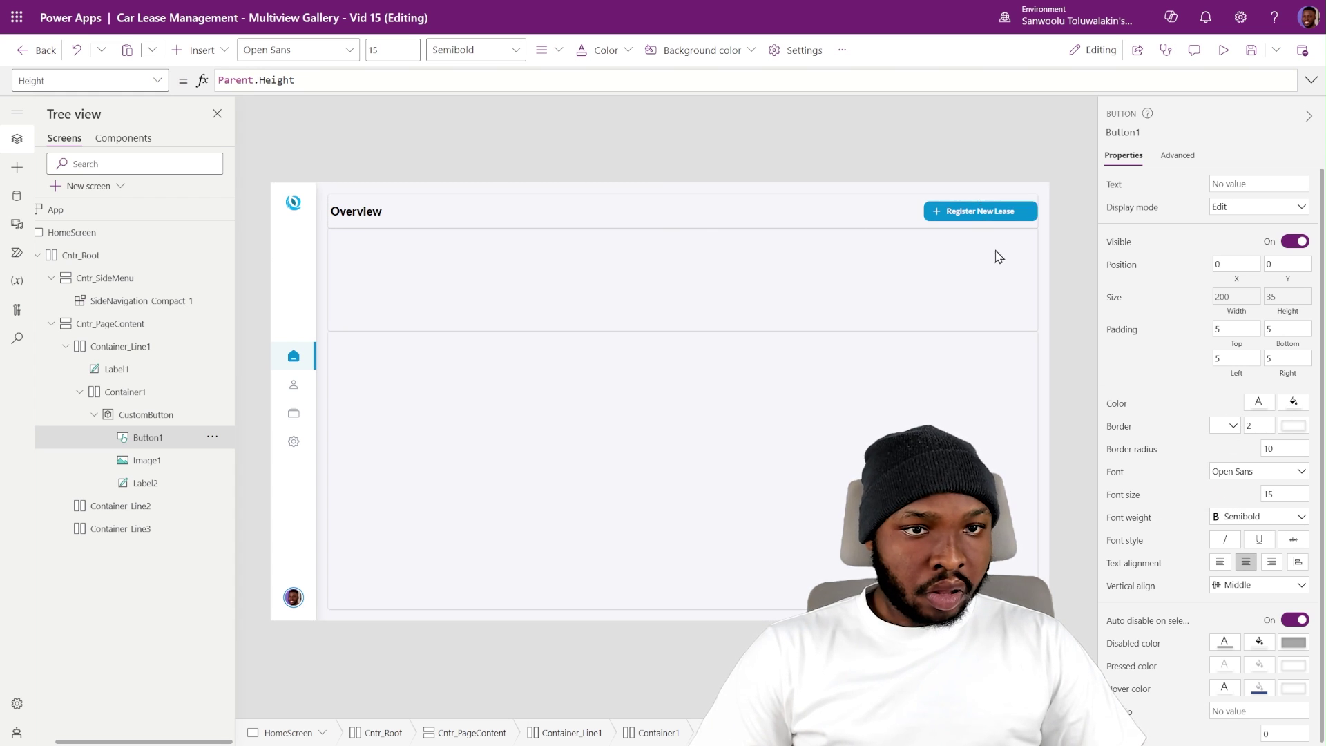
- Look up the overlay button's fill properties and replace its HoverFill formula
scroll(1226, 705, down, 1)
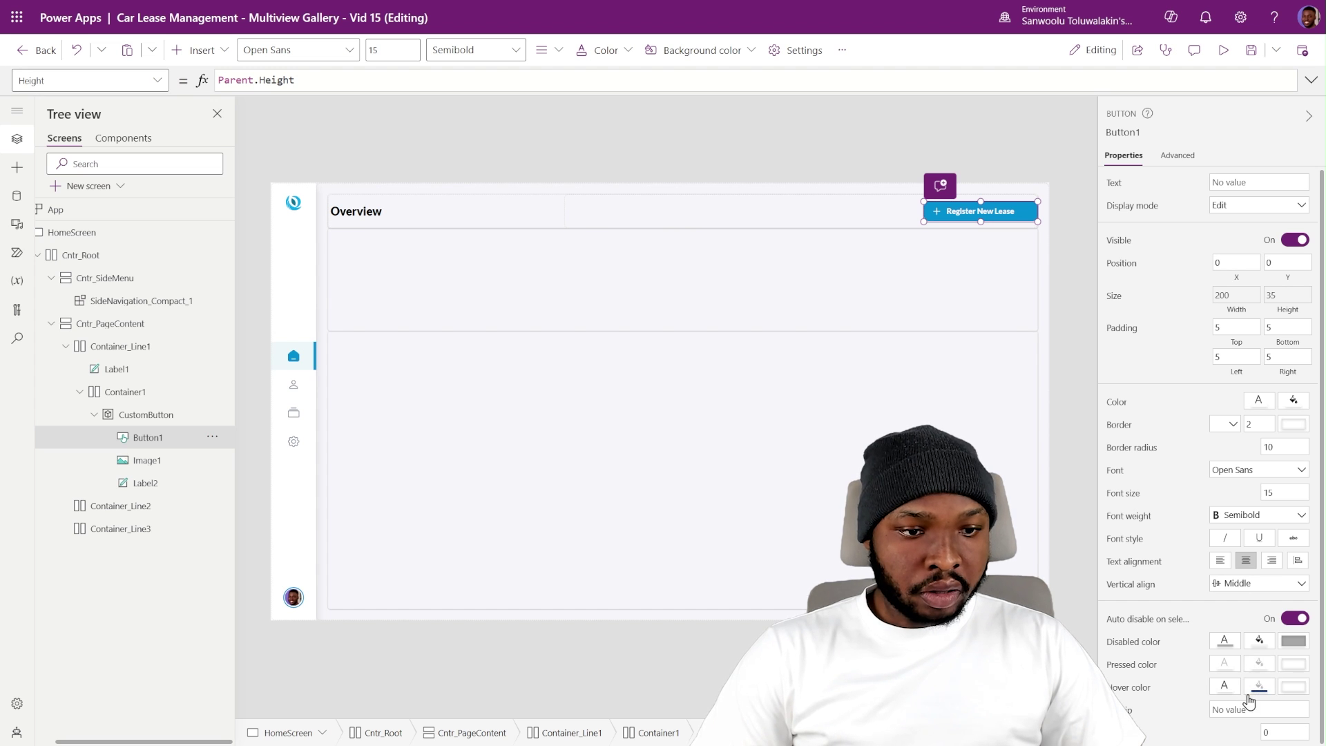
click(1176, 156)
scroll(1146, 394, down, 2)
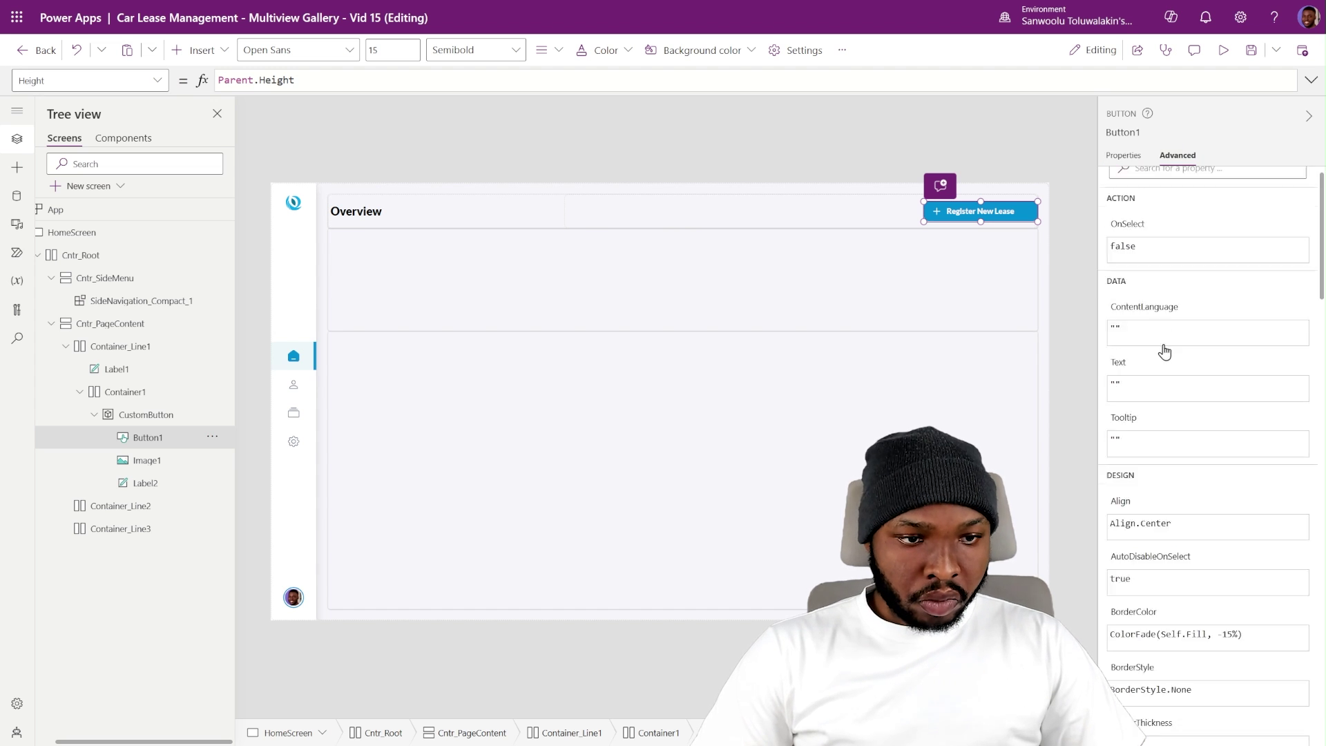
scroll(1199, 255, up, 2)
click(1165, 185)
text(fill)
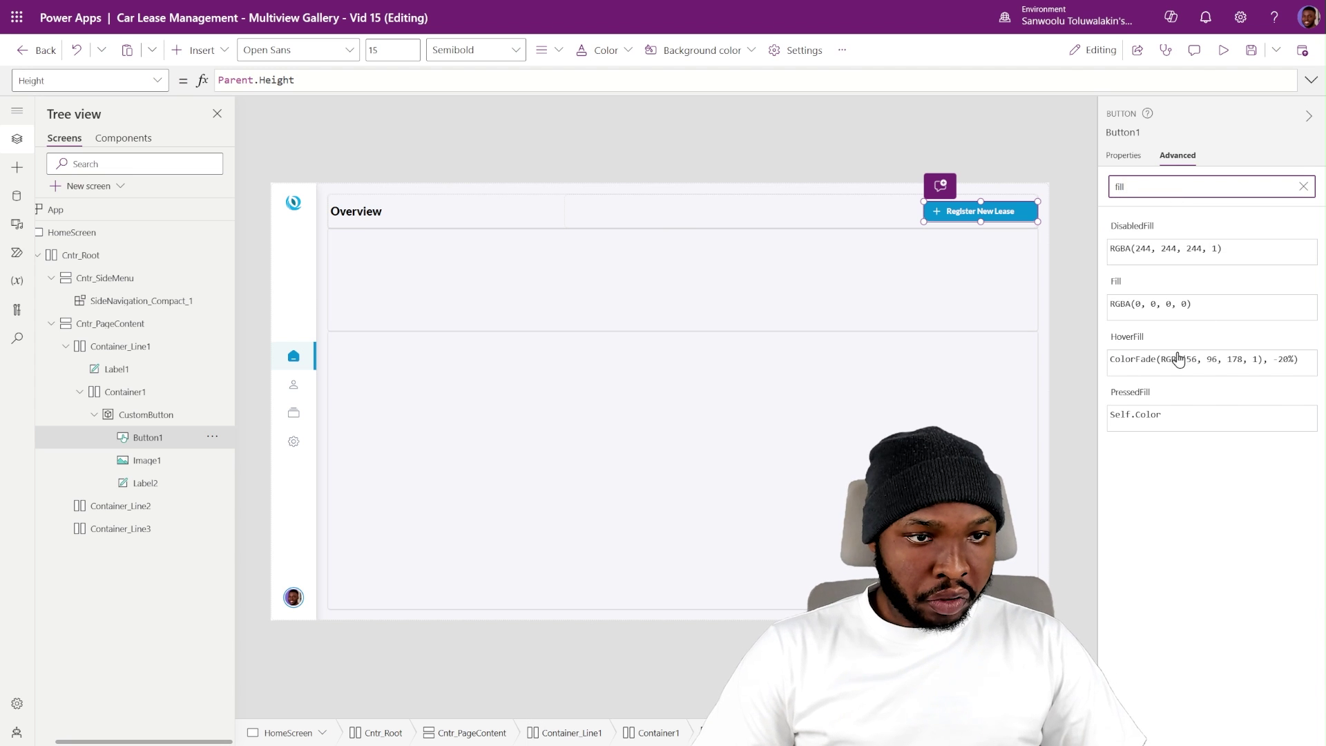
click(1178, 359)
key(ctrl+a)
text(Cus)
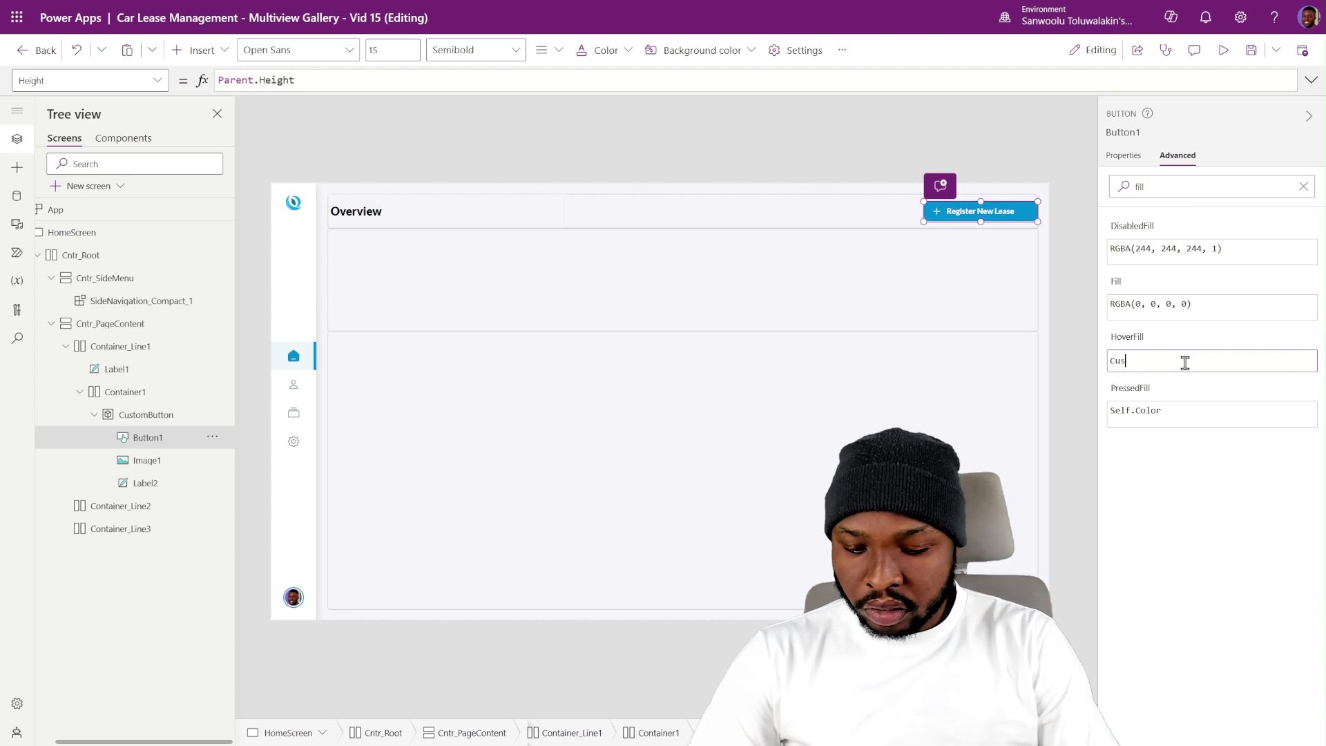
- Set Button1's HoverFill property to CustomTheme.varHoverFill
text(tomTh)
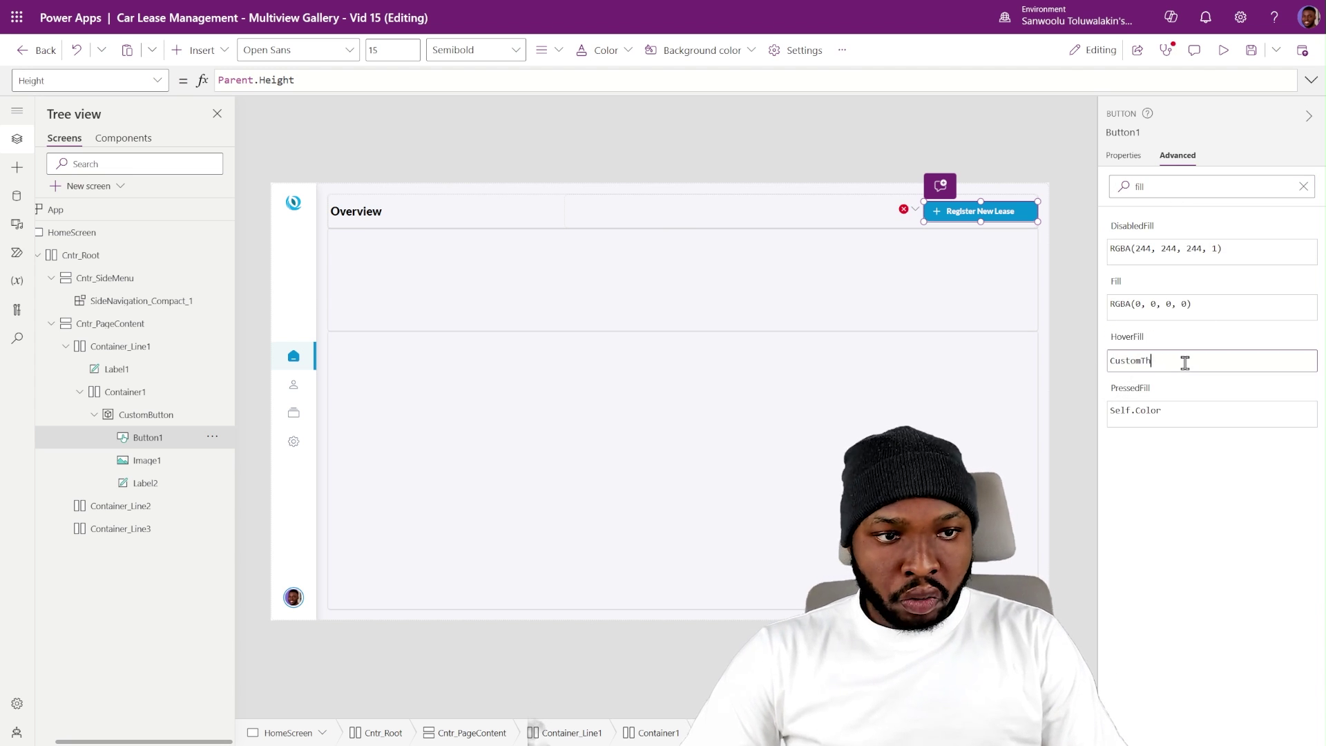
text(e)
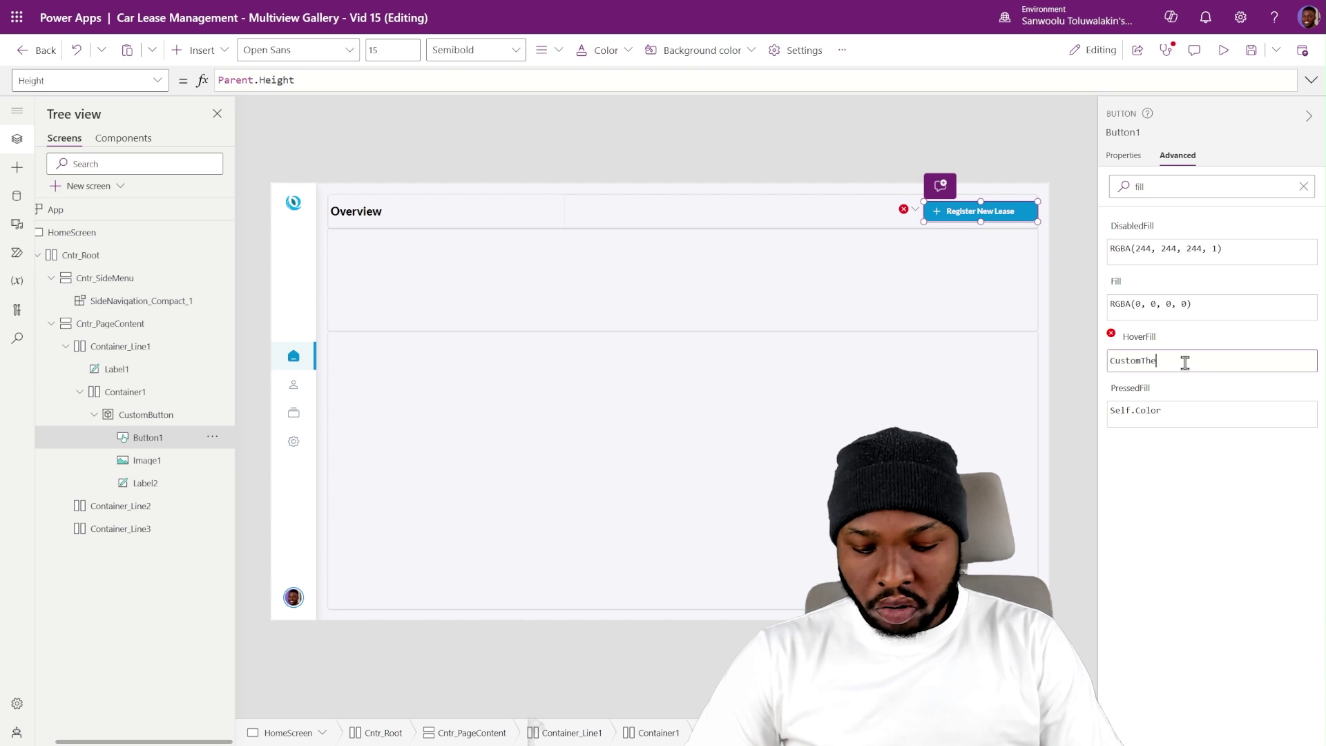
text(me.h)
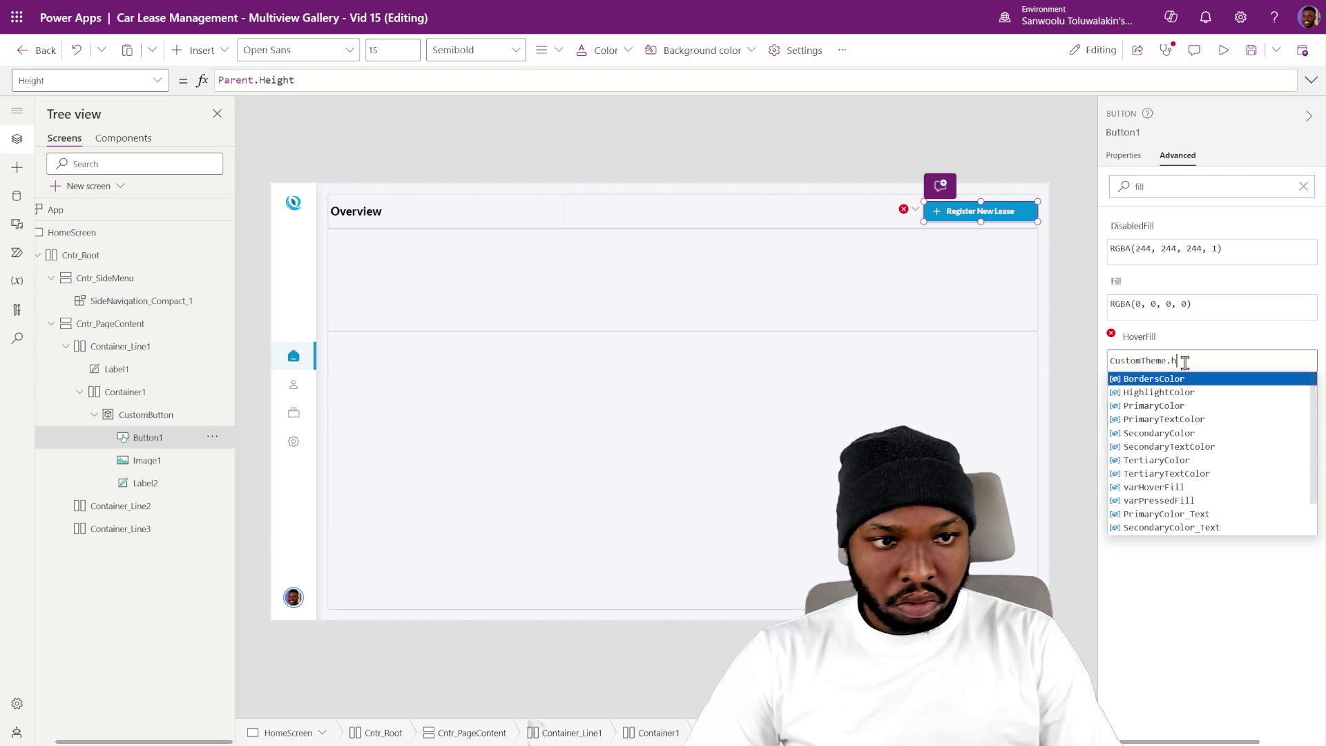
text(o)
key(Tab)
- Copy the HoverFill formula into Button1's PressedFill property and change it to CustomTheme.varPressedFill
key(ctrl+a)
key(ctrl+c)
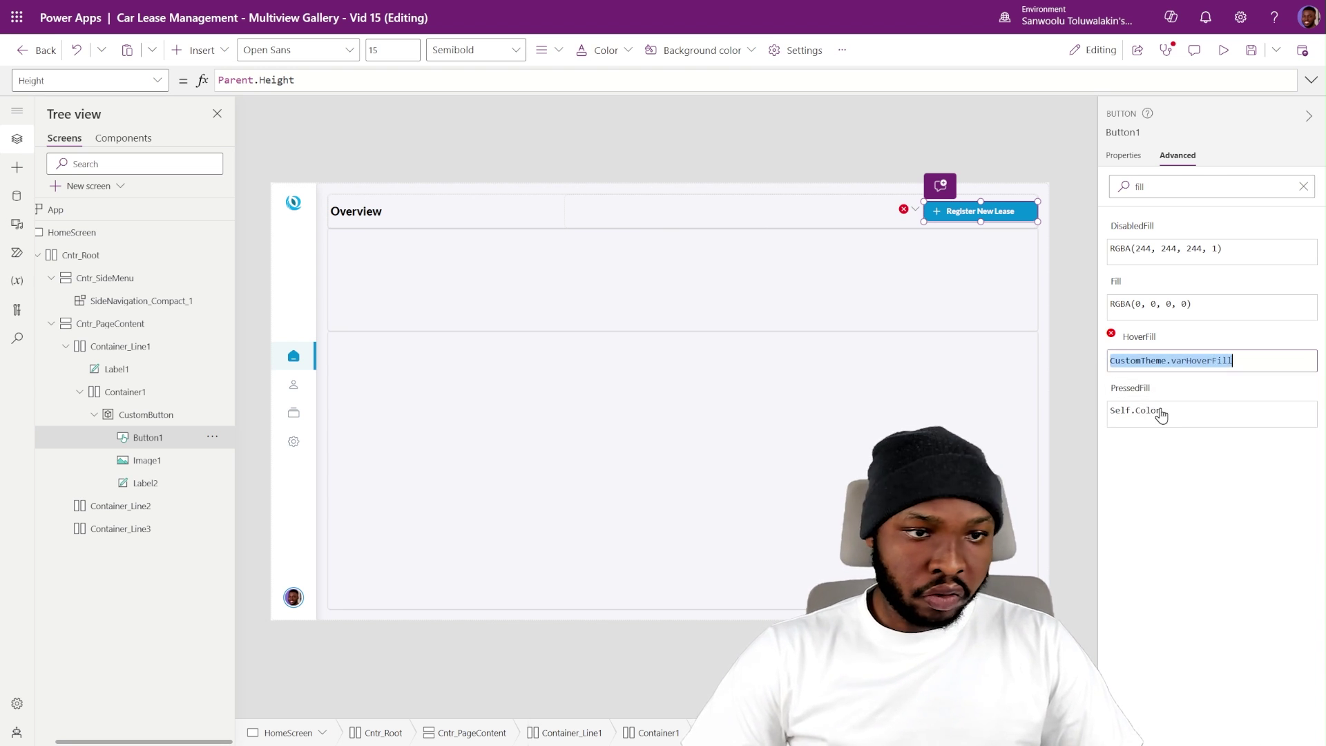
click(1175, 416)
key(ctrl+a)
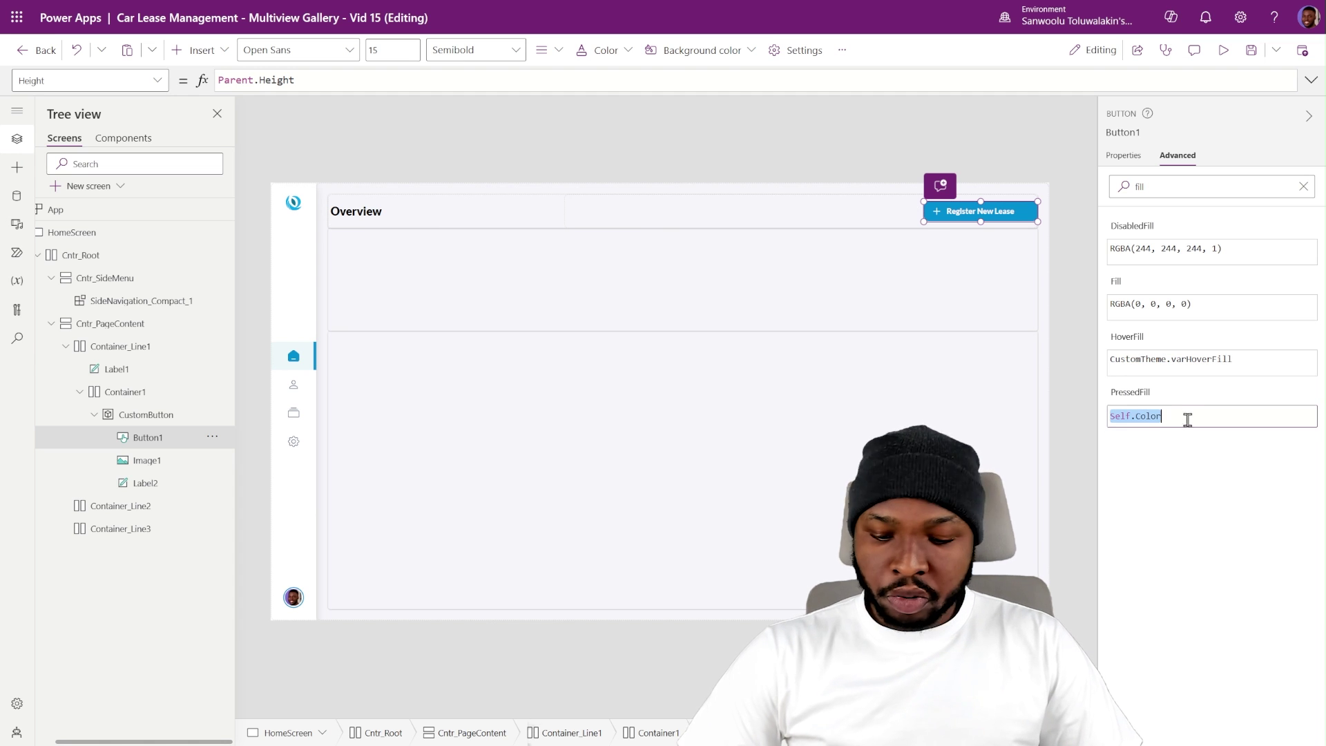
key(ctrl+v)
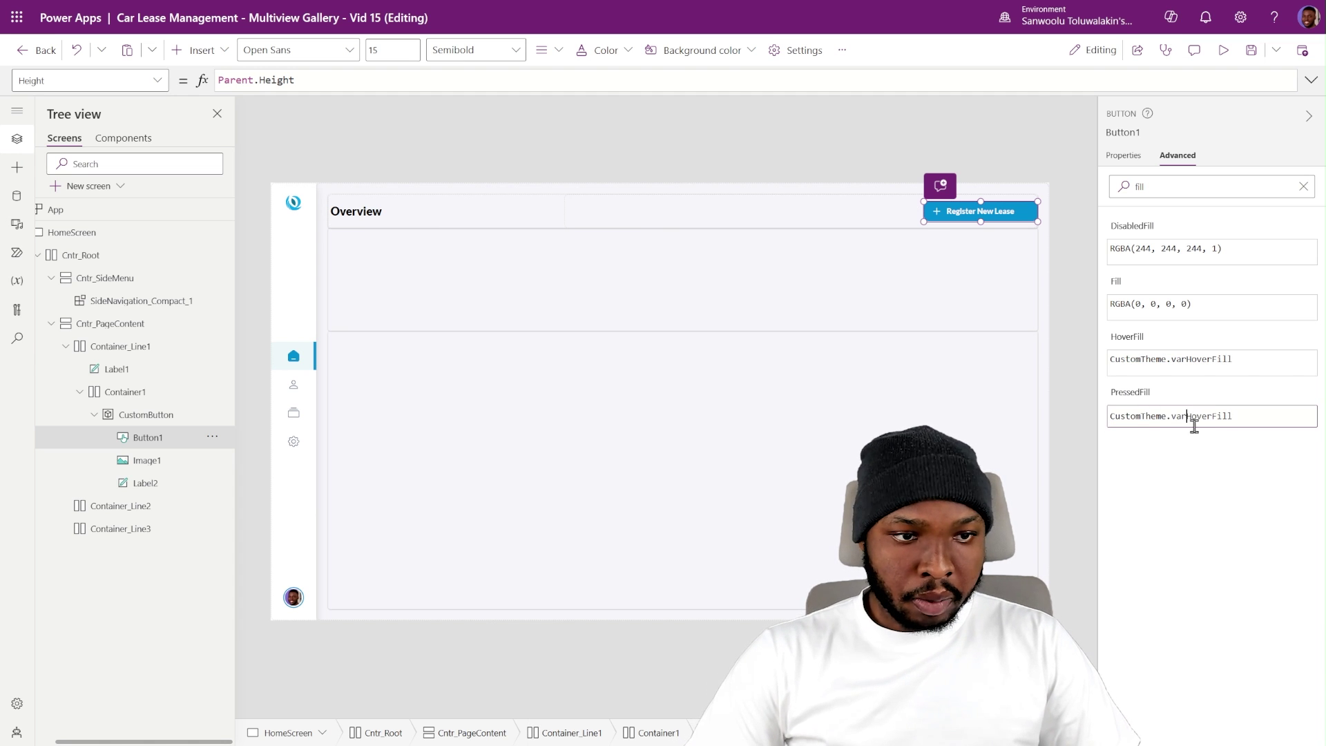
double_click(1194, 418)
text(varPressedFill)
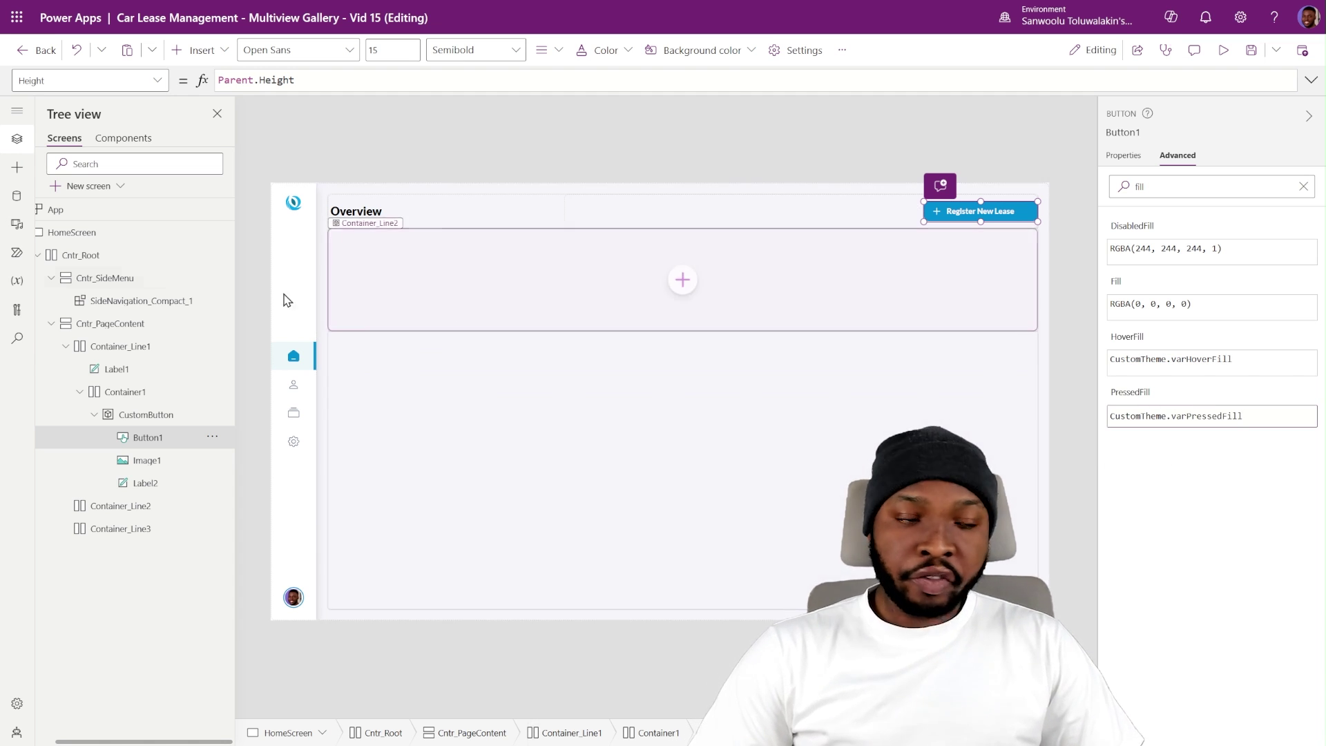
- Review the varHoverFill and varPressedFill definitions within CustomTheme in the App object's Formulas property
click(142, 209)
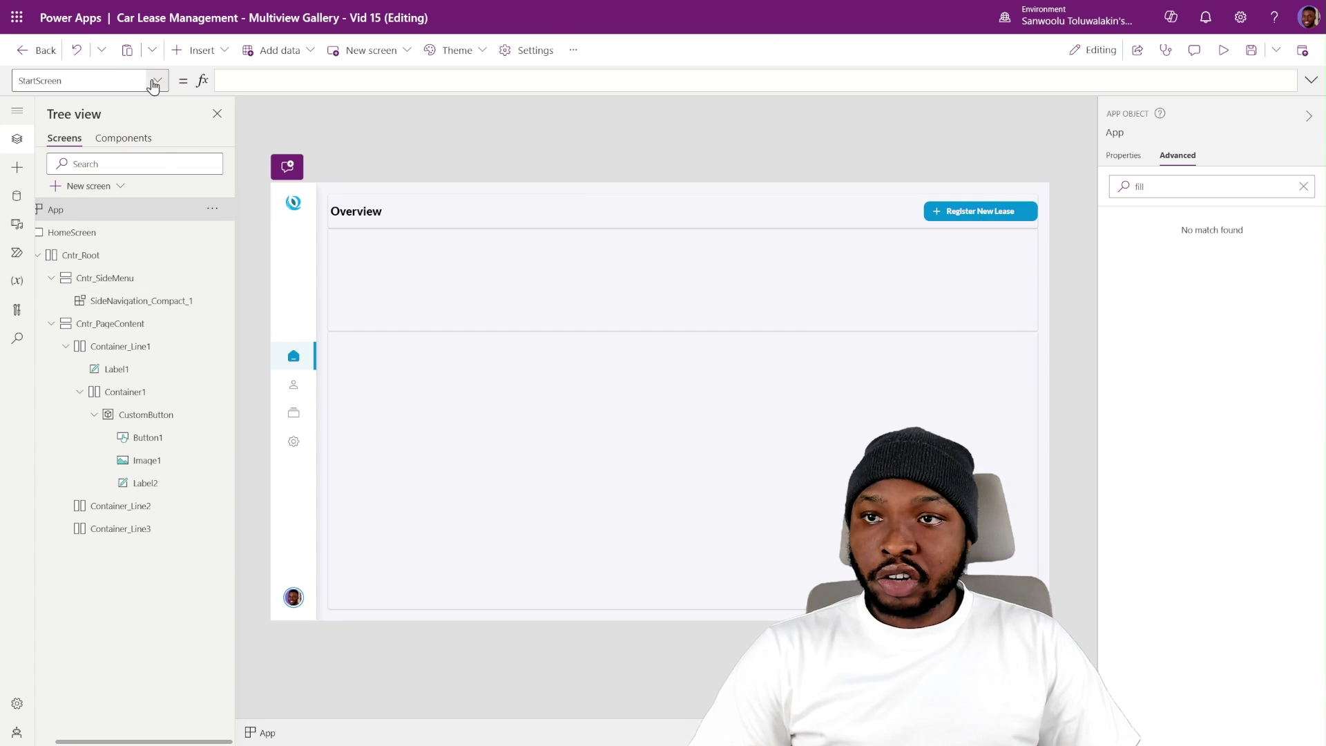
click(154, 83)
click(60, 183)
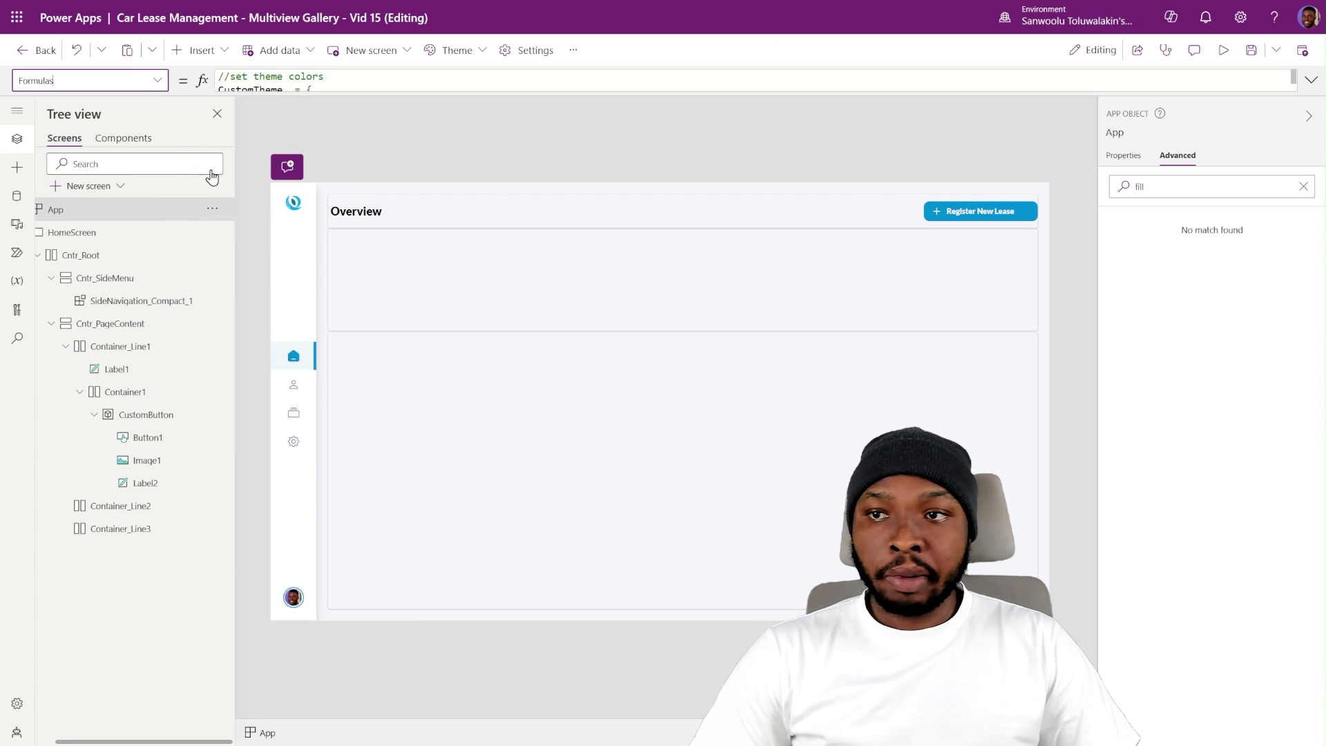
click(1309, 81)
drag(808, 188, 759, 365)
scroll(394, 260, down, 5)
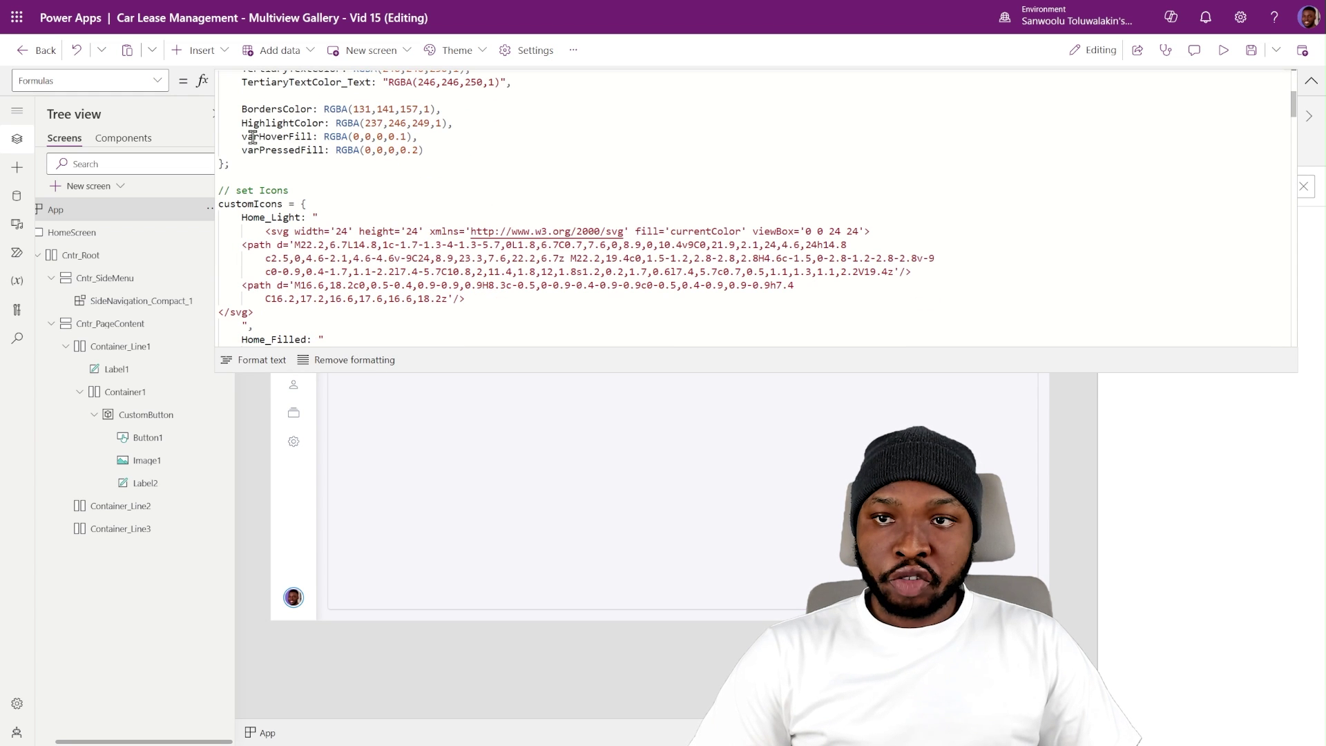
drag(253, 136, 299, 134)
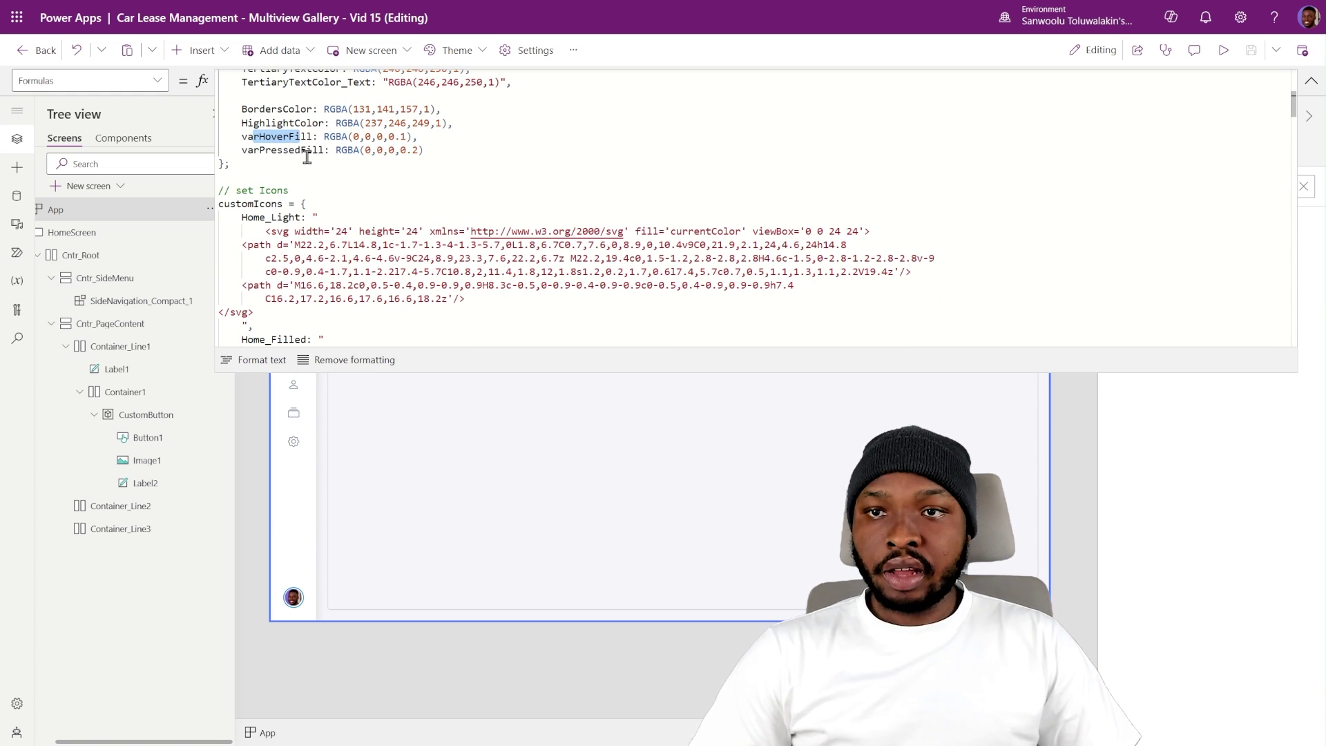
drag(420, 149, 400, 153)
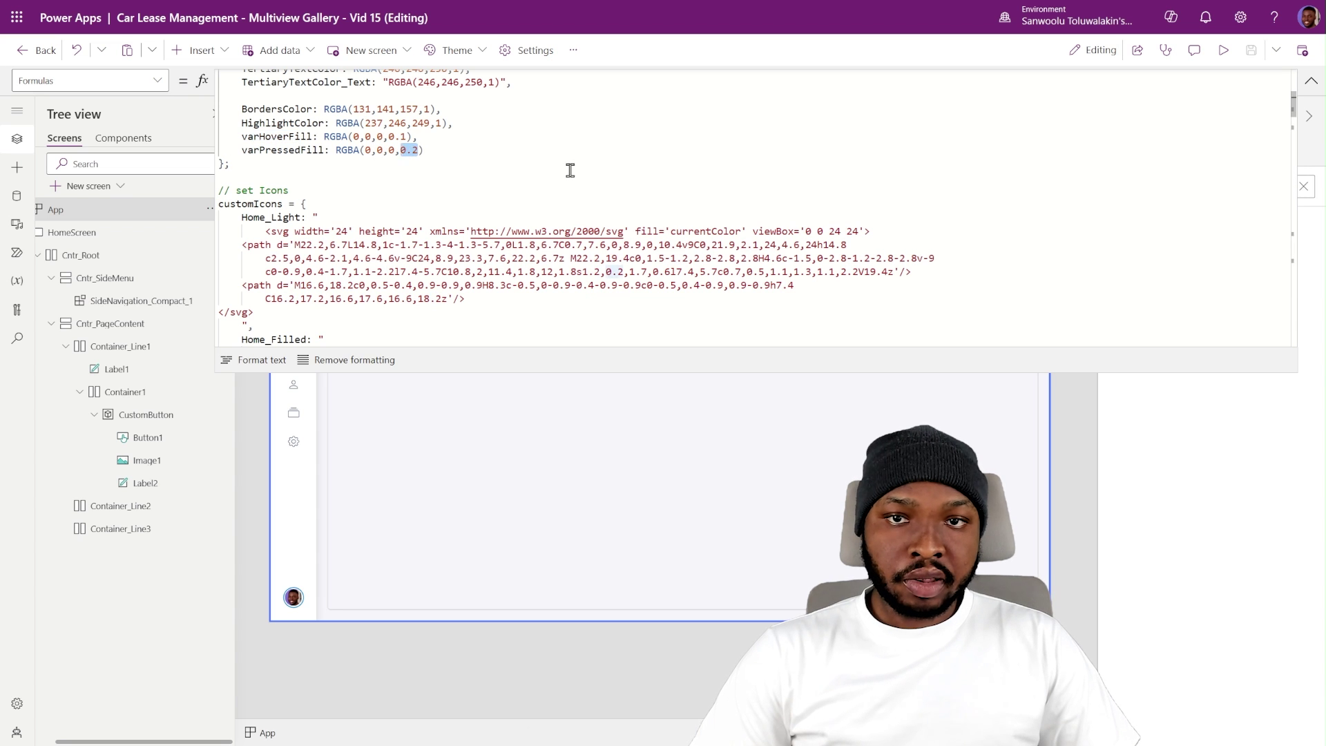
click(1310, 80)
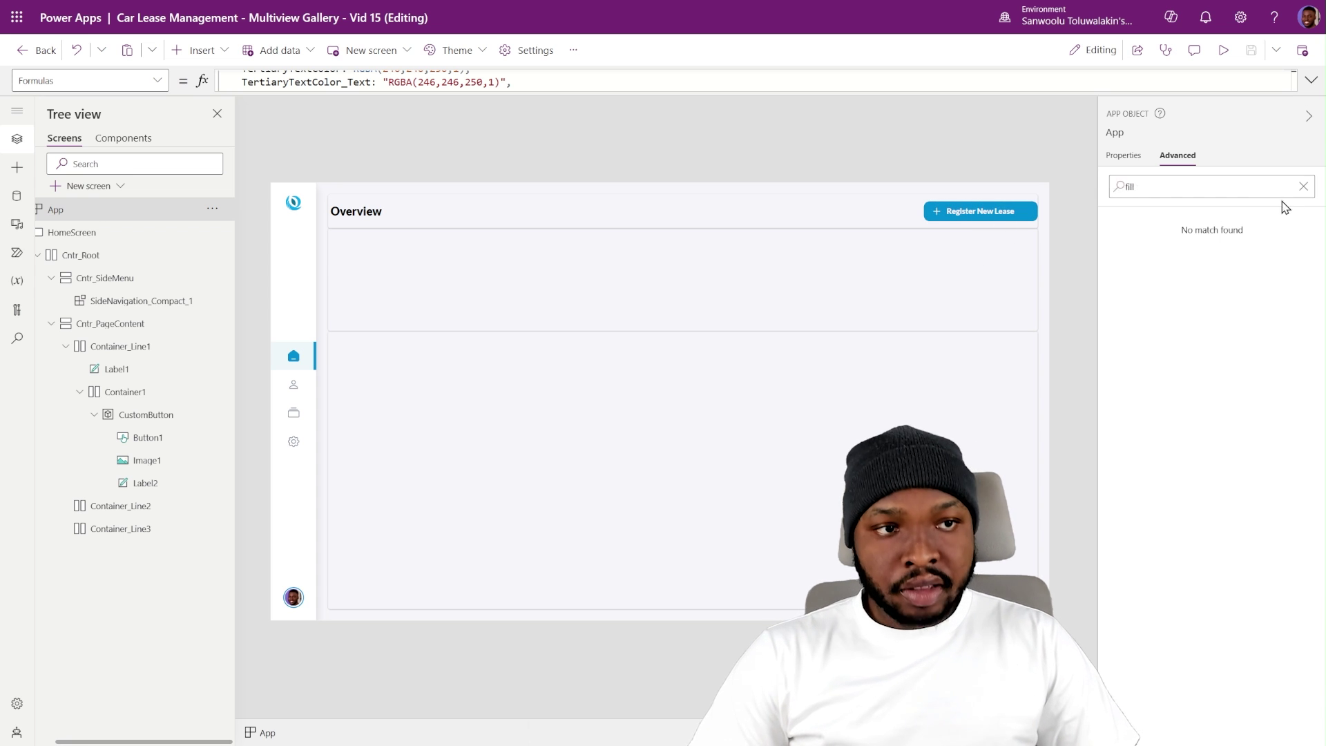
- Set Container1's right padding to 5 and its gap to 10
click(1302, 186)
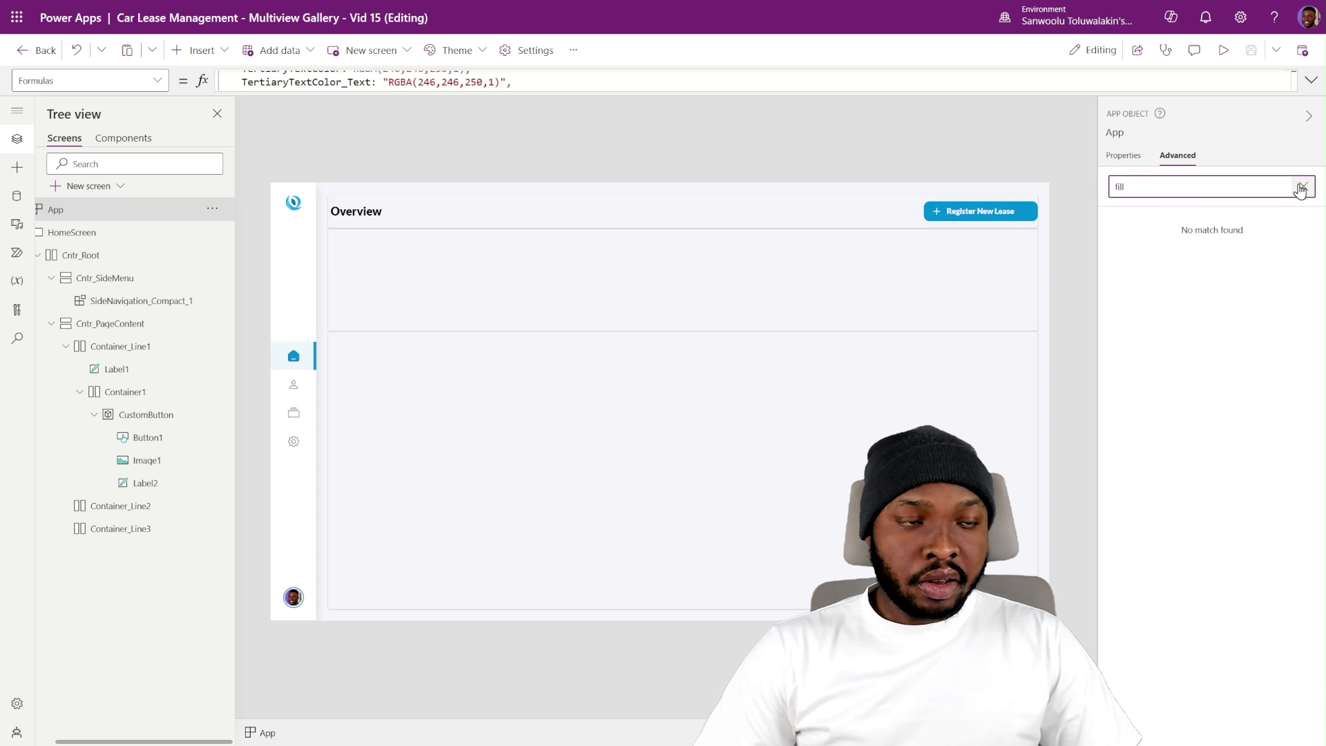
click(1122, 157)
click(1048, 169)
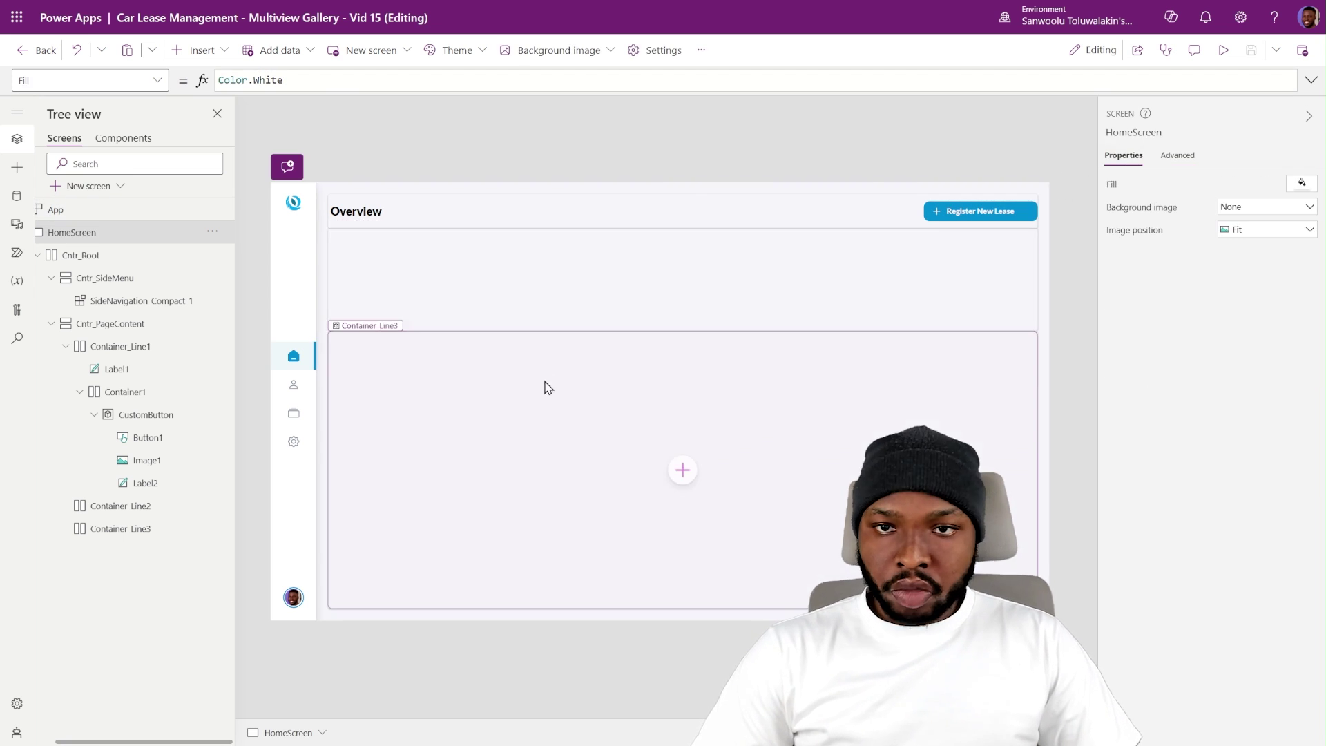
click(859, 216)
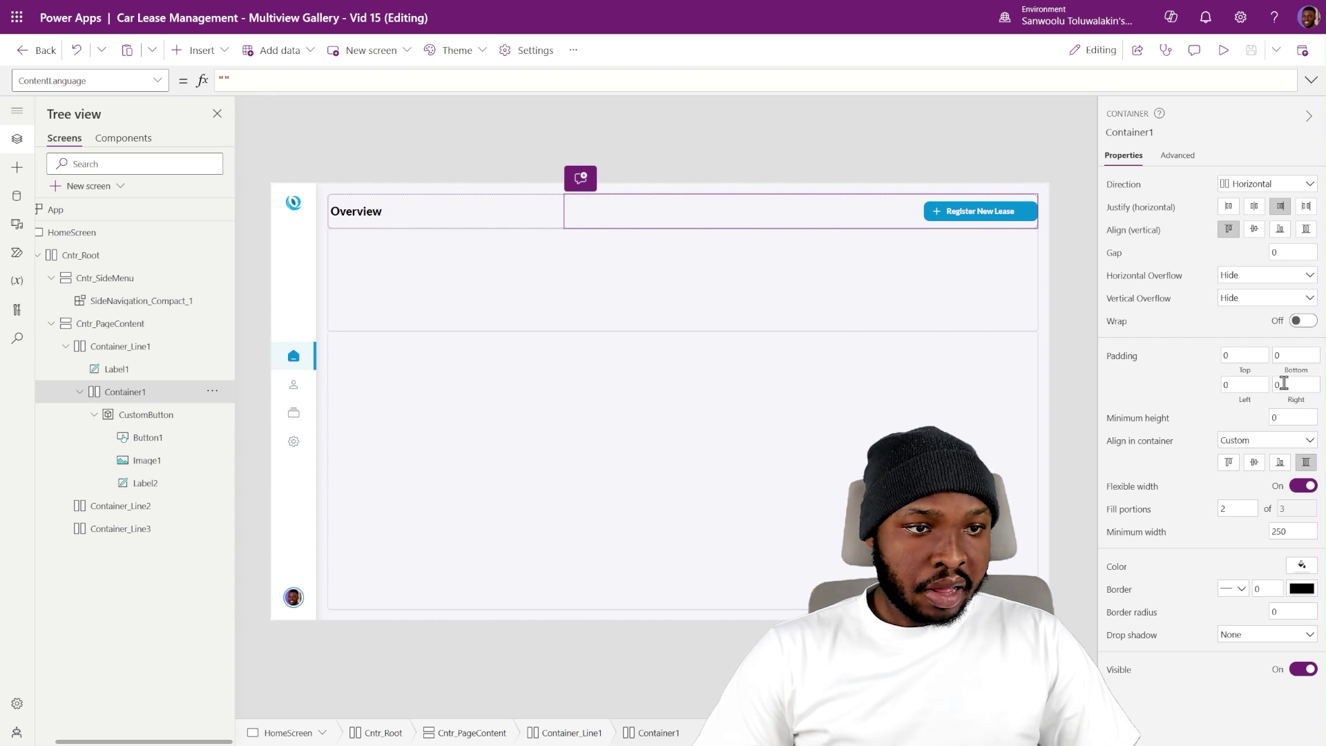
click(1132, 387)
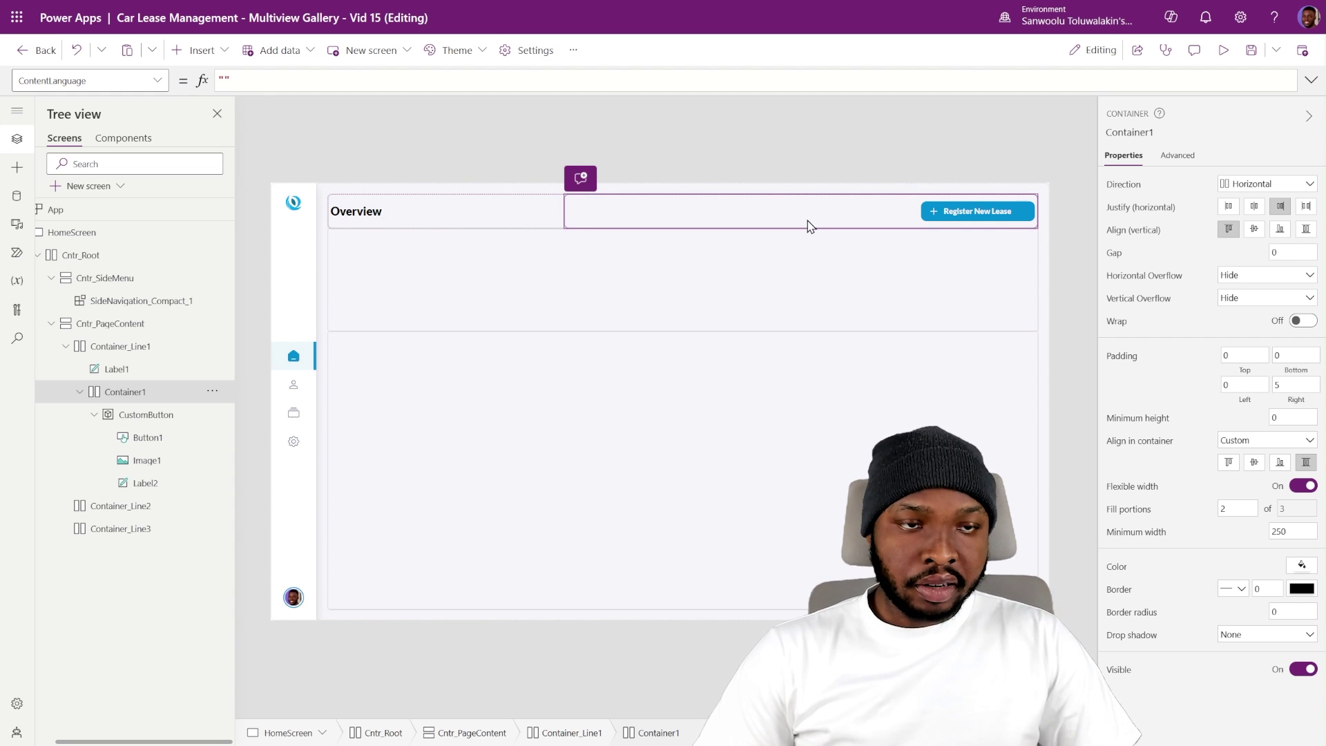
click(1295, 253)
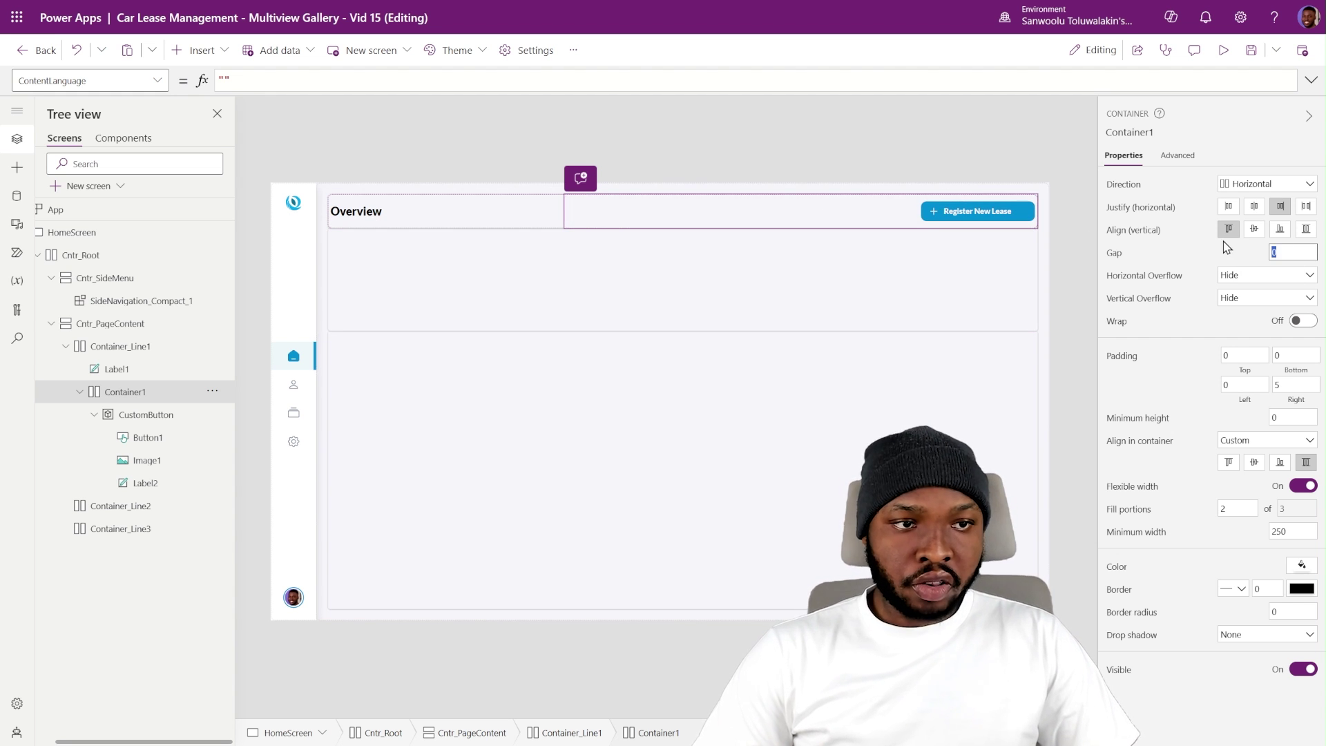
text(10)
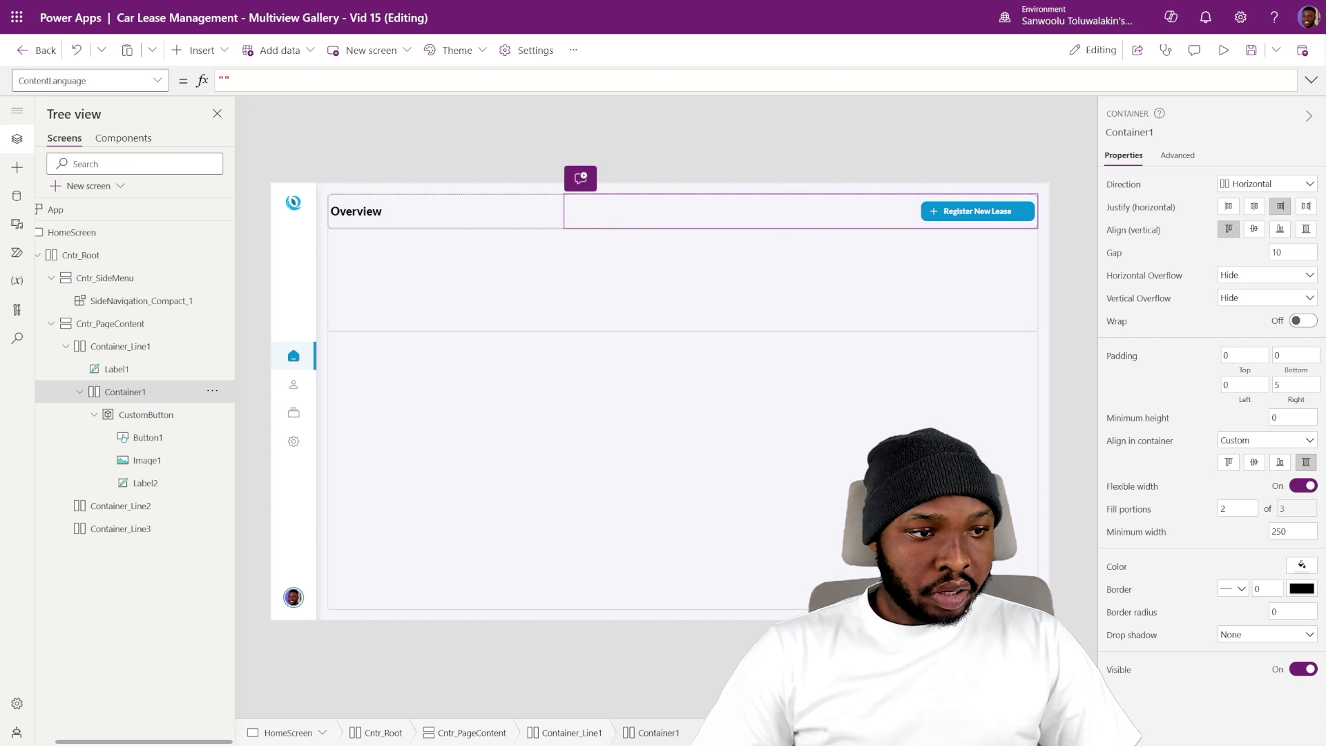
- Collapse CustomButton in the control hierarchy and select its parent Container1
click(92, 418)
click(116, 416)
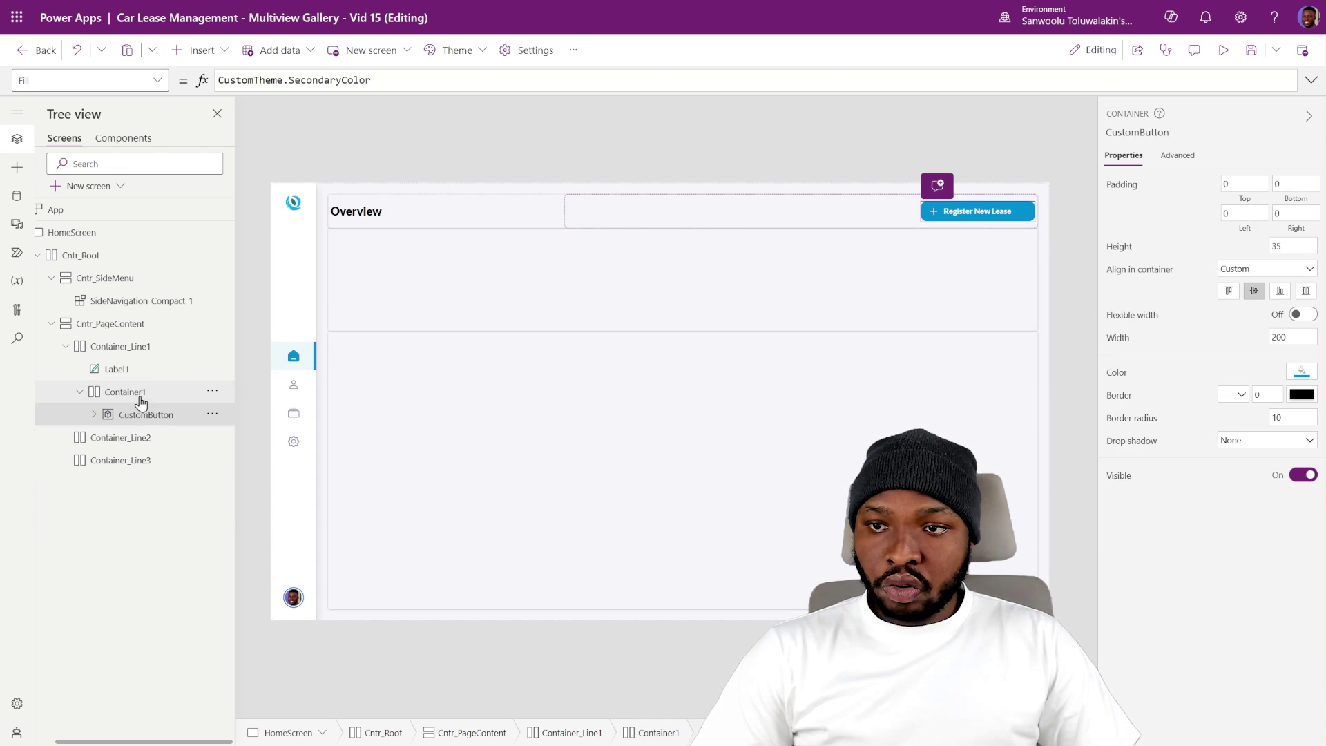
click(141, 395)
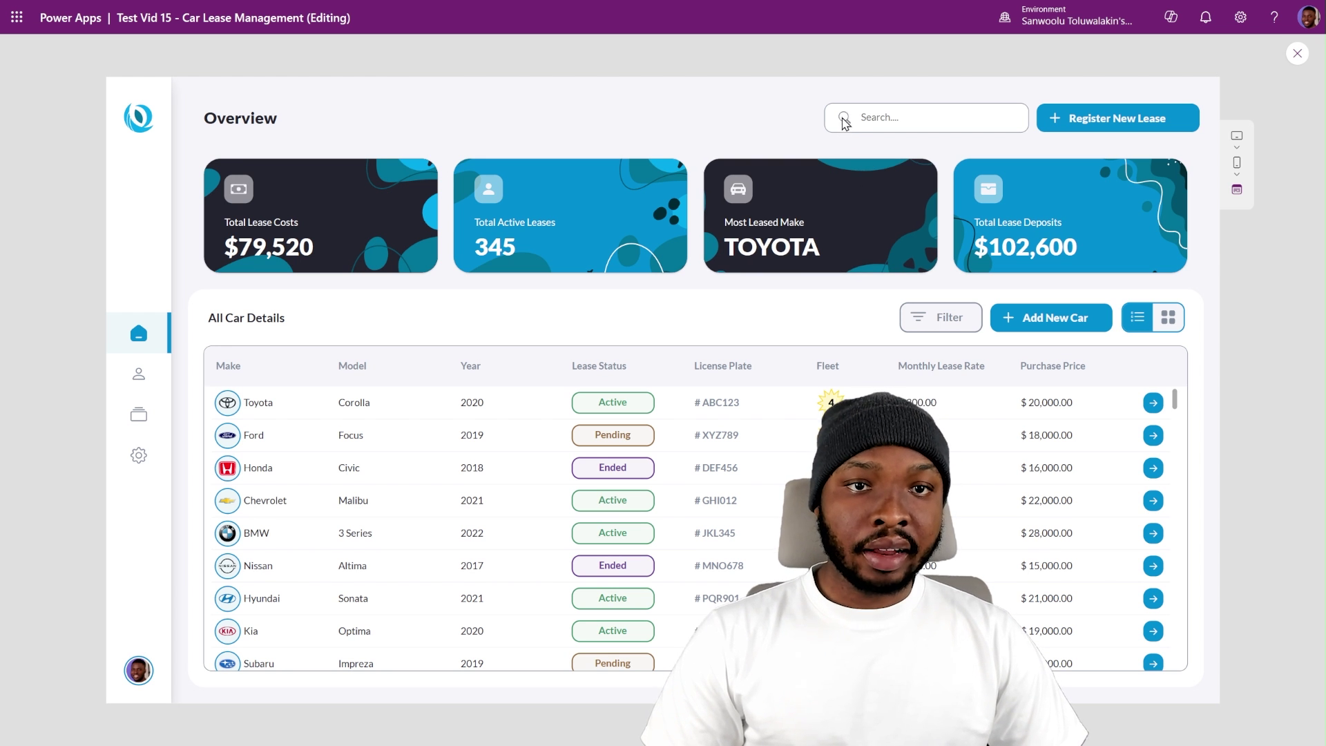
- Try the search box in the finished Test Vid 15 app preview with the text "Tre"
click(894, 120)
text(Tre)
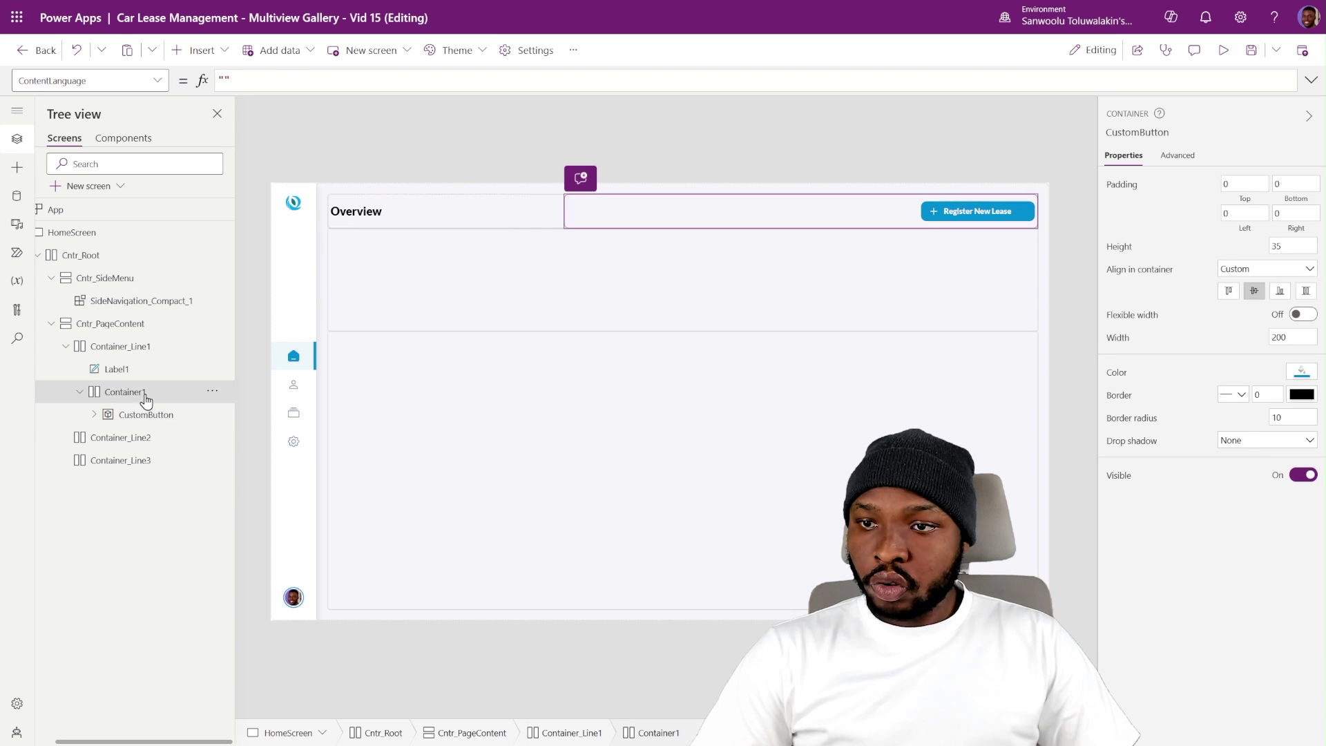
- Insert a plain Container inside Container1 and reorder it to come before CustomButton
click(145, 394)
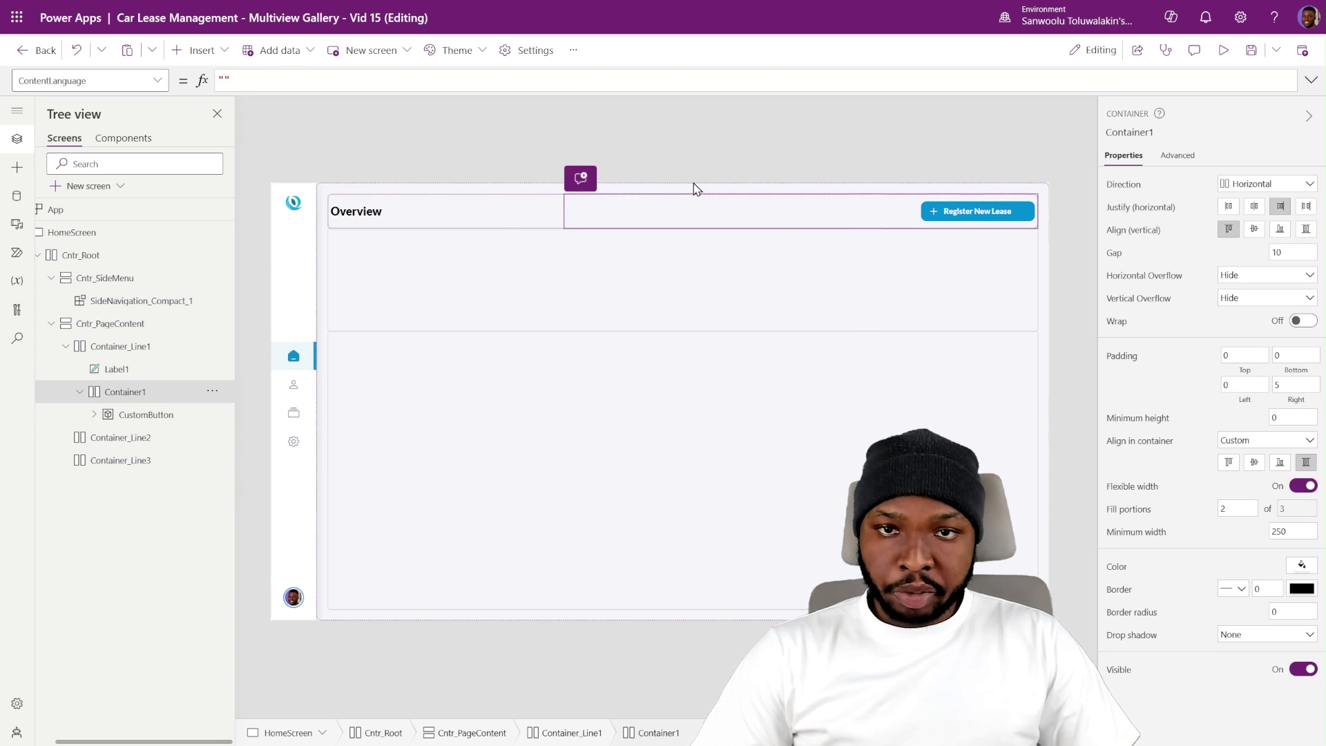
click(198, 50)
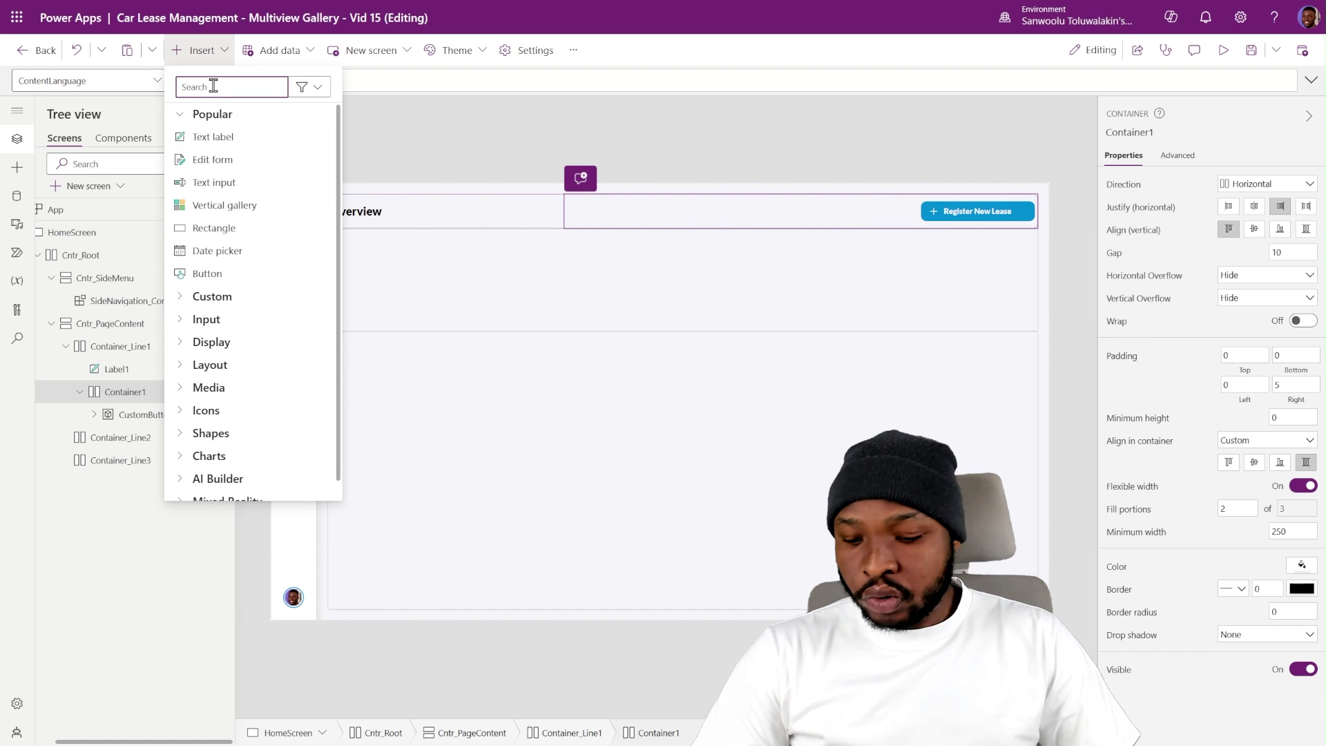
text(con)
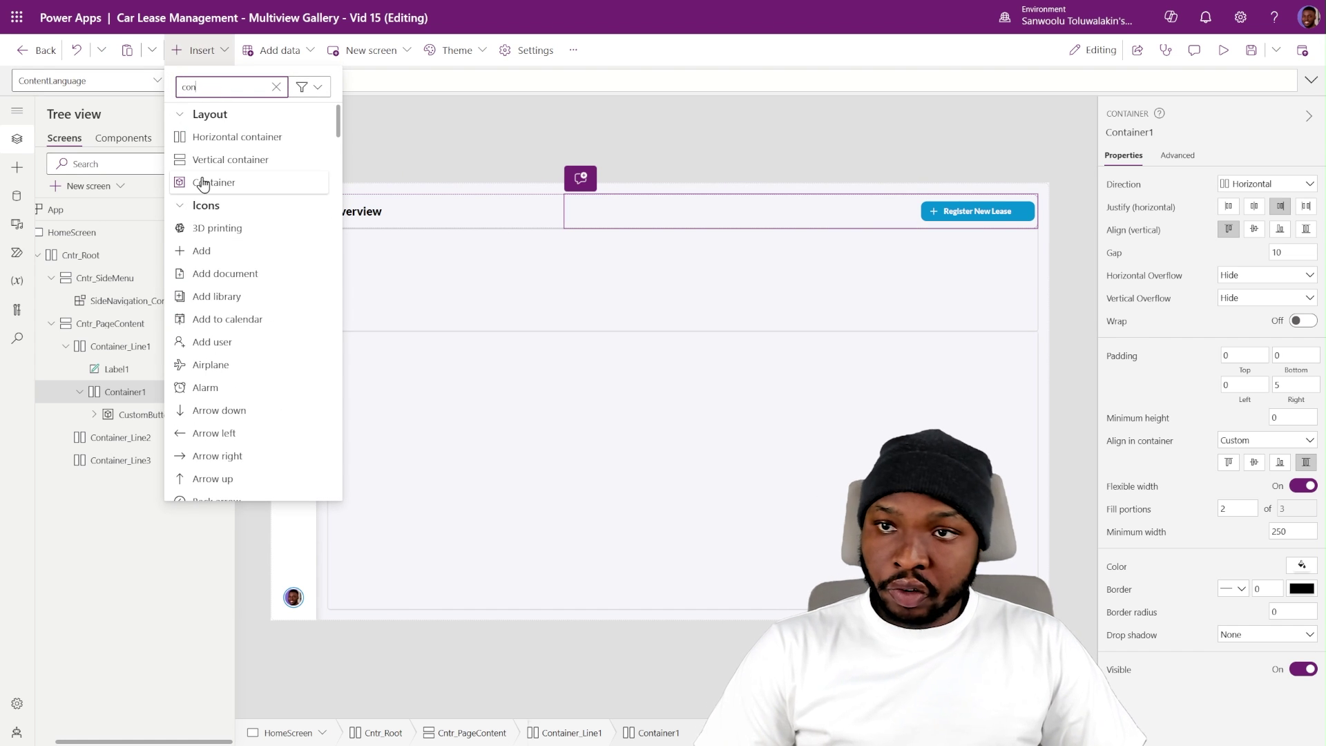
click(208, 182)
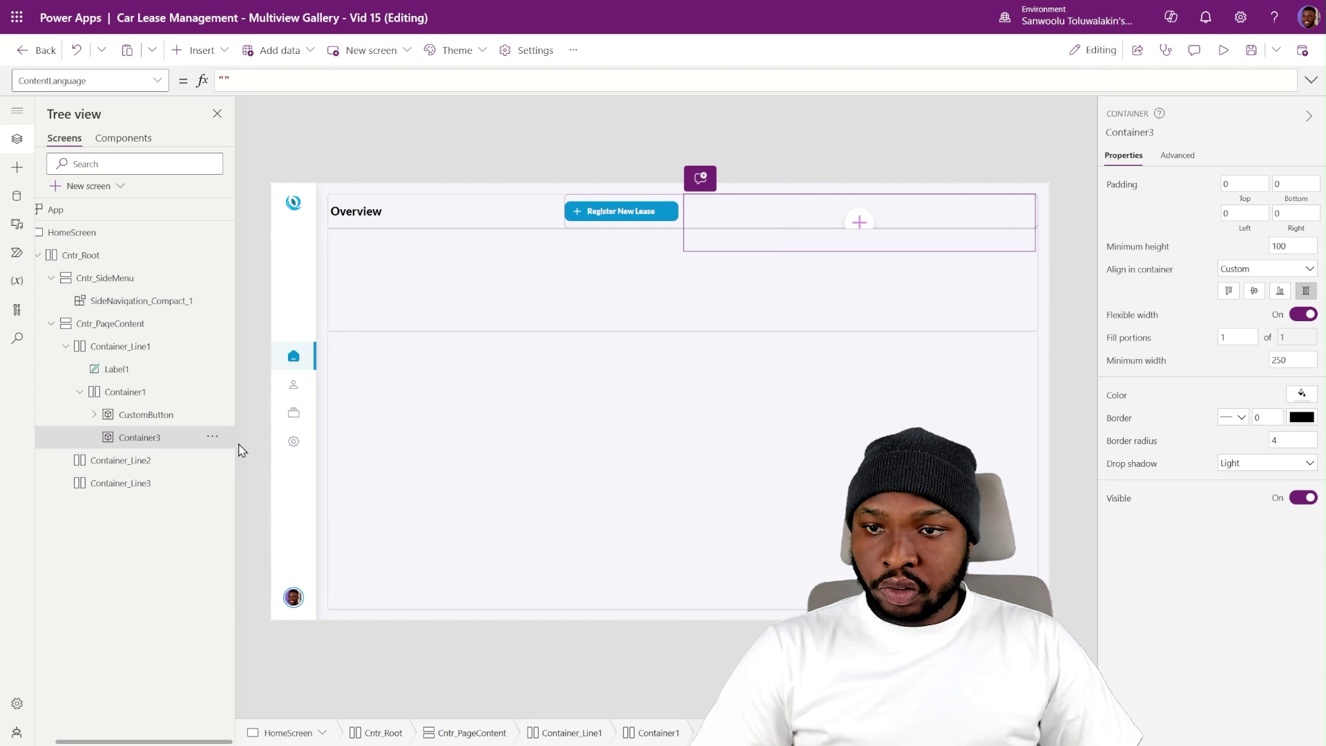
click(212, 437)
mouse_move(262, 461)
click(360, 491)
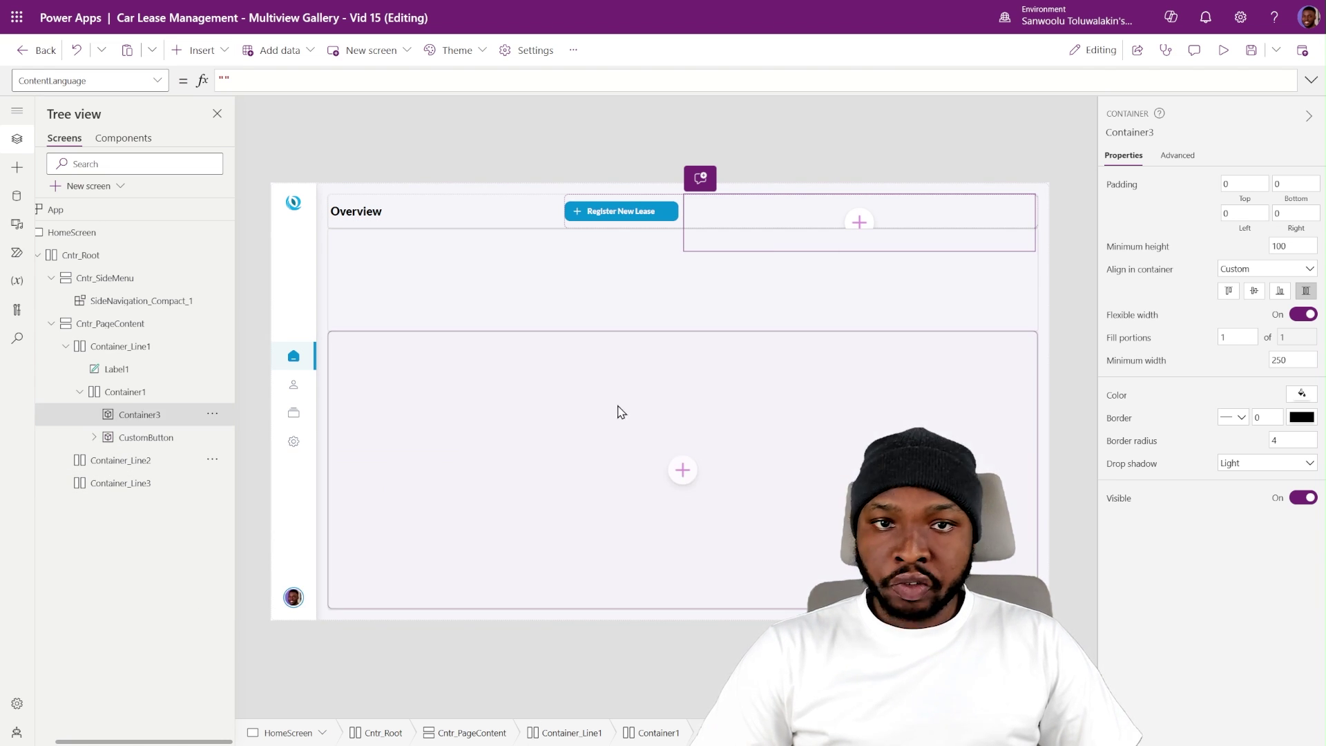
- Turn off flexible width for the new container beside the Register New Lease button and set its width to 250
click(1293, 317)
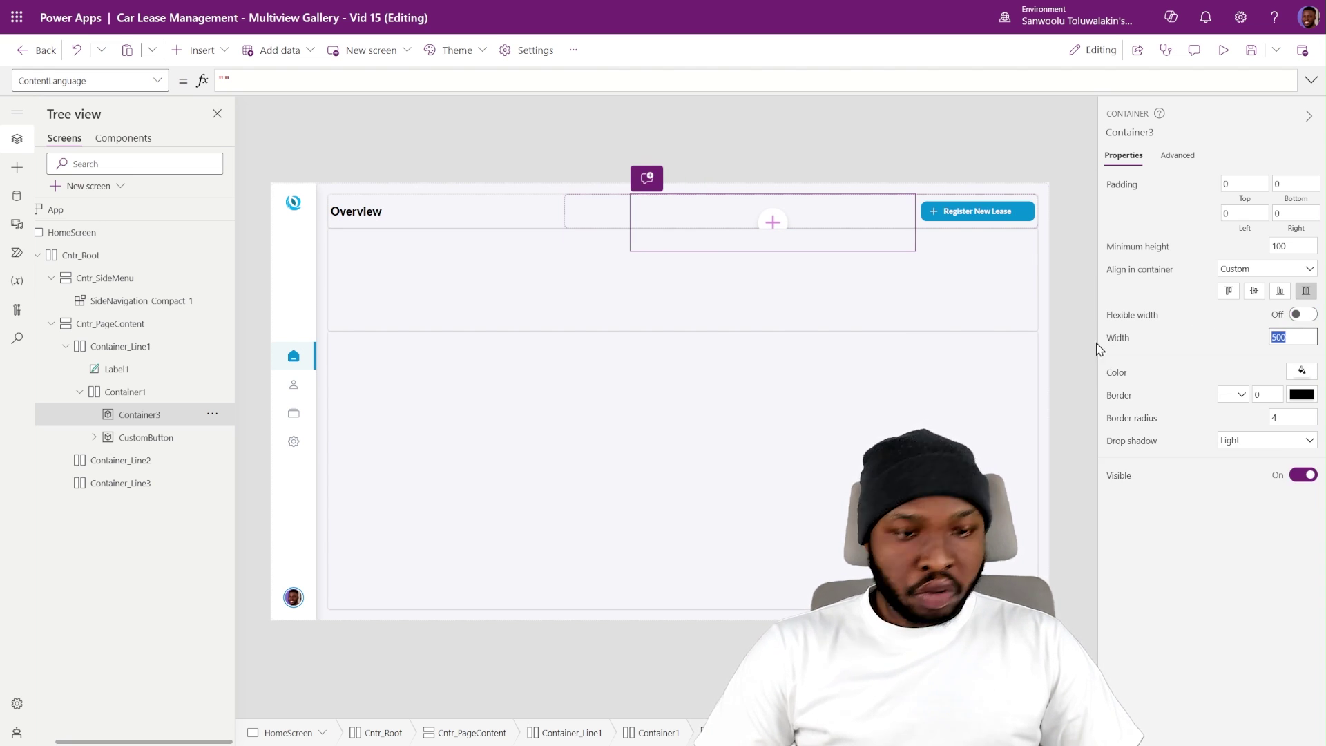
text(2)
click(1160, 353)
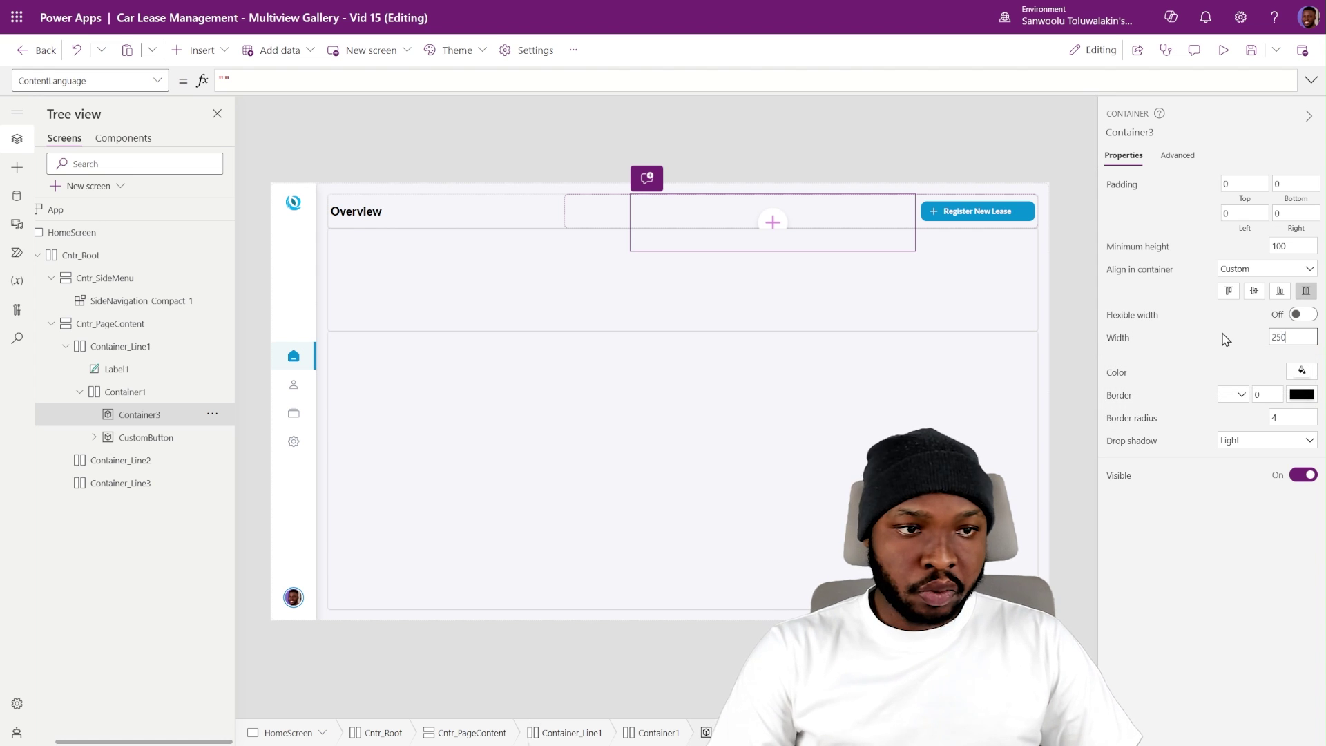
click(1225, 338)
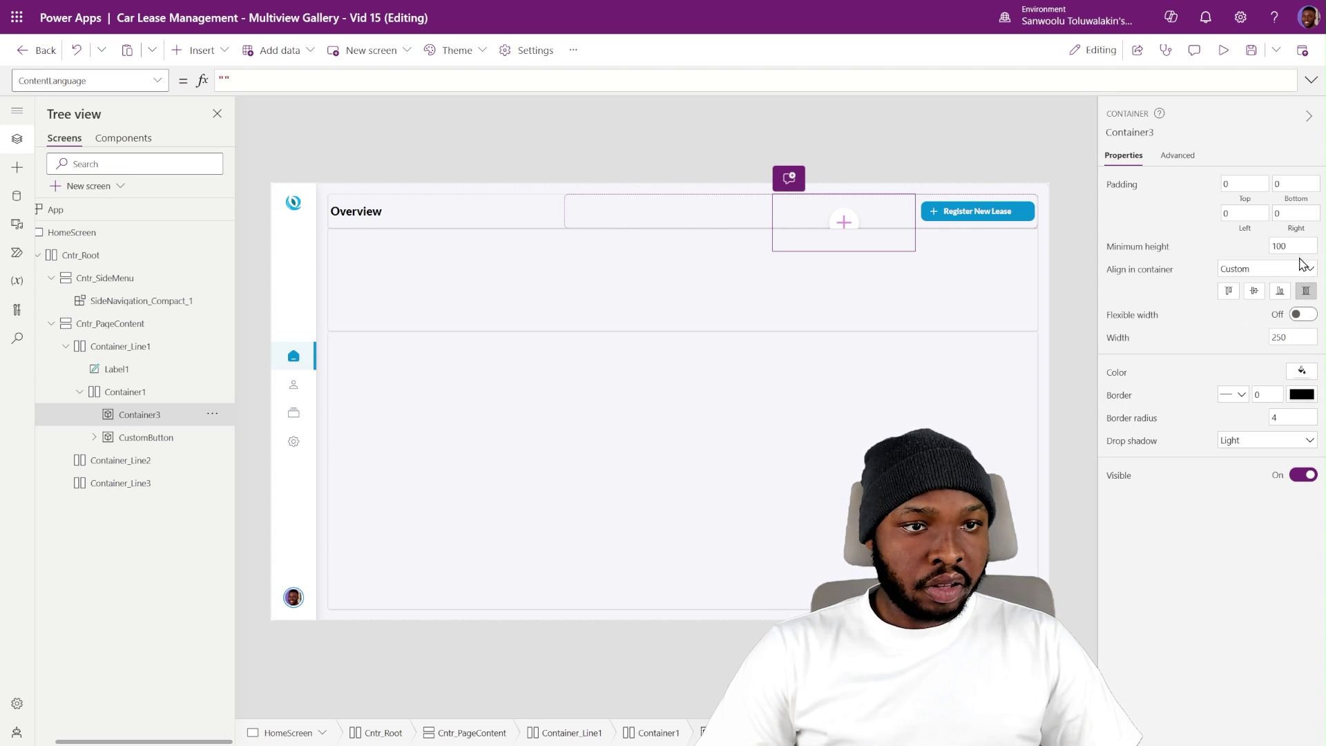
- Align the new container to the vertical center of its parent and set its height to 35
click(1256, 291)
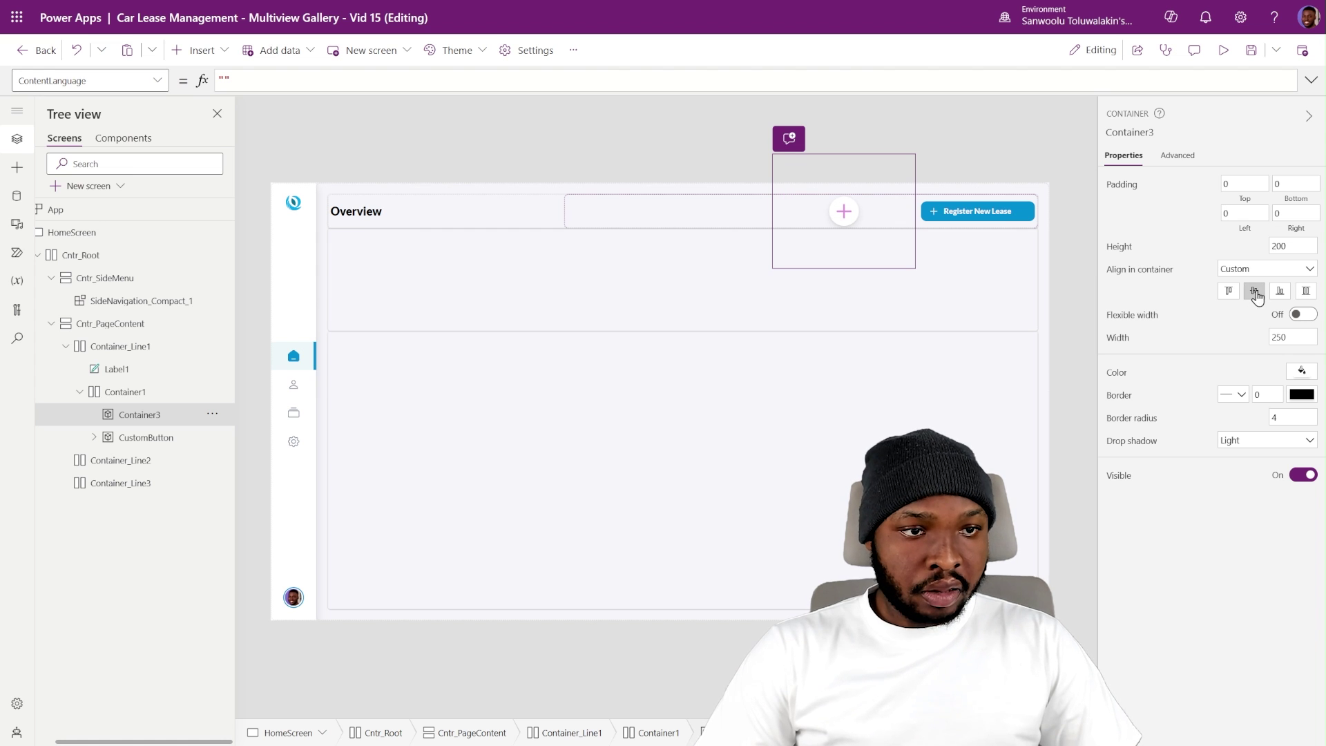
double_click(1290, 246)
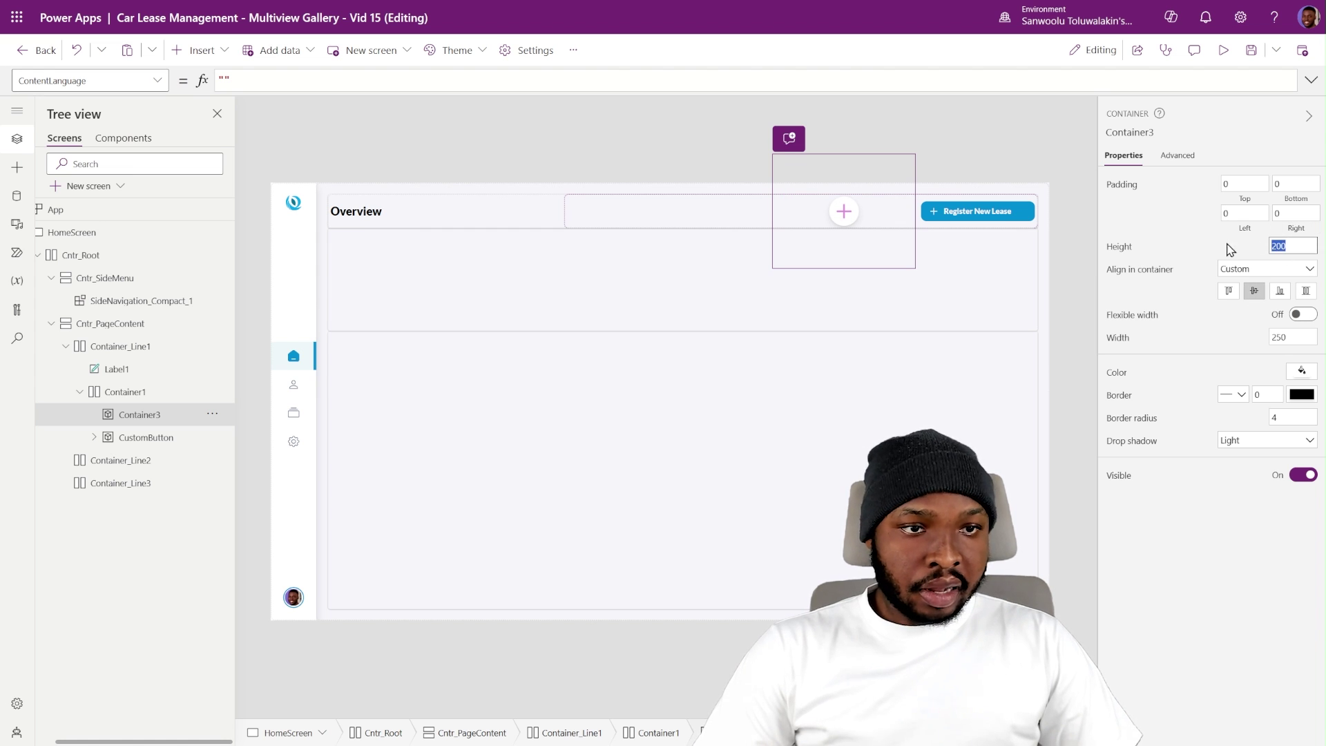
text(35)
key(Return)
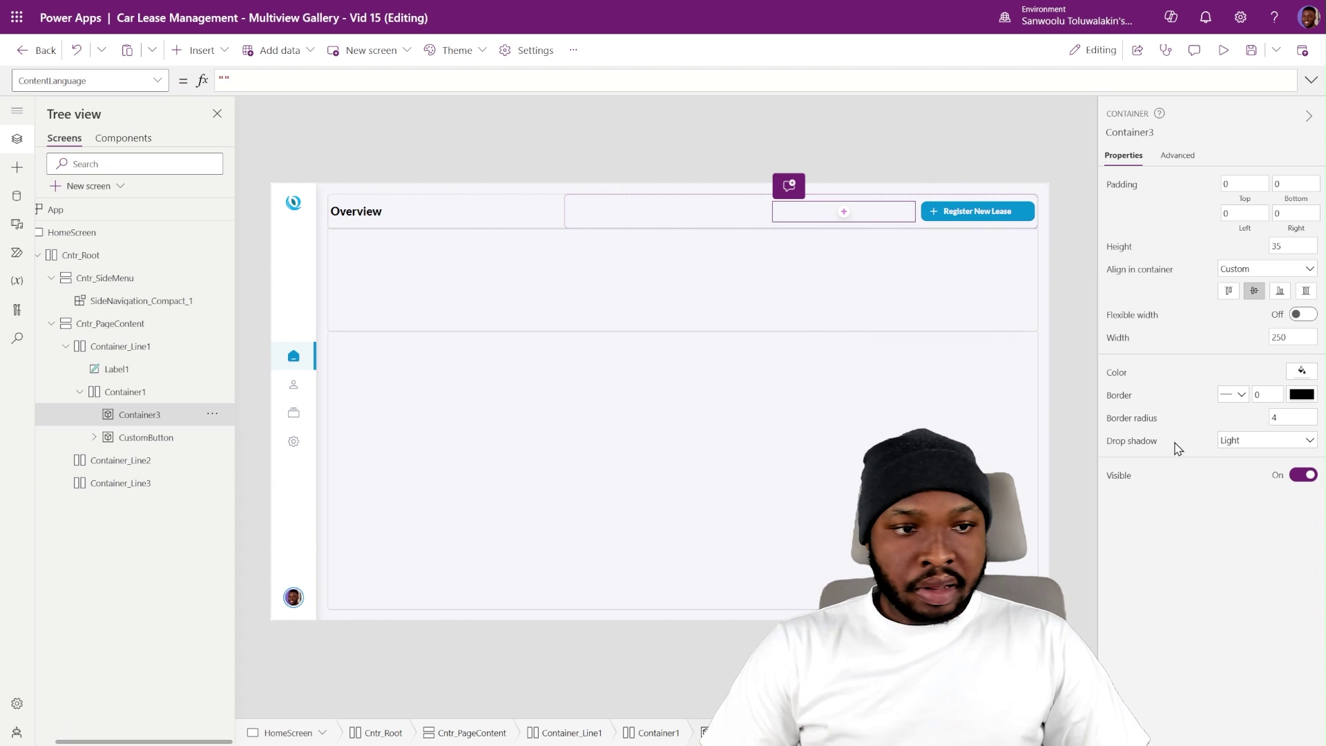
- Set the search box container's border radius to 10 and its drop shadow to None
text(10)
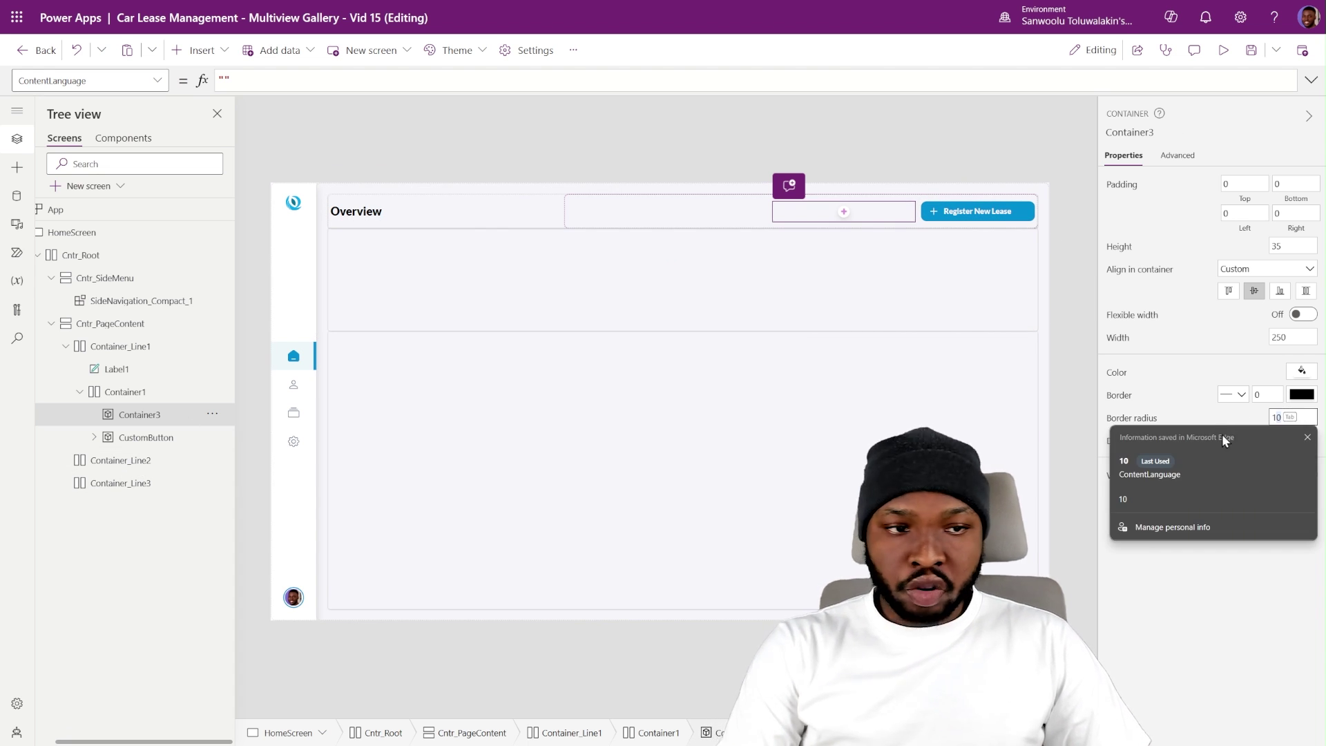
key(Return)
click(1243, 440)
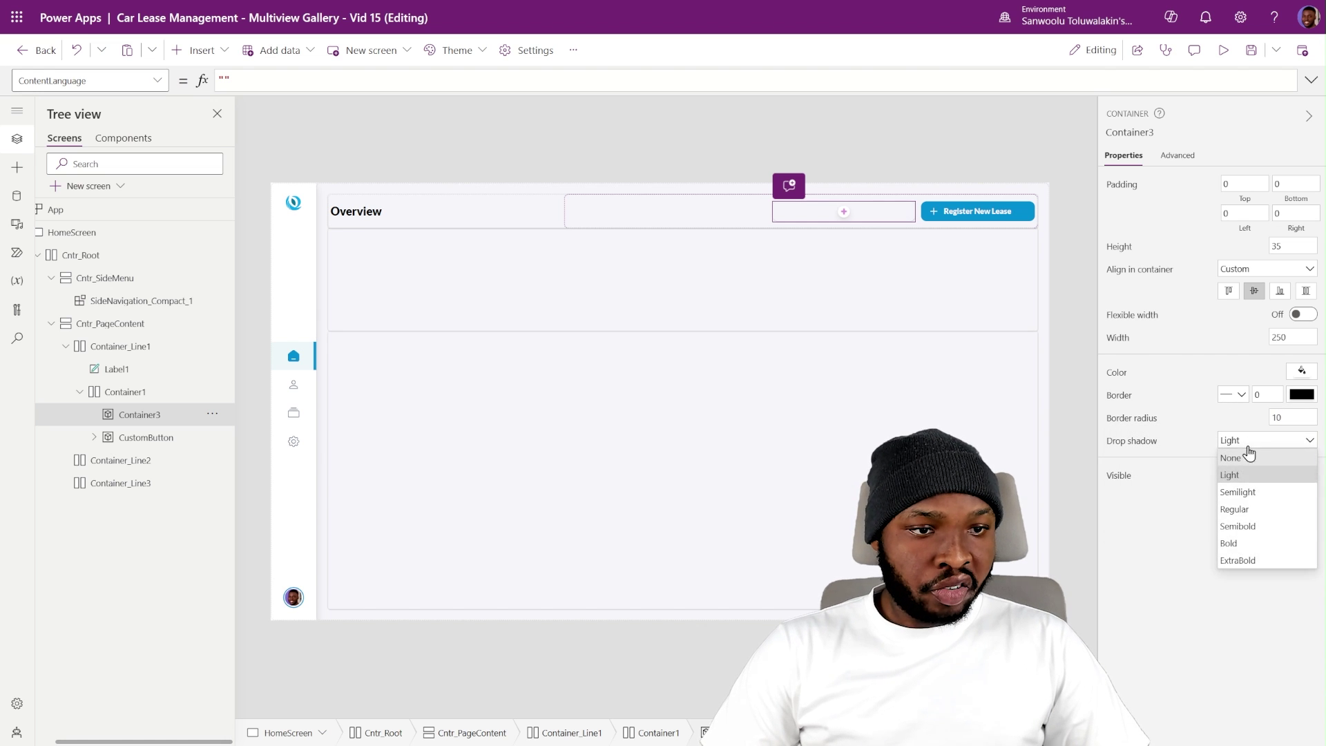
click(1245, 456)
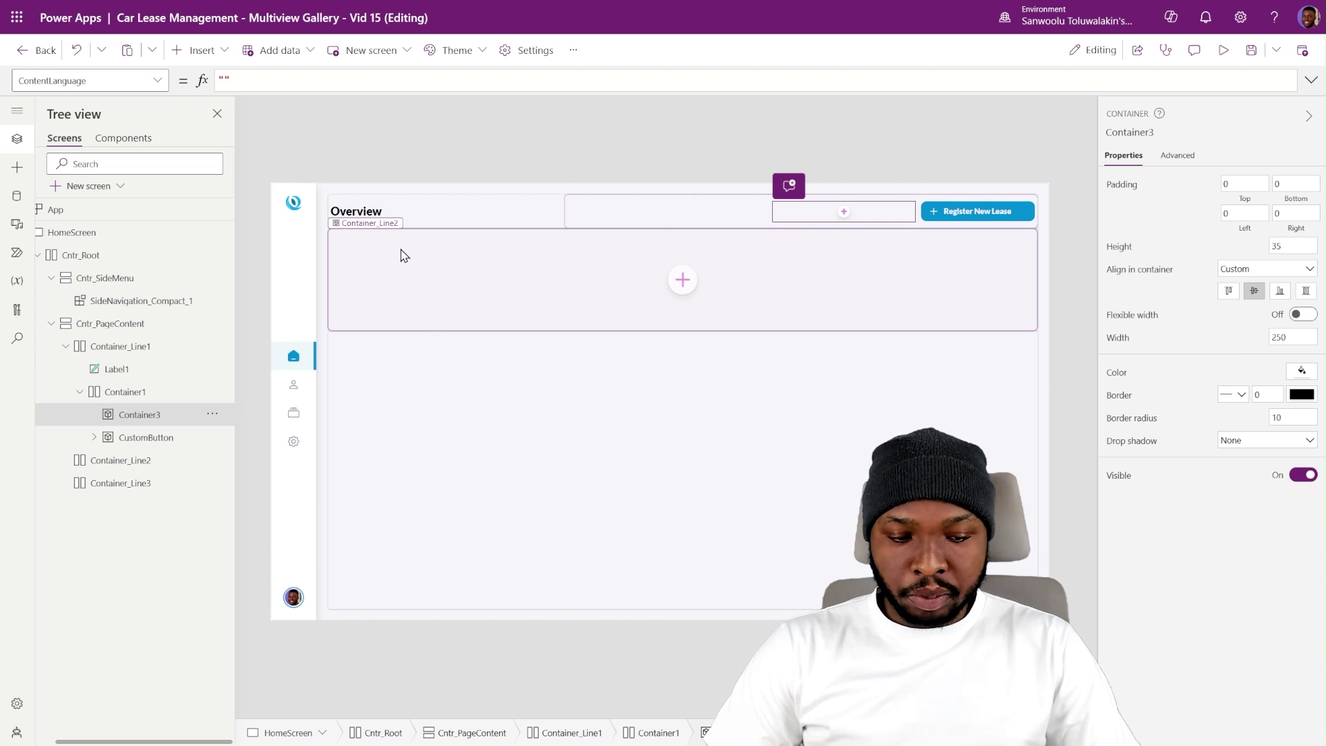
- Insert a text input inside Container3 and set its width to Parent.Width
click(194, 56)
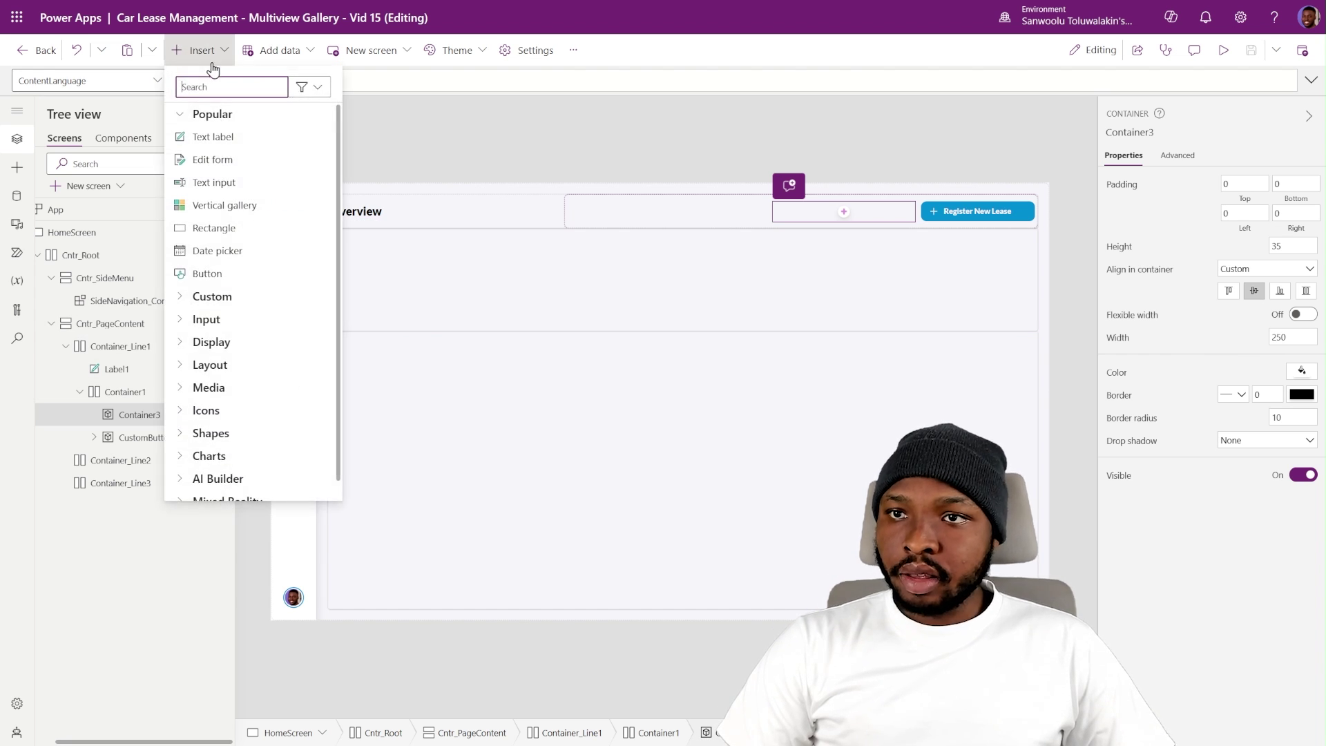
key(Escape)
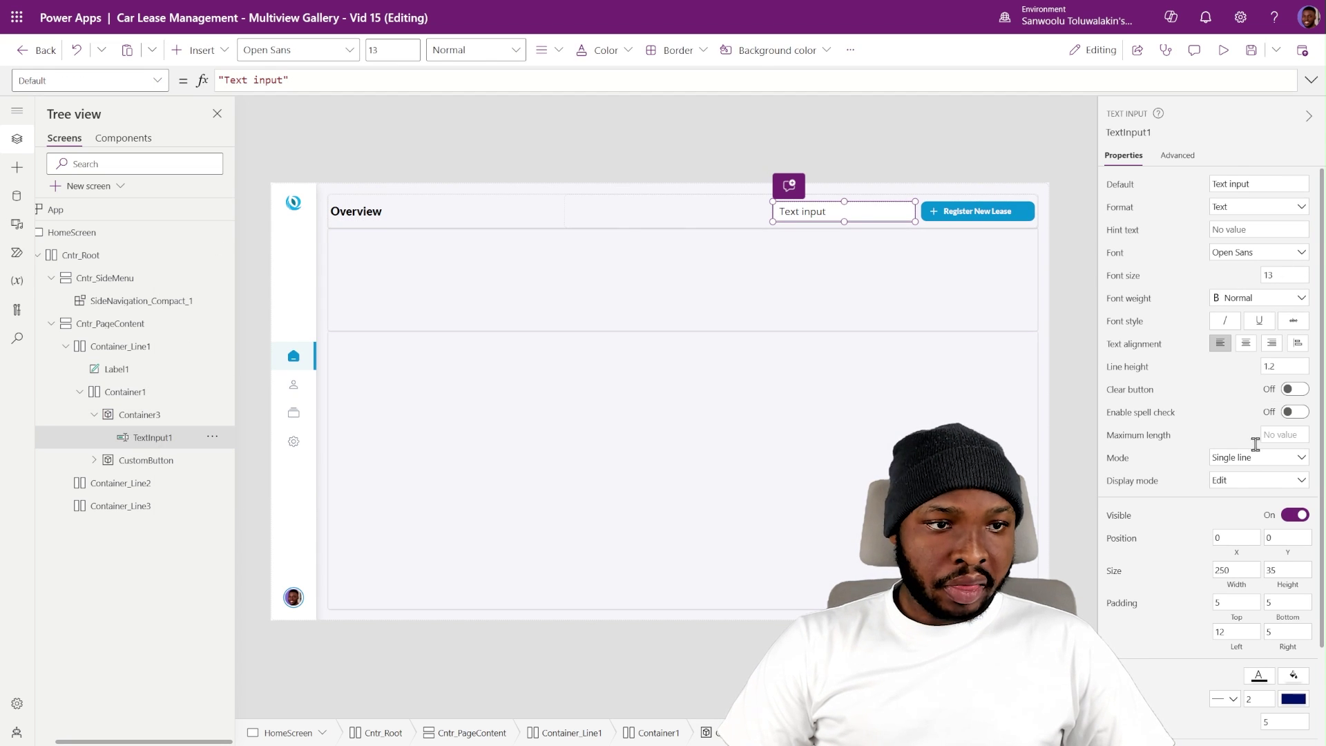
click(1252, 553)
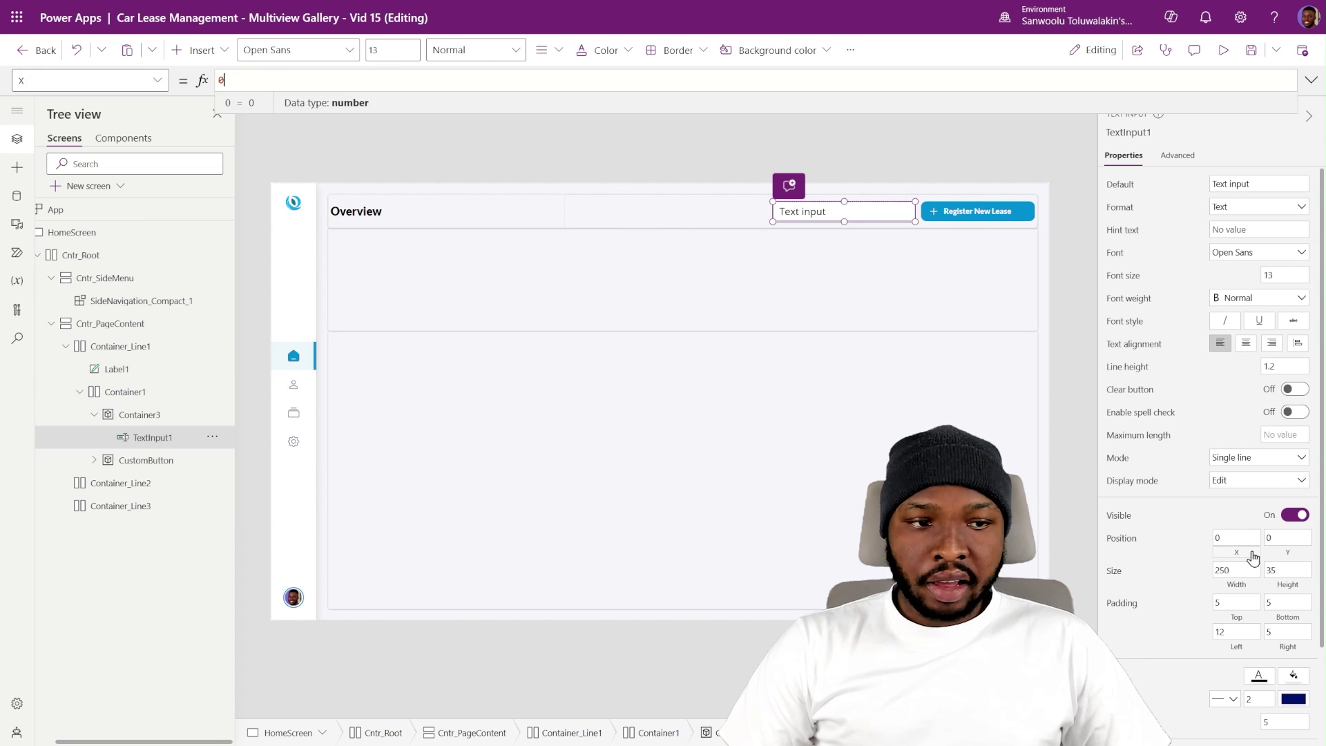
click(1242, 578)
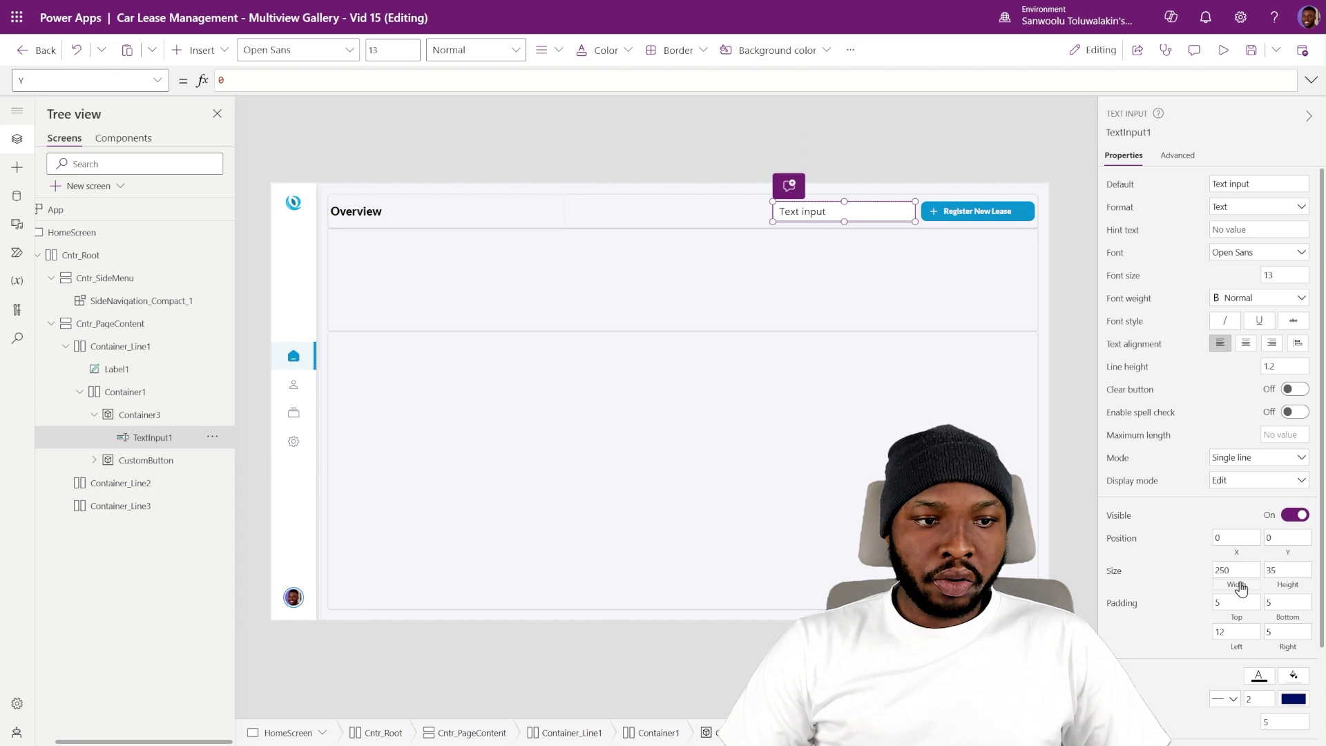
scroll(1233, 548, down, 2)
text(PA)
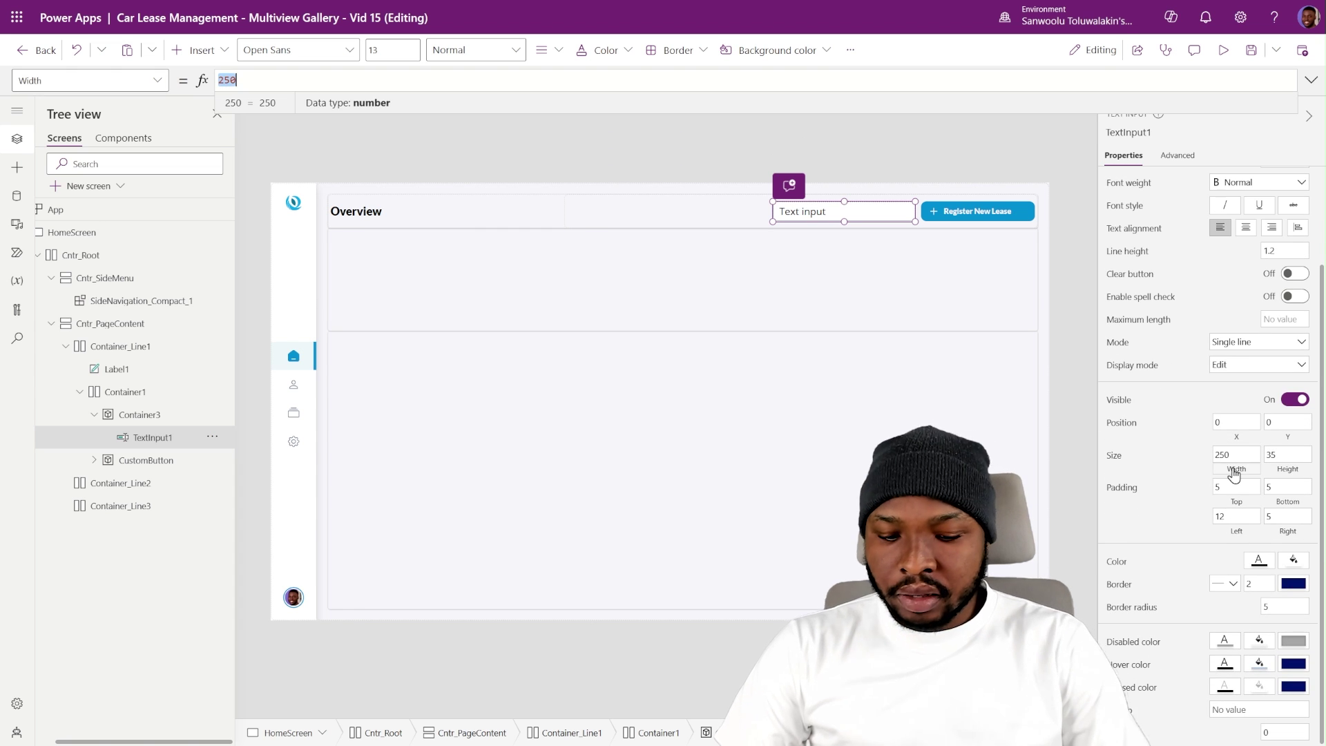
text(re)
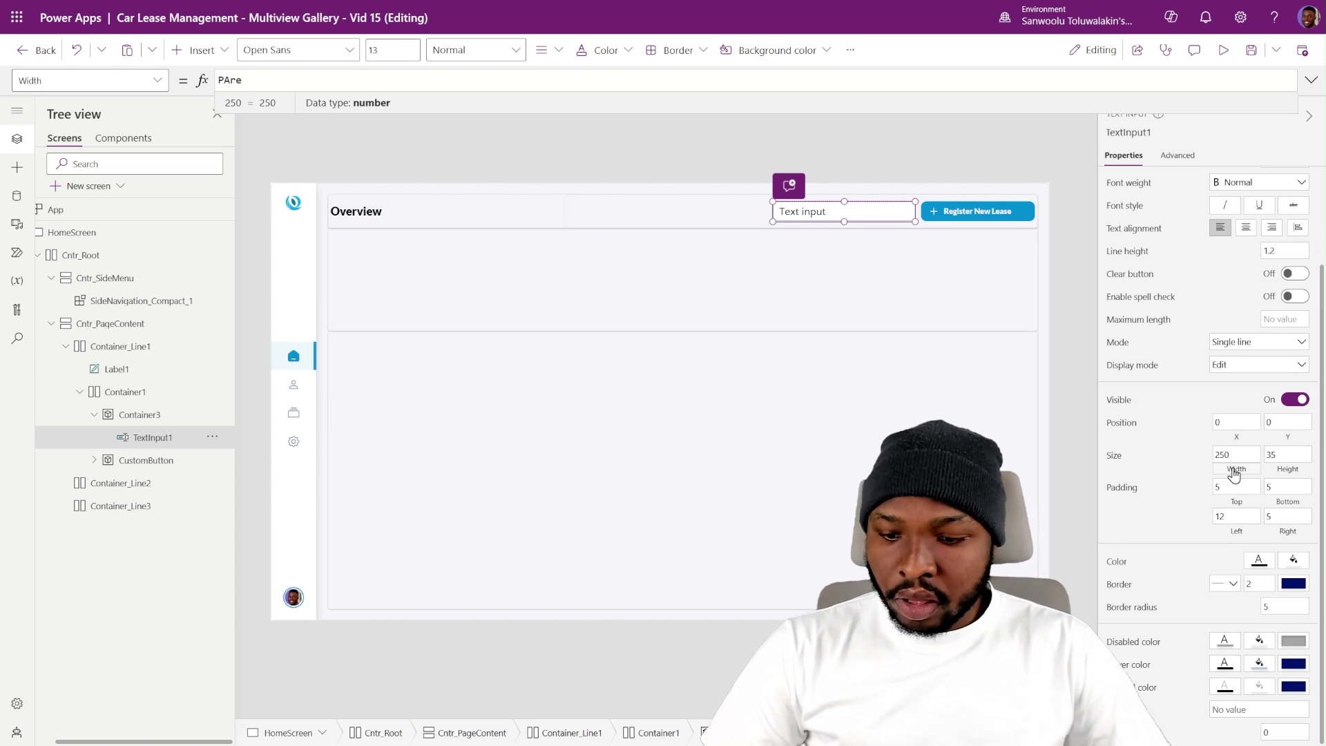
text(nt.Width)
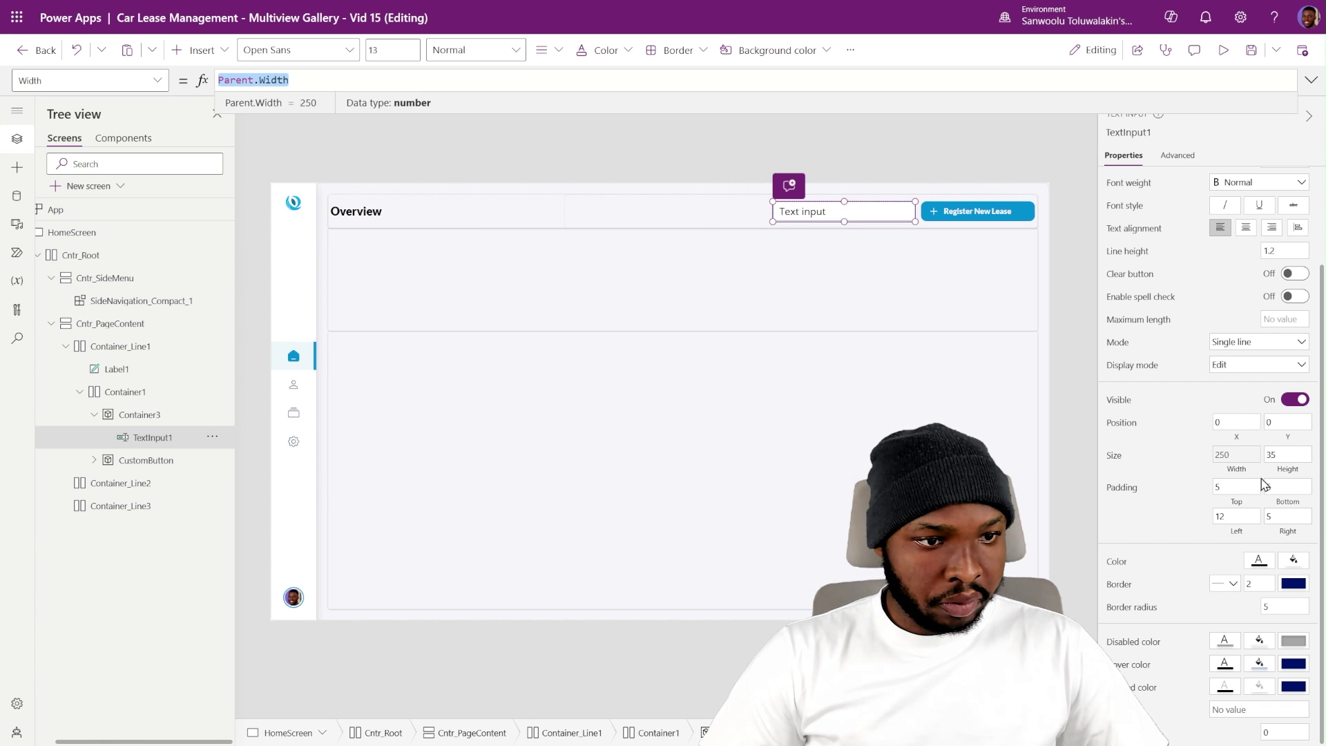
- Set the text input's height to Parent.Height
click(1287, 475)
key(BackSpace)
key(BackSpace)
text(Parent.h)
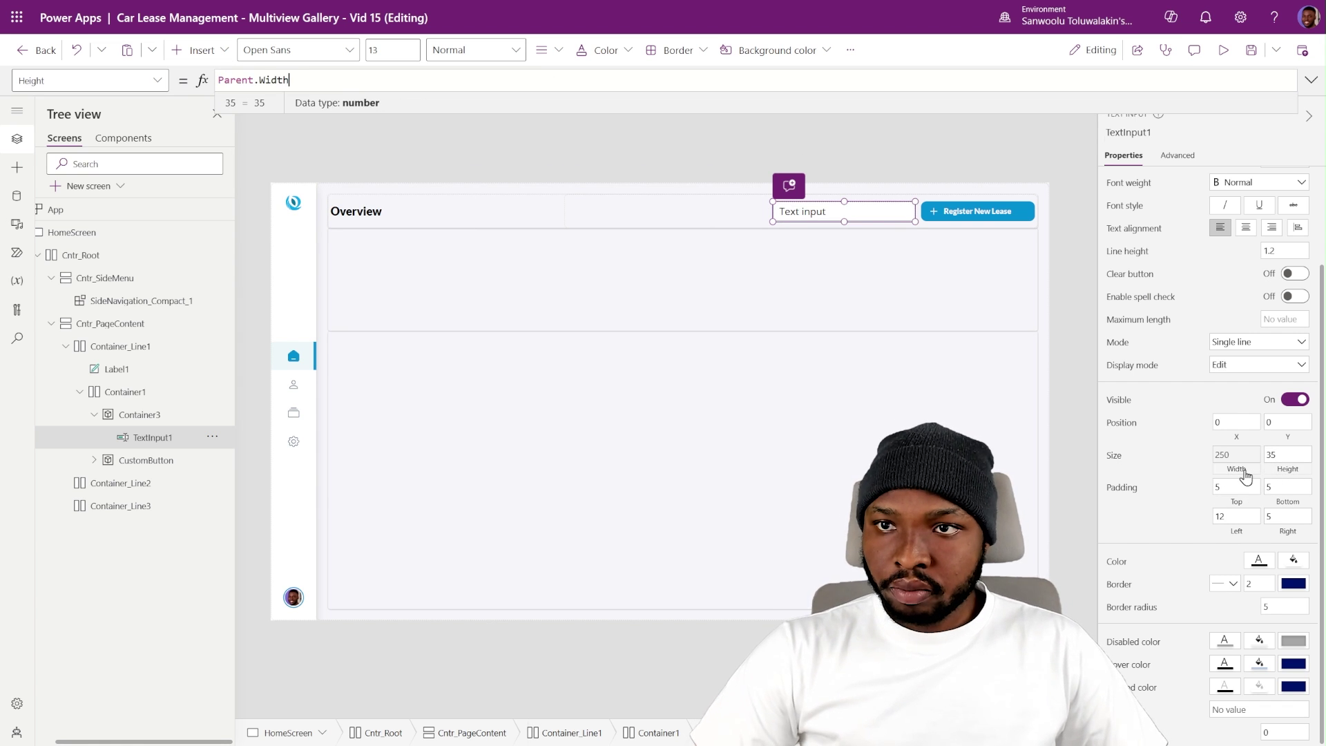
text(eight)
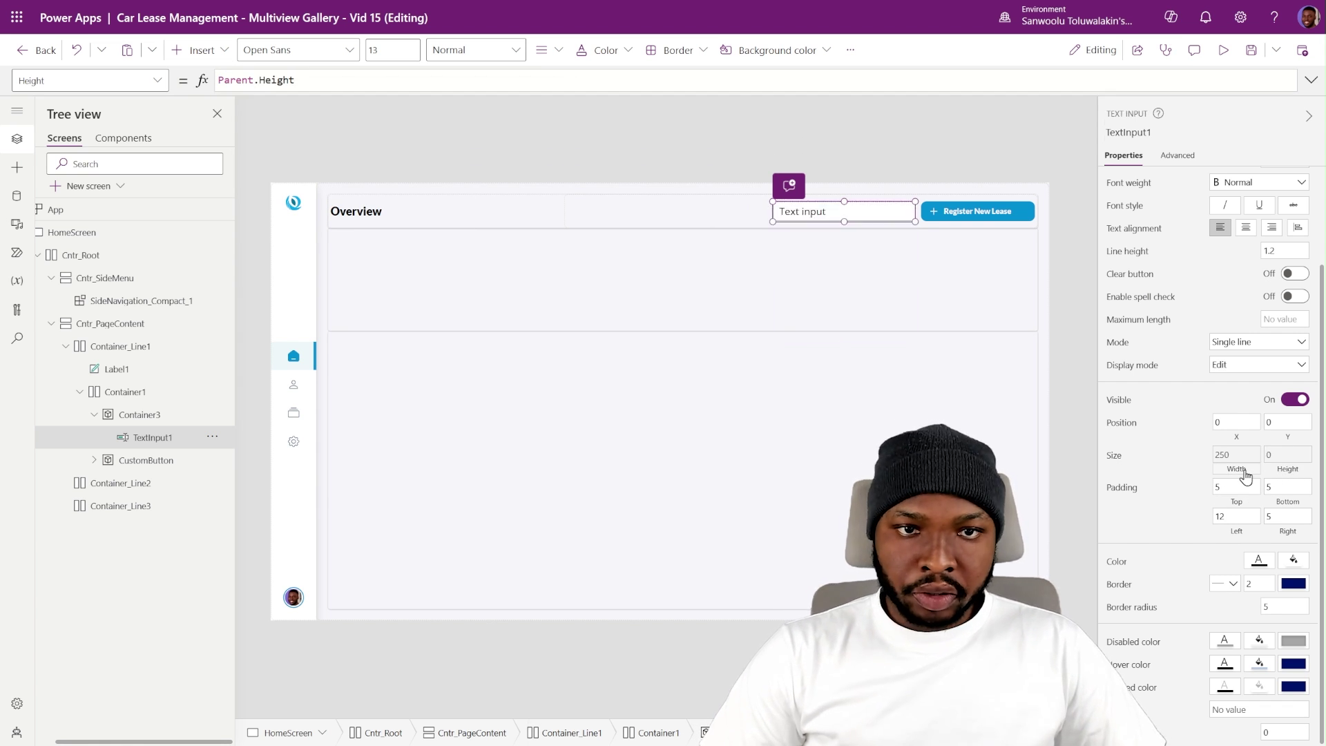
scroll(1250, 371, up, 2)
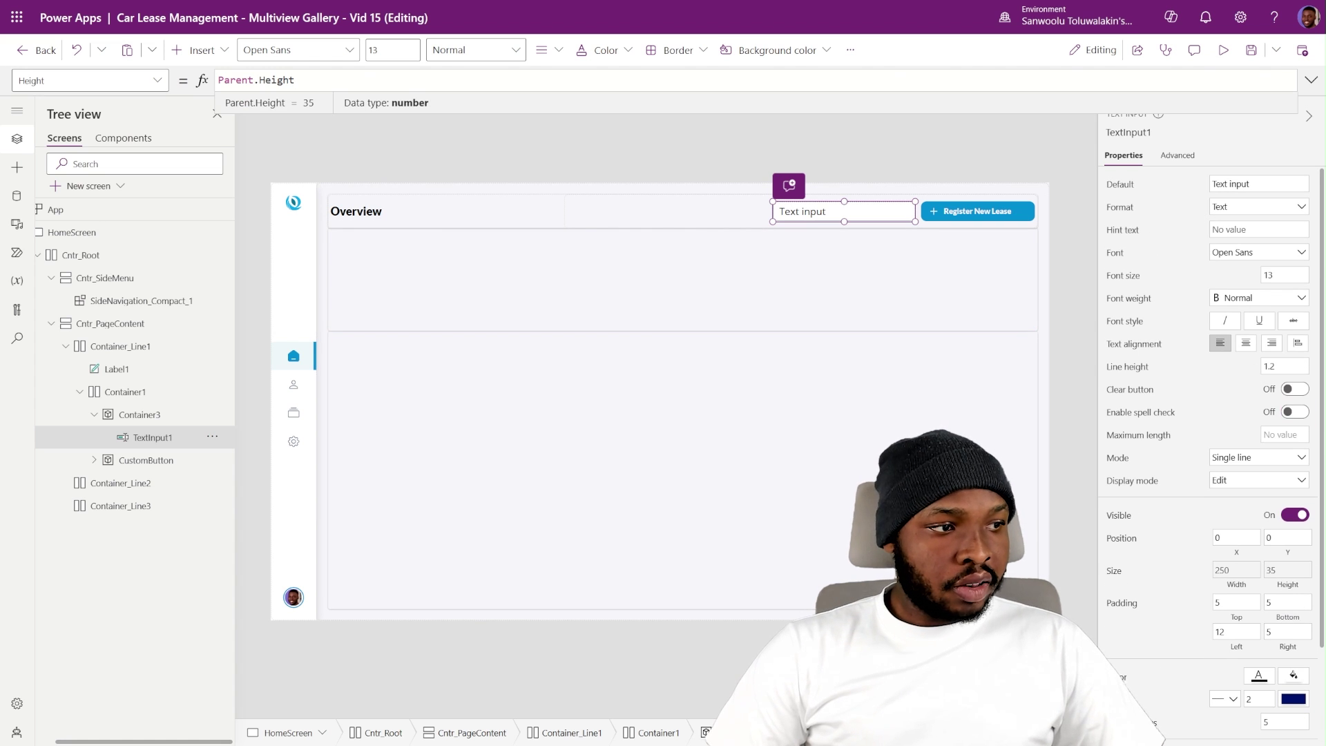
key(Return)
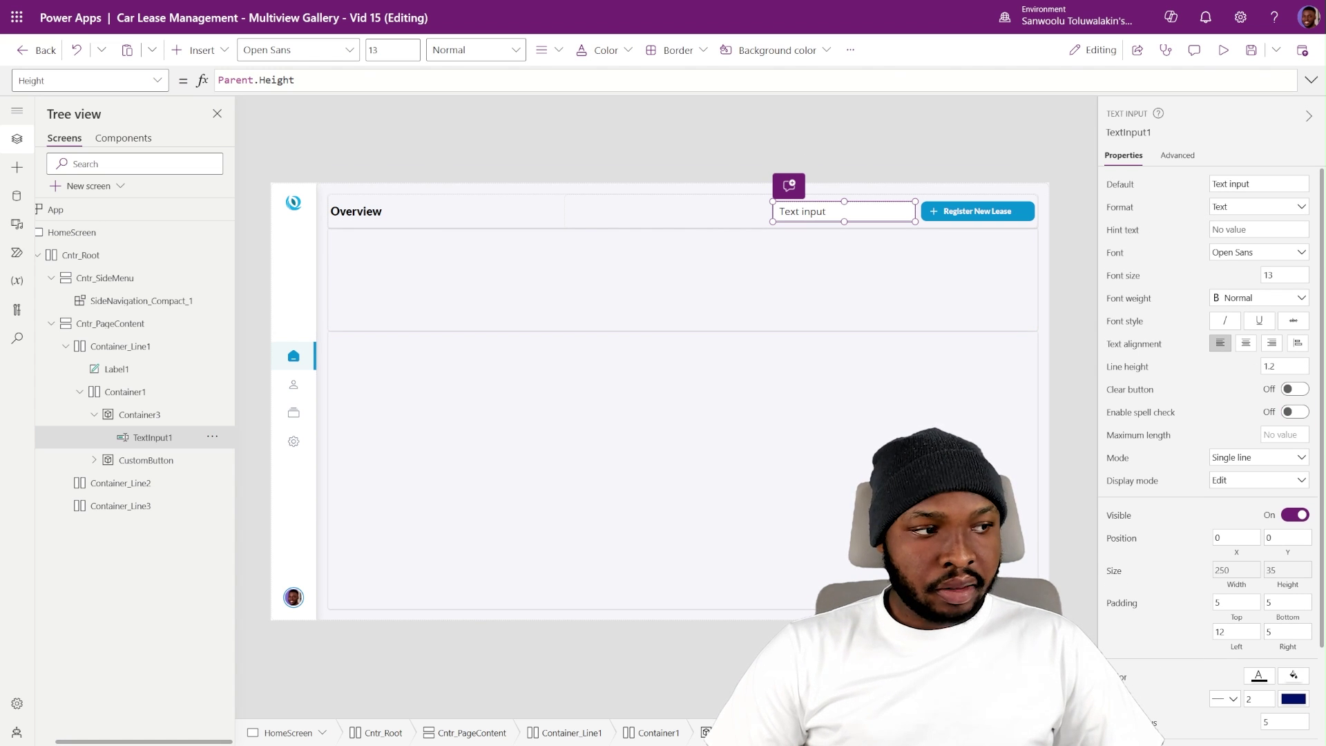
- Set the text input's font size to 9 and its font to Lato
click(1113, 275)
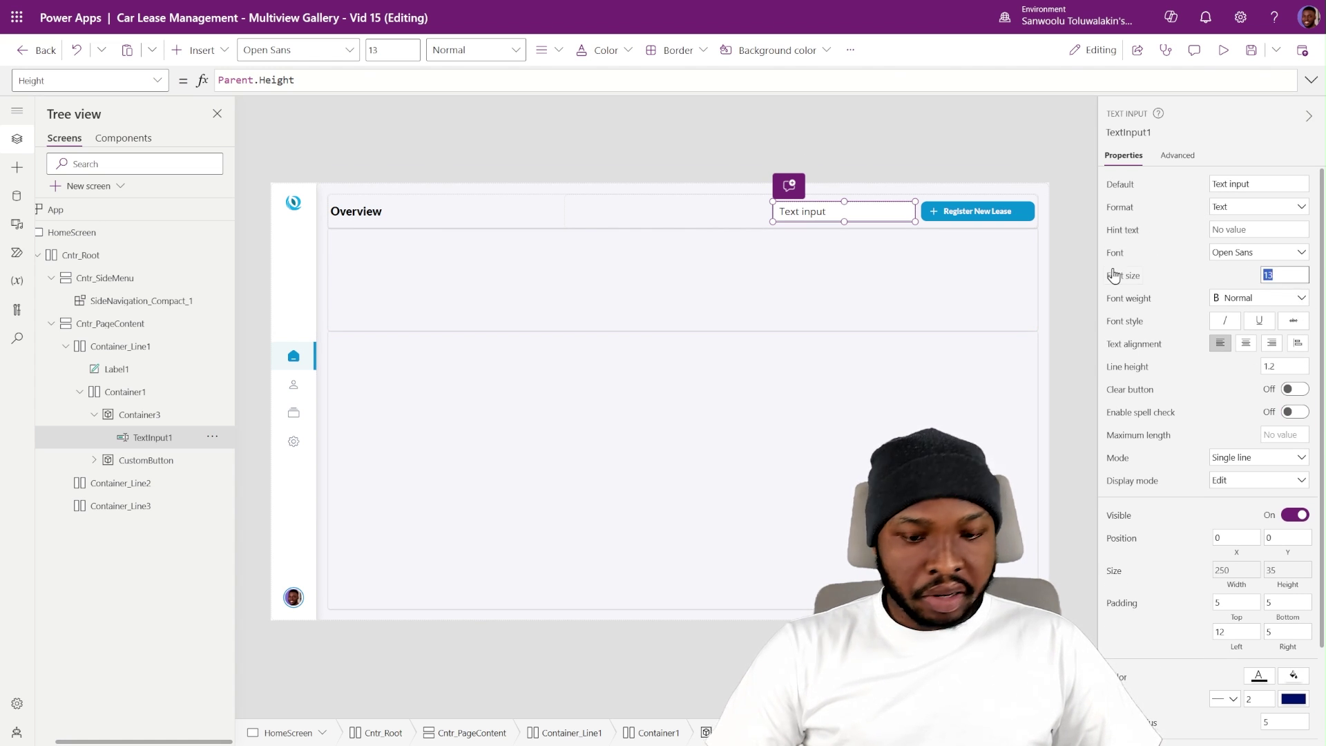
click(1236, 254)
click(1233, 357)
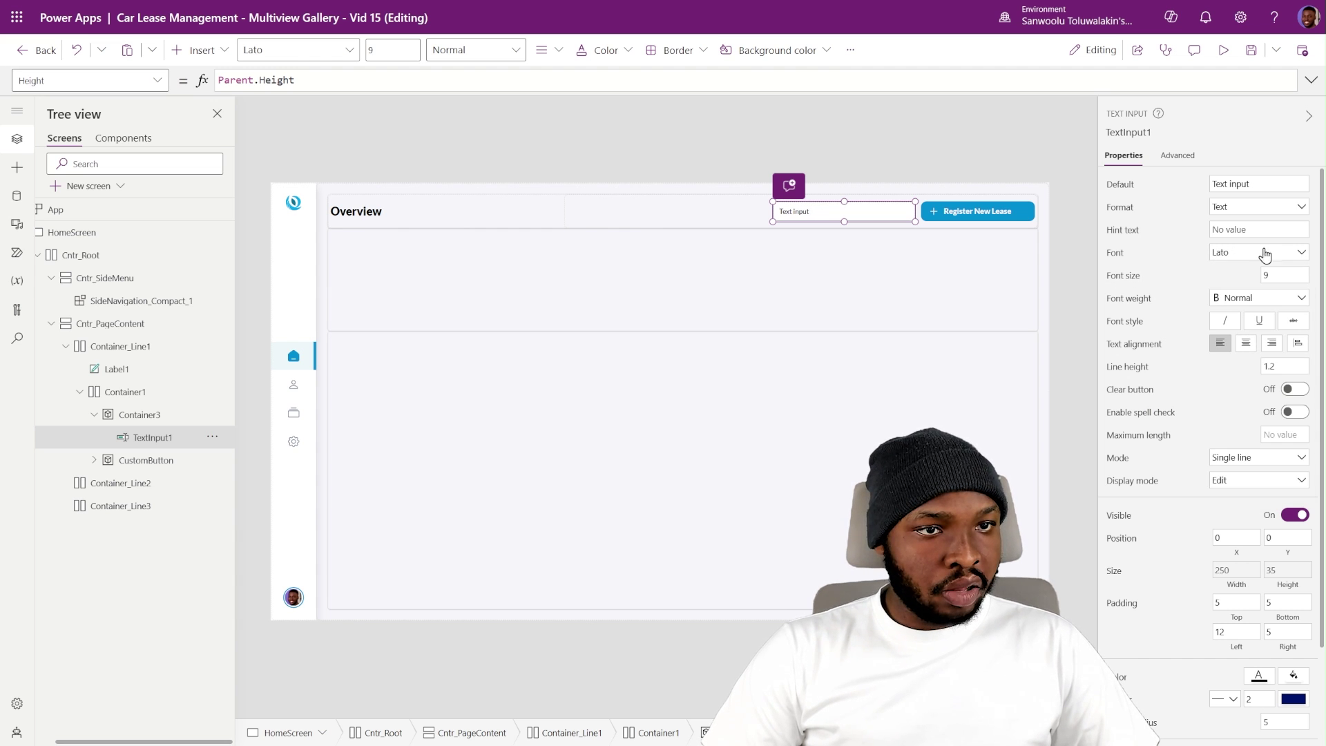
- Clear the text input's default text and set its hint text to "Search..."
drag(1275, 186, 1201, 189)
key(BackSpace)
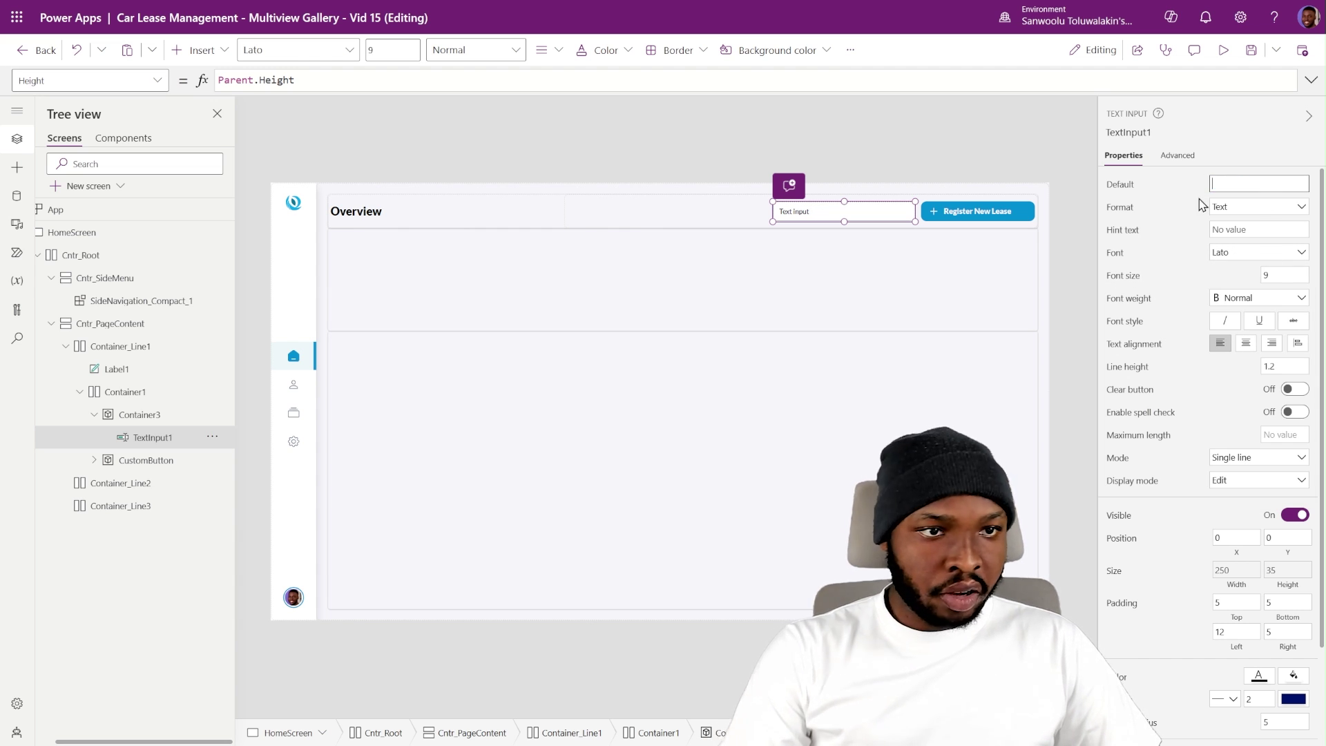
click(1240, 230)
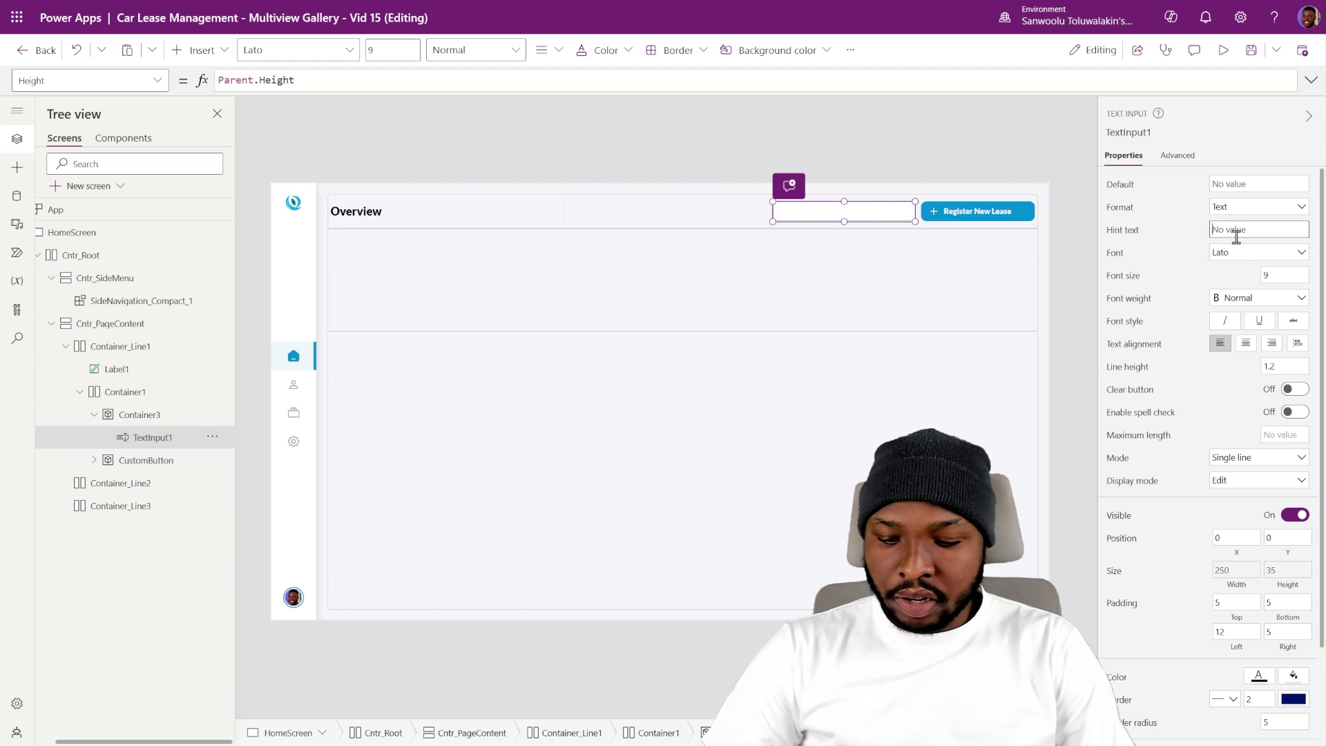
text(Sea)
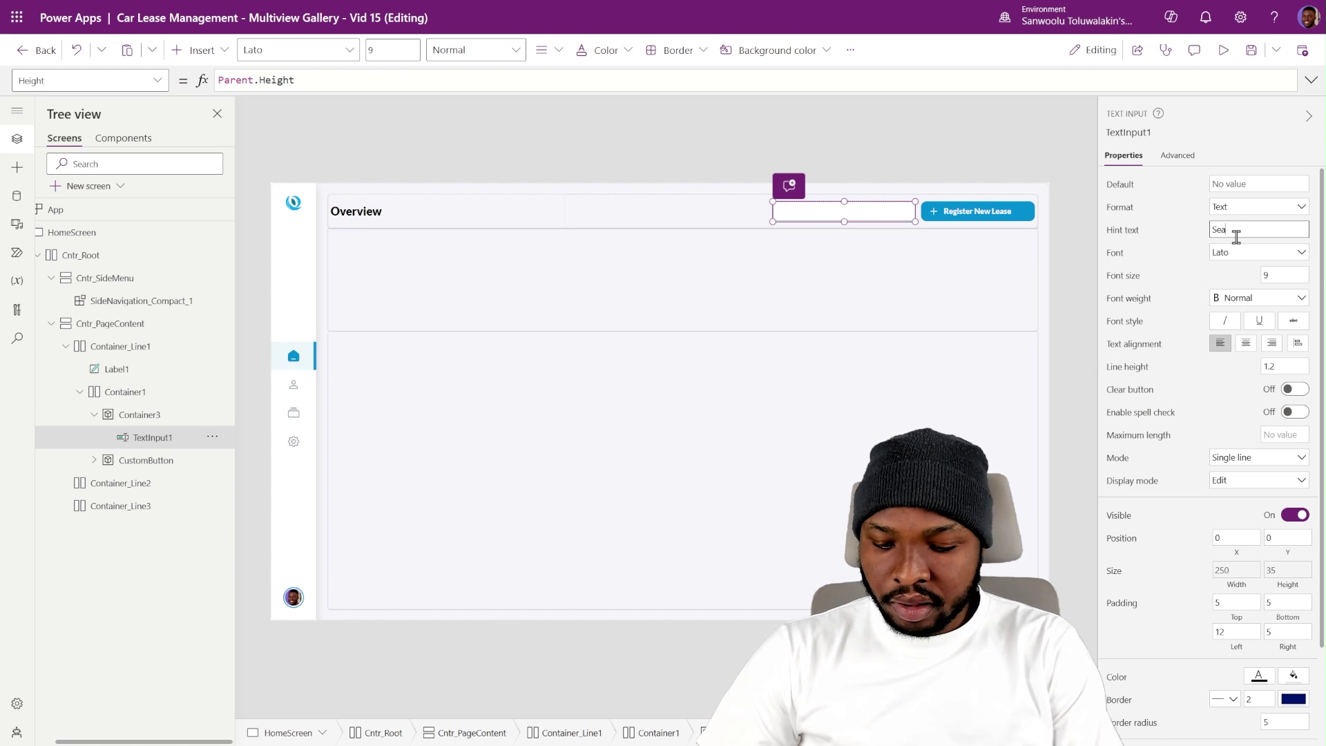
text(rch ...)
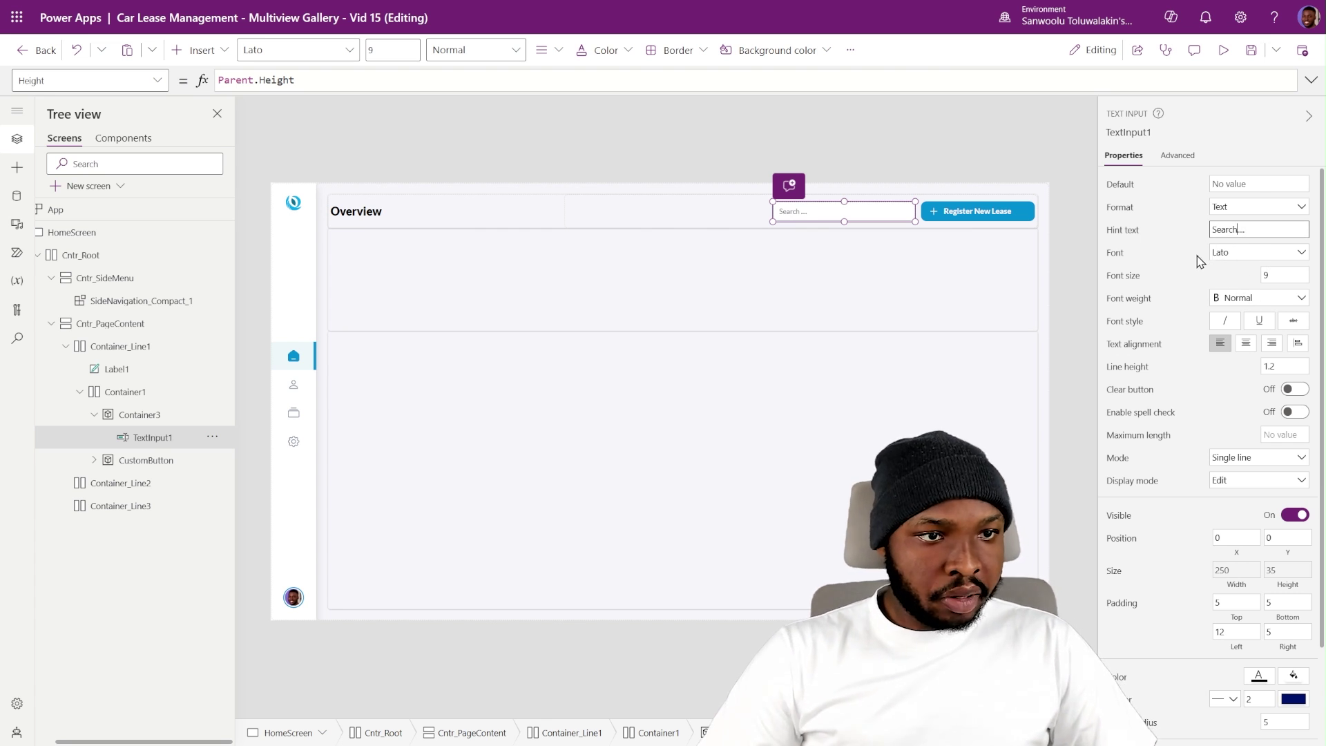
key(BackSpace)
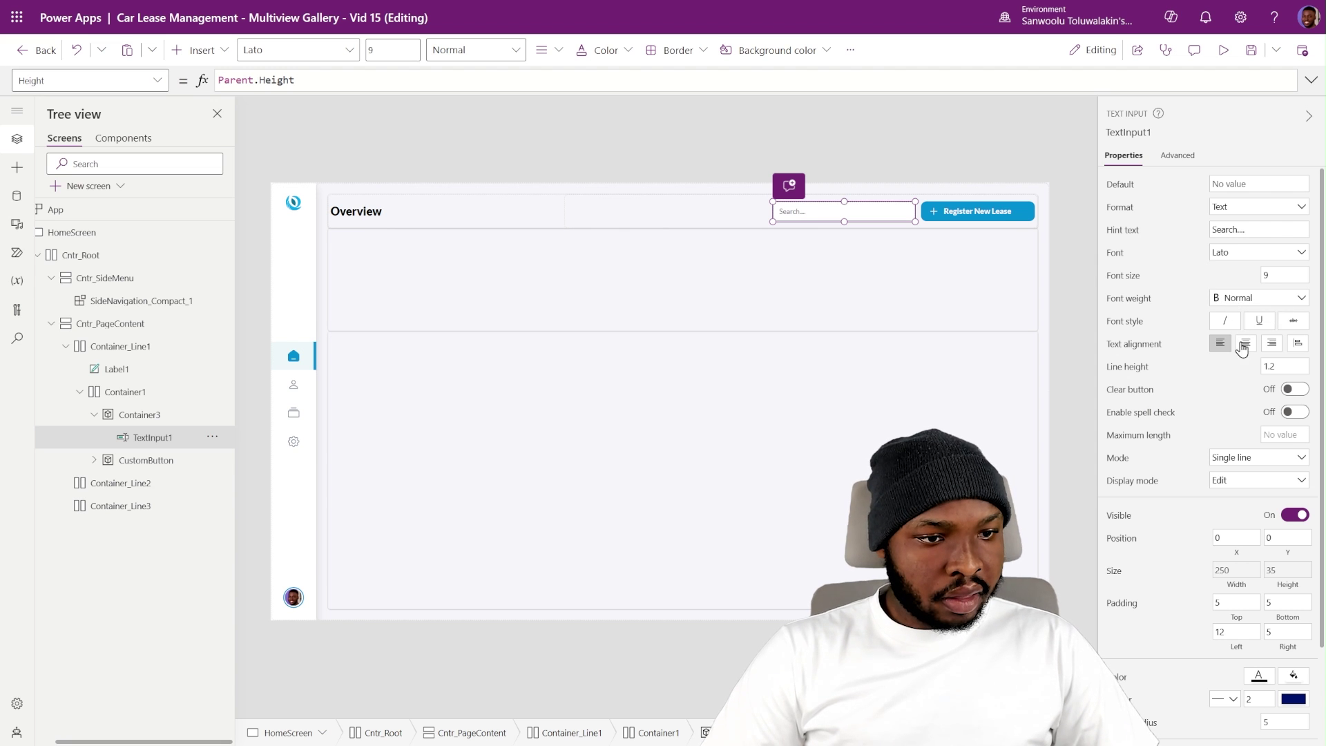
- Set the text input's Color property to CustomTheme.PrimaryTextColor
scroll(1285, 539, down, 2)
scroll(1265, 603, down, 1)
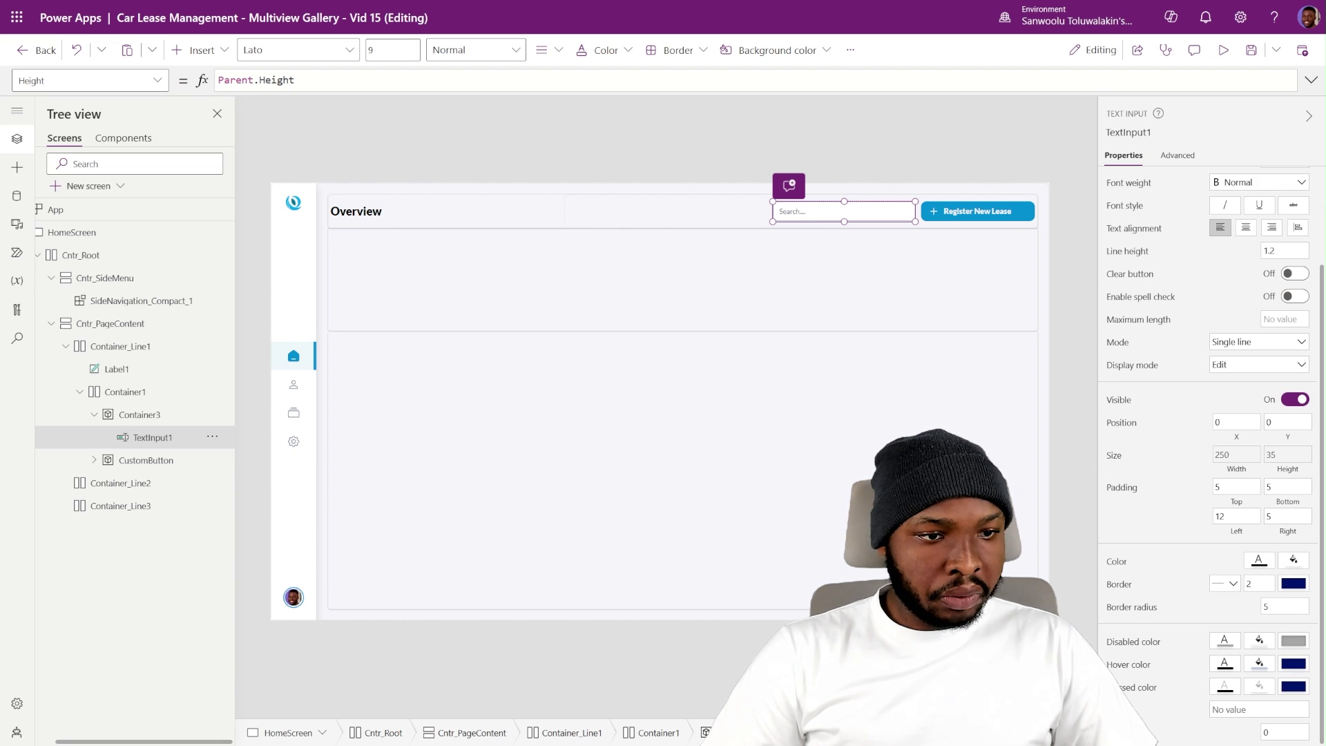
click(1292, 563)
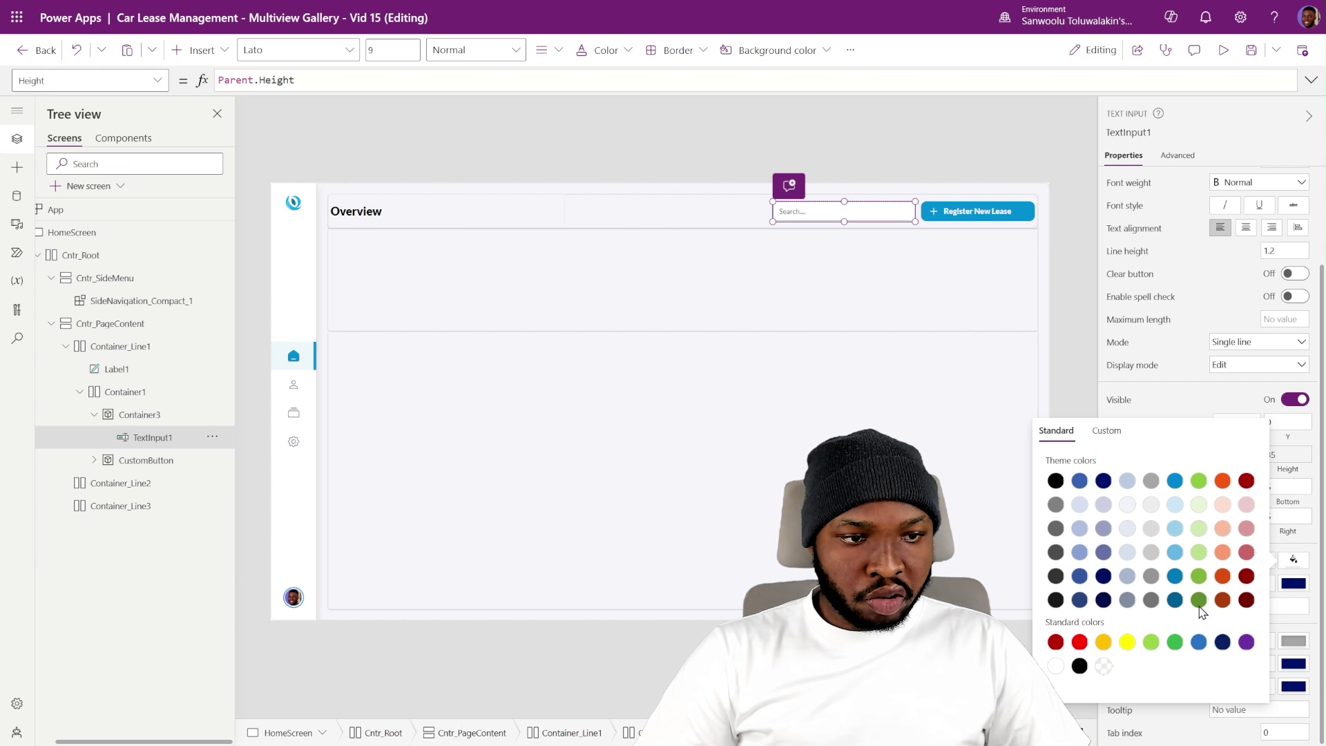
click(1284, 537)
click(1119, 564)
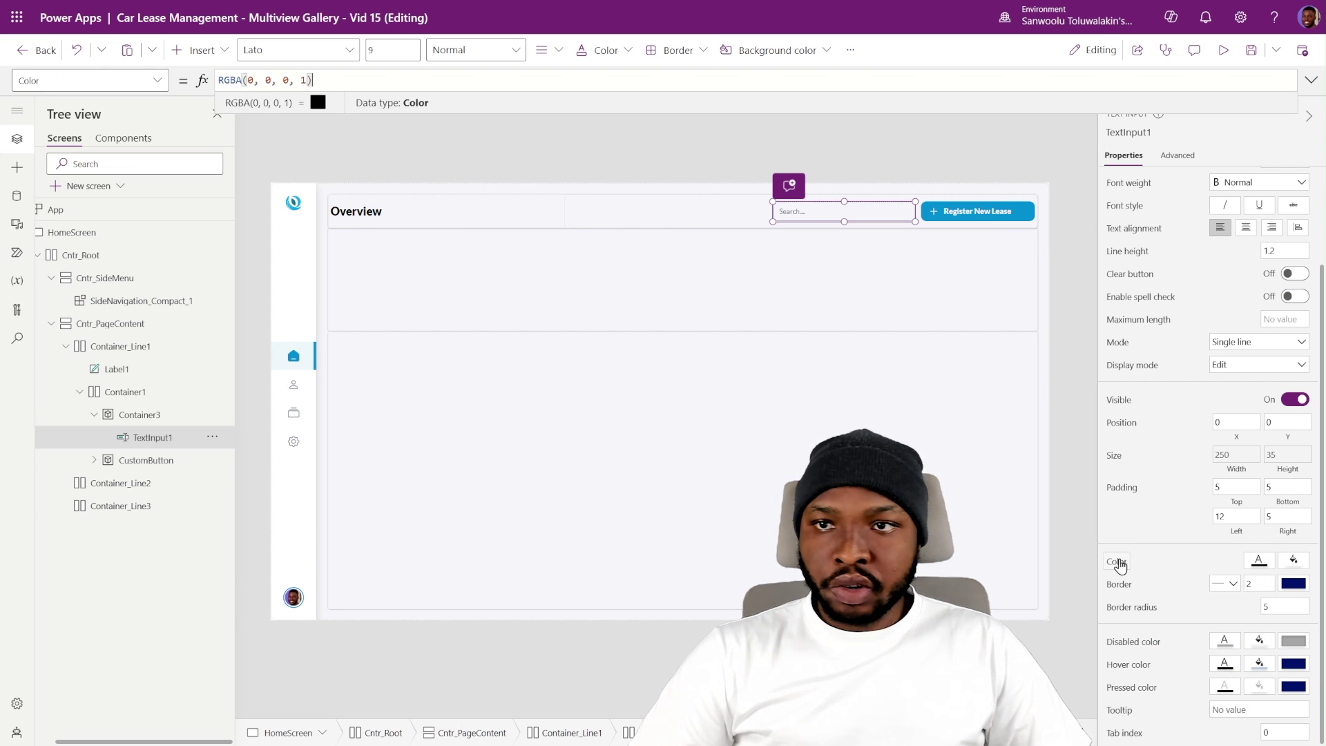
key(ctrl+a)
text(Custom)
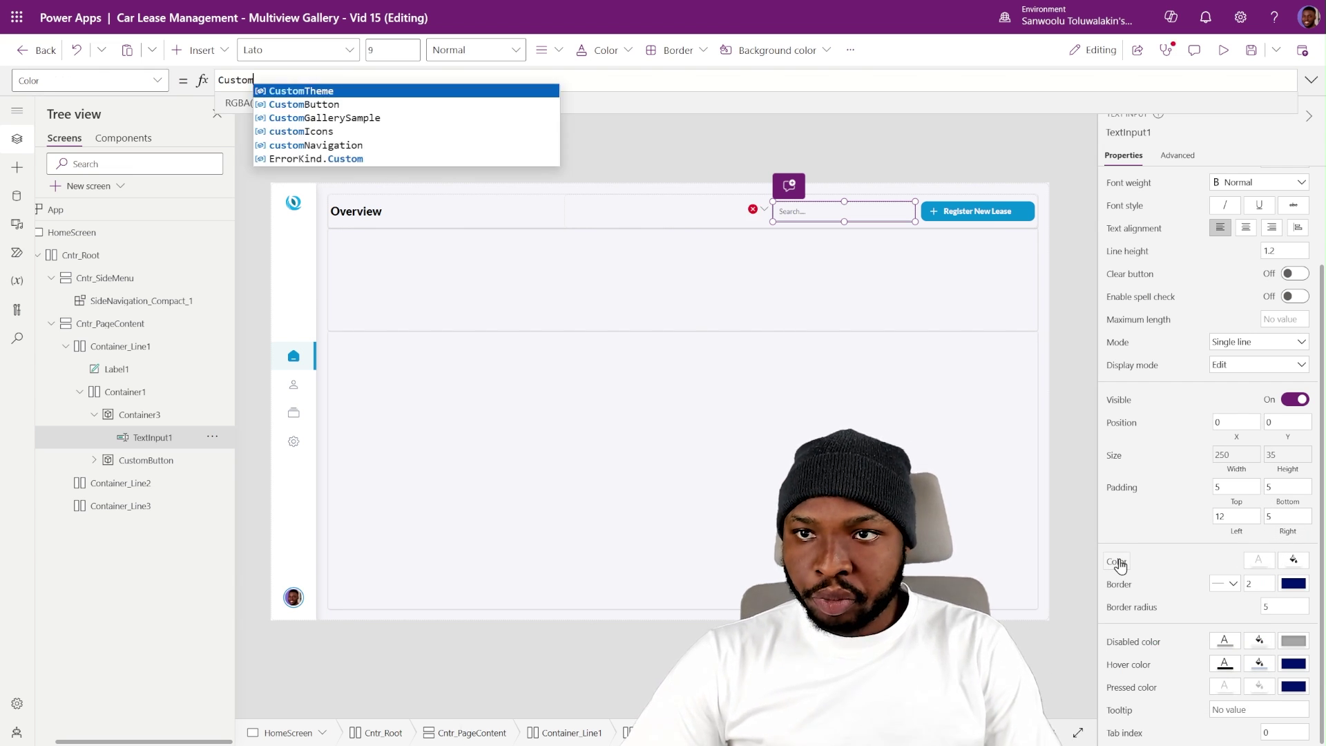
text(Theme.PrimaryTextColor)
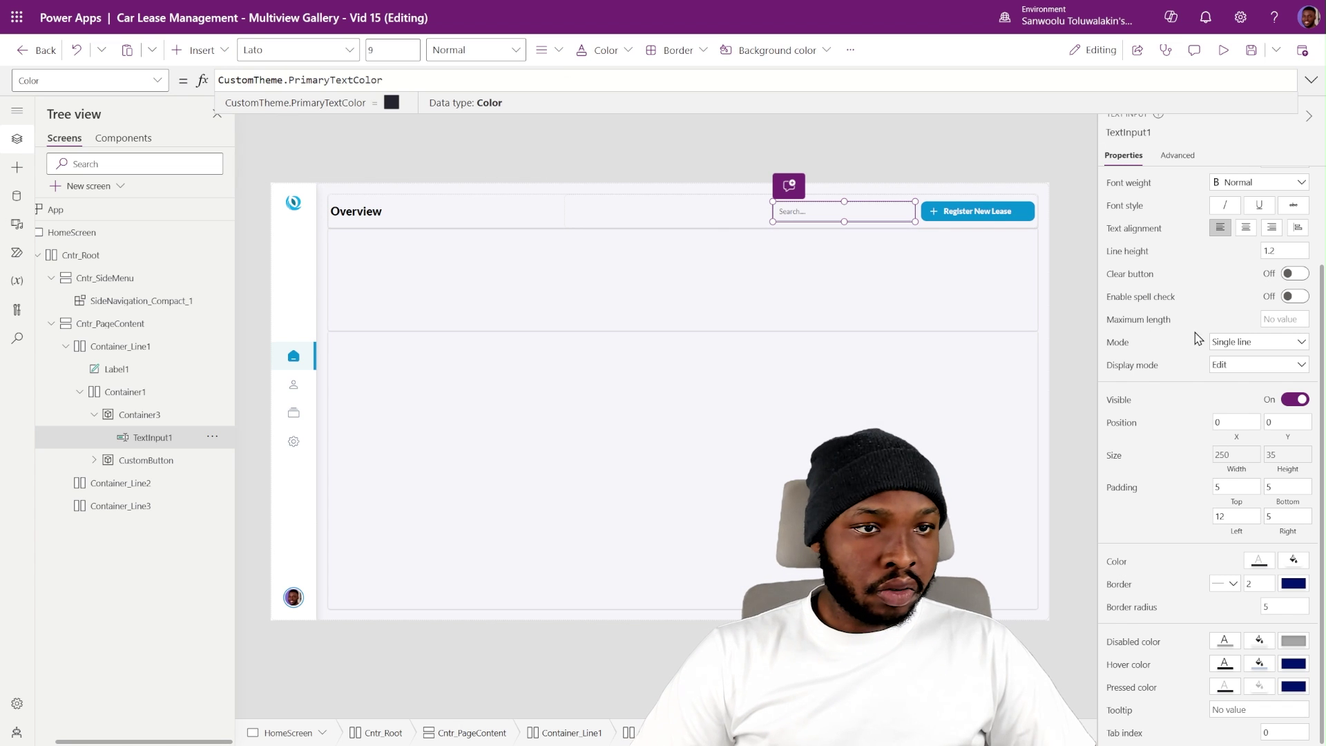
scroll(1209, 359, up, 3)
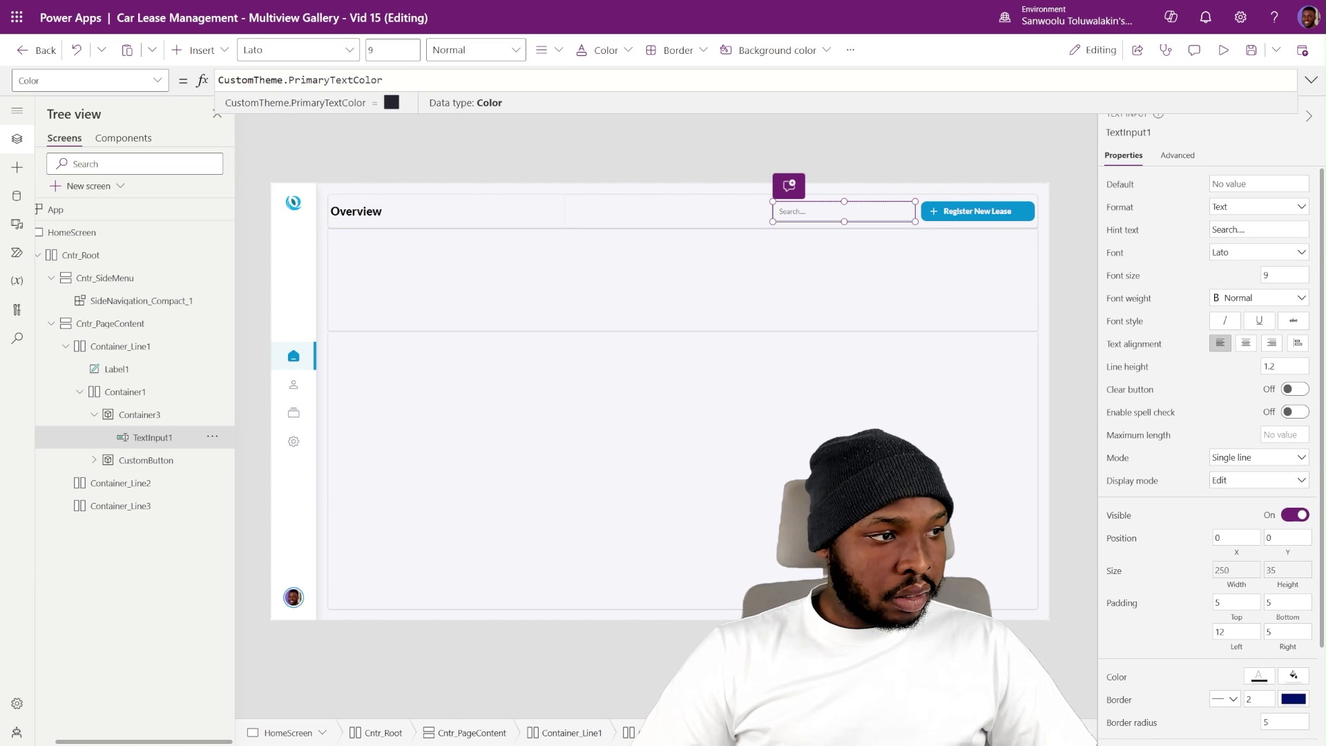
- Rename the container holding the text input as CustomSearch_Cntr
click(140, 418)
double_click(140, 415)
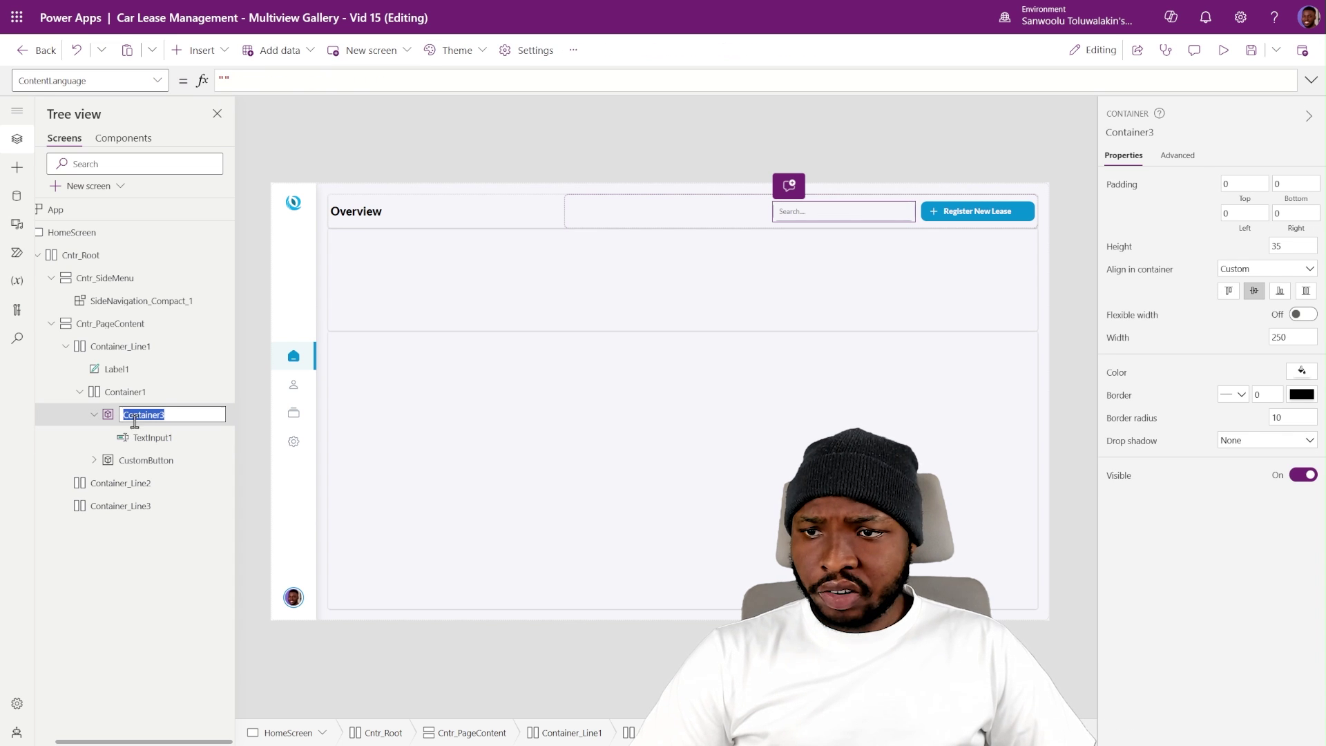
text(Cust)
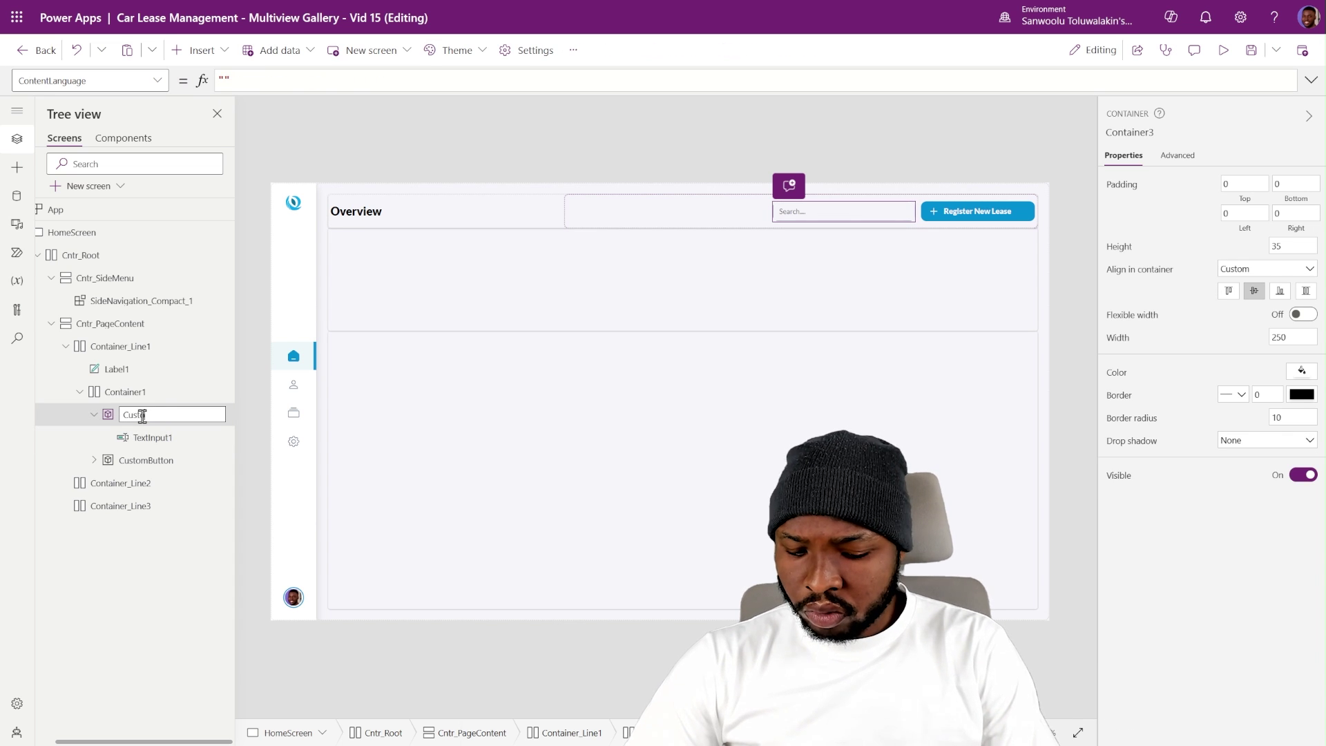
text(omSearch)
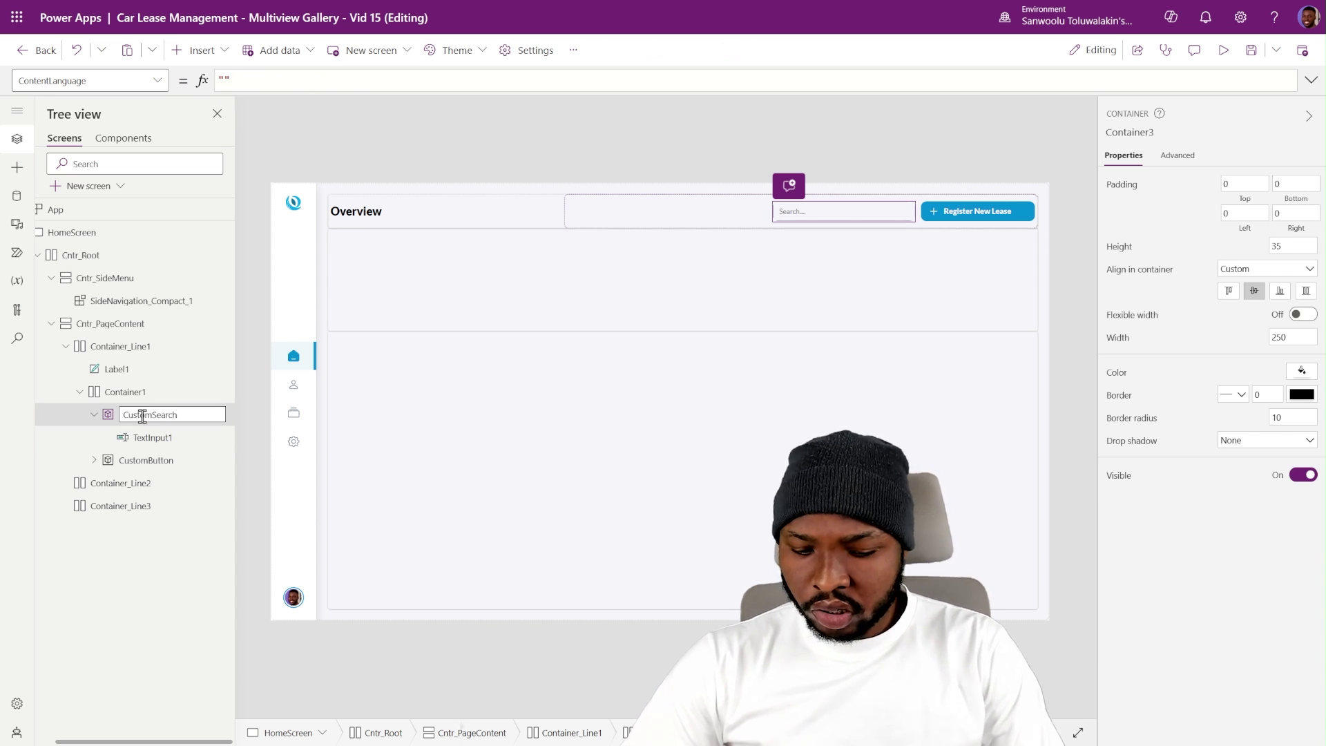
text(_Cntr)
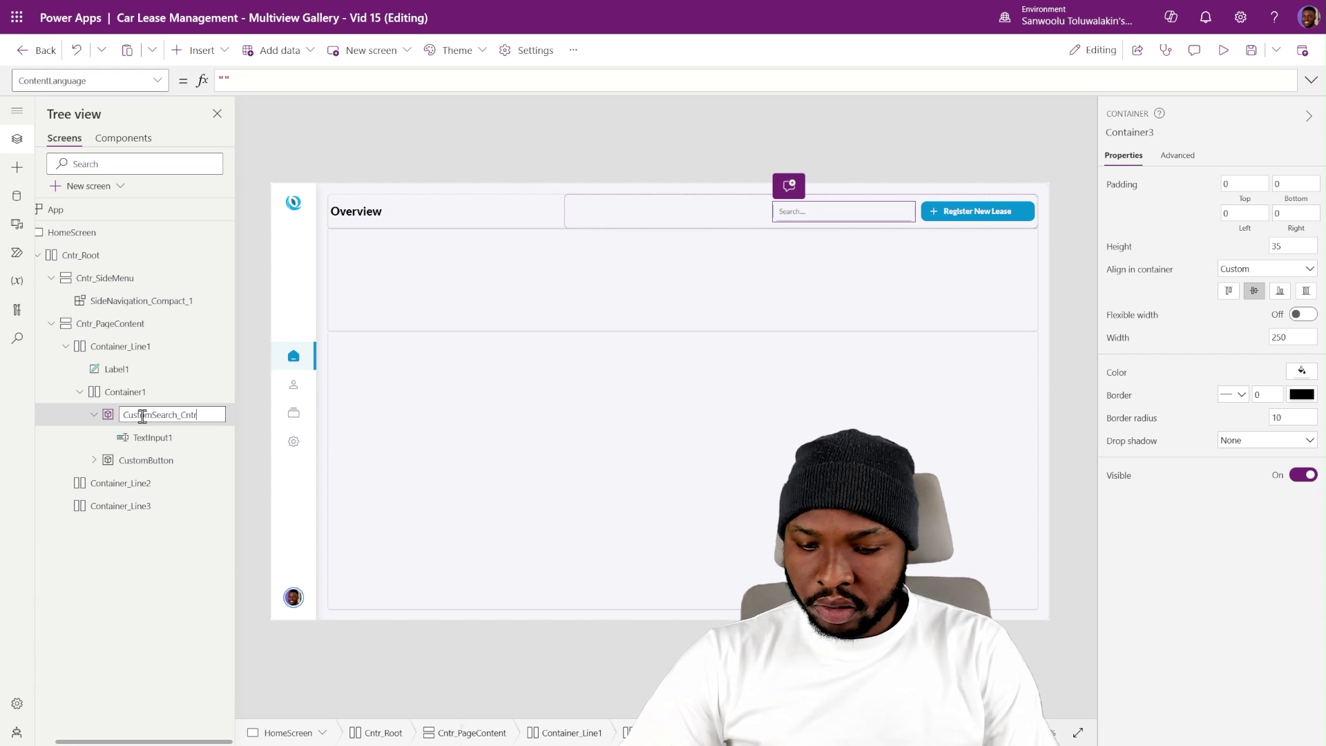
key(Return)
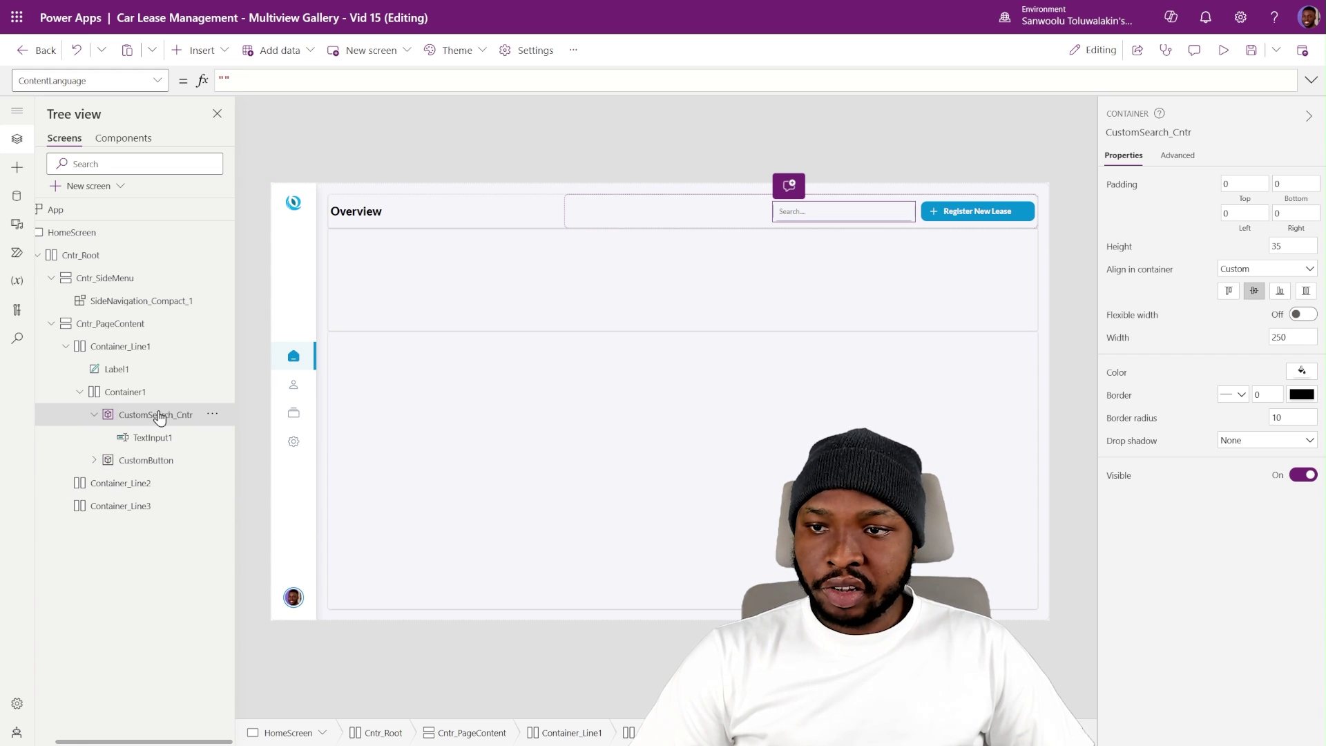
- Fill the CustomSearch_Cntr container with white and set its border thickness to 1
click(1300, 371)
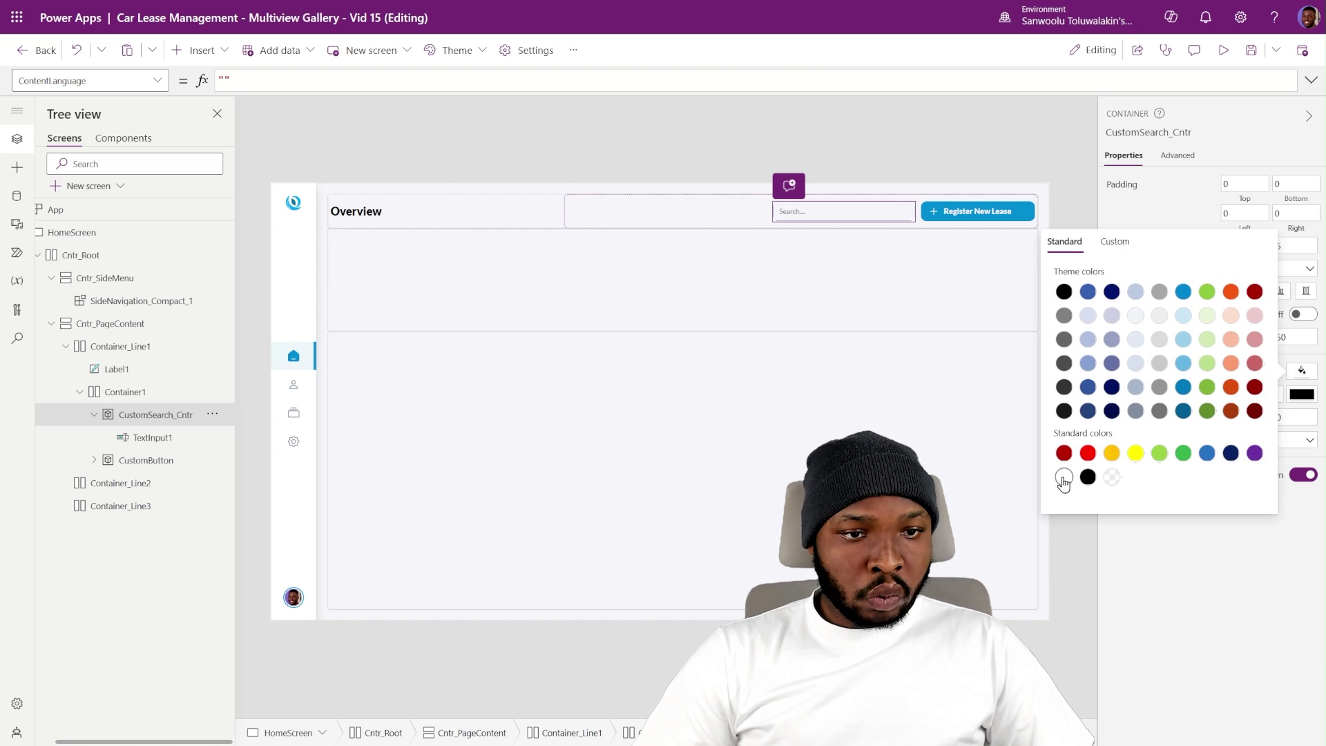
click(1185, 567)
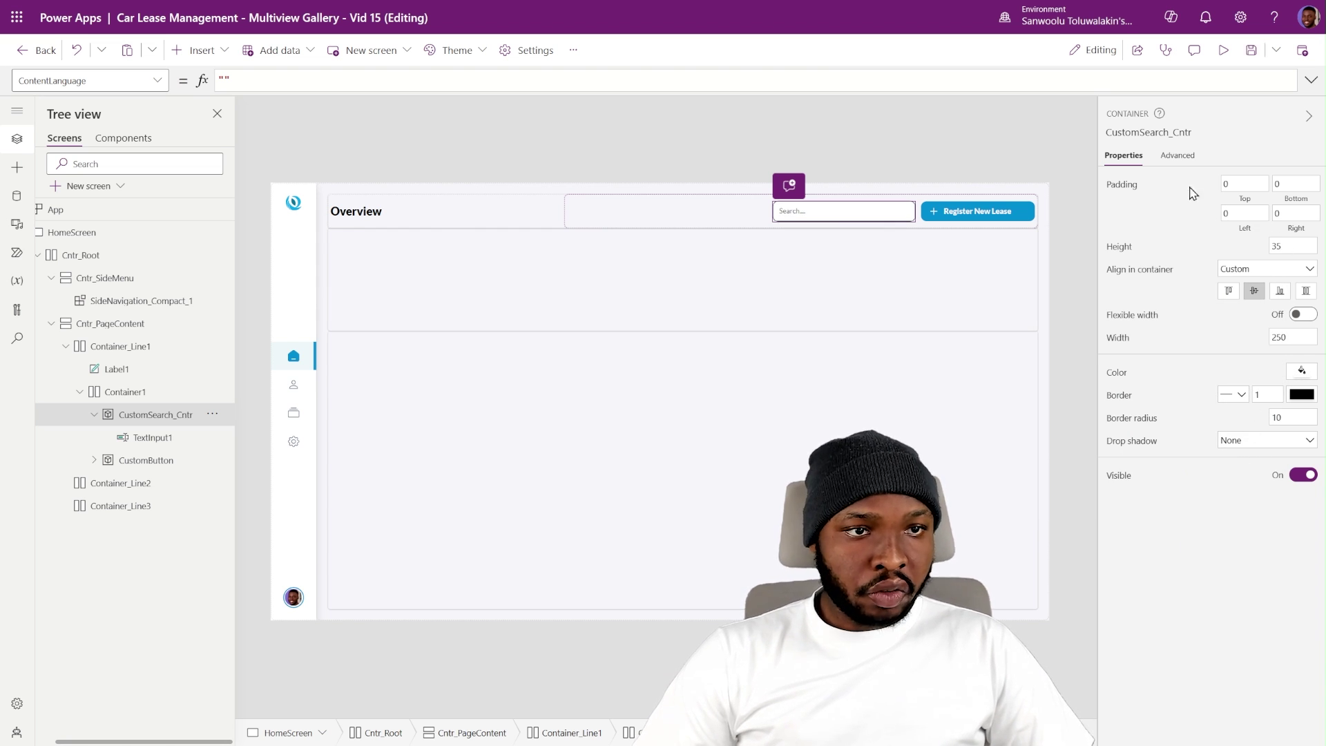
- Set the CustomSearch_Cntr container's BorderColor property to CustomTheme.BordersColor
click(1179, 156)
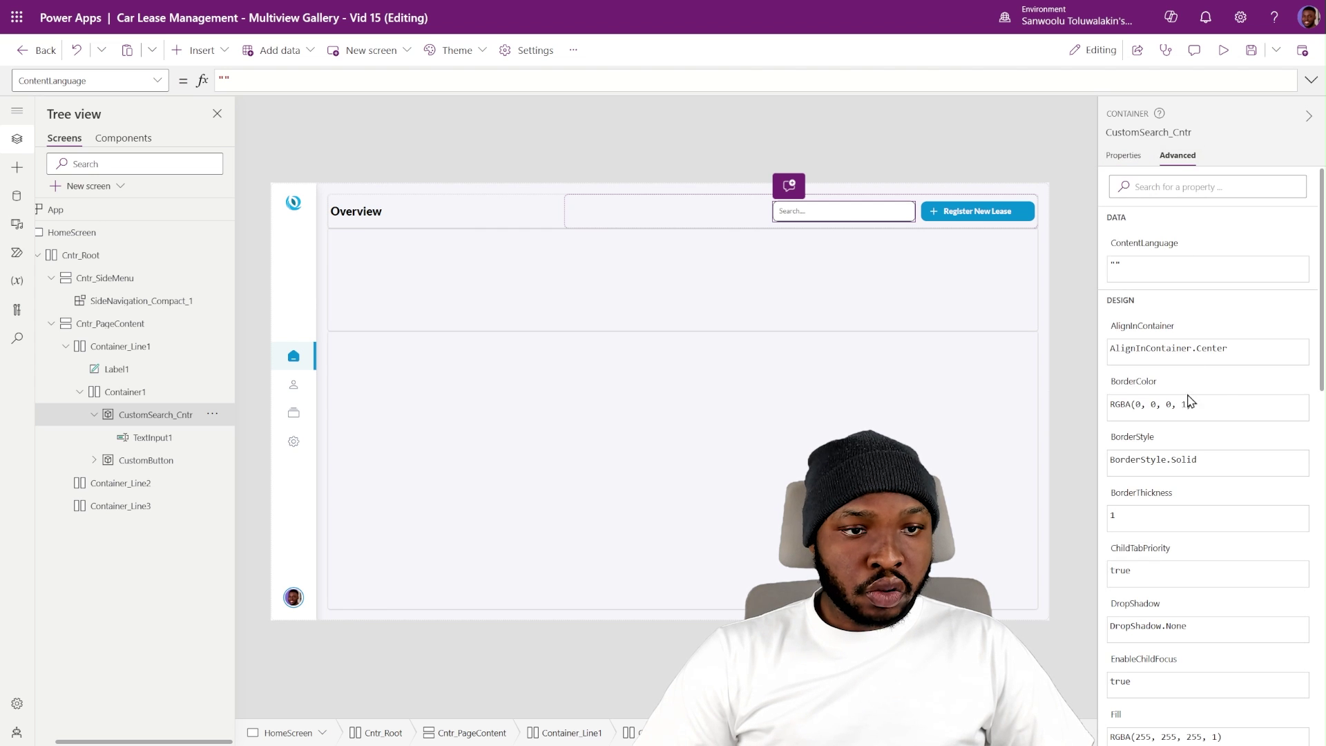
click(1205, 407)
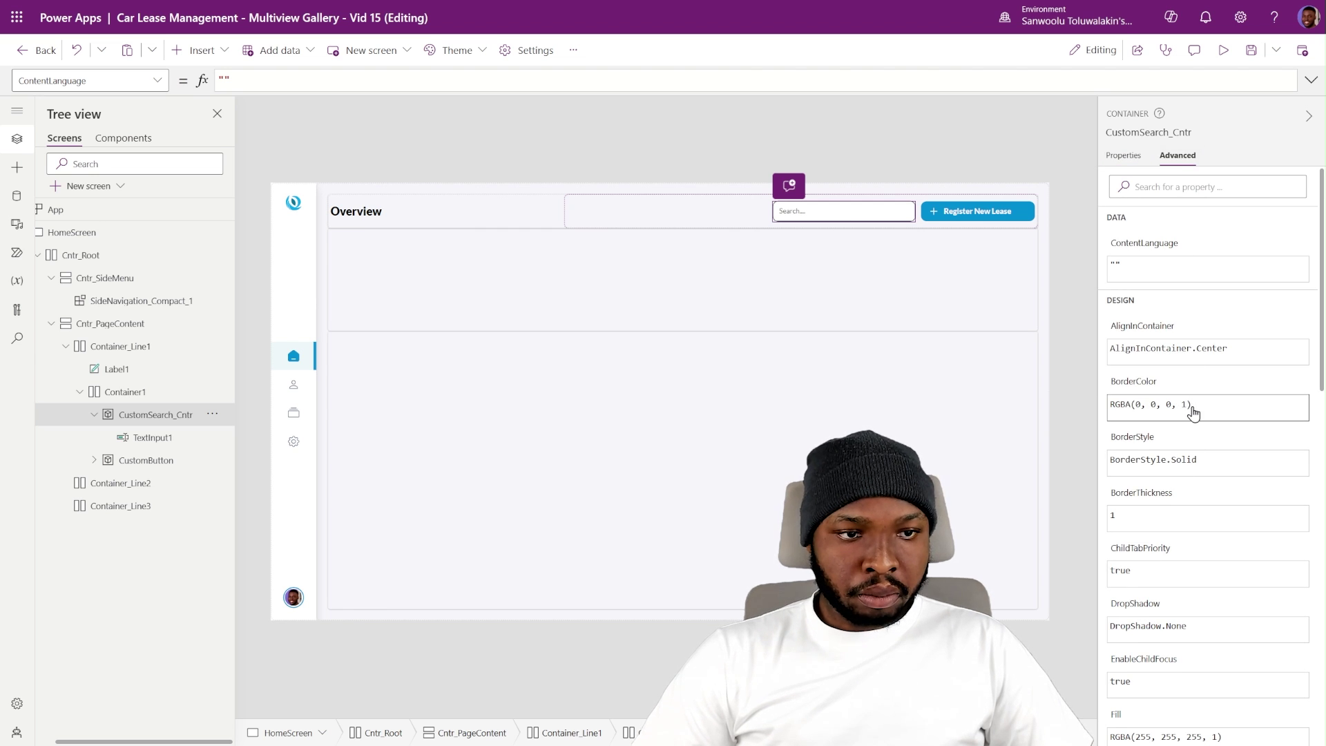
triple_click(1205, 411)
text(Cuys)
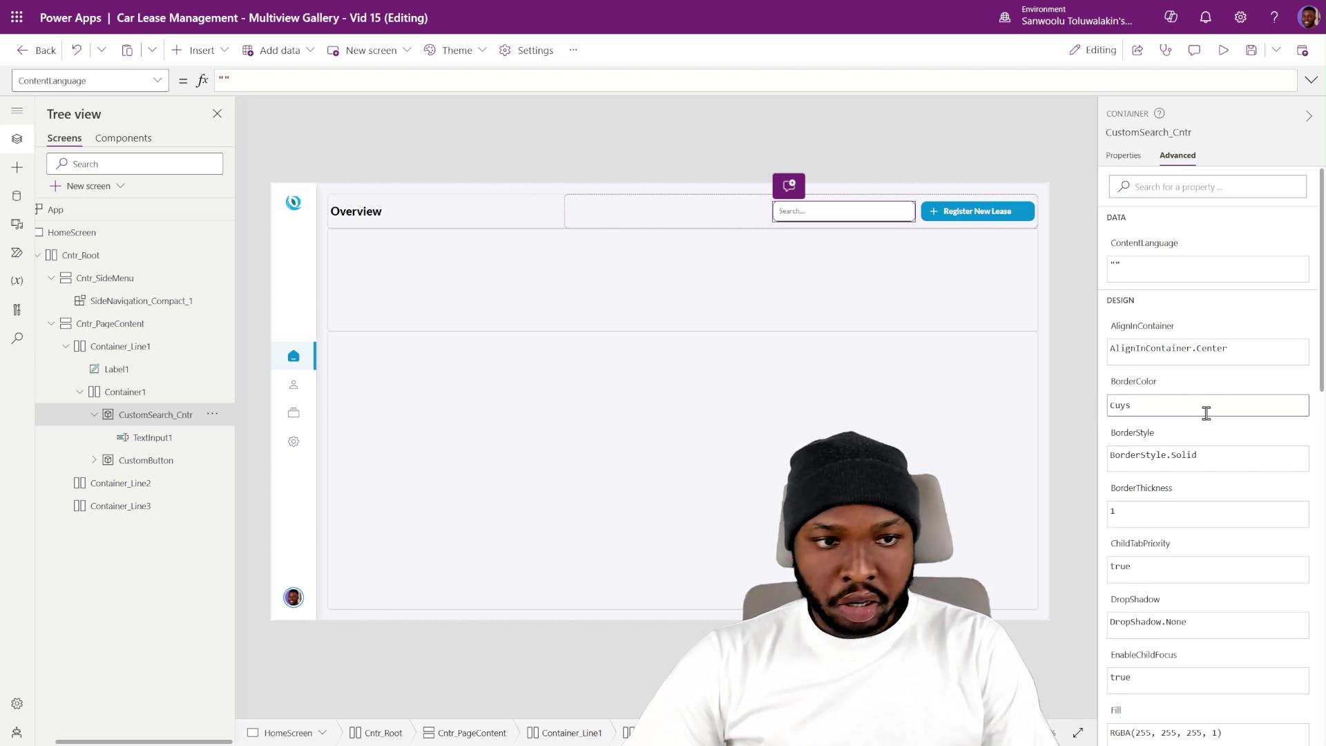
key(BackSpace)
key(BackSpace)
text(stomTheme./)
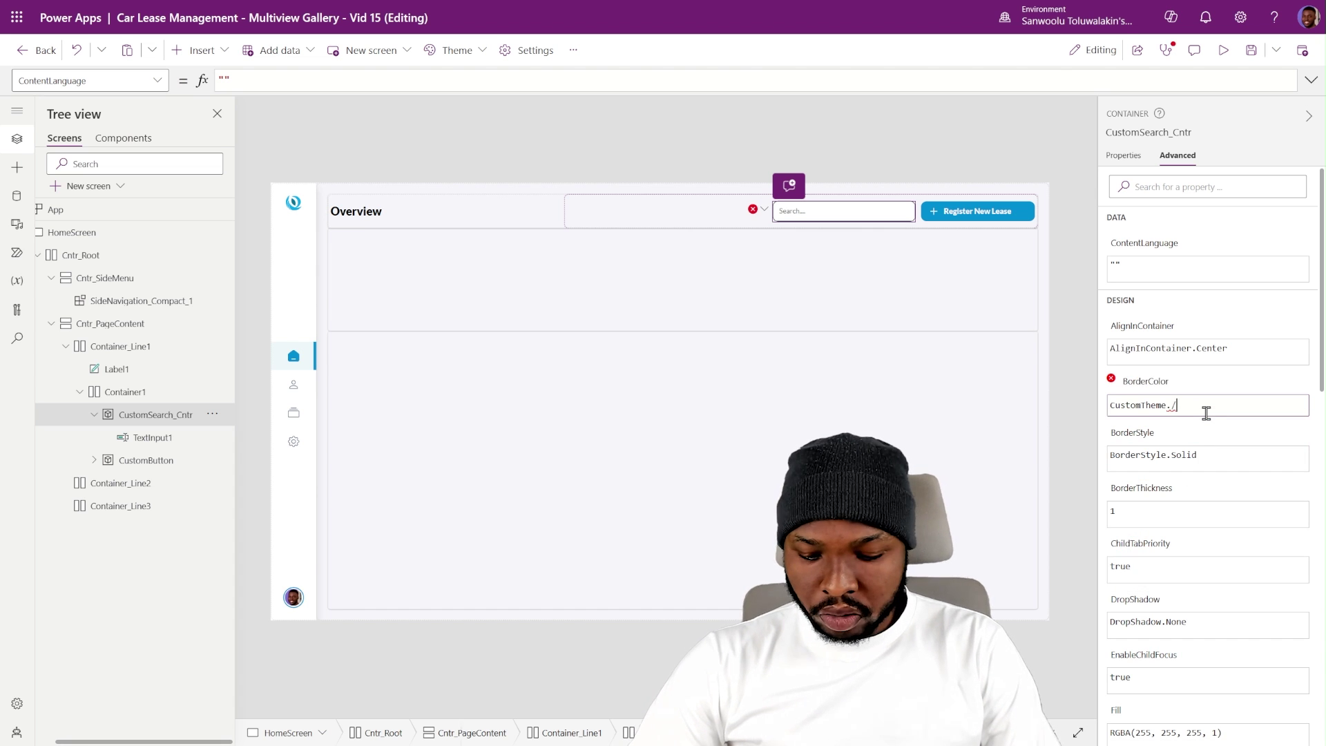
key(BackSpace)
text(b)
key(Tab)
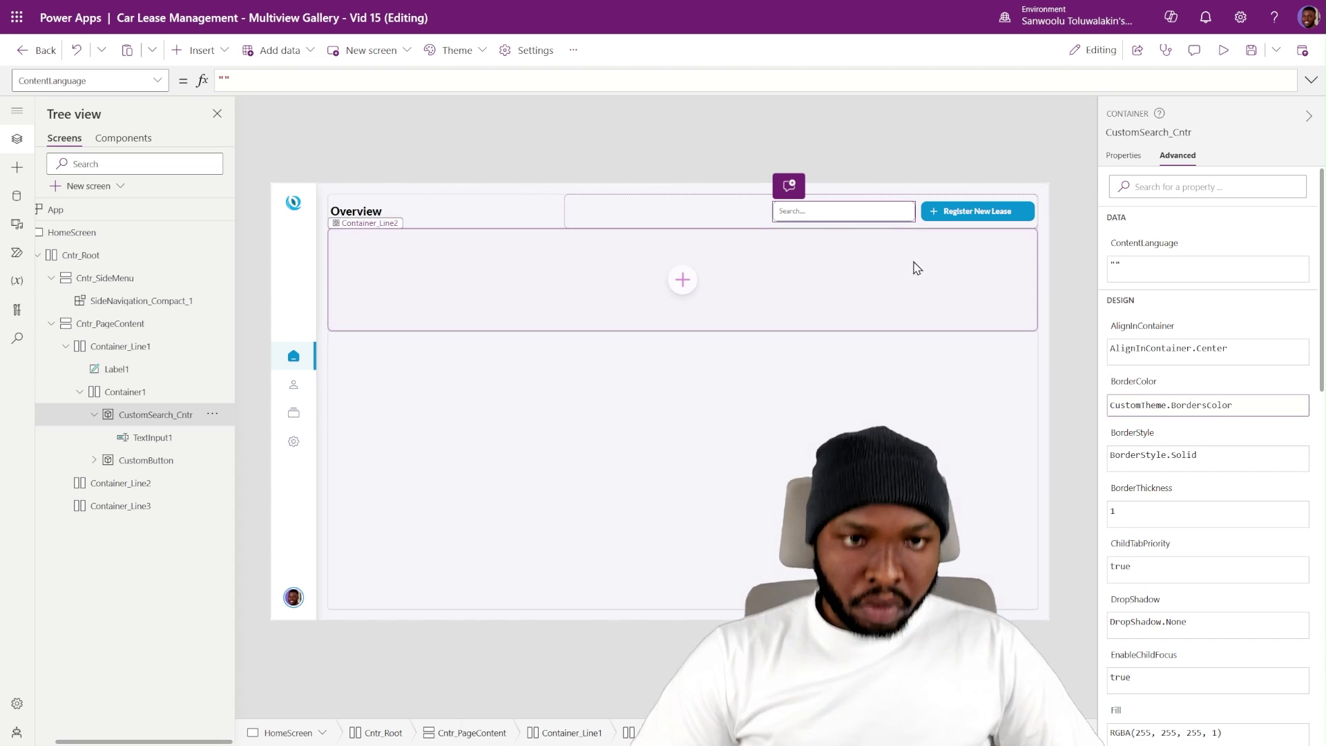
click(913, 164)
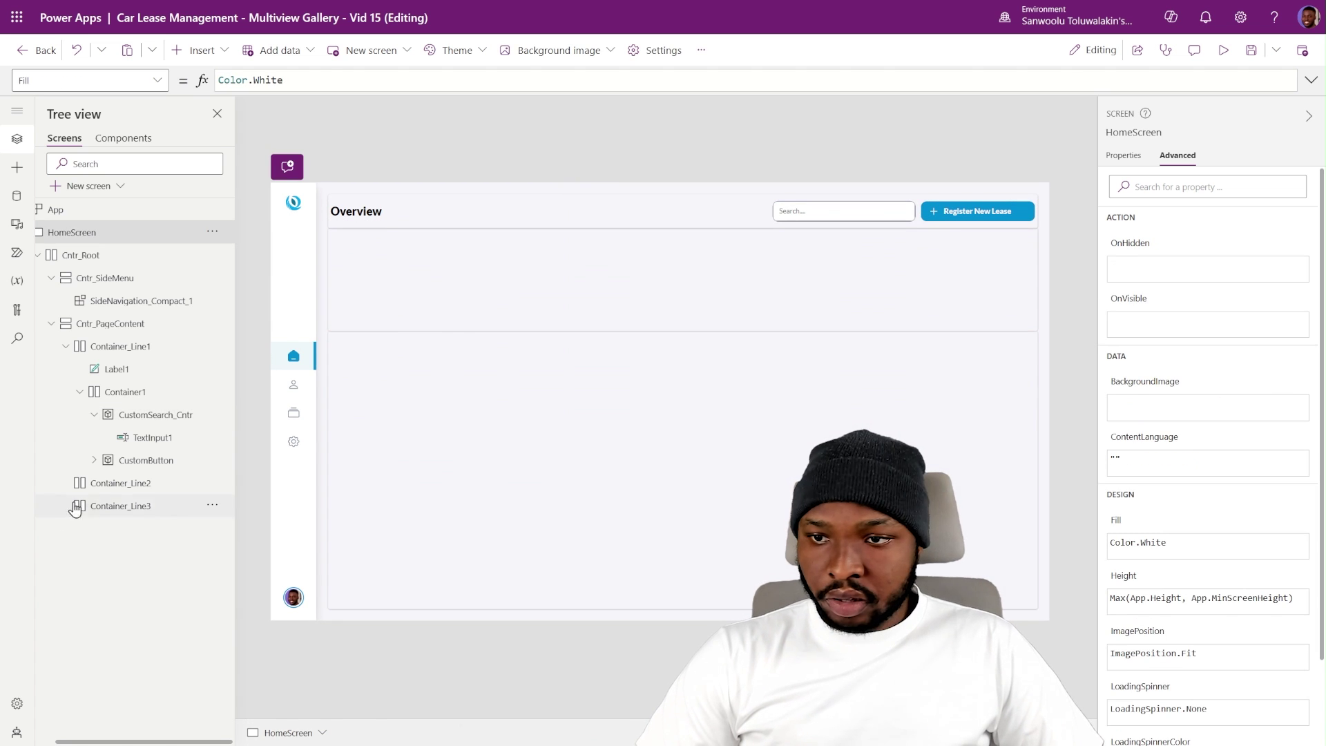
- Set the border style of the text input inside CustomSearch_Cntr to None
click(127, 437)
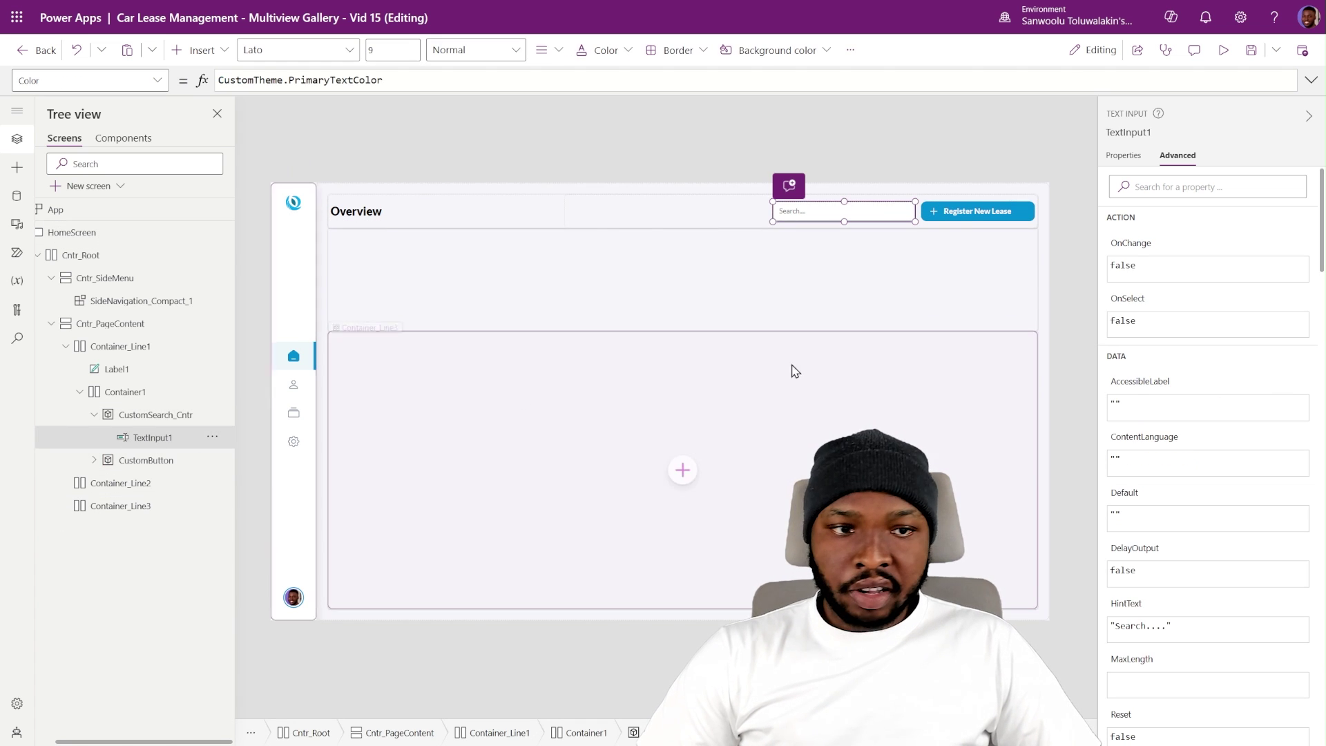
click(1124, 155)
scroll(1236, 594, down, 2)
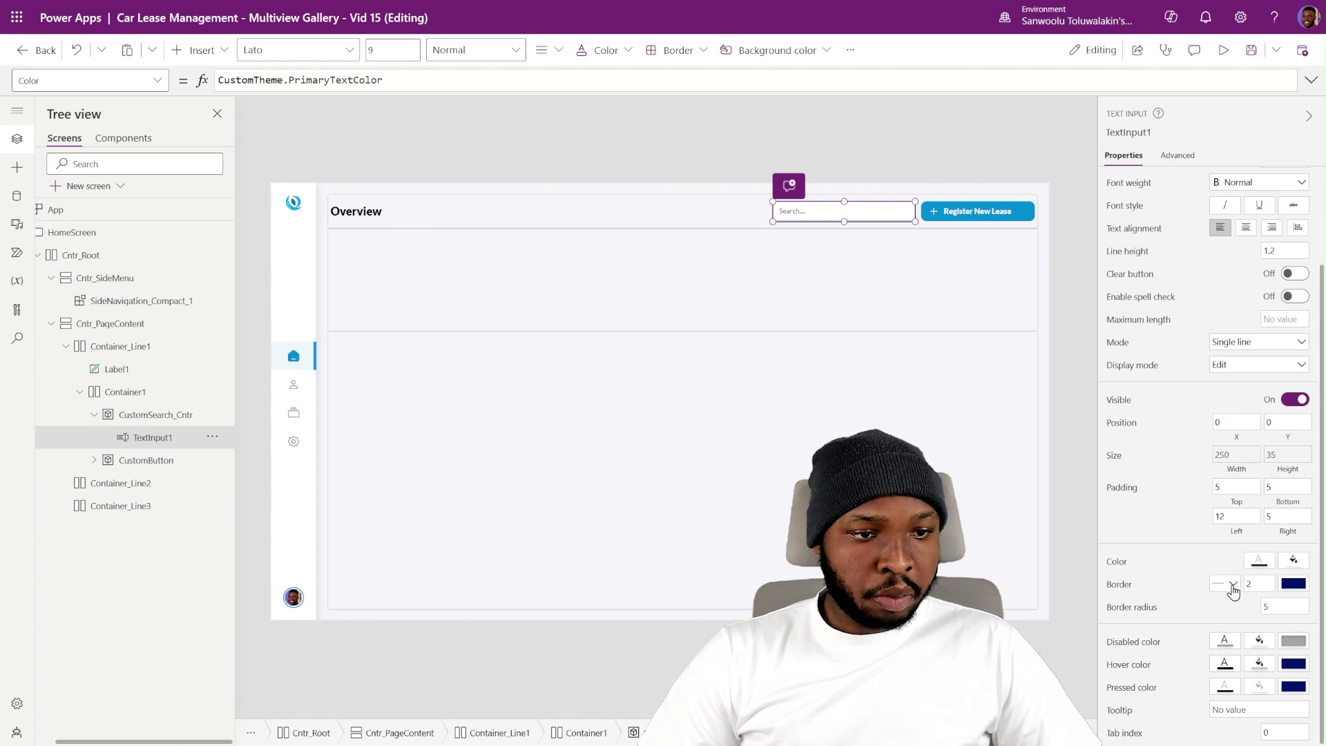
click(1232, 586)
click(1217, 637)
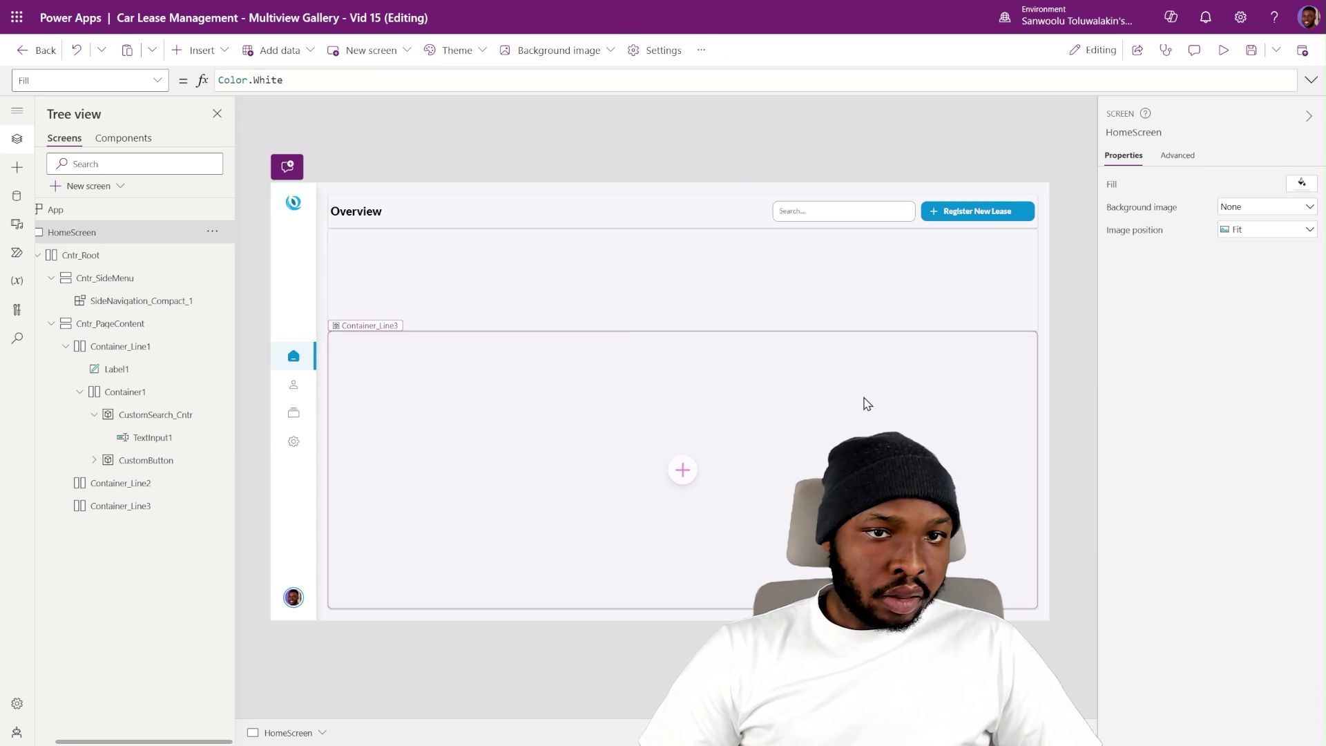
- Set the search text input's HoverFill property to CustomTheme.varHoverFill
click(168, 442)
scroll(1201, 586, down, 2)
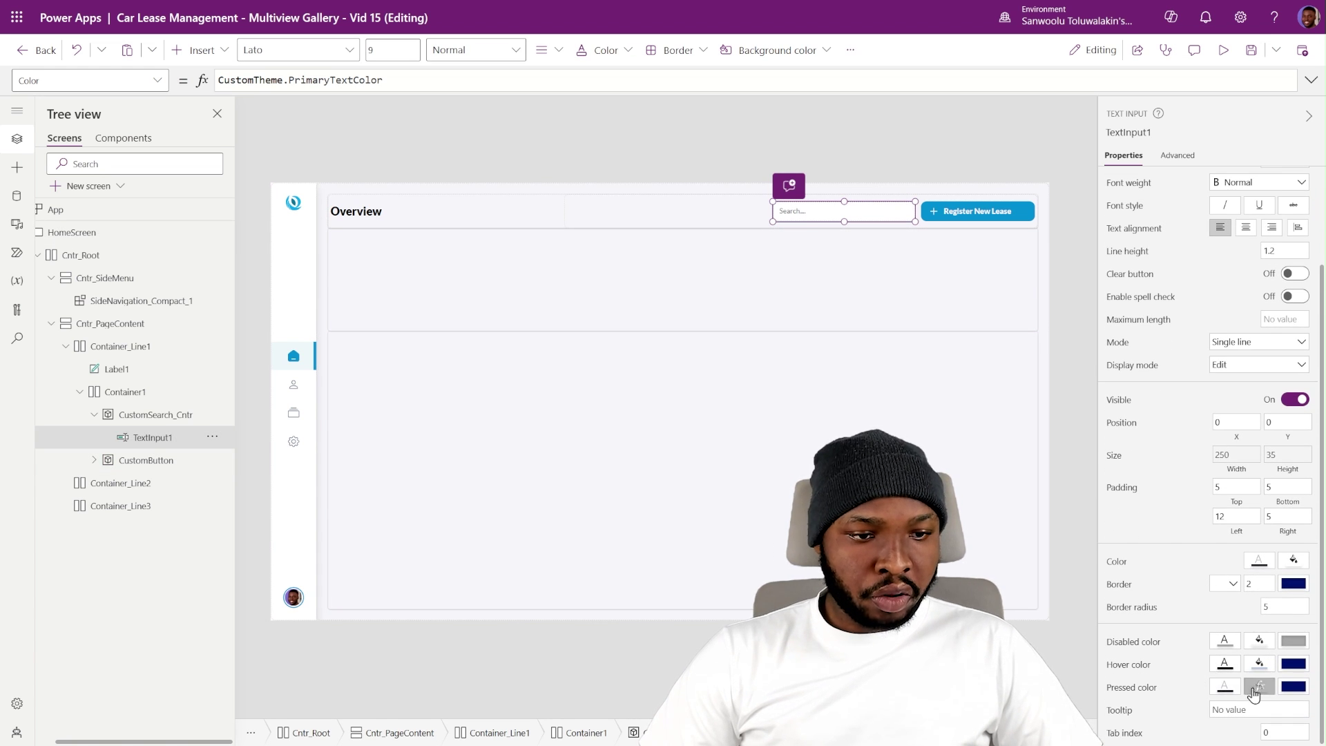
click(1174, 155)
click(1172, 191)
text(fill)
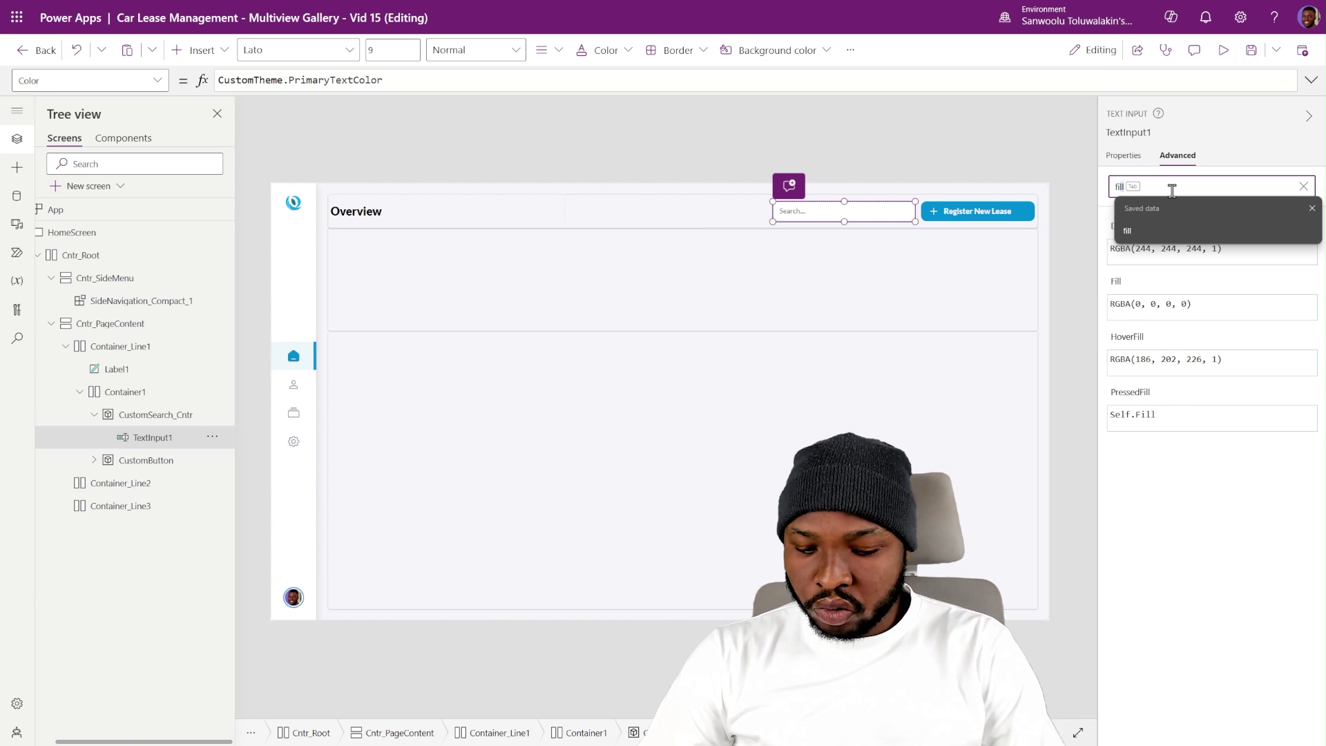
click(1230, 362)
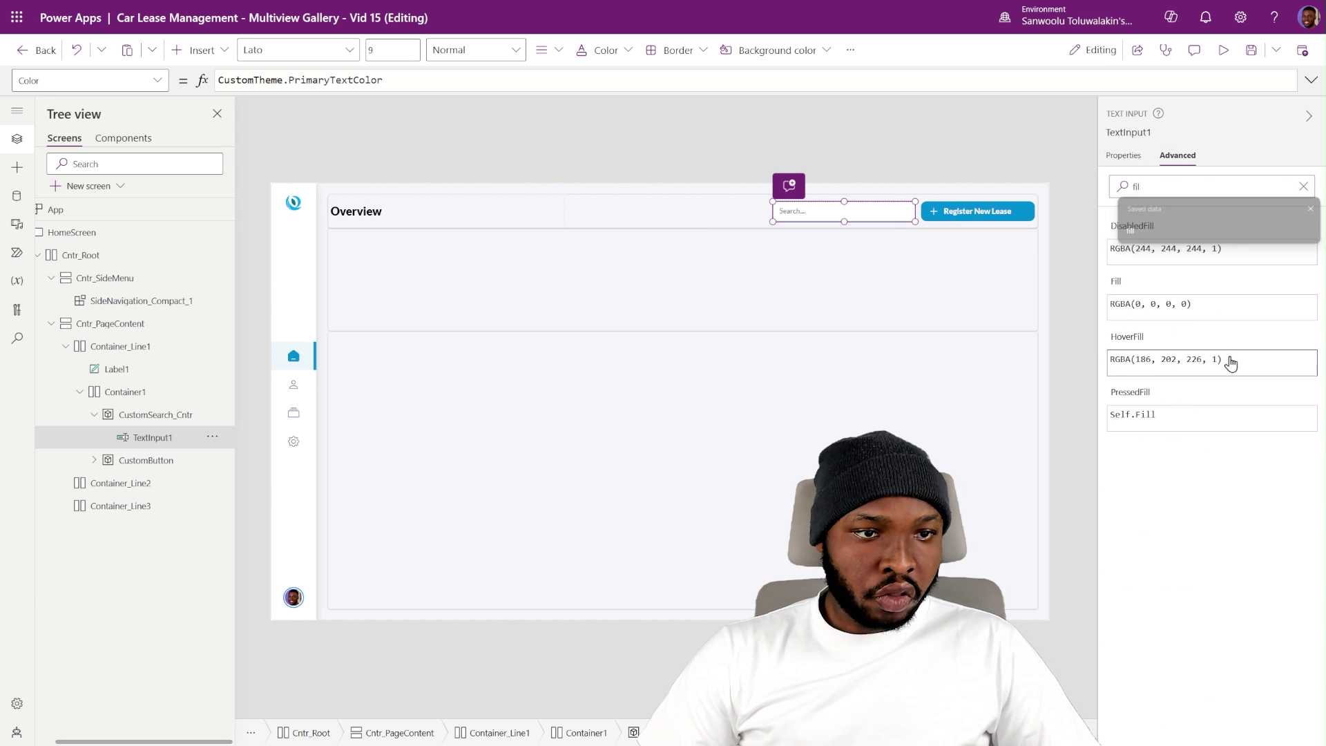
key(ctrl+a)
text(Cus)
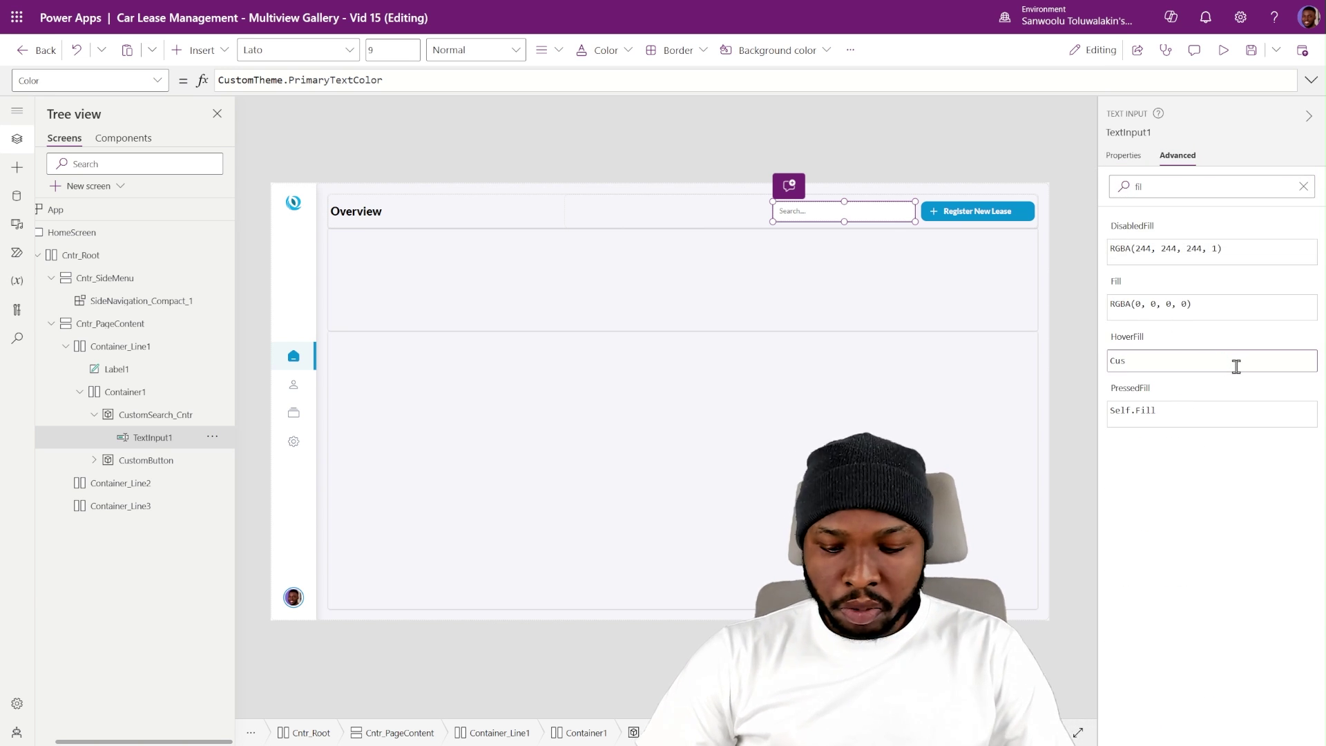
text(tomTheme)
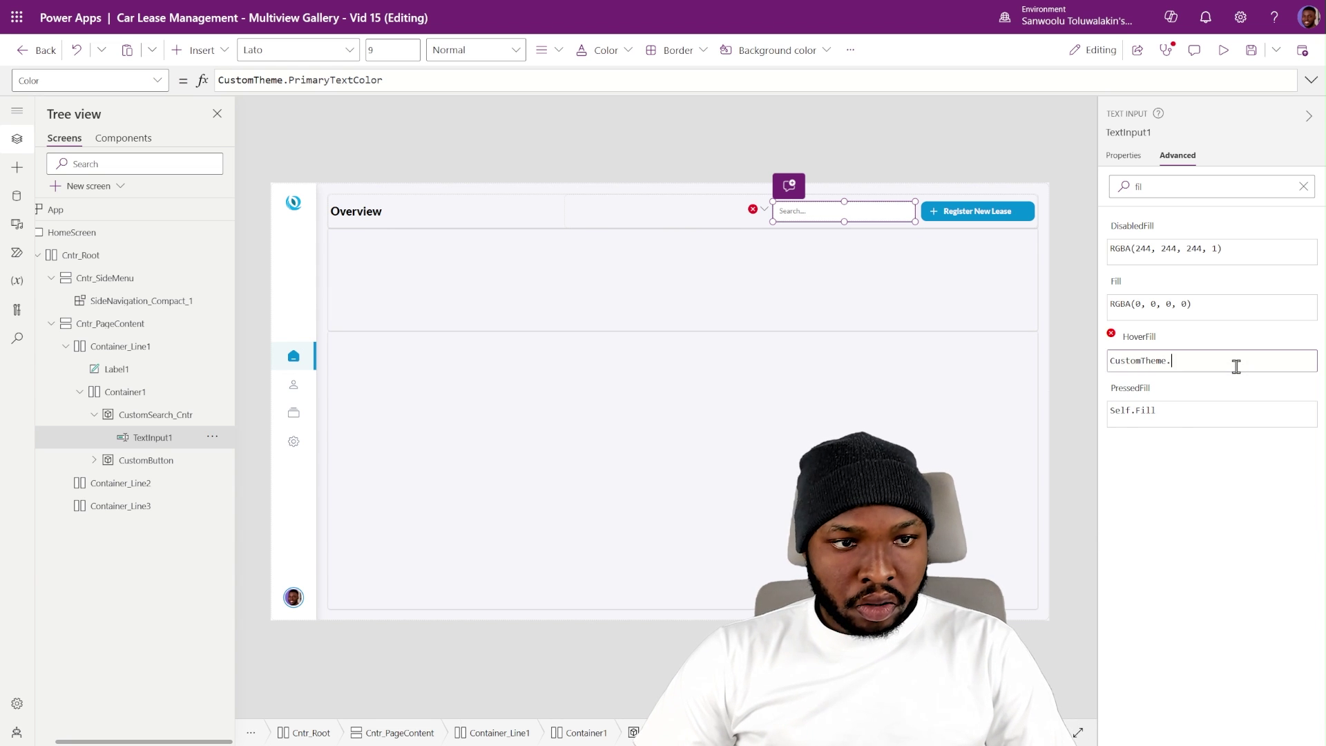
text(.varHoverFill)
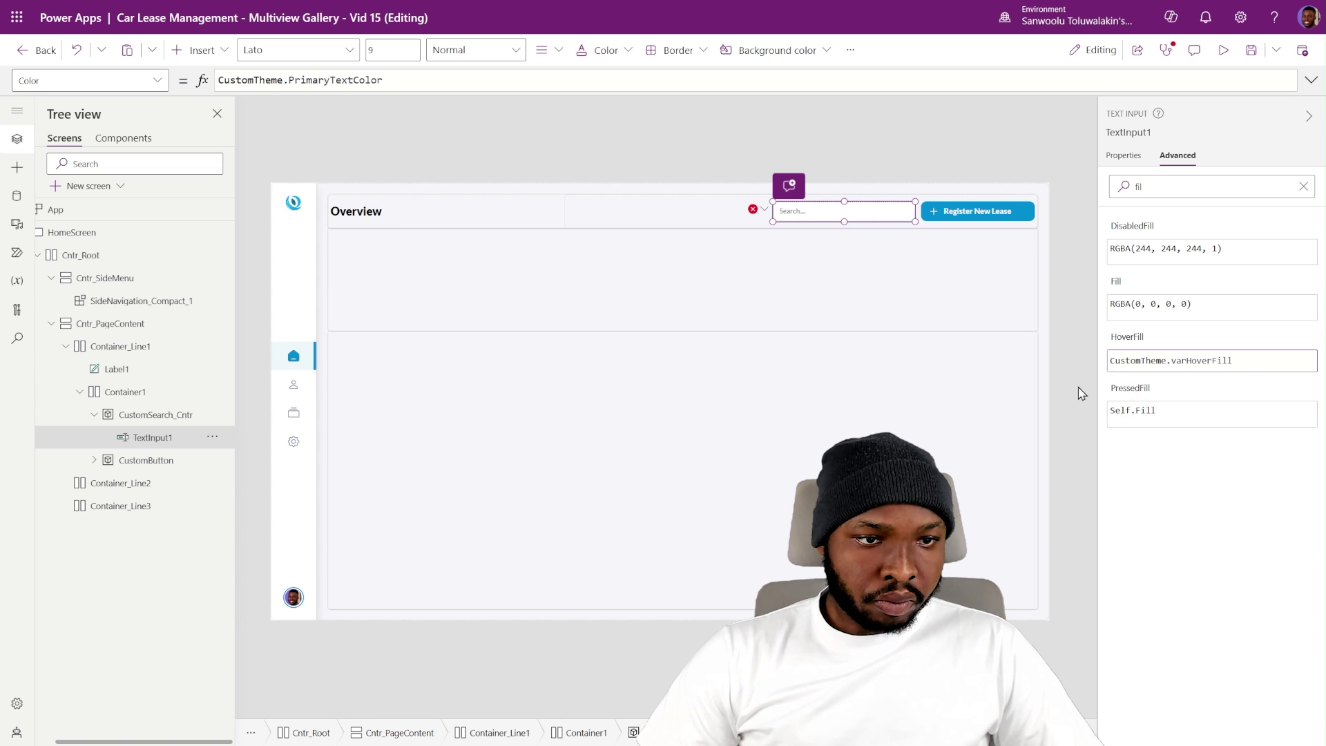
- Set the search text input's PressedFill property to CustomTheme.varPressedFill
drag(1172, 361, 1122, 356)
key(ctrl+c)
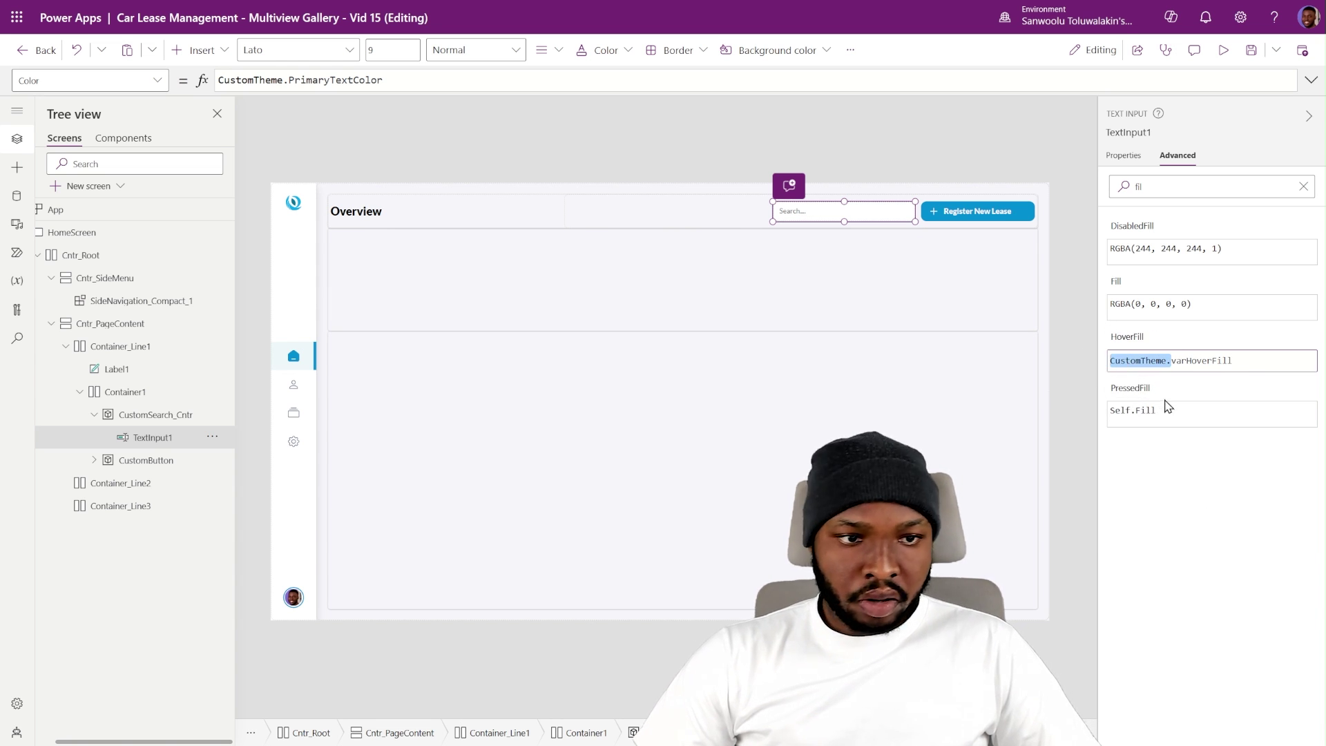
click(1177, 418)
key(ctrl+a)
key(ctrl+v)
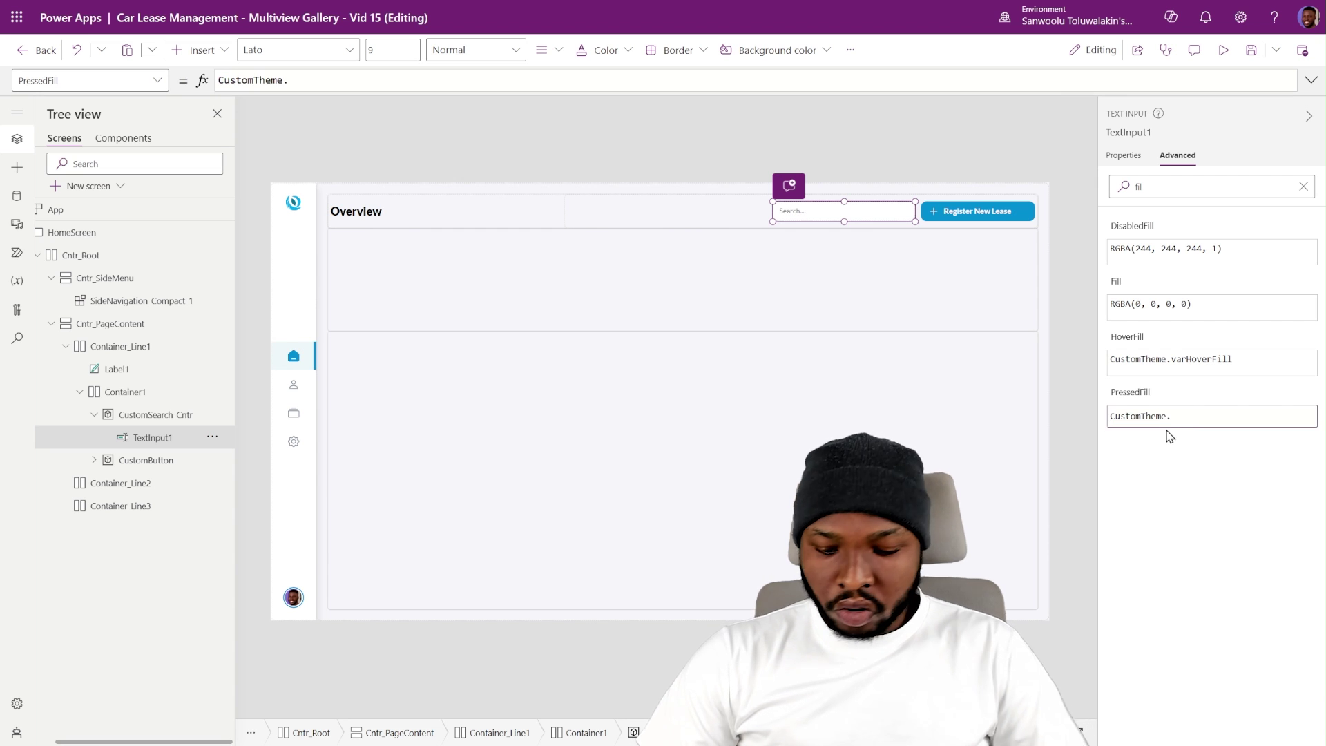
text(var)
click(1138, 447)
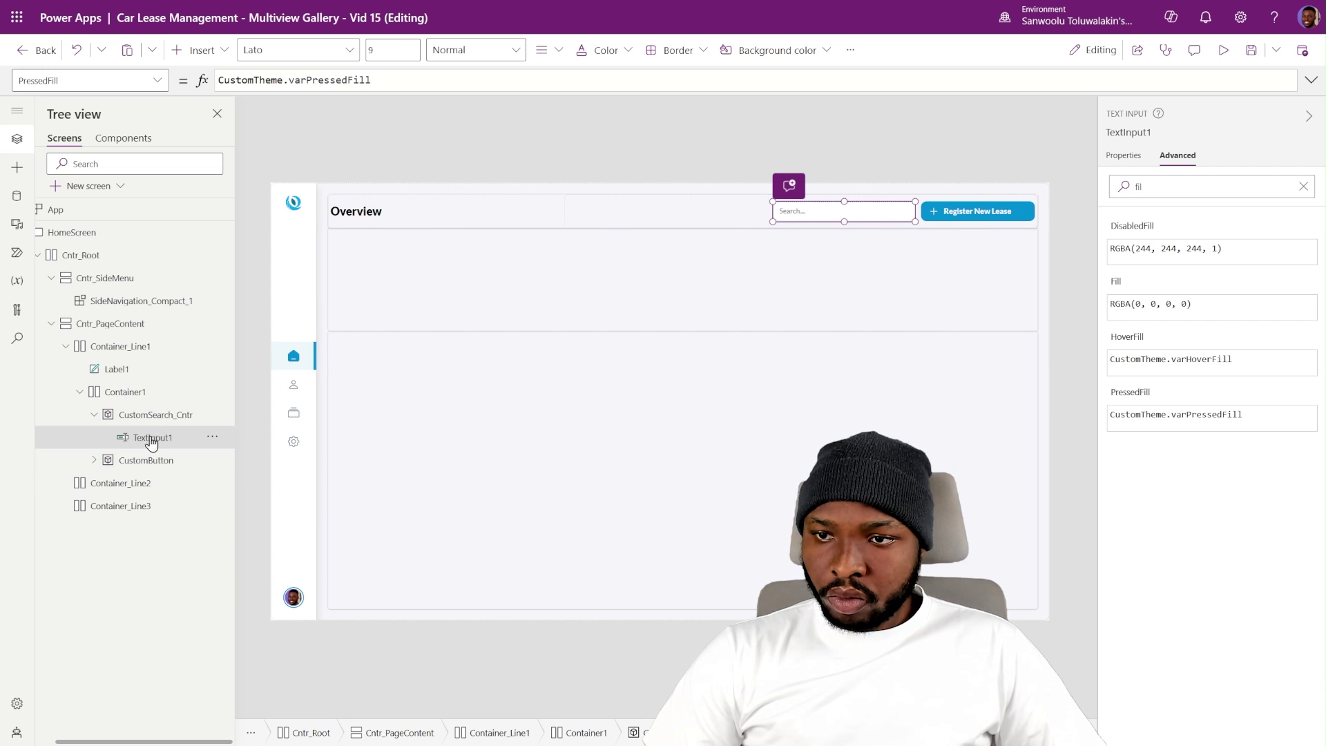
- Copy the plus icon image from CustomButton into CustomSearch_Cntr and set the copy's X position to 10
click(198, 51)
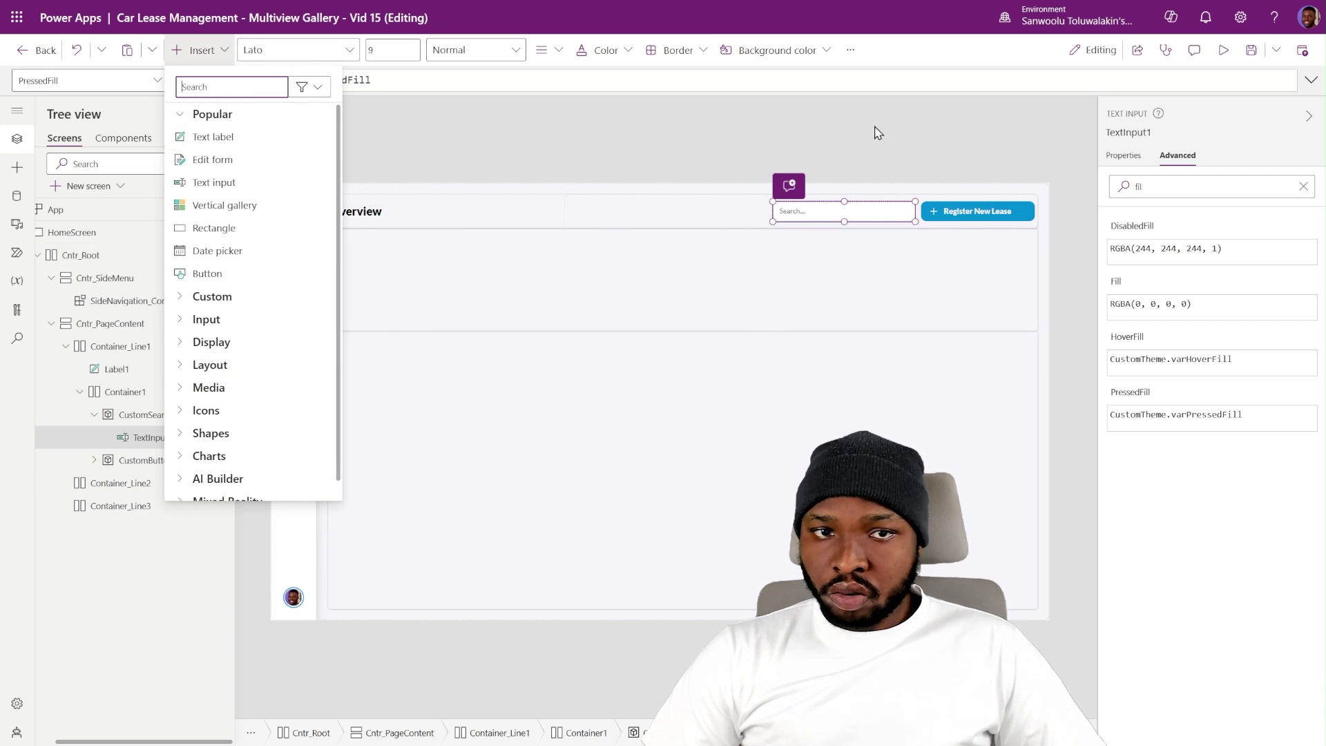
click(934, 210)
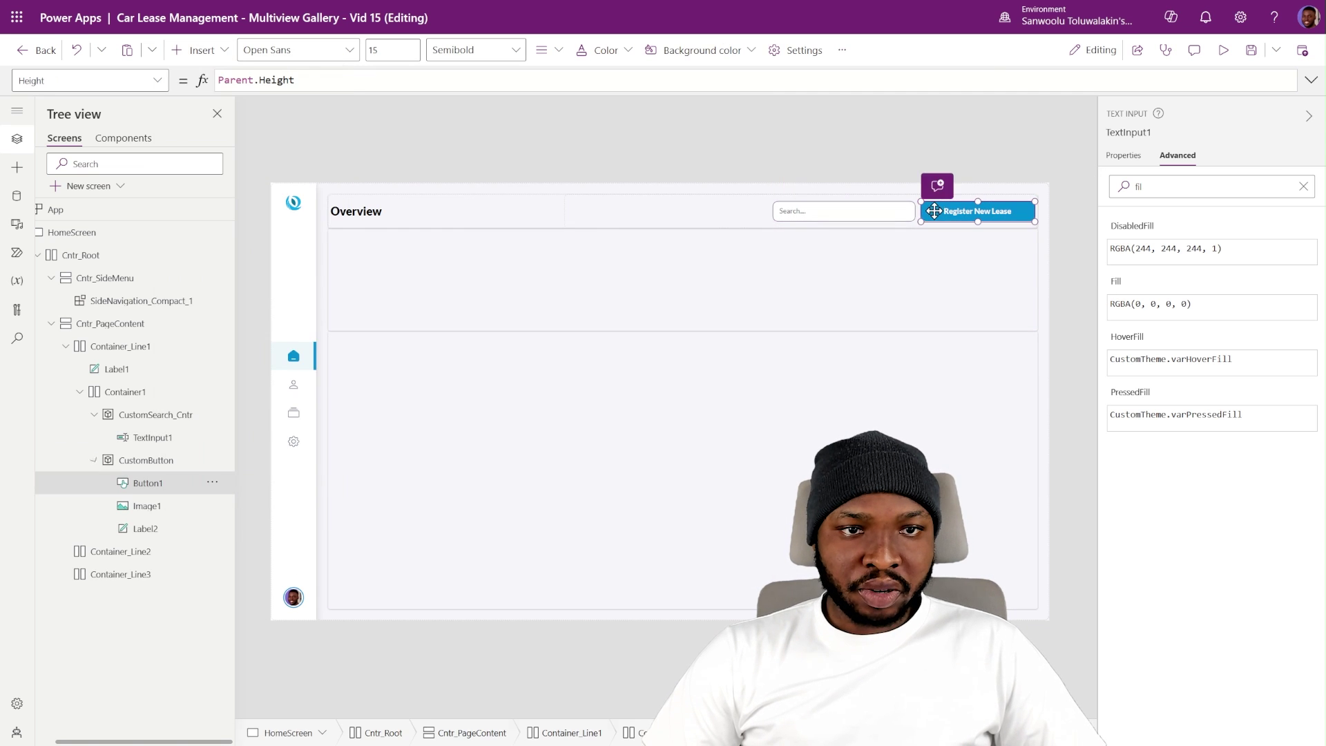
click(147, 511)
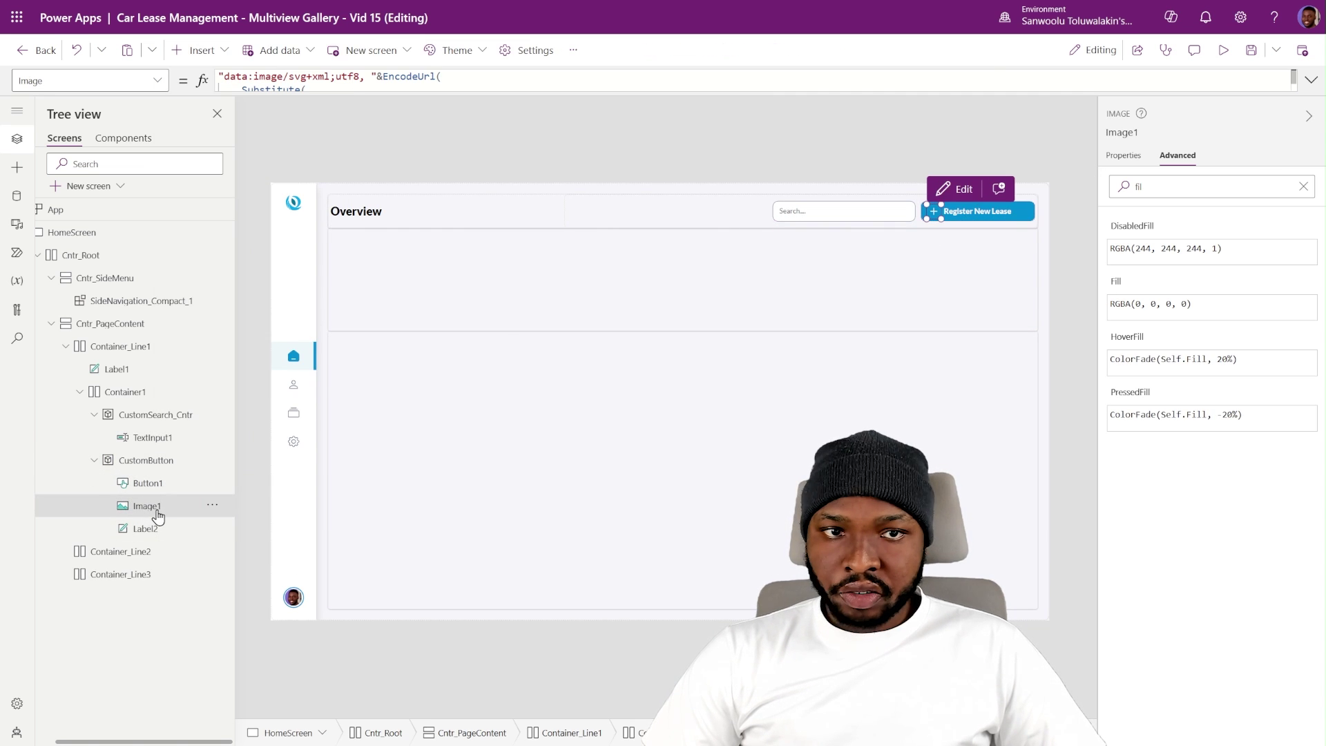
click(155, 436)
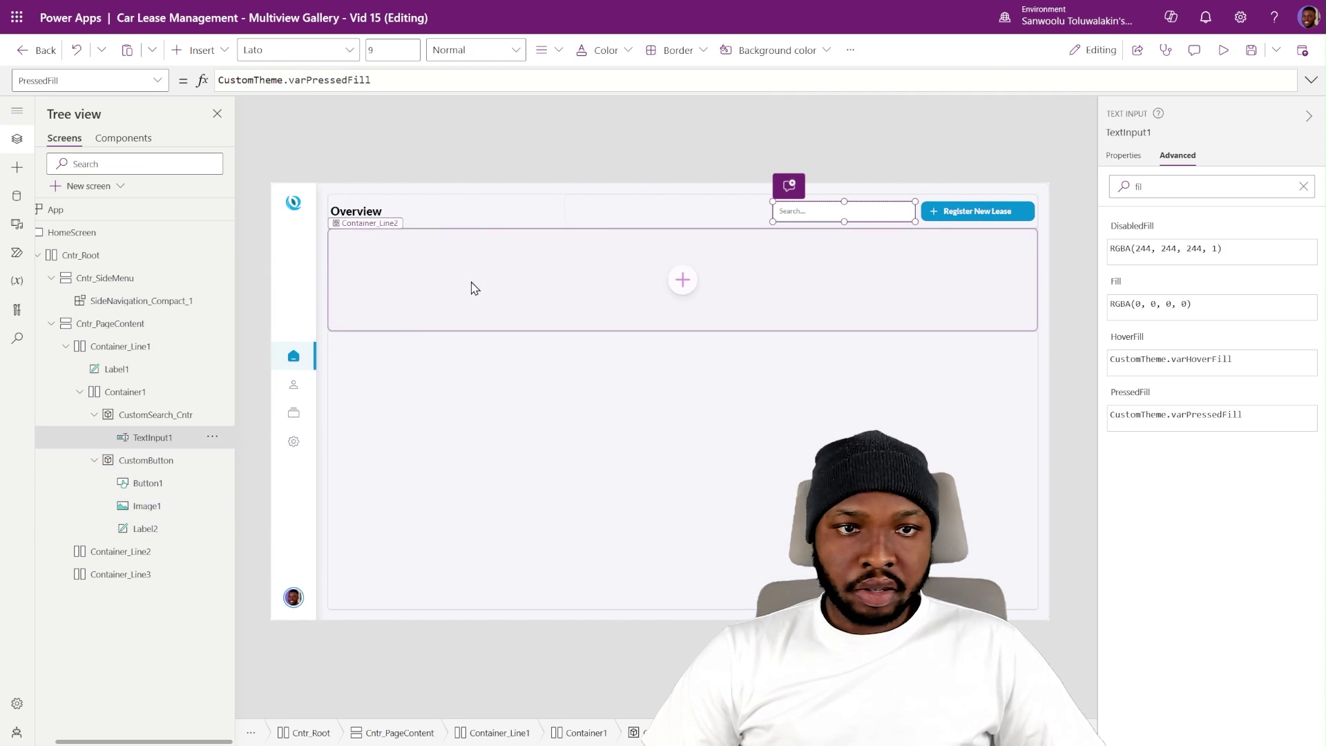
key(ctrl+v)
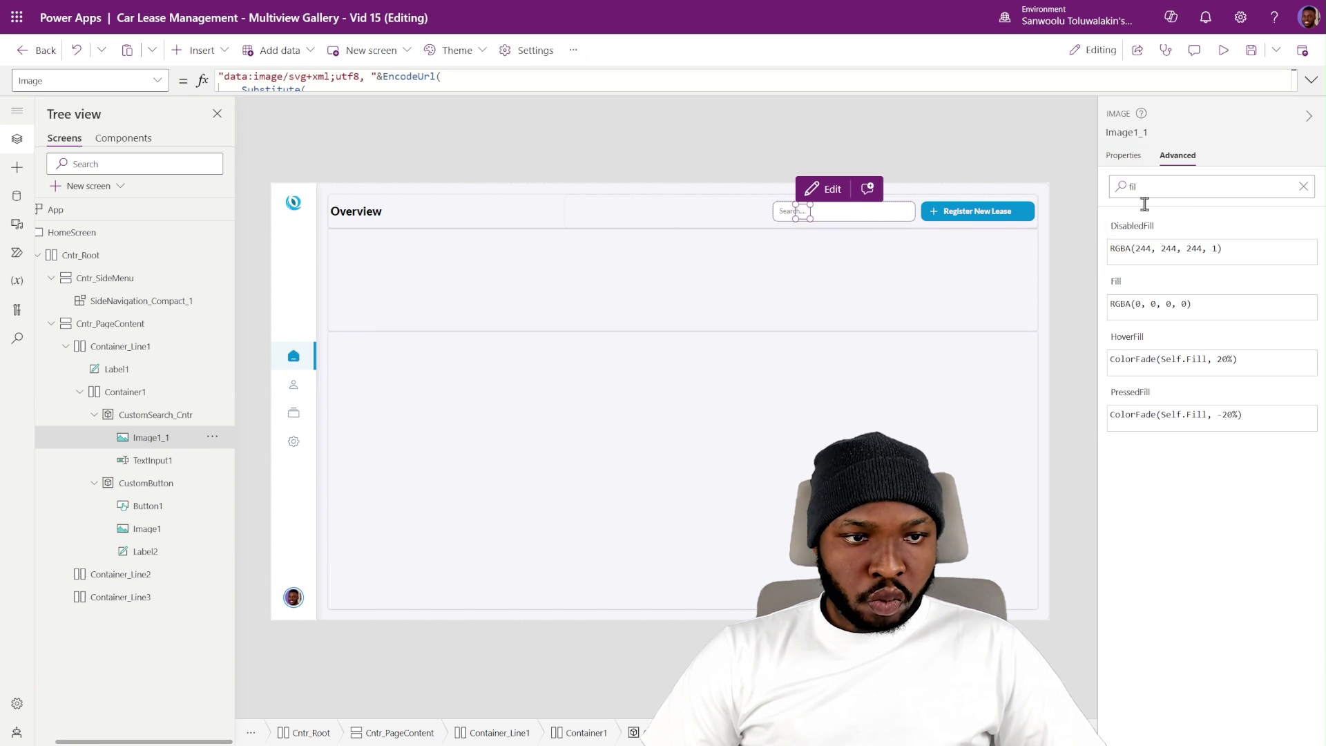
text(1)
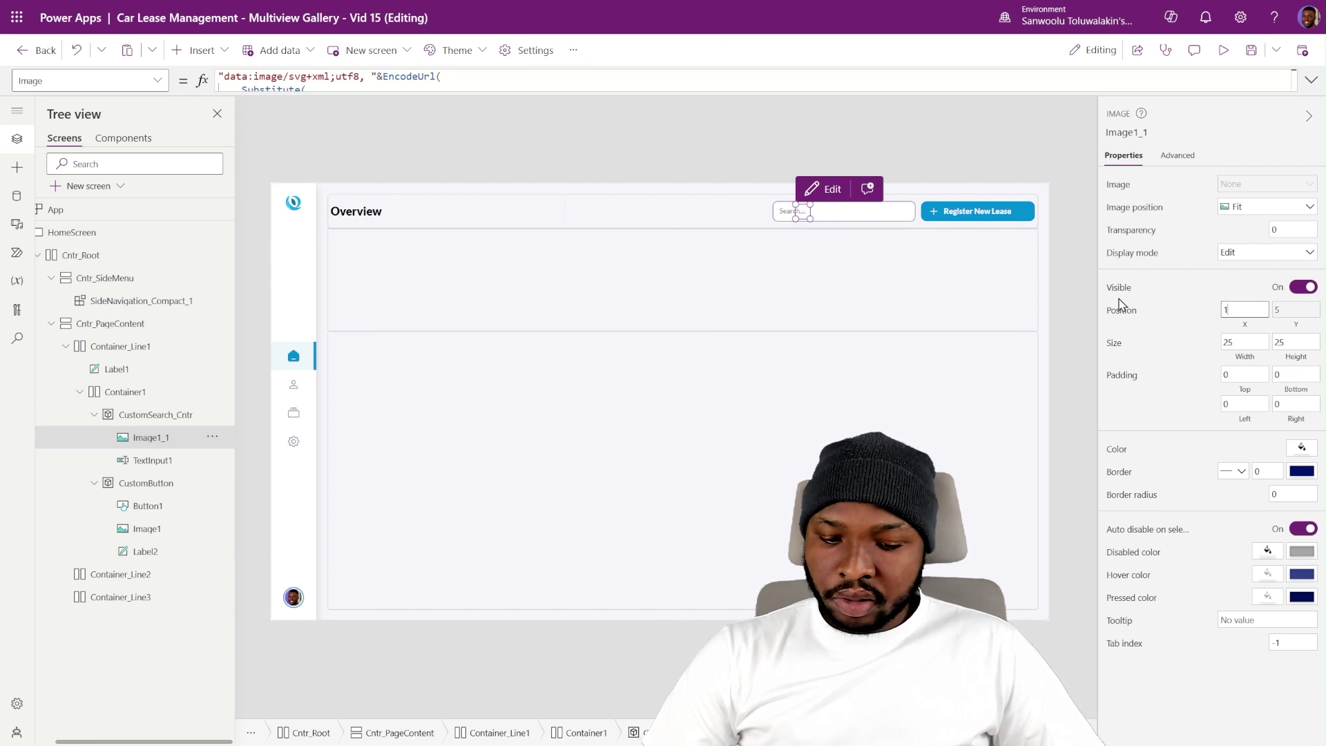
text(0)
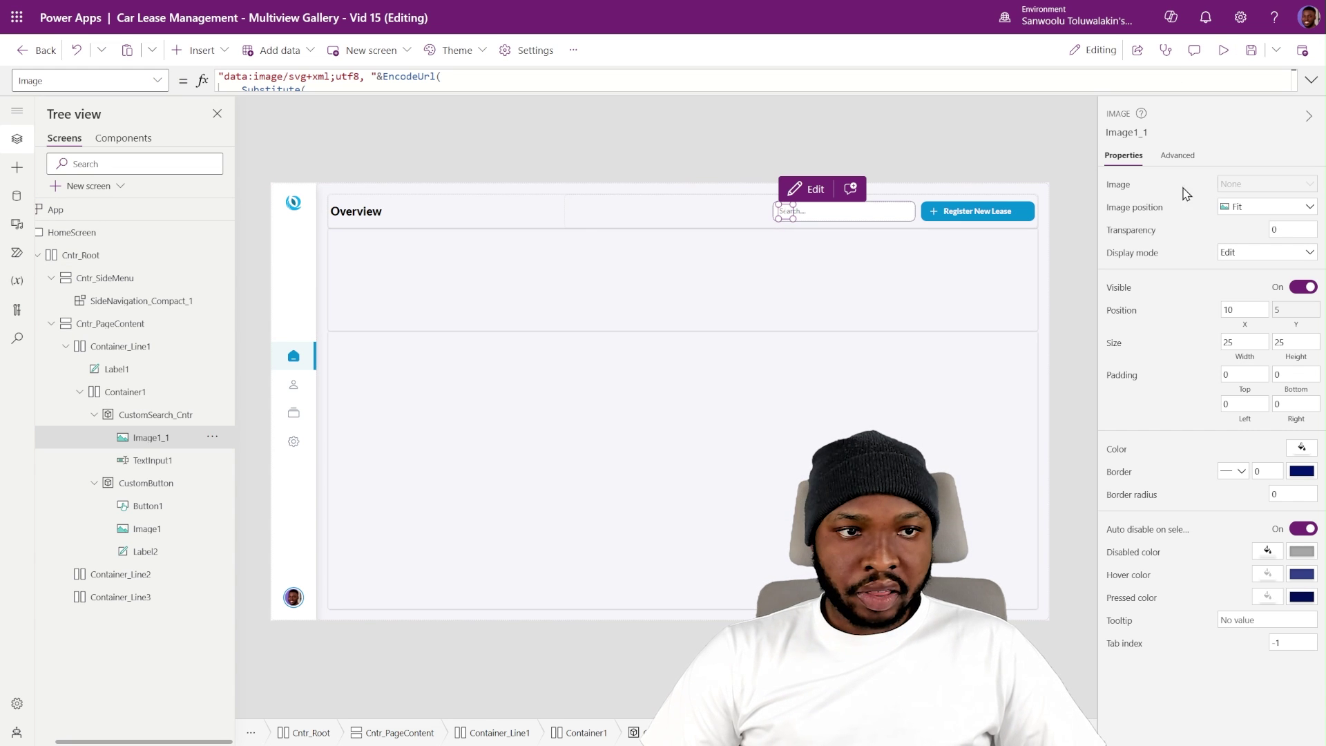
- Replace the copied image's Image formula with the SVG formula using customIcons.Search and substituting "currentColor" with CustomTheme.SecondaryTextColor_Text
click(1310, 80)
click(982, 95)
key(ctrl+a)
key(ctrl+v)
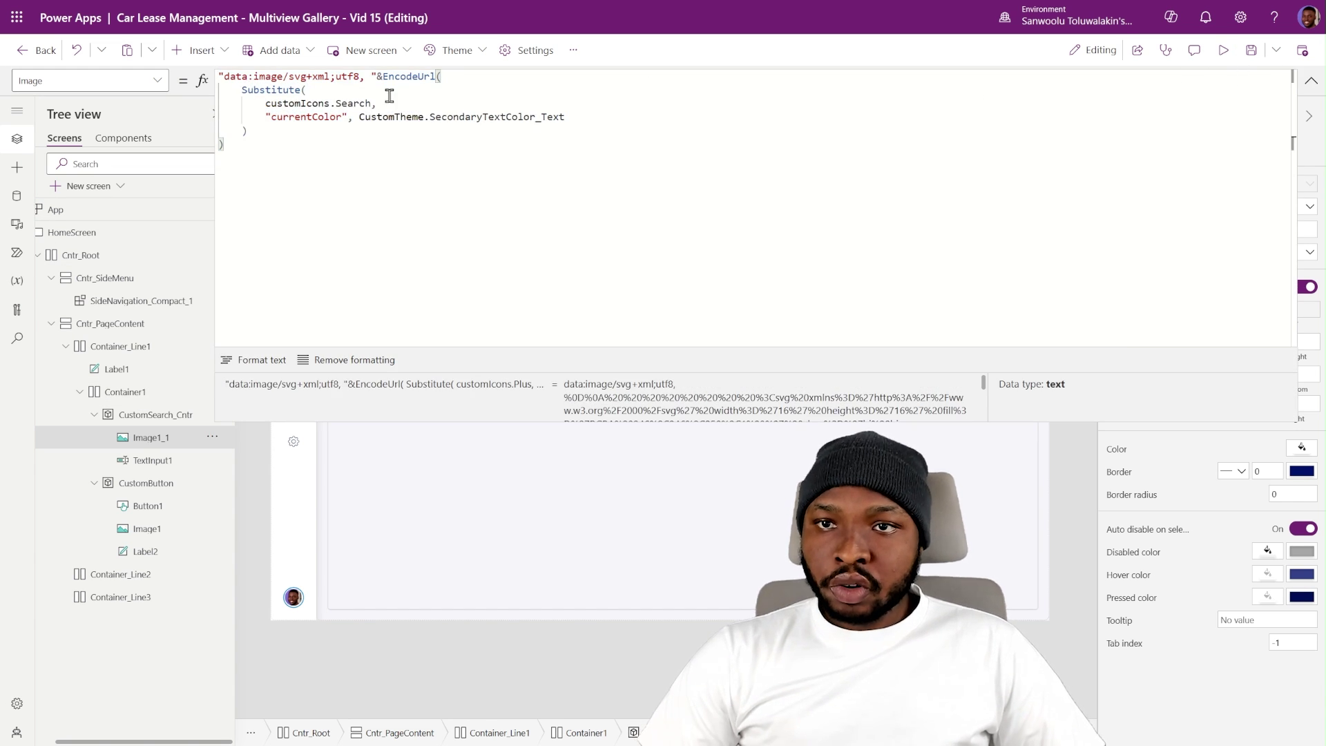
click(375, 103)
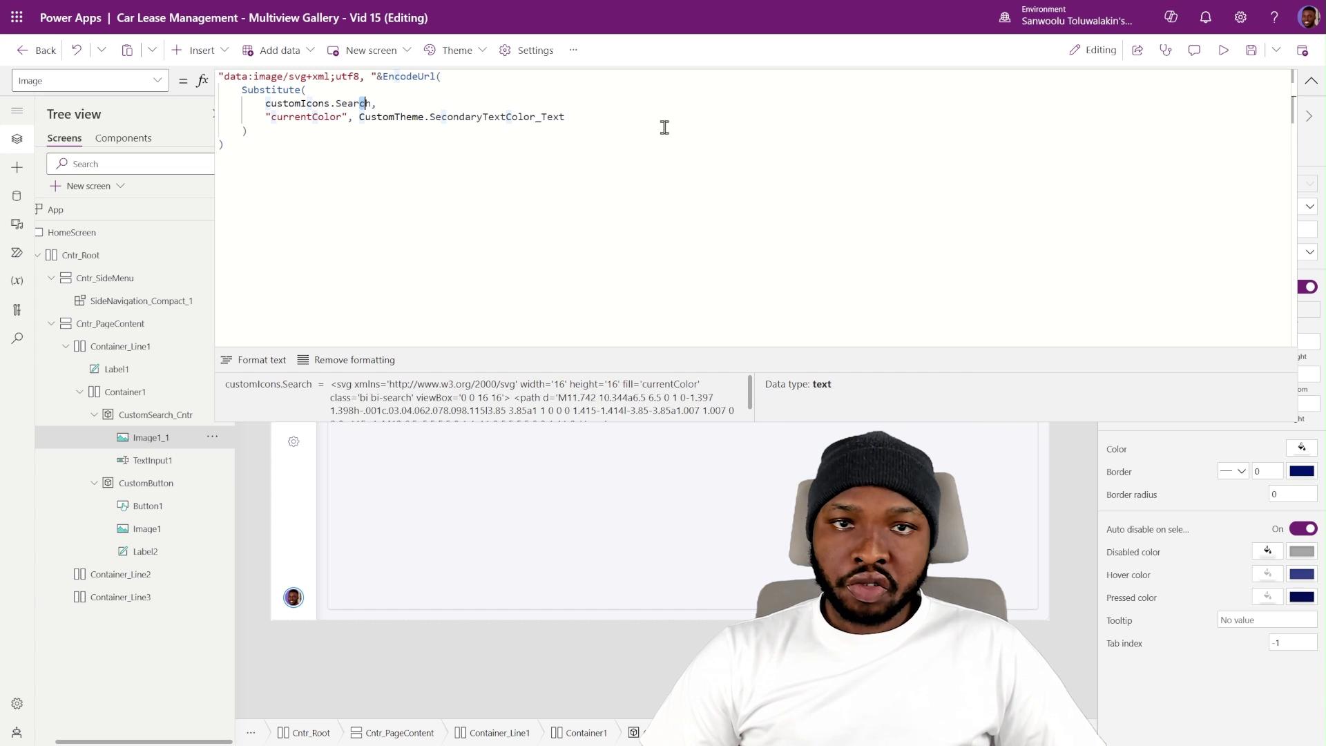
click(1311, 79)
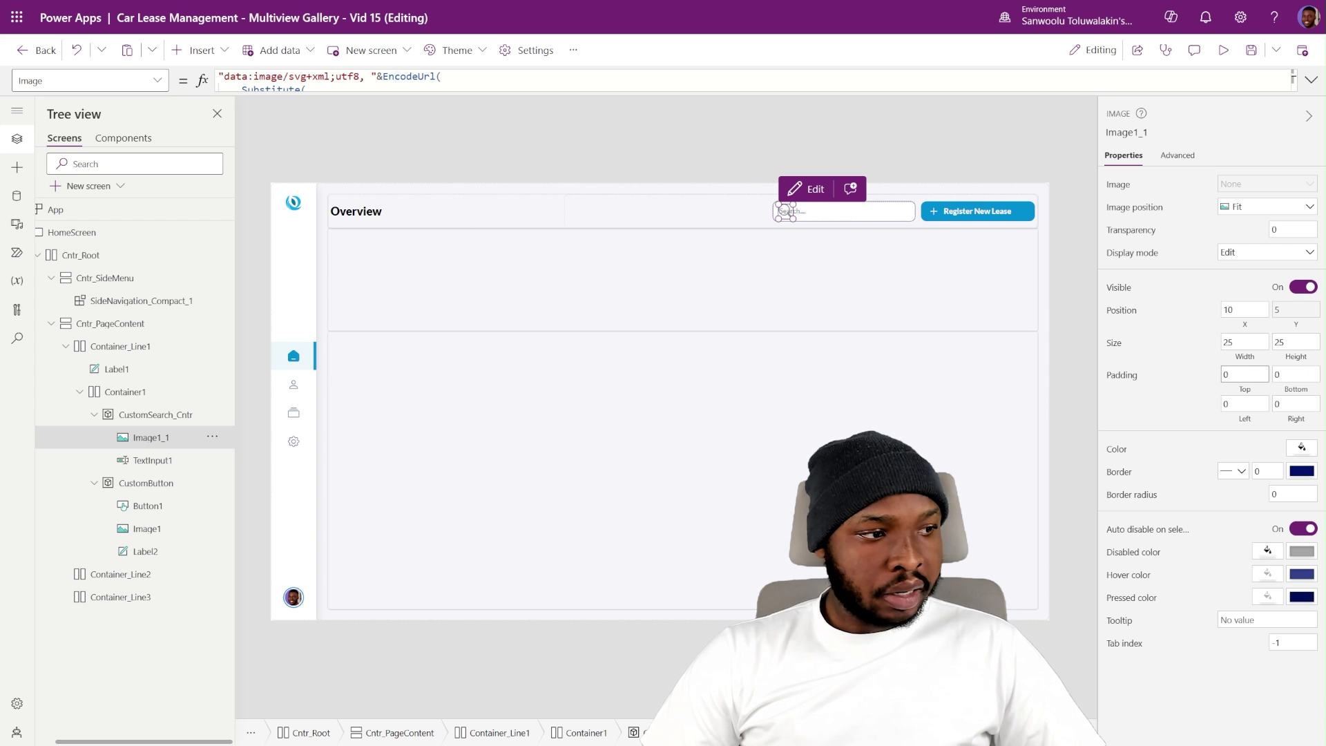
- Set the search icon image's top and bottom padding to 10
text(1)
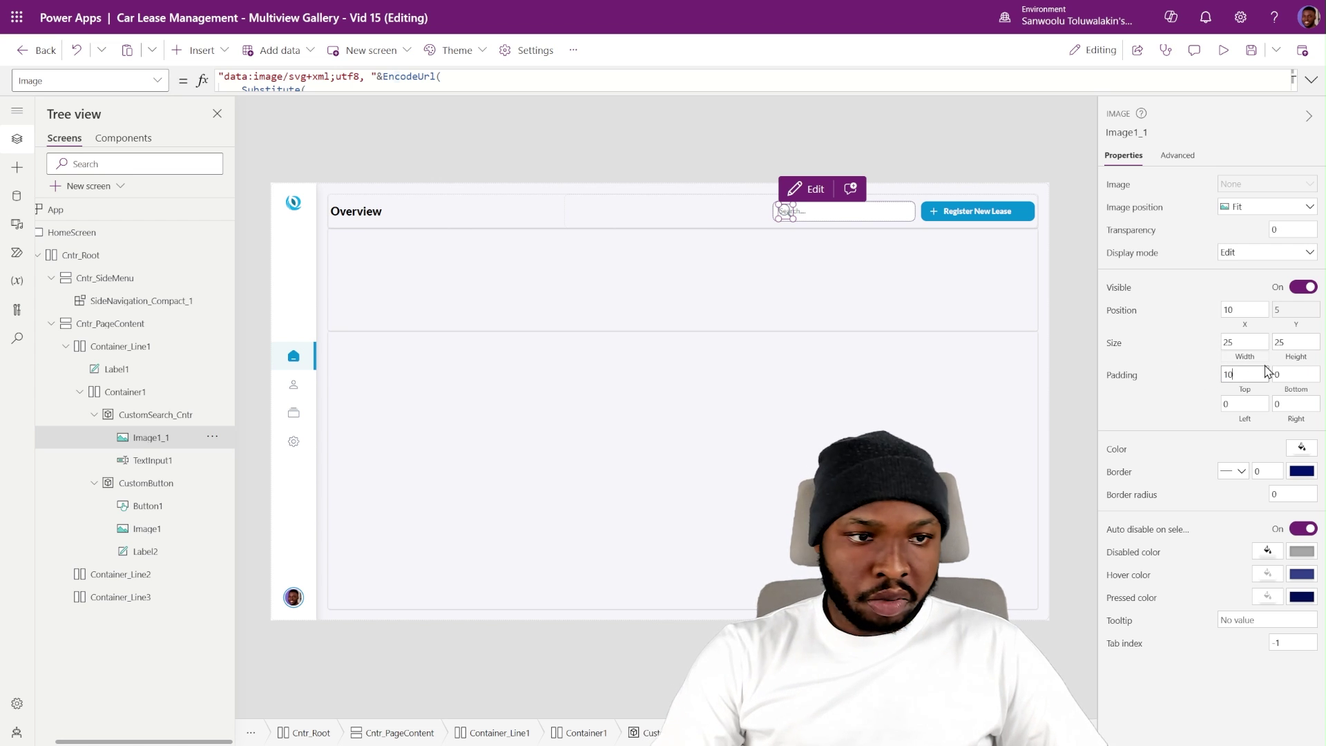
key(Tab)
text(10)
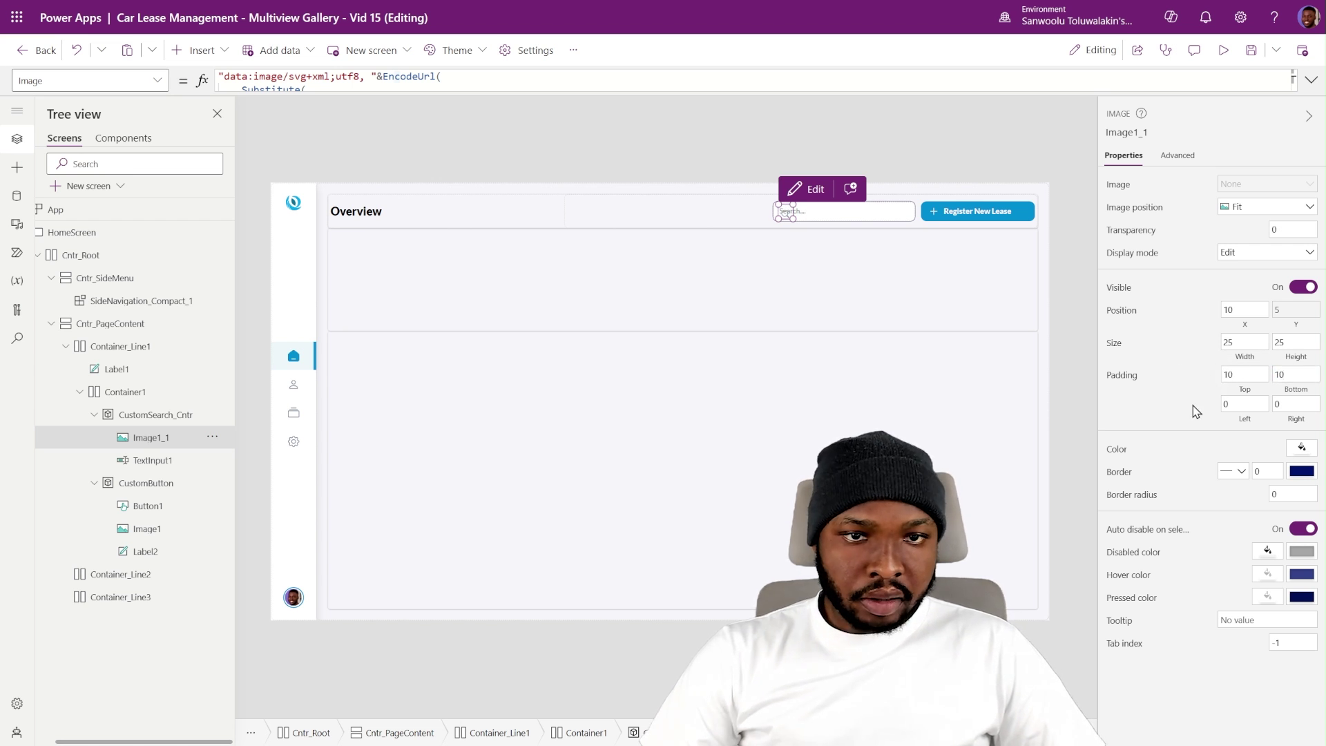
- Set the search icon image's height to Parent.Height and its width to 30
click(1302, 347)
text(PAren)
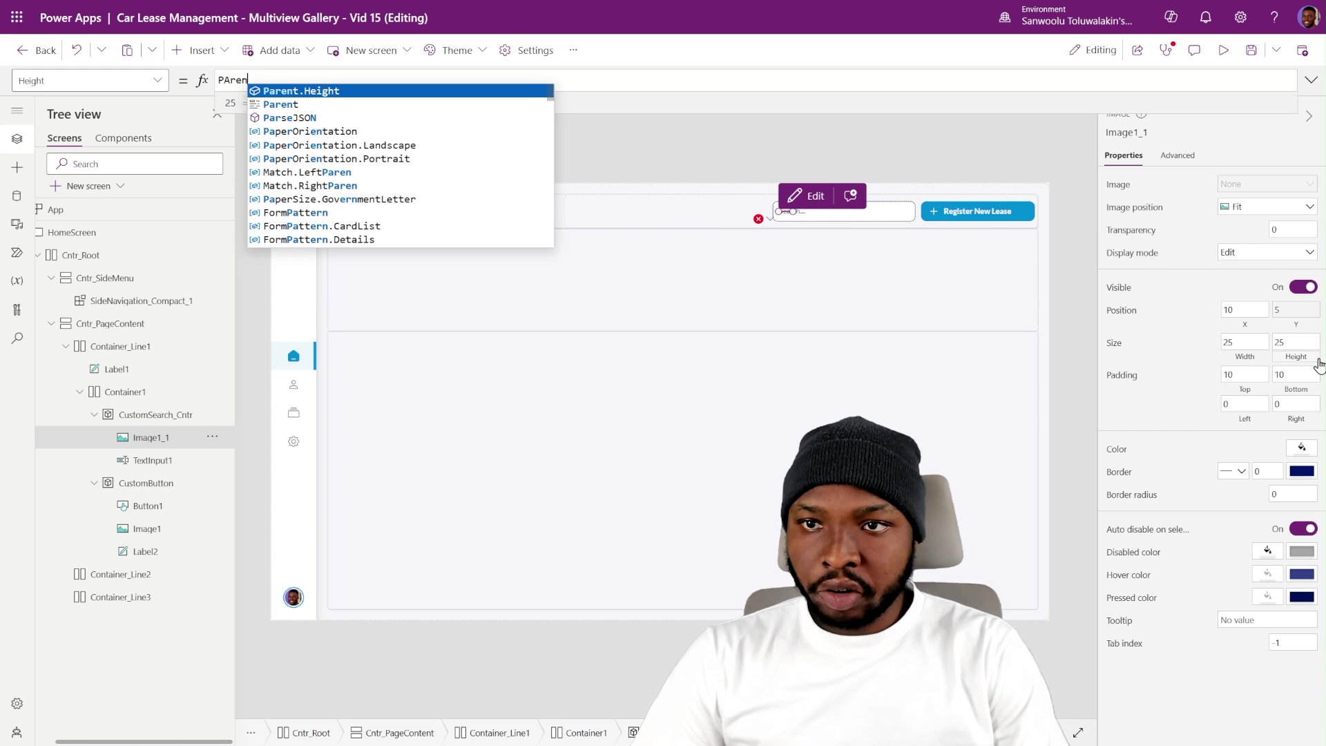
key(Tab)
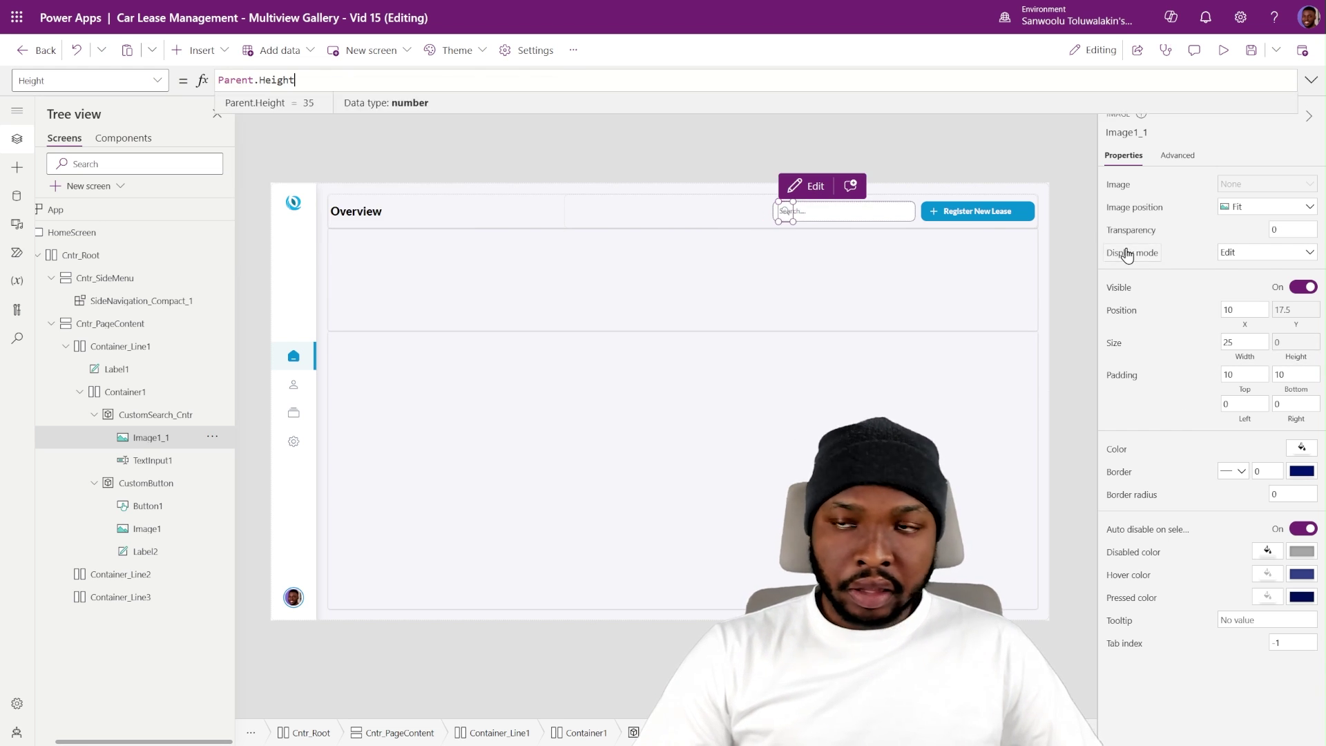
click(1248, 345)
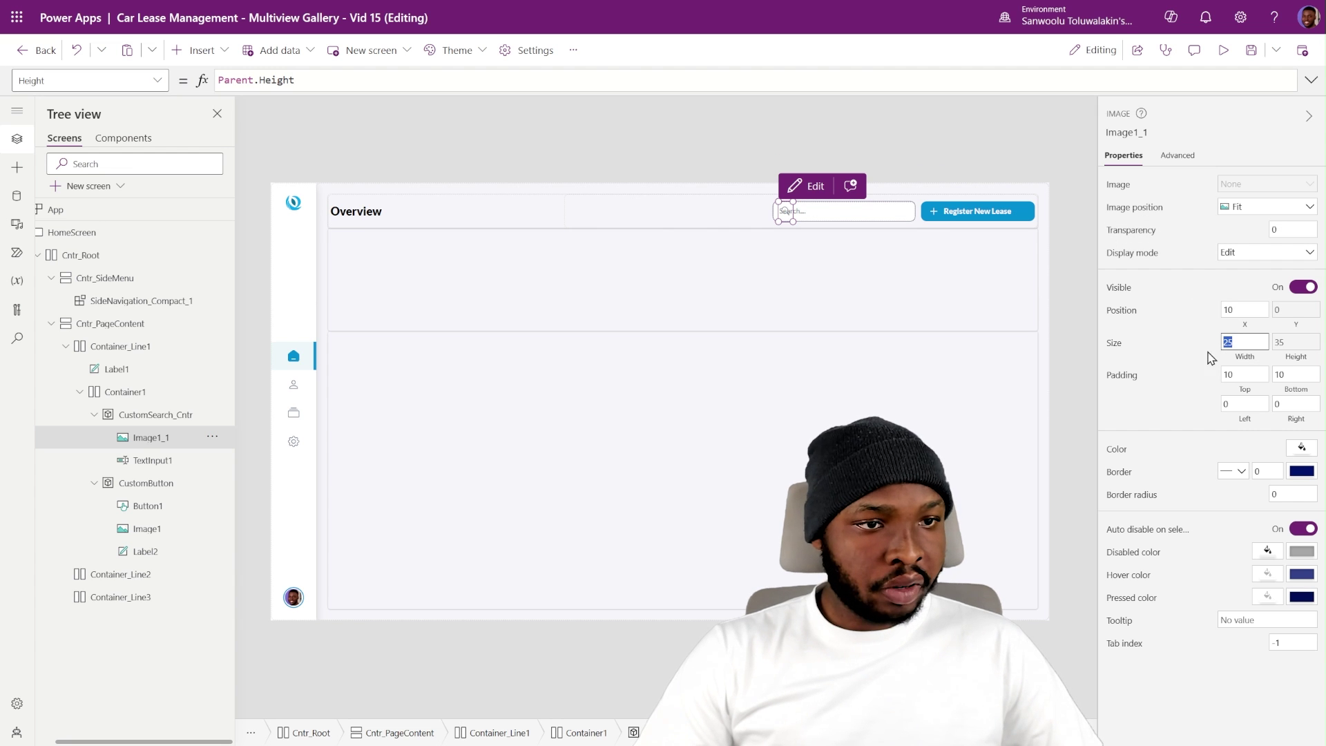
text(30)
key(Return)
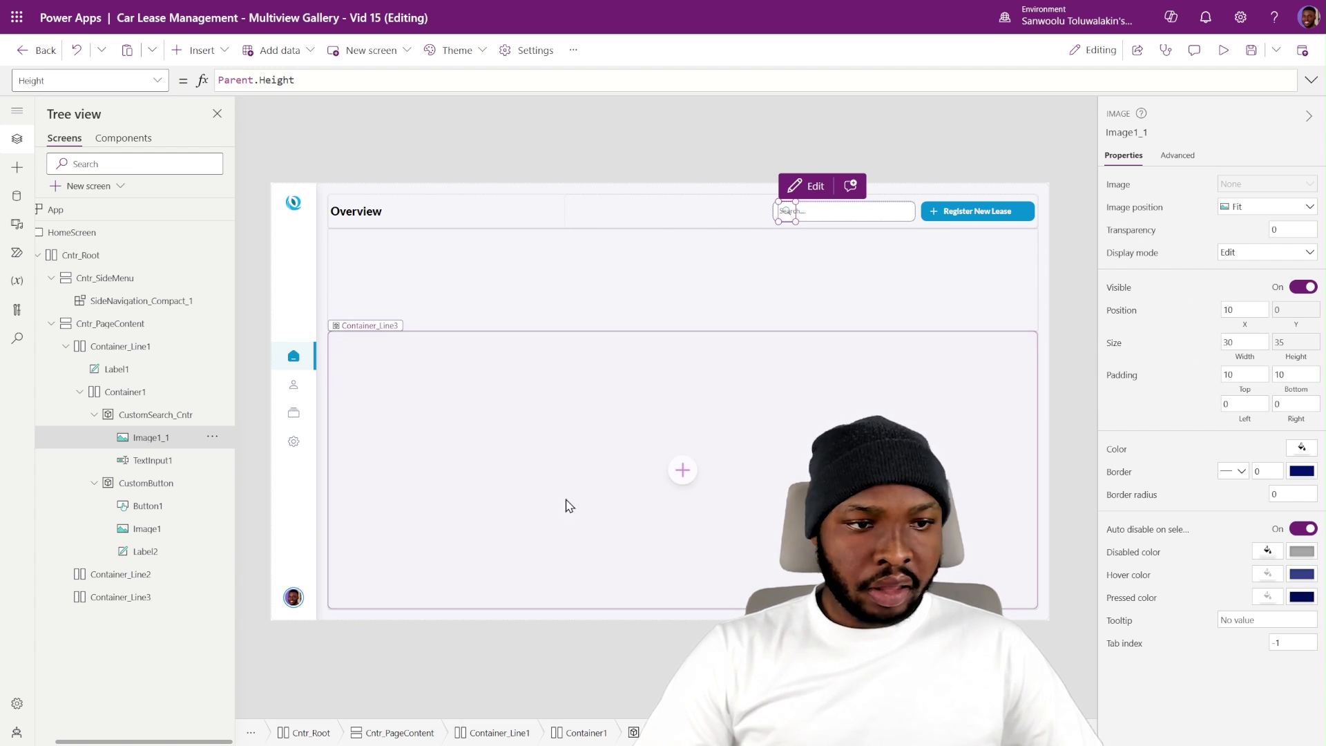
- Rename the copied icon image Image1_1 in CustomSearch_Cntr to SearchIcon
double_click(148, 438)
key(BackSpace)
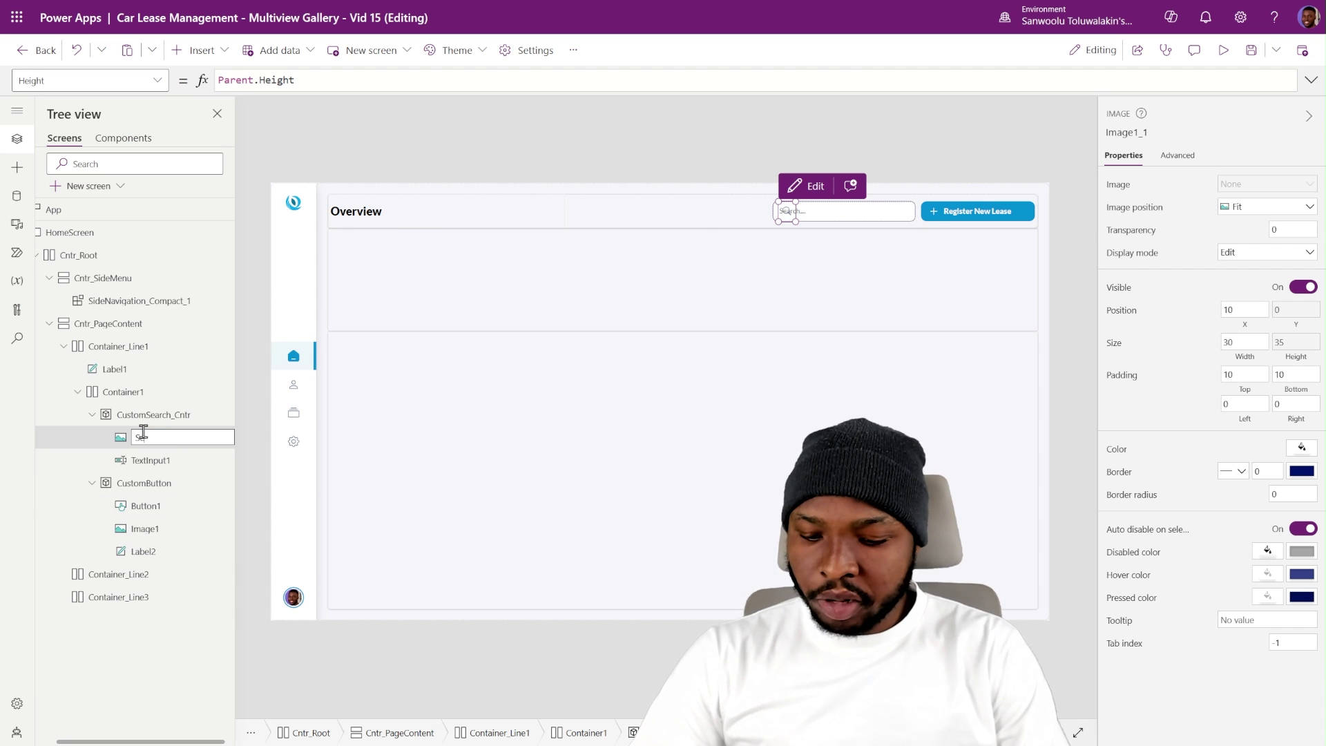
text(SearchIcon)
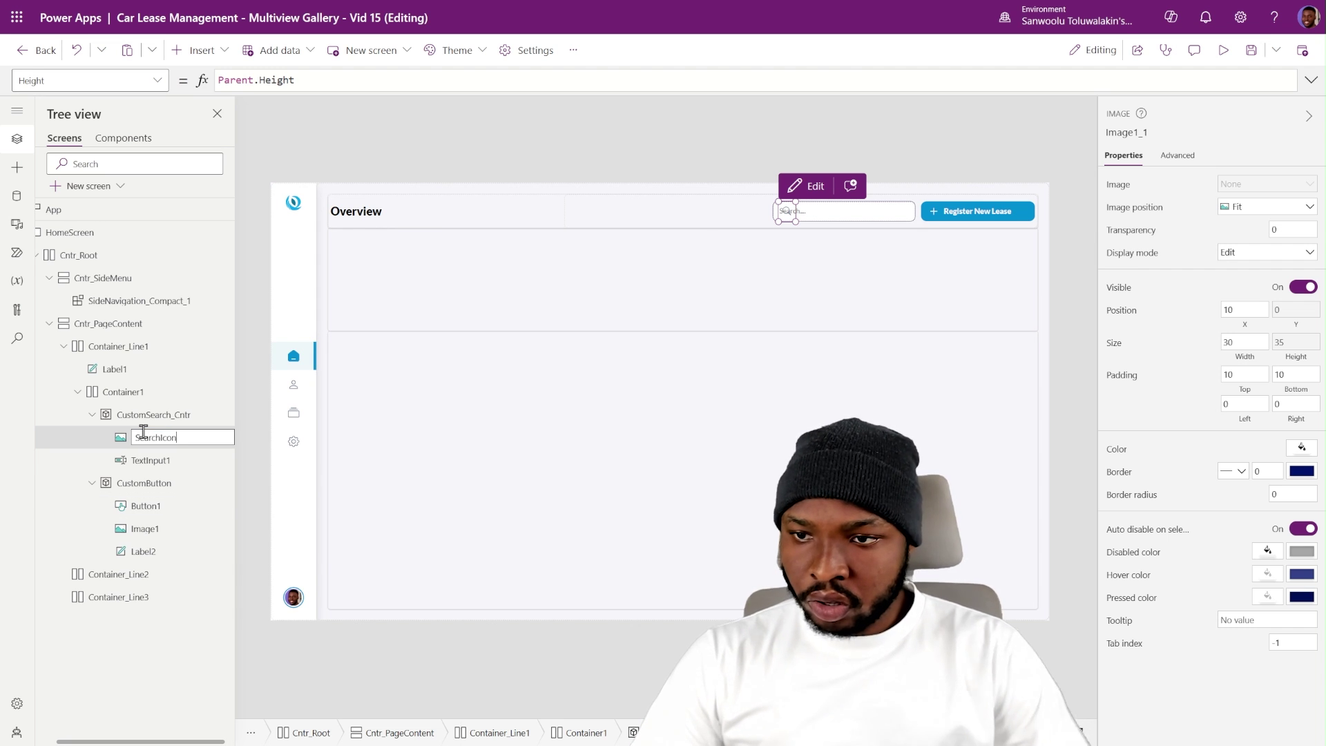
click(248, 424)
click(118, 437)
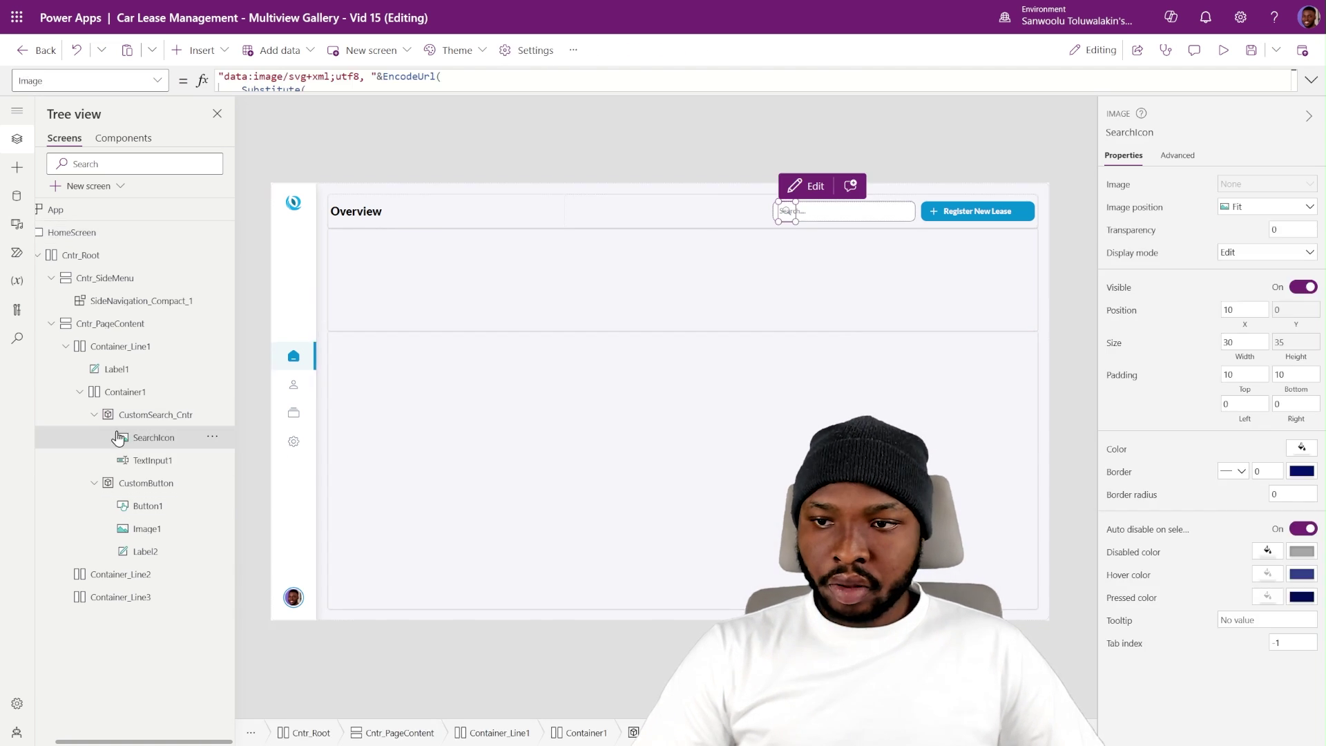
- Set TextInput1's left padding formula to If(!IsBlank(Self.Text), 12, 15 + SearchIcon.Width)
click(149, 461)
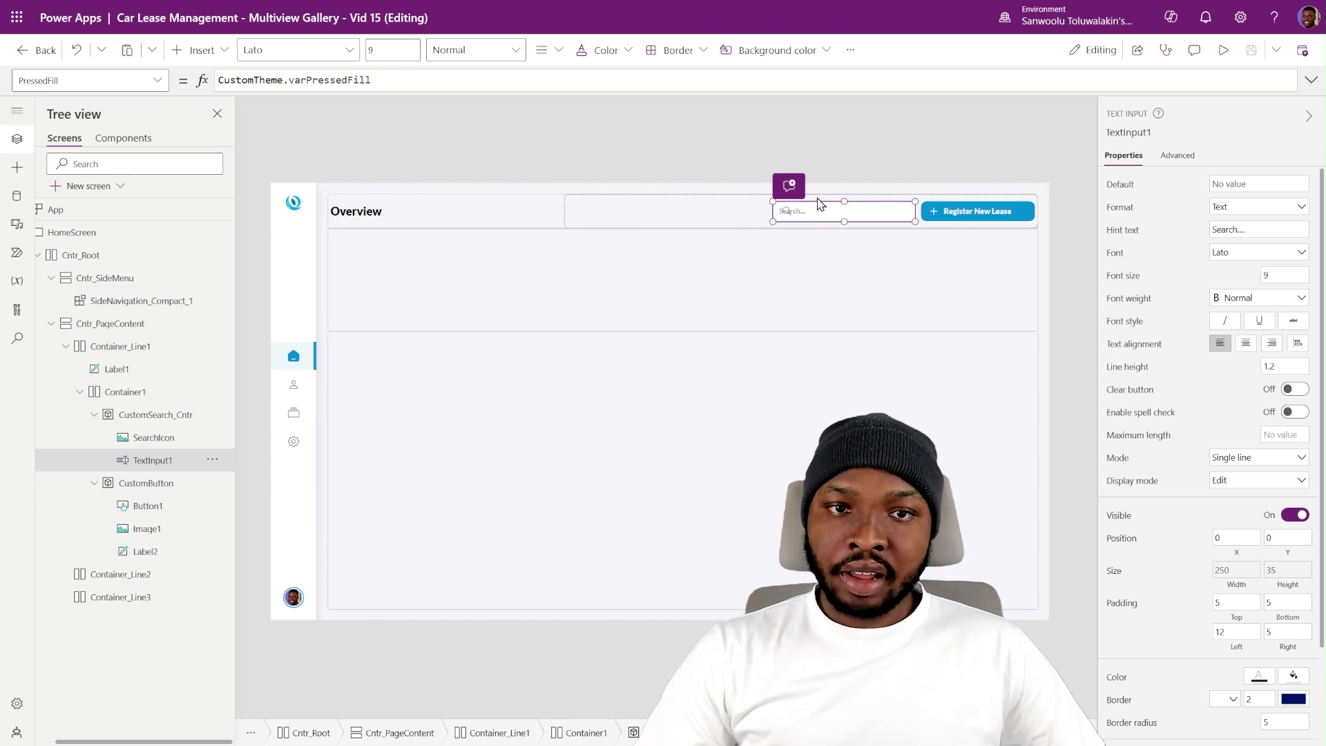
scroll(1212, 552, down, 2)
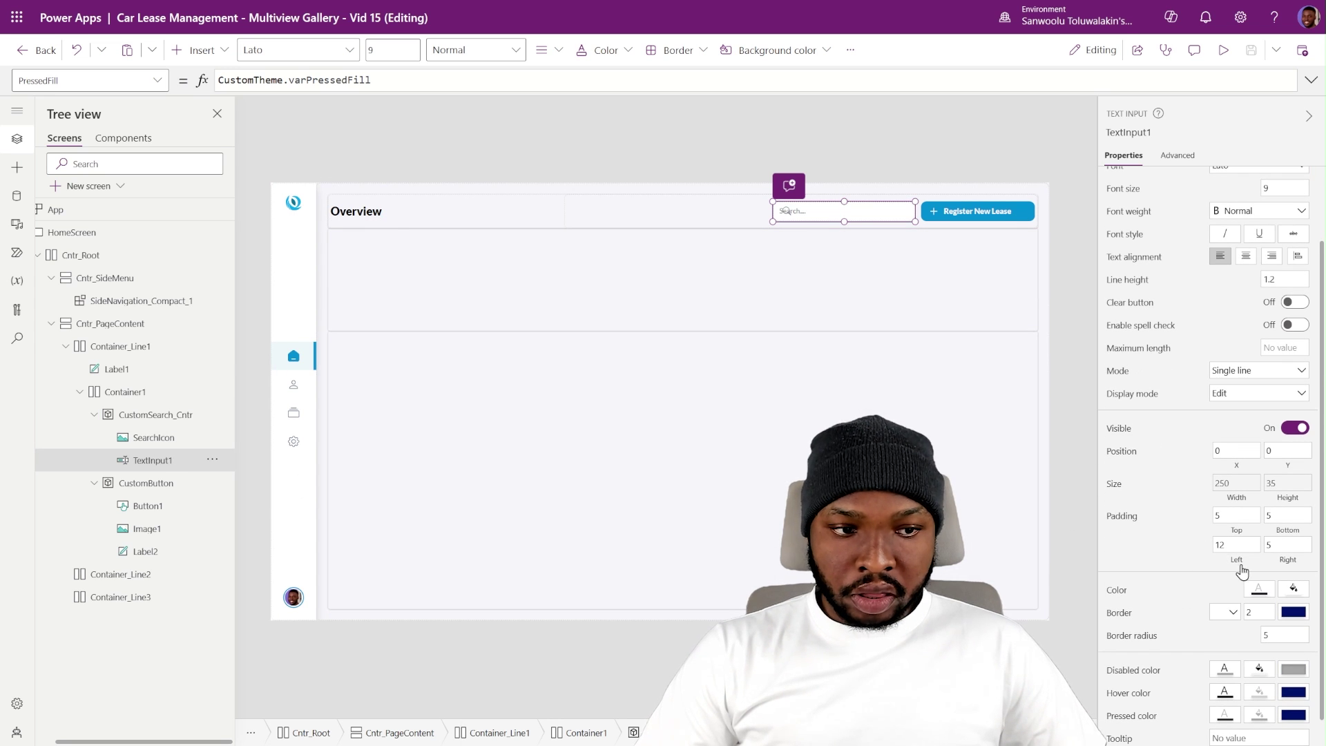
click(1236, 546)
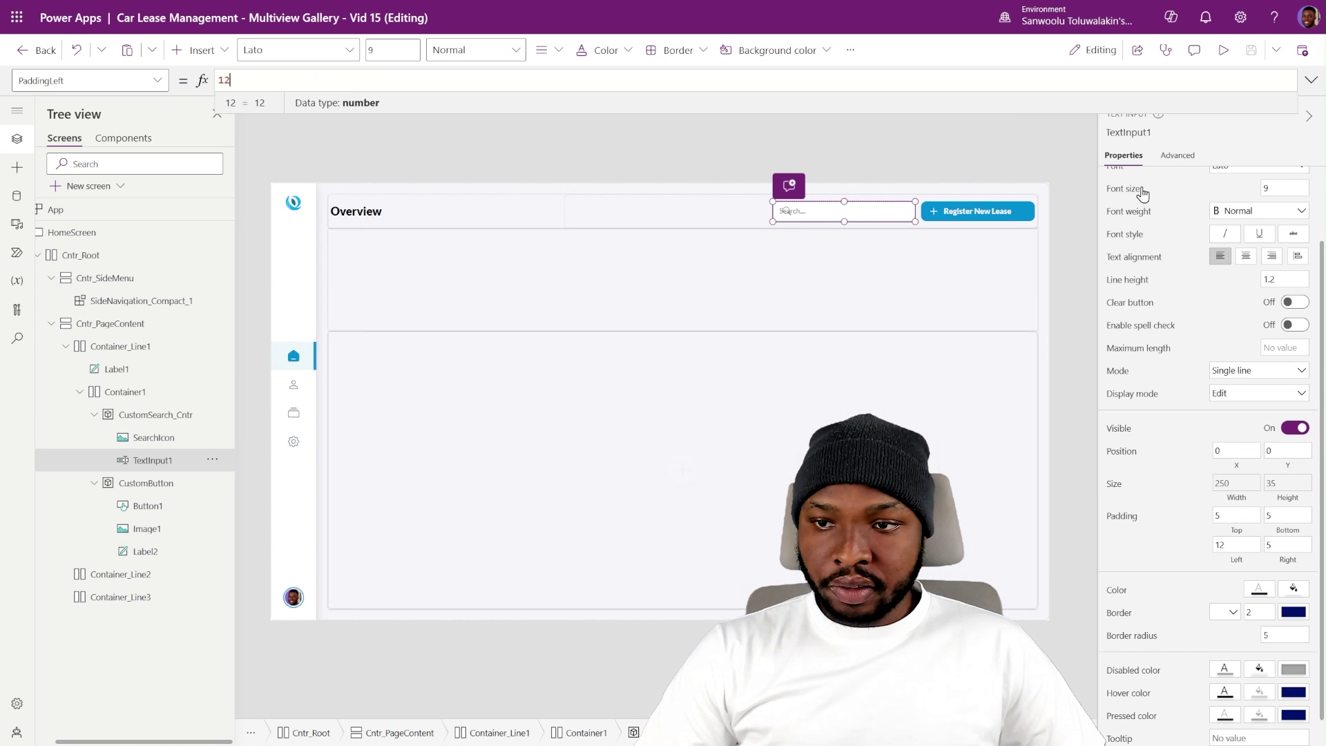
click(1310, 80)
key(ctrl+a)
text(If(     !IsBlank(Self.Text),     12,     15 + SearchIcon.Width ))
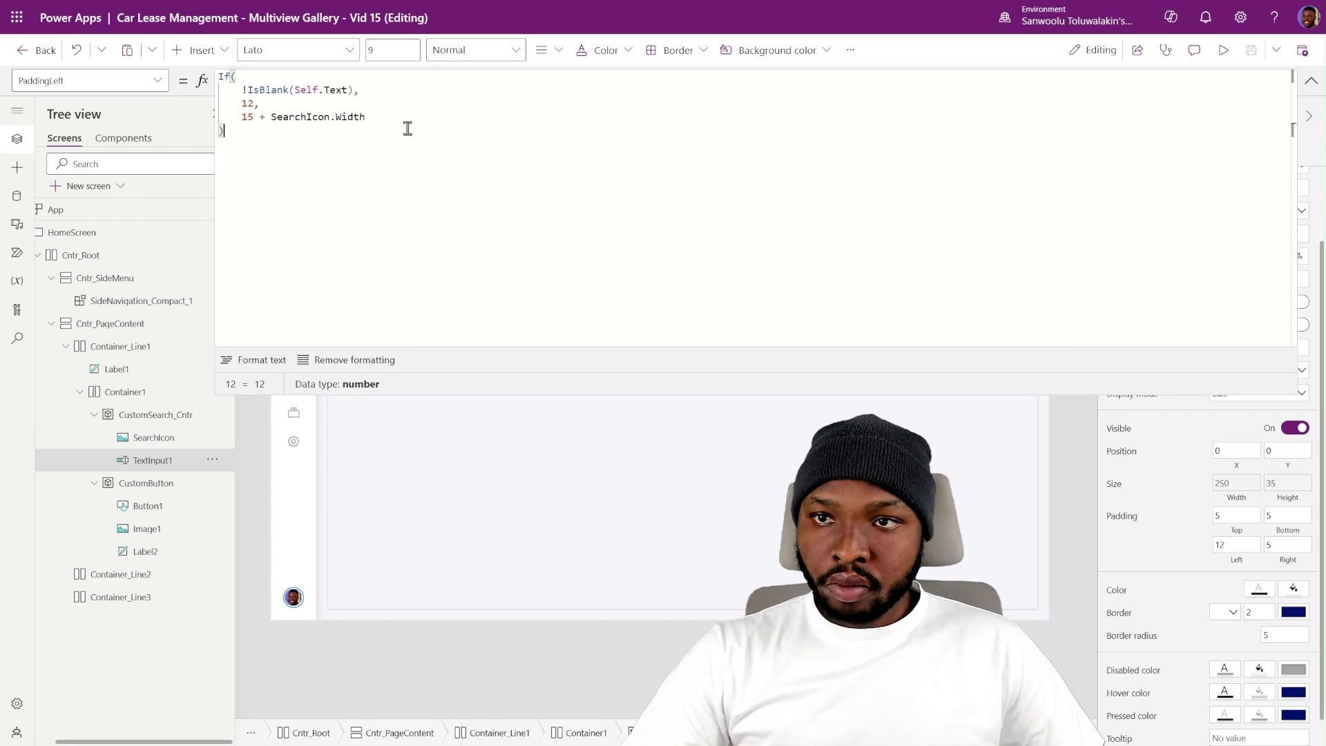
double_click(281, 89)
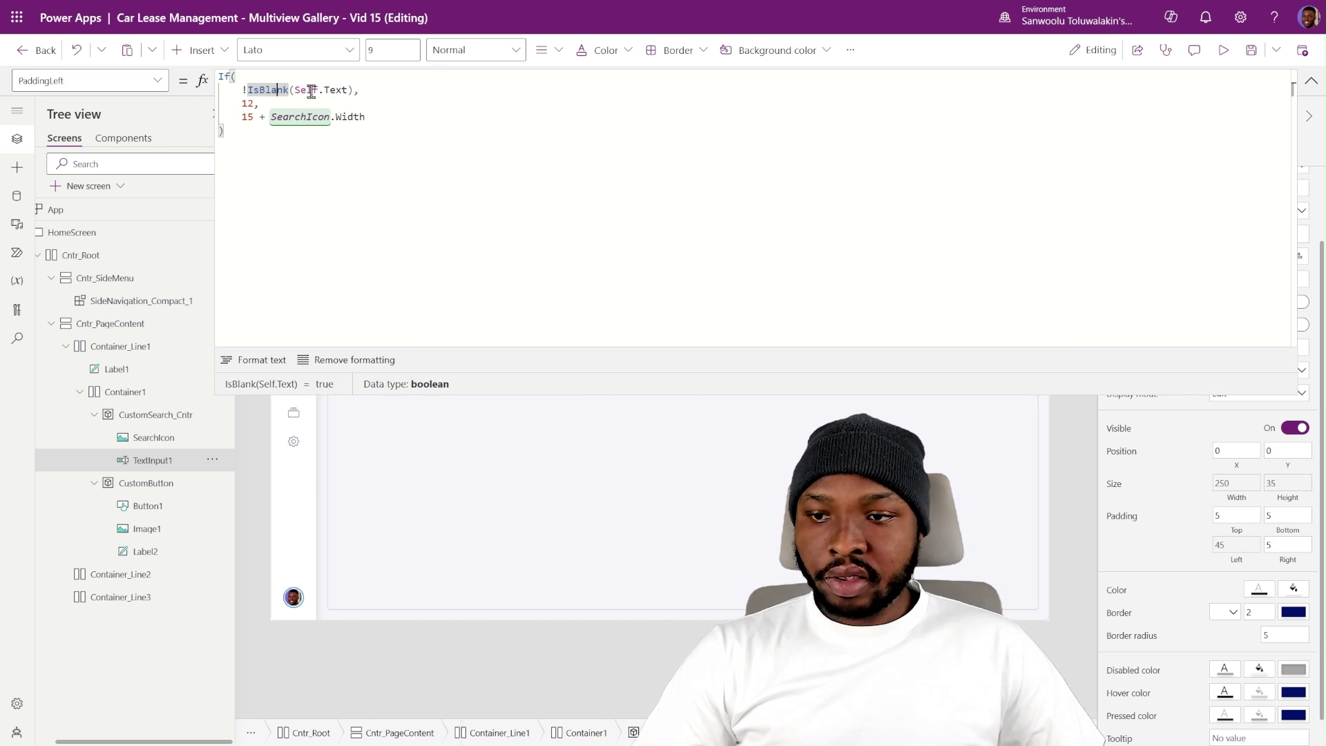
double_click(248, 102)
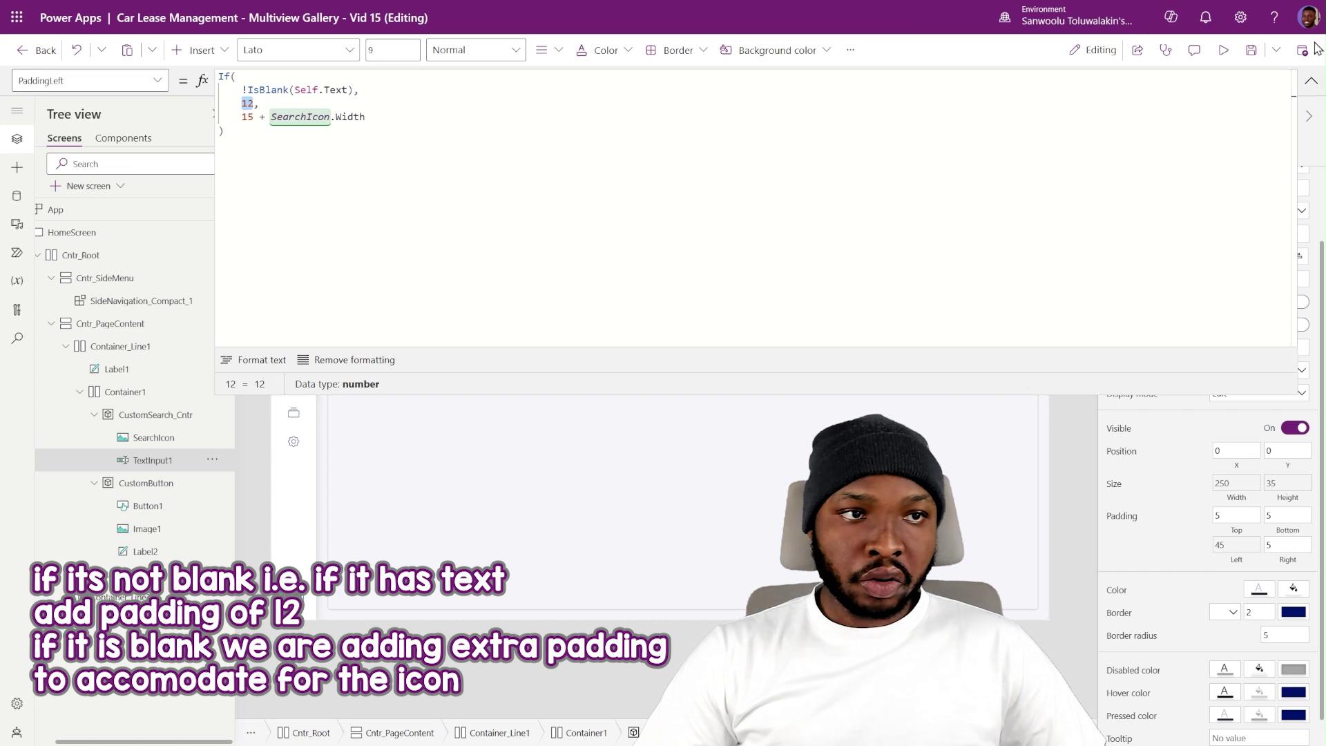
click(1310, 81)
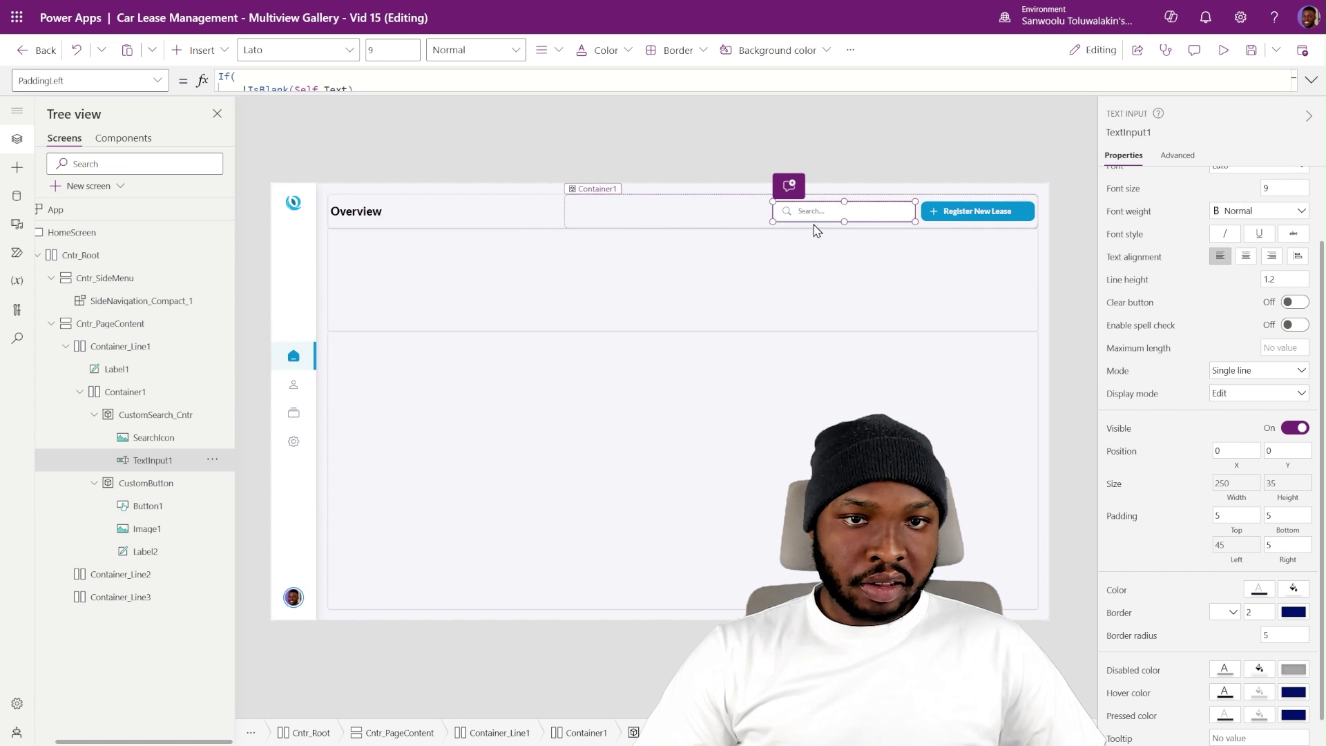
- Preview the app and enter sample text in the search box to check its padding
click(1223, 50)
click(917, 123)
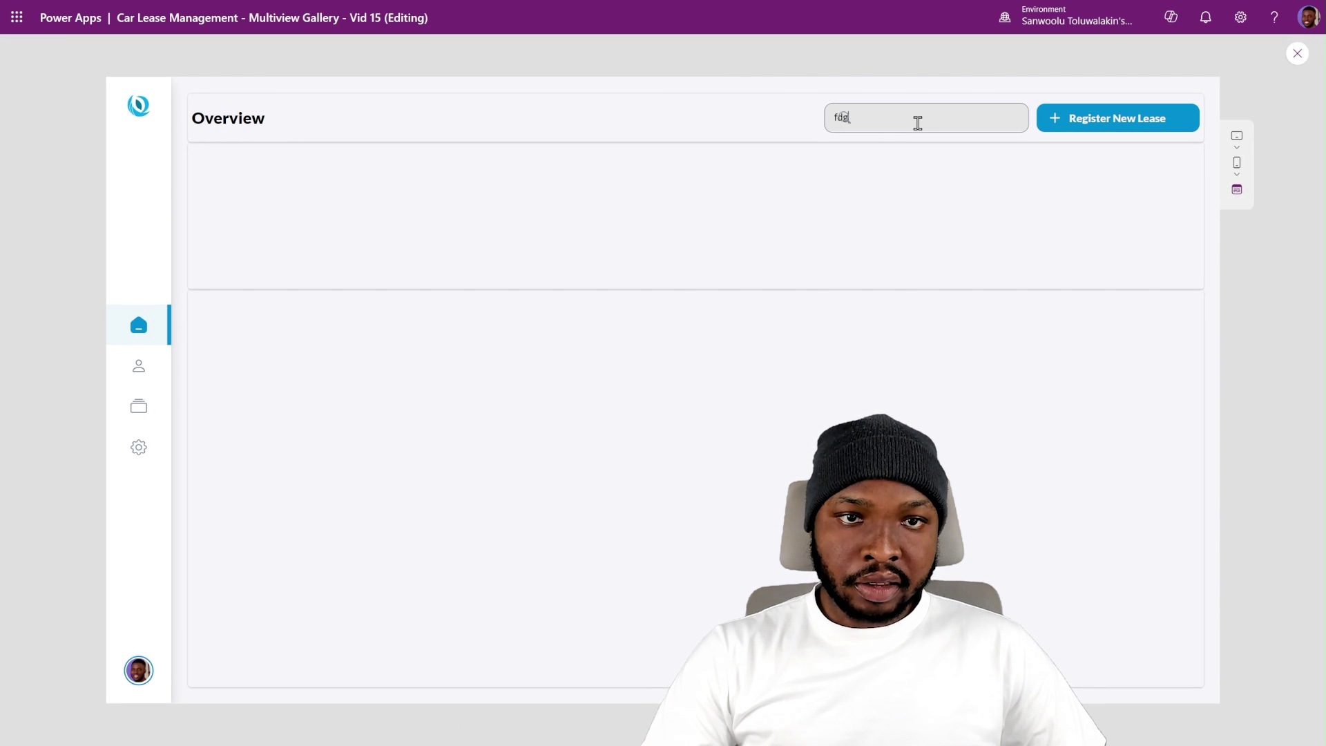
click(1299, 53)
- Set SearchIcon's Visible property to IsBlank(TextInput1.Text)
click(155, 438)
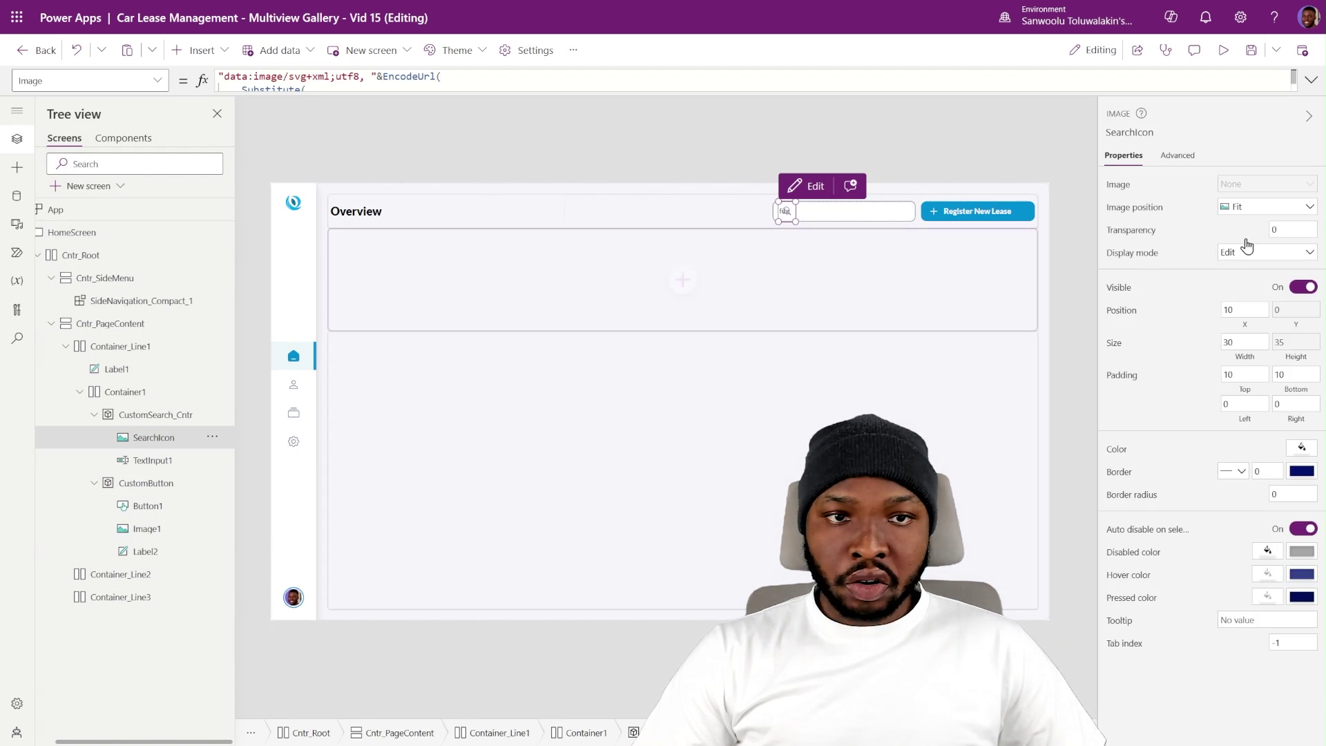
click(1110, 290)
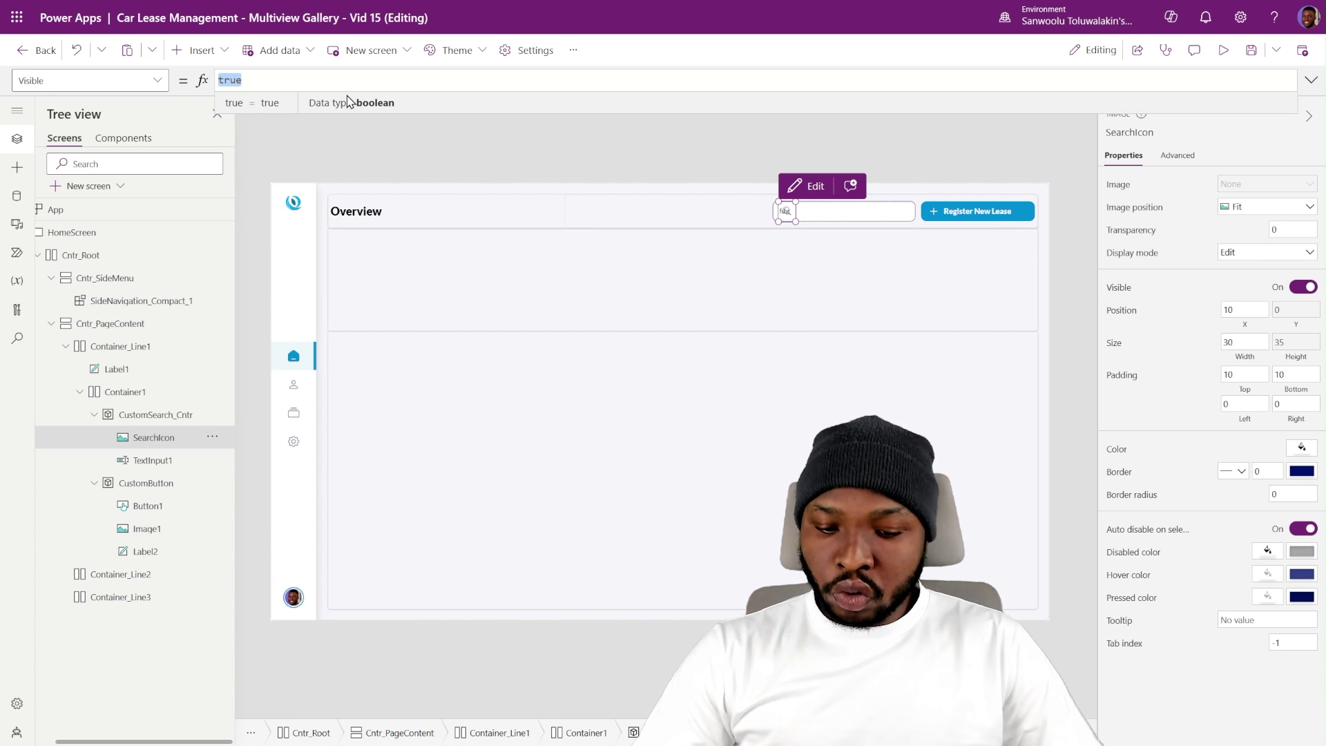
text(I)
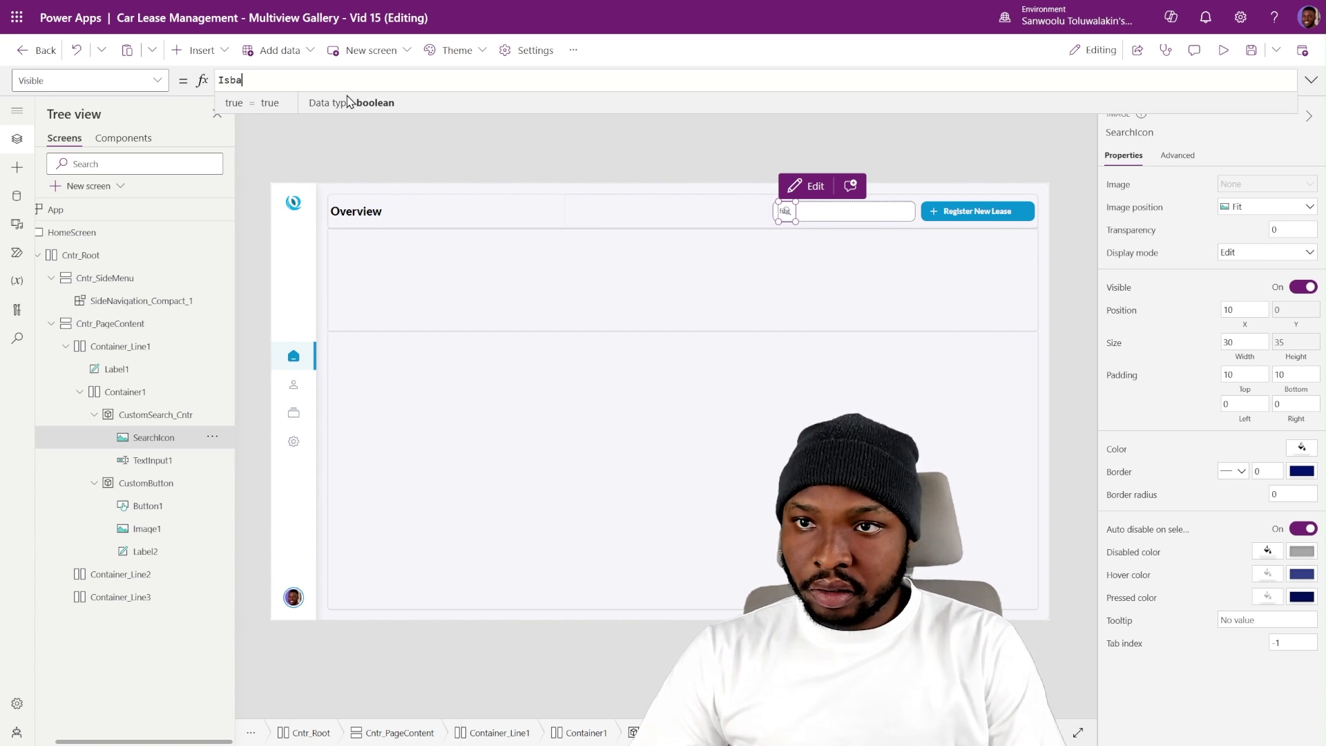
text(sba)
key(Tab)
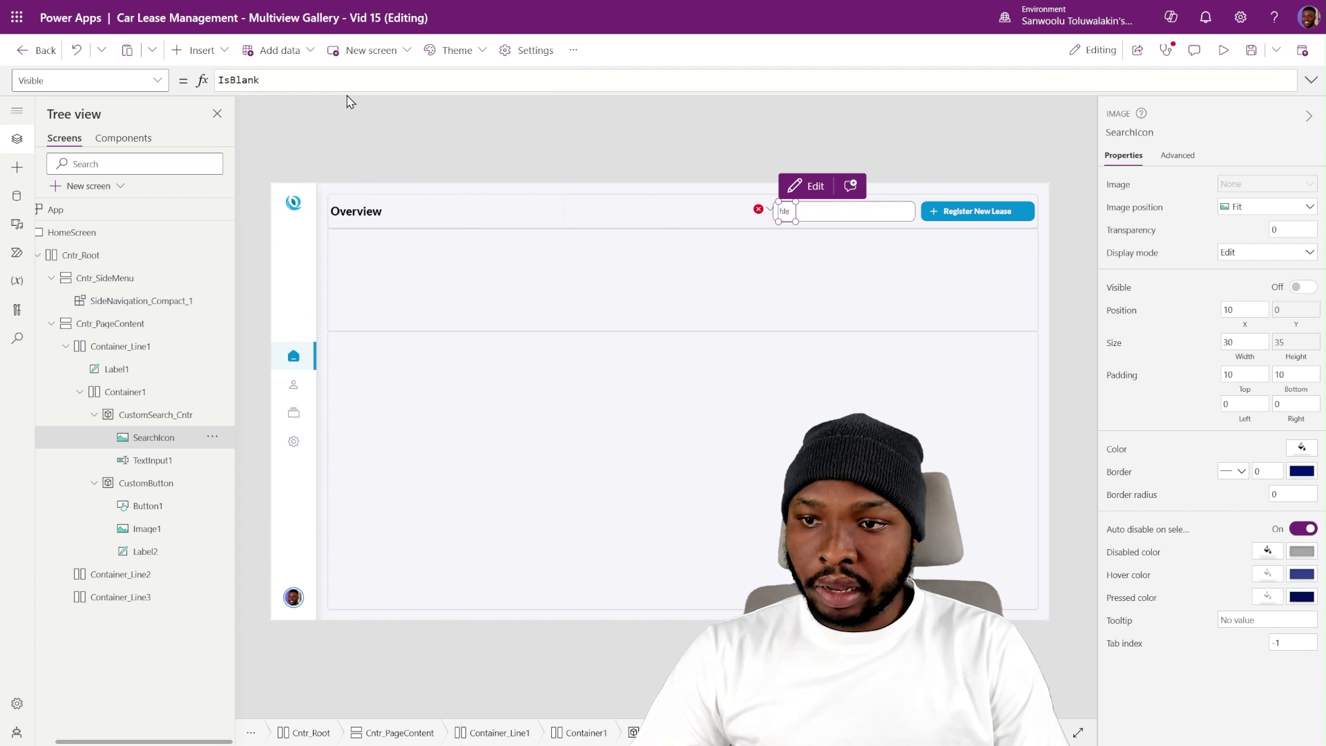
text((tex)
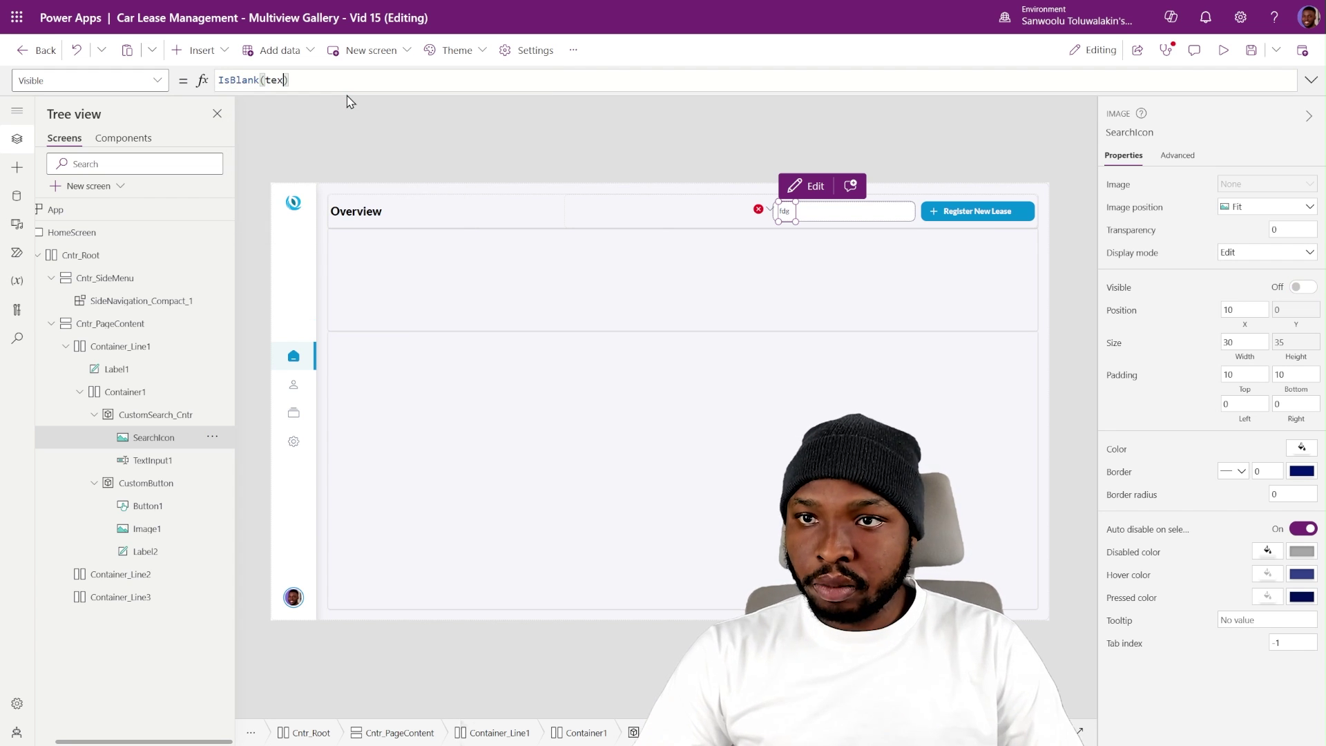
key(Tab)
text(.tex)
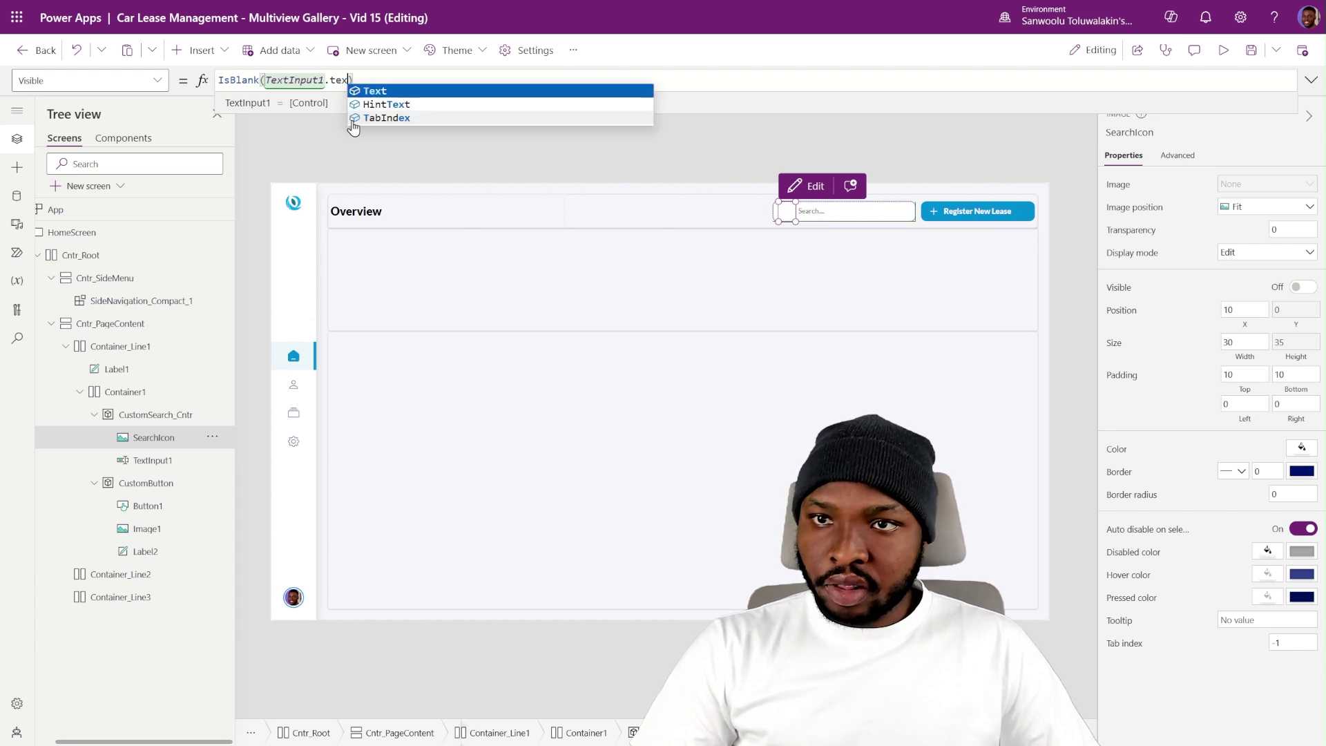
key(Tab)
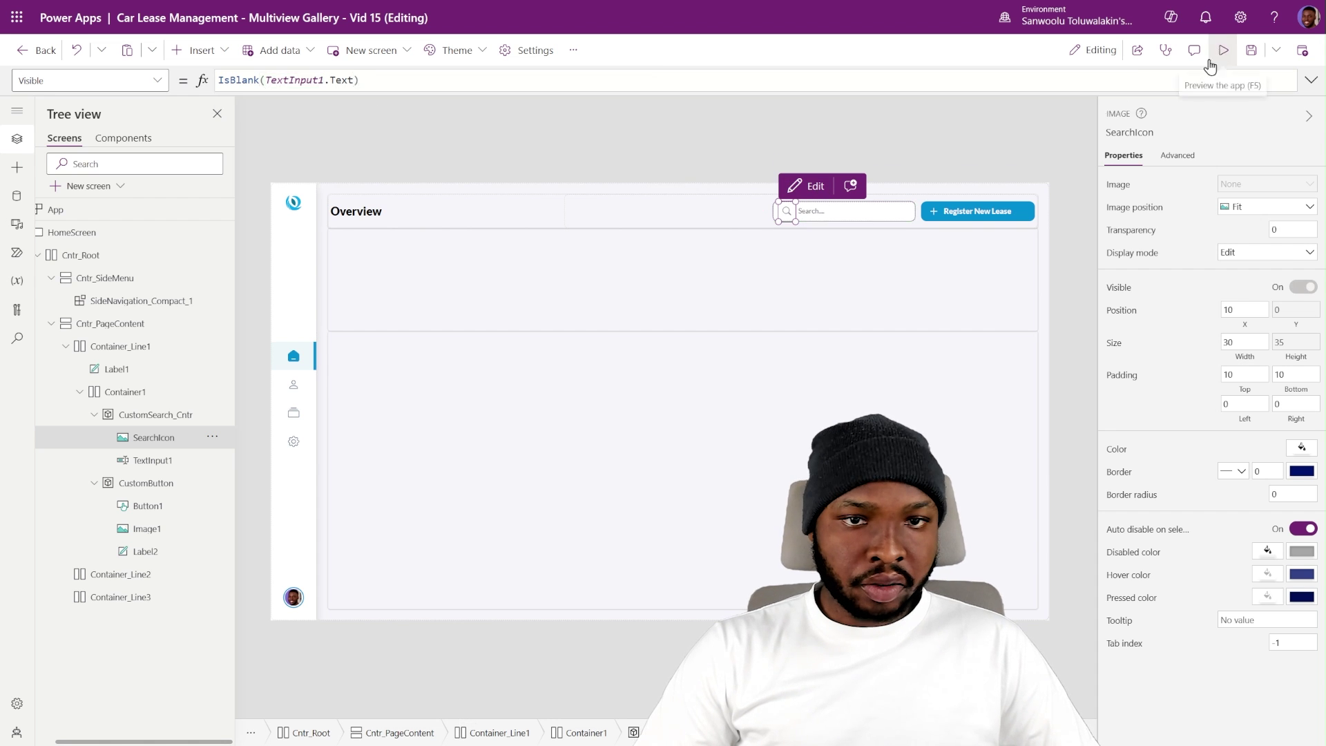
- Preview the app and test the search icon's visibility by entering and clearing text in the search box
click(1223, 50)
click(884, 111)
text(tr)
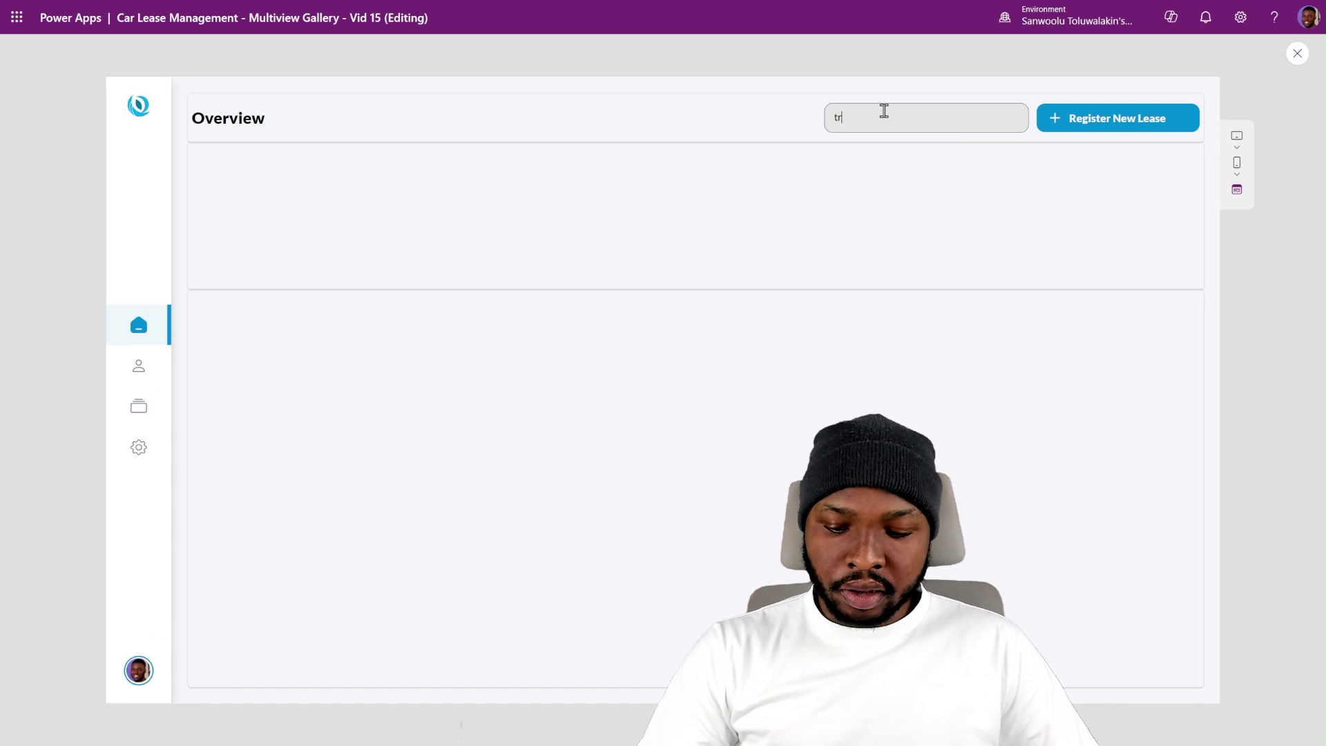
text(es)
key(BackSpace)
key(BackSpace)
key(BackSpace)
key(BackSpace)
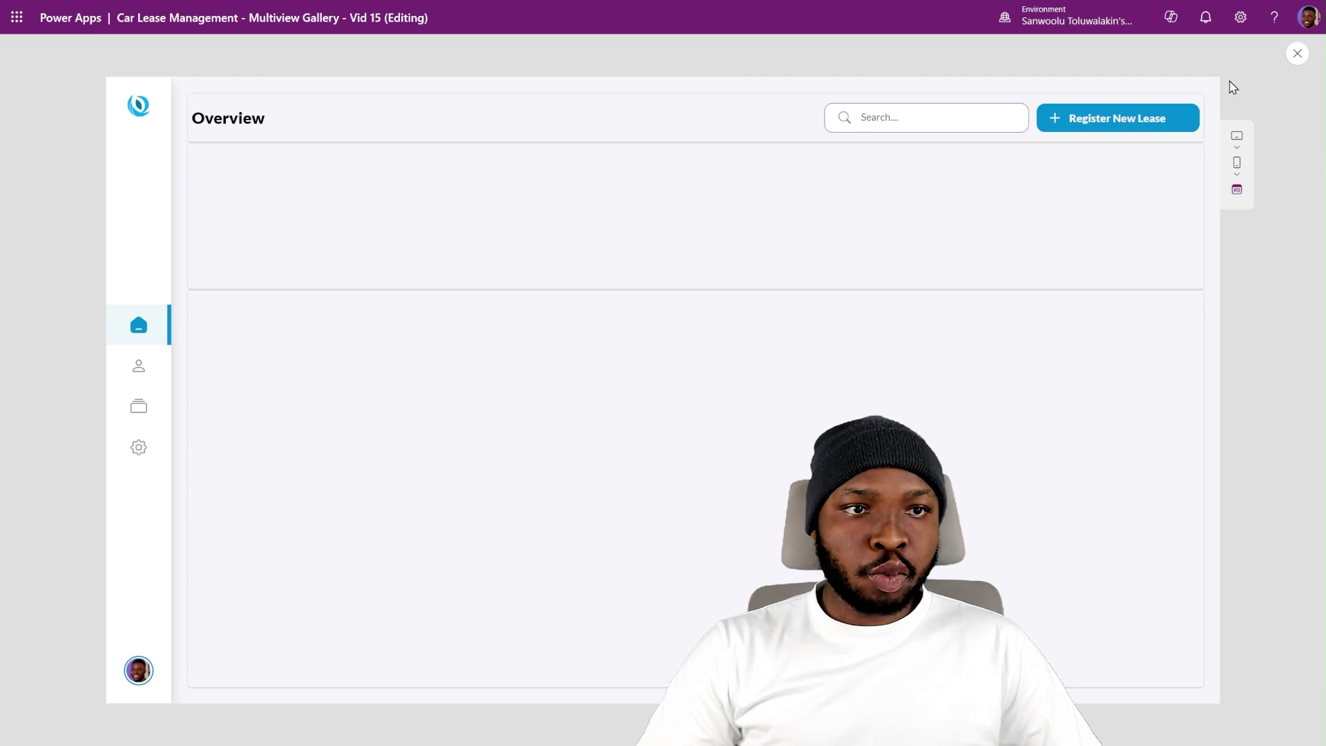
click(1298, 54)
- Set Container_Line1's drop shadow to None and its border radius to 0
click(132, 366)
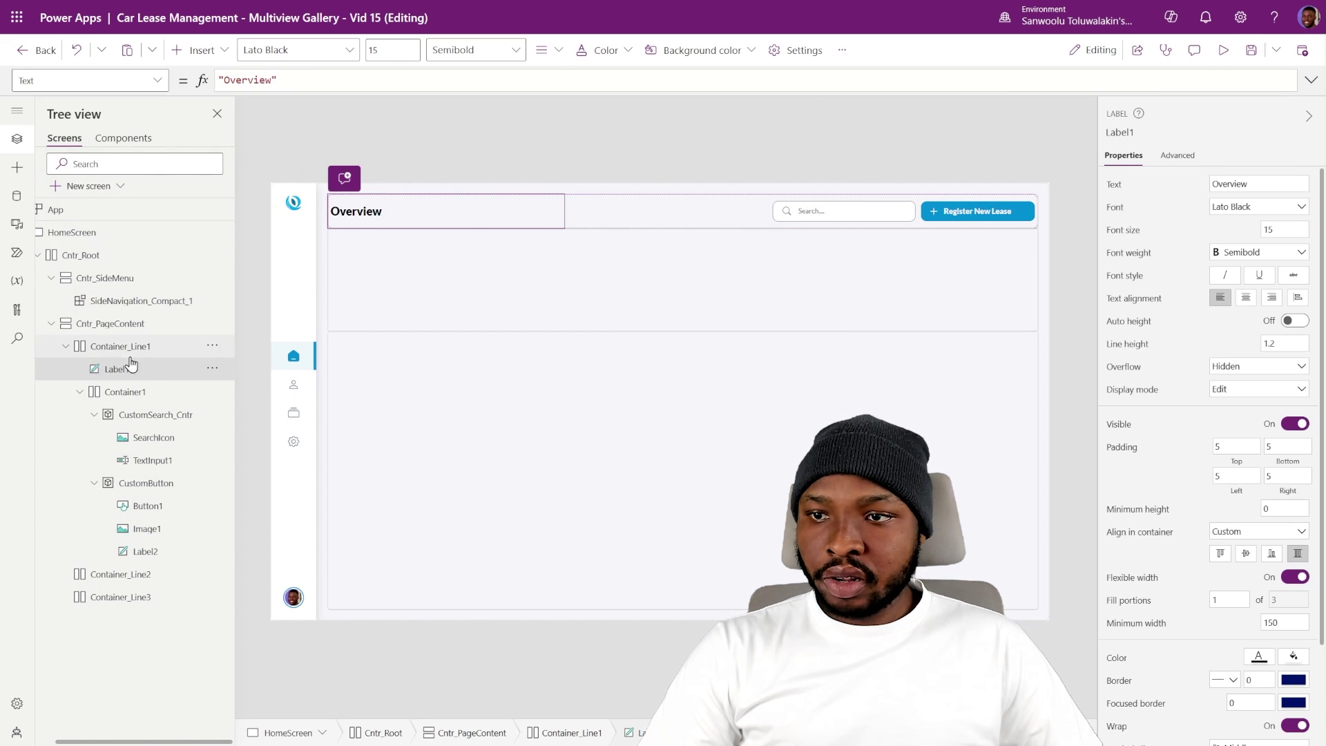
click(71, 355)
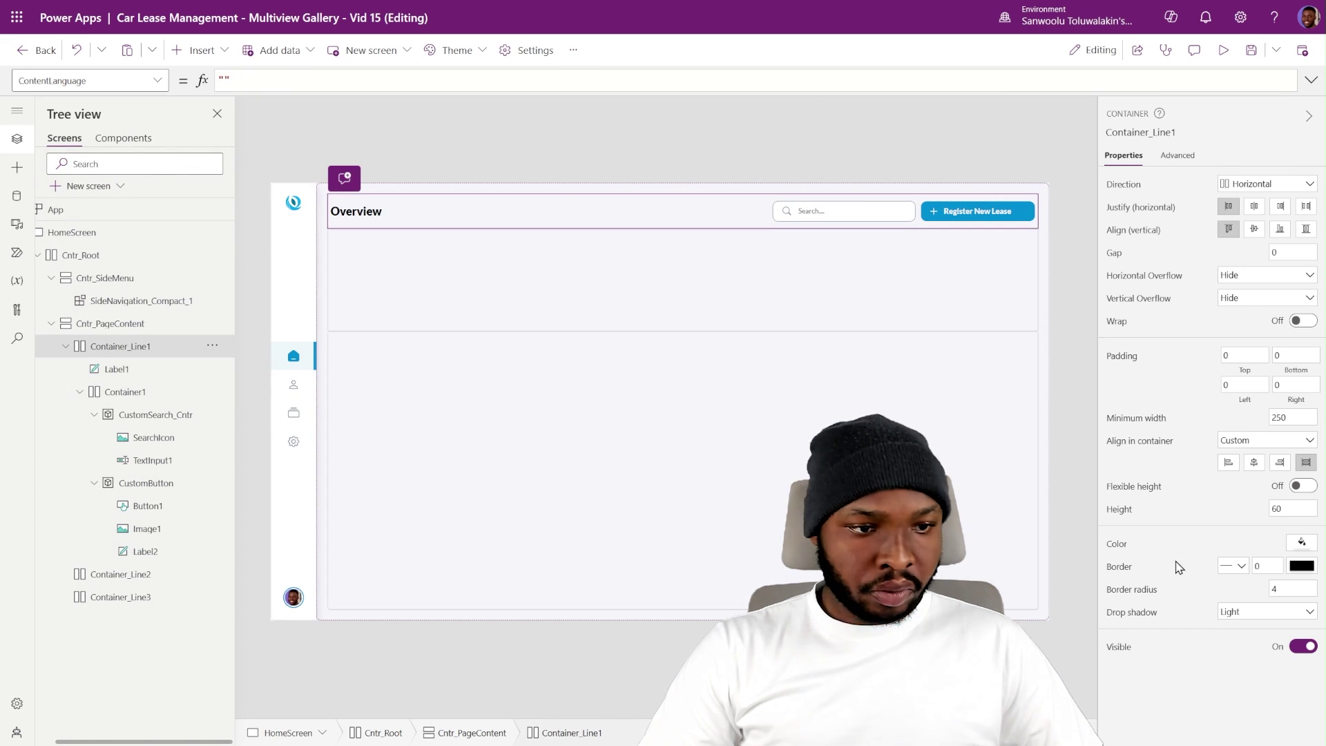
click(1277, 619)
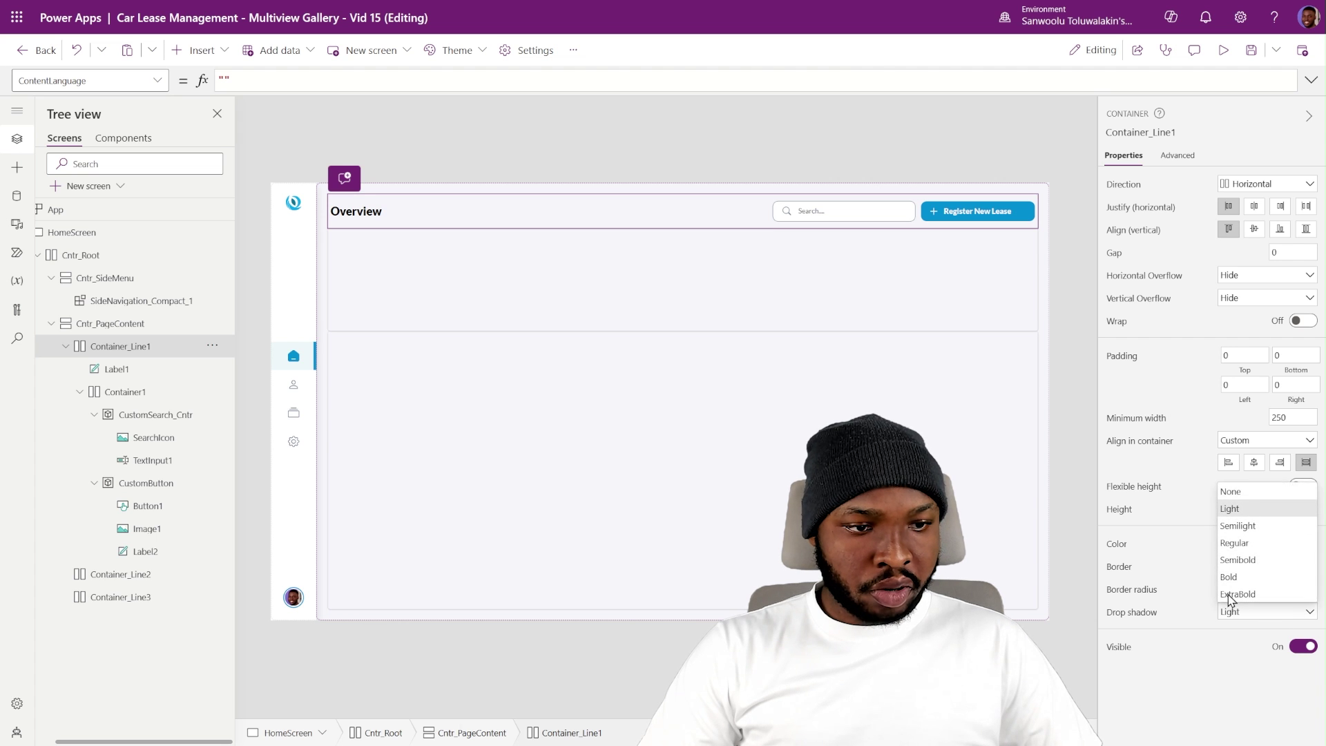
click(1251, 494)
text(0)
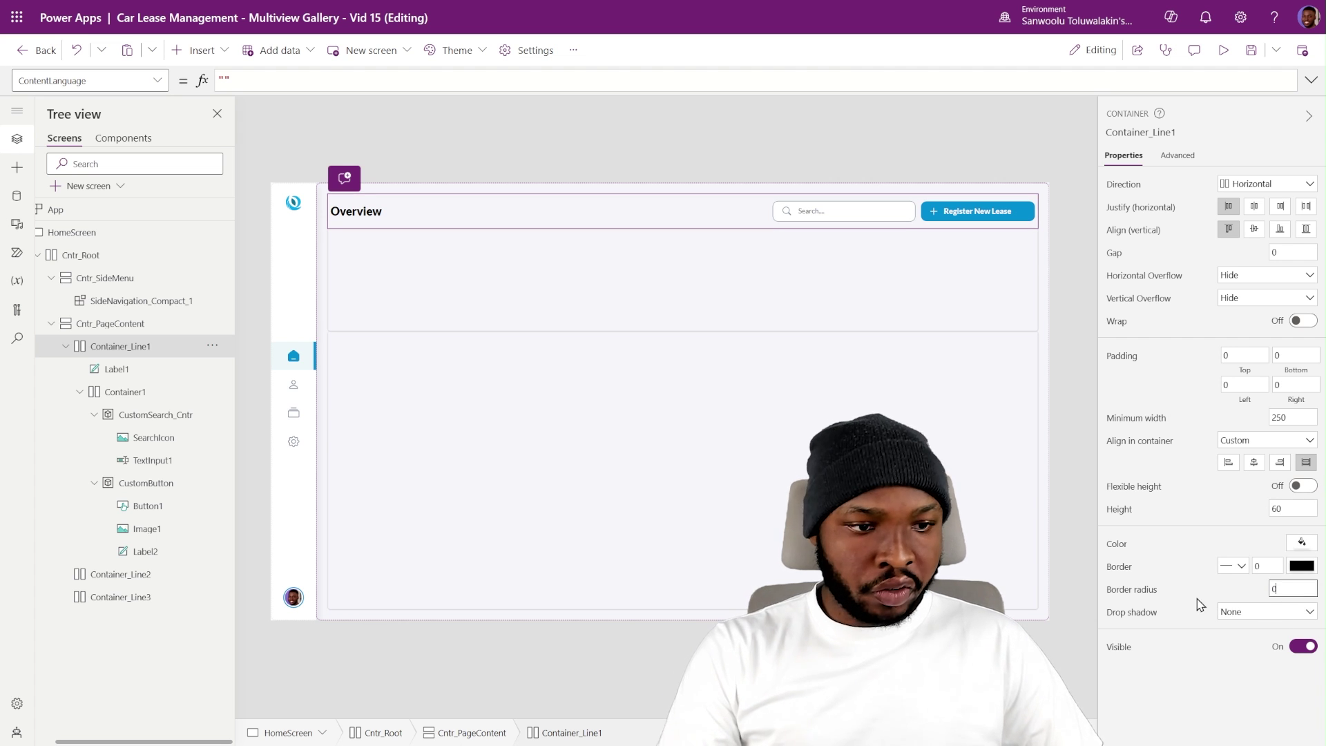
click(971, 167)
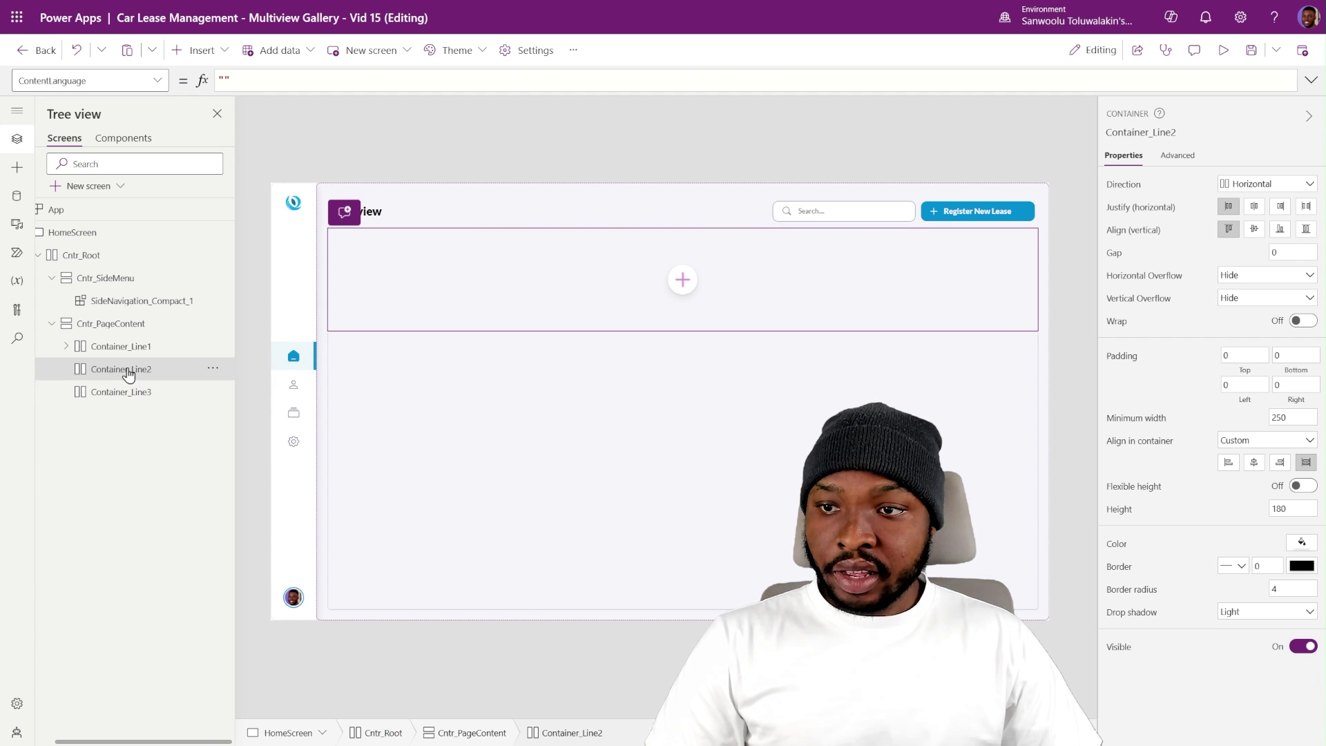
- Insert a blank horizontal gallery into Container_Line2 without choosing a data source
click(204, 50)
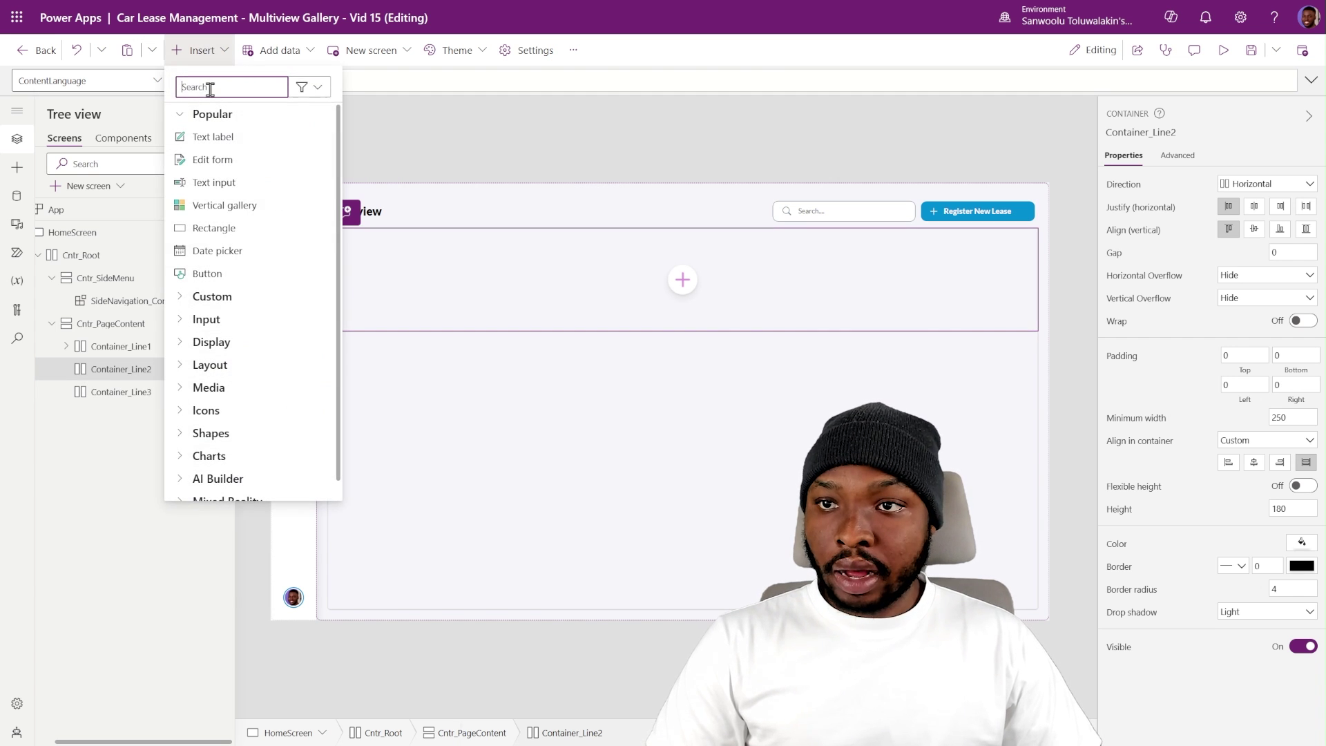
text(galler)
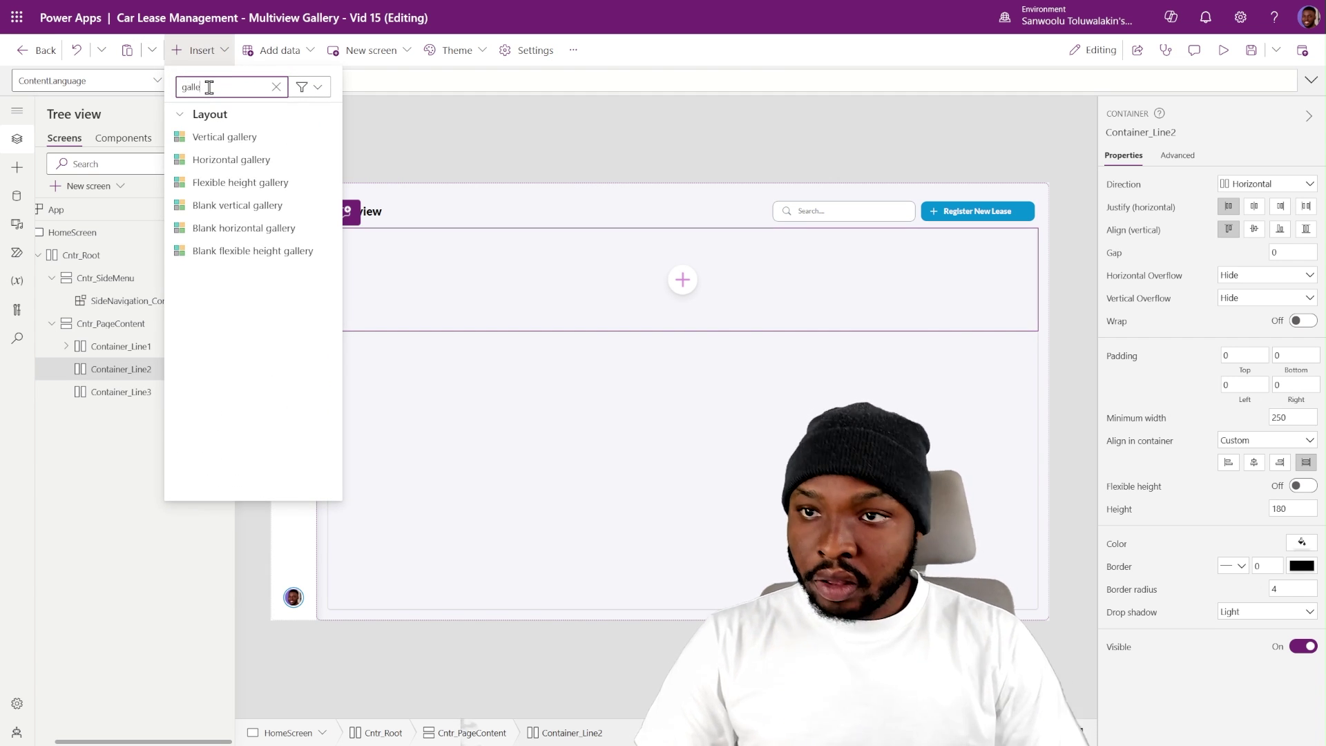
click(254, 228)
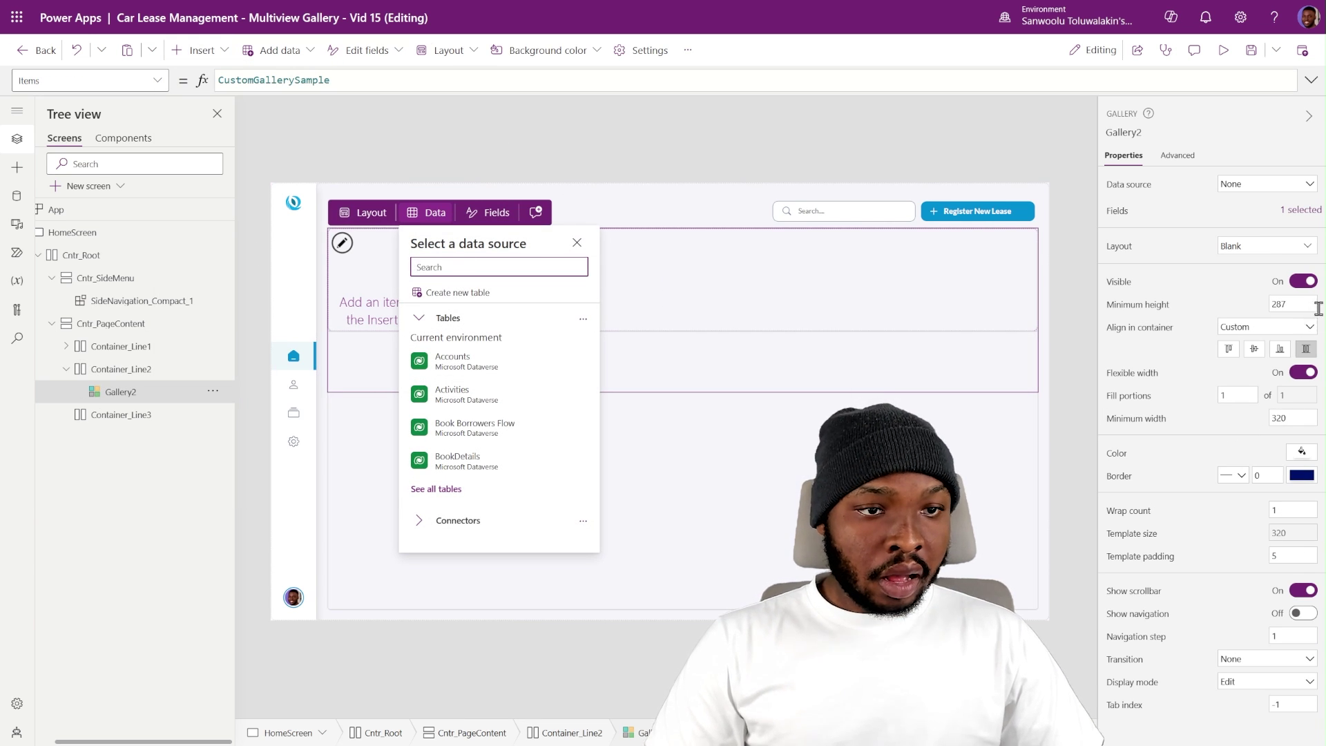
click(1307, 356)
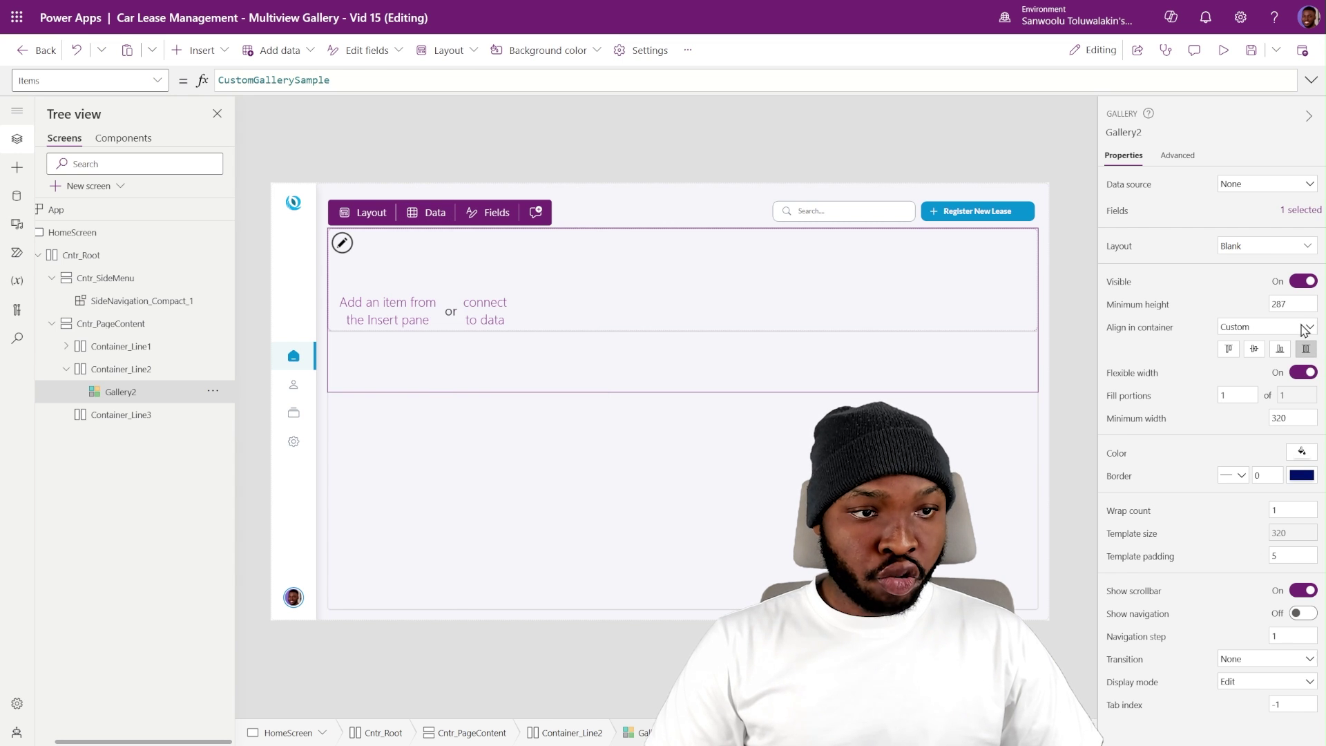
- Set the new gallery's minimum height and minimum width to 0
double_click(1292, 304)
text(0)
key(Return)
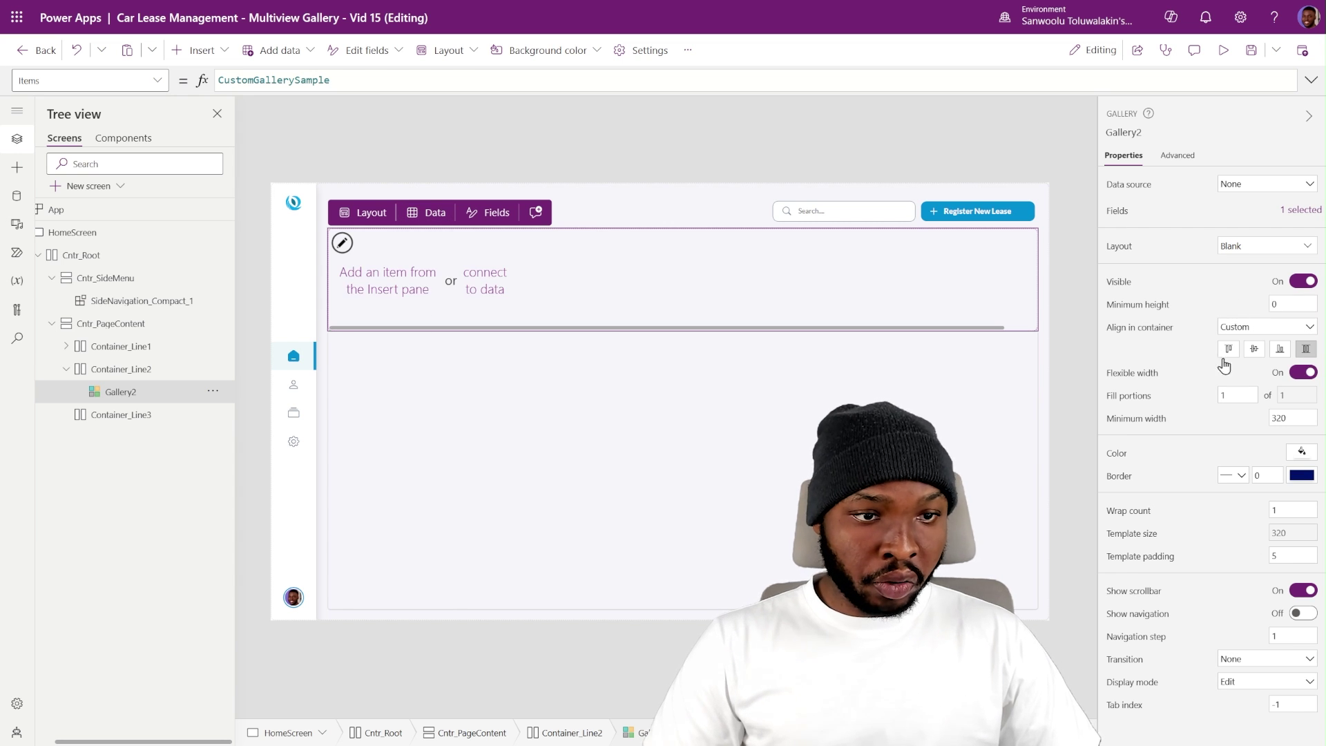
double_click(1281, 418)
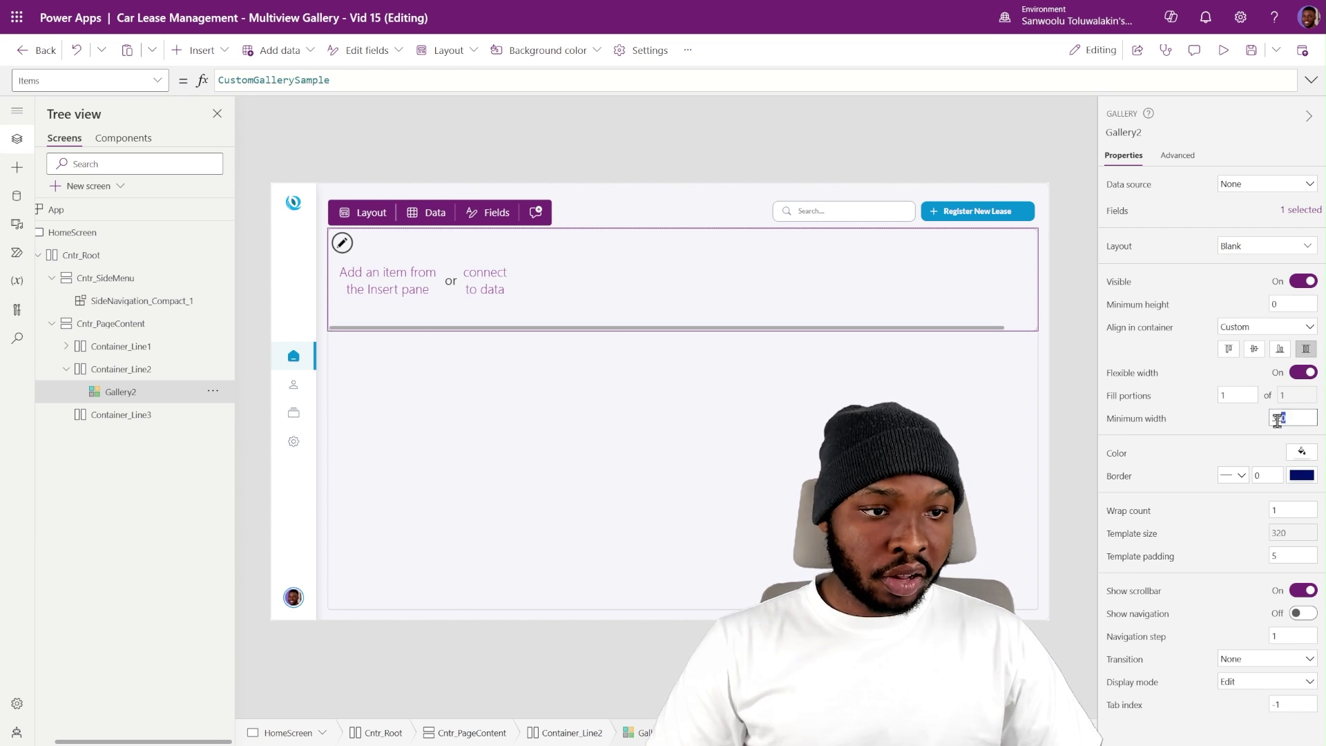
text(0)
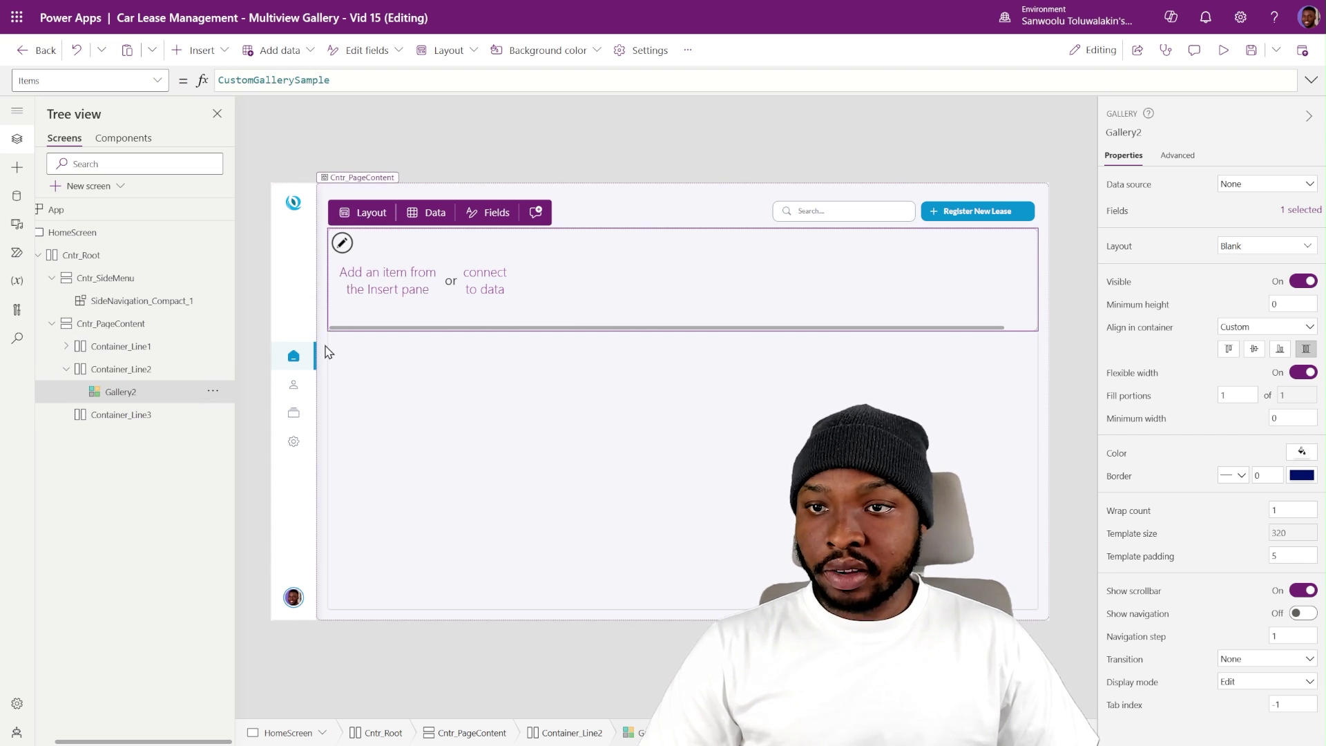
- Insert a horizontal container into the item template of the gallery in Container_Line2
click(341, 245)
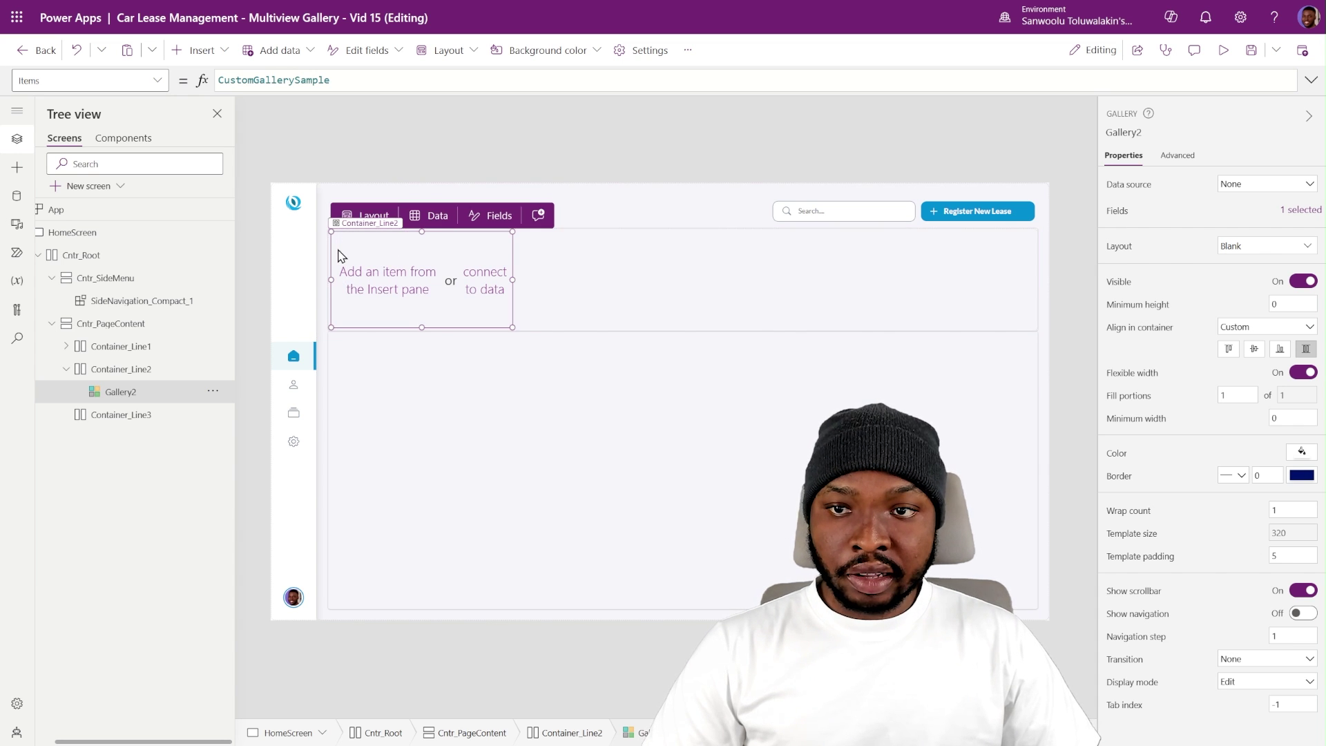
click(200, 51)
text(cont)
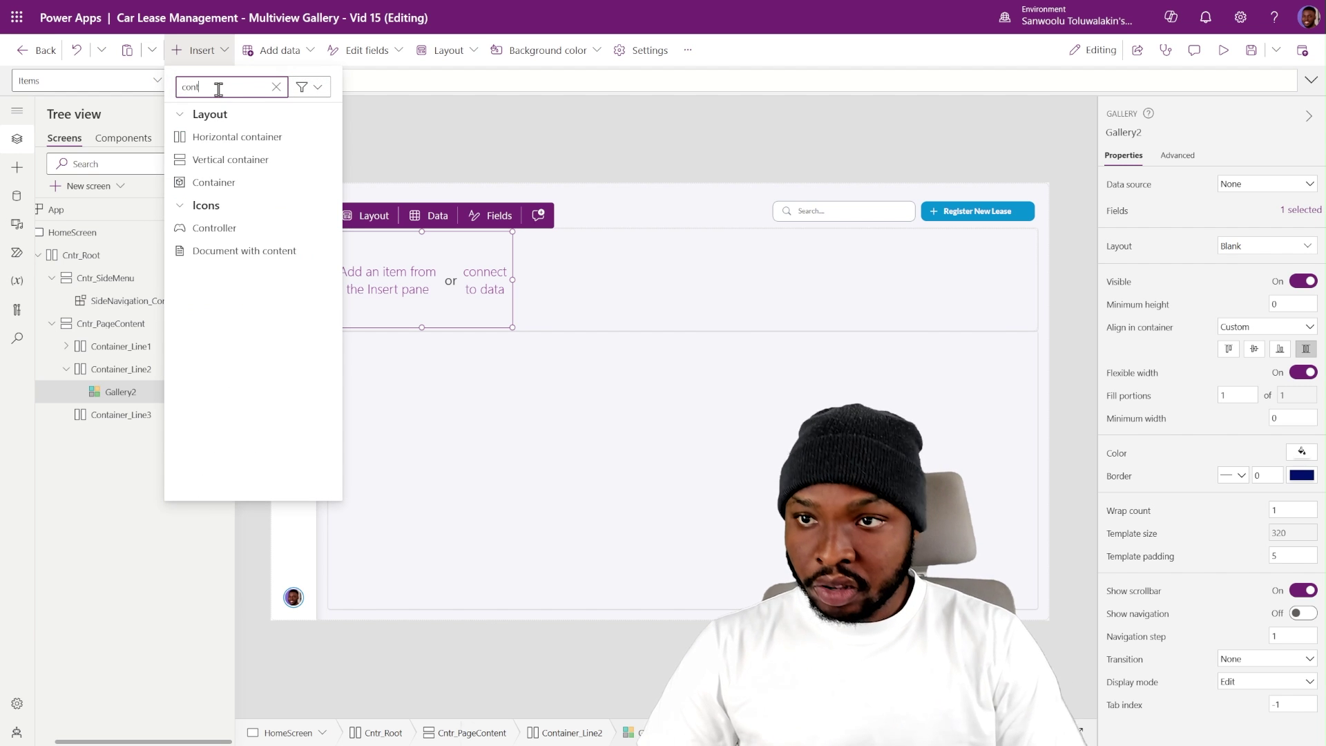
click(235, 139)
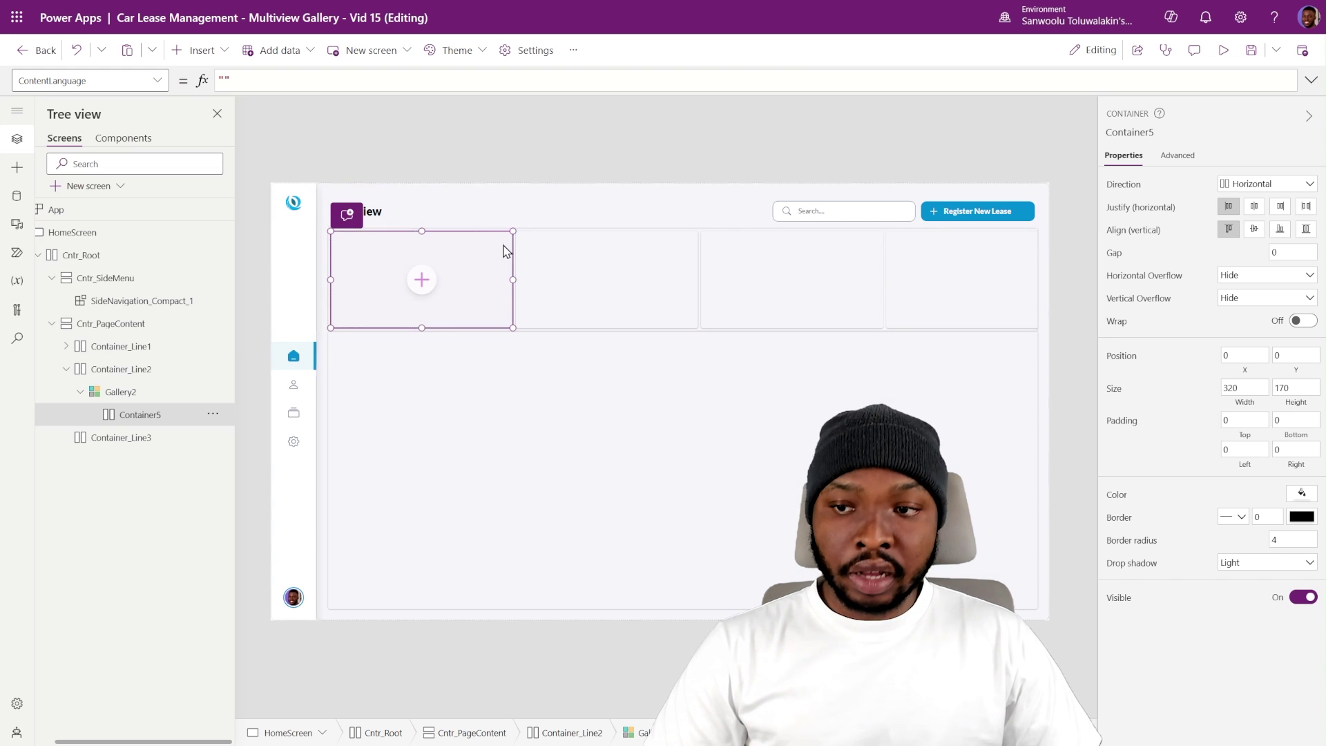
- Set Container5's width to Parent.TemplateWidth and its height to Parent.TemplateHeight
click(1245, 377)
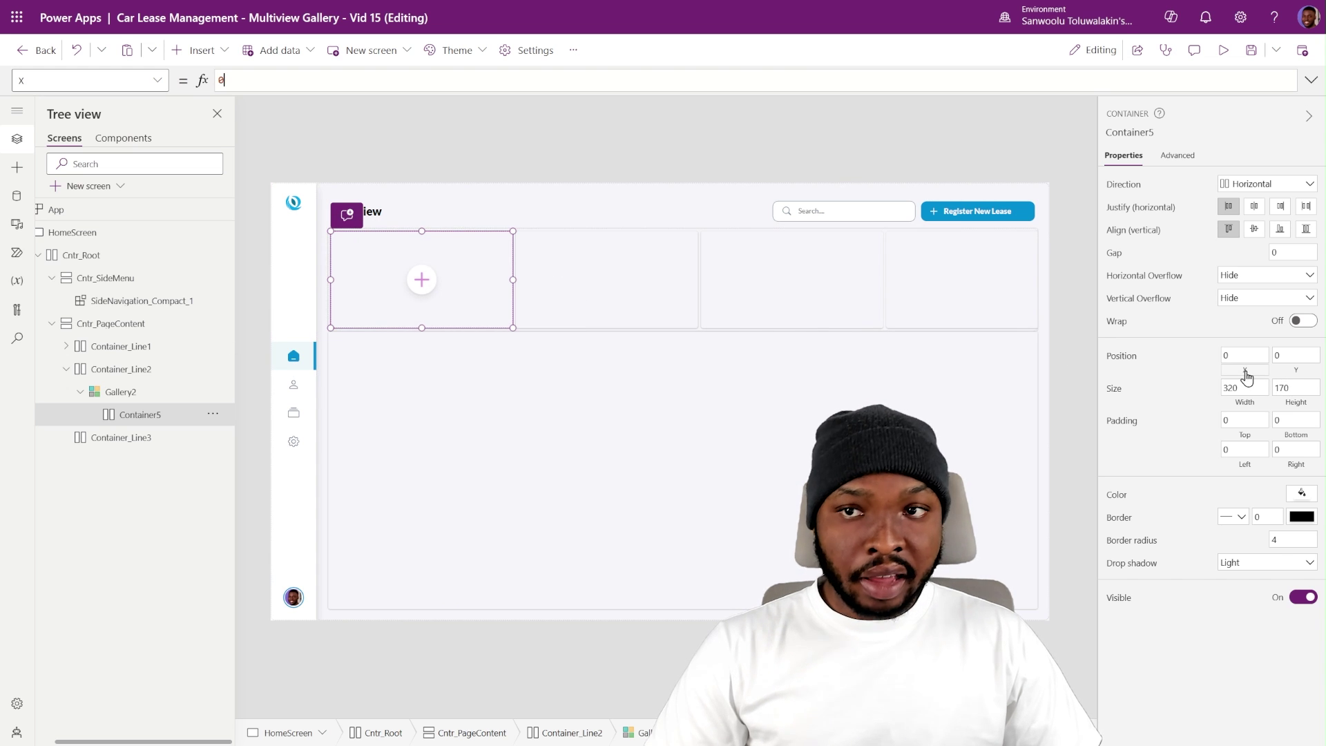
click(1247, 407)
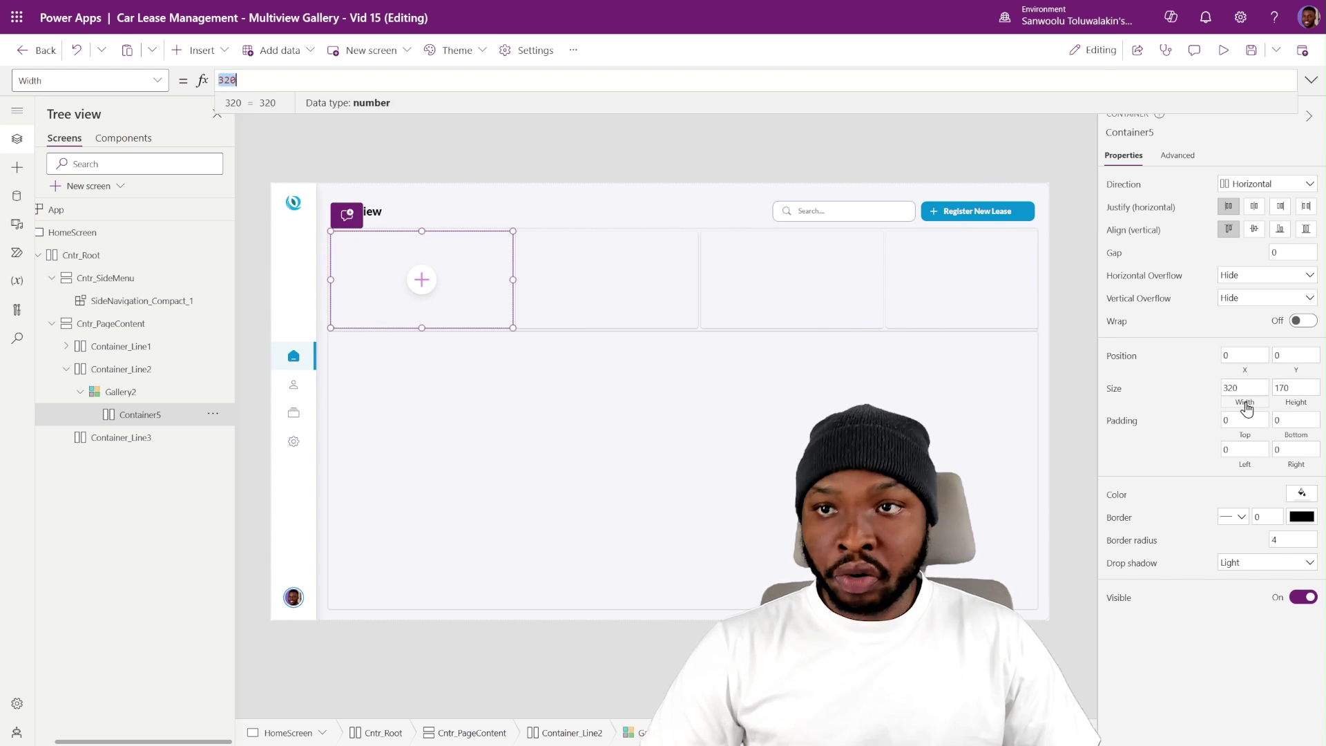
text(Parent)
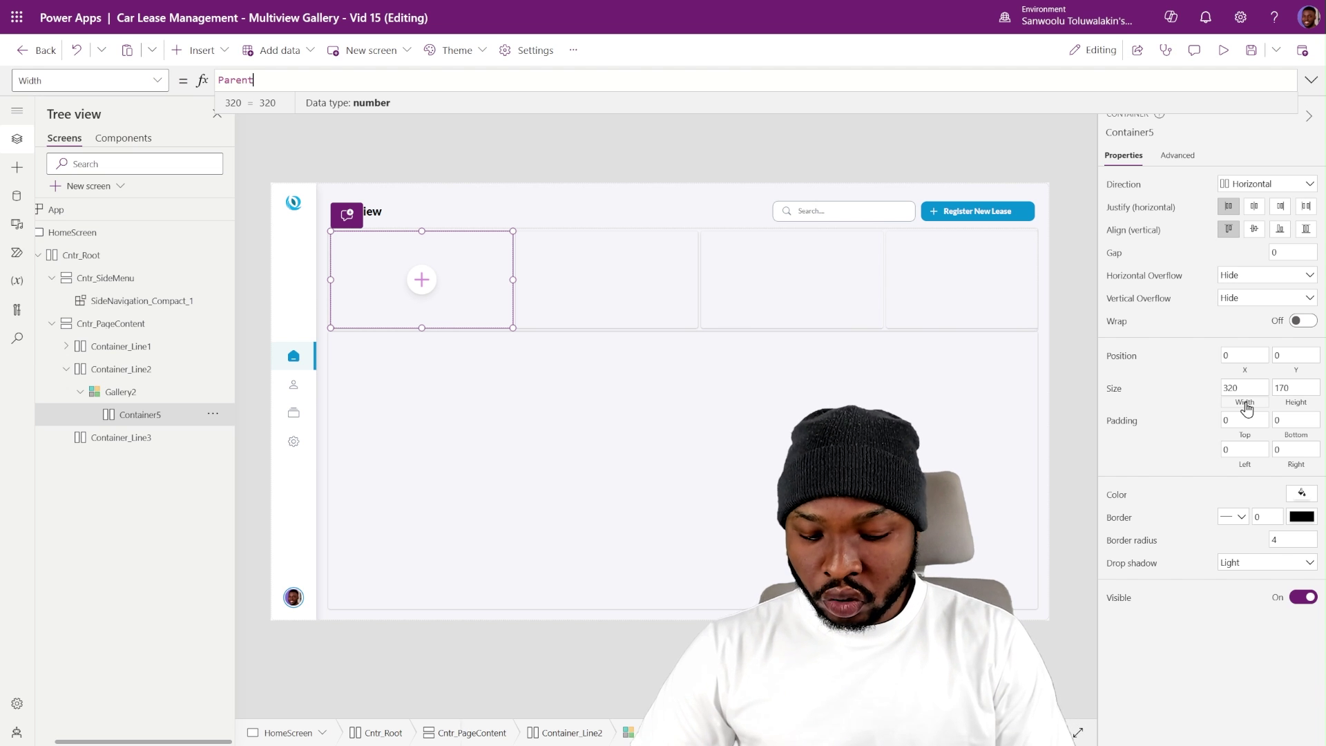
text(.Te)
key(Down)
key(Down)
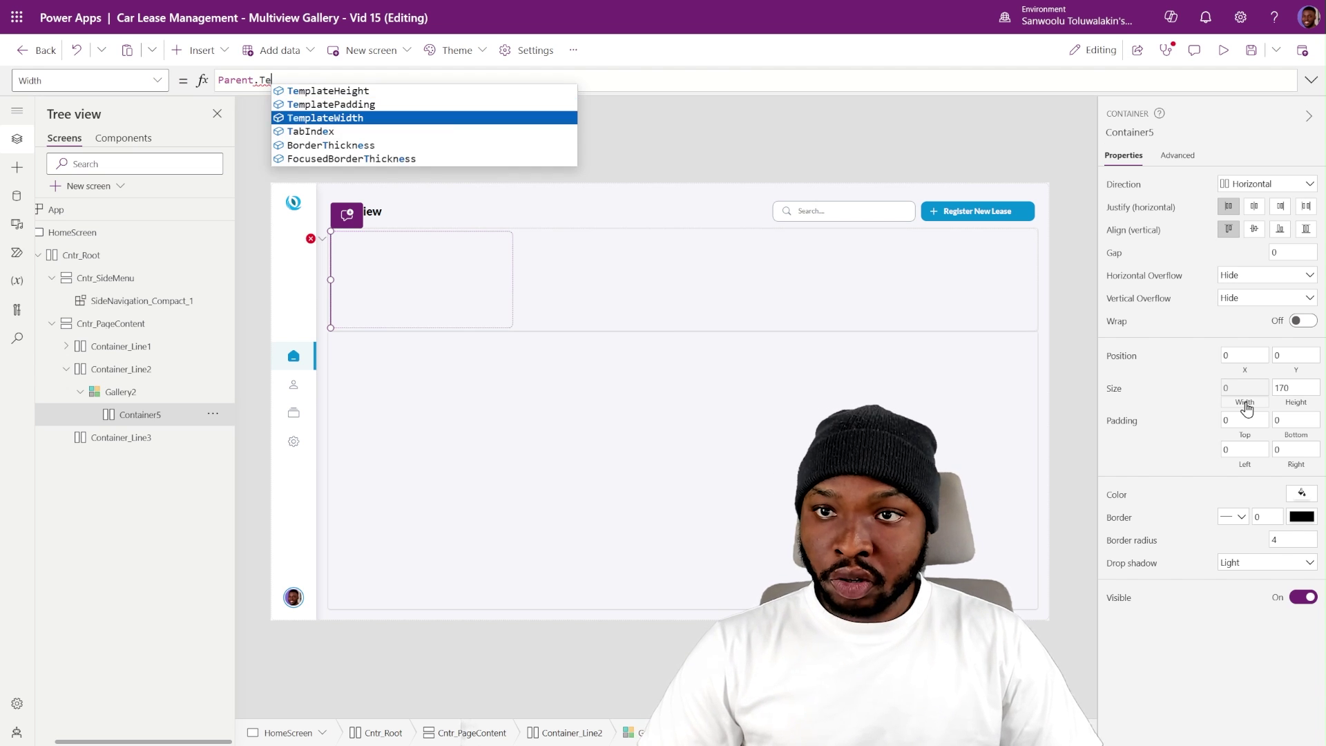
key(Tab)
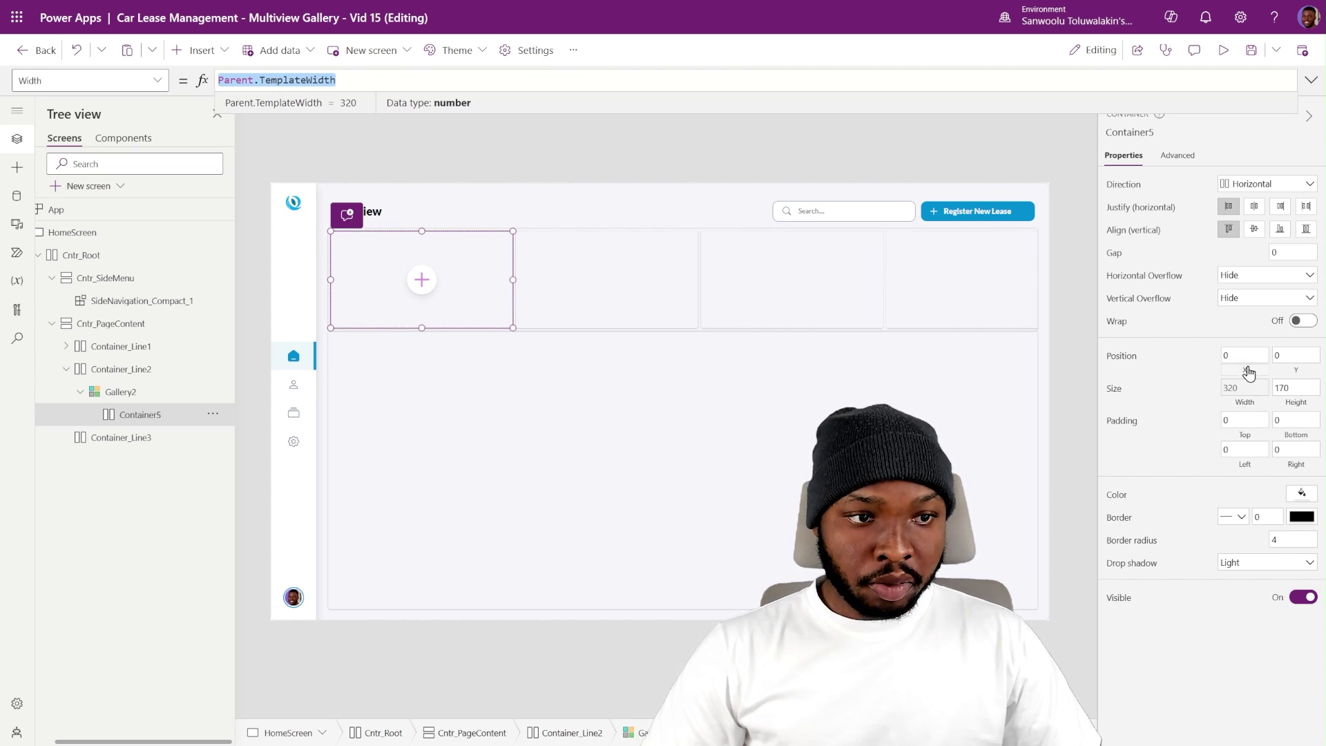
click(1289, 406)
text(Parent.tem)
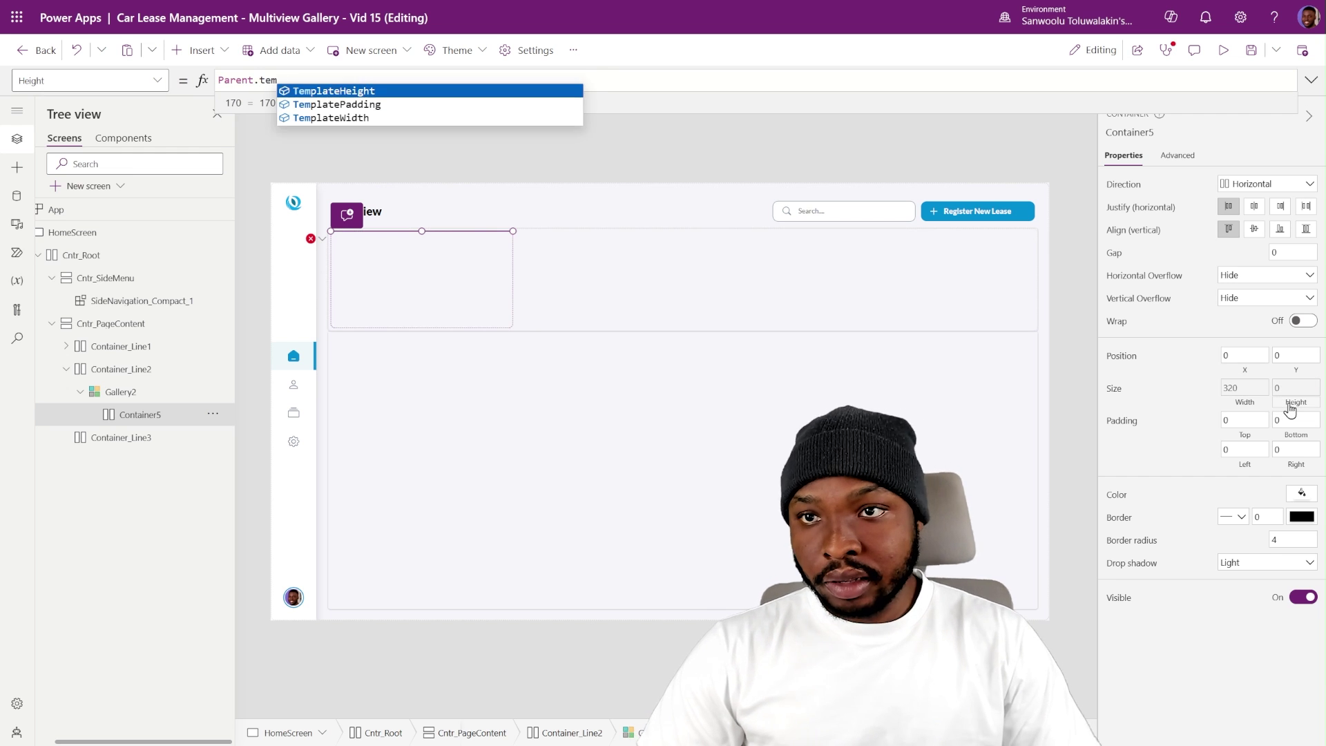
key(Tab)
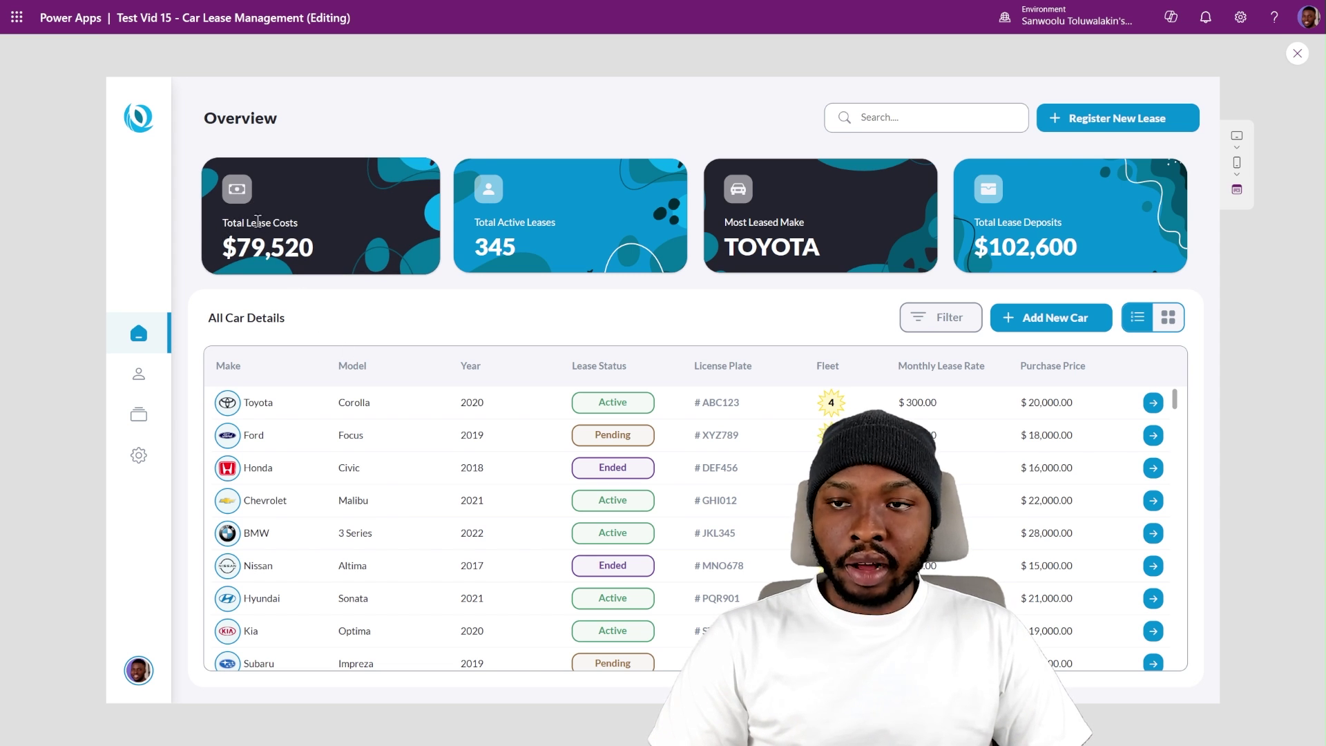
- Set Gallery2's Items to the OverviewCards_Data table with CardName, Icon and Value for Total Lease Costs, Total Active Leases, Most Leased Make and Total Lease Deposits
drag(223, 249, 324, 251)
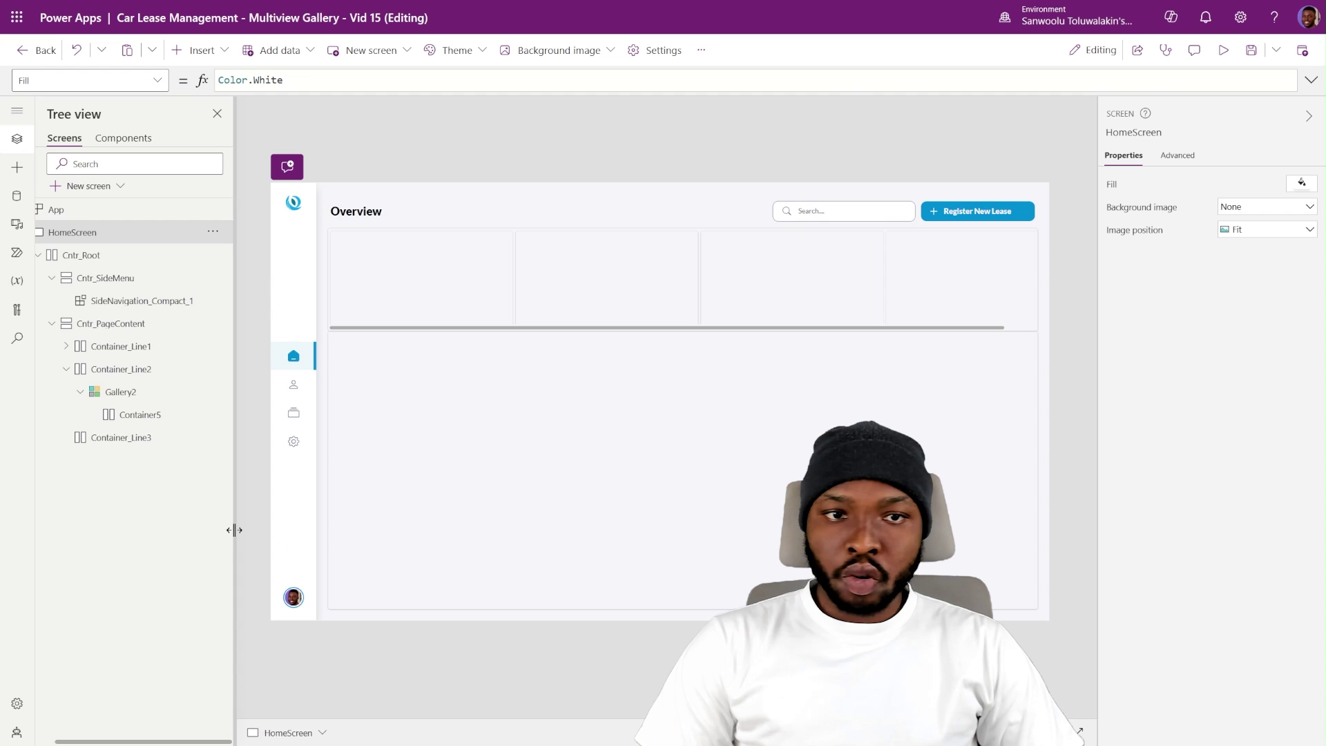
click(105, 391)
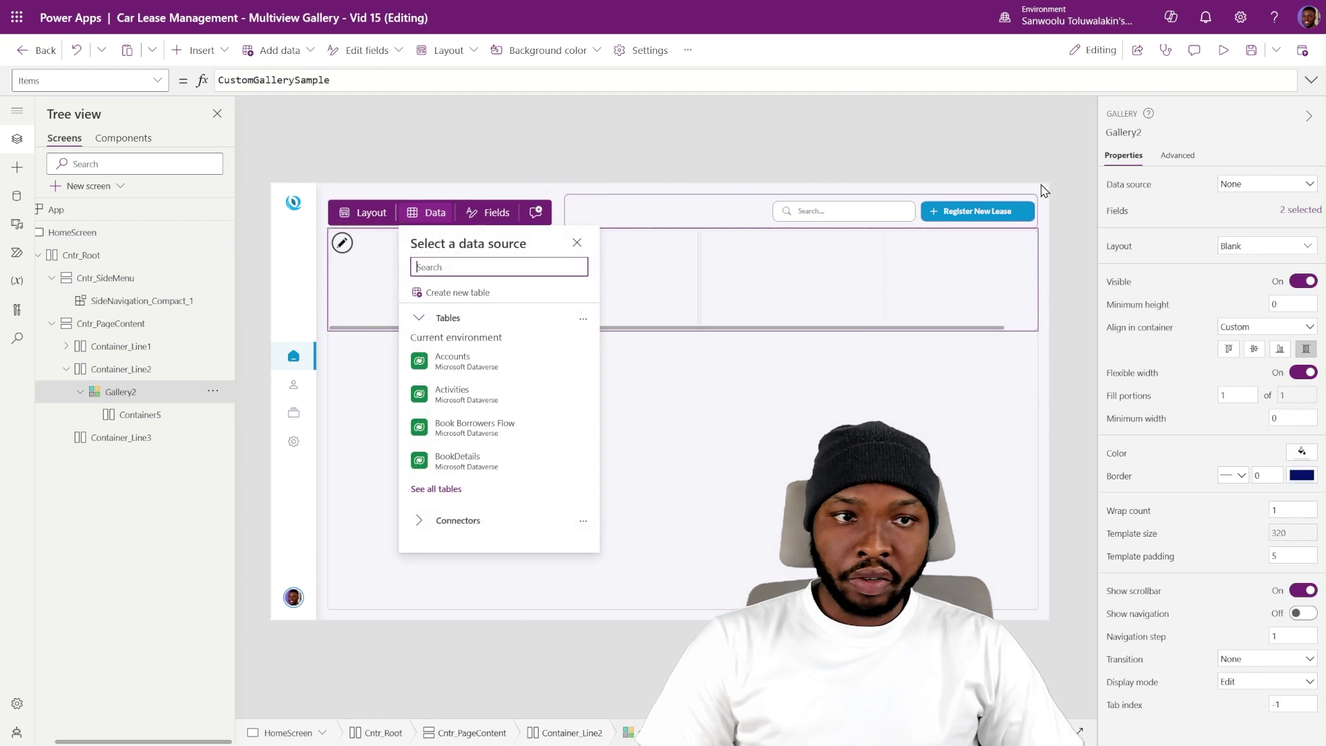
click(1126, 181)
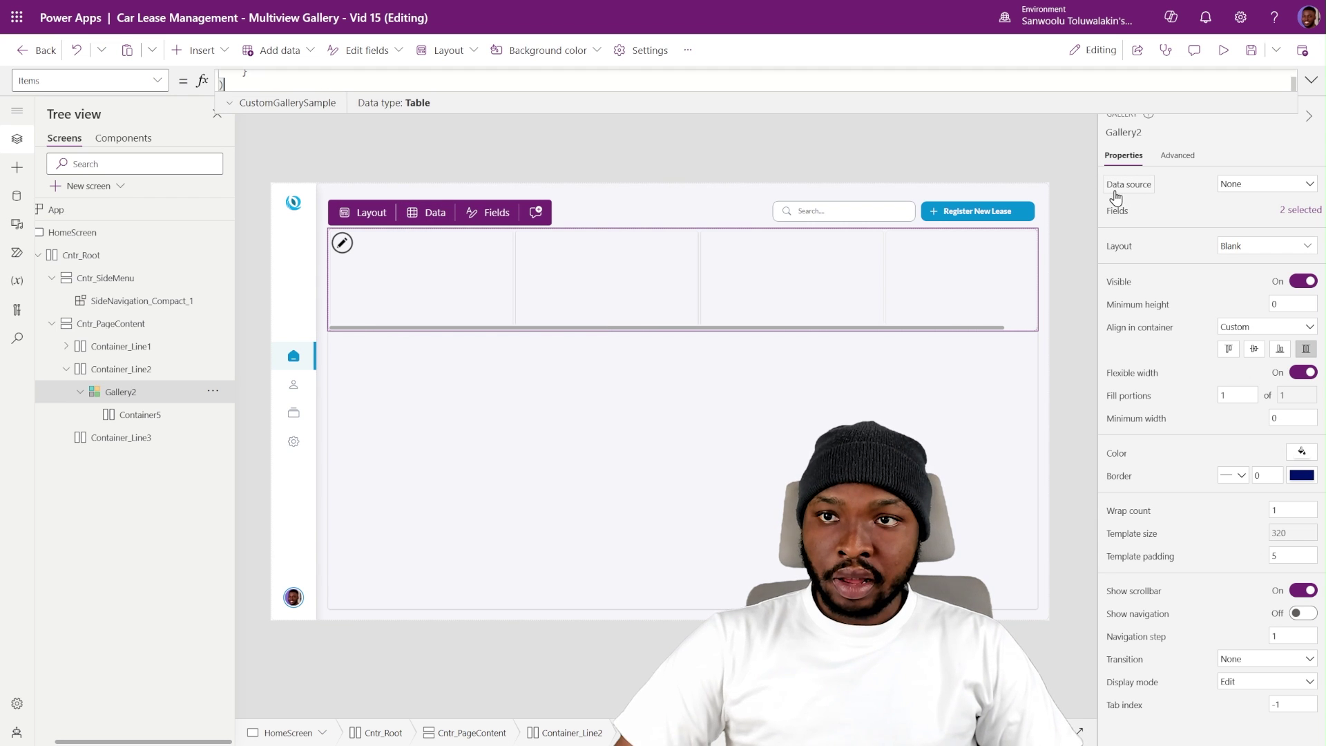
click(1311, 80)
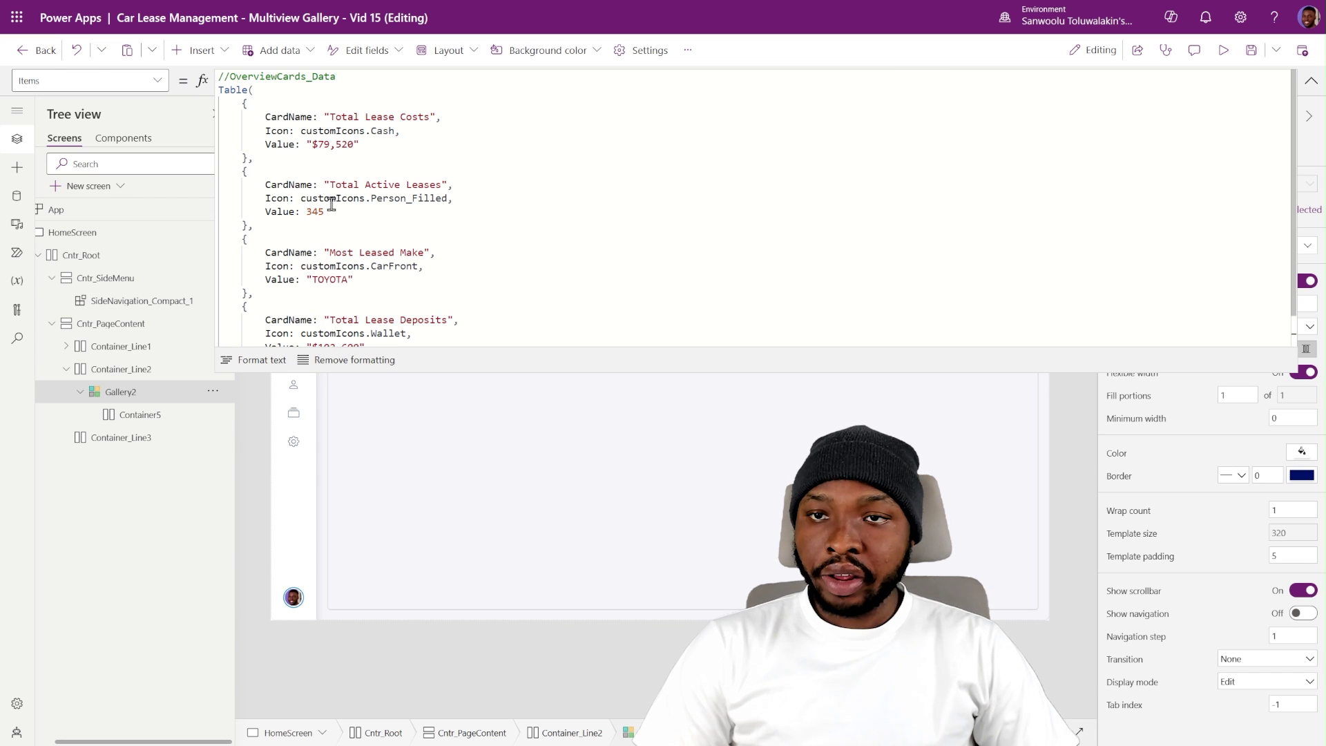
click(288, 117)
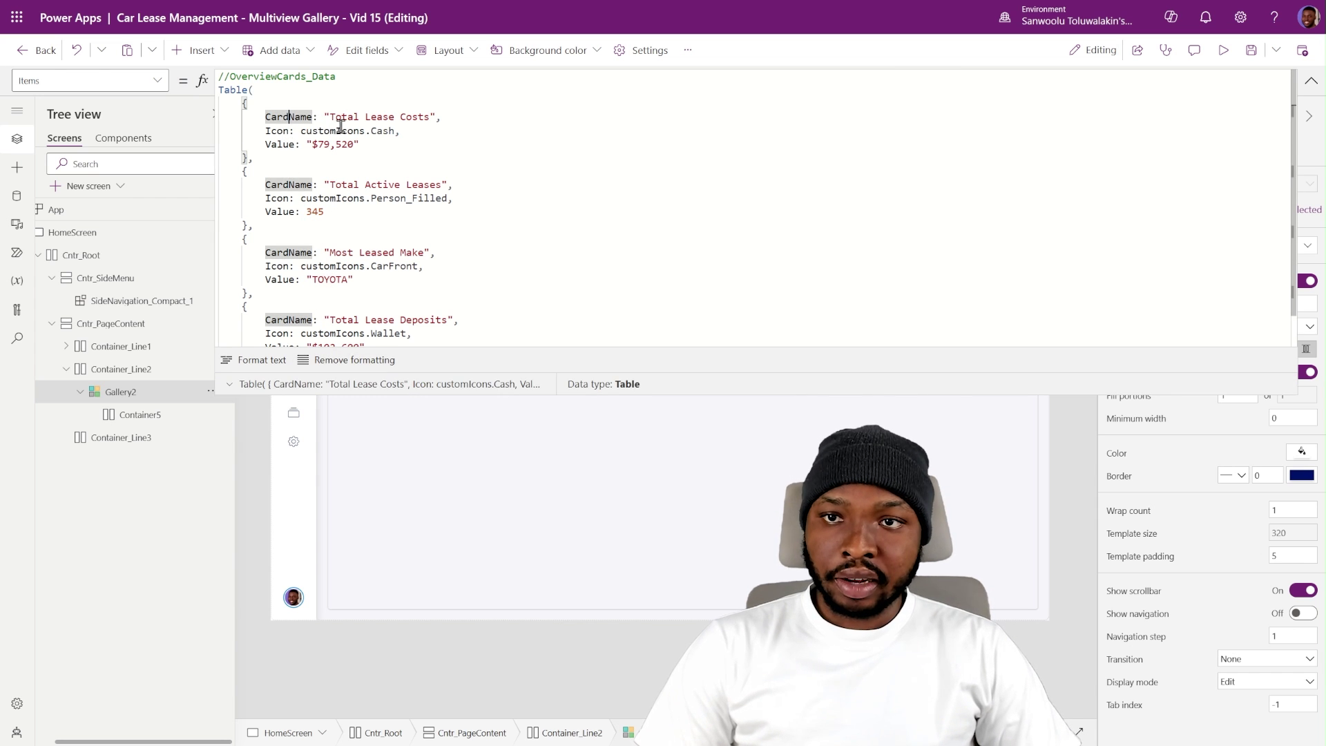
click(275, 130)
drag(267, 143, 308, 149)
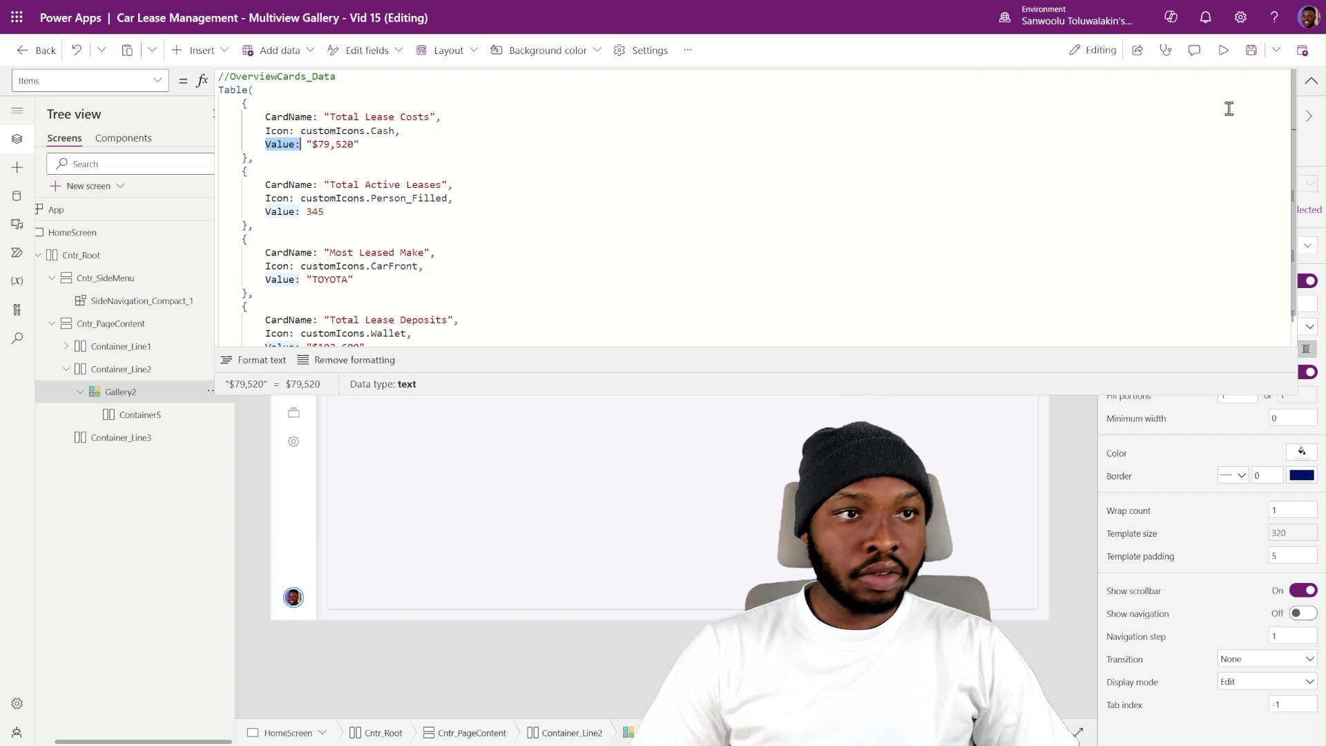
click(1310, 82)
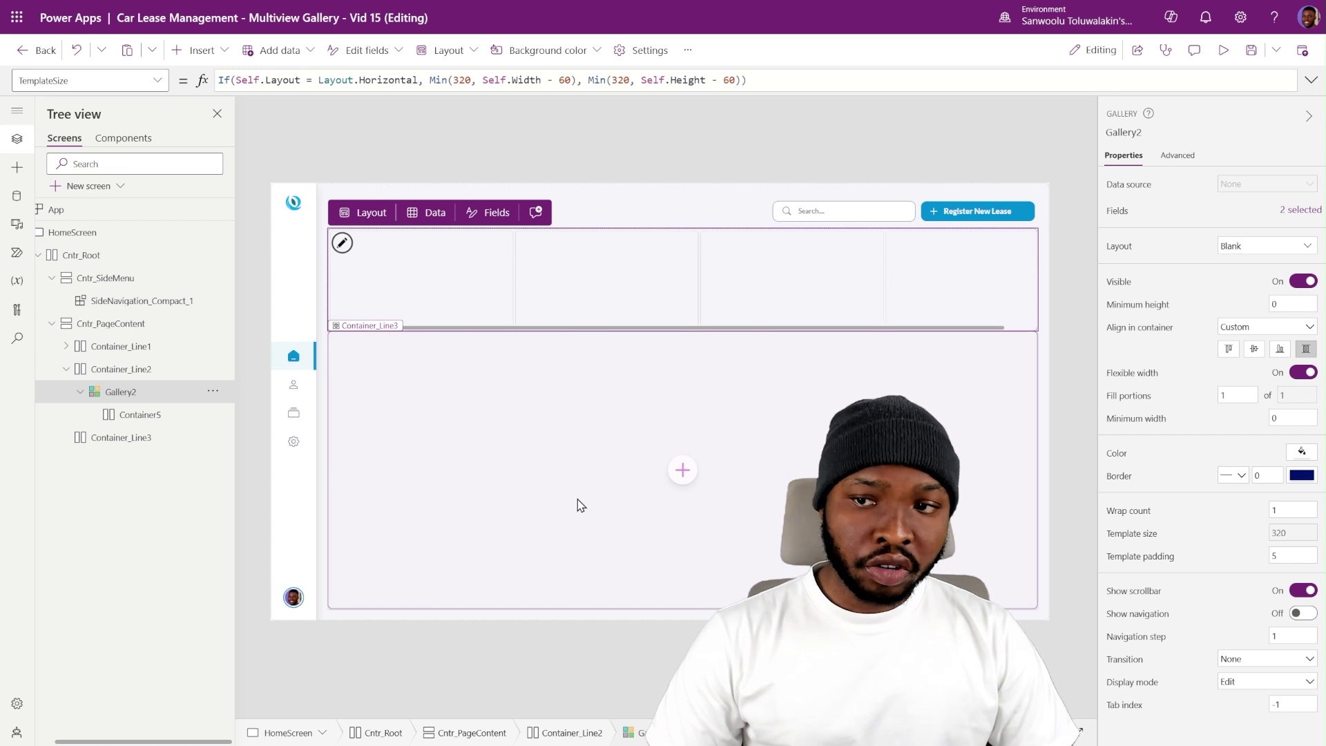
- Set Gallery2's template padding to 0 and its template size to Self.Width / Self.AllItemsCount
click(1289, 556)
text(0)
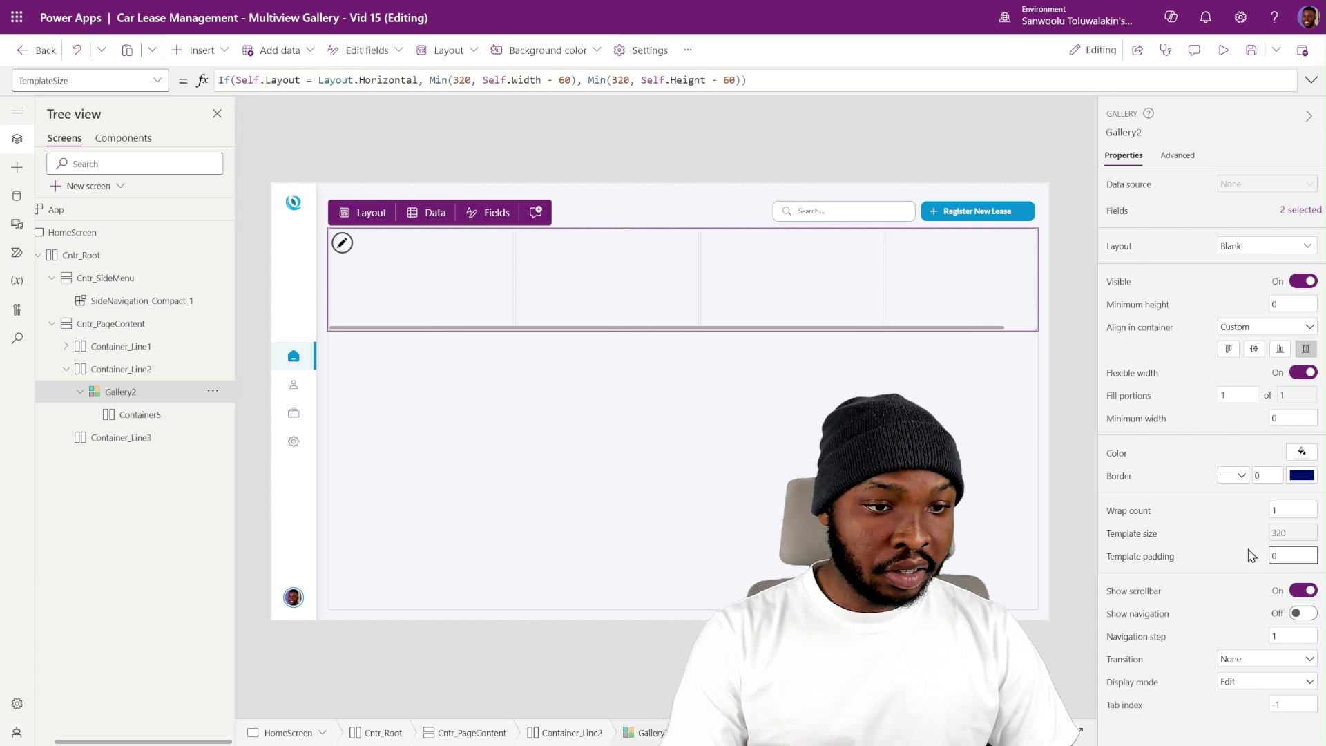
click(1140, 538)
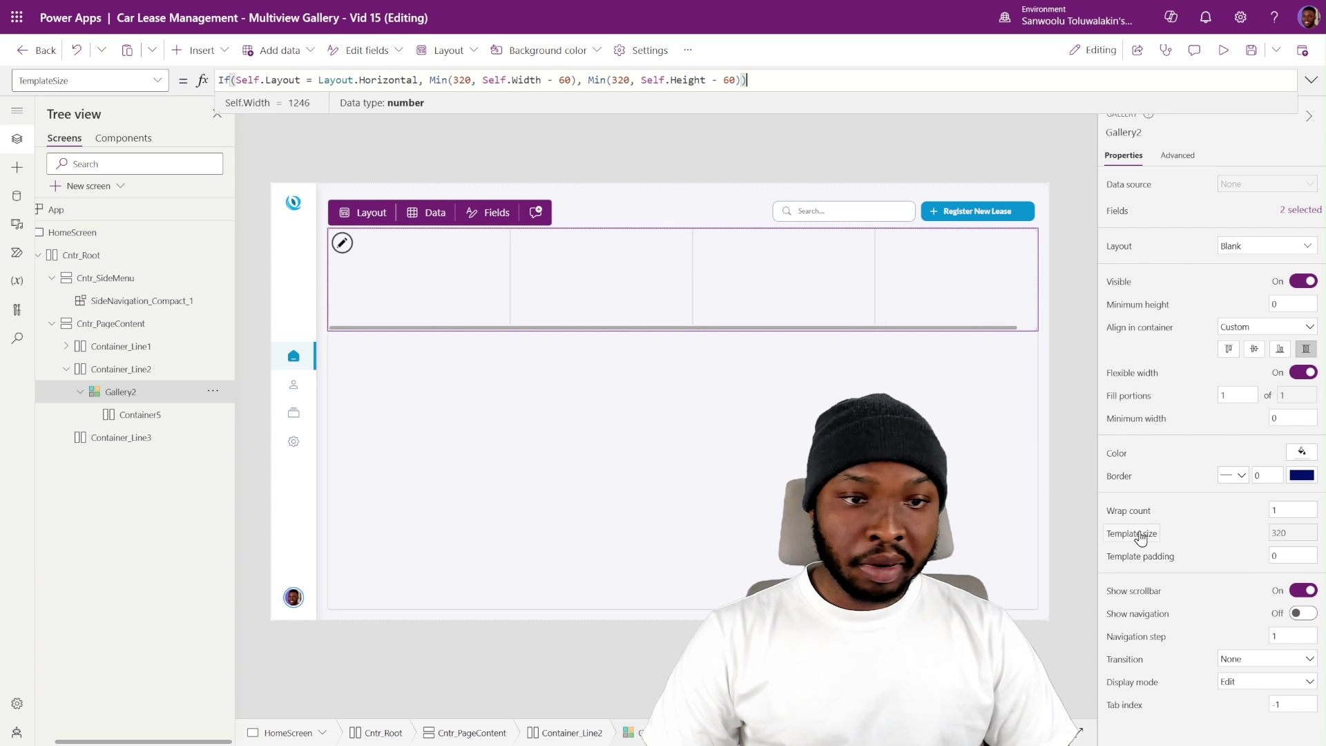
text(Self.Width / Self.AllItemsCount)
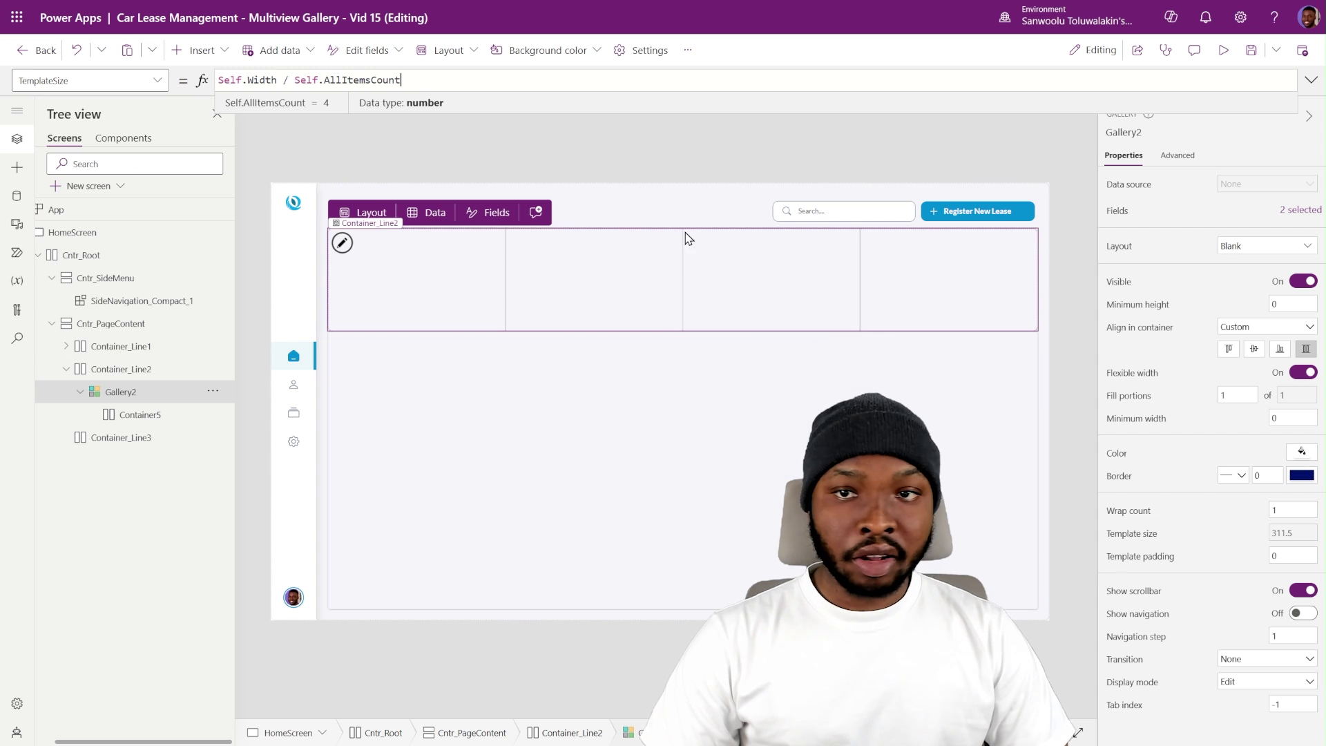
click(1068, 263)
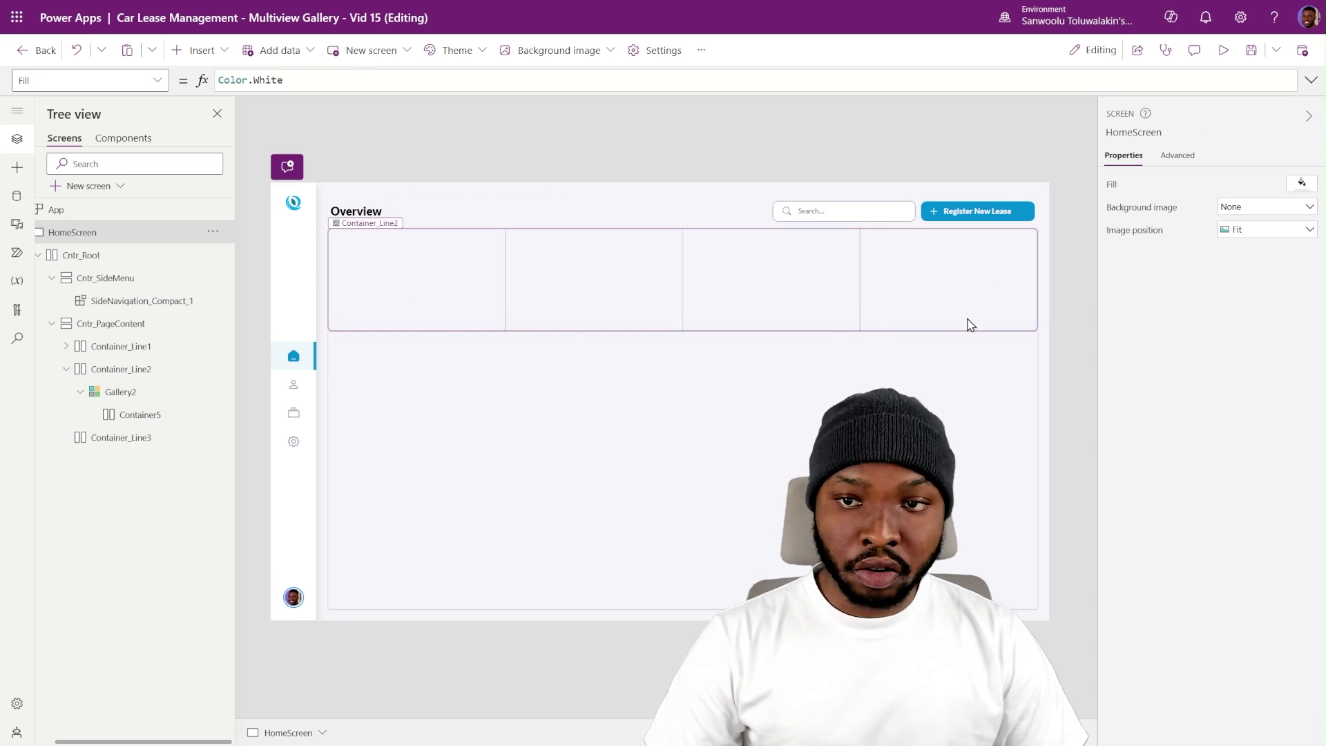
- Set the template padding of Gallery2 to 20
click(148, 400)
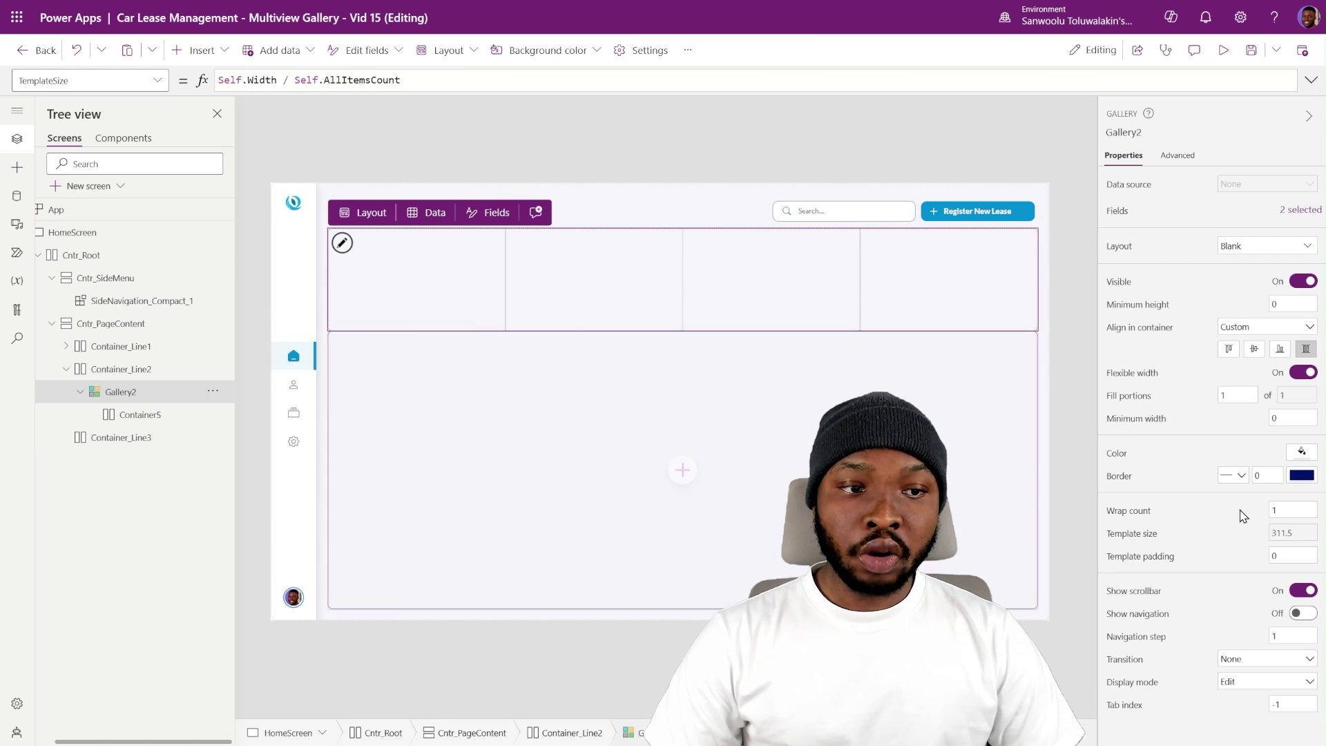
click(1288, 556)
text(20)
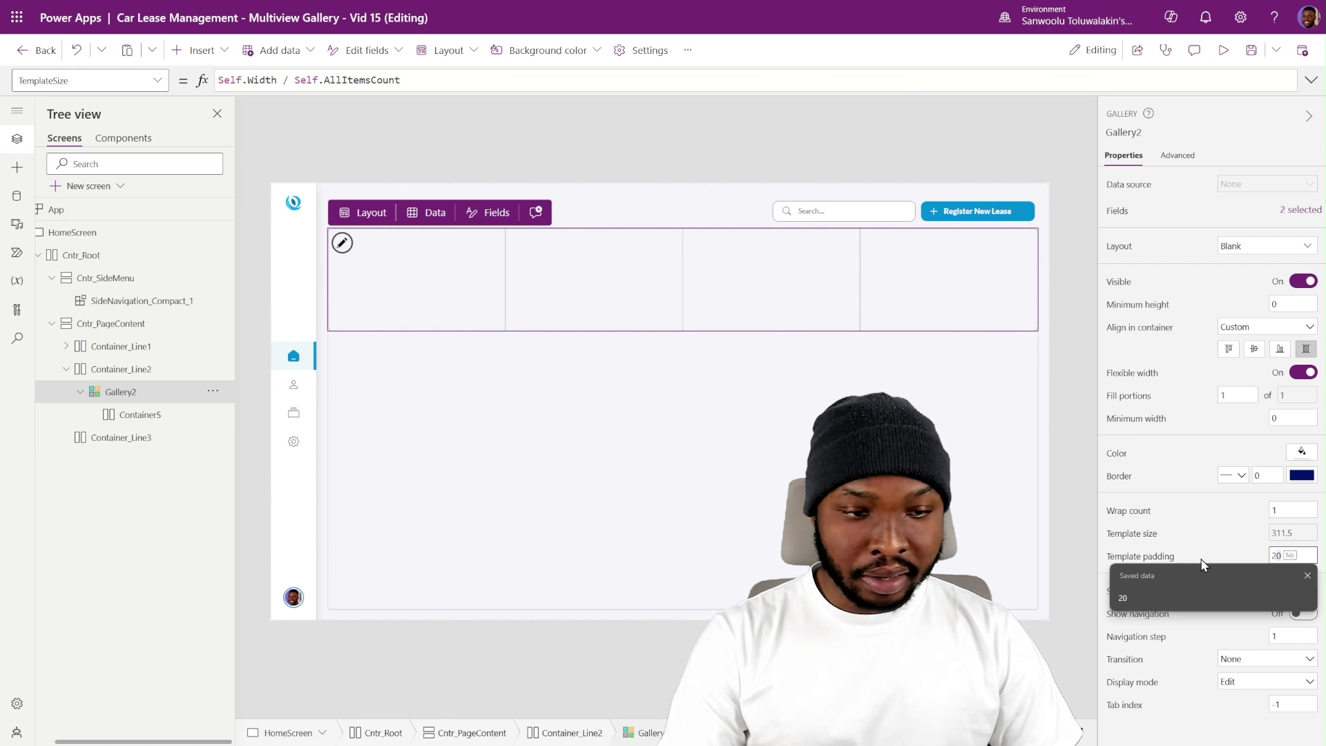
key(Return)
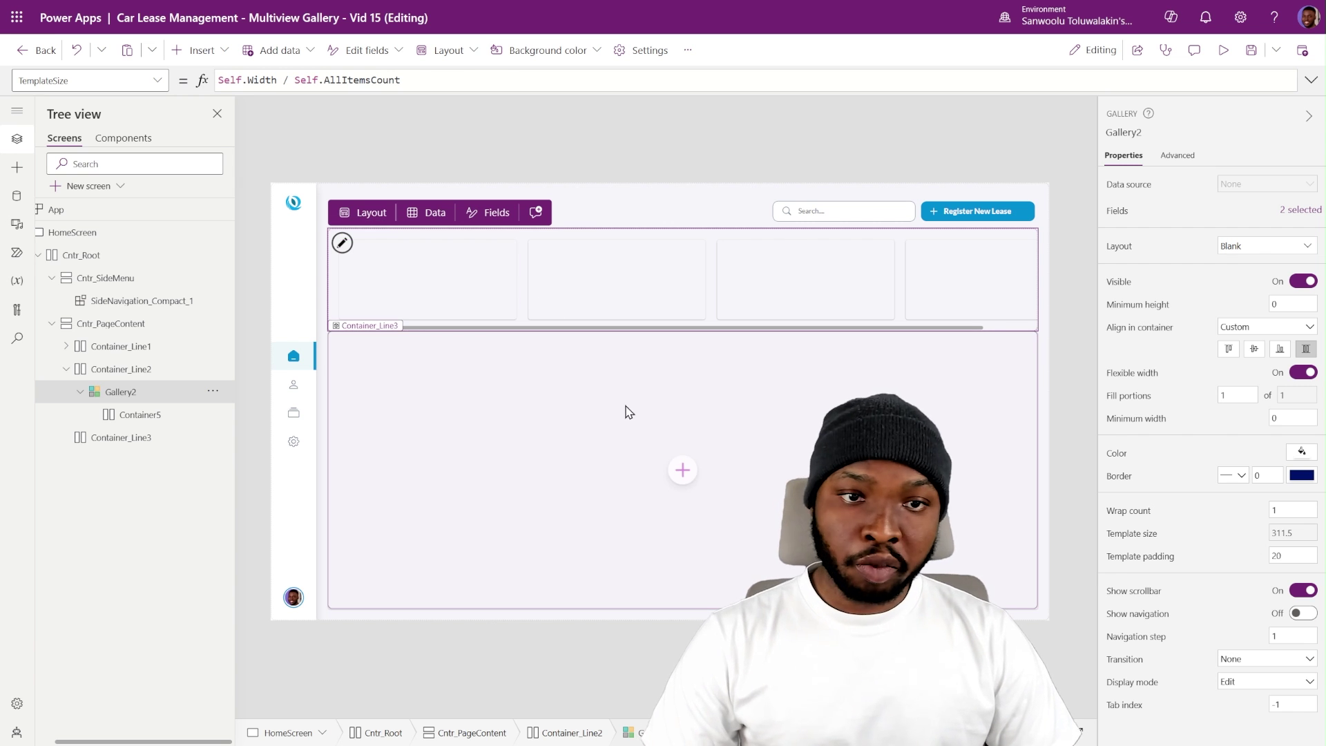
click(1282, 547)
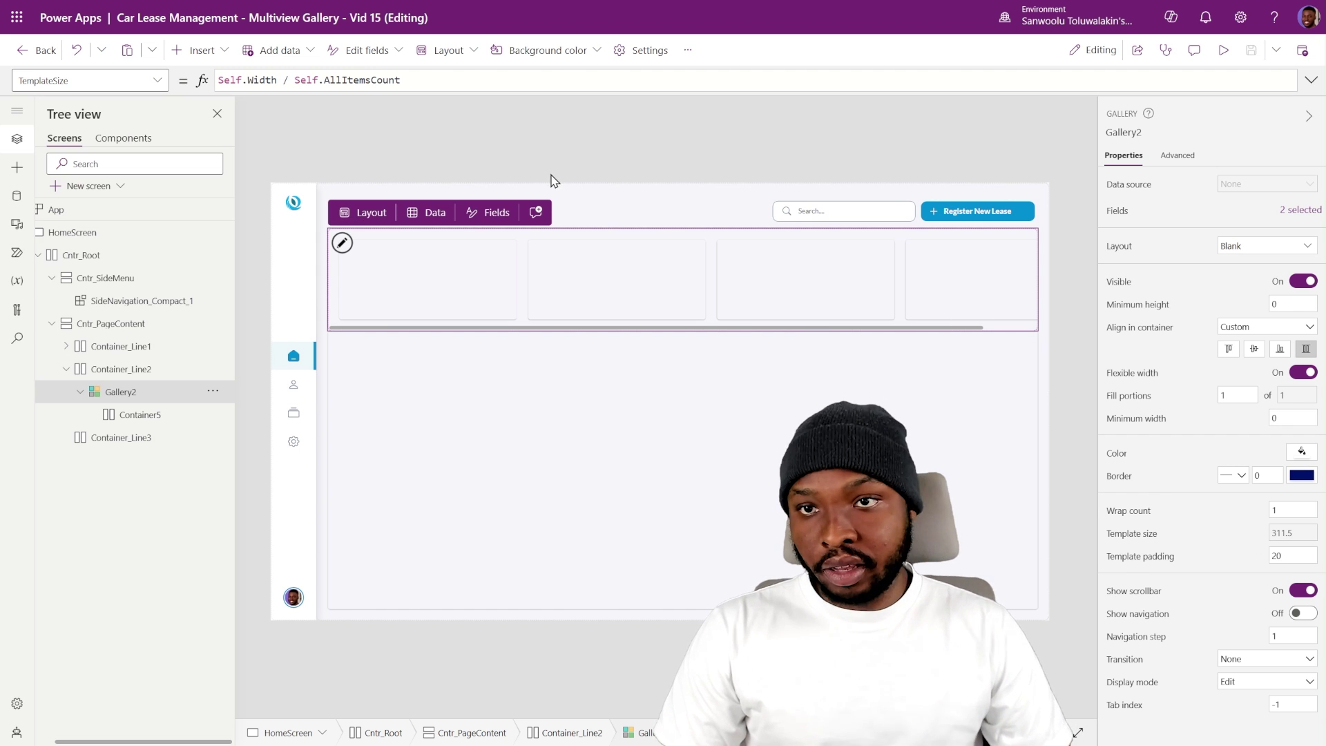
- Change Gallery2's template size formula to (Self.Width - (Self.TemplatePadding * (Self.AllItemsCount+1)))/Self.AllItemsCount
double_click(418, 80)
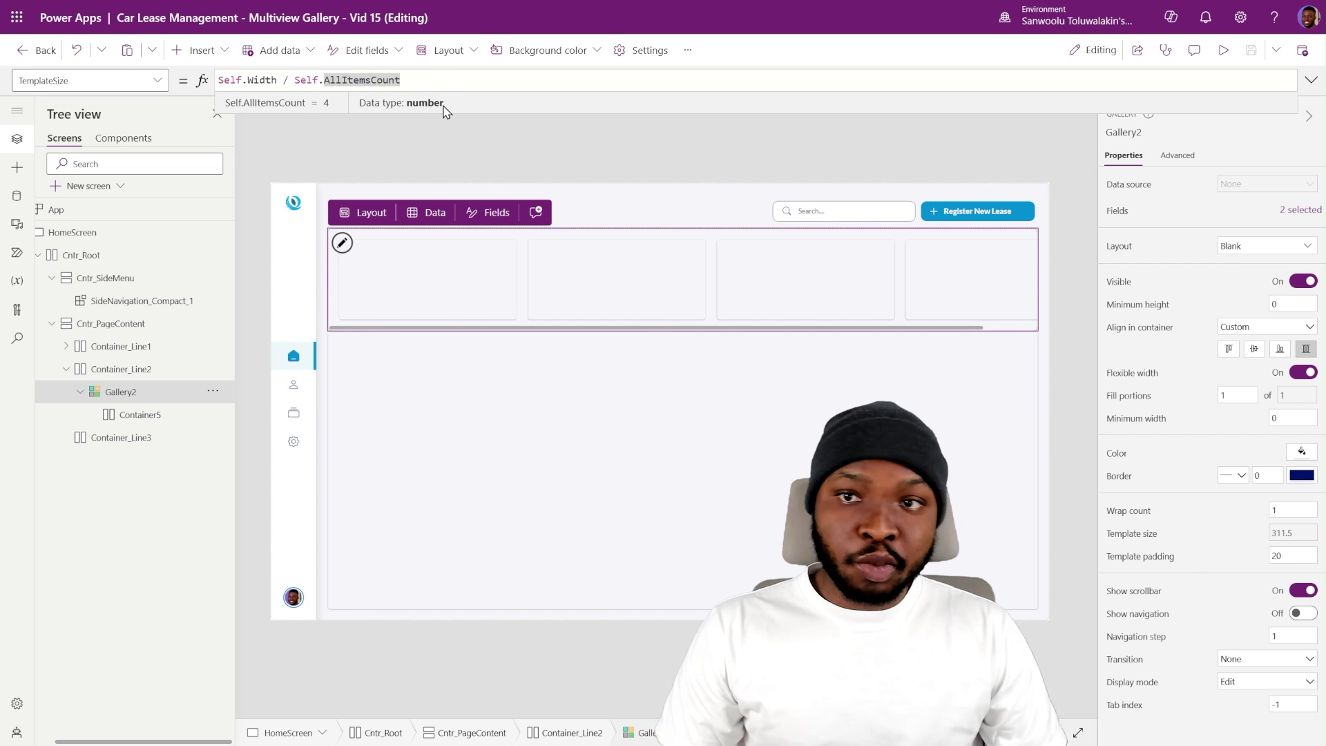
key(ctrl+a)
text((Self.Width - (Self.TemplatePadding * (Self.AllItemsCount+1)))/Self.AllItemsCount)
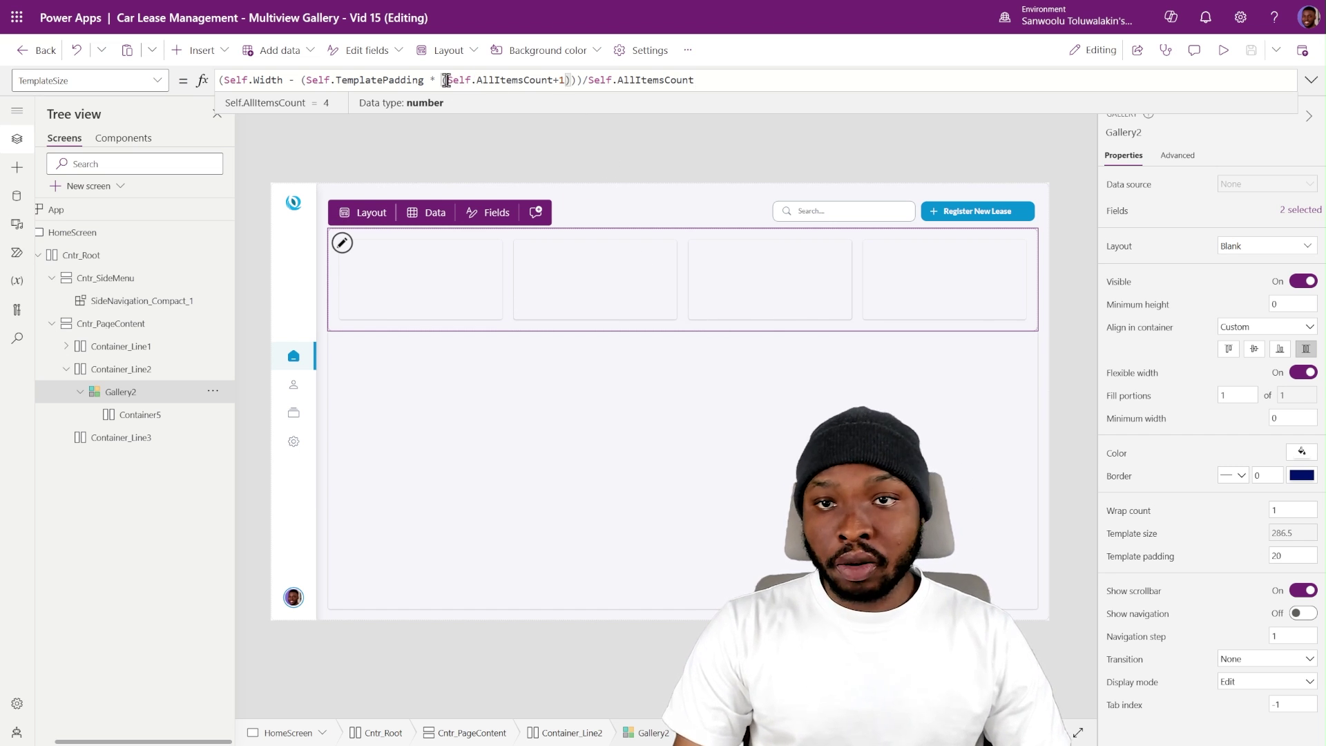
- Examine the item count, template padding and width terms of Gallery2's template size formula
drag(446, 81, 565, 83)
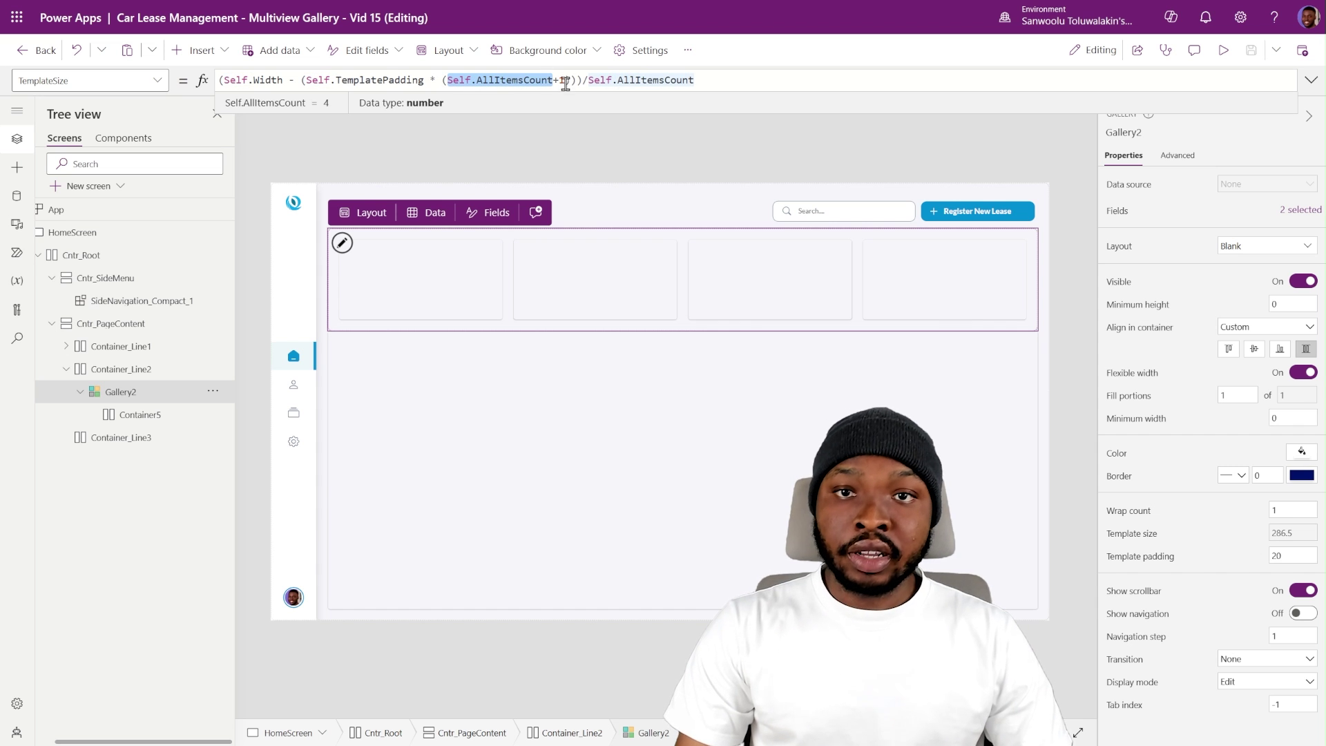
click(565, 82)
text())
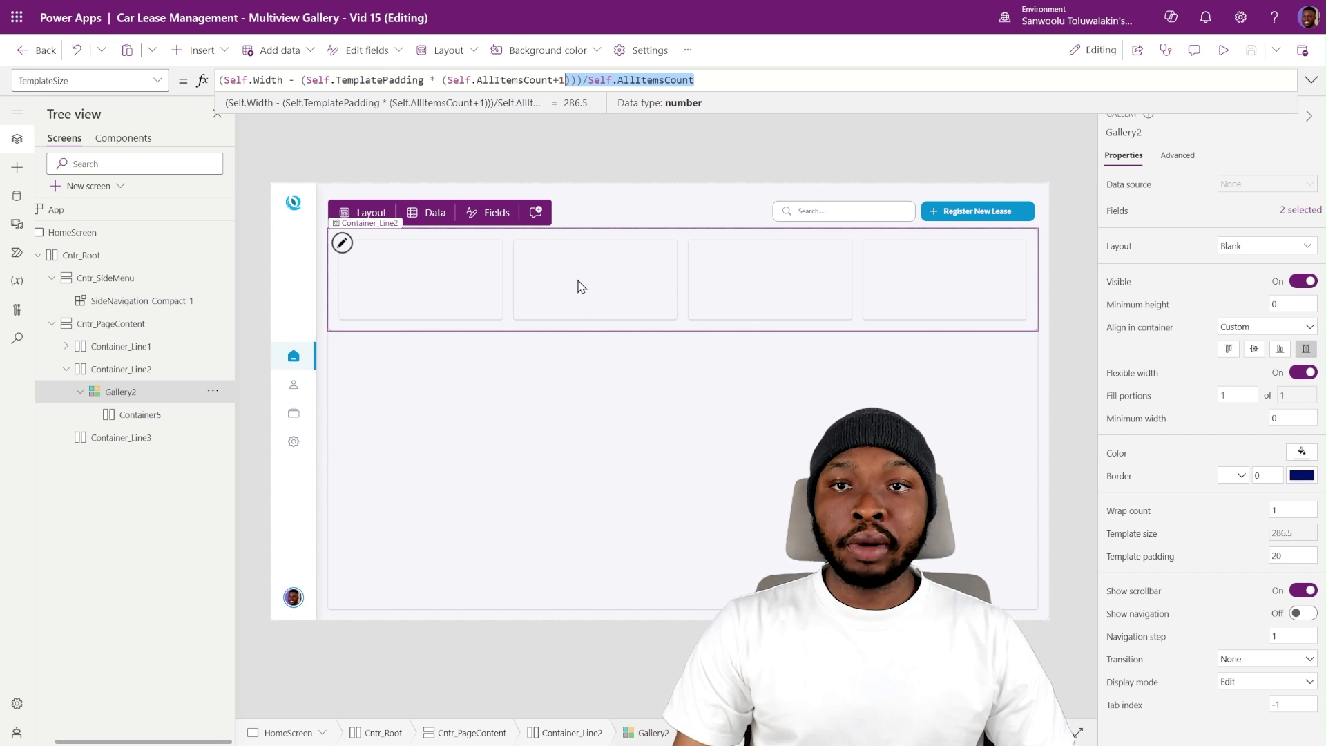
click(575, 80)
key(shift+End)
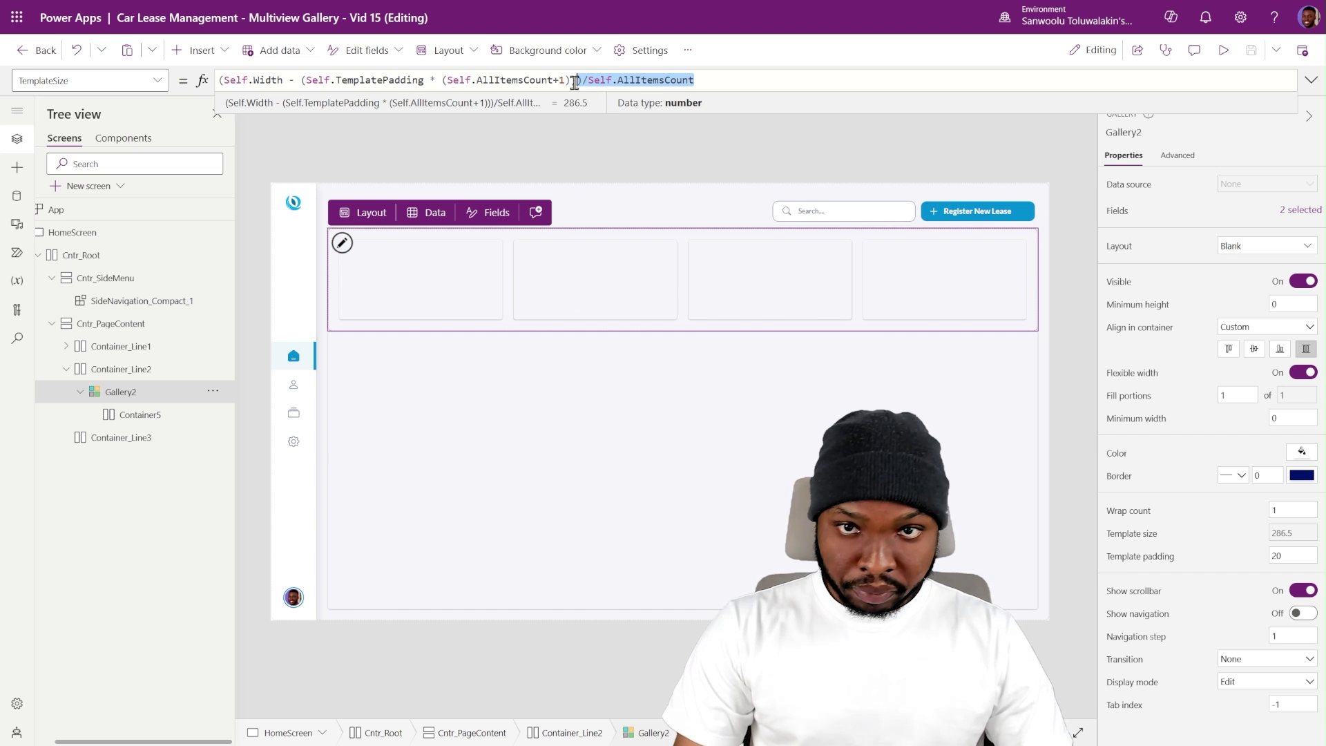
shift+click(304, 80)
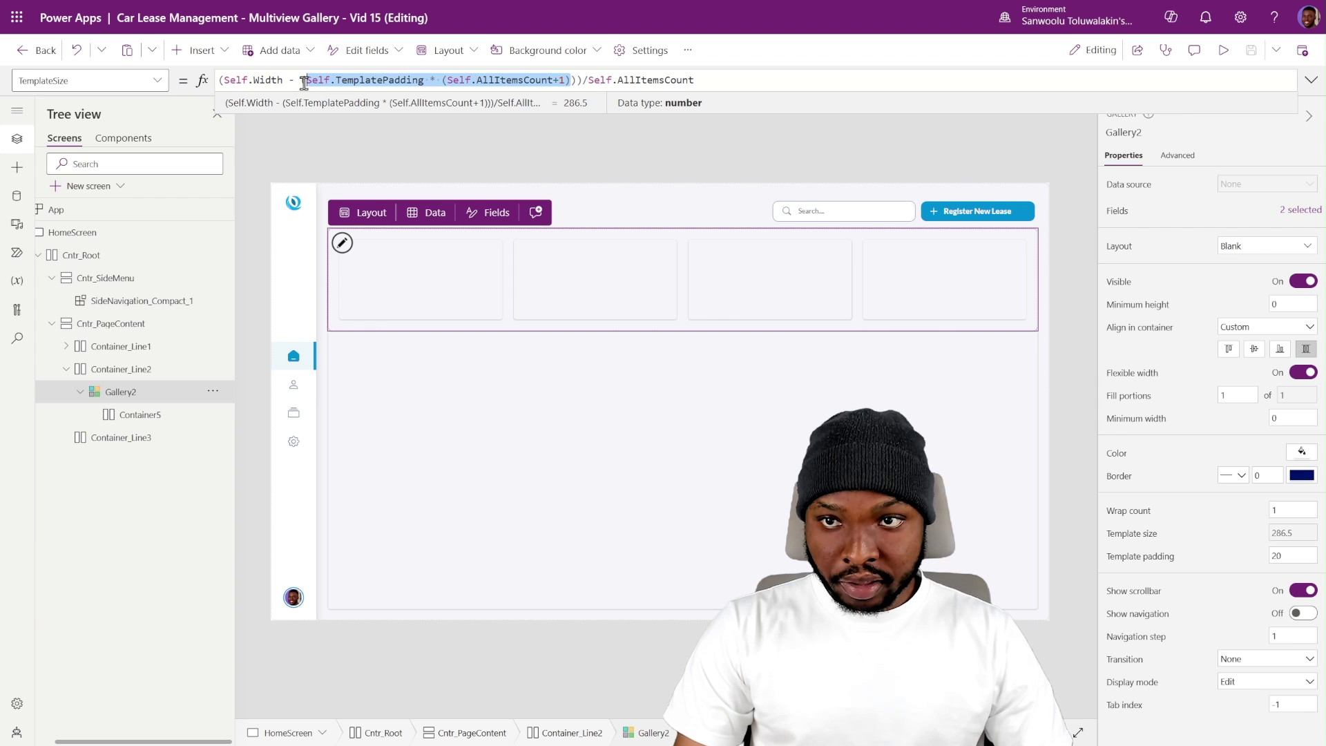
triple_click(226, 81)
click(224, 81)
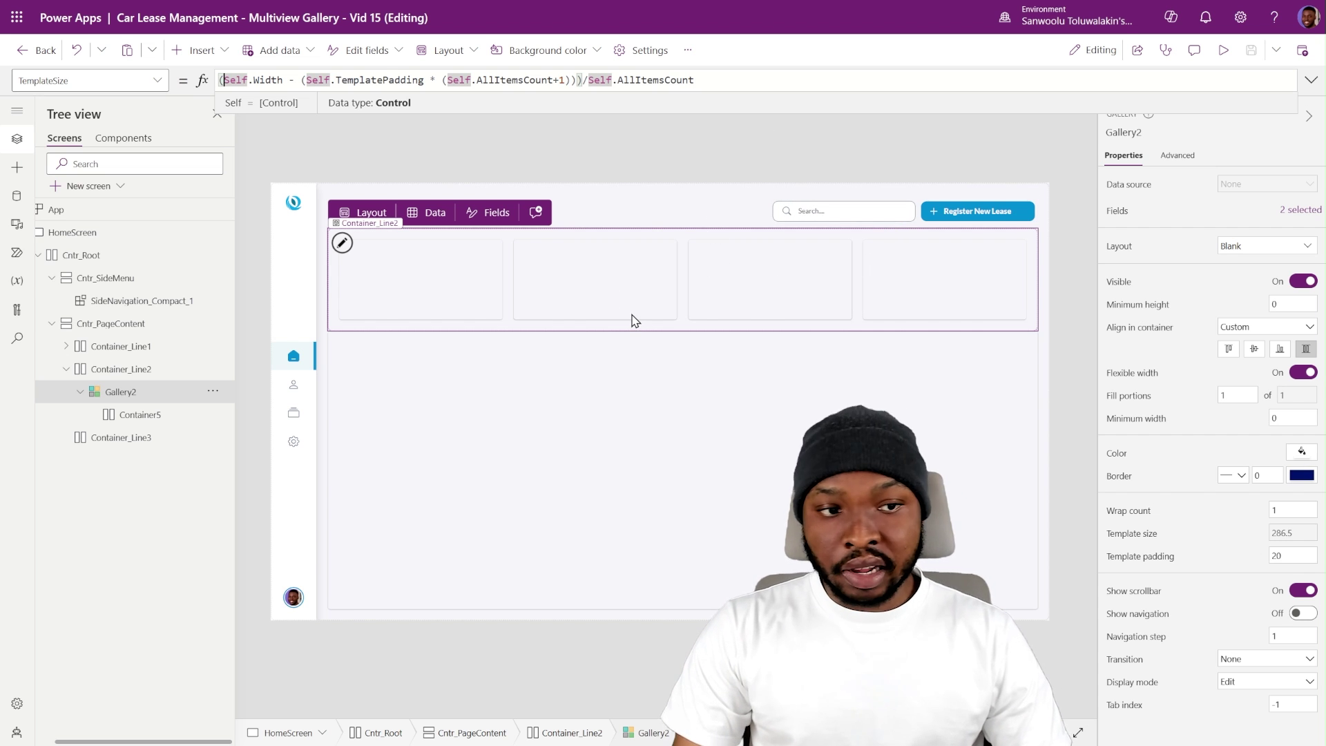
- Try template paddings of 5 and 30 on Gallery2, and return the padding to 20
click(1286, 556)
text(5)
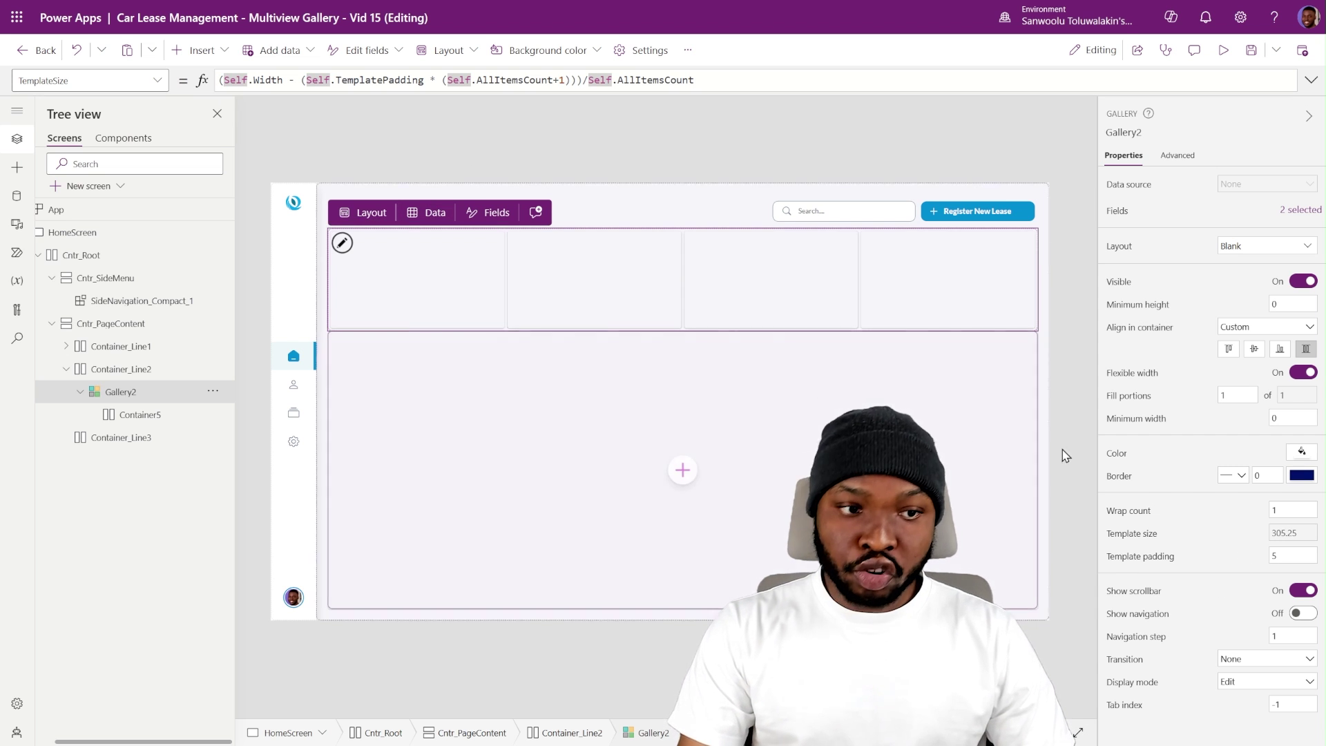
click(1290, 555)
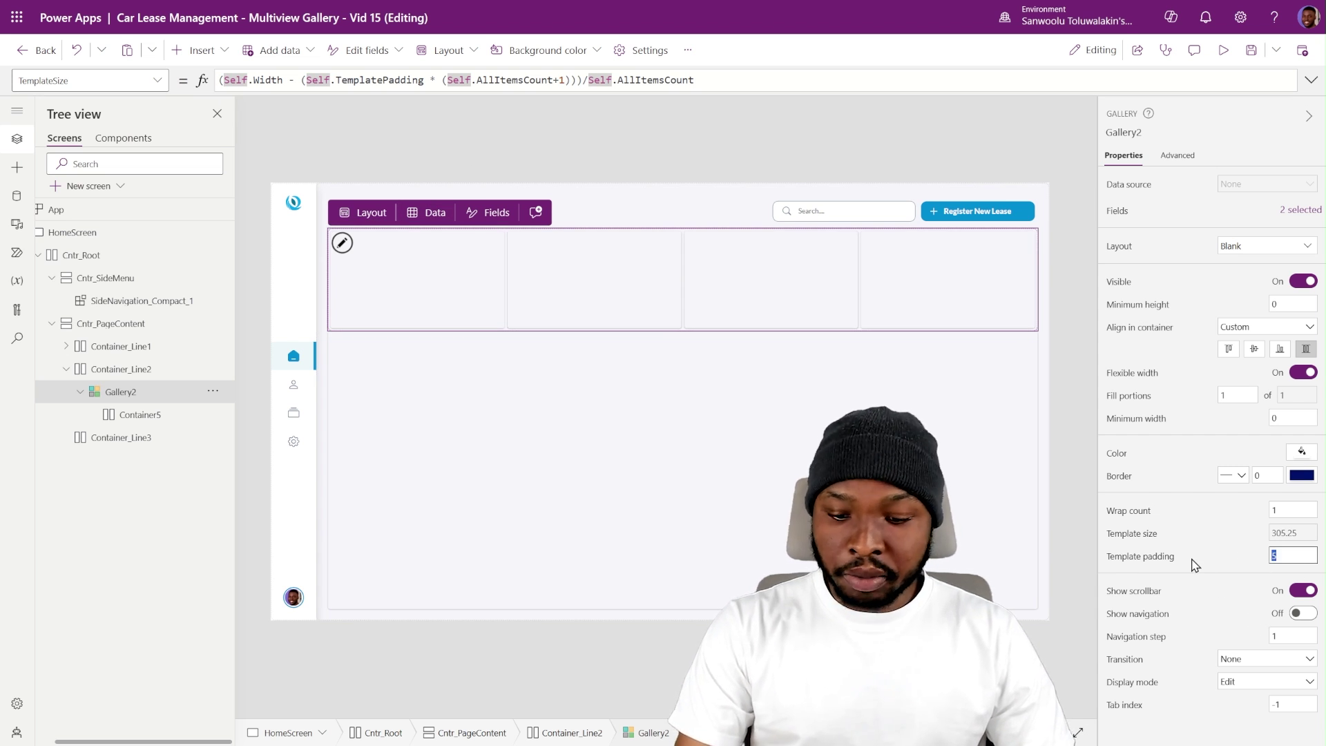
text(30)
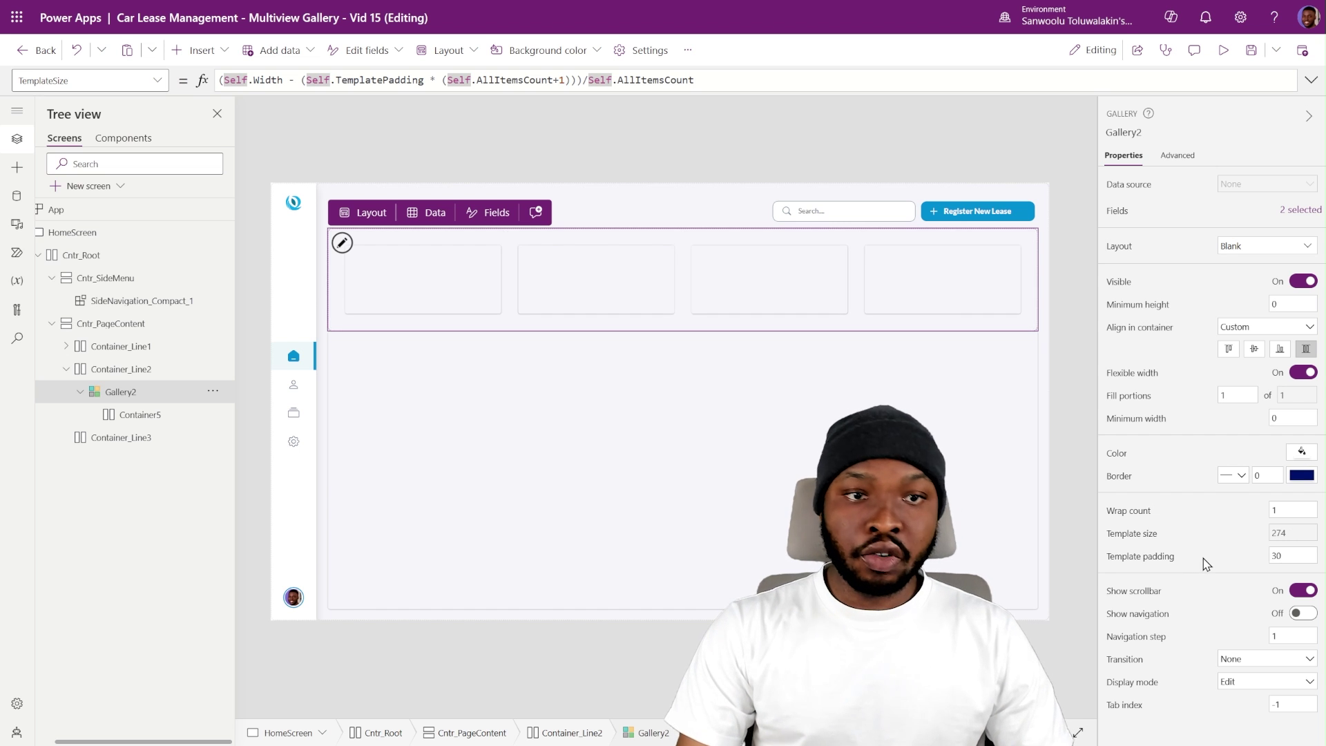
key(BackSpace)
key(BackSpace)
text(20)
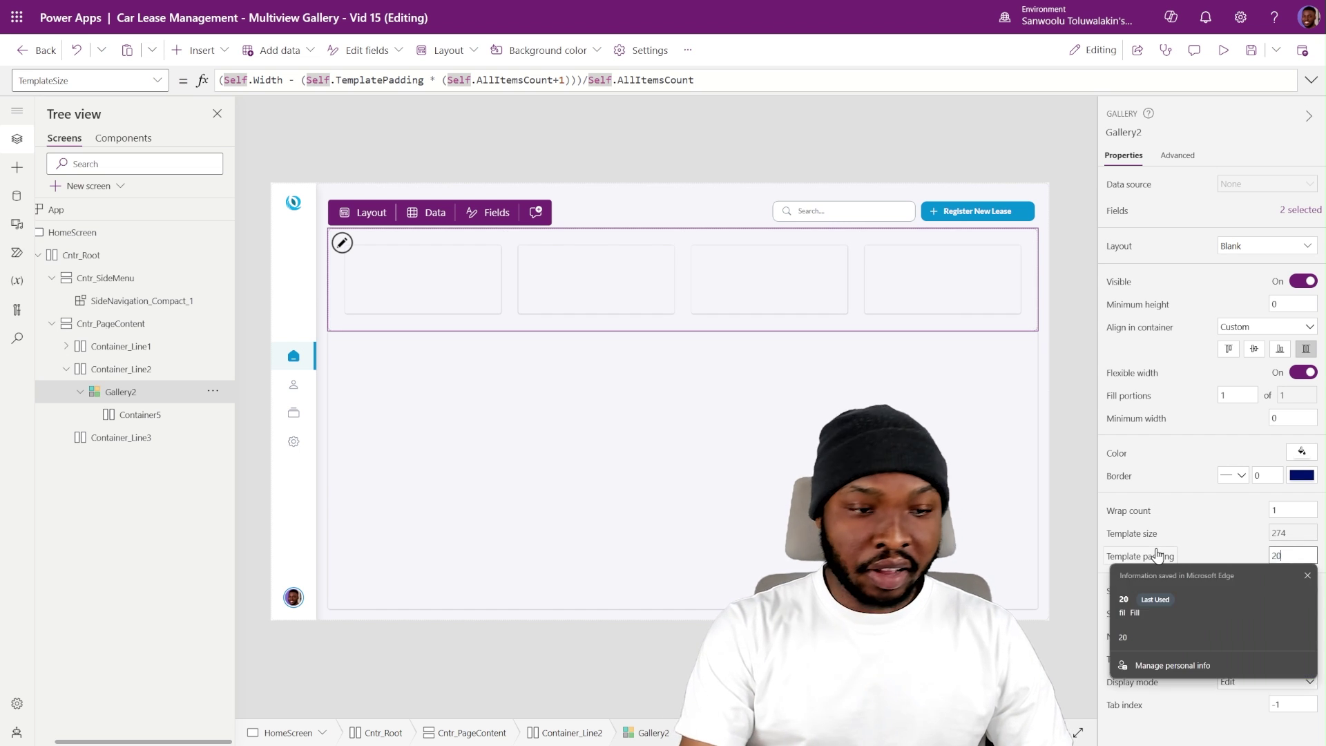
click(1219, 556)
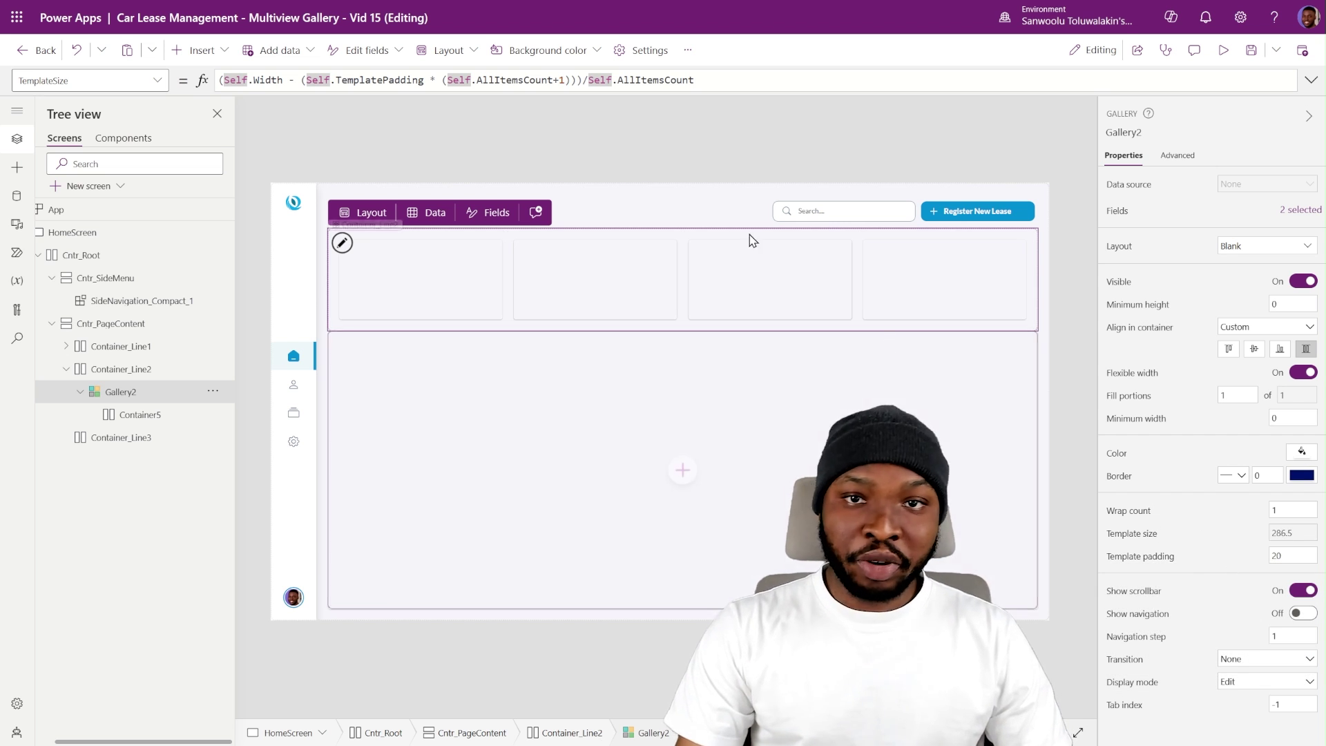
click(570, 80)
click(451, 82)
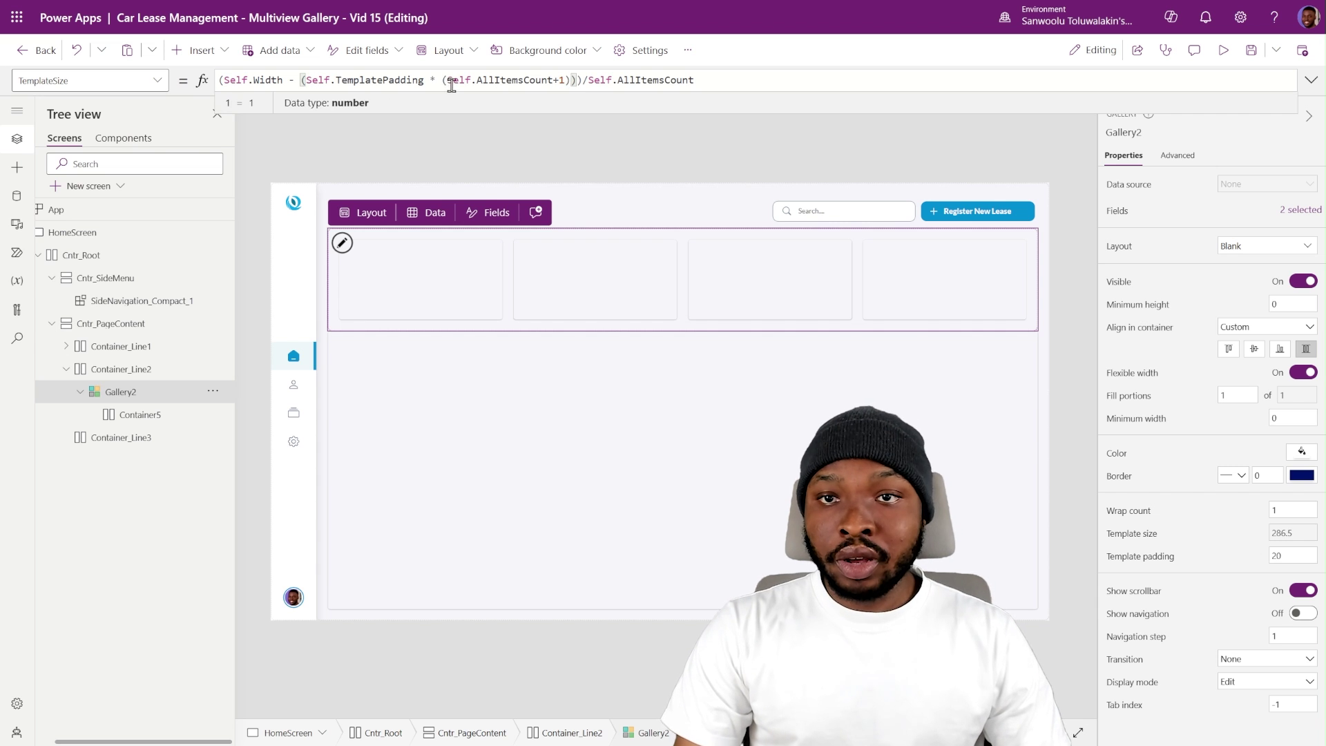
click(572, 81)
text())
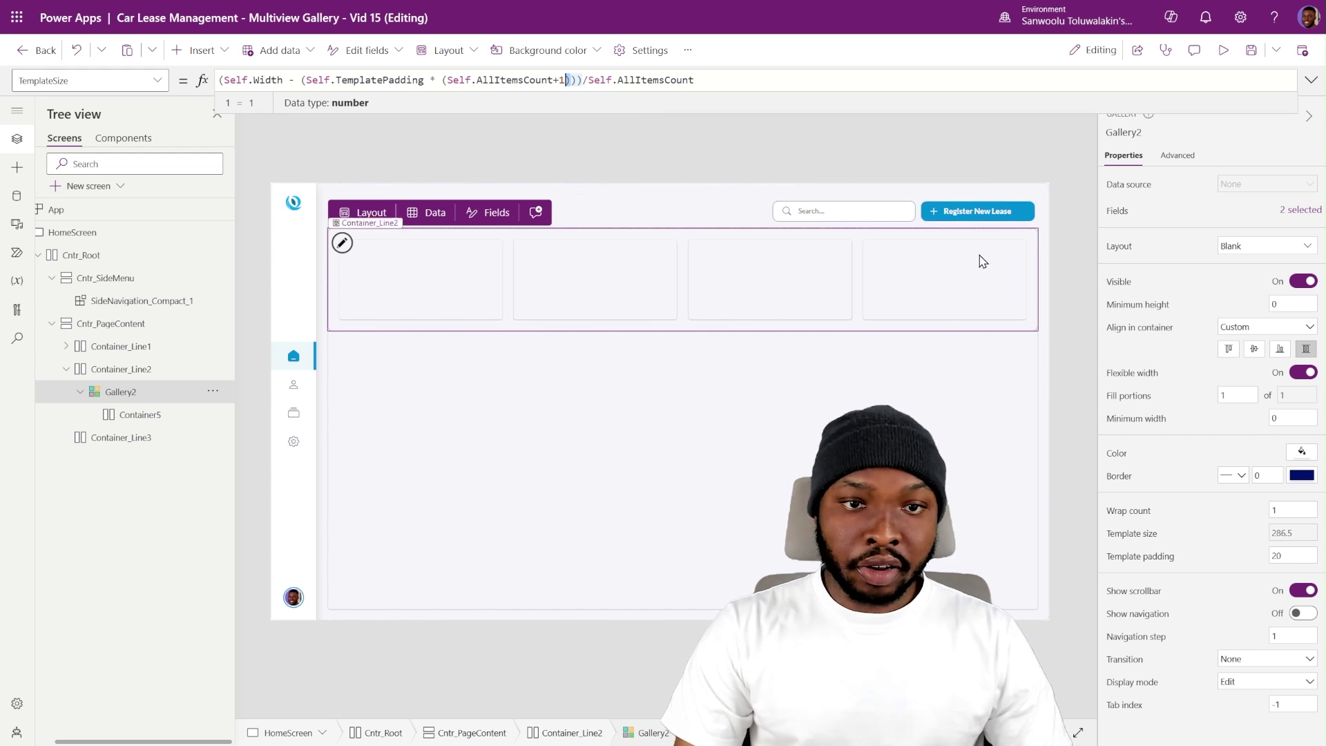
- Set the border radius of Container5 in Gallery2 to 20
click(325, 423)
click(134, 415)
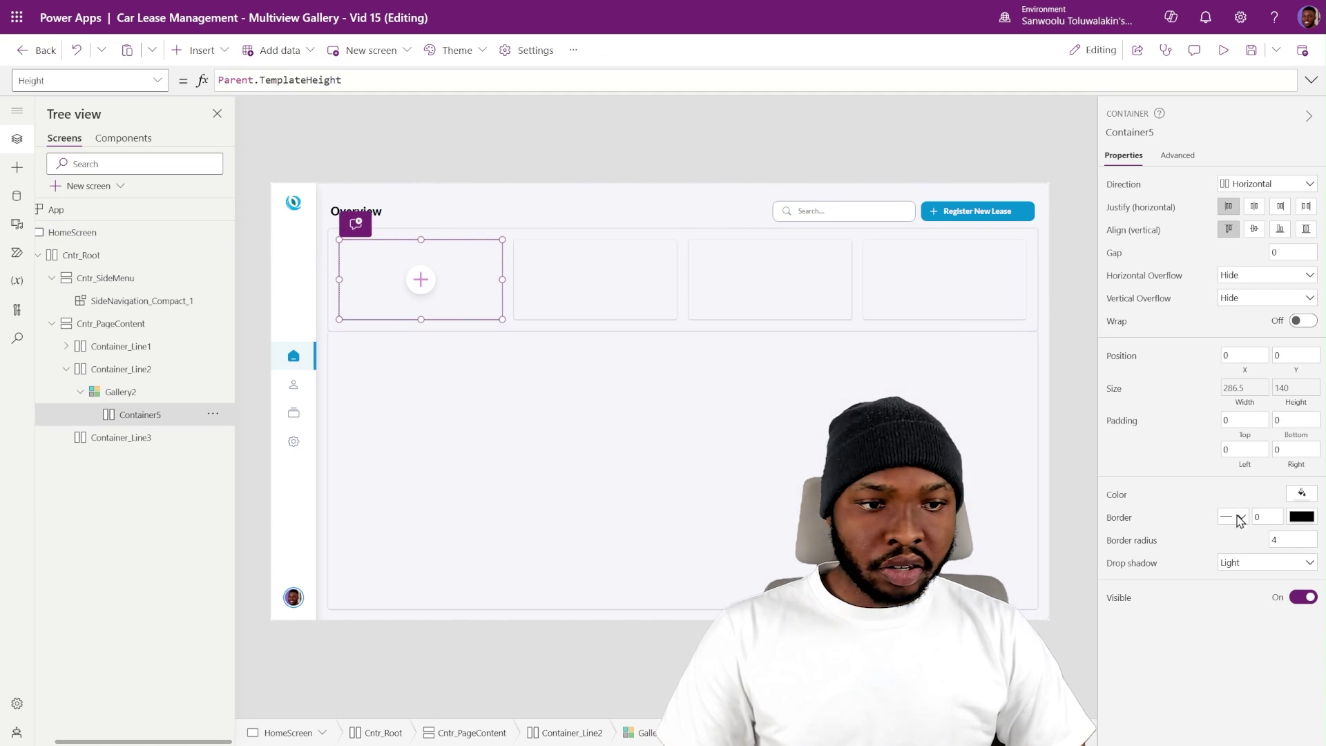
click(1285, 538)
key(BackSpace)
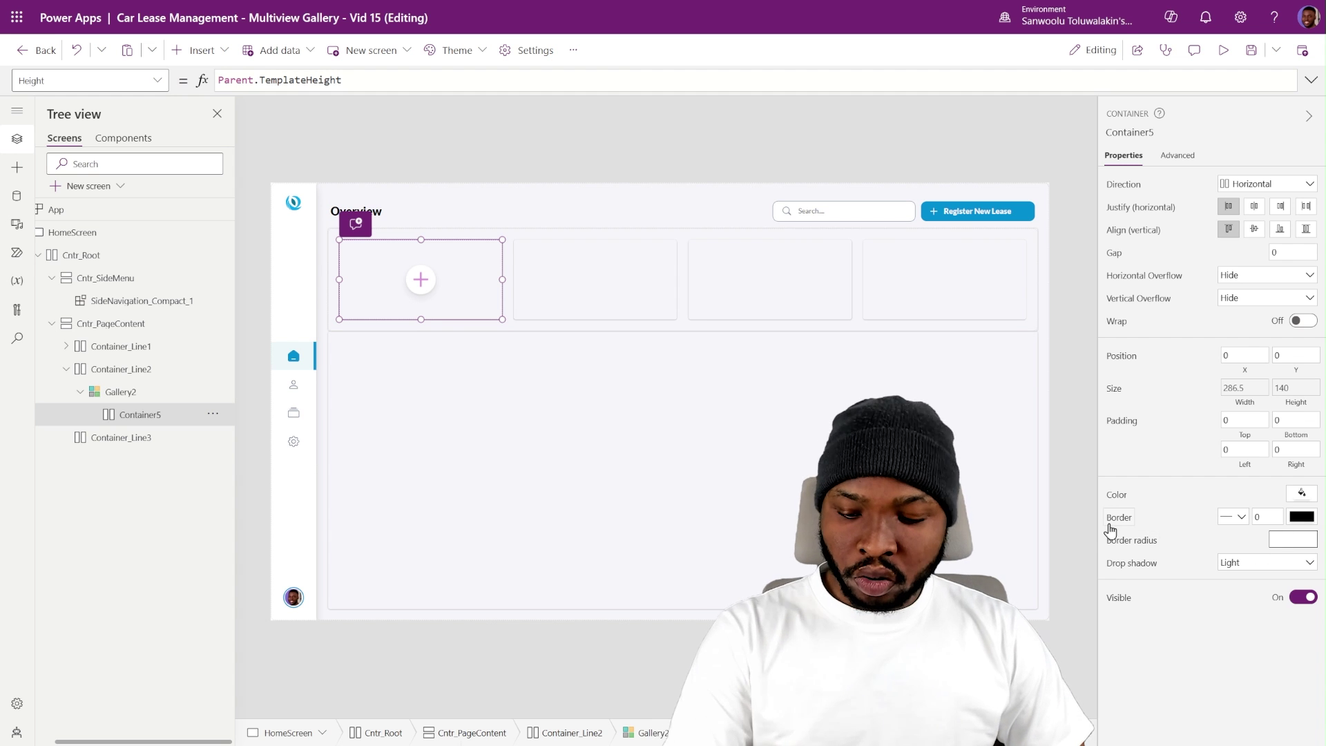
text(209)
key(BackSpace)
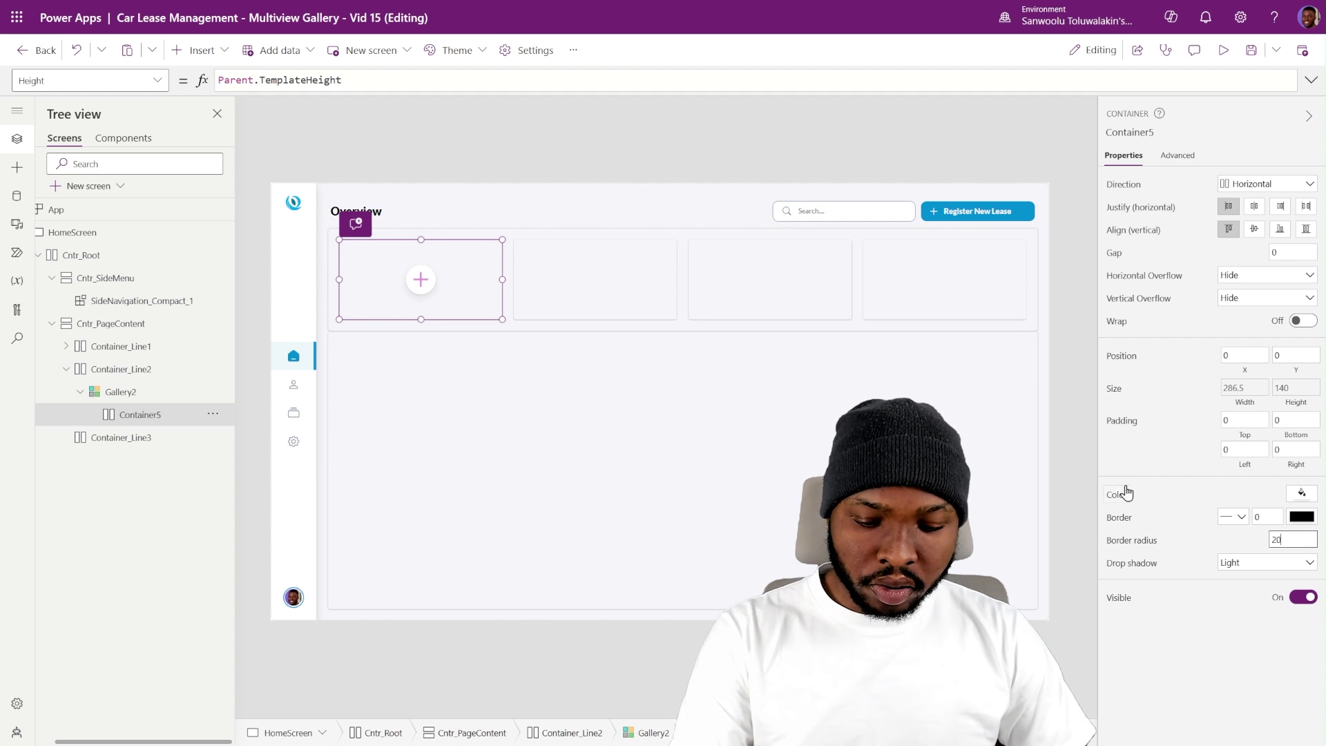
click(1064, 456)
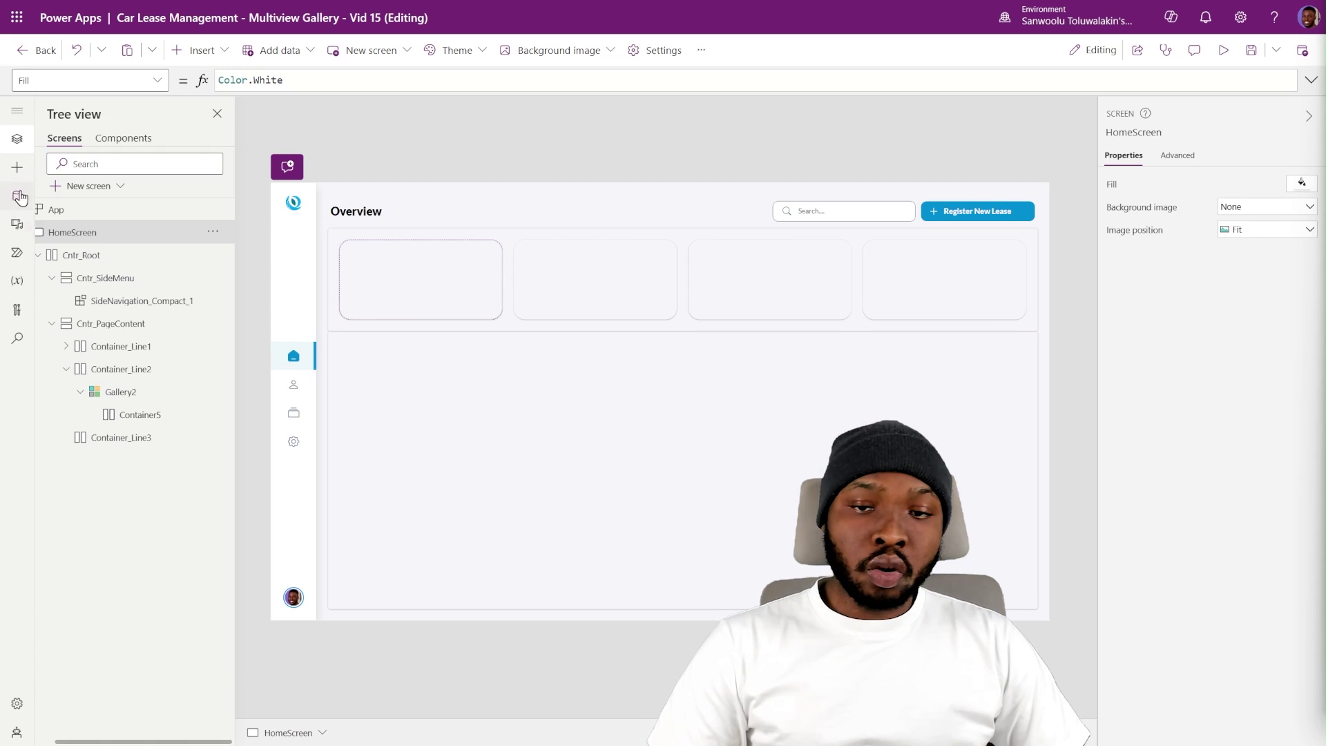
- Replace Gallery2's Items formula with the OverviewCards_Data table that also gives each card a BG_Image such as 'BG 1' and a BG_Color such as CustomTheme.PrimaryTextColor
click(17, 224)
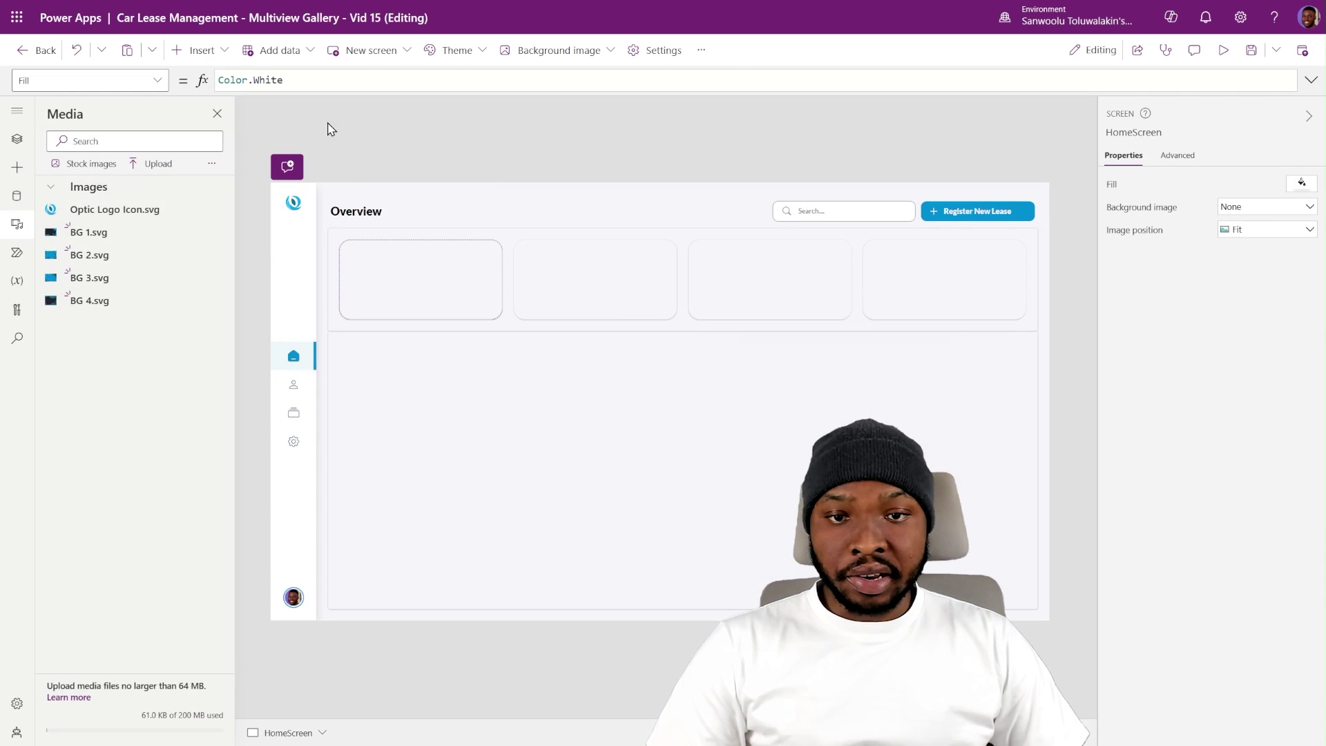
click(16, 139)
click(142, 392)
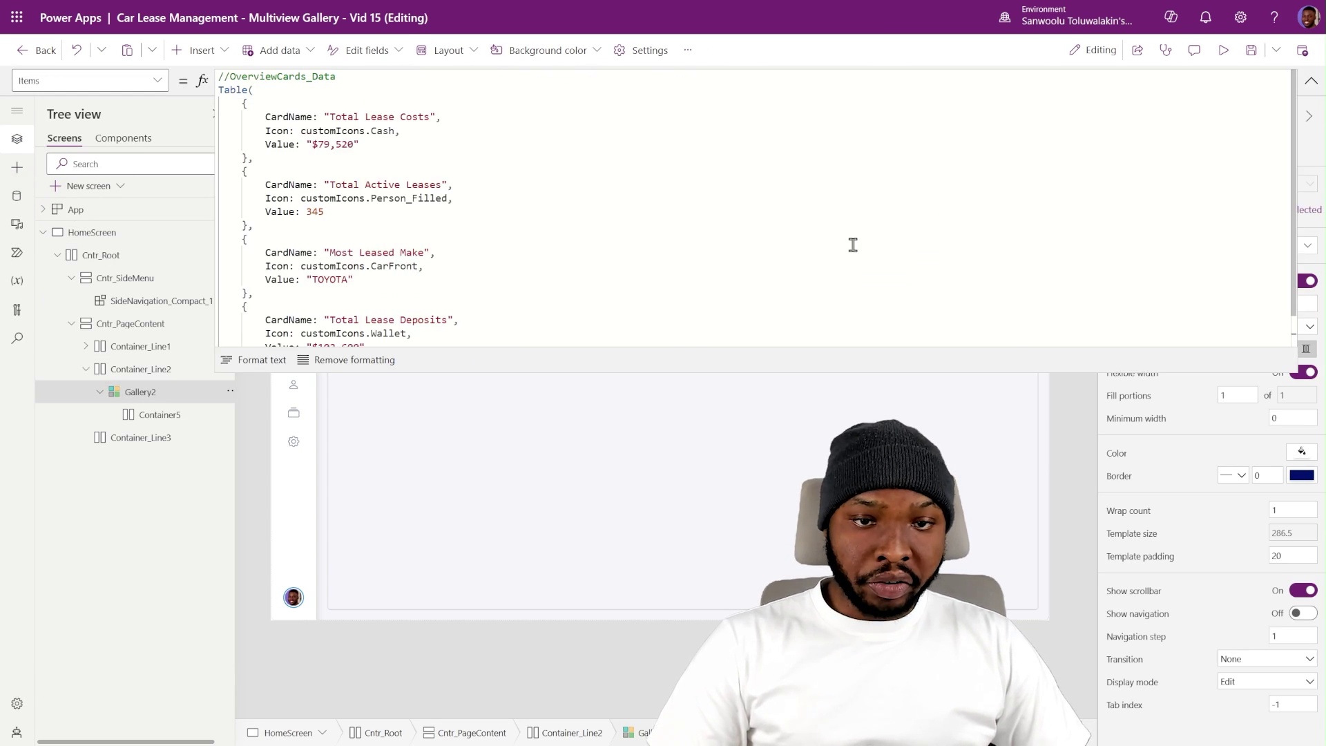
click(414, 142)
key(ctrl+a)
key(ctrl+v)
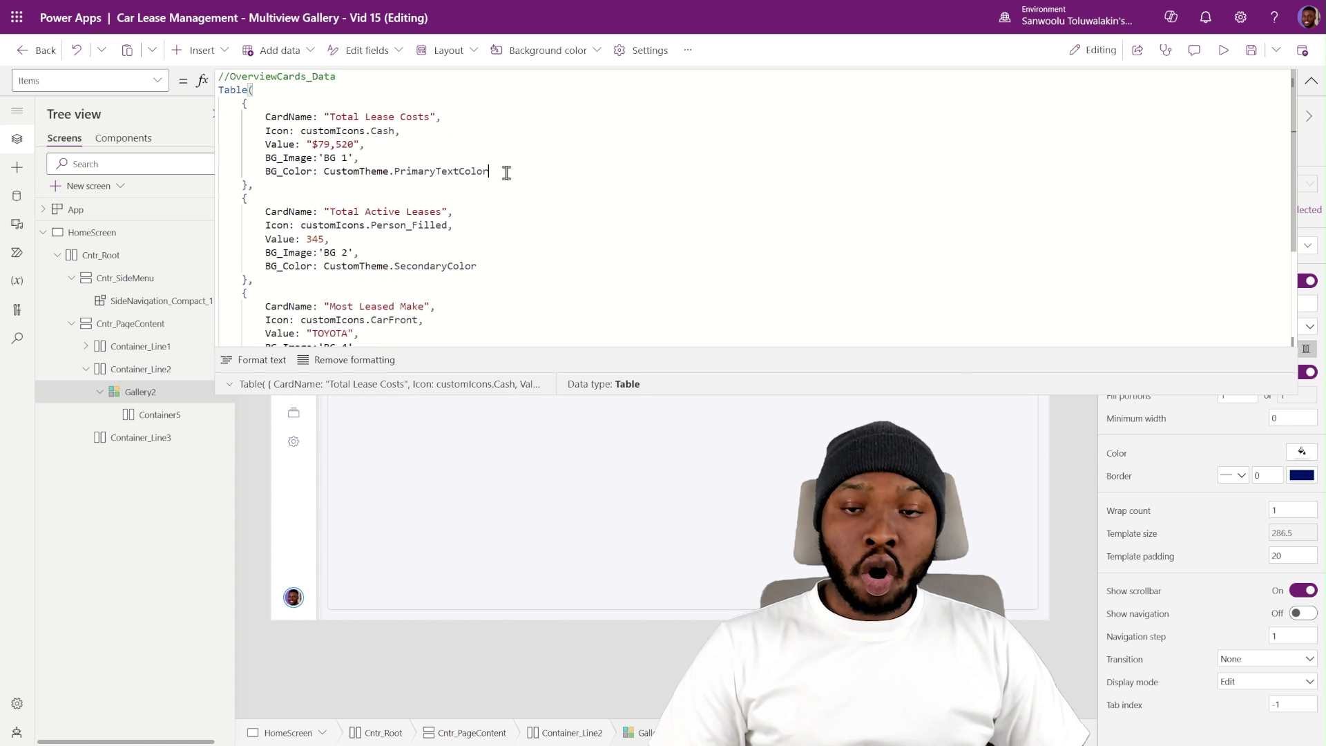
click(504, 172)
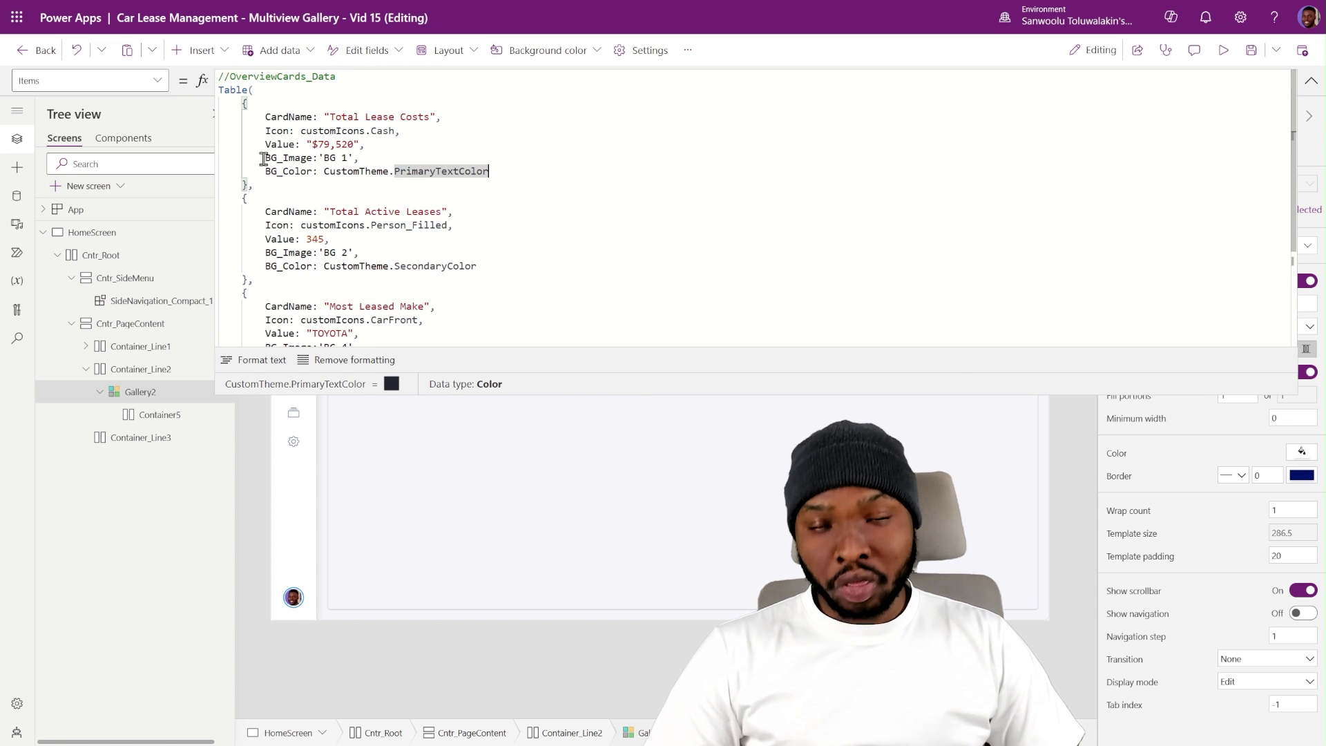
drag(263, 159, 371, 163)
click(247, 189)
drag(262, 175, 487, 174)
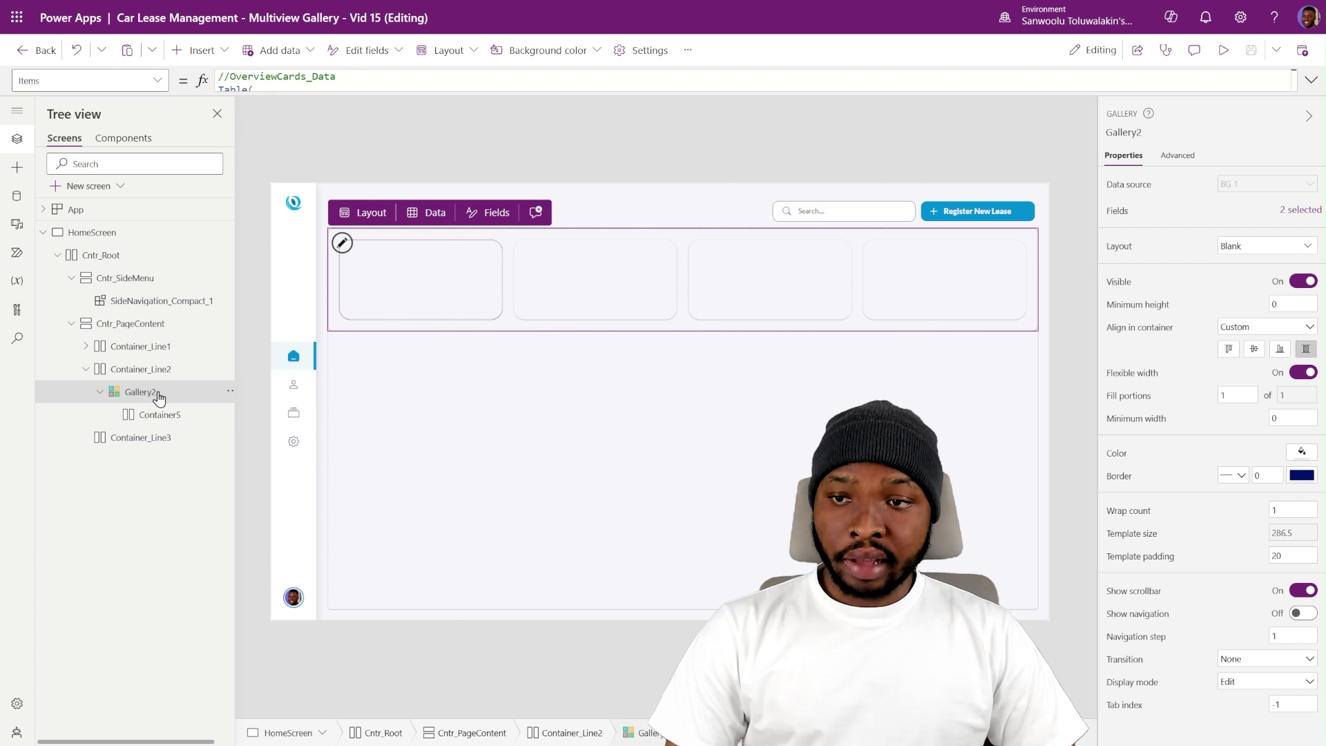
- Insert an image into Gallery2's template and send it to the back, behind Container5
click(342, 244)
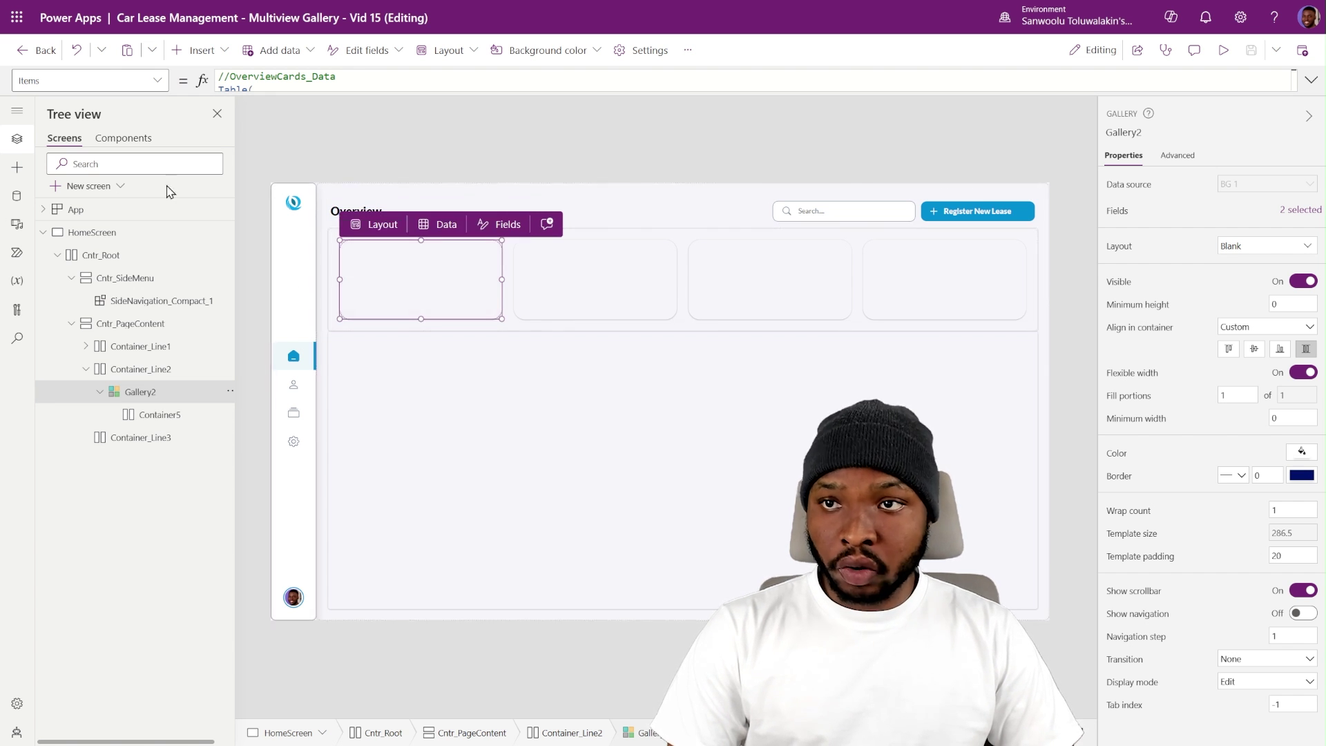
click(201, 50)
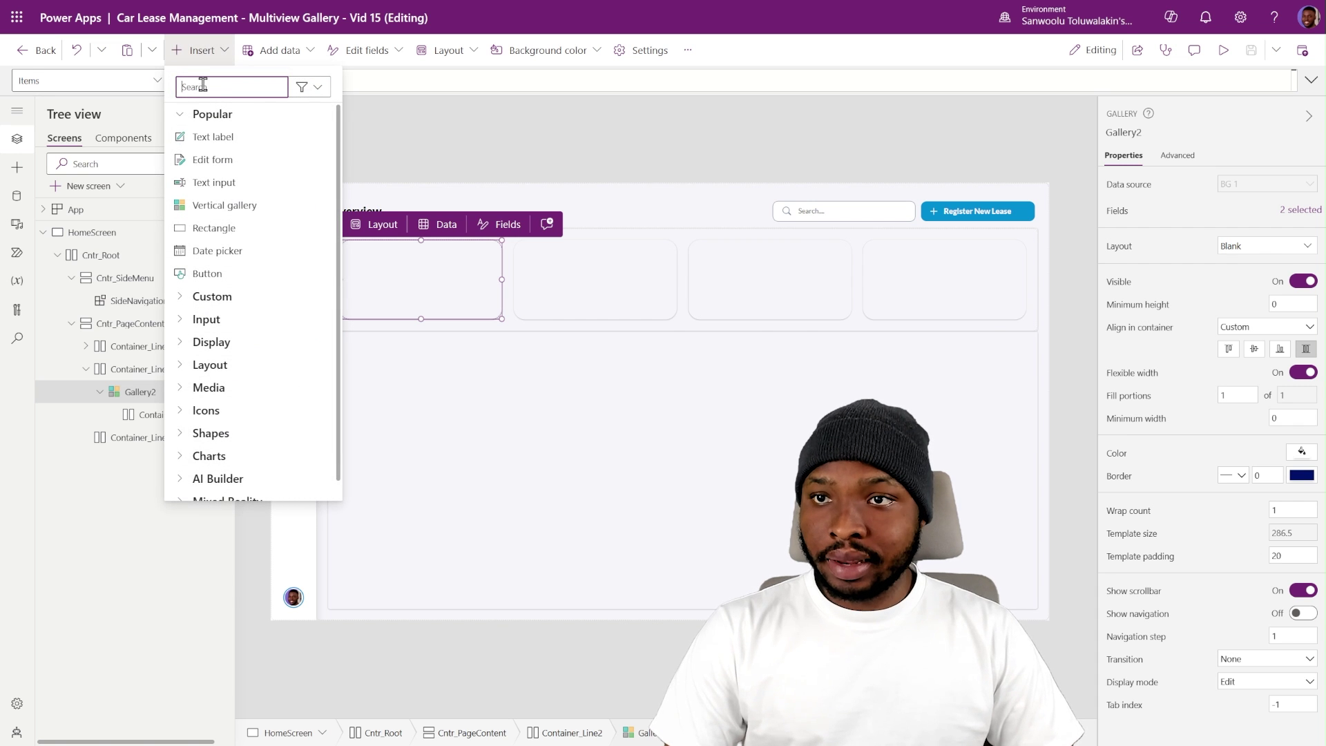
text(ima)
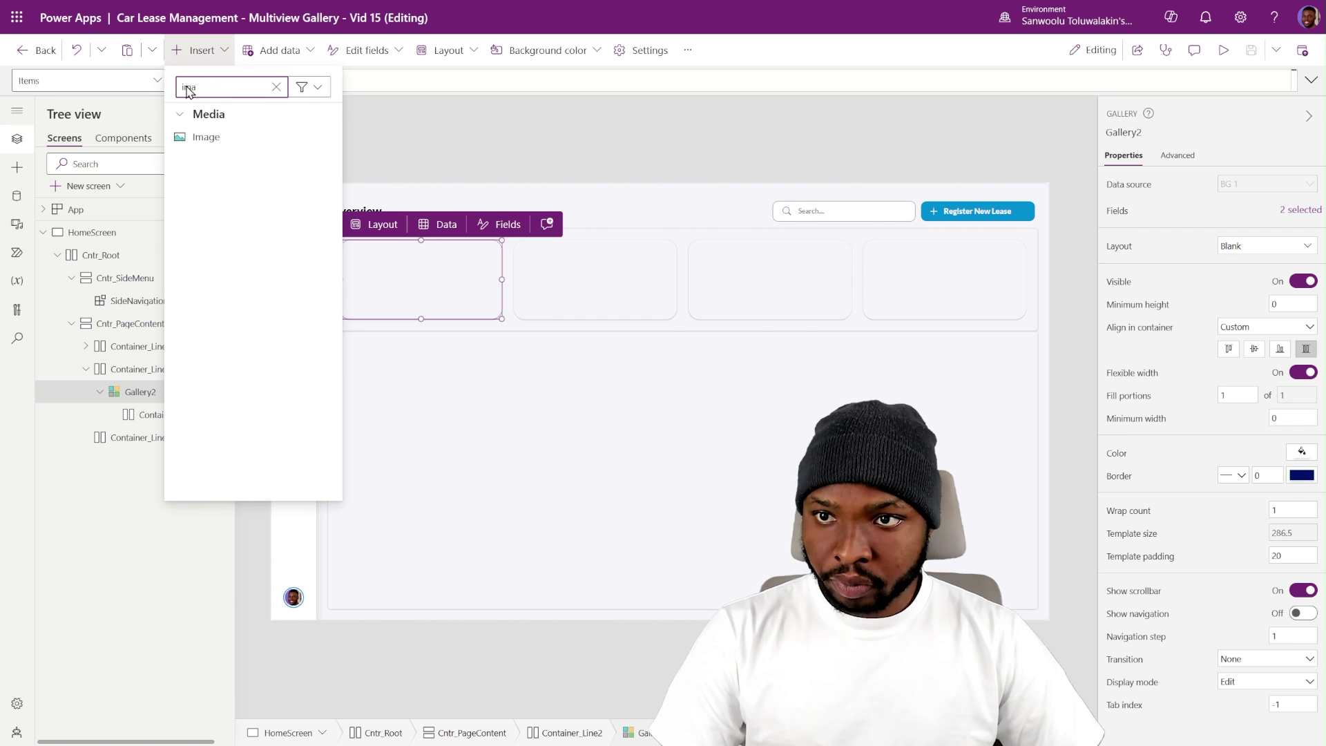
click(207, 138)
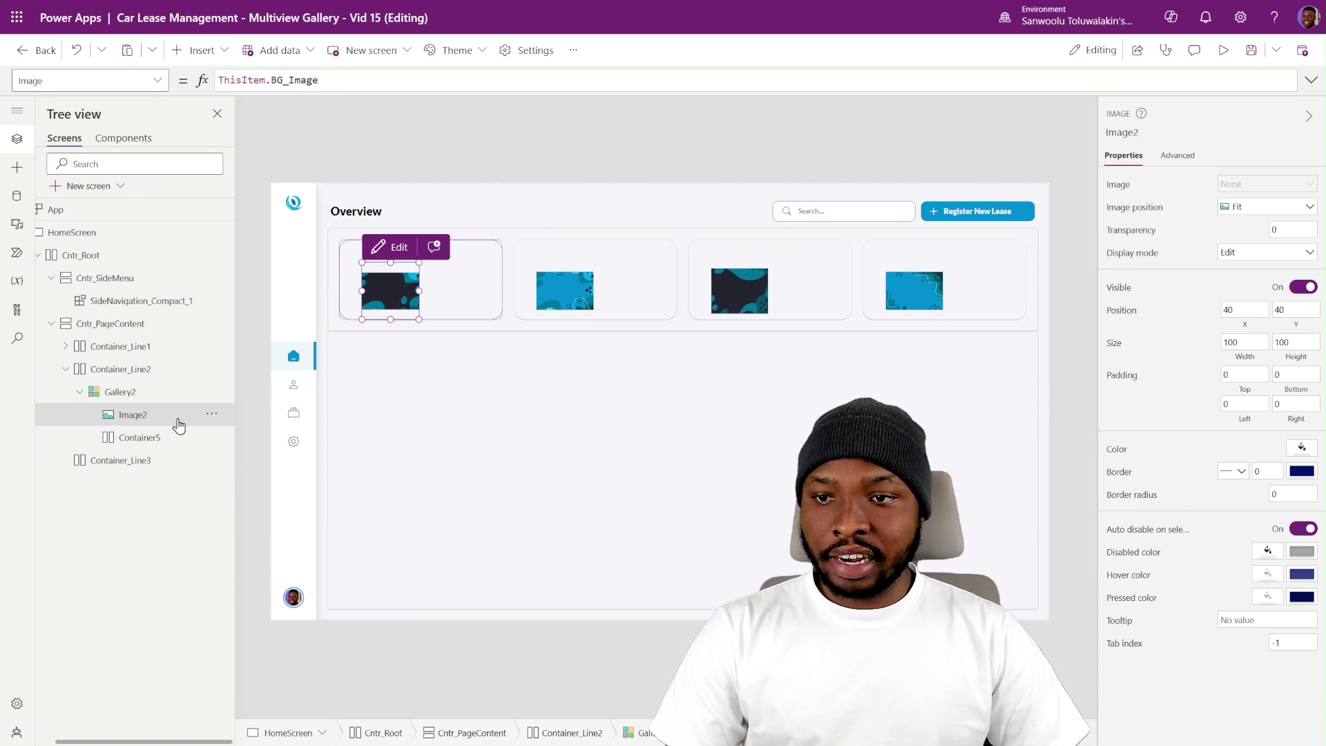
click(212, 415)
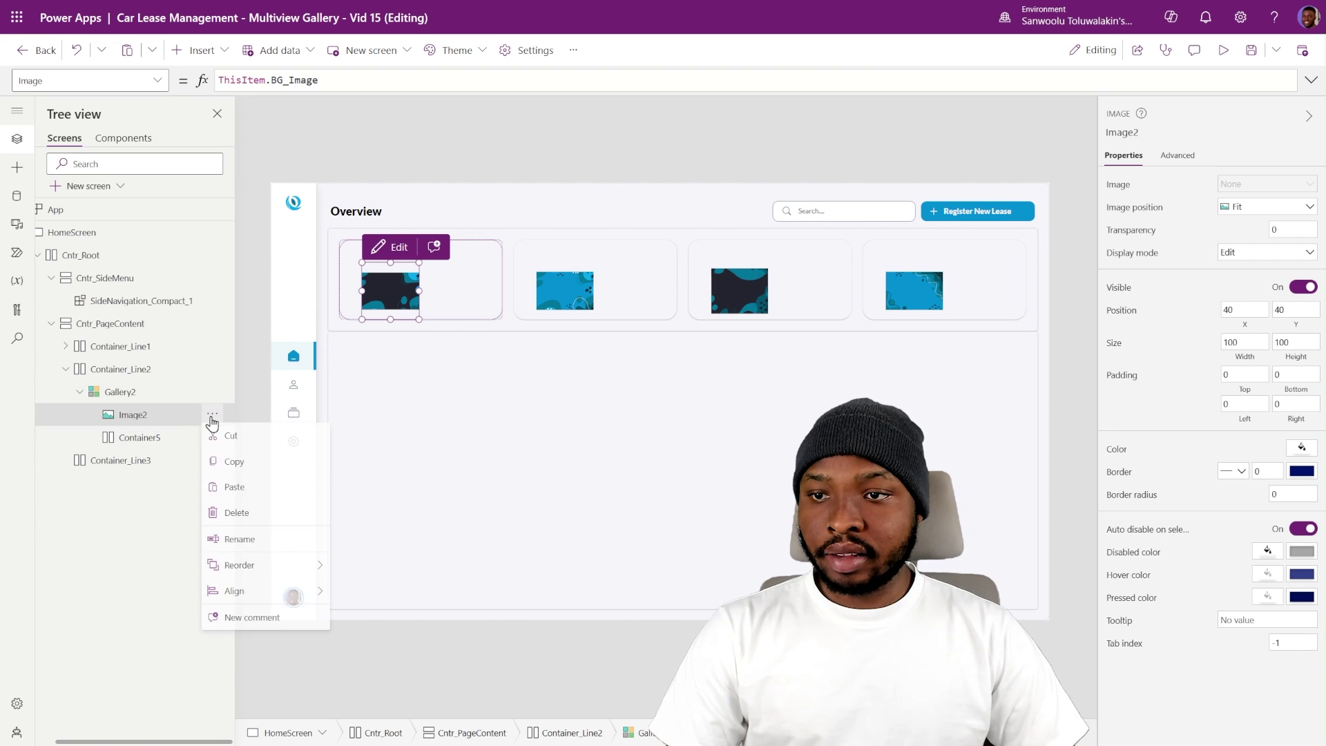
mouse_move(310, 565)
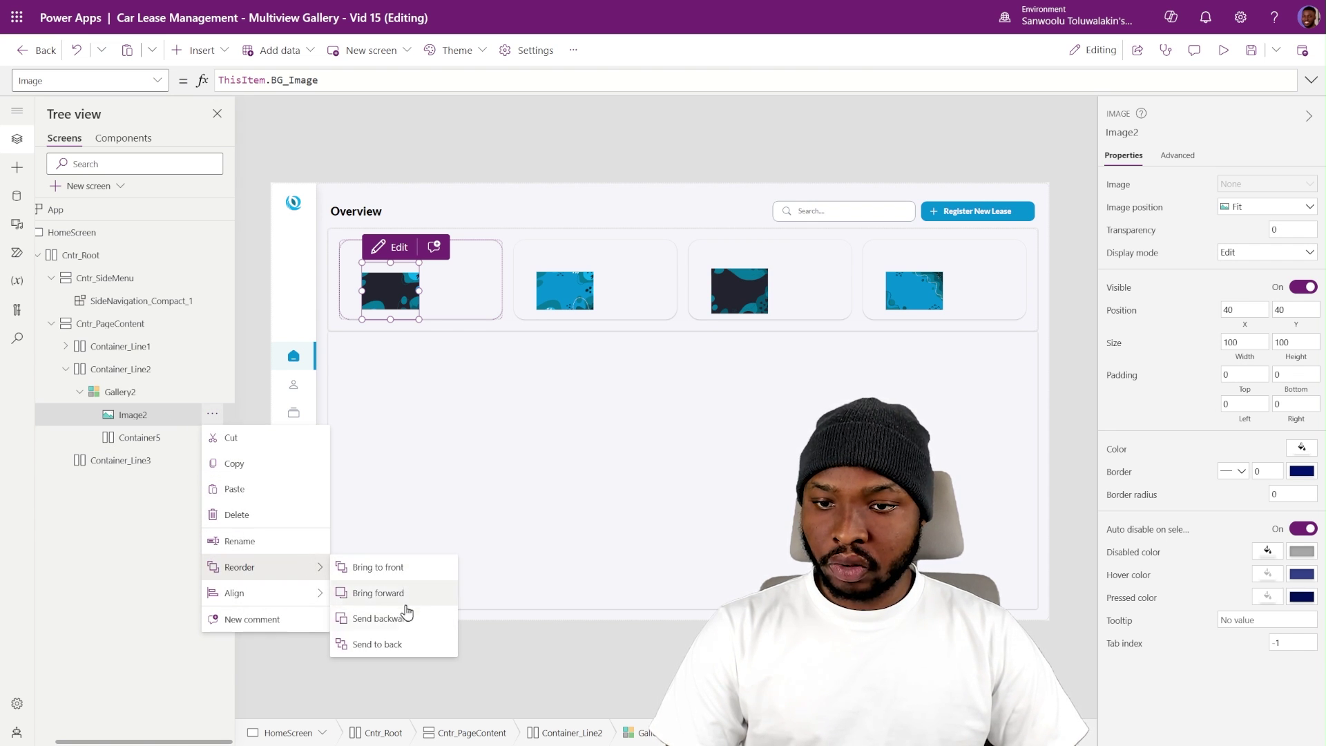
click(401, 645)
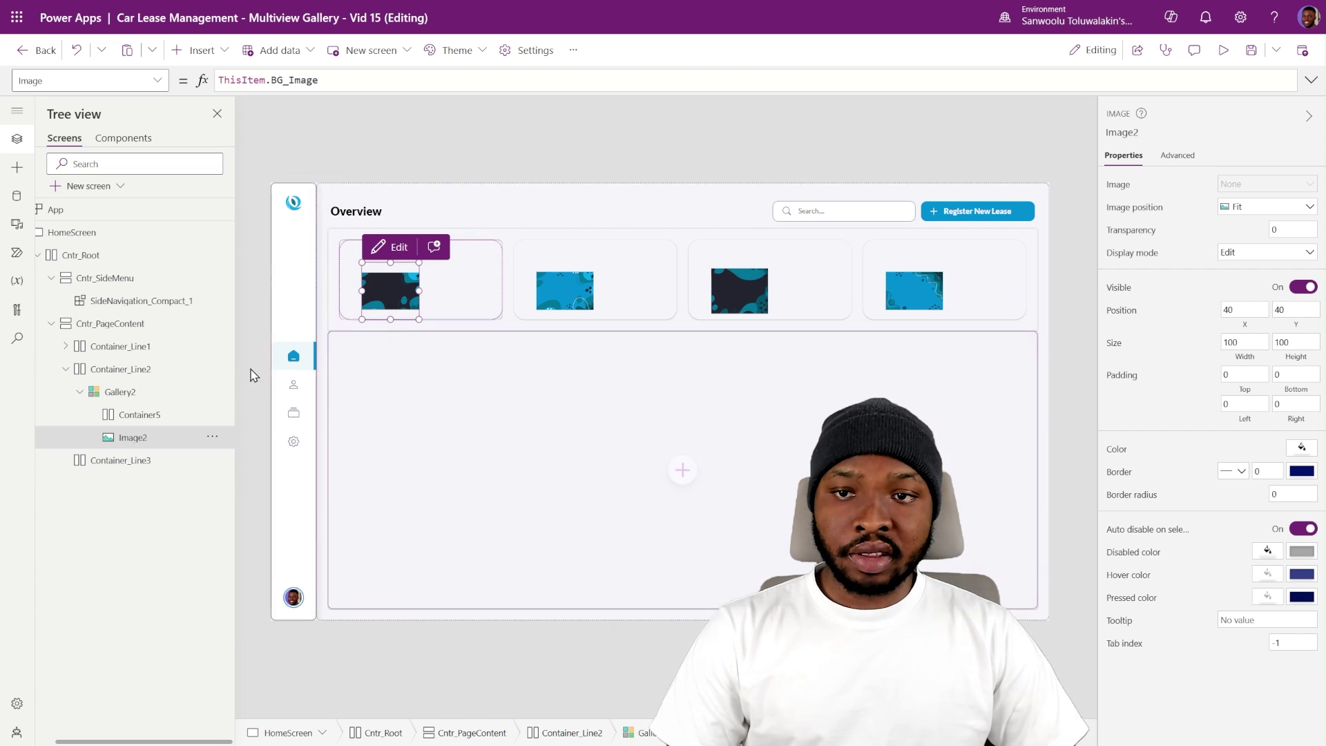
- Bind Image2's position to the card container, with X as Container5.X and Y as Container5.Y
click(128, 419)
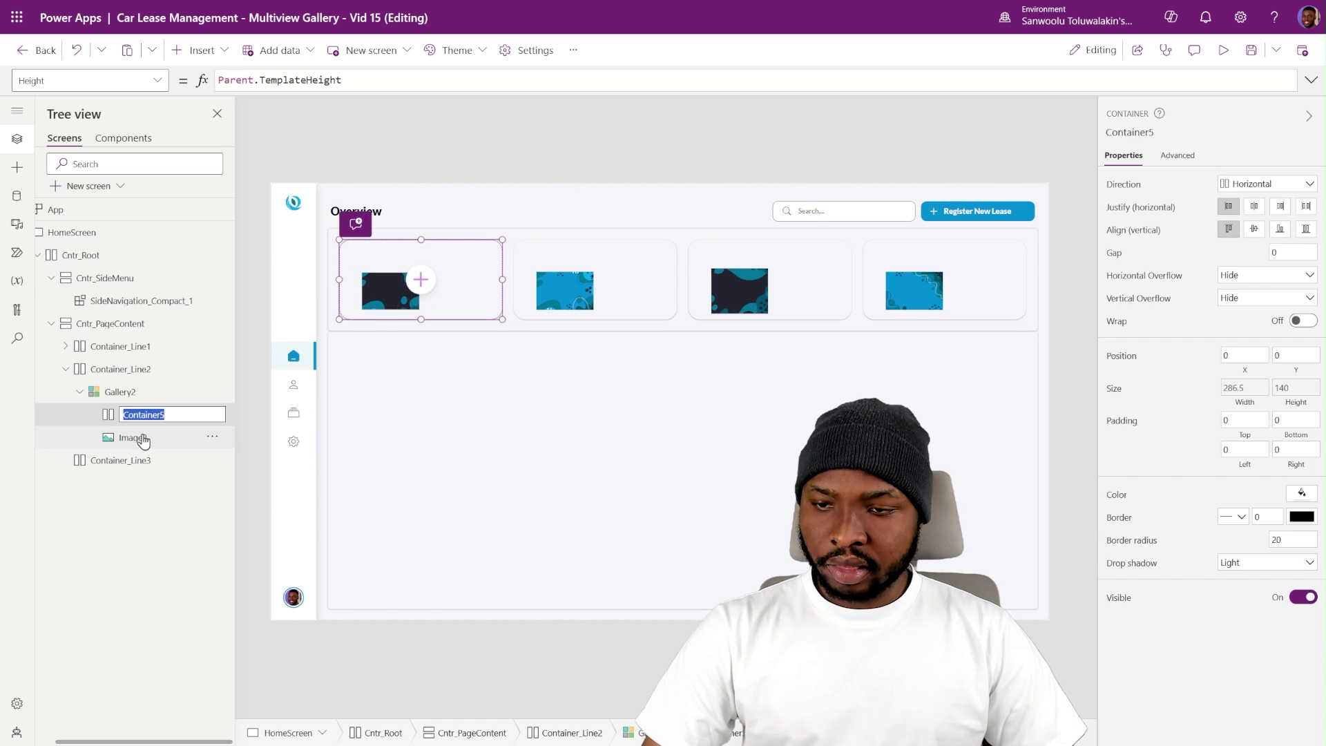
click(141, 435)
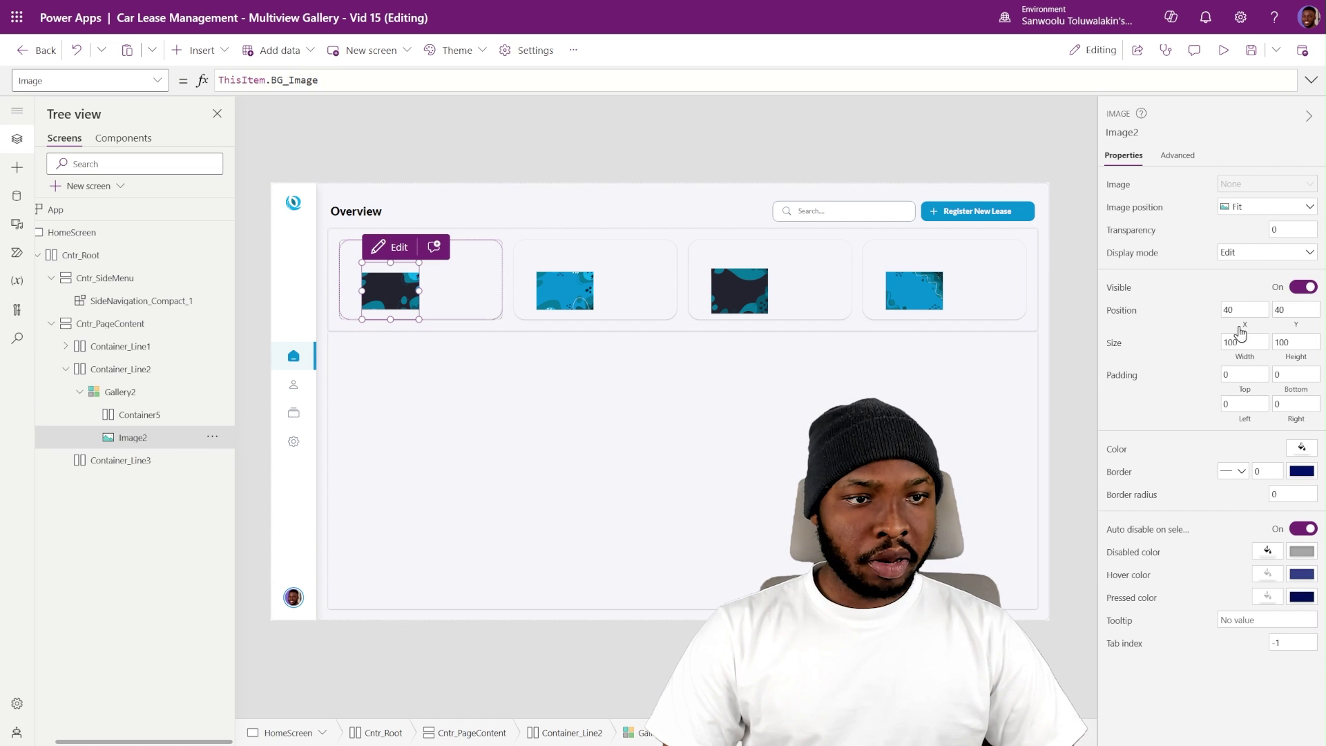
click(1251, 329)
text(Container5)
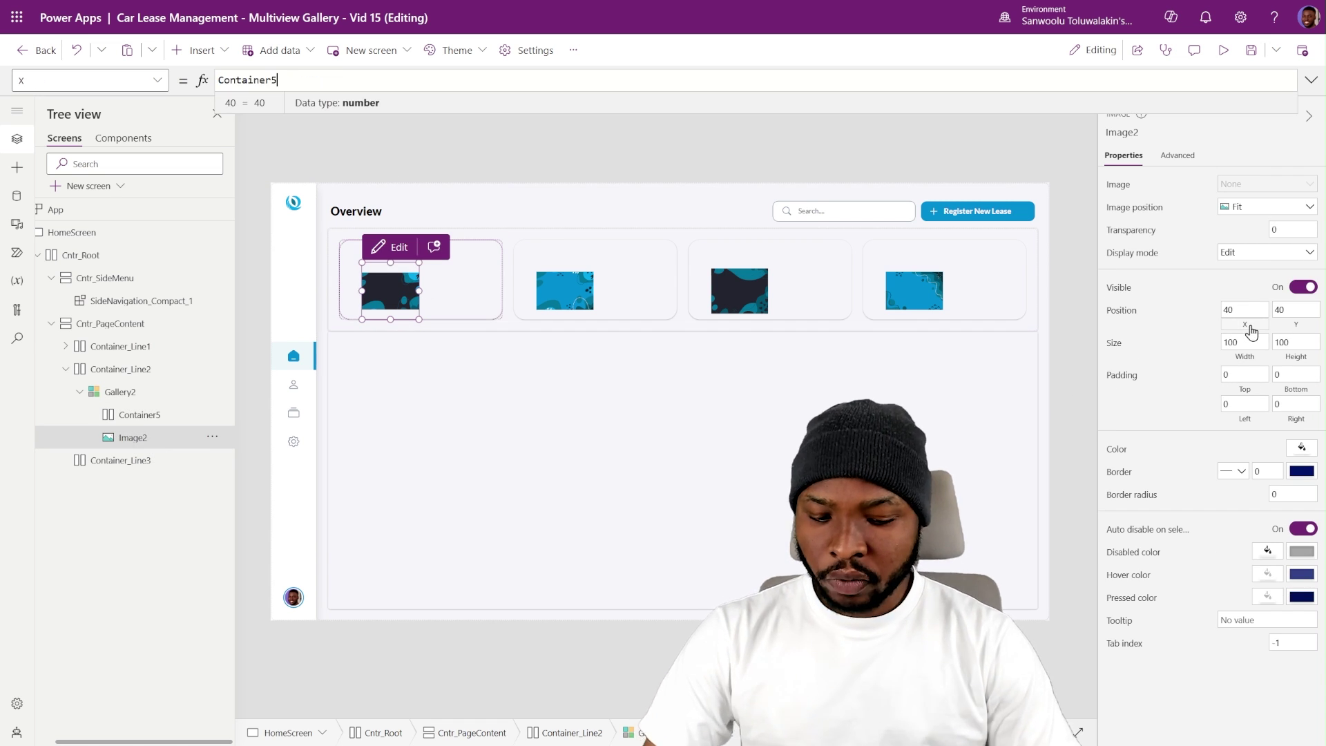
text(.X)
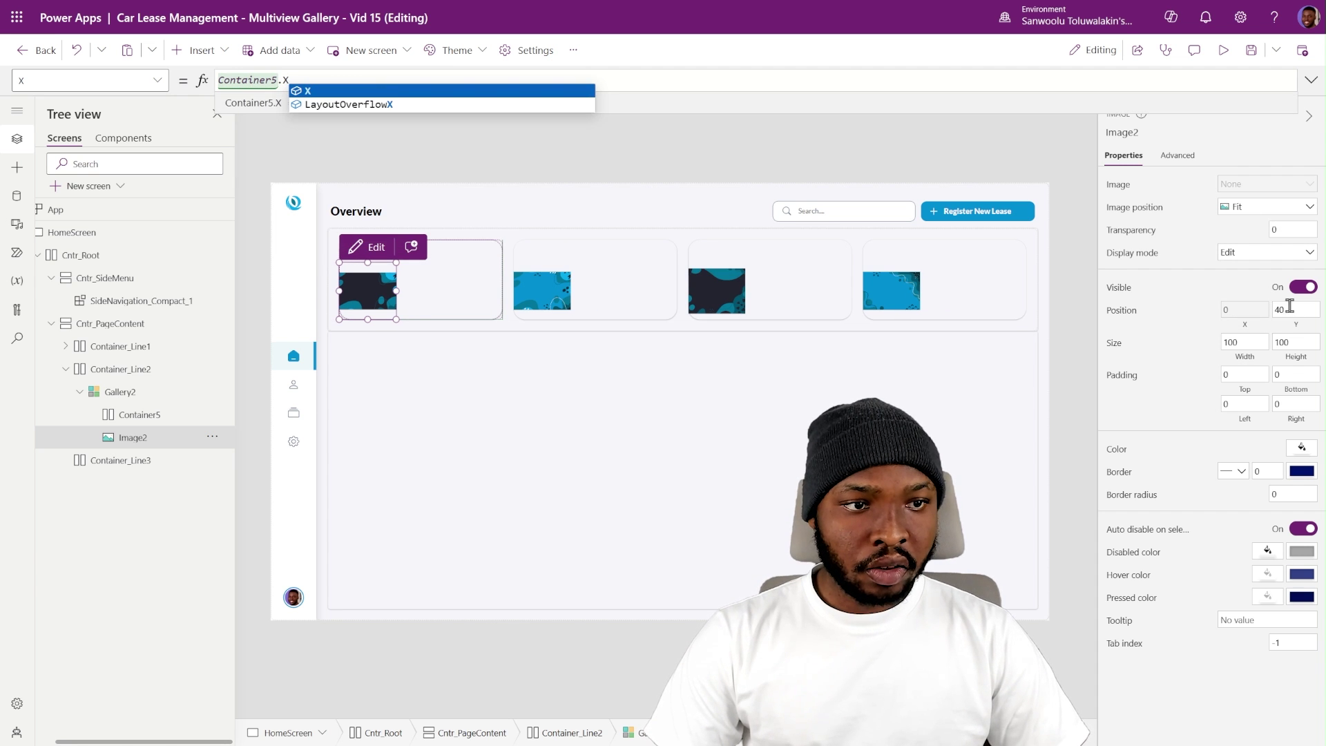
click(1297, 328)
text(Container5.)
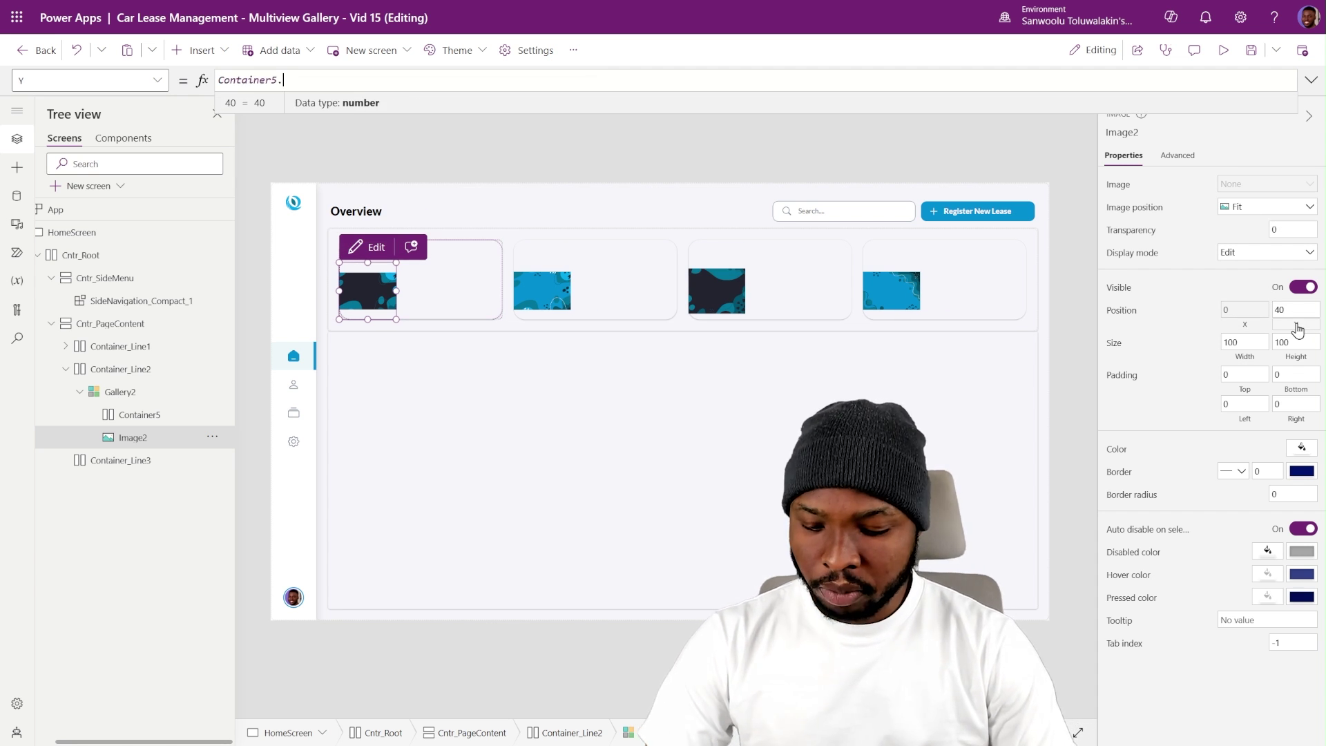
text(Y)
- Bind Image2's size to the card container, with width as Container5.Width and height as Container5.Height
click(1250, 361)
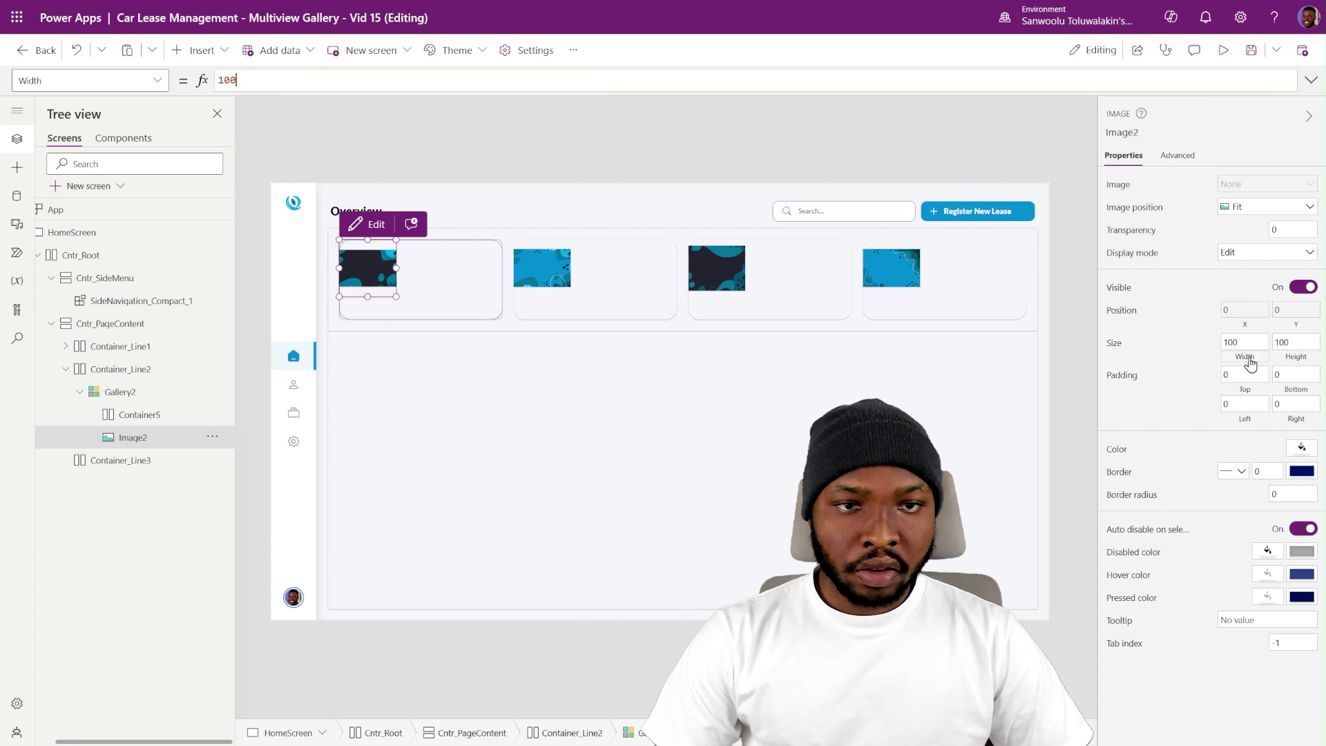
text(Container5.W)
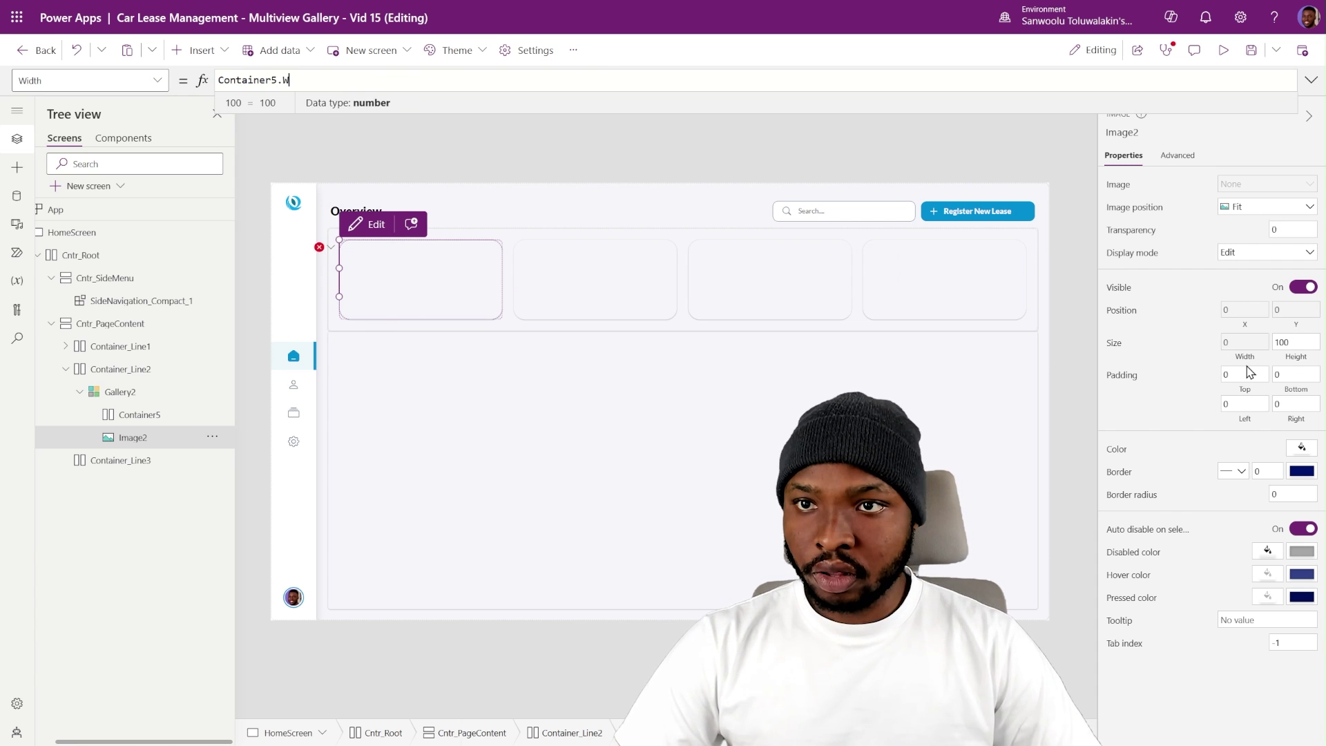
key(Tab)
click(1283, 360)
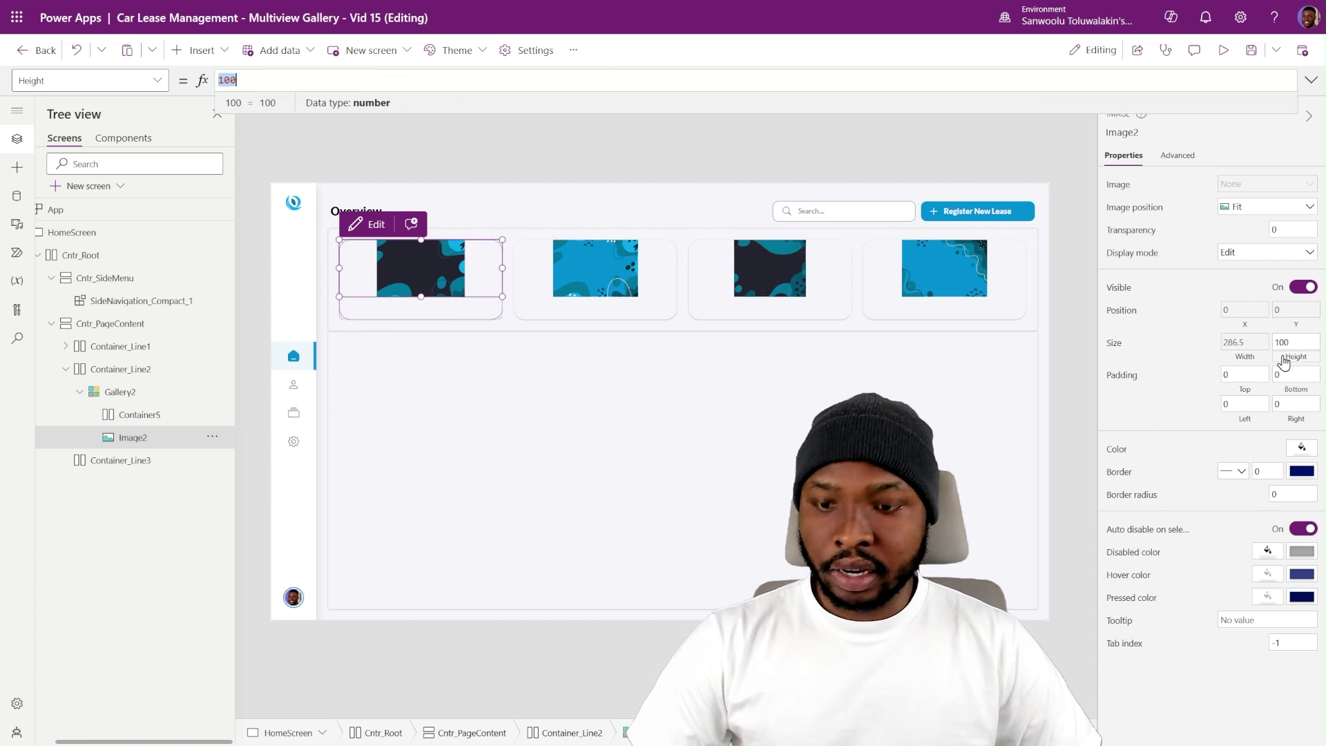
text(Container5.h)
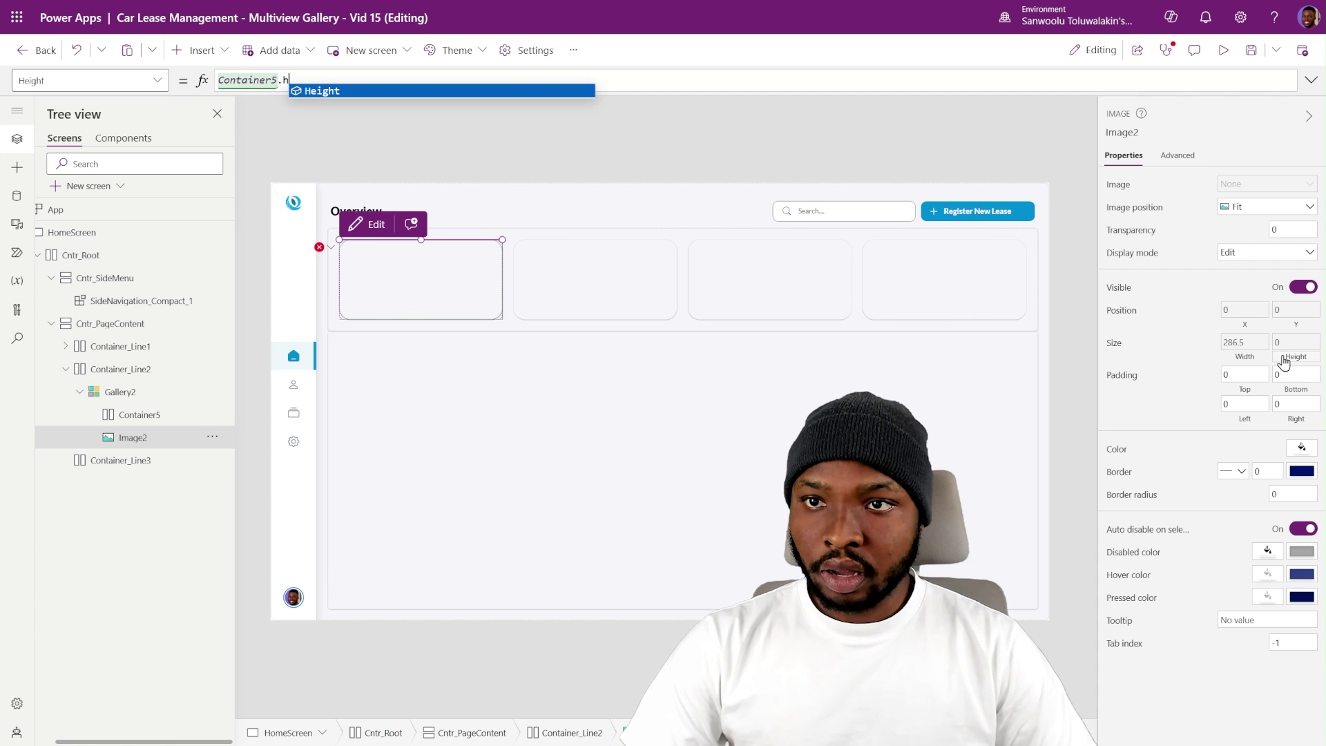
key(Tab)
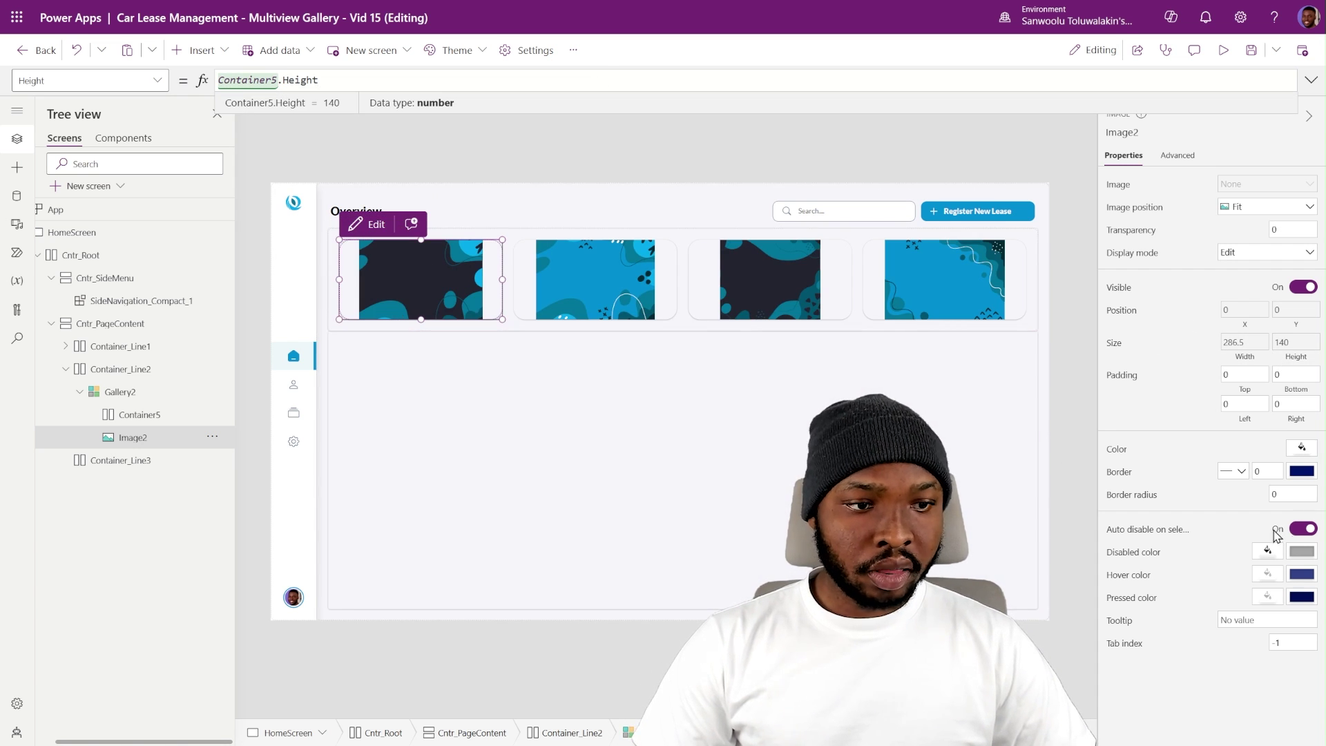
- Set Image2's border radius to 20 and its image position to Fill
click(1116, 497)
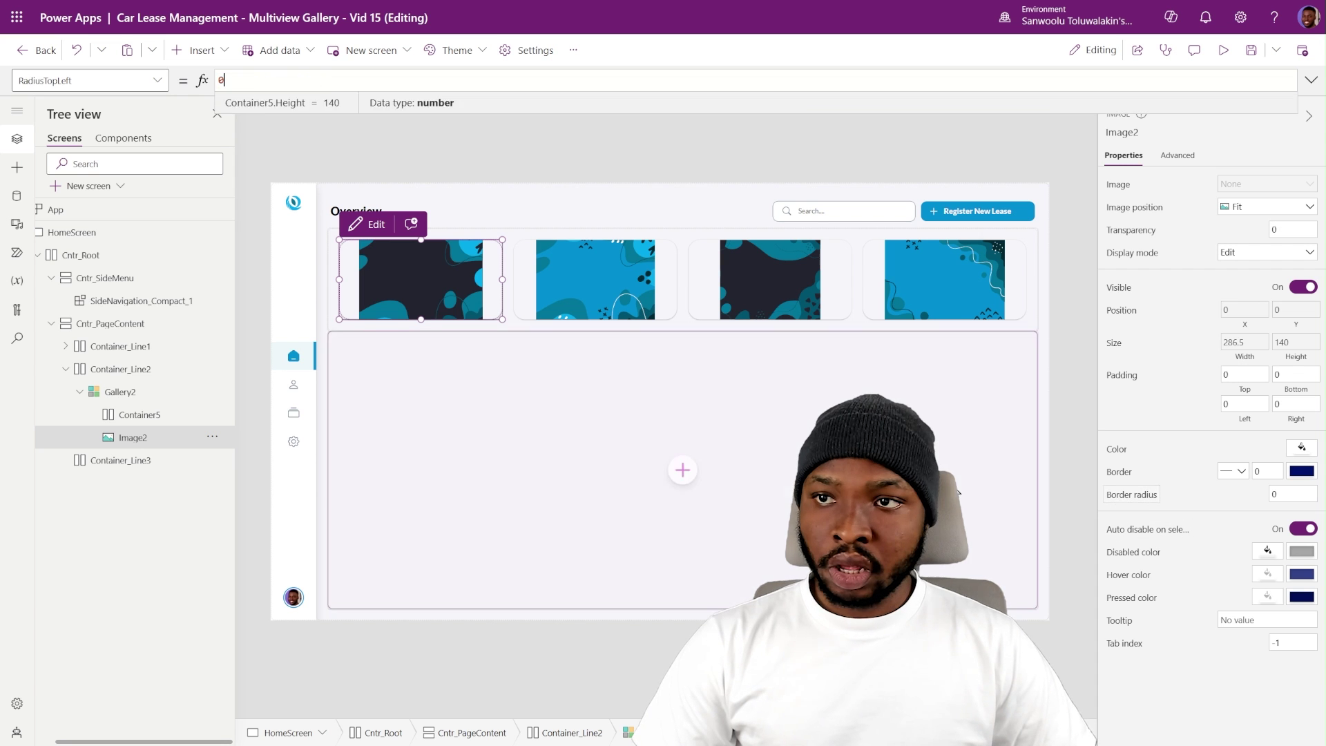
click(142, 417)
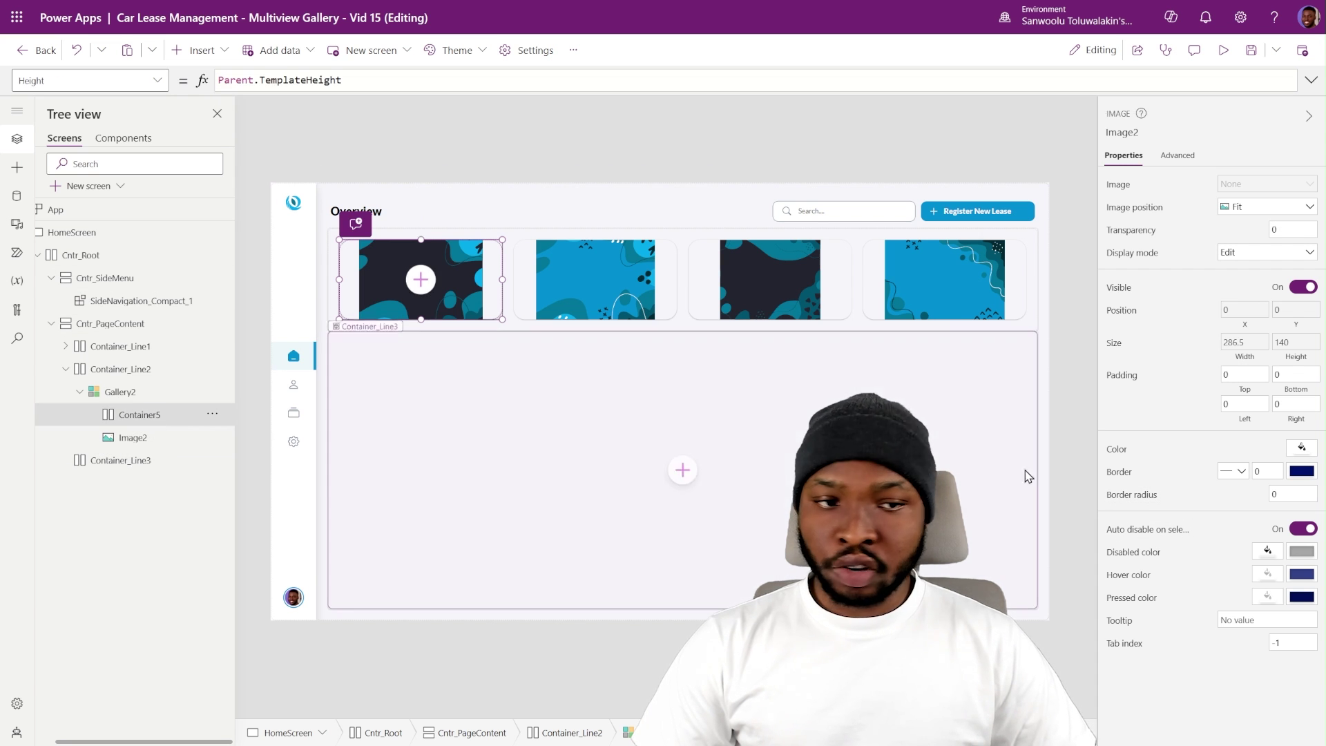
click(152, 438)
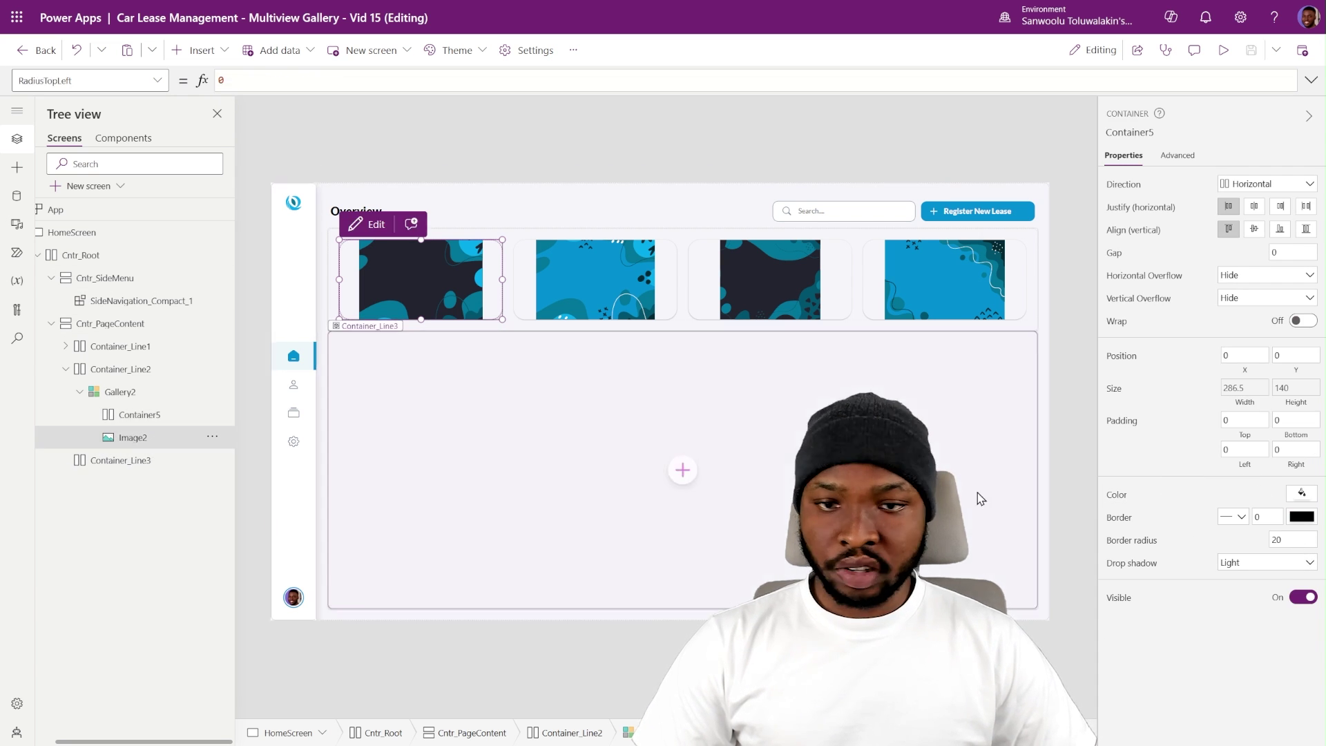
click(1131, 492)
text(20)
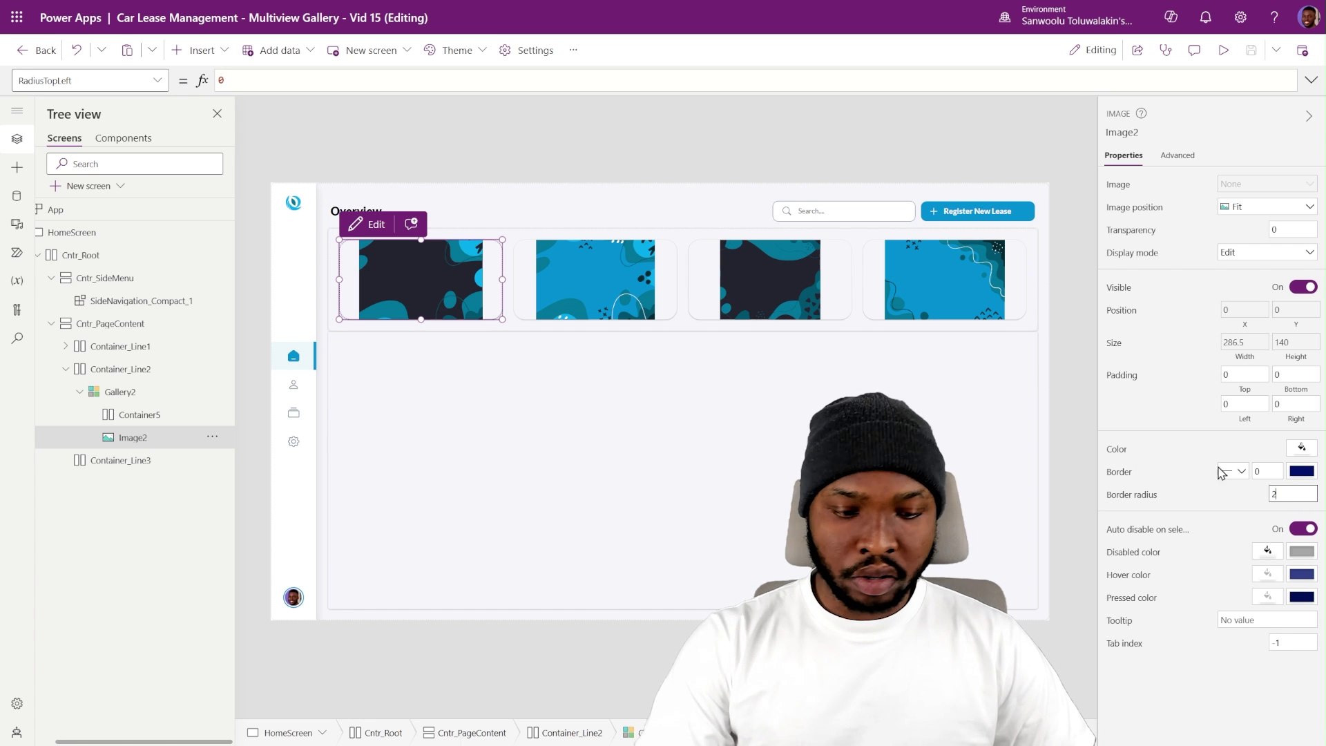
click(1217, 516)
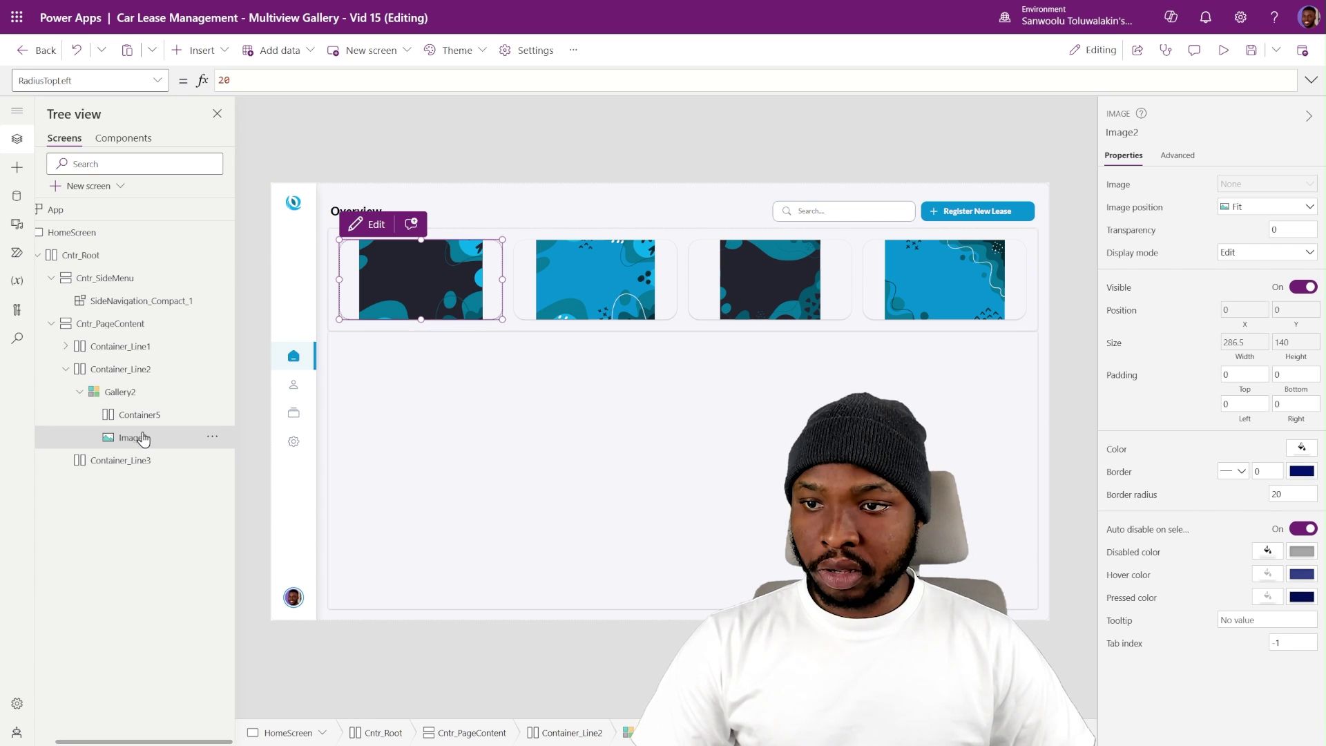
click(1258, 207)
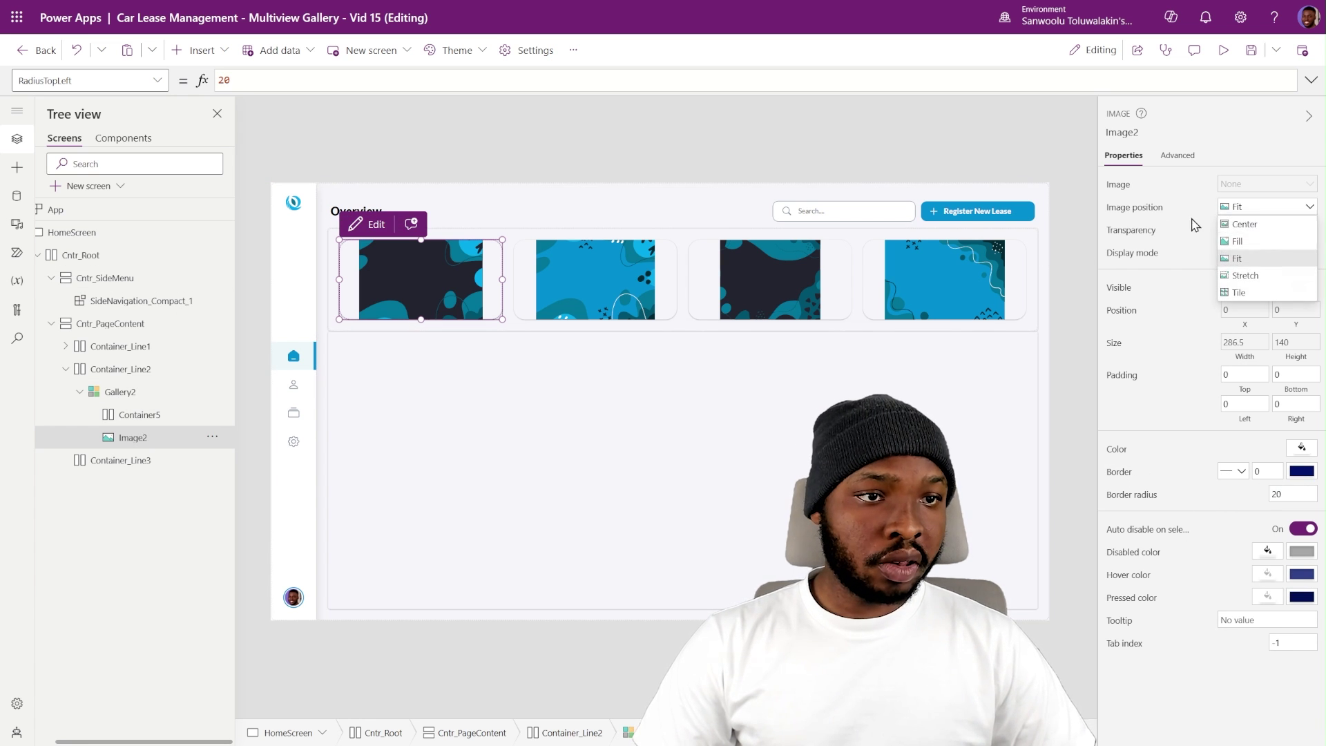
click(1251, 253)
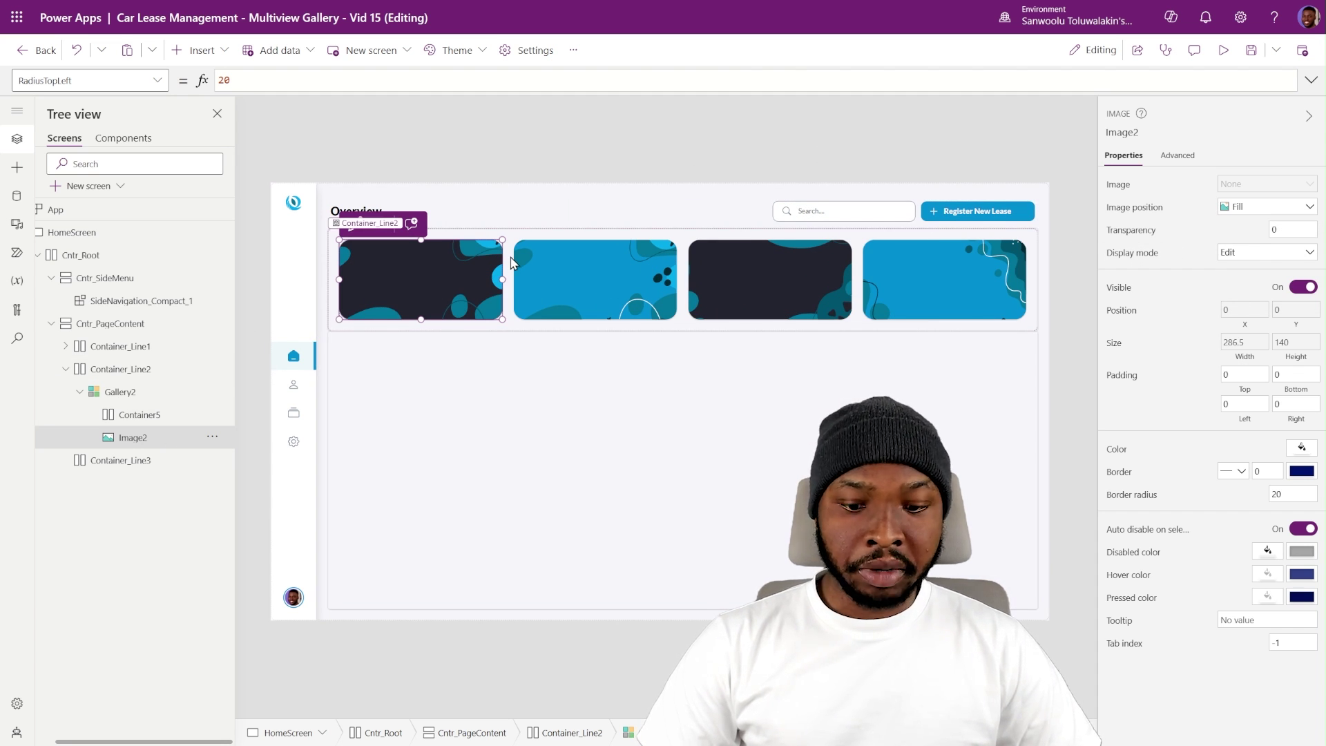
- Rename Container5 in Gallery2 as Container5_Template
double_click(140, 414)
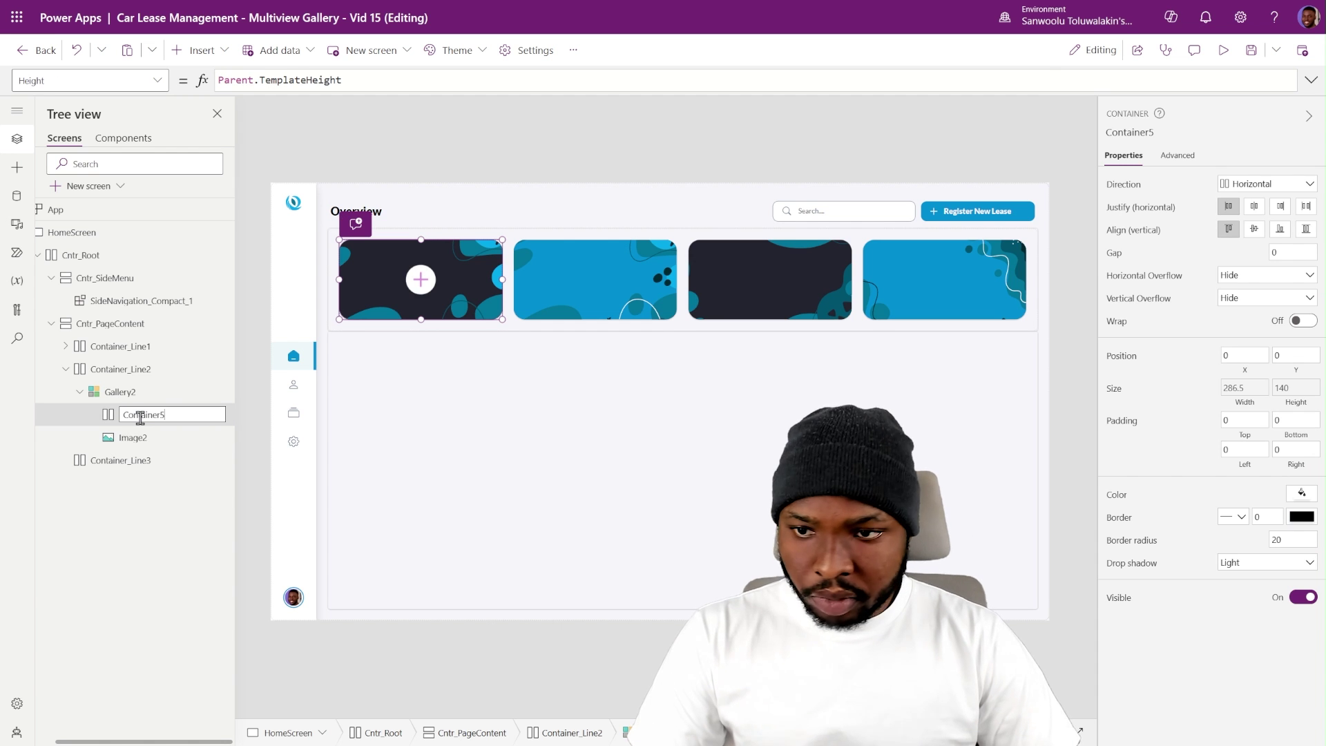
text(_Temp)
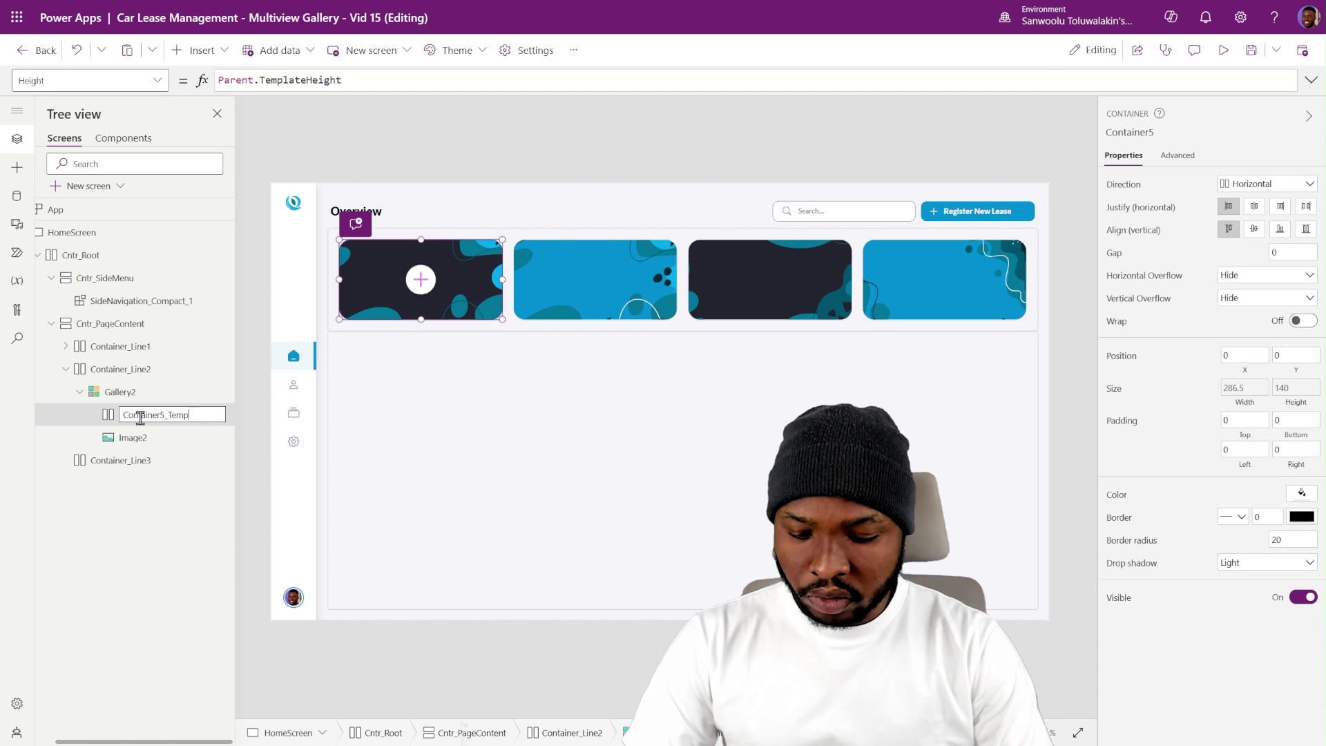
text(late)
click(247, 414)
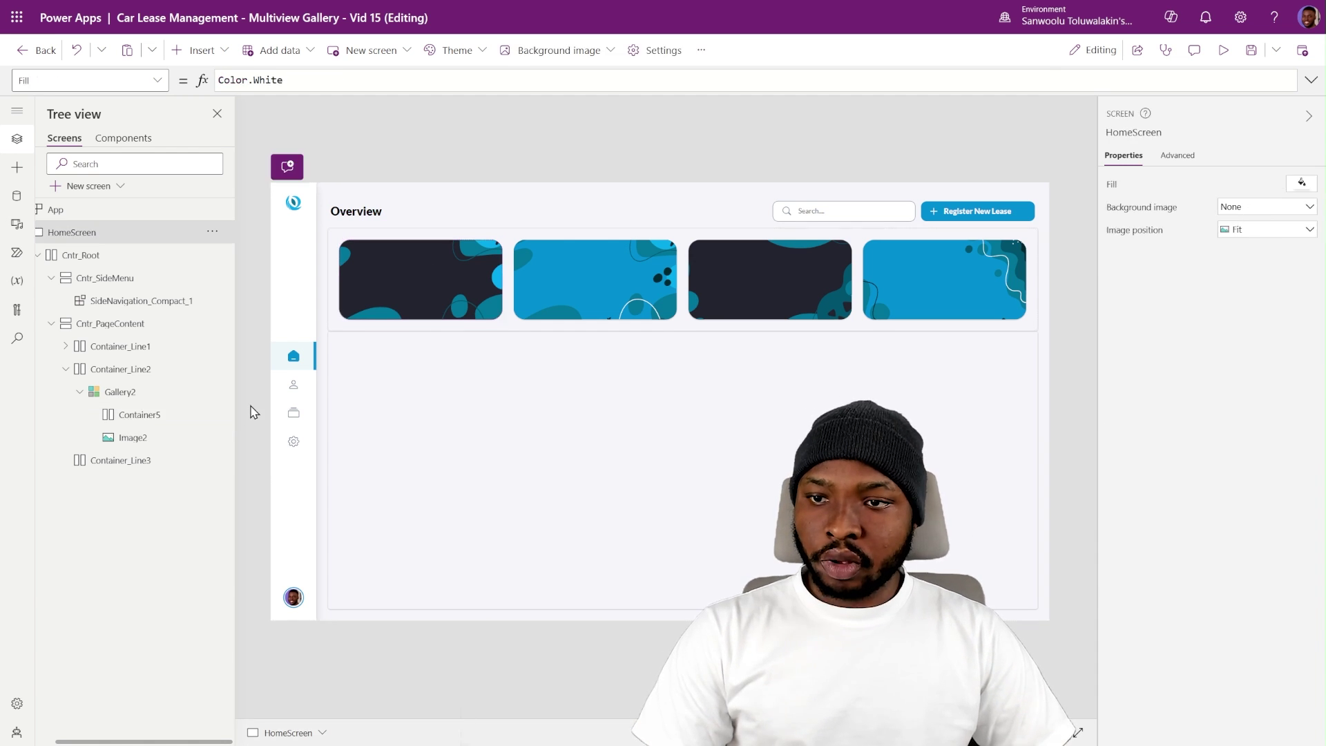
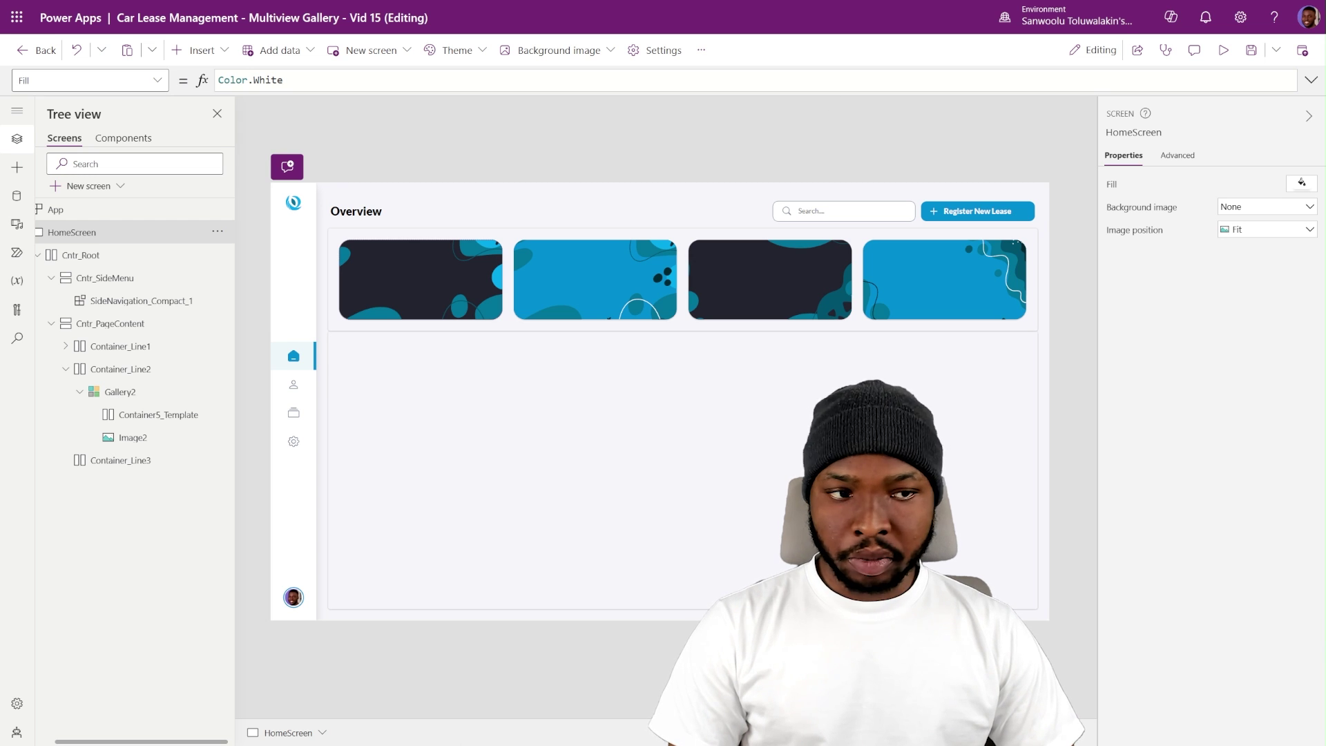
- Set the layout direction of Container5_Template to Vertical
click(194, 414)
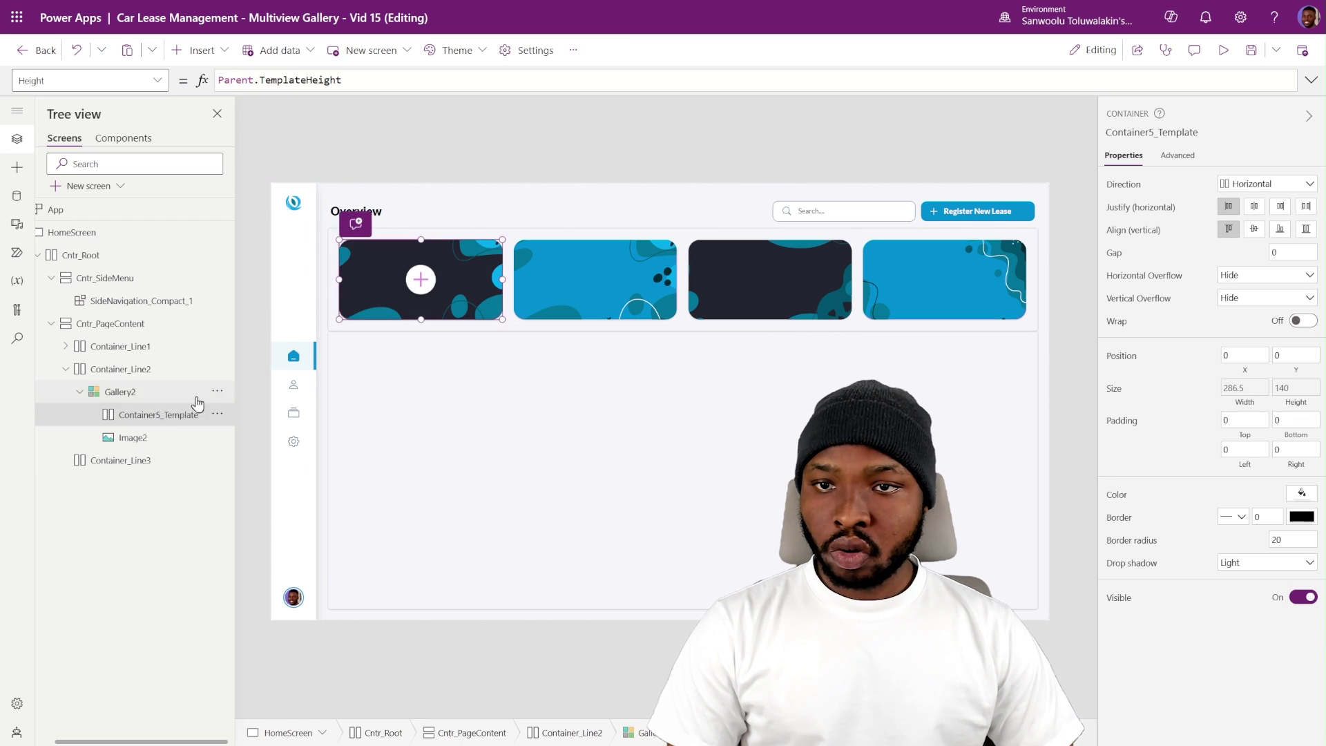
click(1278, 190)
click(1246, 219)
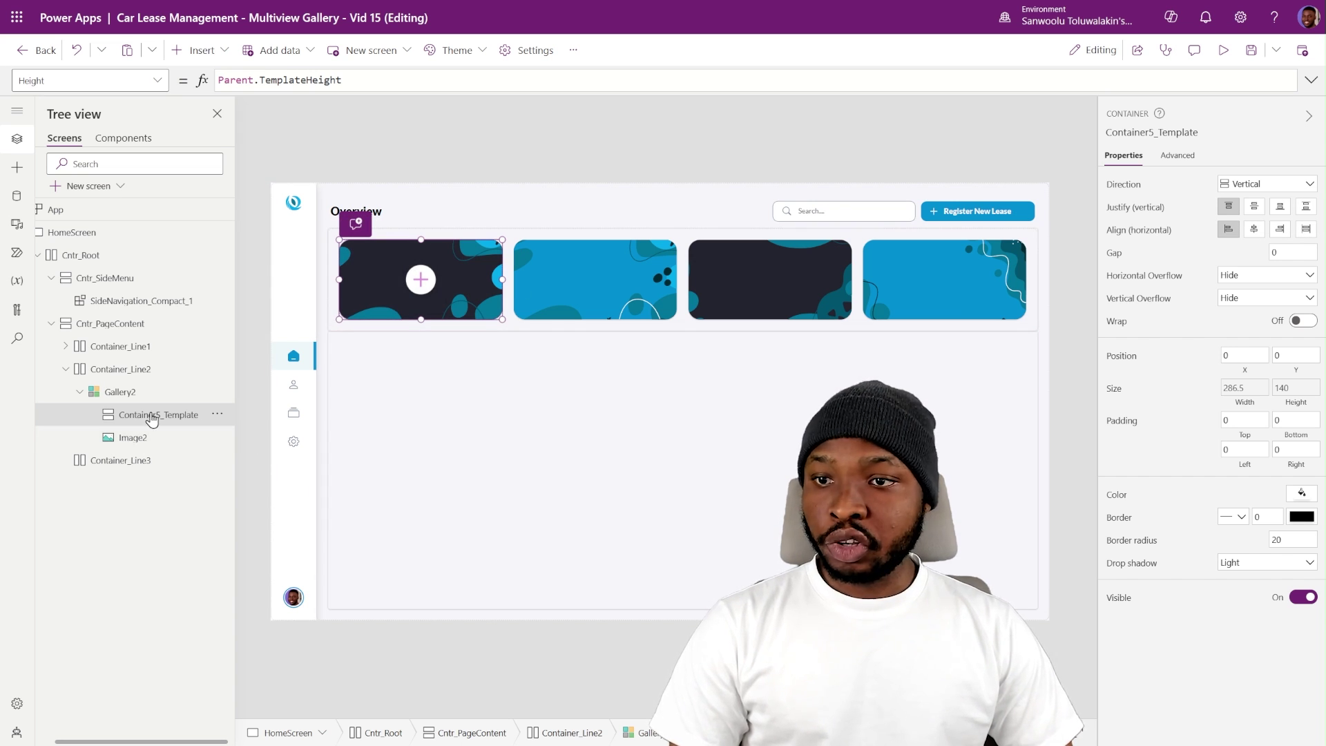
- Insert a text label into Container5_Template, stretch it across the container and set its minimum width to 0
click(198, 50)
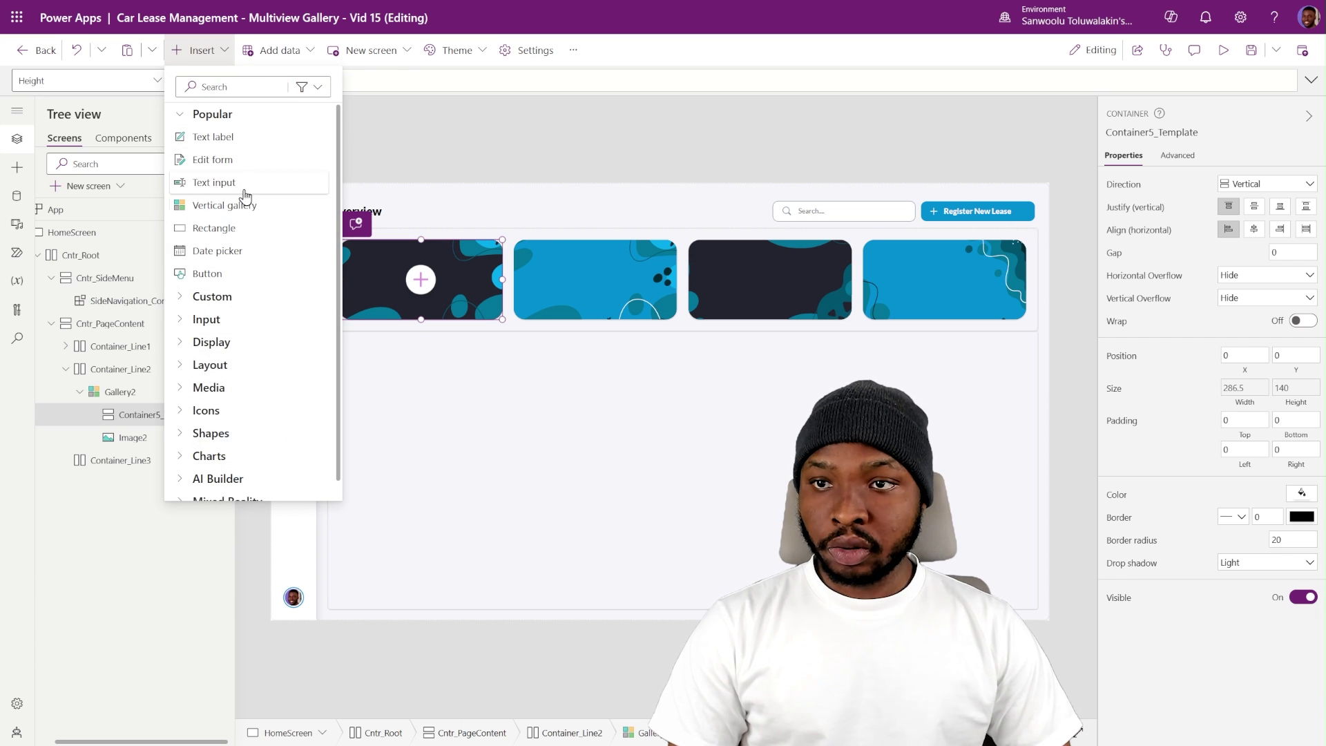
click(565, 240)
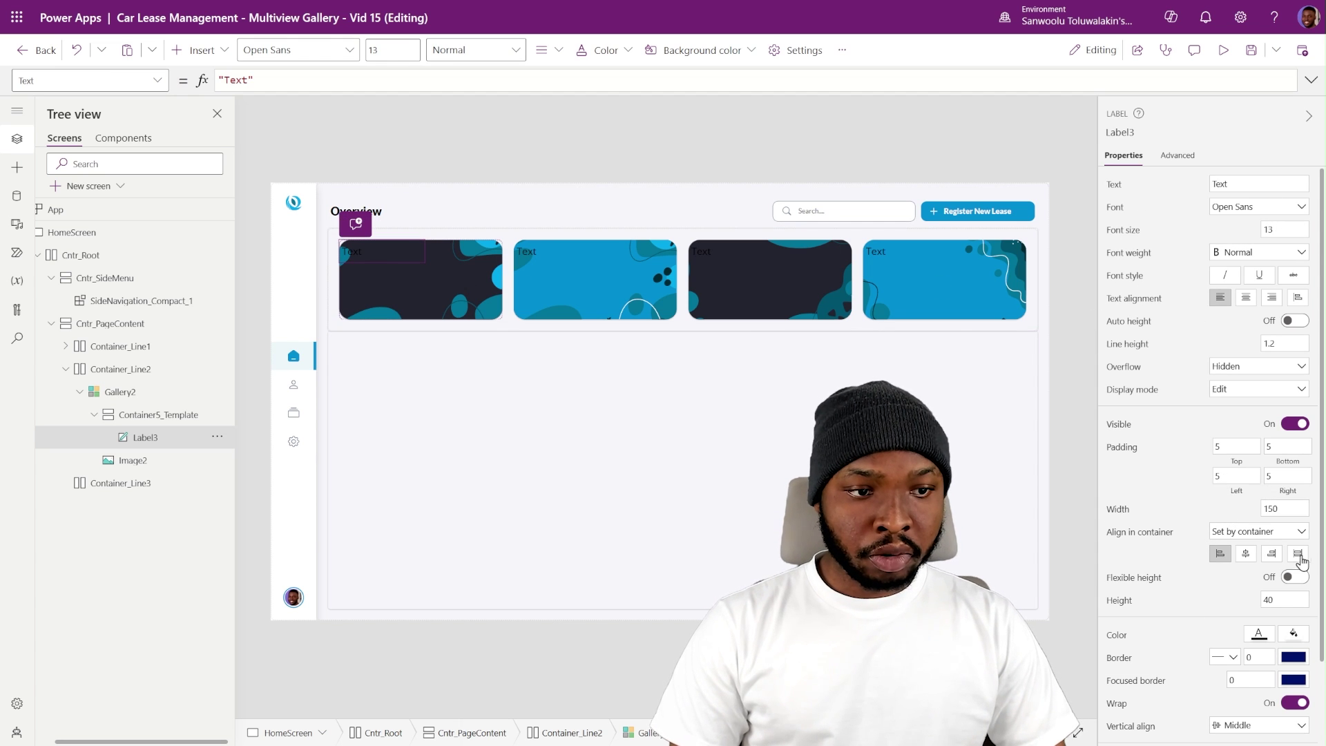
scroll(1299, 560, down, 2)
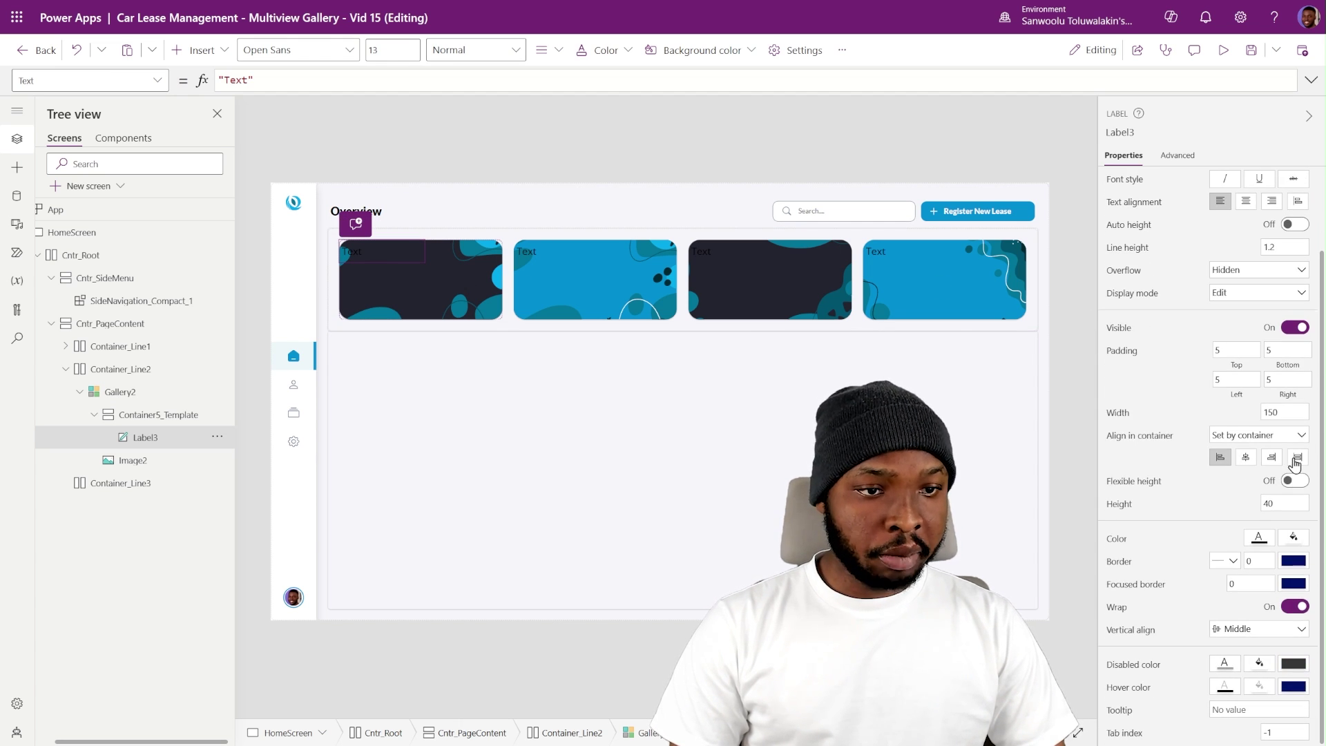
click(1297, 459)
double_click(1278, 410)
text(0)
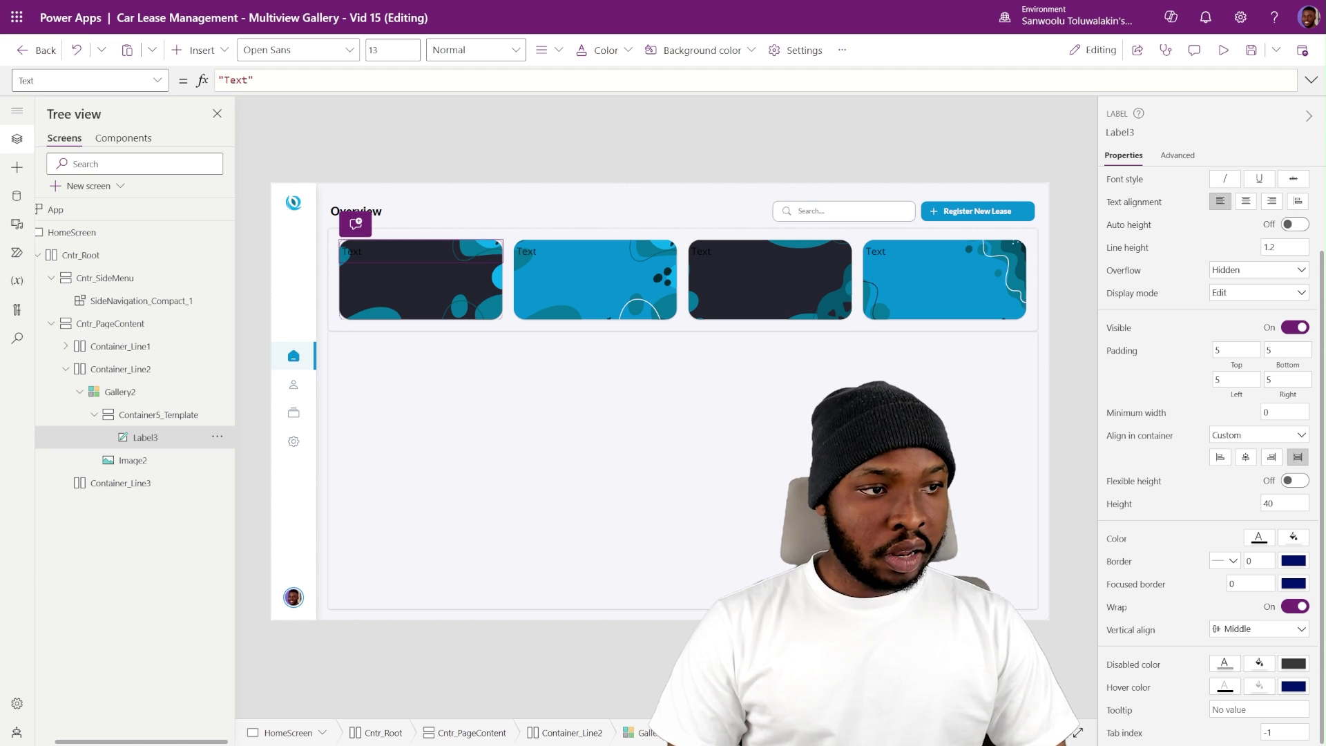
- Set the new label's text color to CustomTheme.TertiaryTextColor
click(1117, 538)
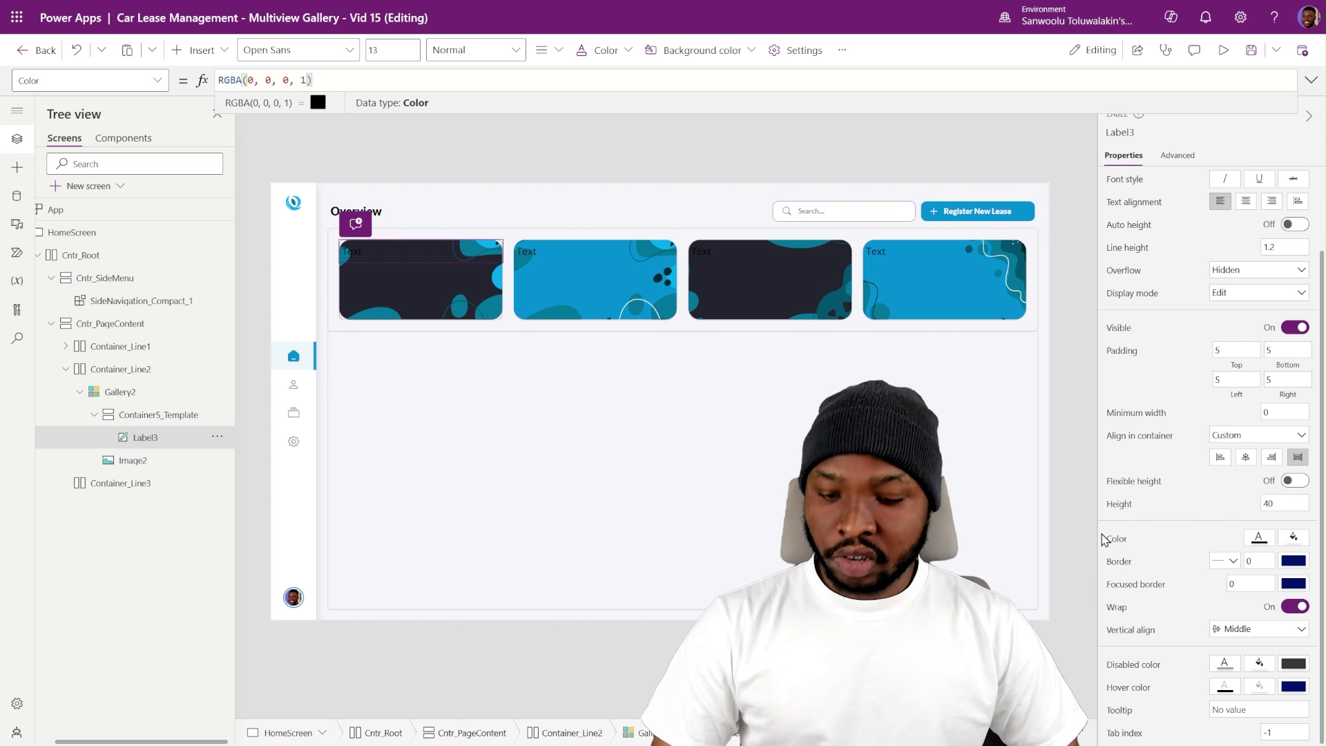
text(c)
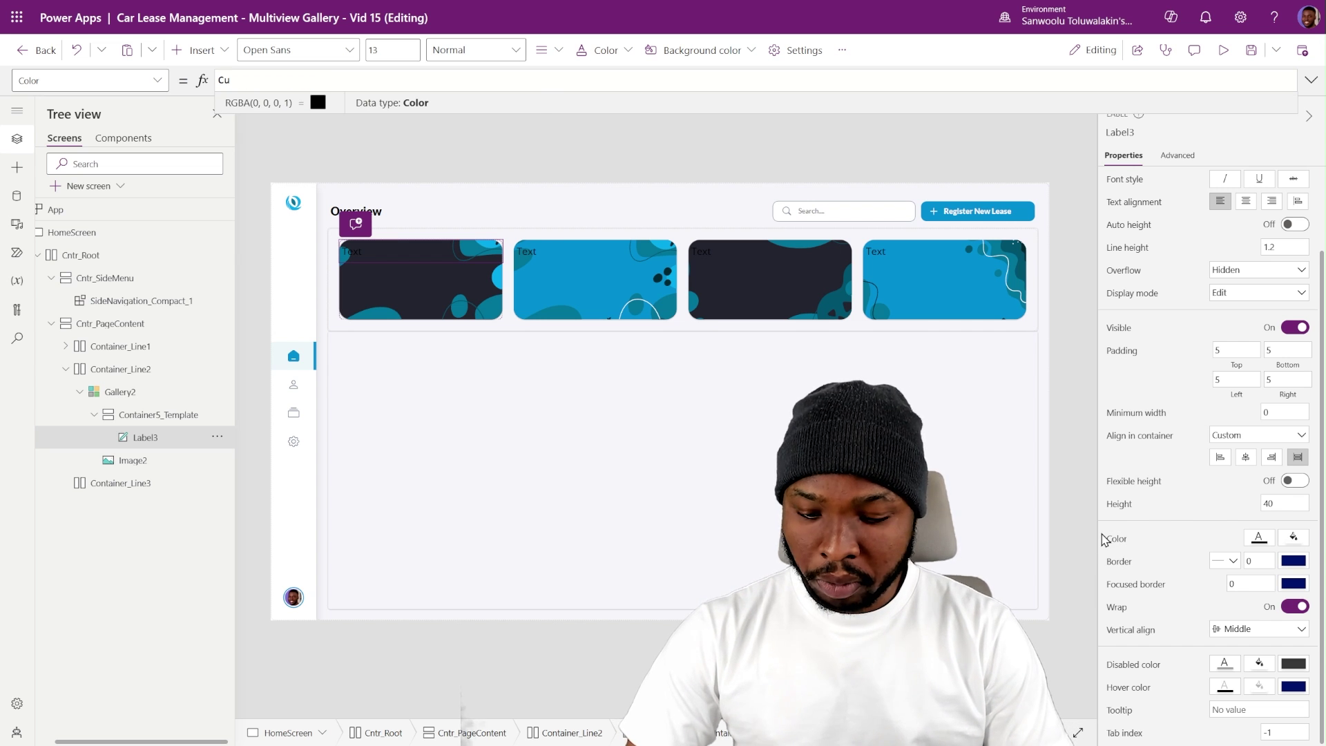
text(ustomTheme)
key(Tab)
text(.te)
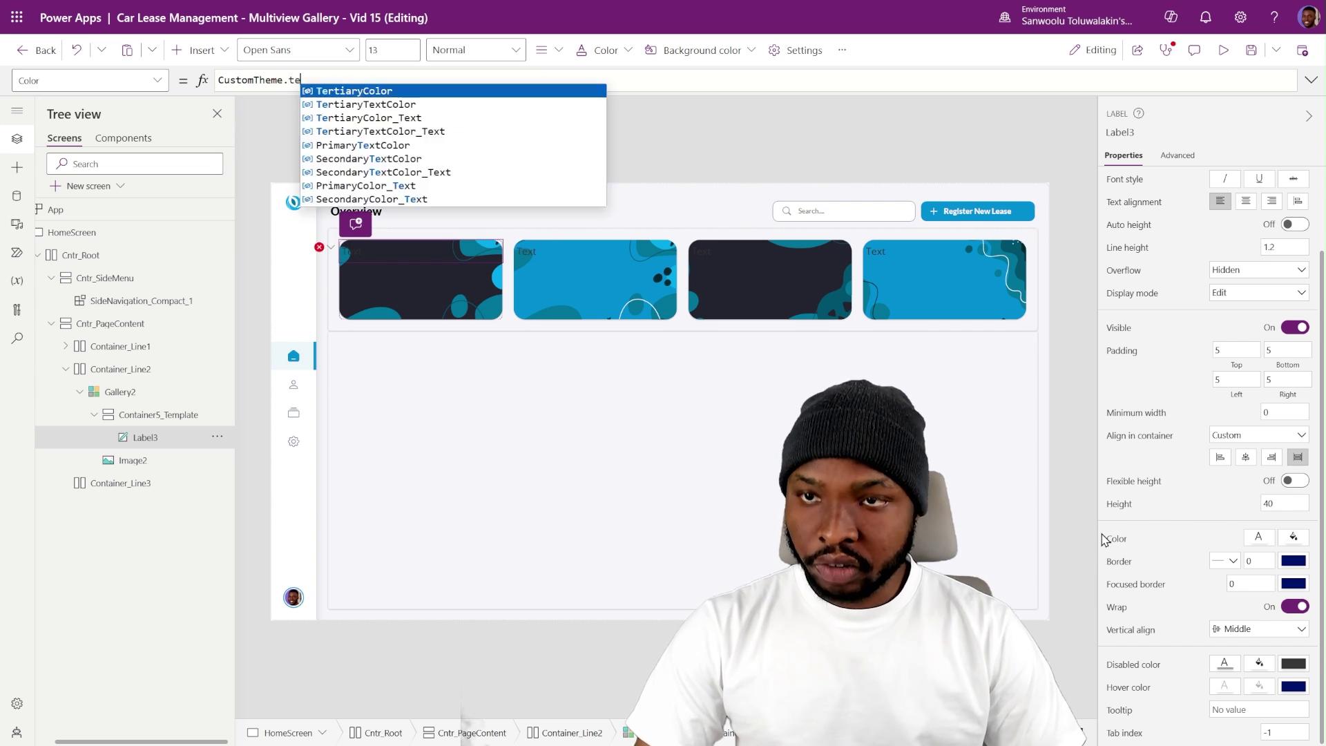
click(349, 104)
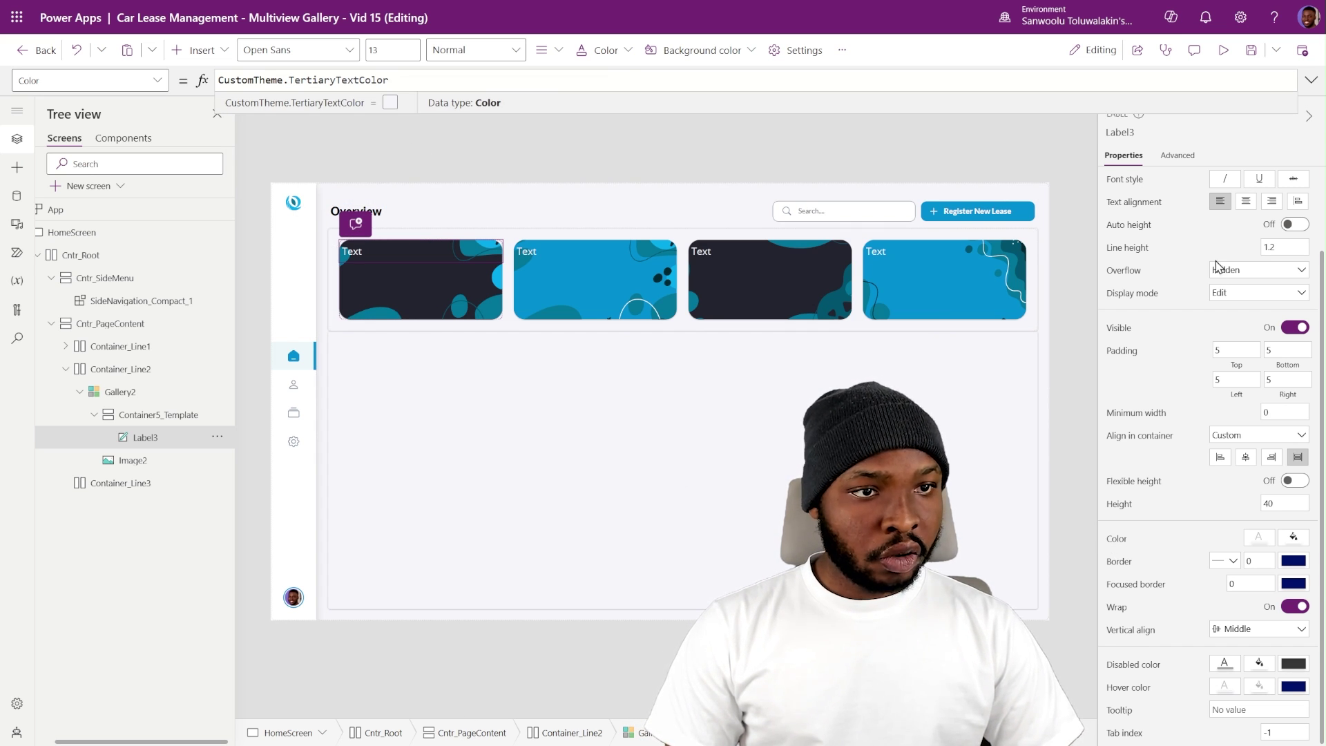
- Duplicate Label3 within Container5_Template by copying and pasting it
scroll(1217, 266, up, 2)
click(145, 440)
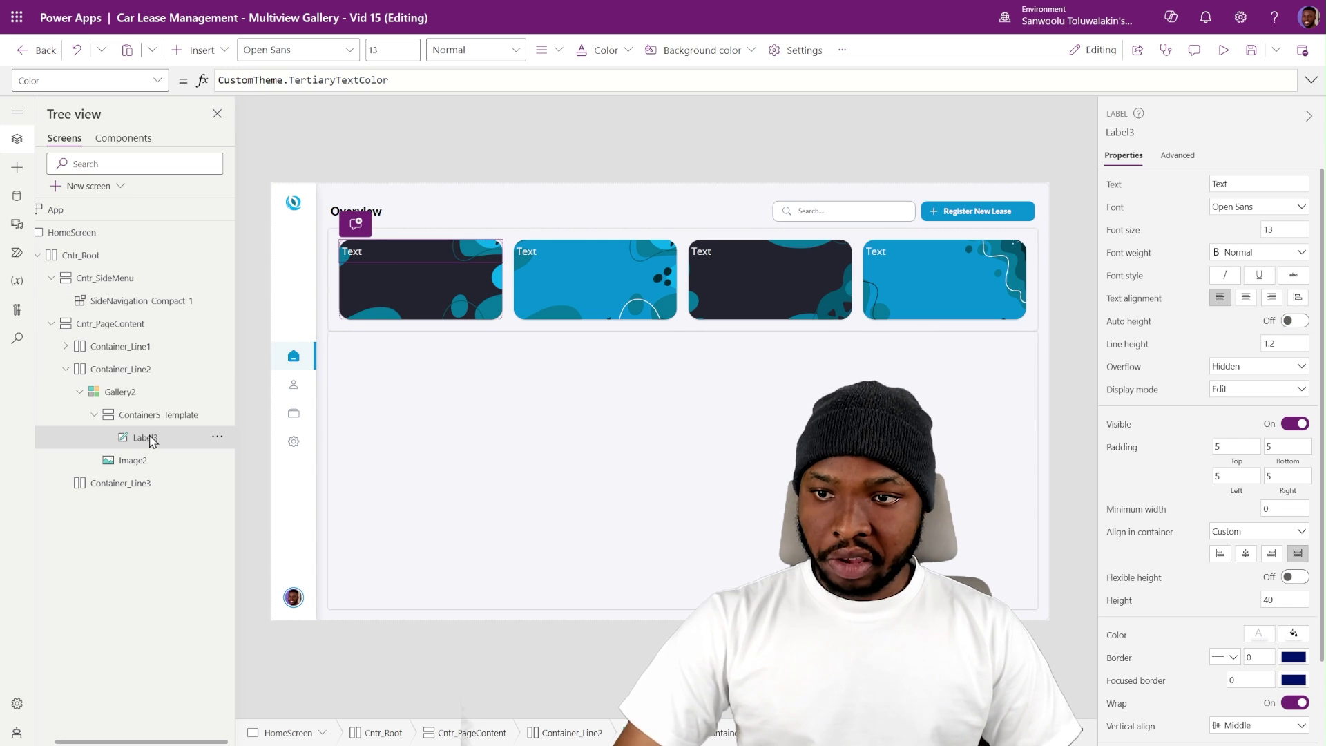
key(ctrl+c)
key(ctrl+v)
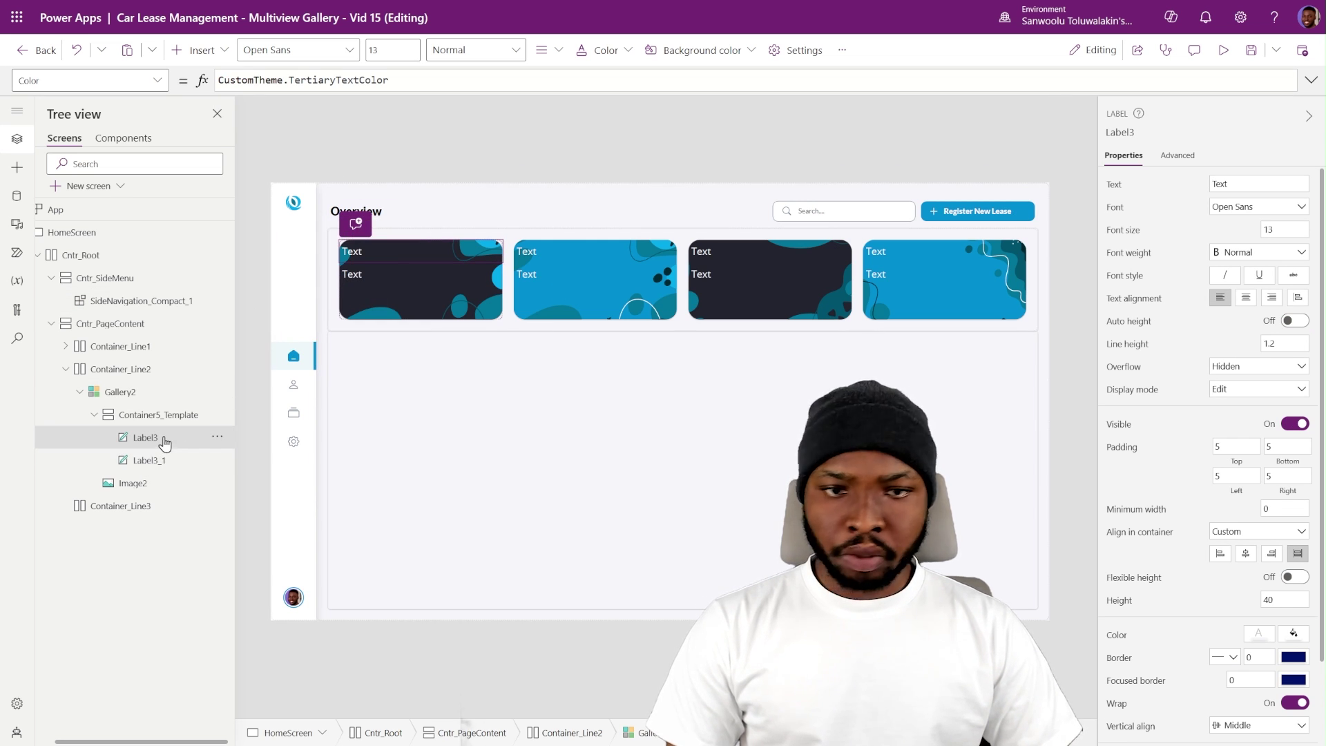
- Bind the text of the upper label, Label3, to ThisItem.CardName
click(1114, 185)
text(Thi)
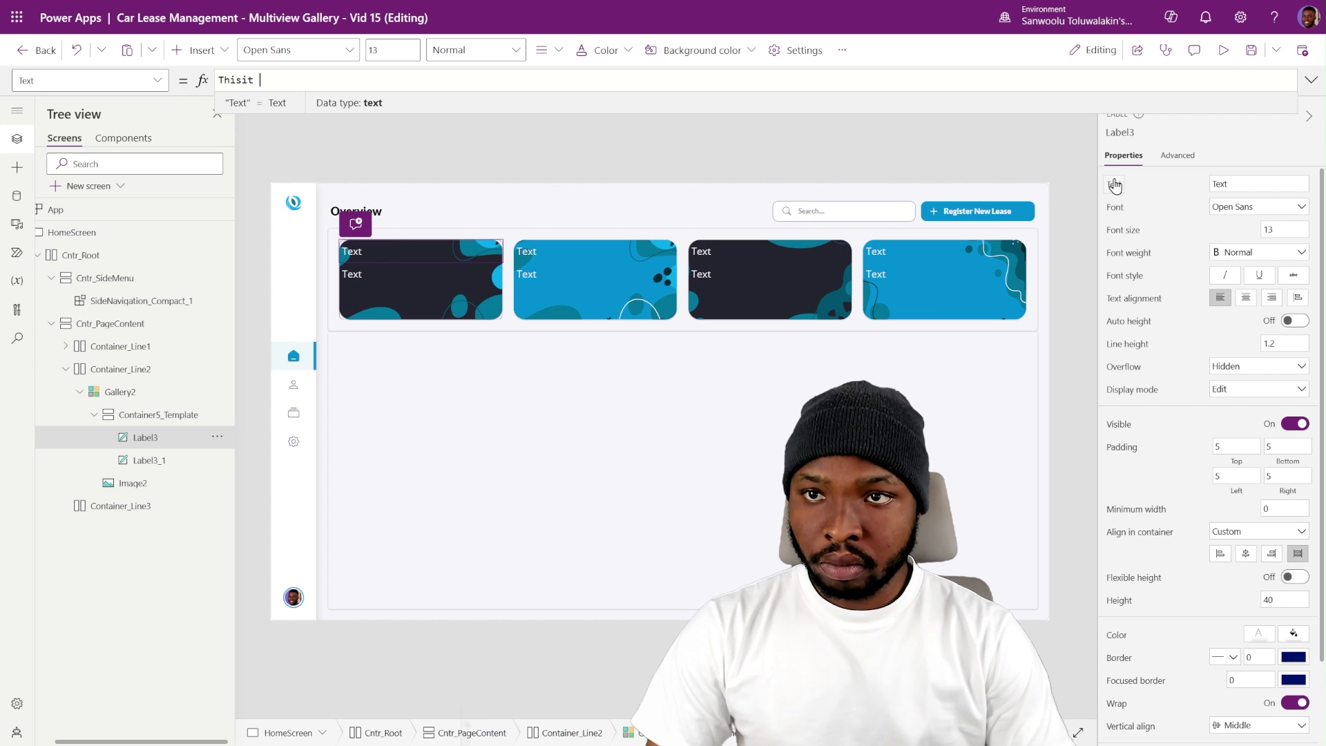
text(sItem.)
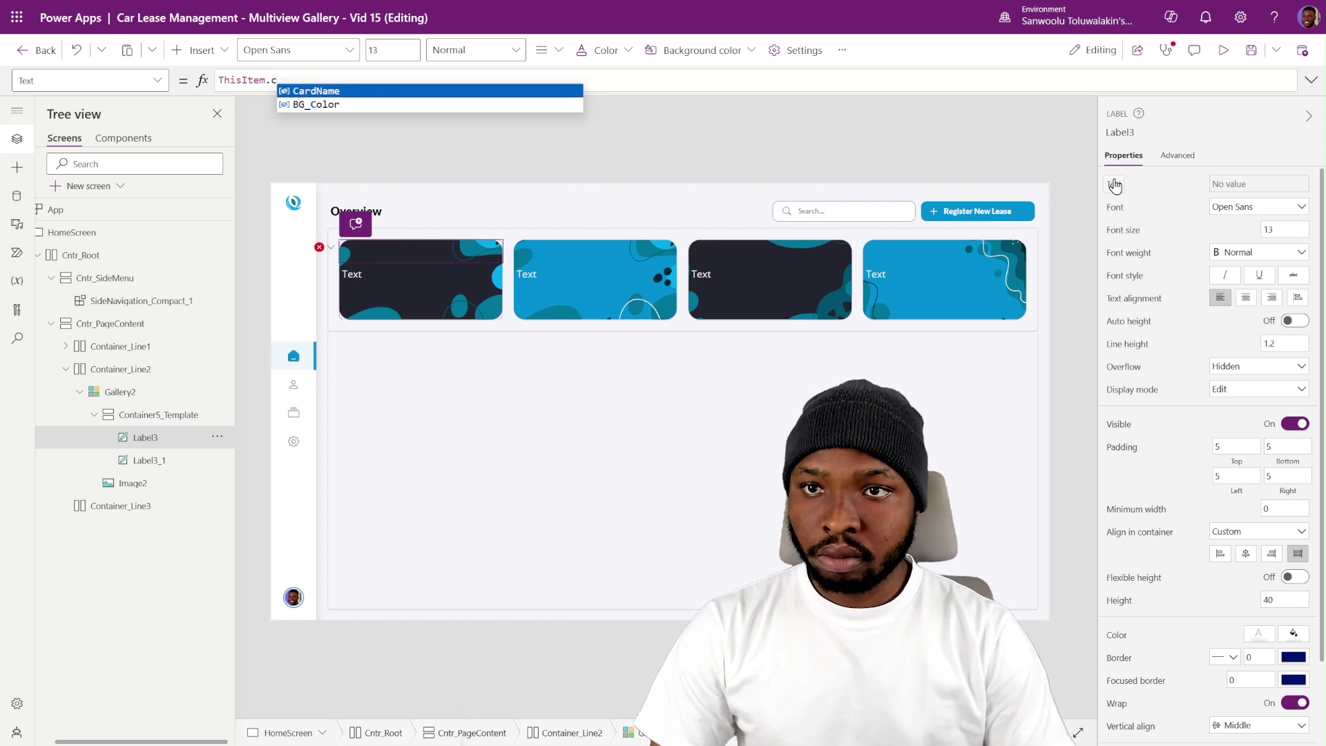
text(c)
key(Tab)
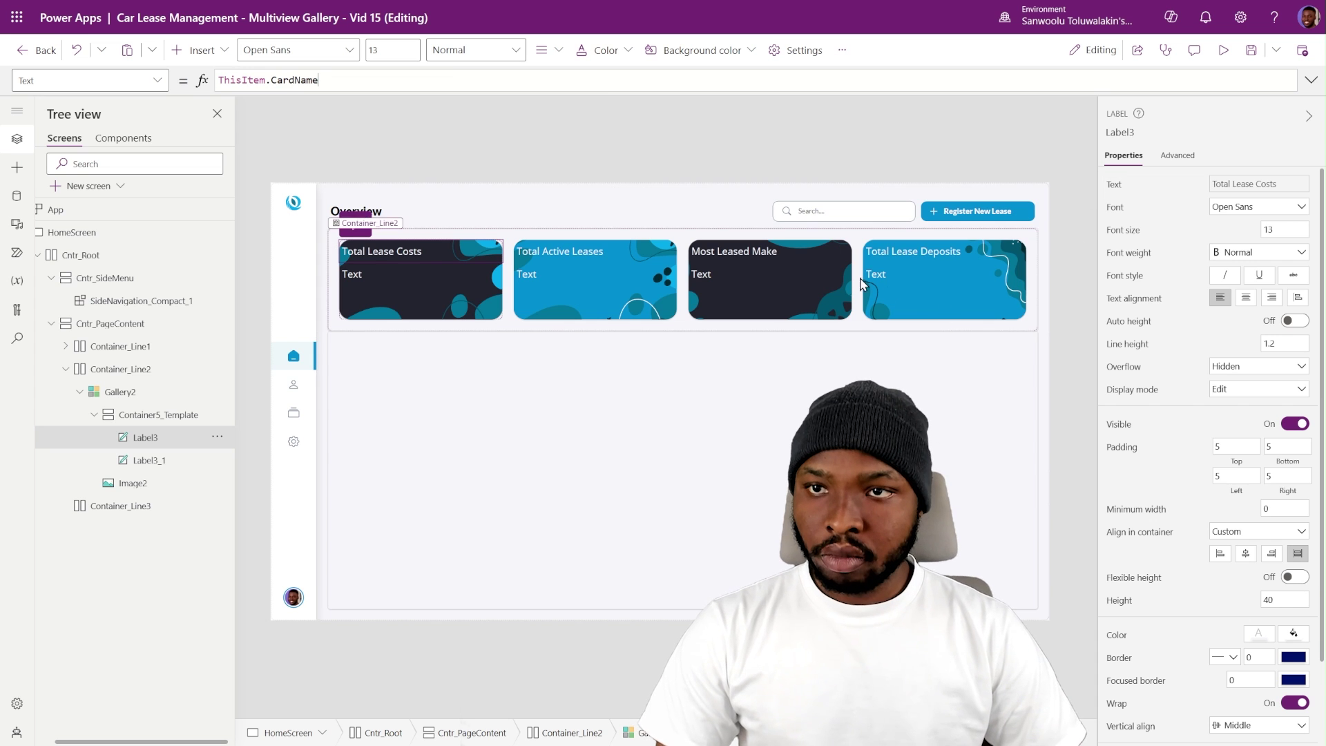
- Bind the text of the copied label, Label3_1, to ThisItem.Value
click(161, 461)
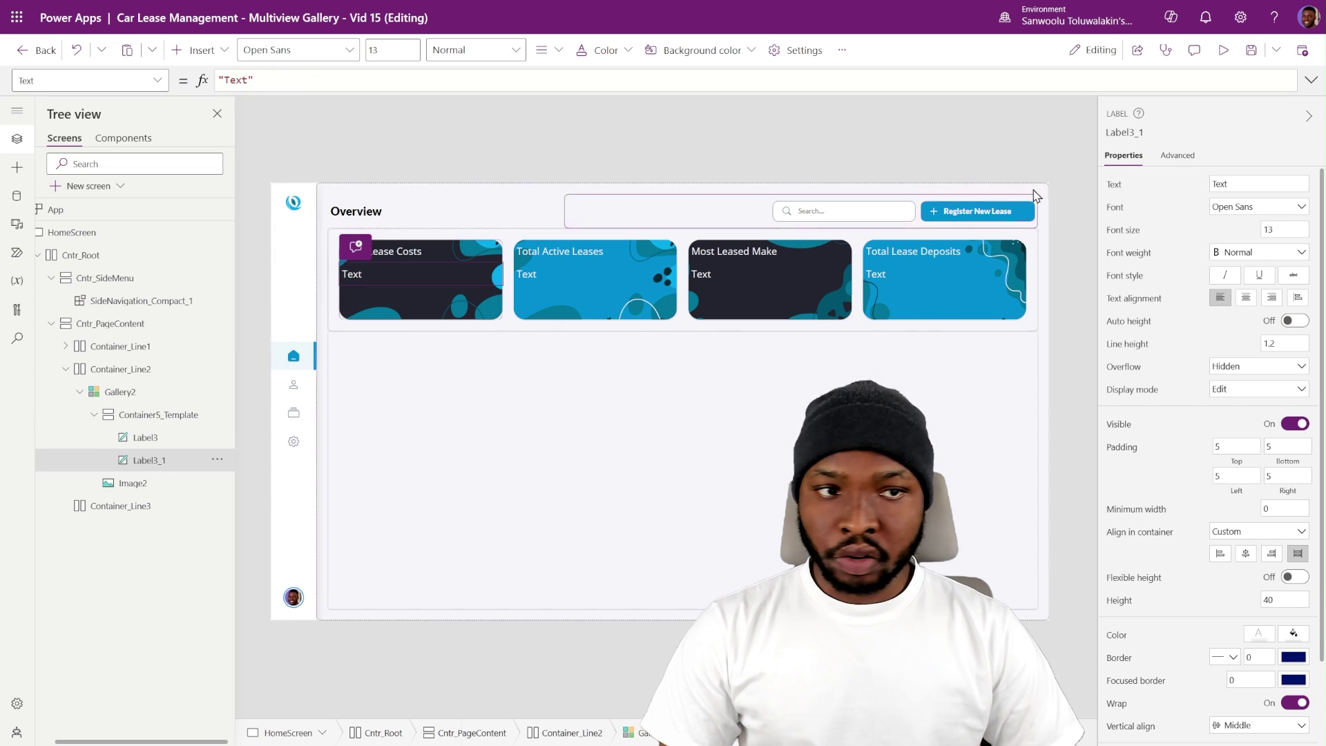
click(1110, 187)
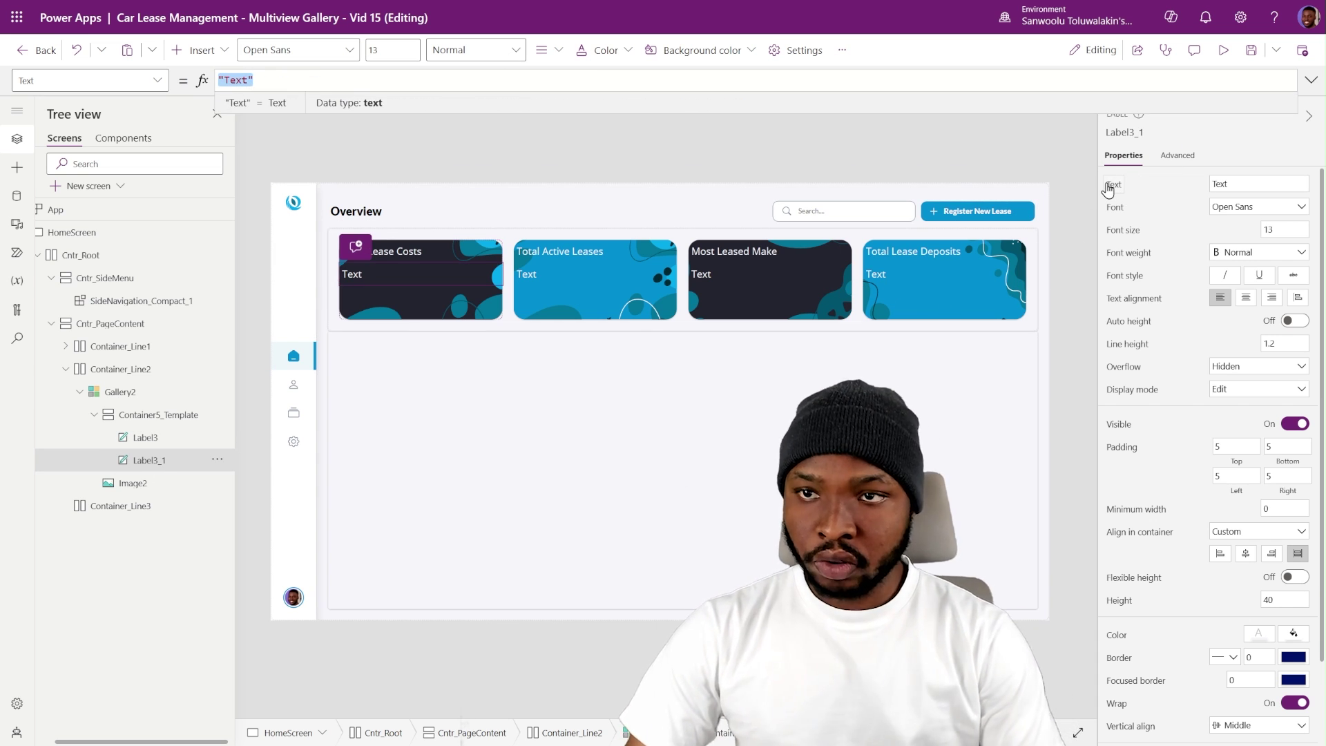
text(ThisItem.Value)
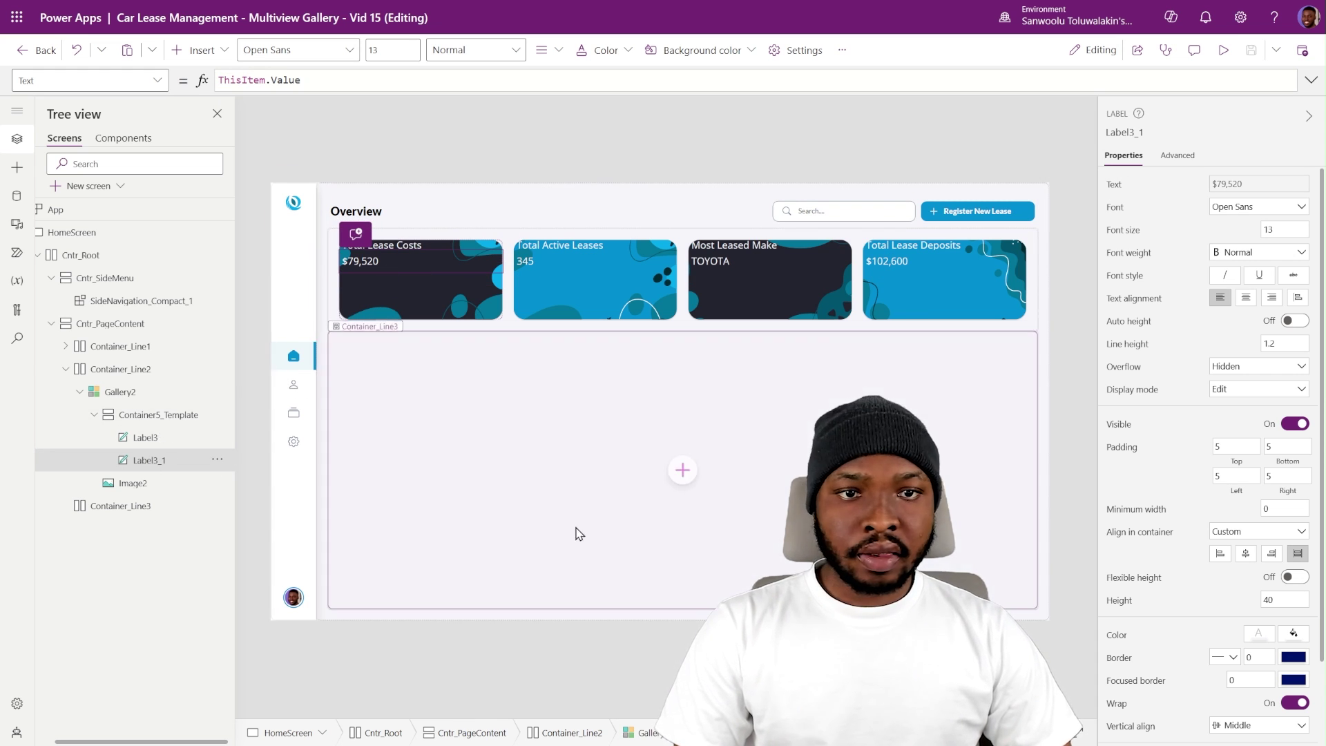
- Set the padding of Container5_Template to 20 on the top, left and right and 25 on the bottom
click(123, 436)
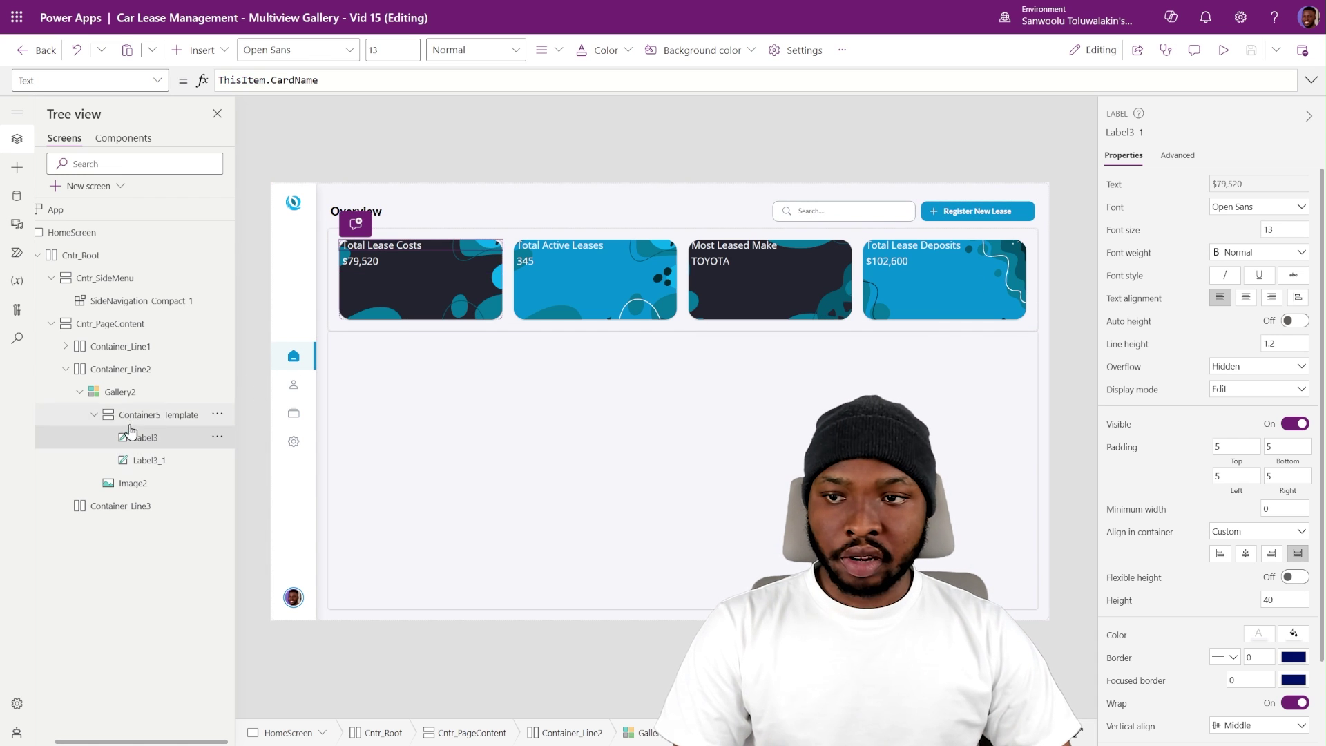
click(160, 417)
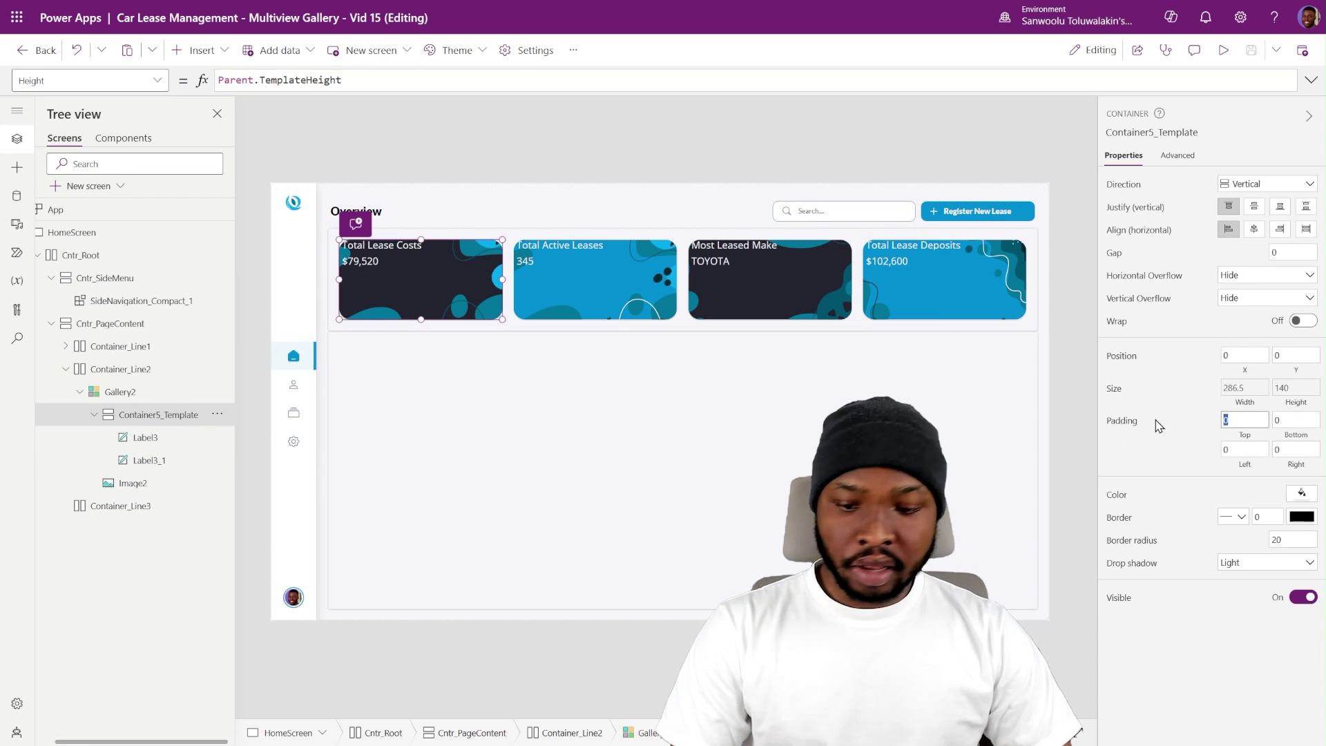
click(1238, 449)
click(1294, 450)
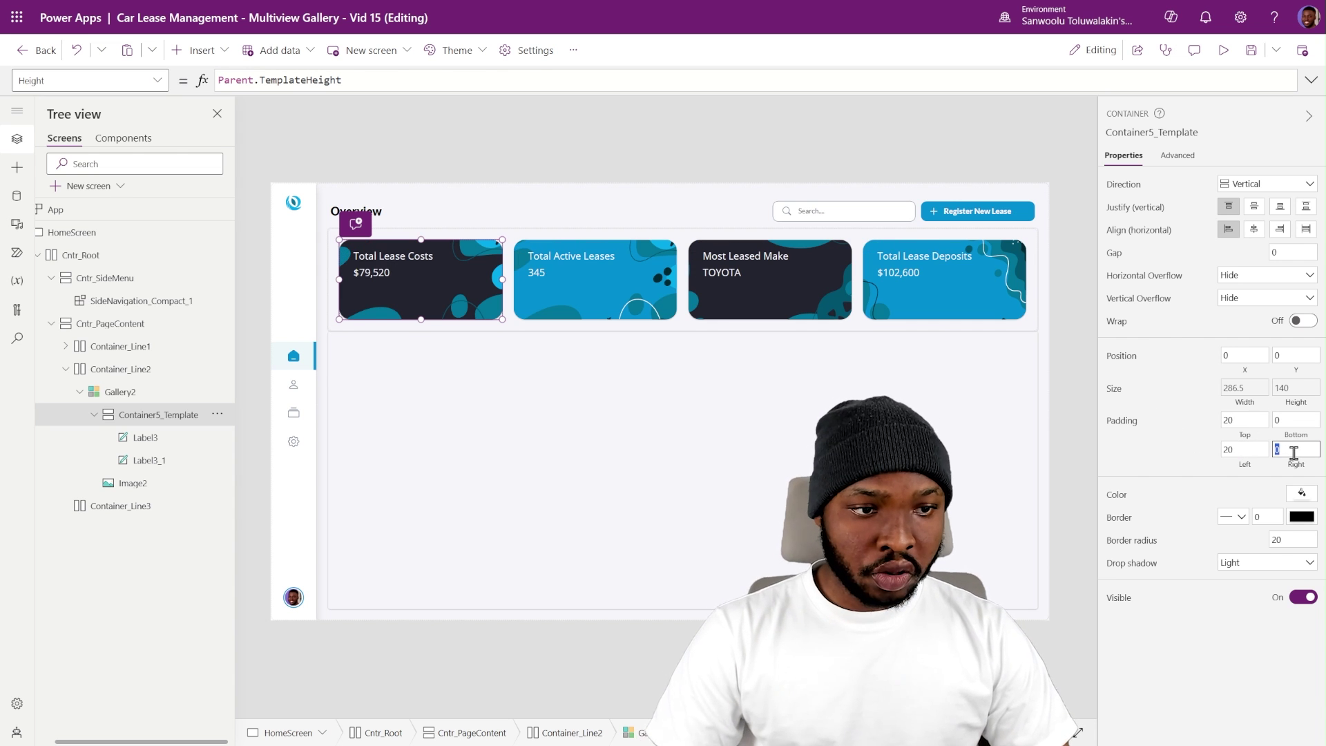
click(1288, 422)
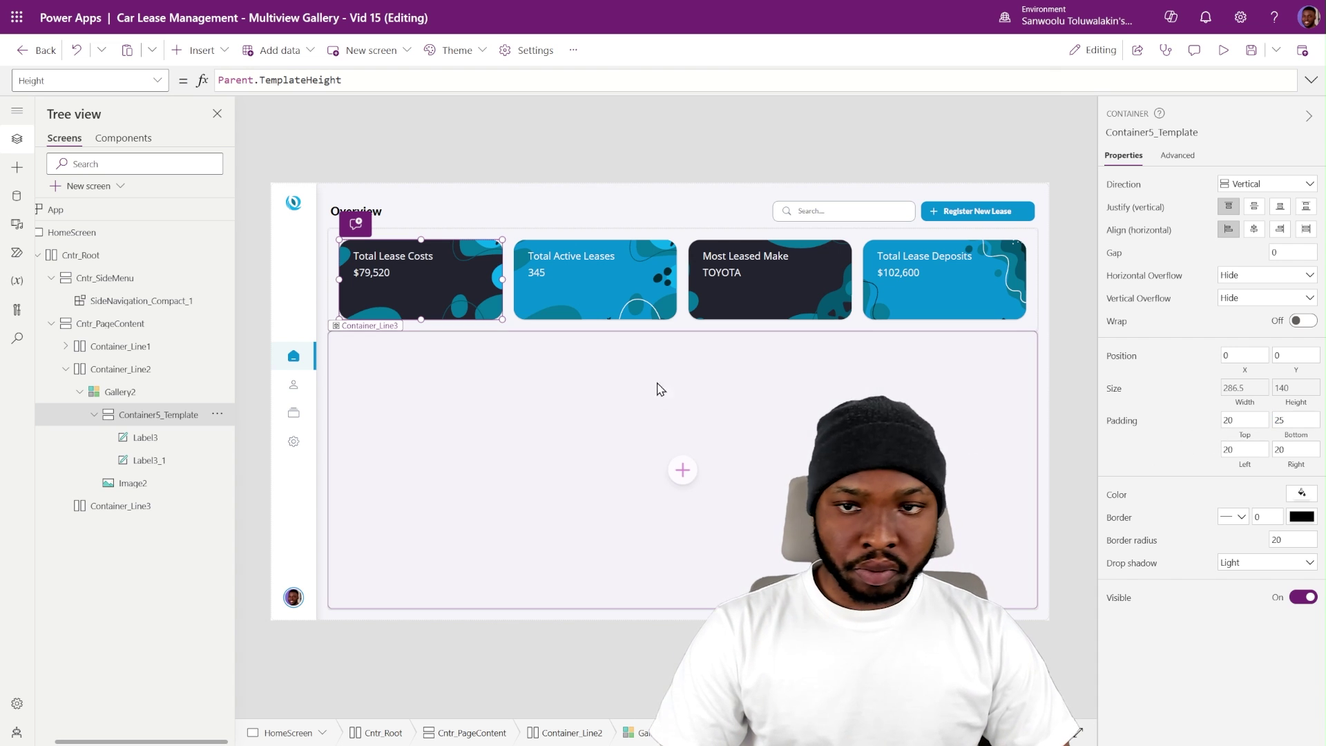
- Insert a horizontal container into Container5_Template and reorder it to sit above both labels
click(147, 442)
click(152, 459)
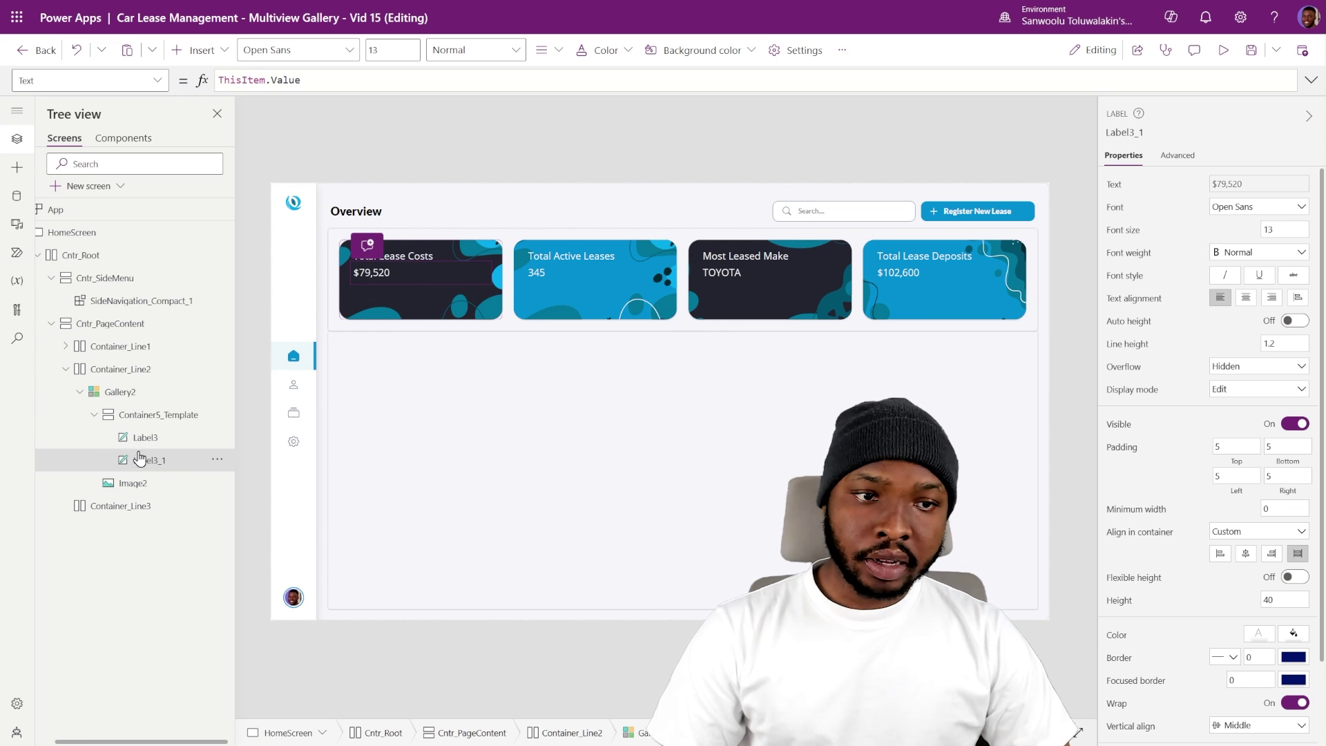
click(146, 420)
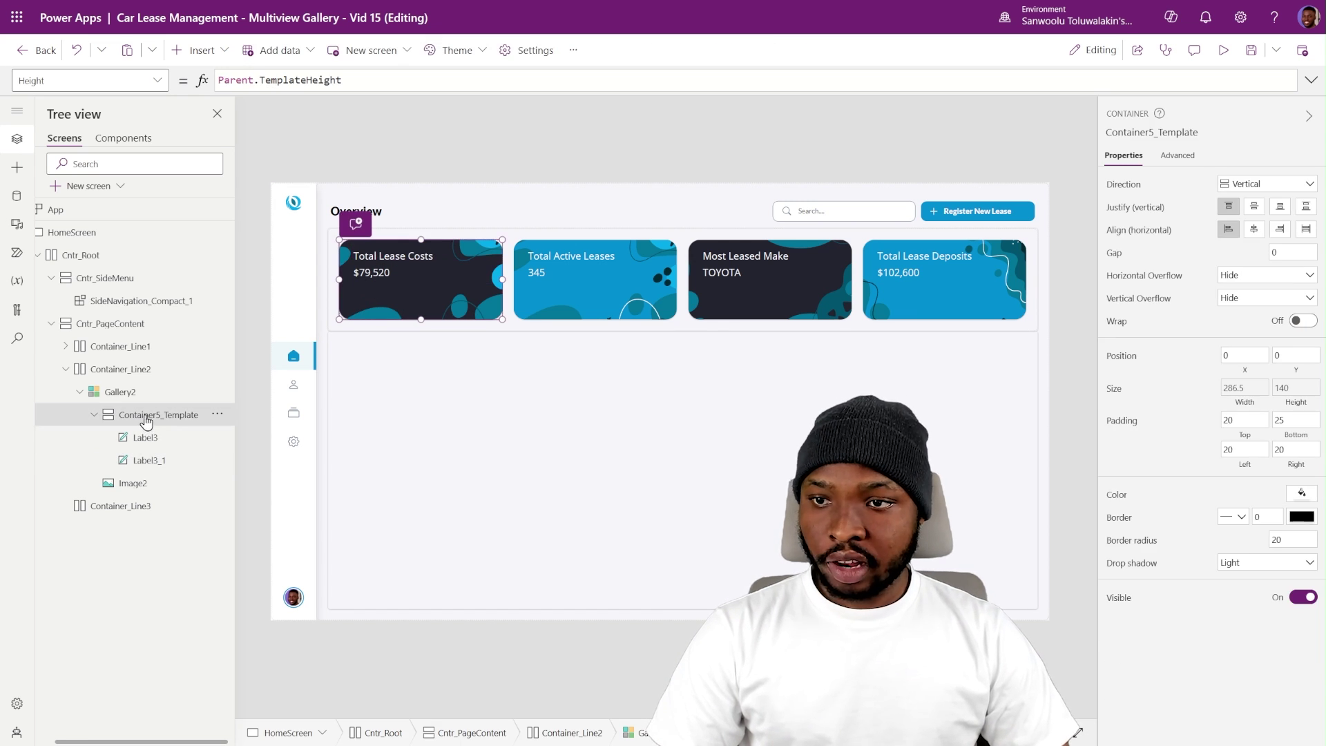
click(198, 50)
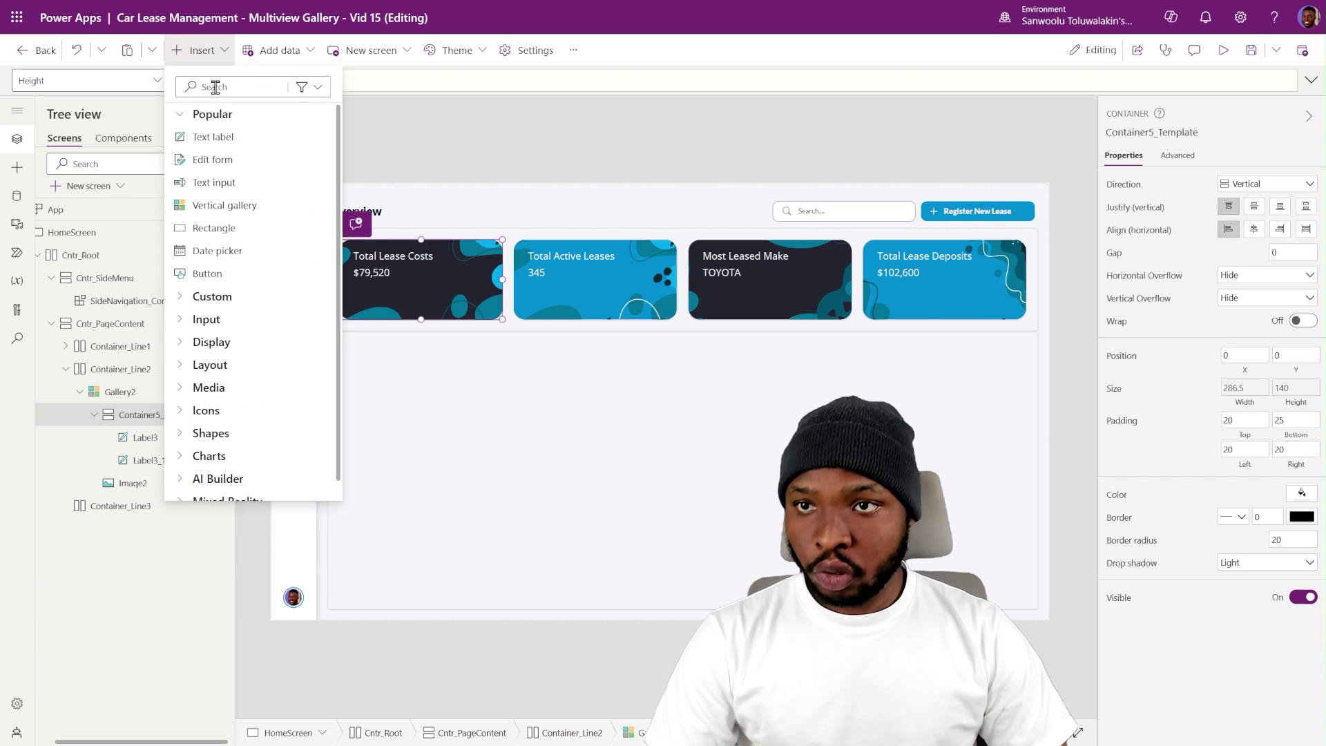
text(co)
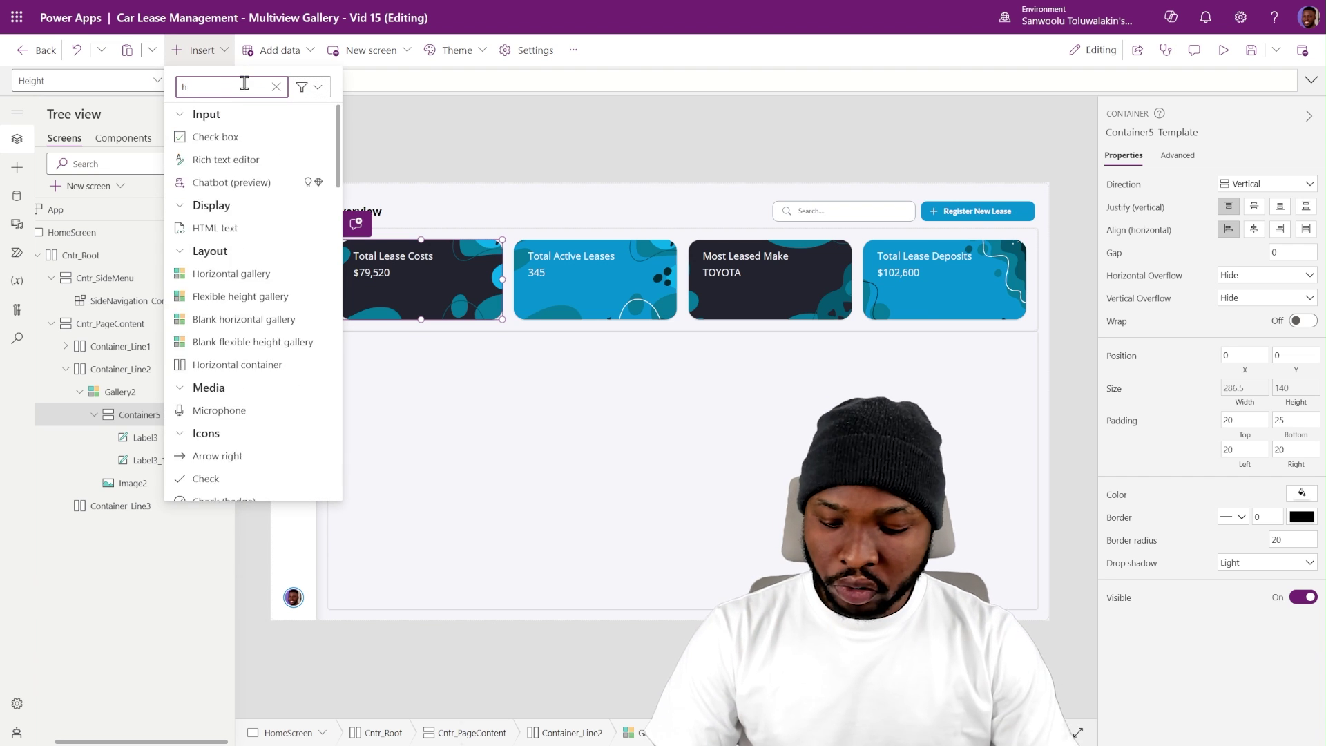
text(n)
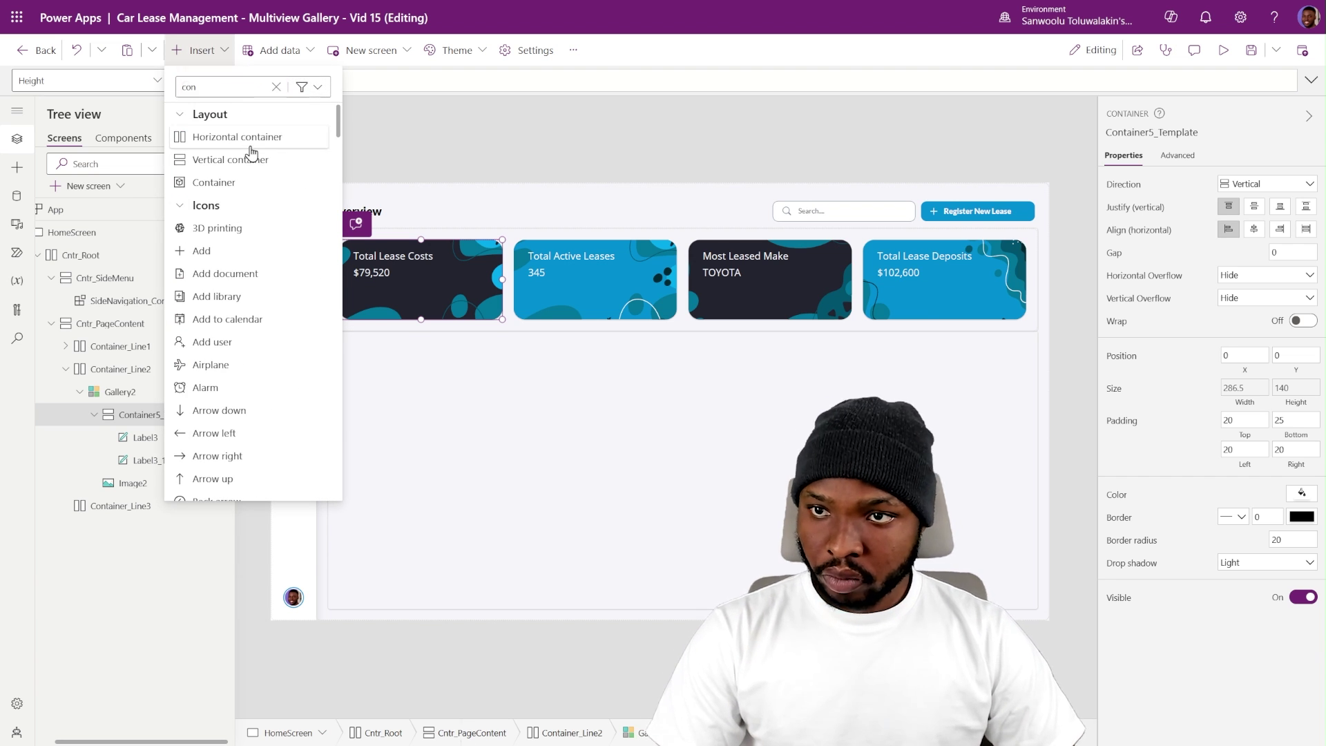
key(Escape)
click(217, 482)
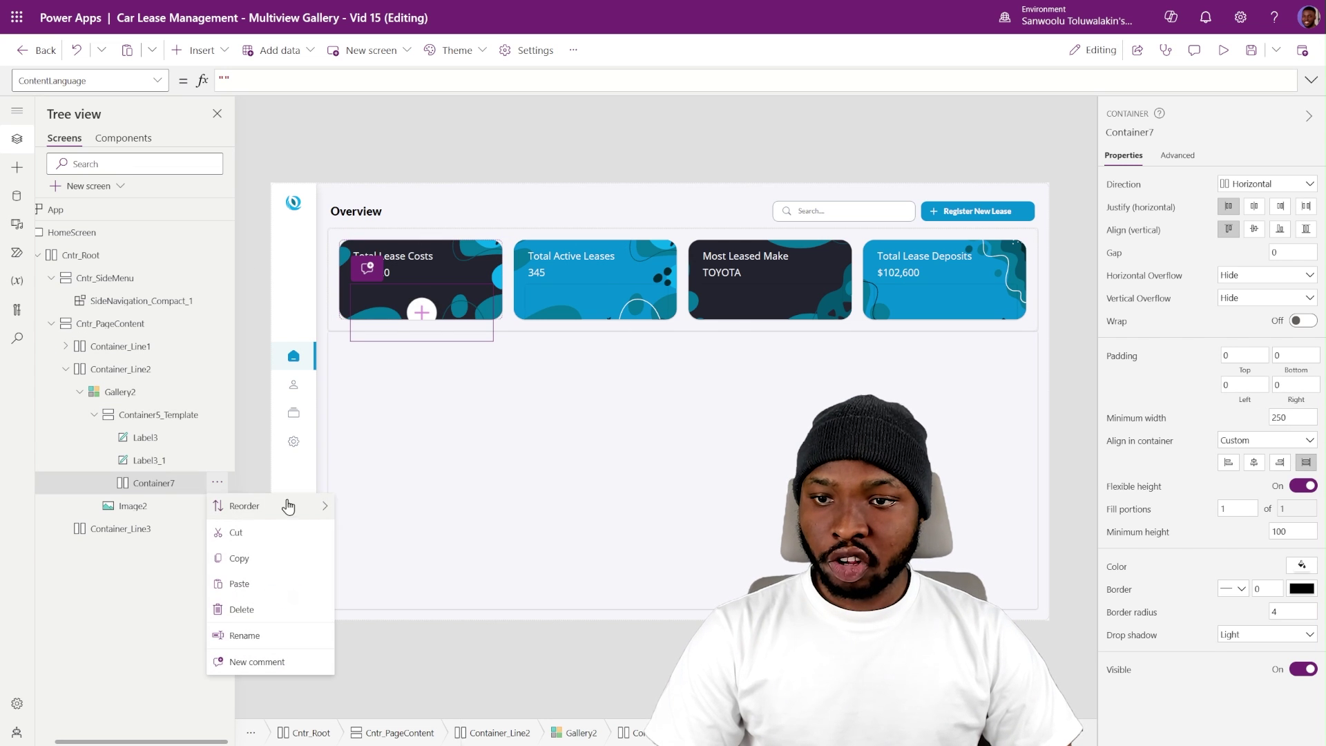
mouse_move(276, 506)
click(400, 508)
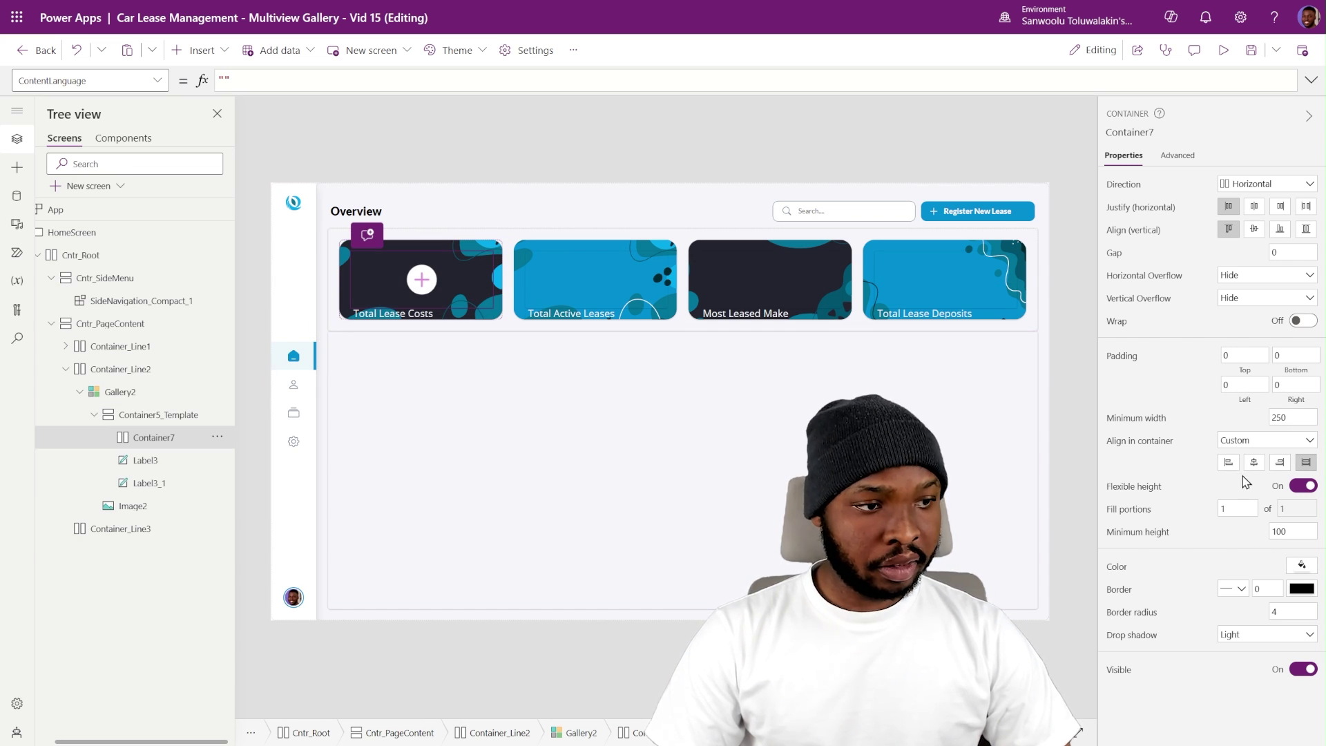
- Set the minimum height of Container7 to 50
double_click(1290, 531)
text(50)
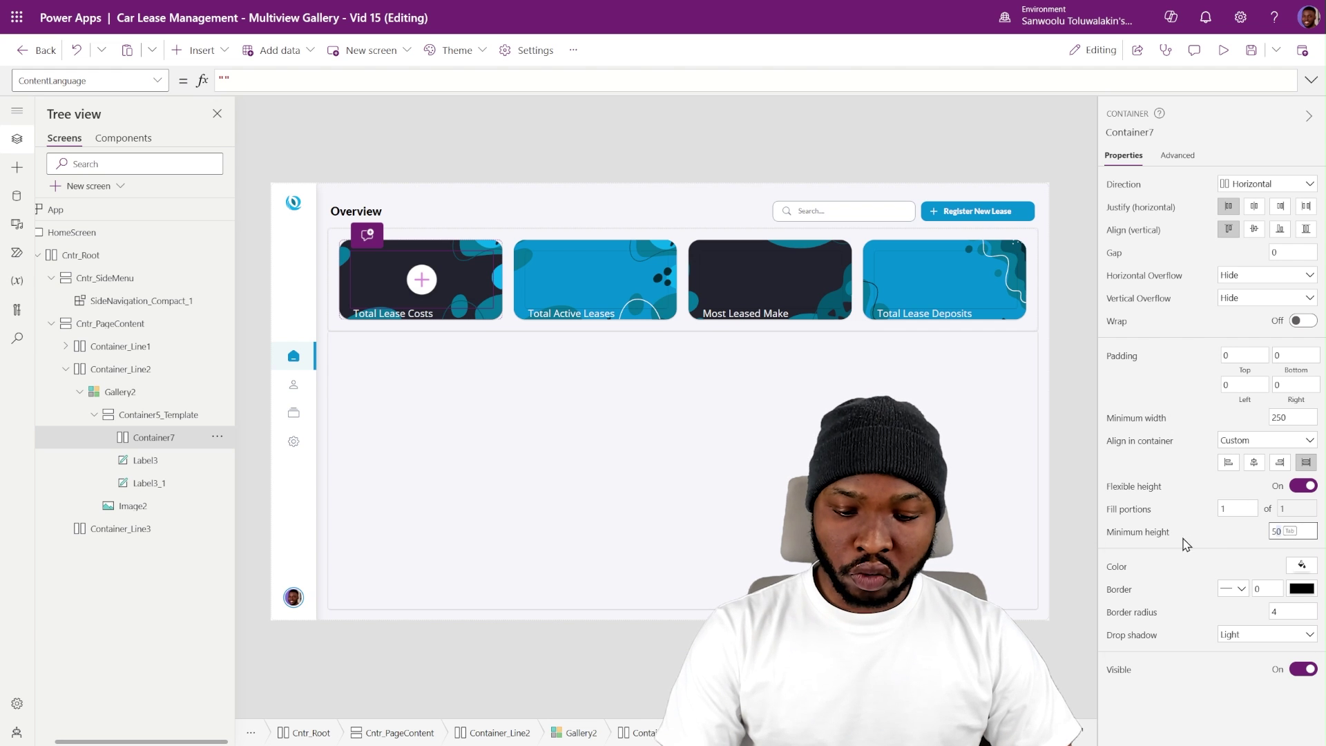
key(Return)
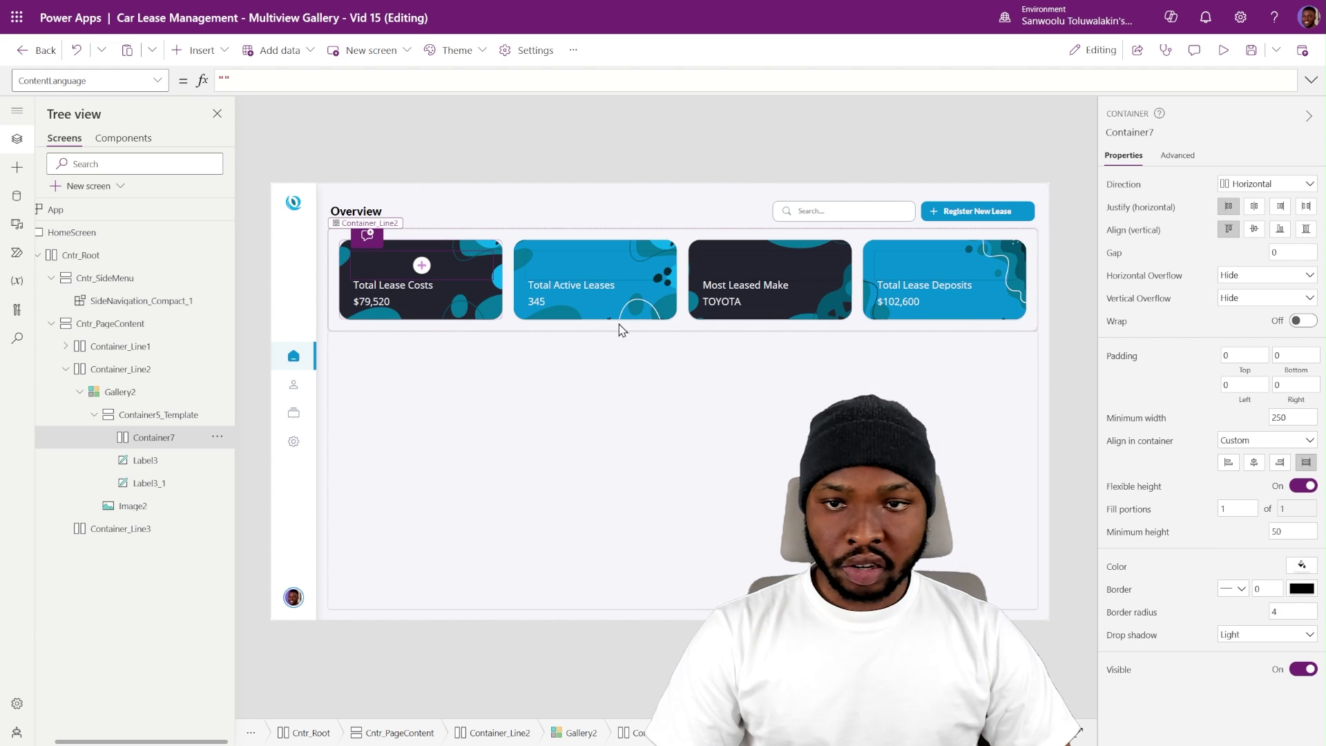
- Check the height settings of Label3 and Label3_1 in the gallery card
click(389, 297)
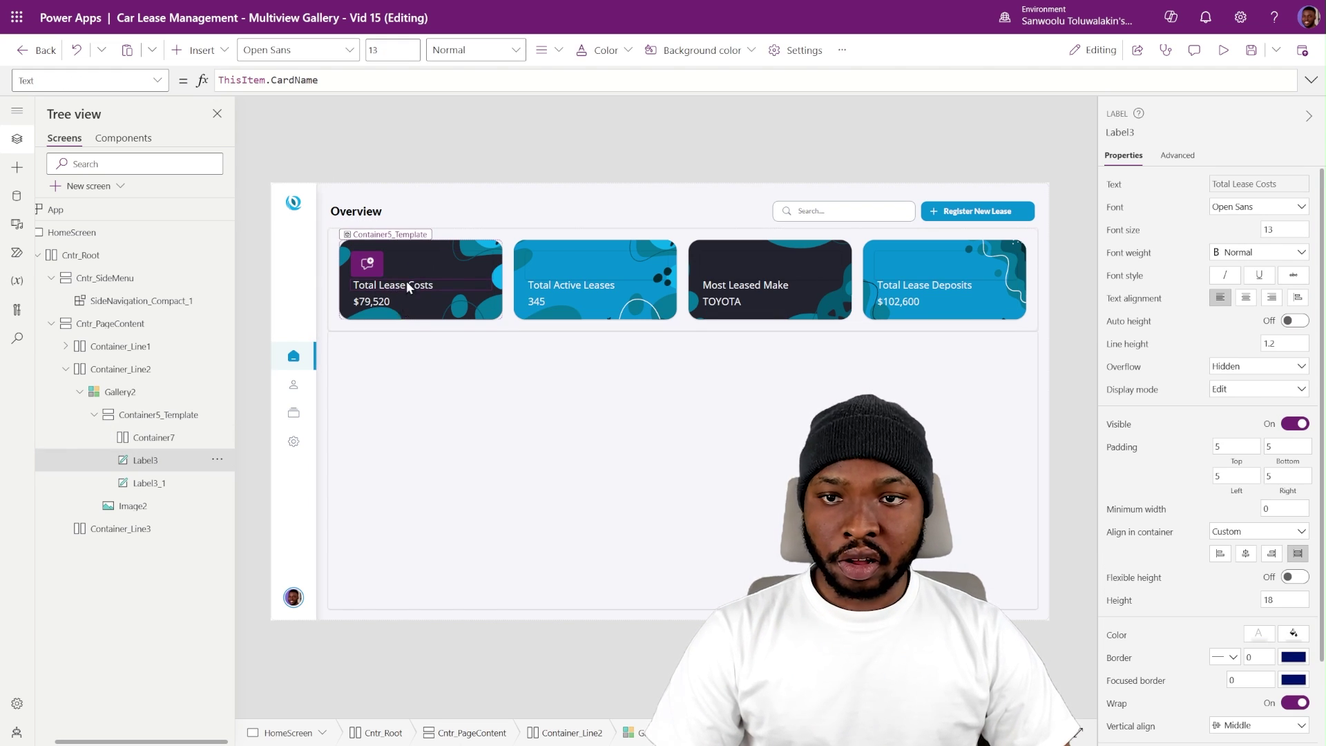
click(1271, 600)
click(368, 301)
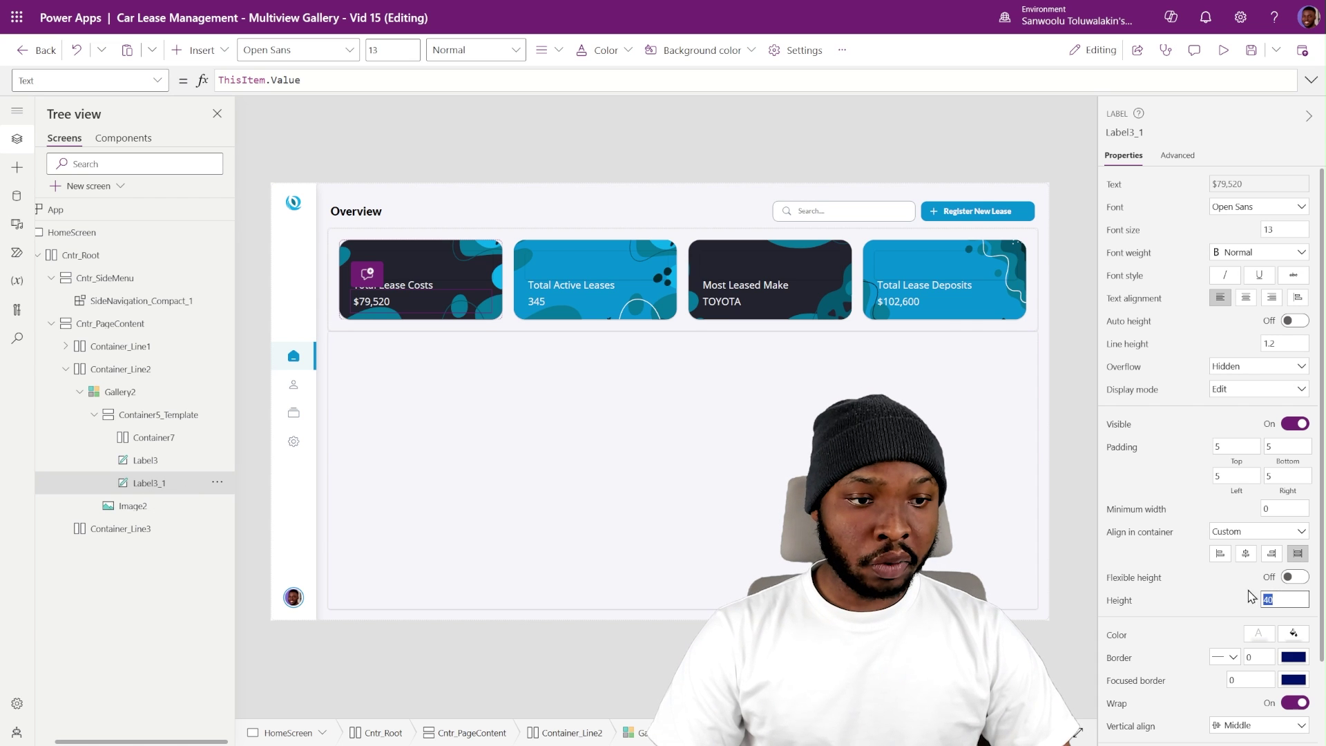
- Set Container7's drop shadow to None and its border radius to 0
click(153, 439)
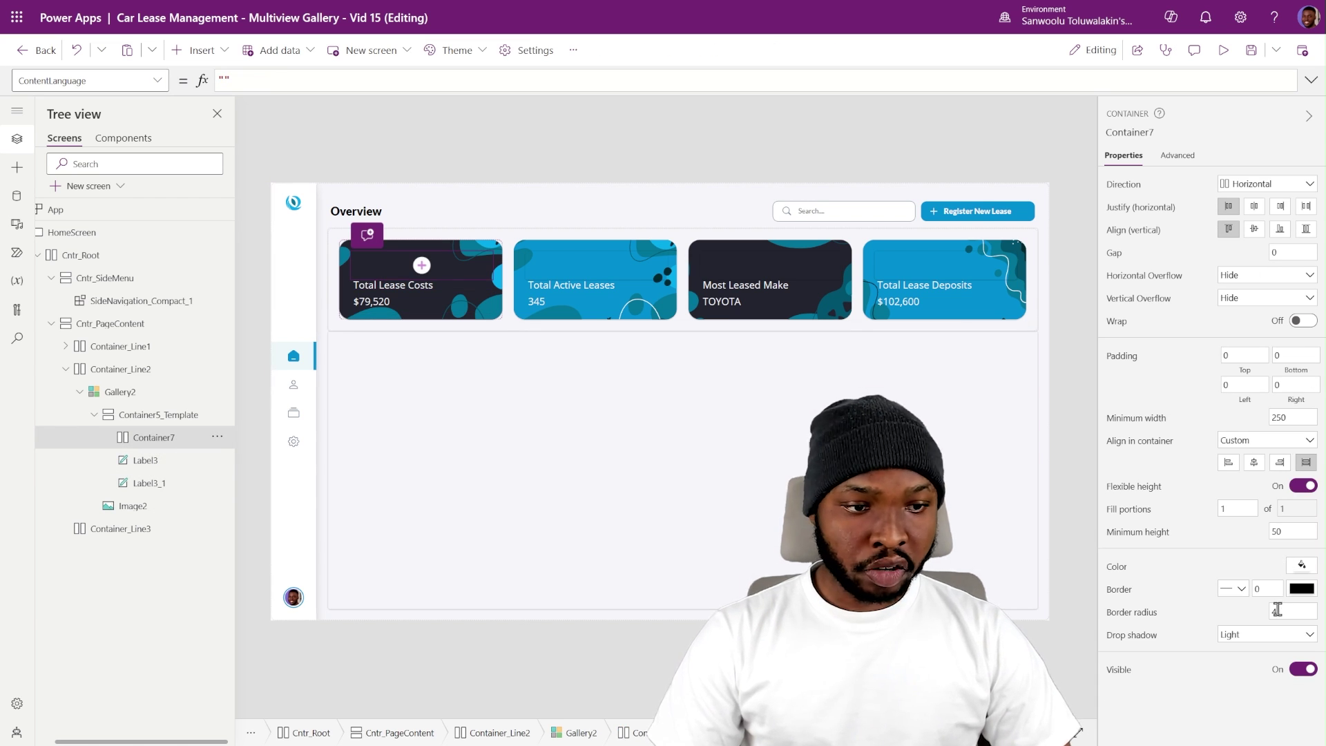
click(1254, 634)
click(1242, 519)
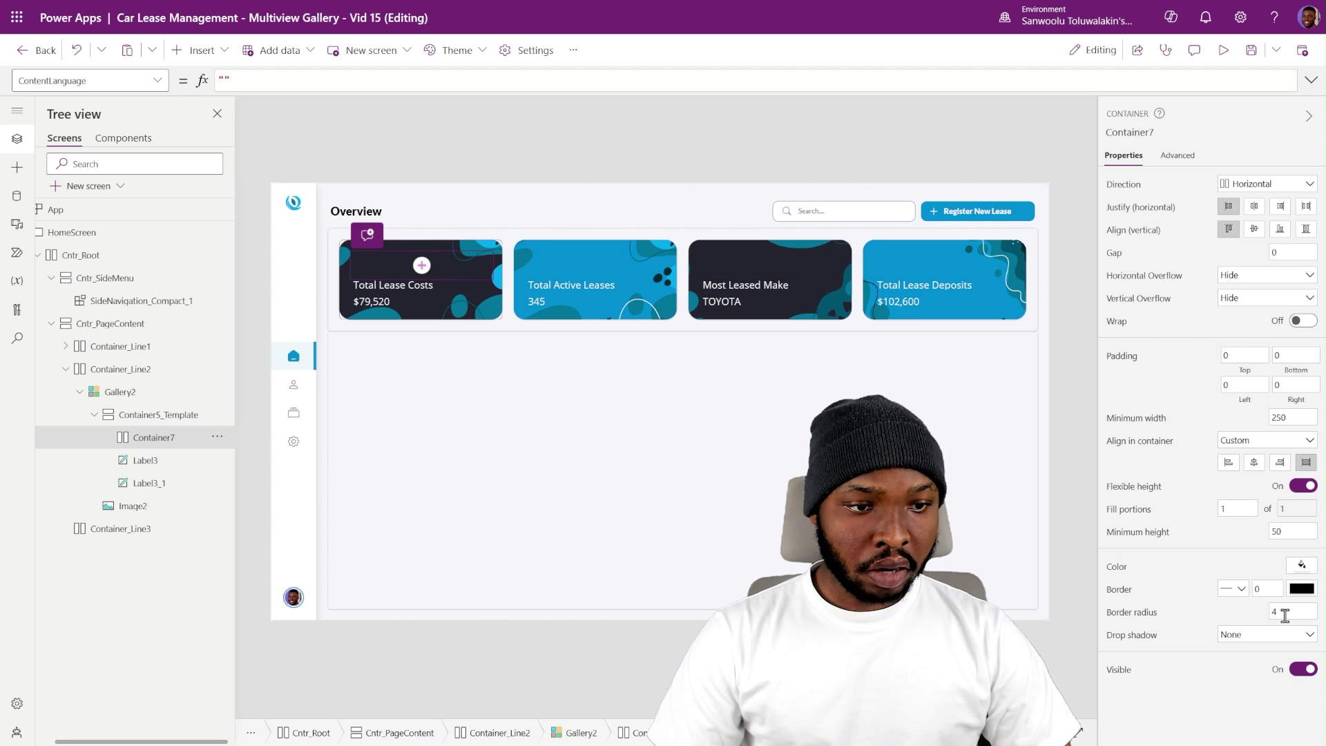
text(0)
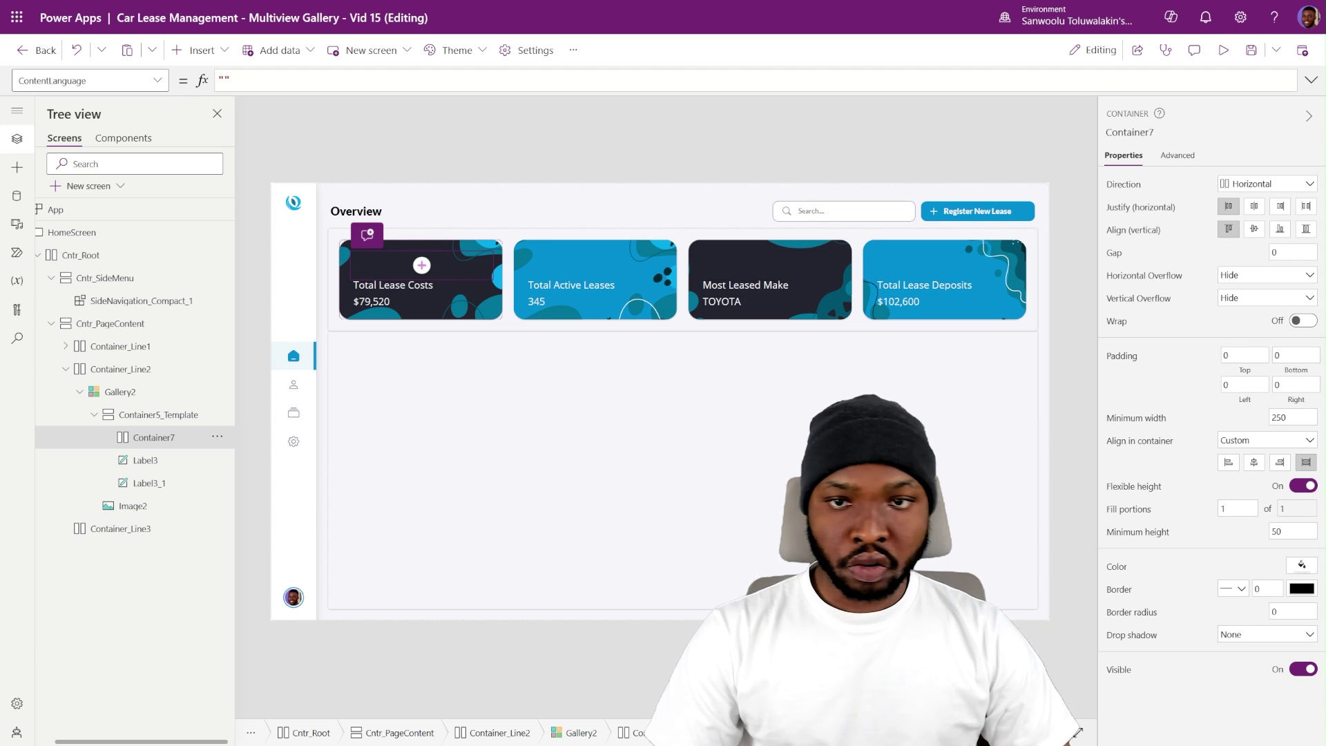
- Format the card name label, Label3, with the Lato font at size 9
click(370, 287)
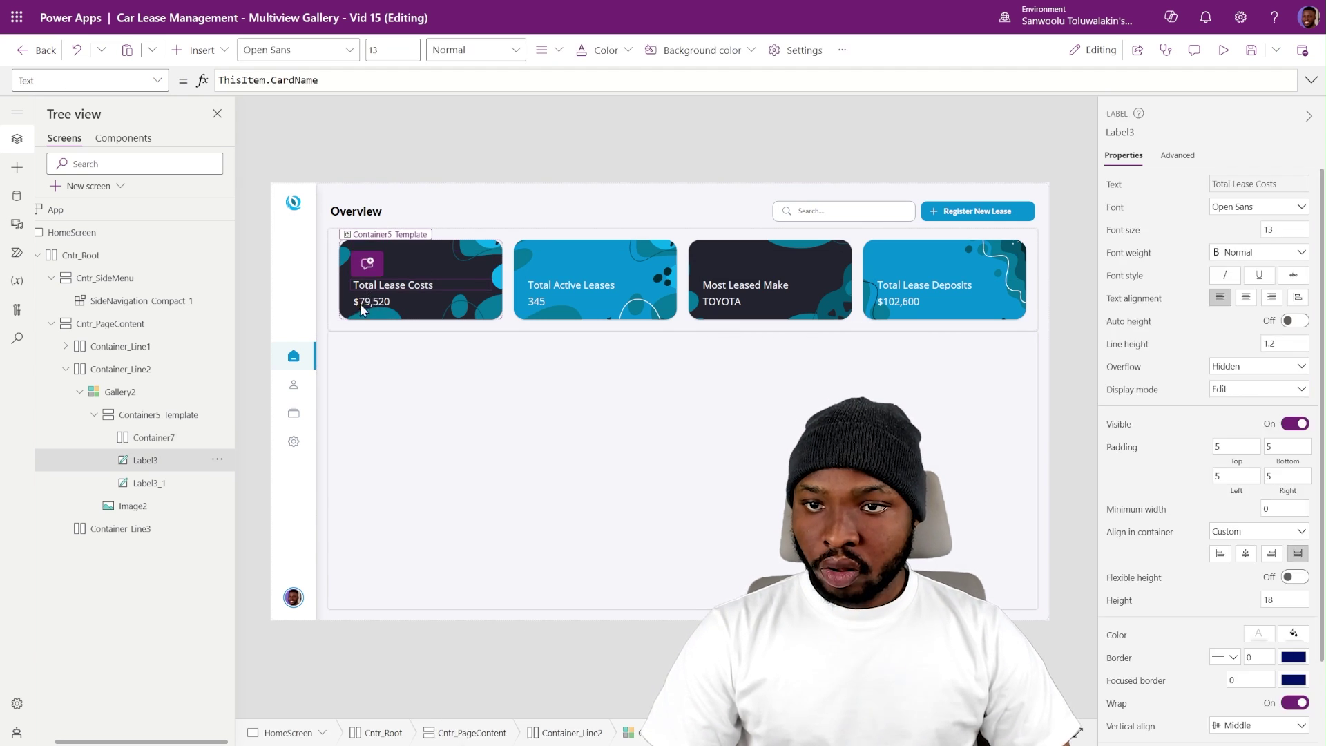
shift+click(366, 300)
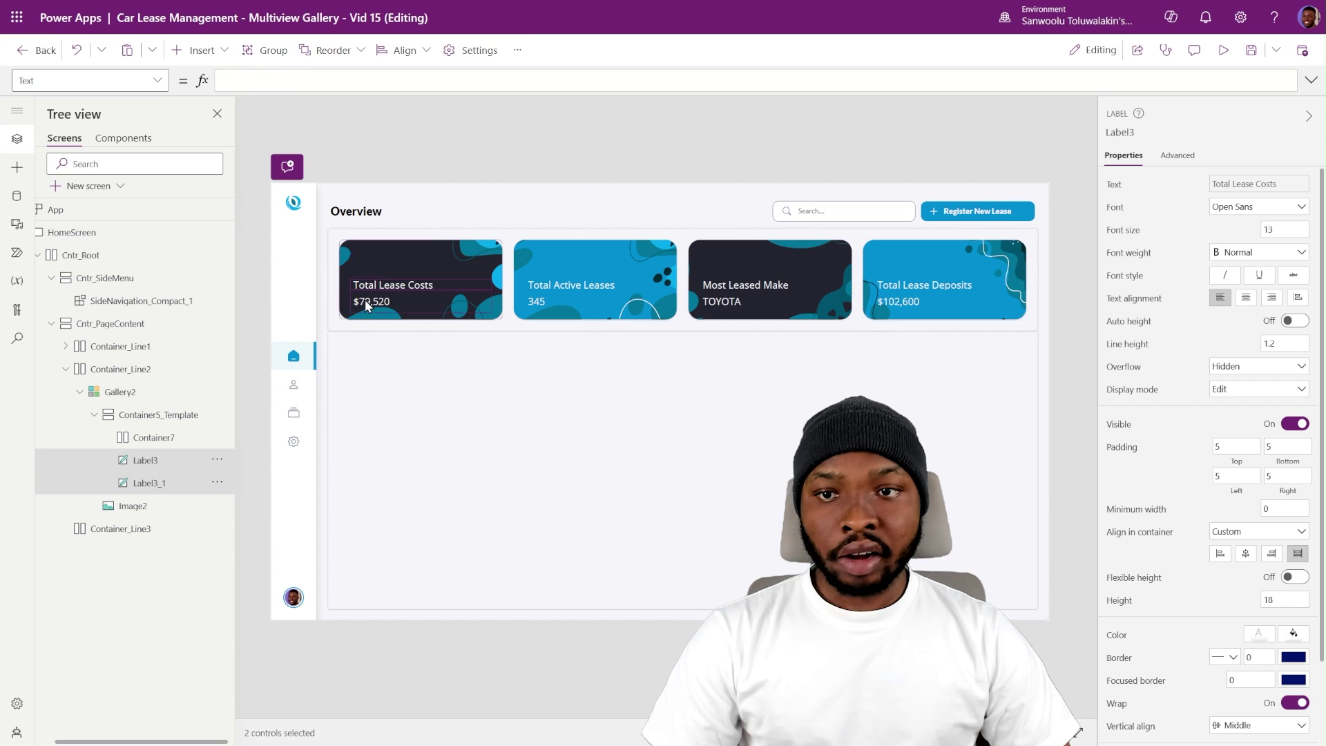
click(428, 286)
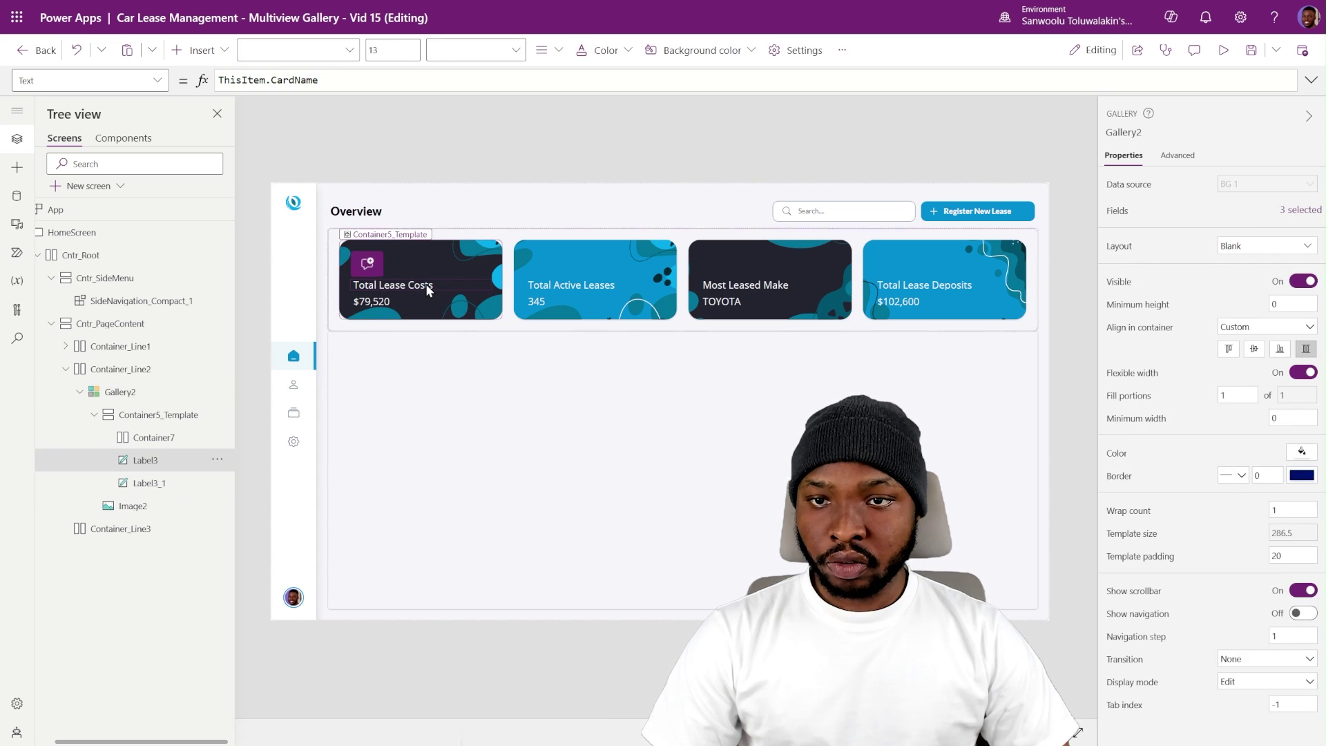
click(1264, 207)
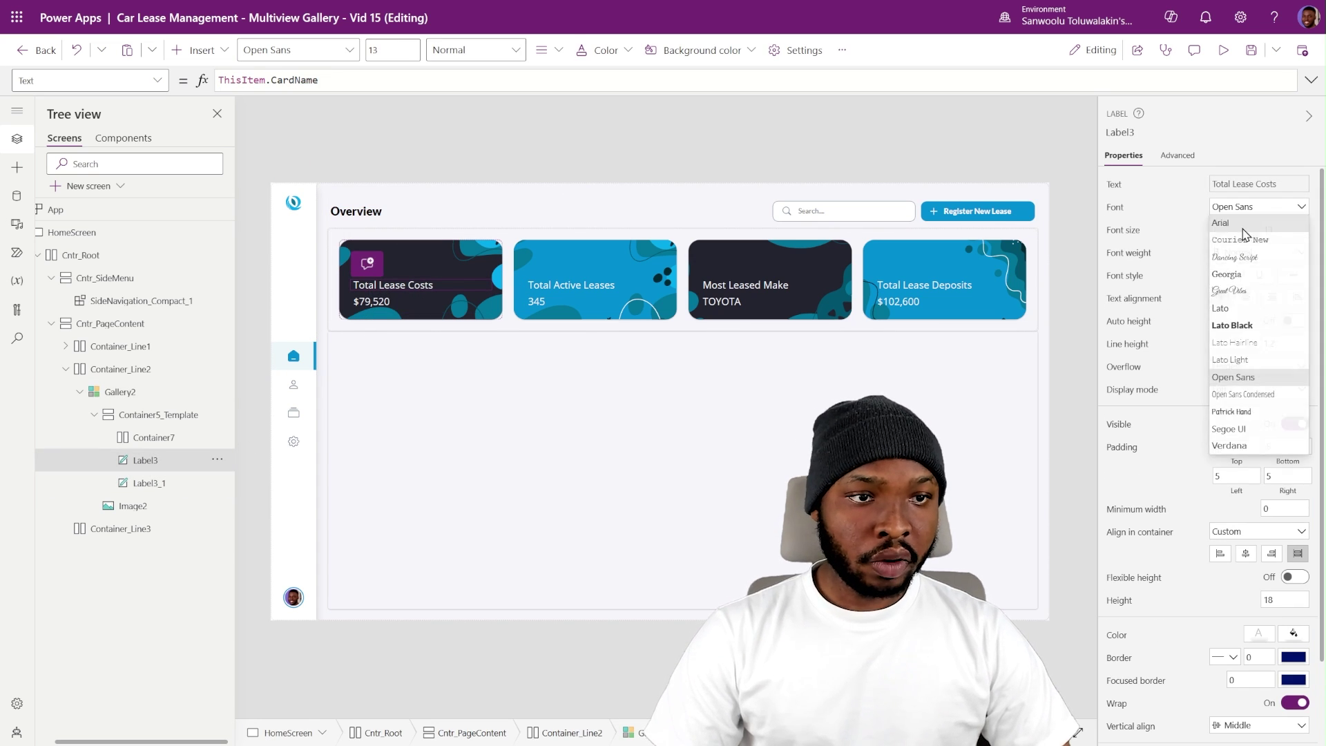
click(1233, 309)
double_click(1278, 236)
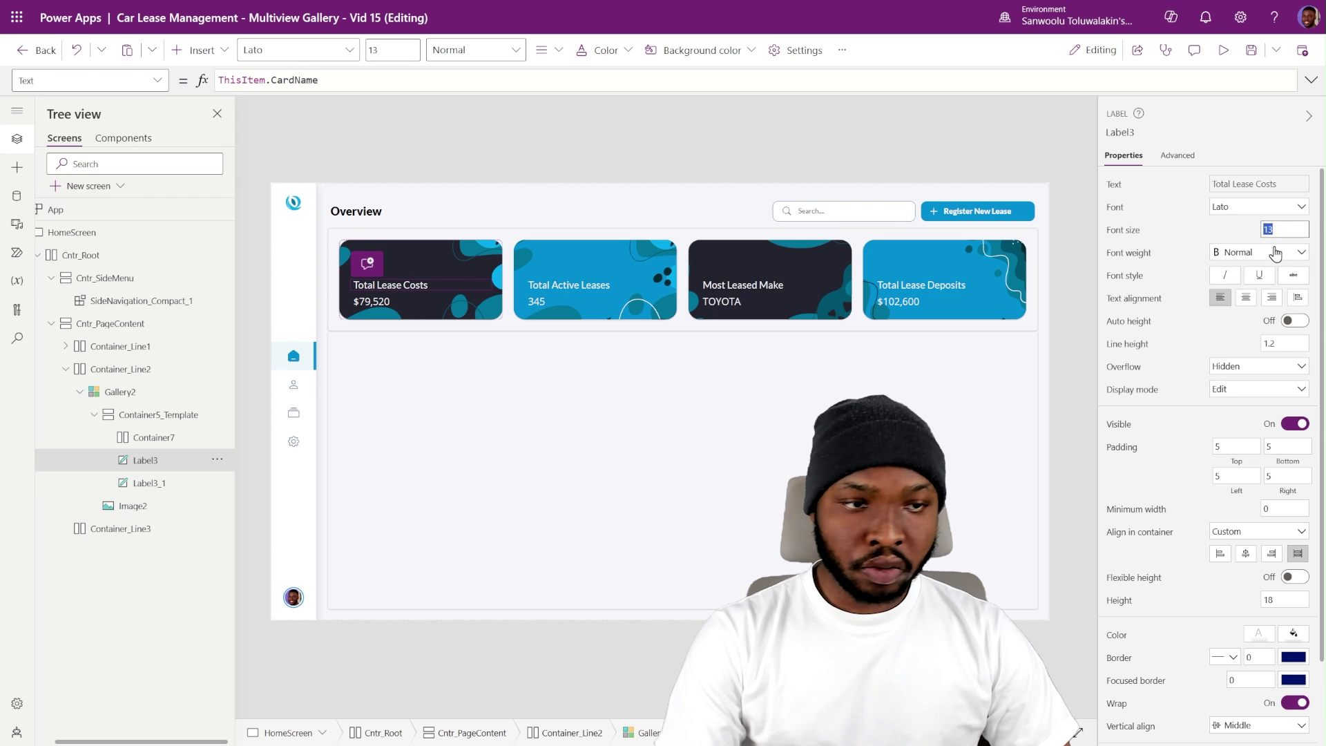
text(9)
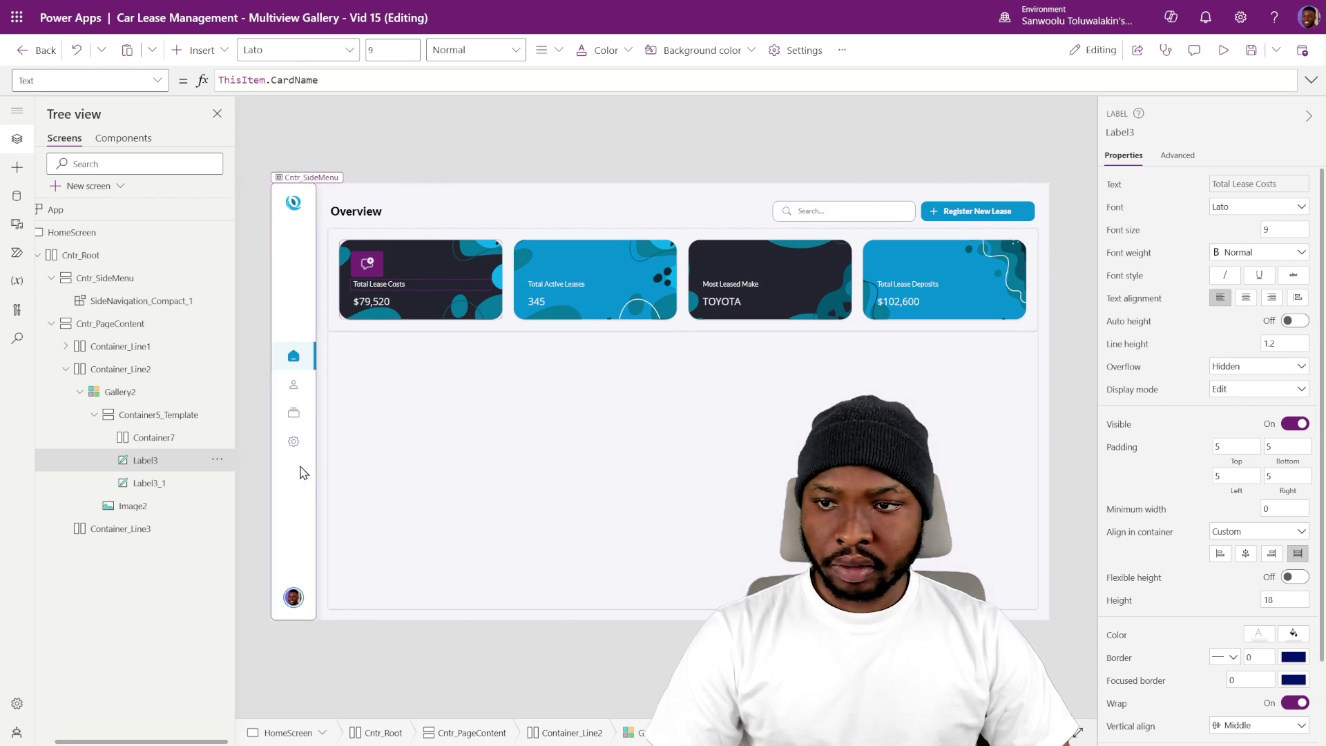
- Format the card value label, Label3_1, with the Lato Black font, Bold weight and size 22
click(141, 485)
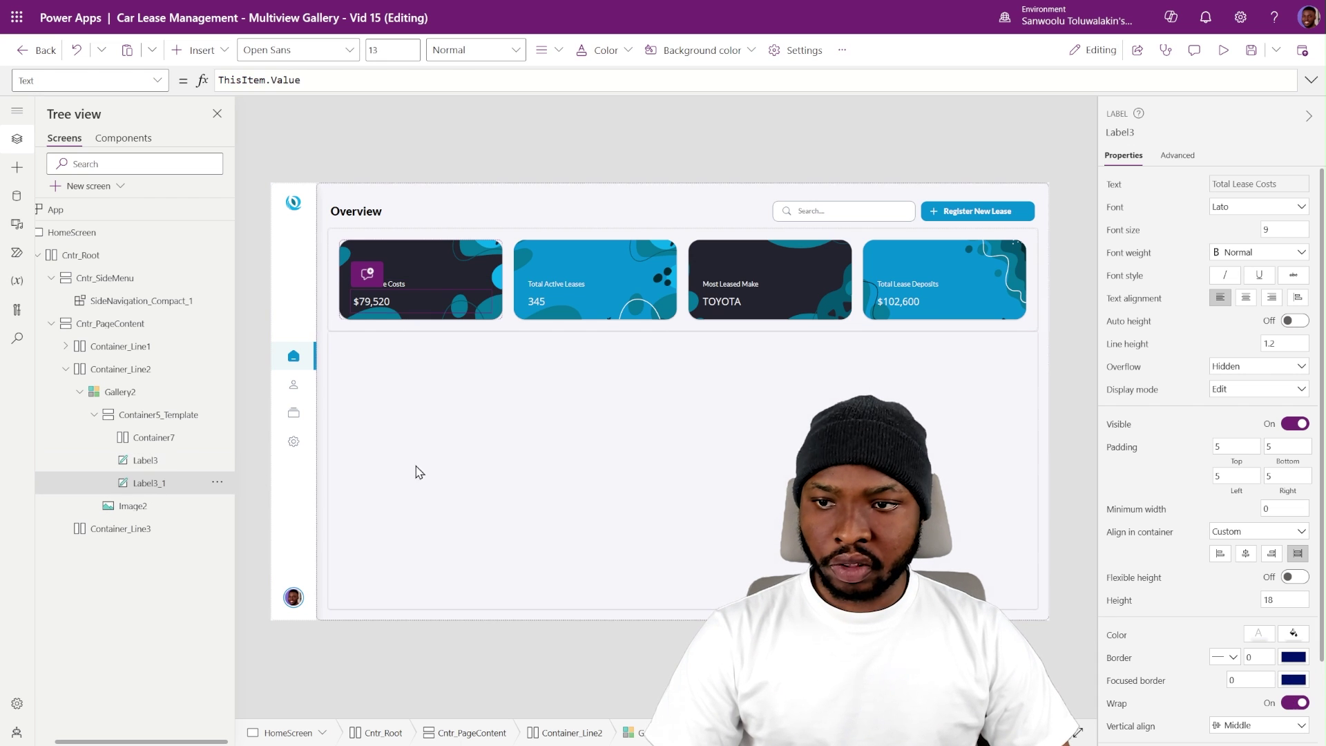
click(1247, 211)
click(1243, 326)
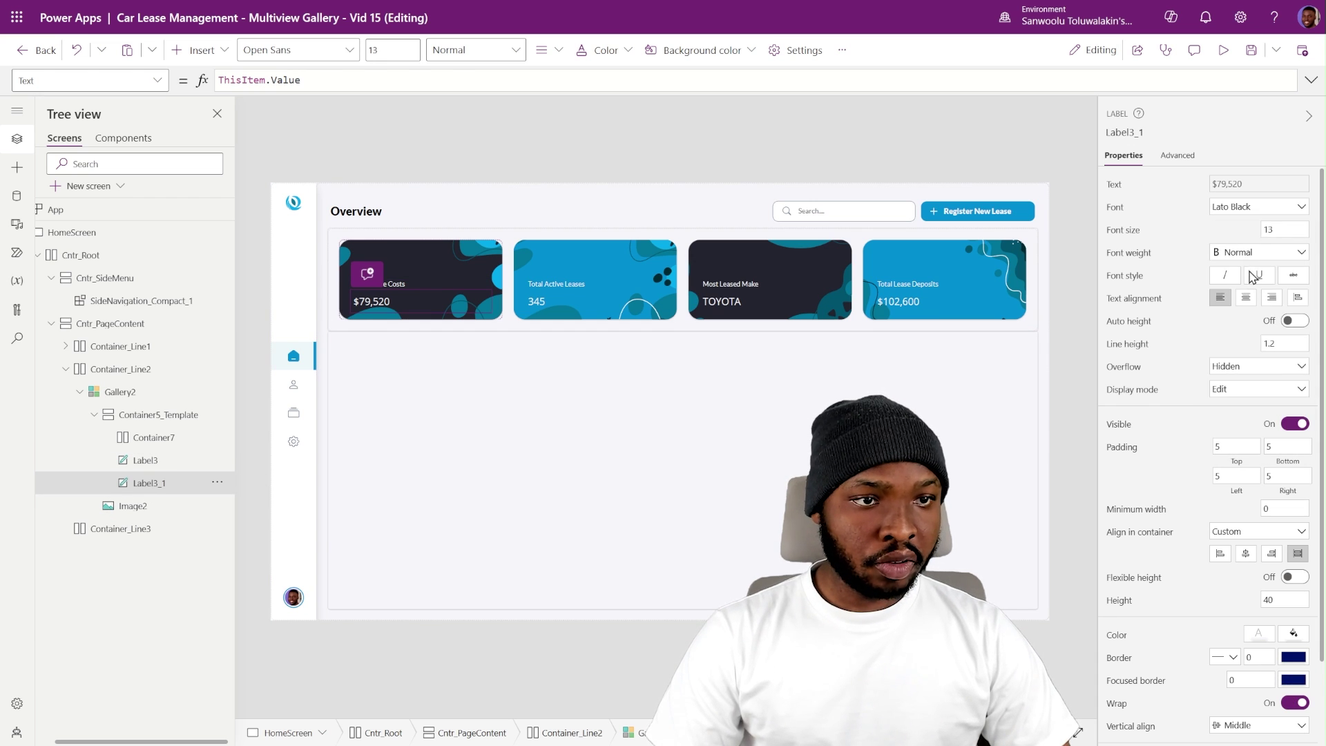
click(1248, 252)
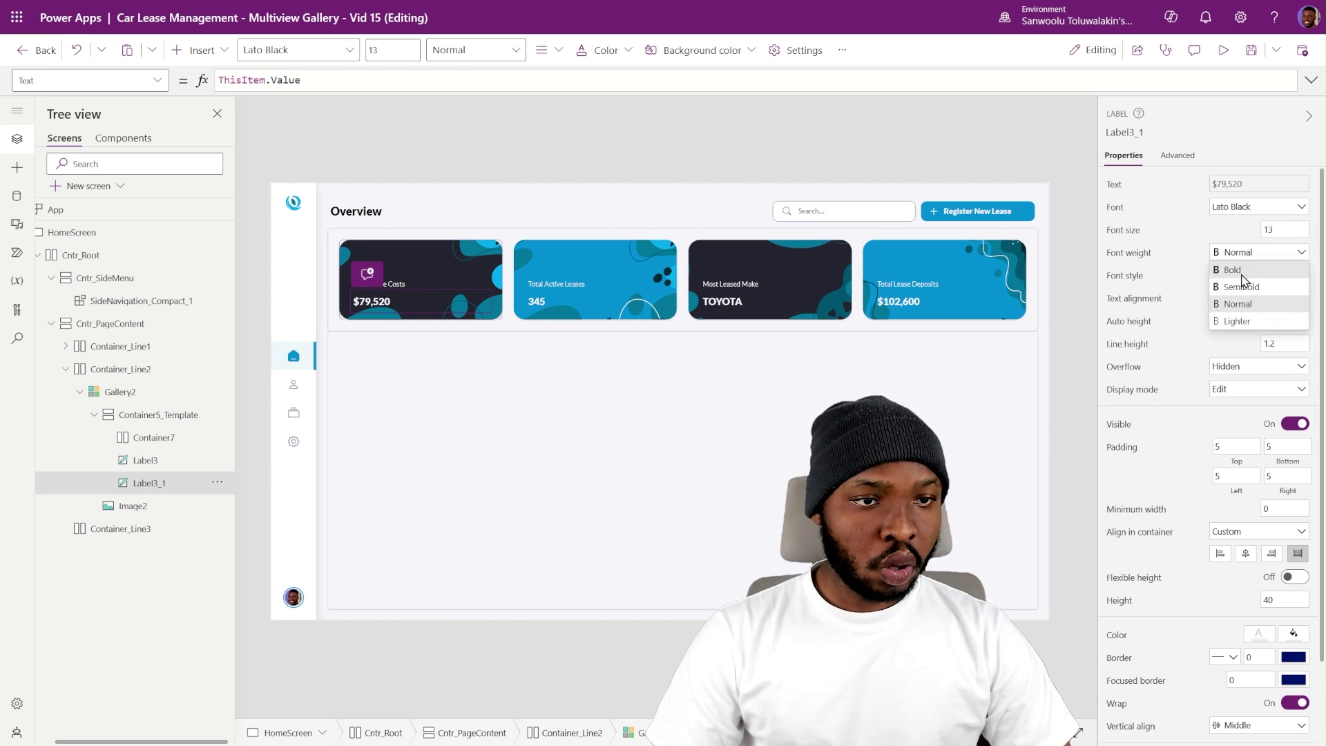
click(1236, 270)
click(1286, 229)
text(22)
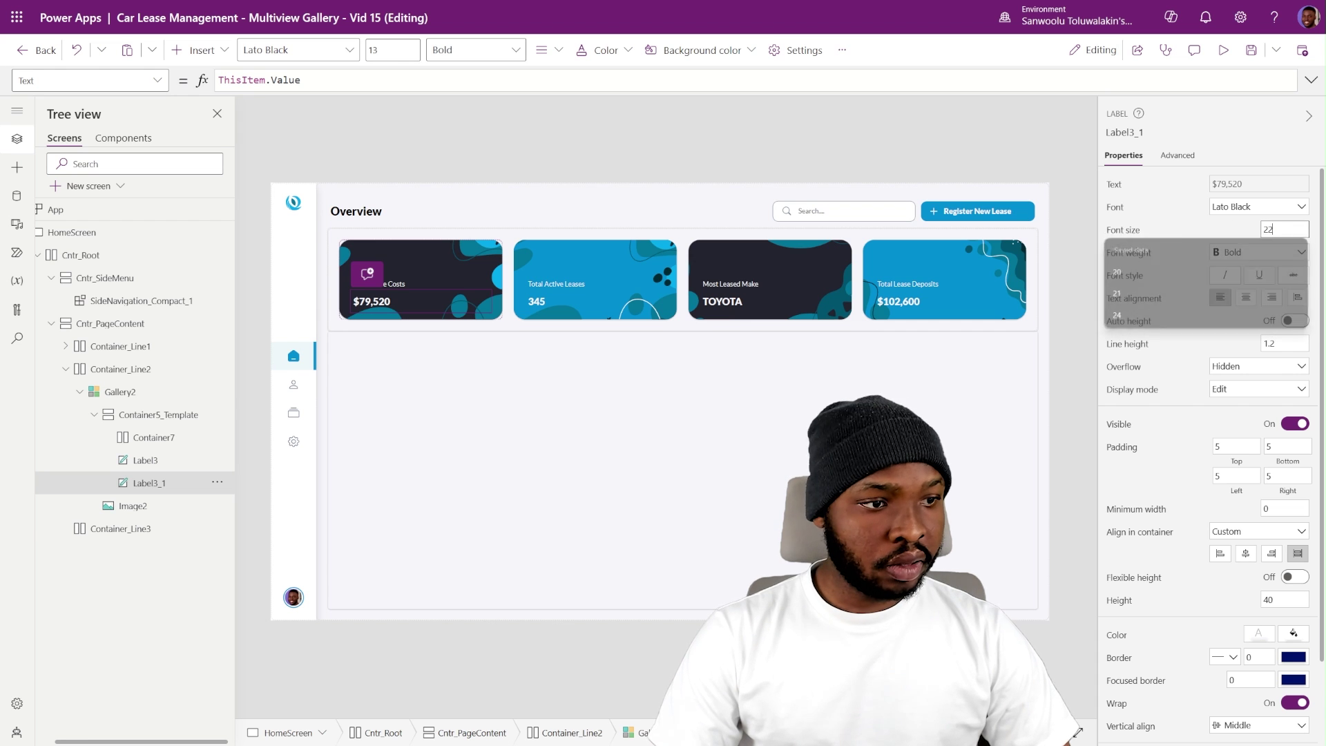
key(Return)
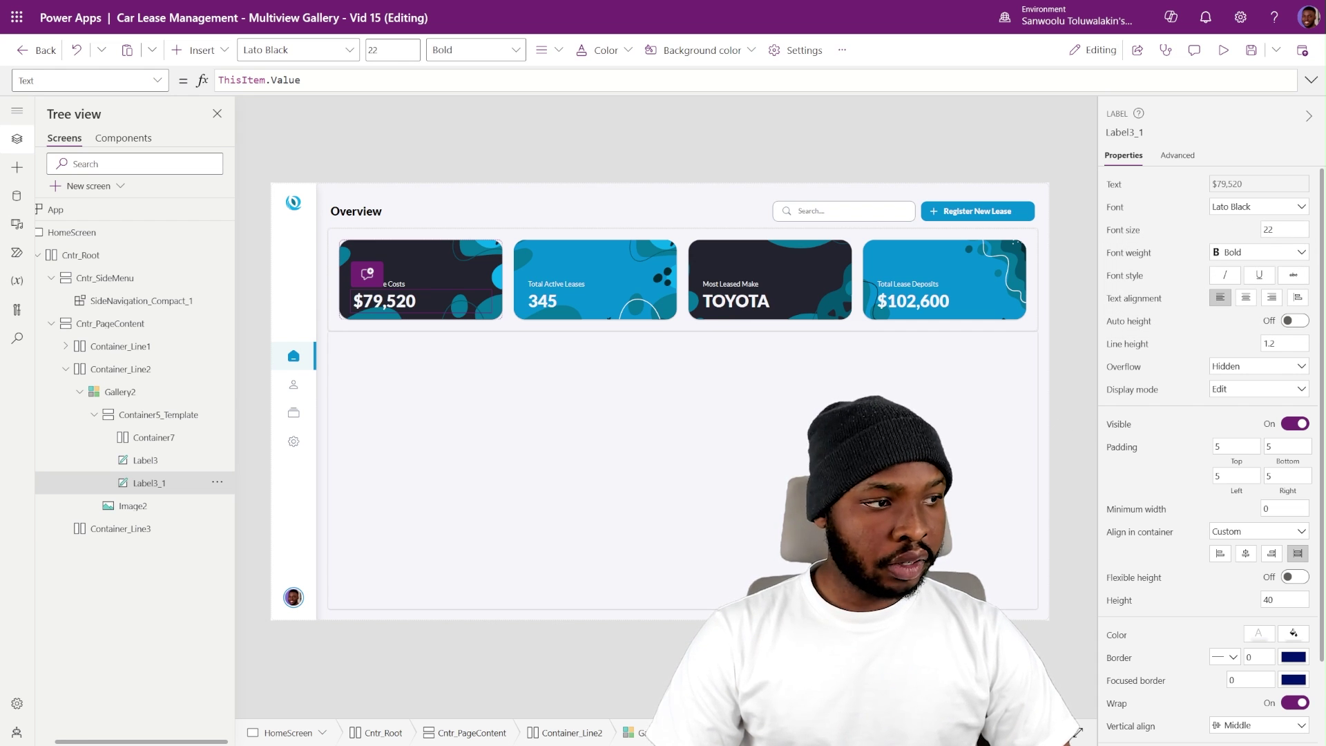
click(423, 364)
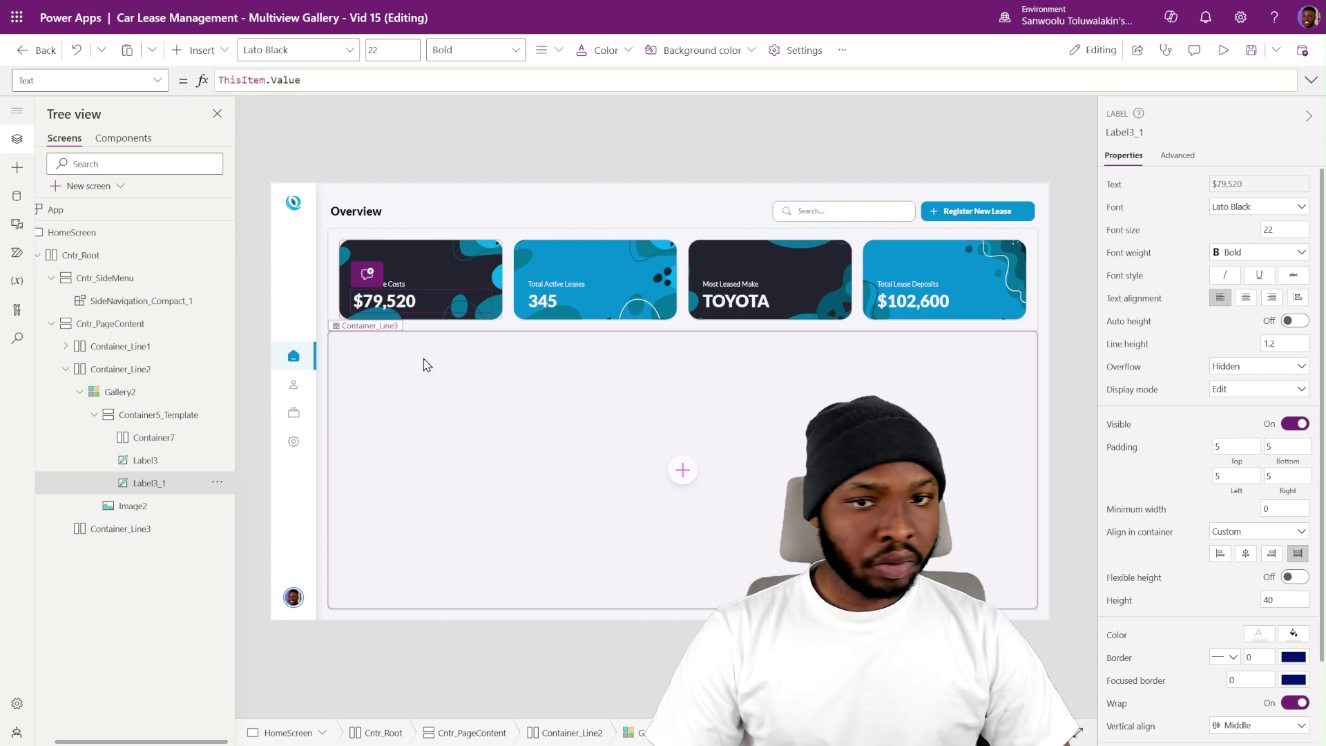
- Insert an image control into Container7 of the card template
click(175, 440)
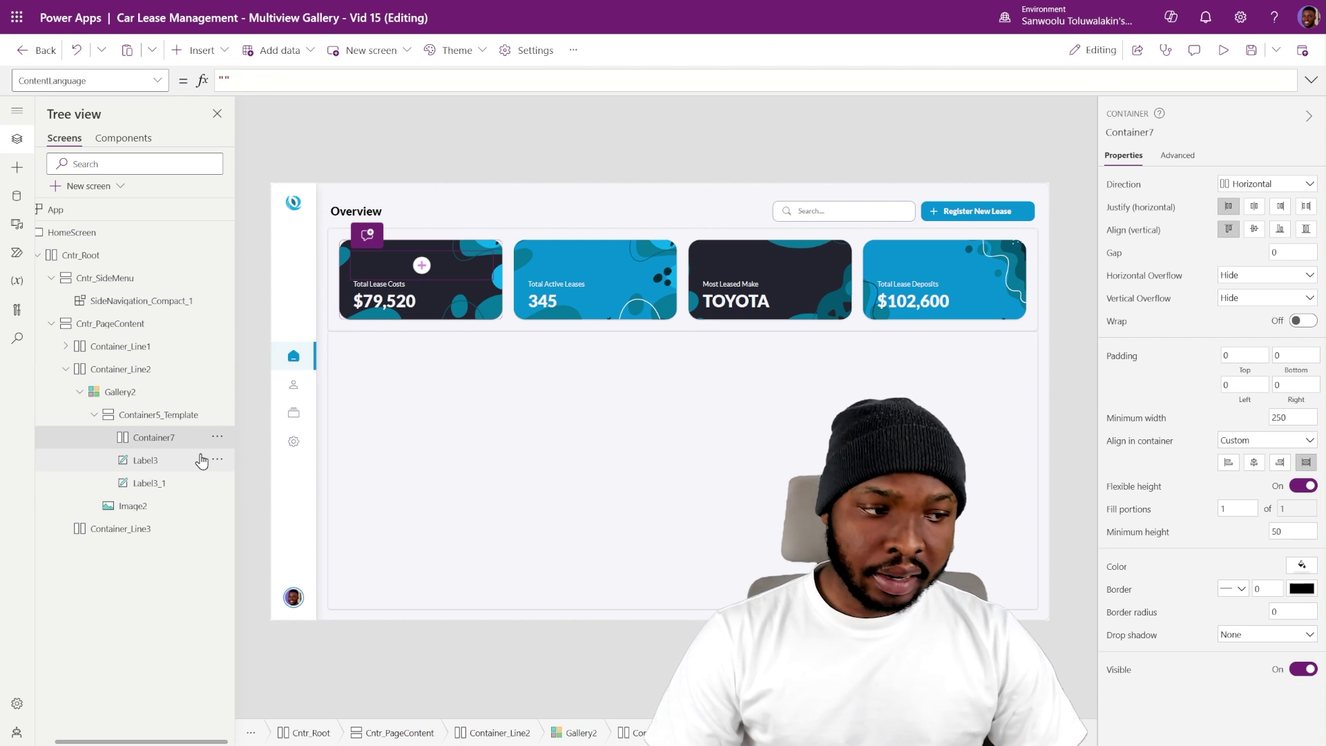
click(199, 52)
text(im)
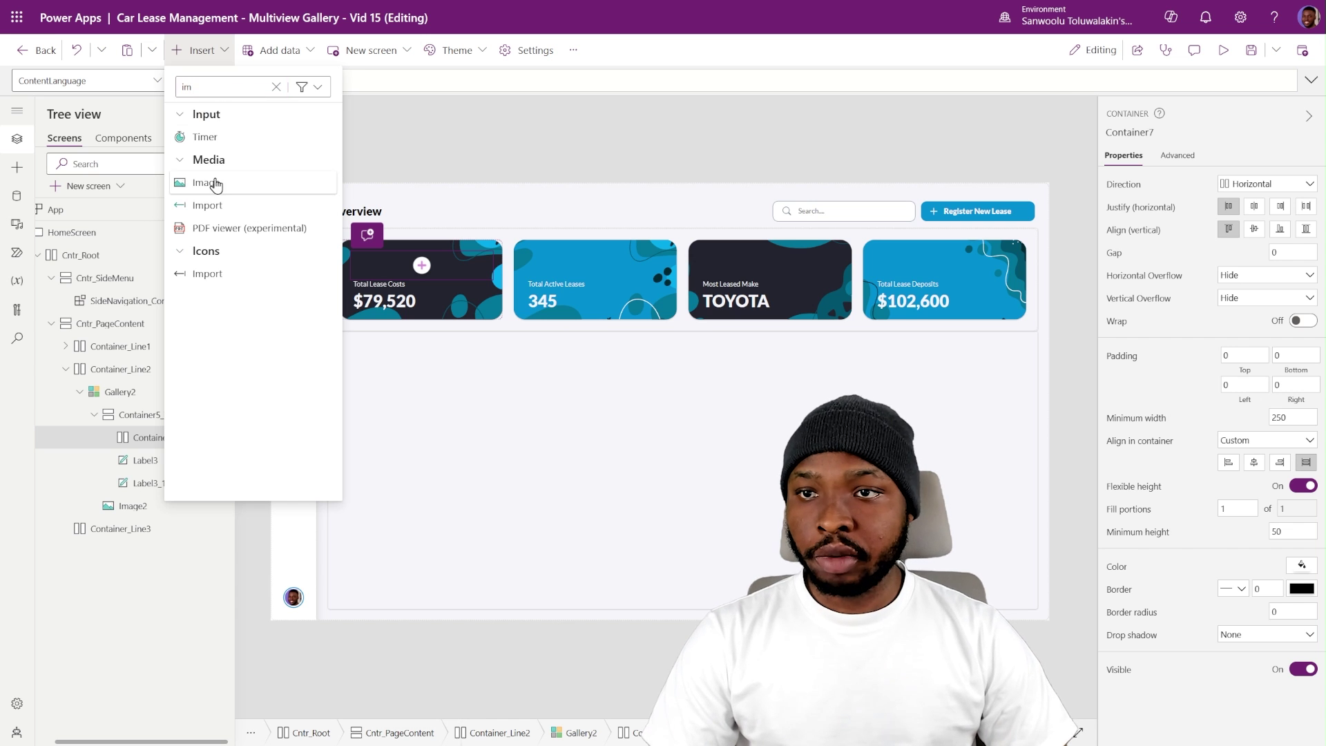
click(215, 351)
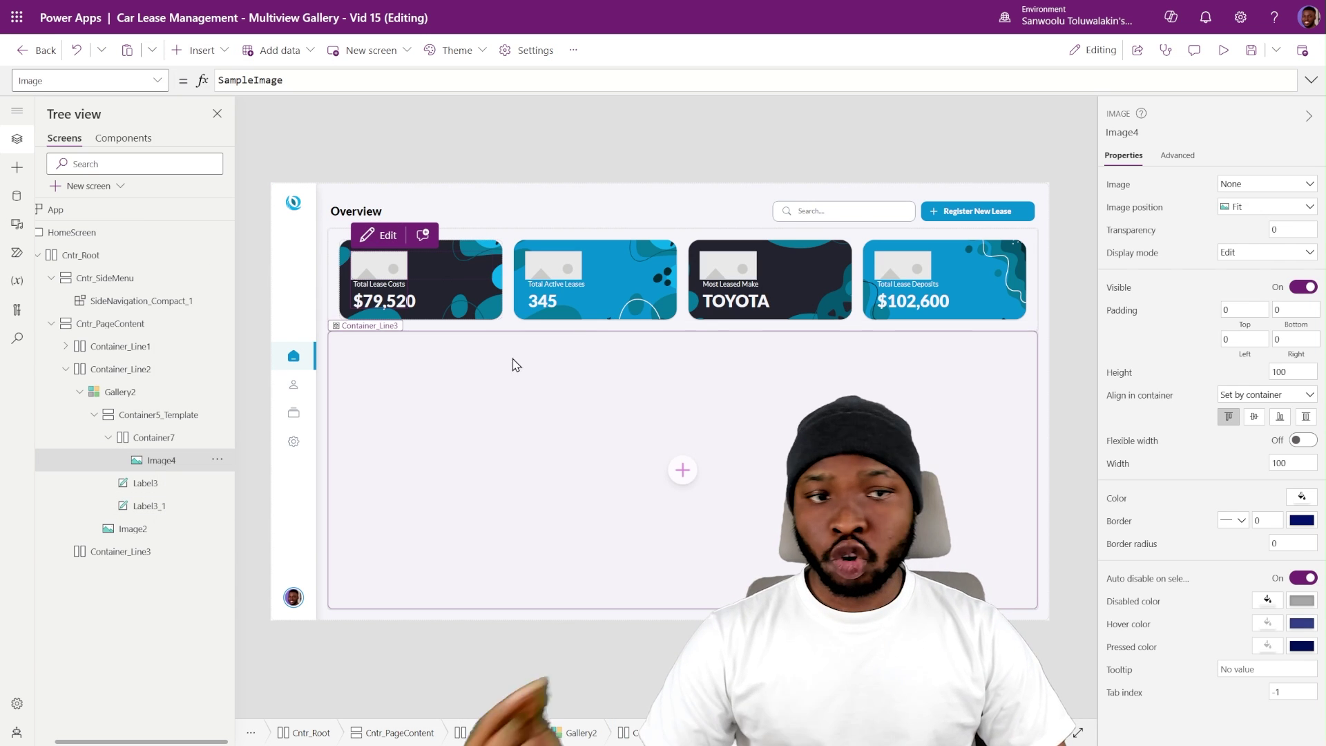
- Set the width and height of Image4 in Container7 to 35 each
click(159, 439)
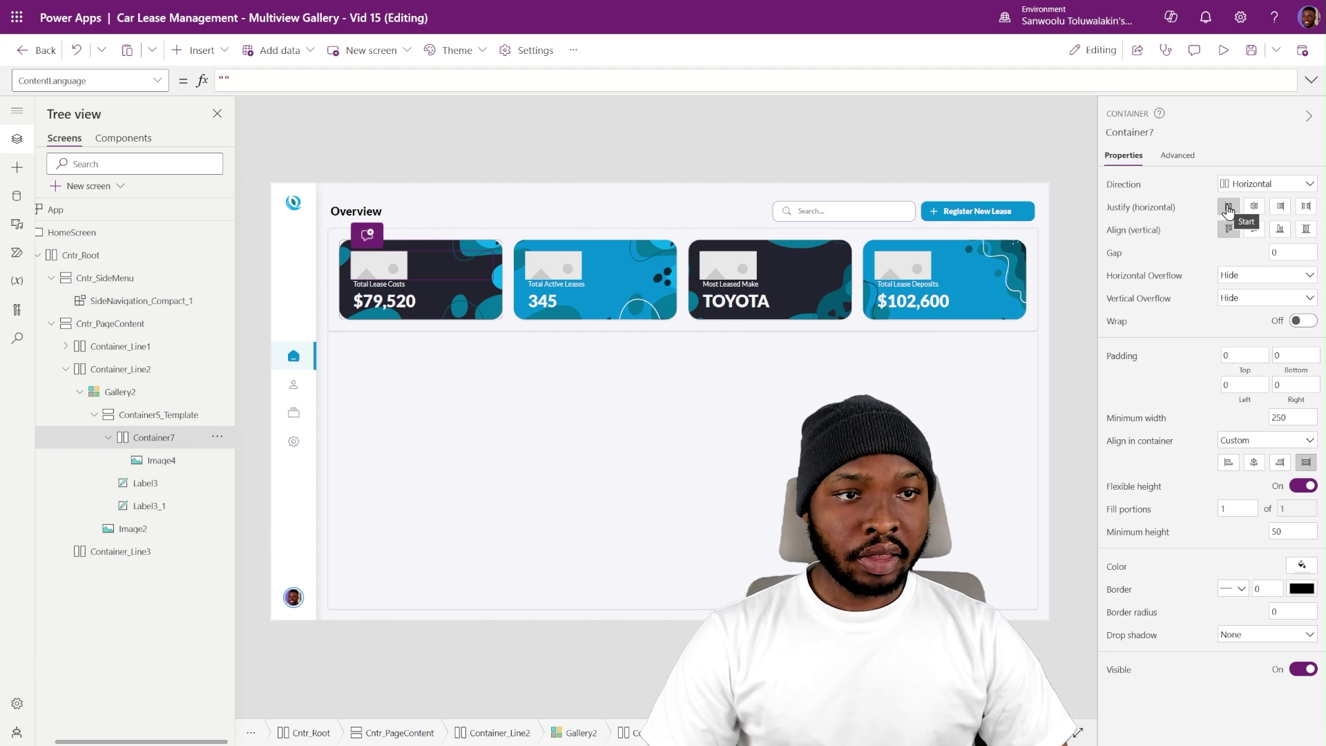
click(165, 461)
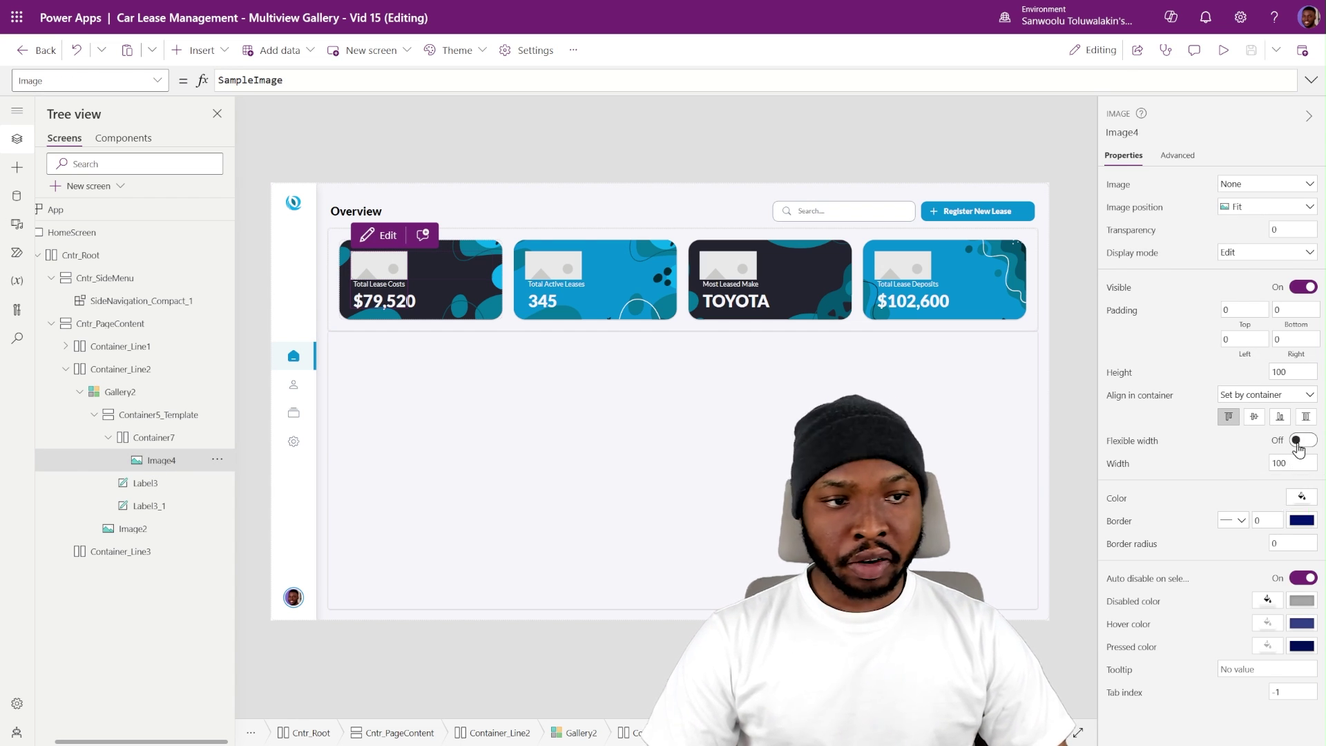
click(1296, 459)
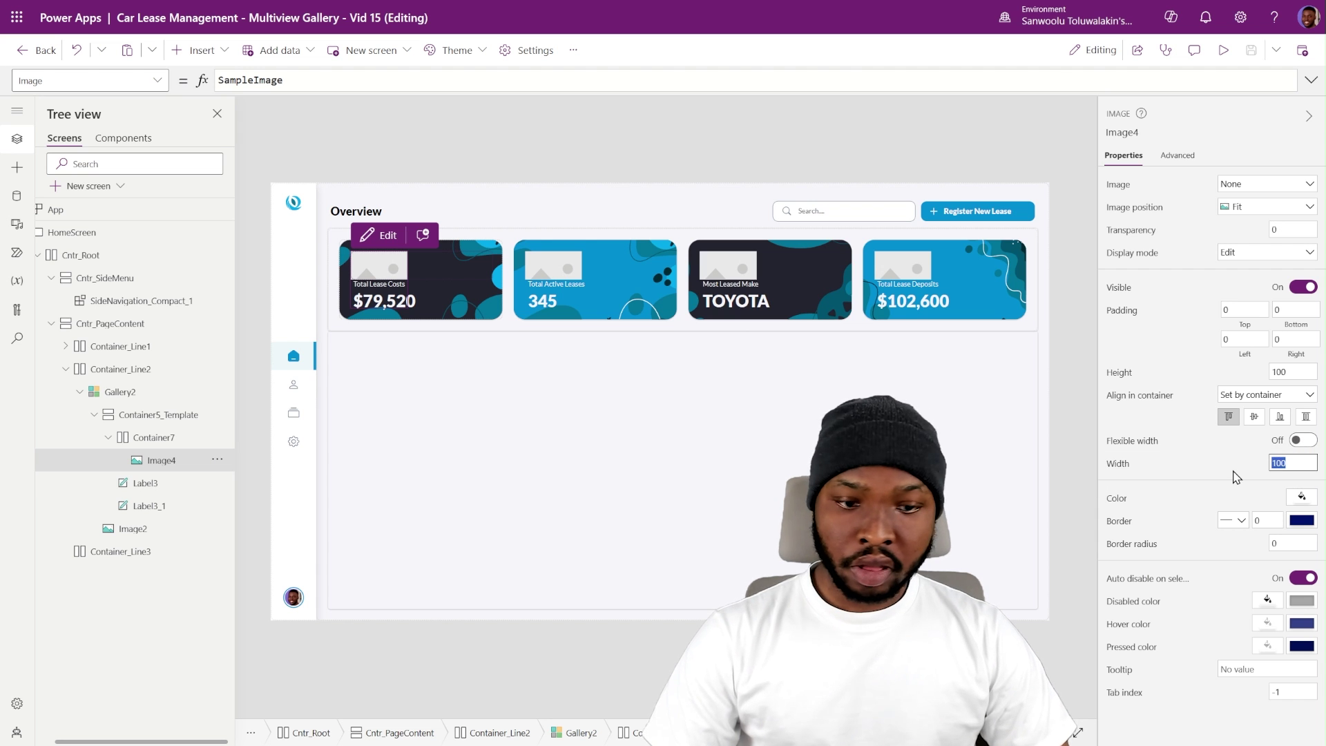
text(35)
click(1236, 465)
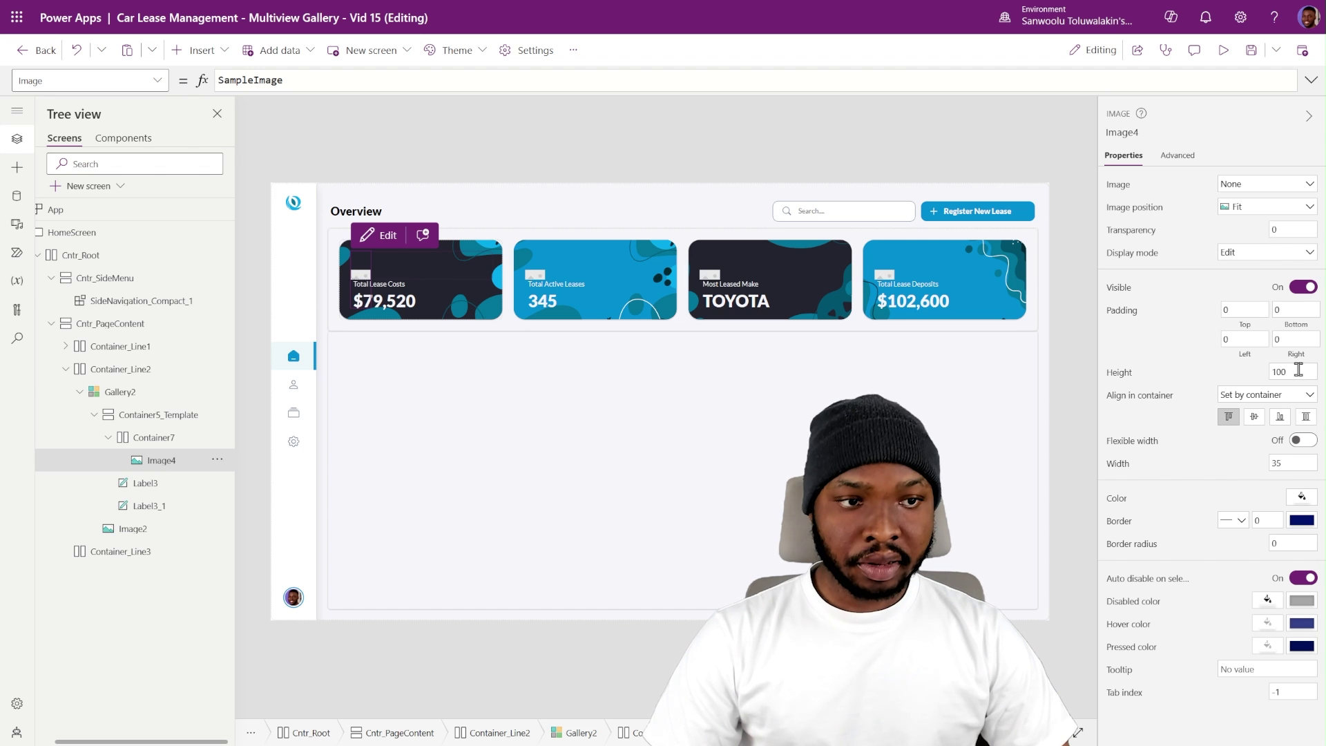
key(shift+Tab)
key(shift+Tab)
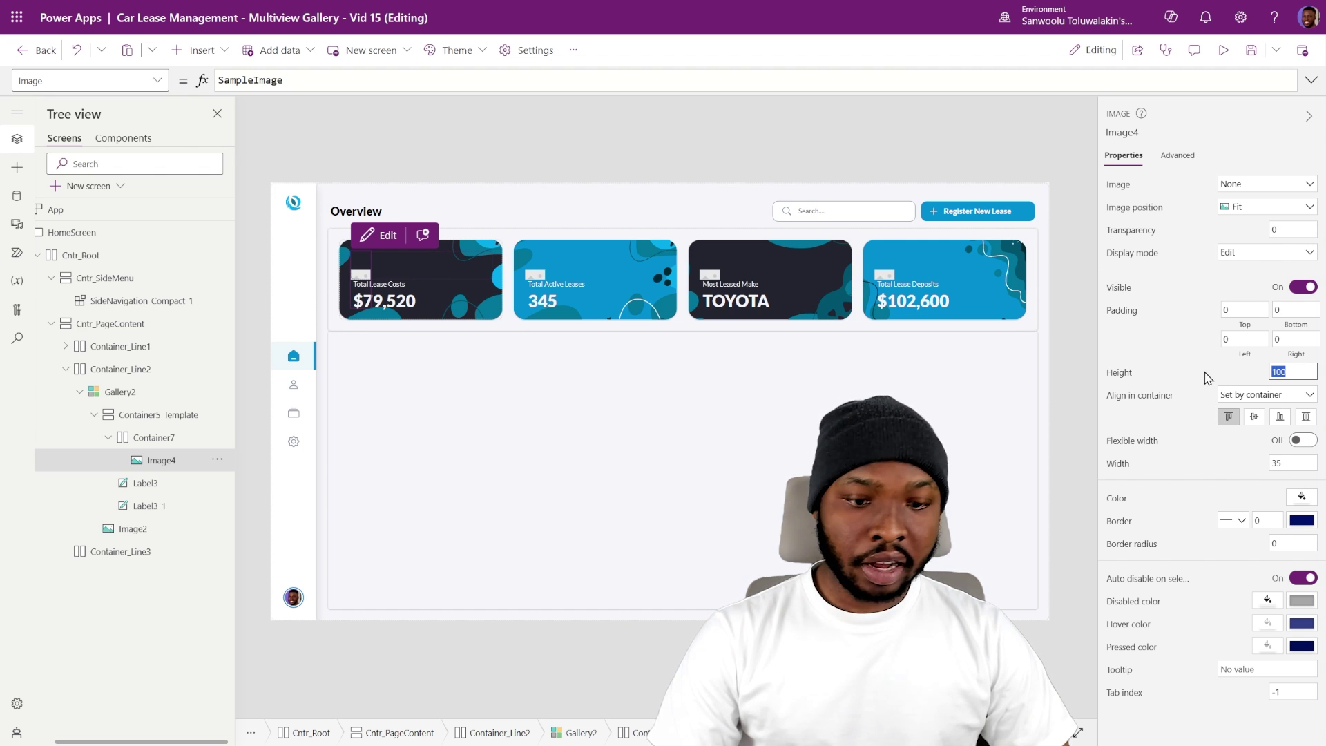
text(35)
click(1127, 395)
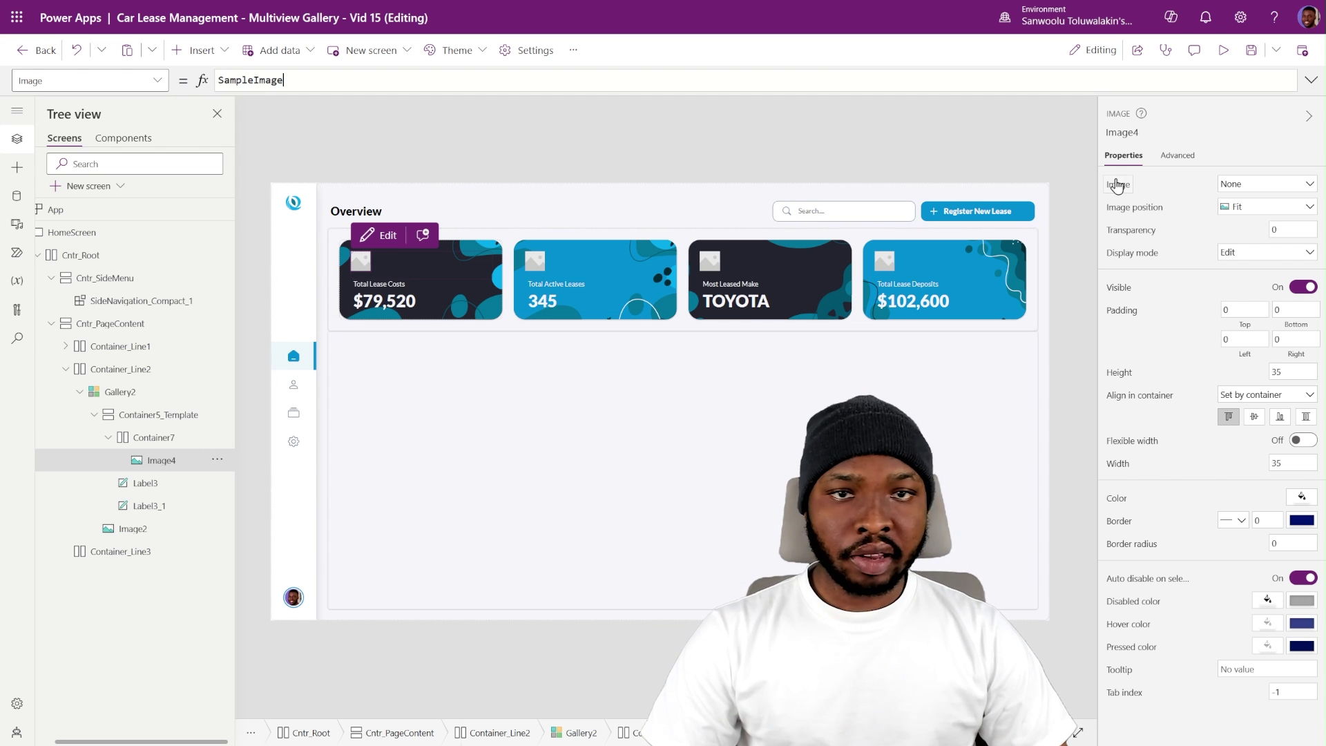
- Set Image4's image to "data:image/svg+xml;utf8, " & EncodeUrl(Substitute(ThisItem.Icon, "currentColor", CustomTheme.TertiaryTextColor_Text))
click(1310, 80)
key(ctrl+a)
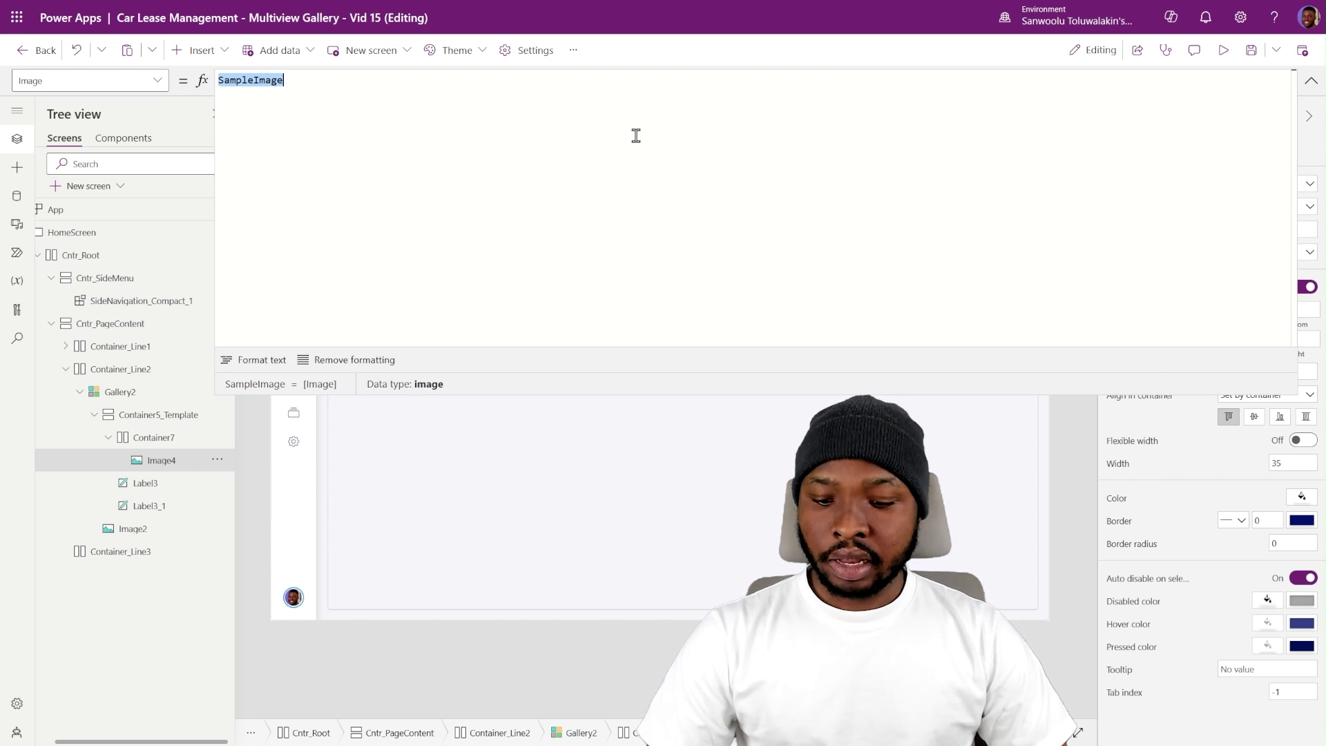
text("data:image/svg+xml;utf8, " & EncodeUrl(     Substitute(         ThisItem.Icon, "currentColor", CustomTheme.TertiaryTextColor_Text     ) ))
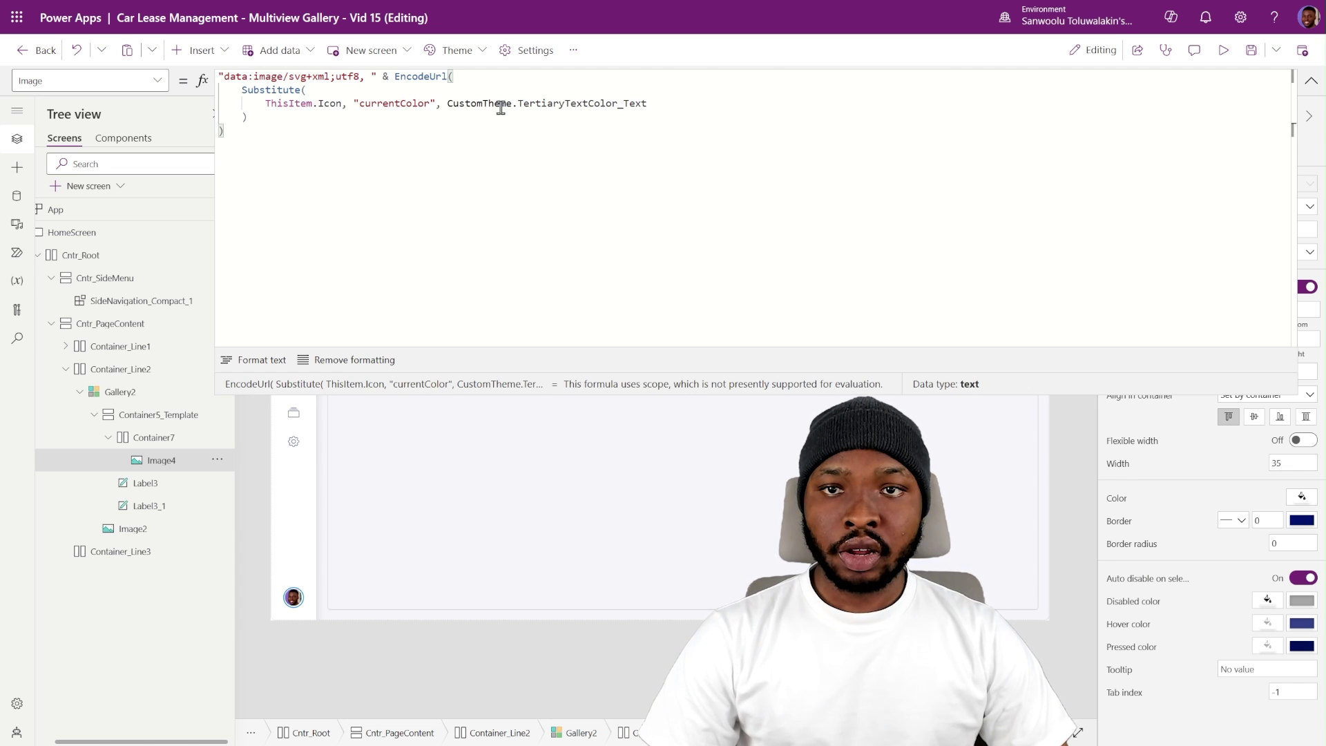
click(1310, 83)
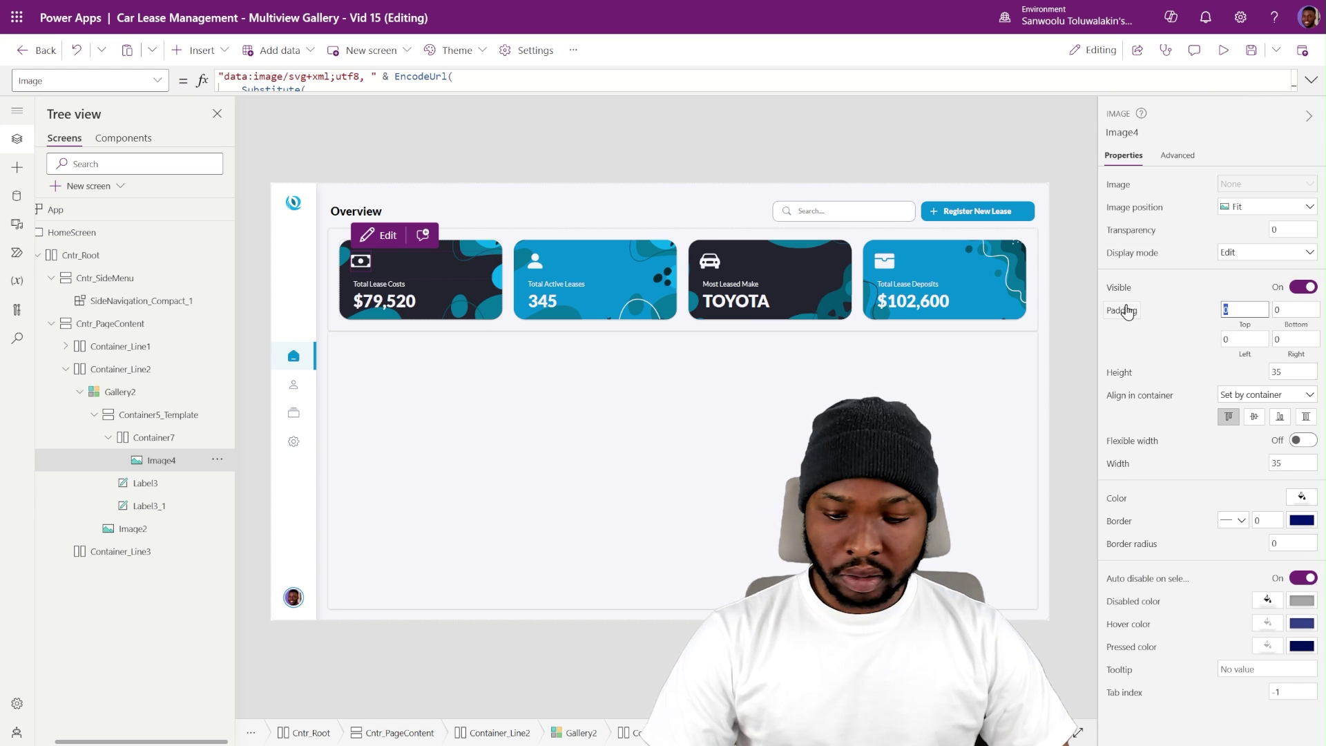
- Set the top and bottom padding of Image4 to 8
text(8)
click(1299, 311)
text(8)
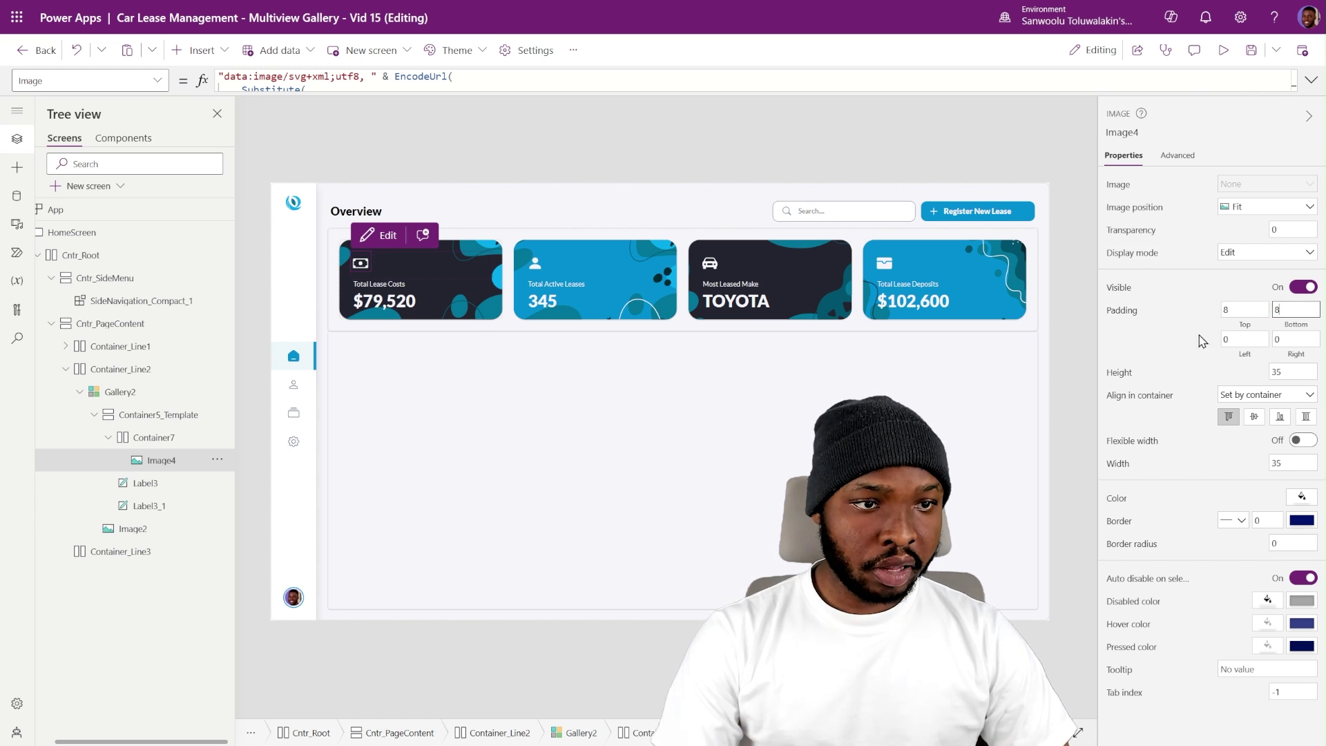
click(1165, 356)
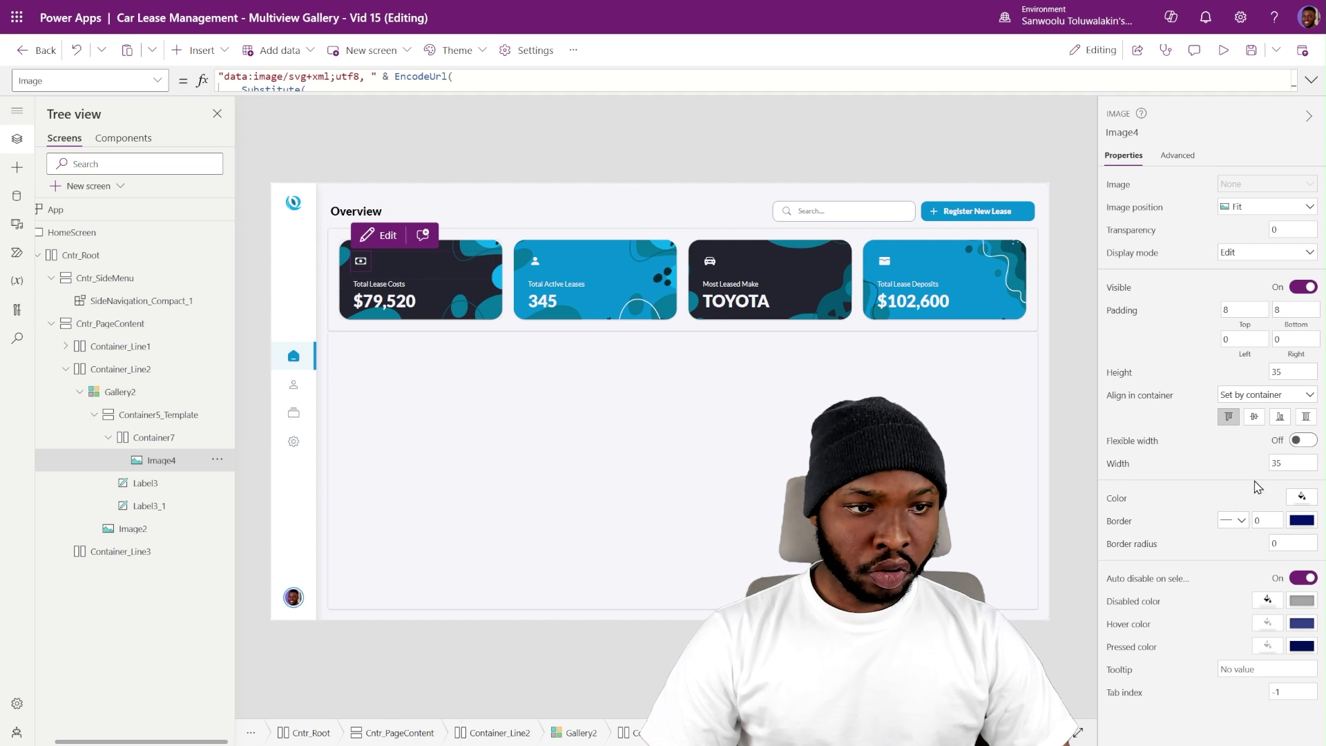
- Give Image4 the fill color RGBA(255, 255, 255, 0.5) and a border radius of 10
click(1117, 499)
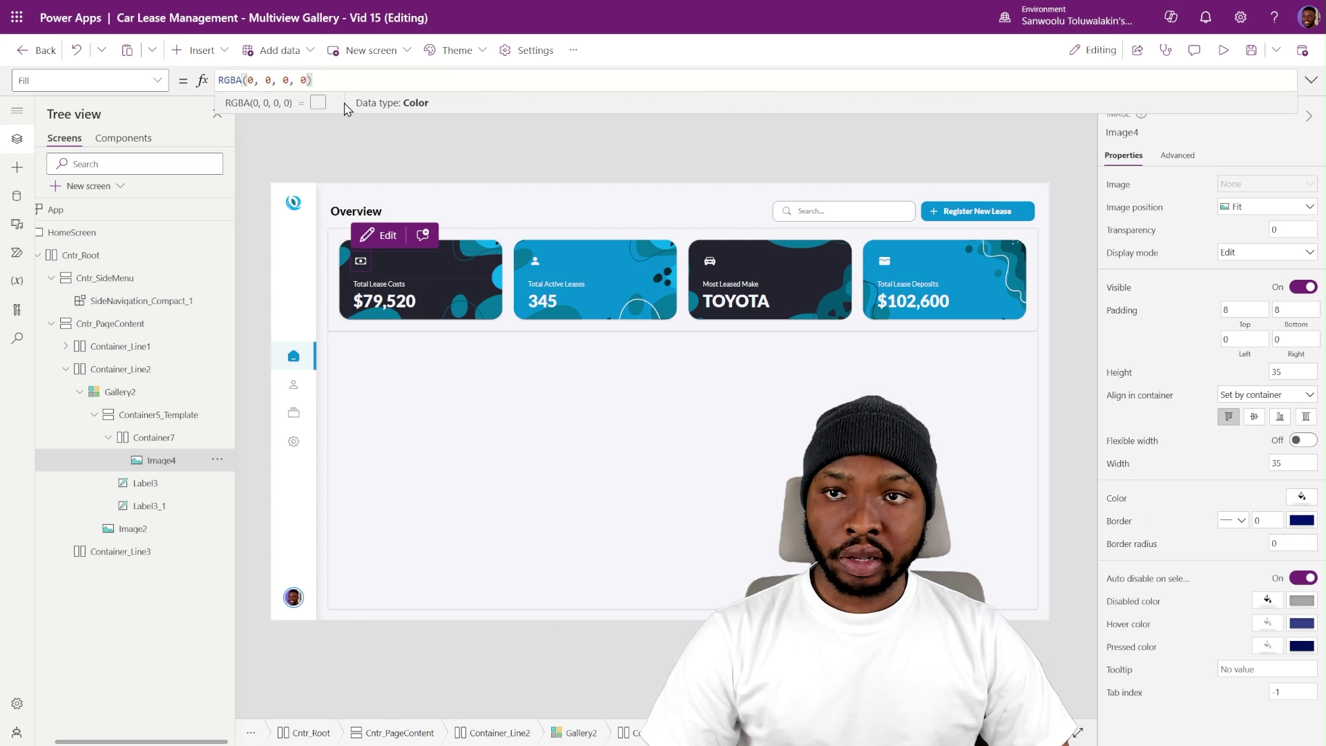
triple_click(294, 80)
text(RGBA(255, 255, 255, 0.5))
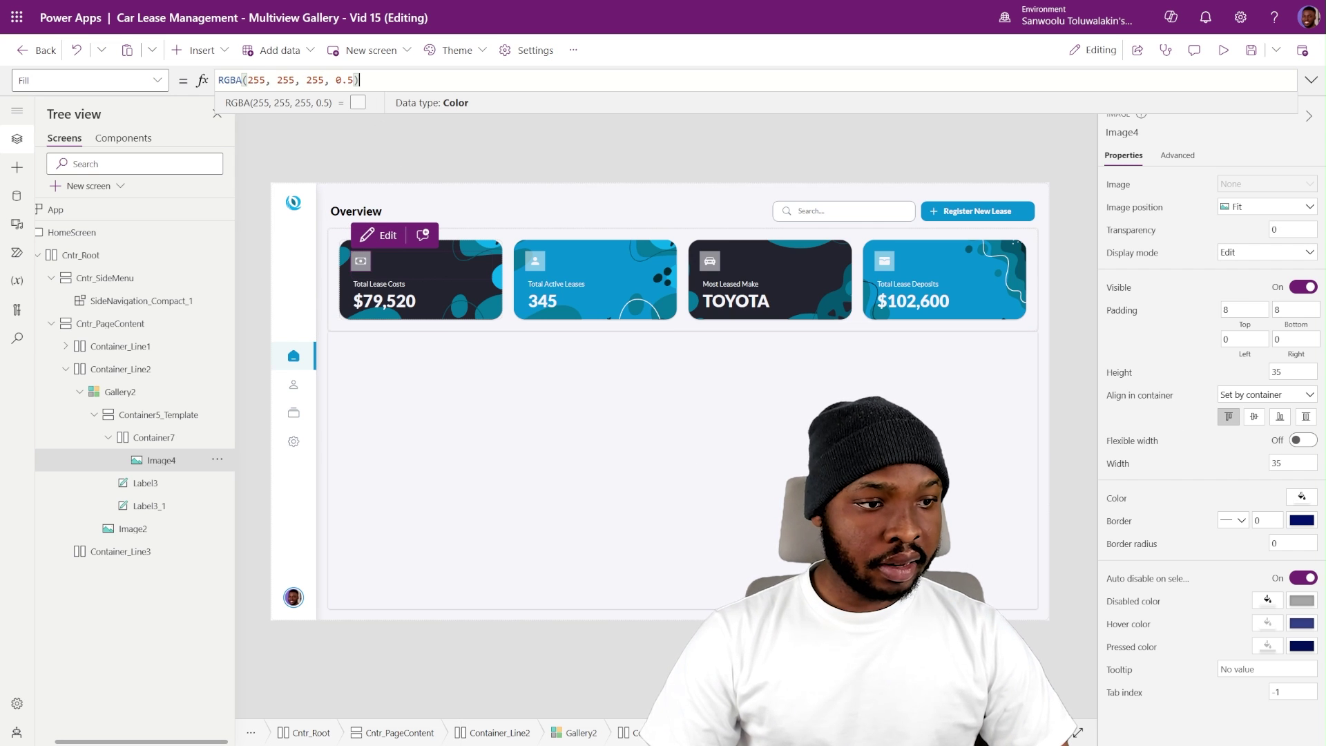
click(1287, 543)
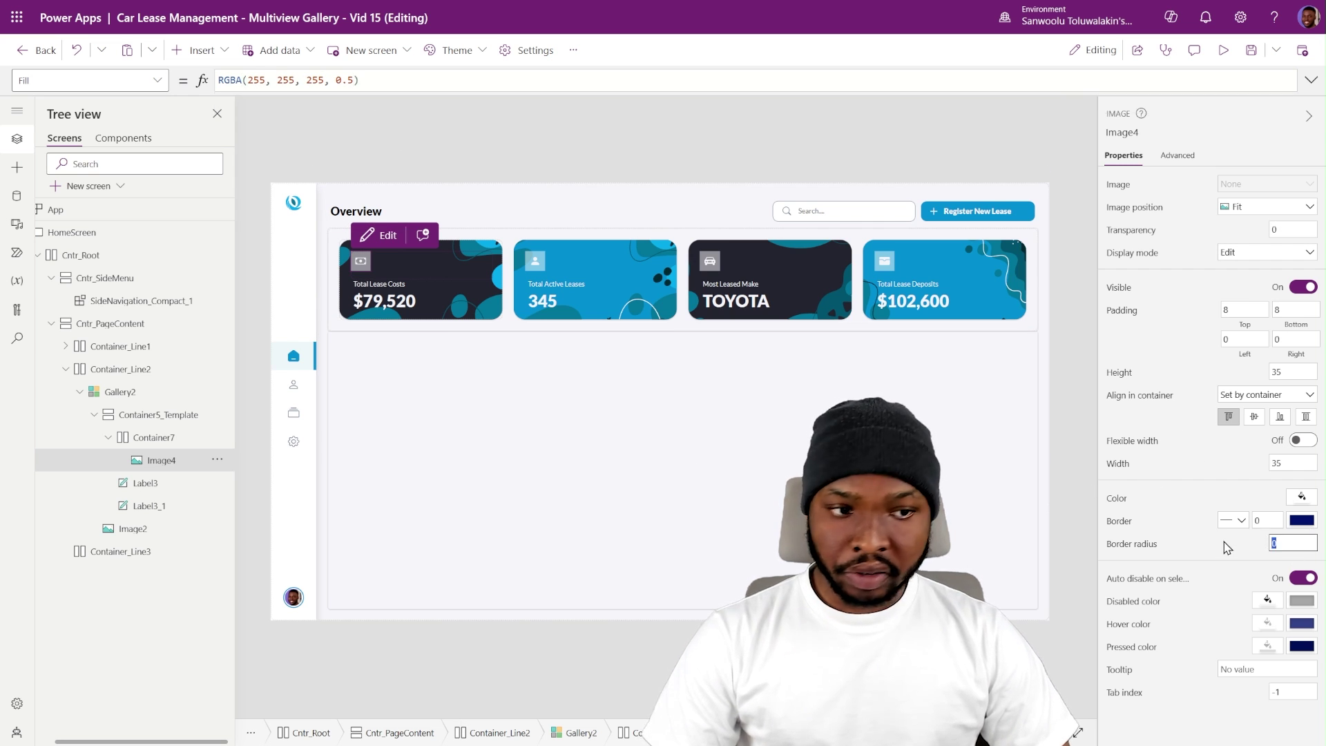
text(10)
click(1217, 549)
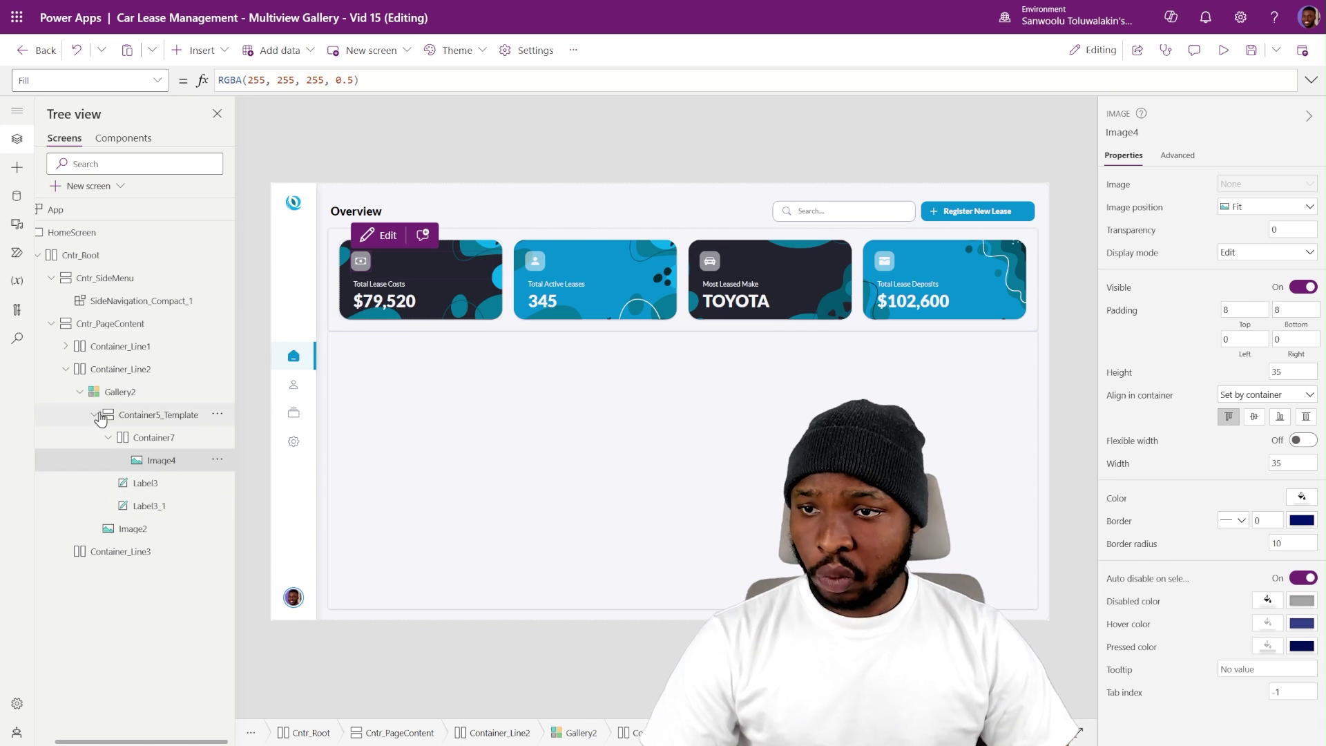
- Set the fill of Image2 in Gallery2 to the formula ThisItem.BG_Color
click(99, 418)
click(124, 440)
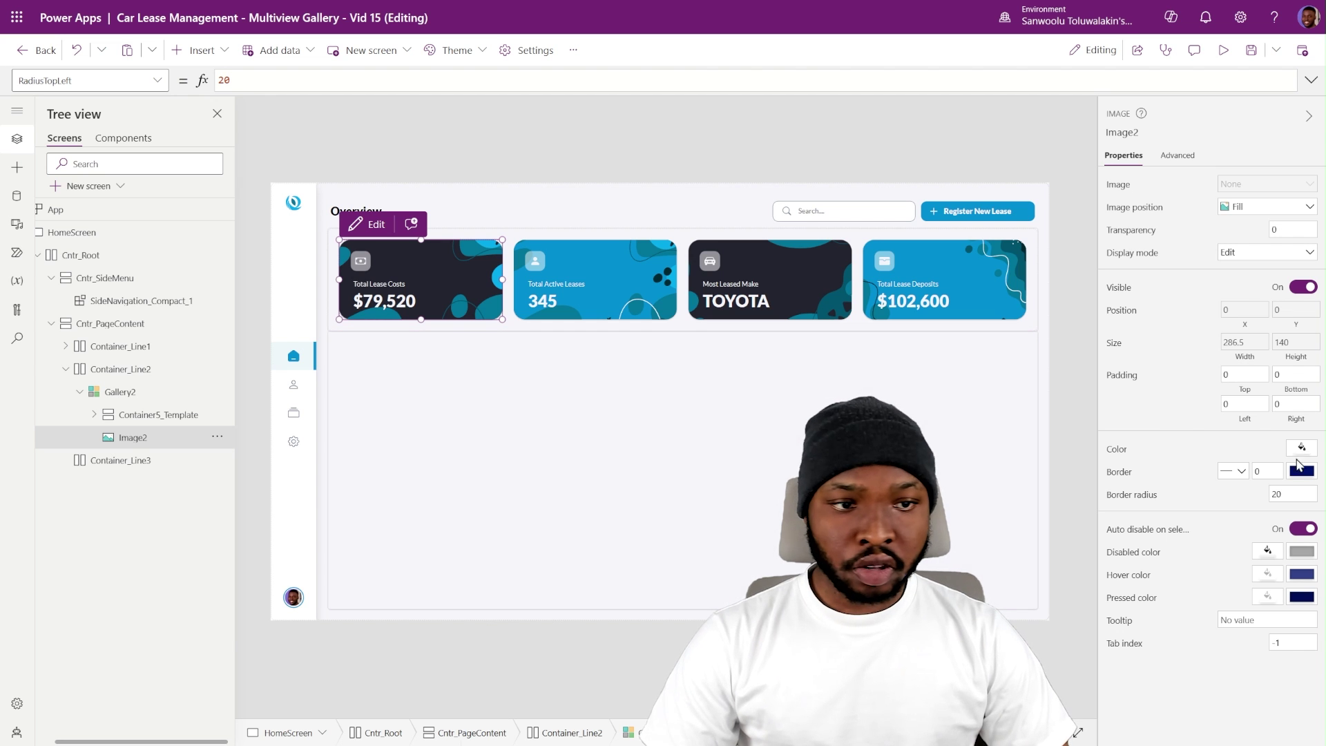
click(1103, 453)
key(ctrl+a)
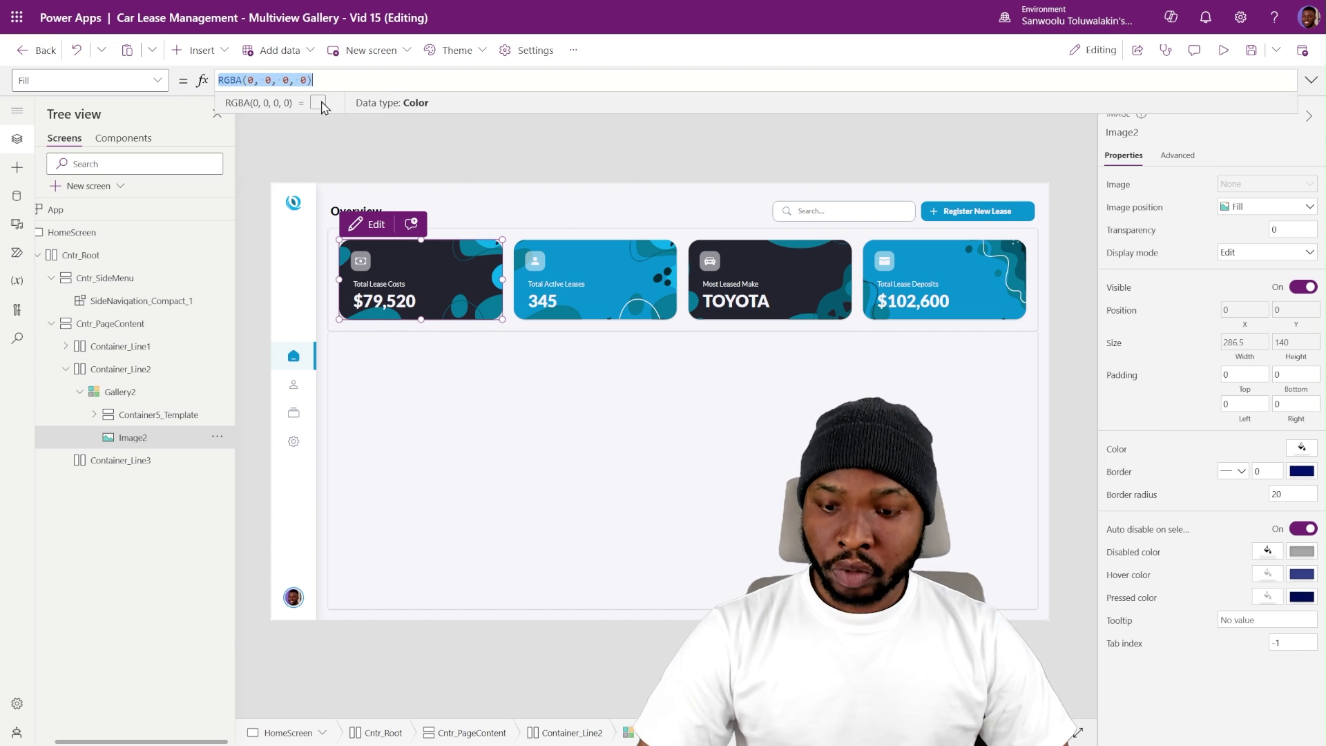
text(ThisItem.BG_Color)
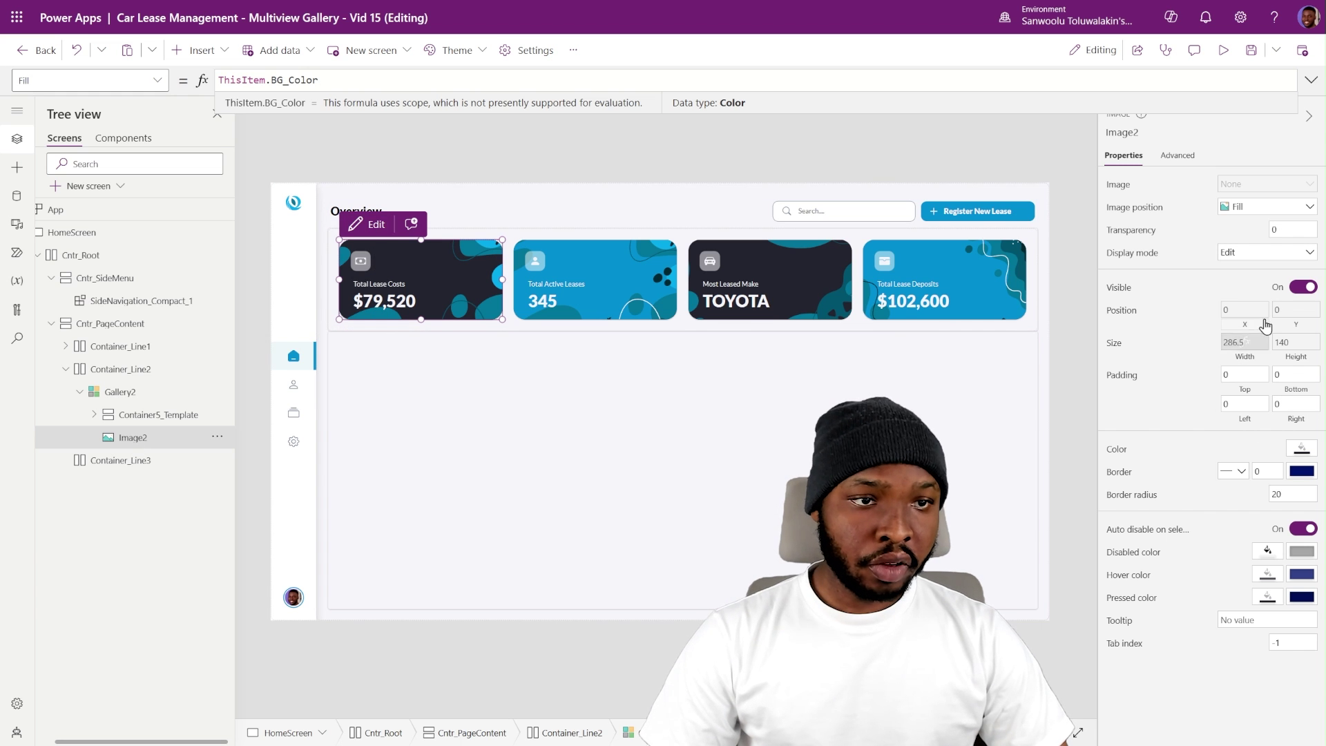
- Comment out Image2's image formula, ThisItem.BG_Image, to check the card fill on its own
click(1118, 184)
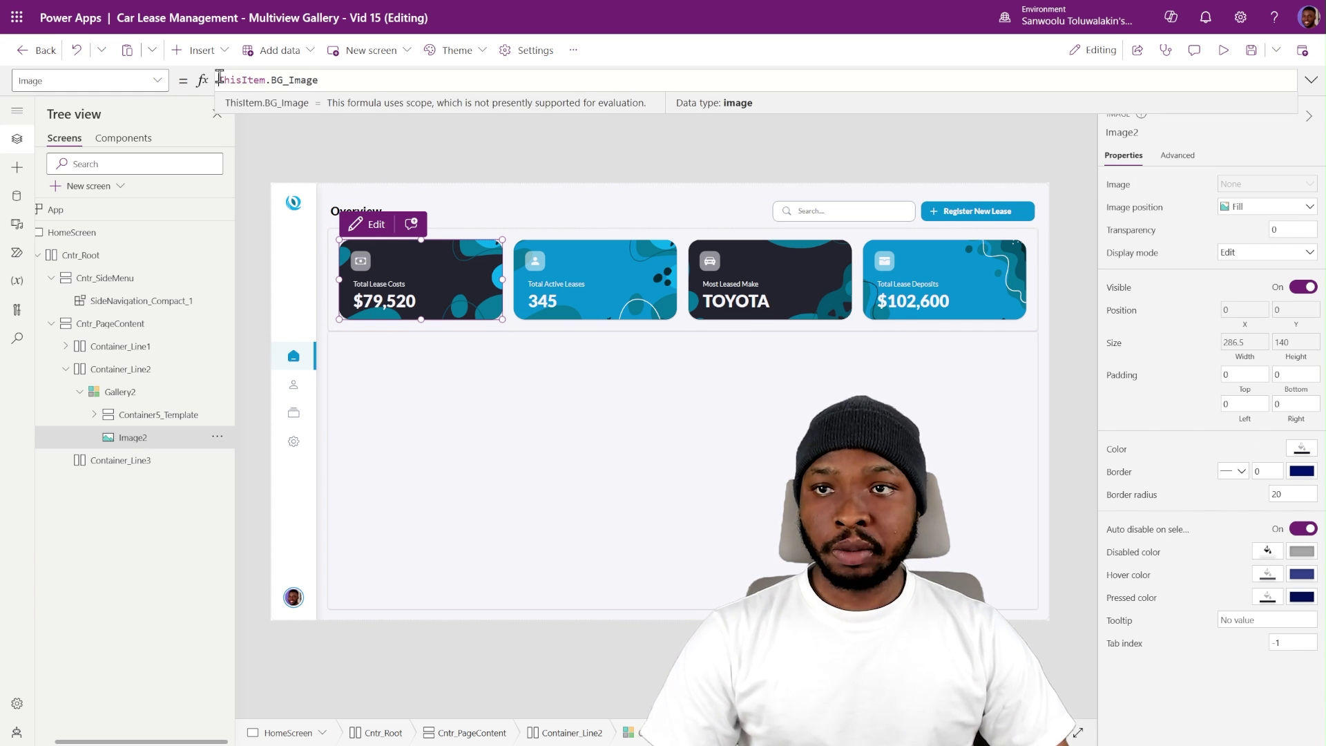
click(219, 80)
text(//)
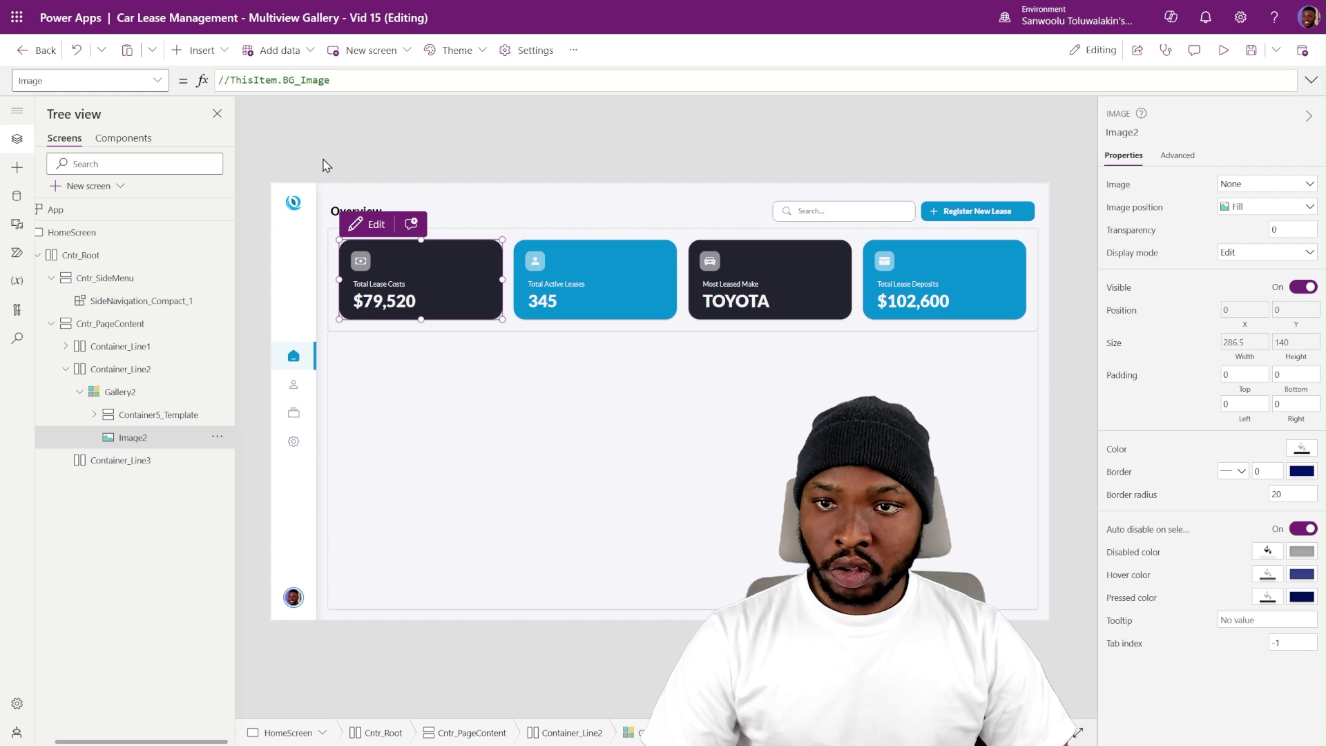
click(929, 135)
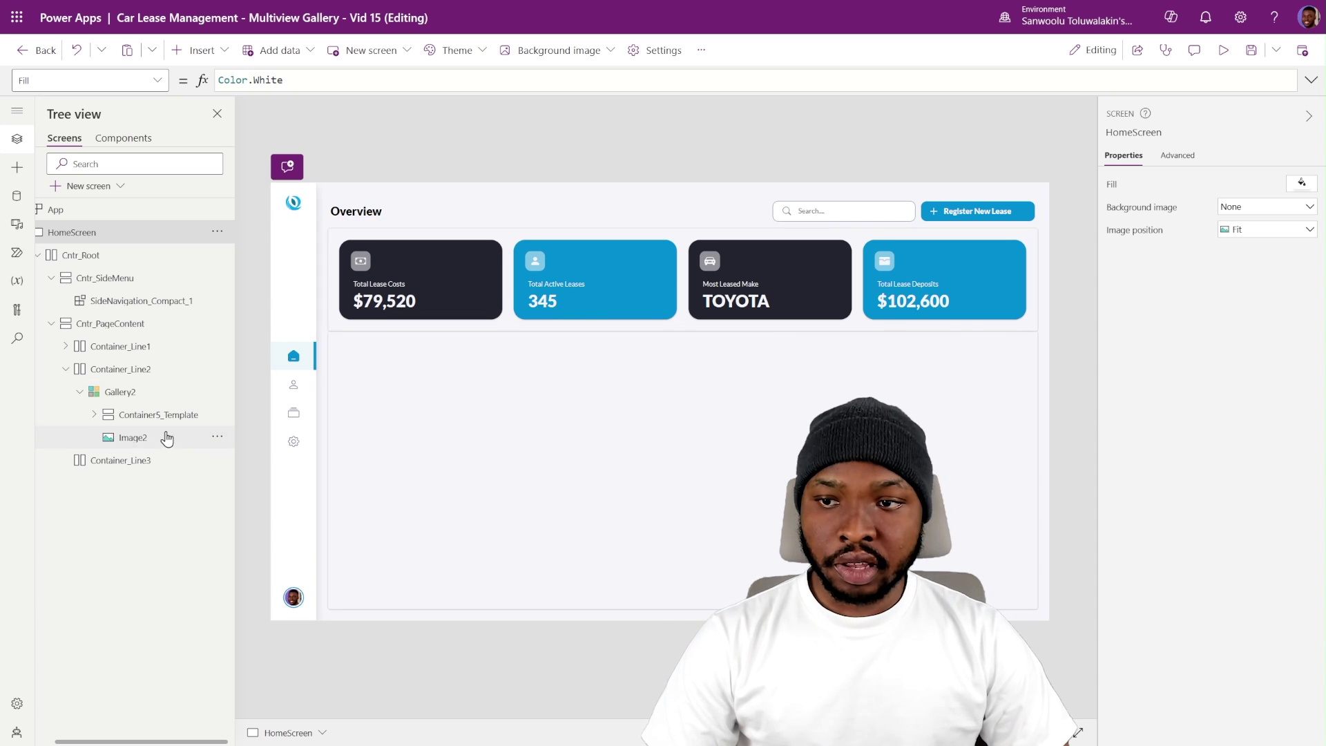
- Restore Image2's commented-out image formula to ThisItem.BG_Image
click(167, 435)
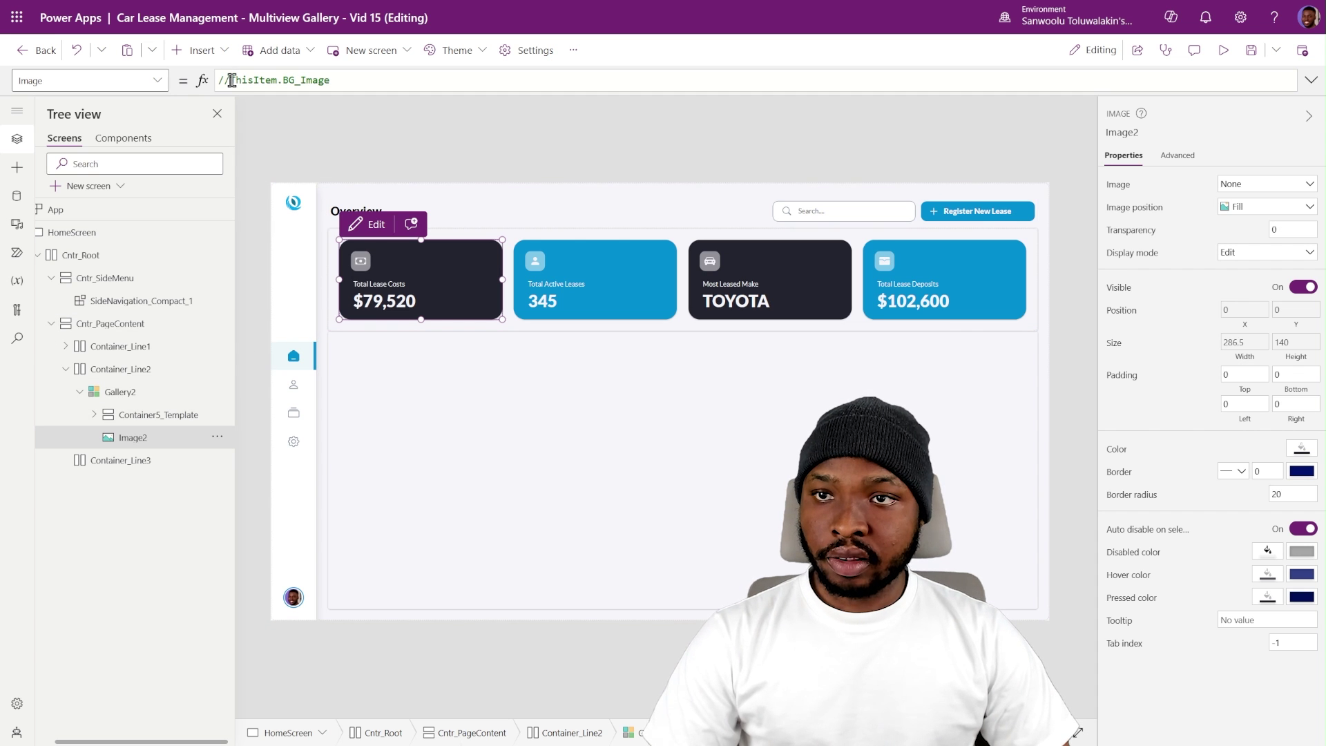
key(ctrl+slash)
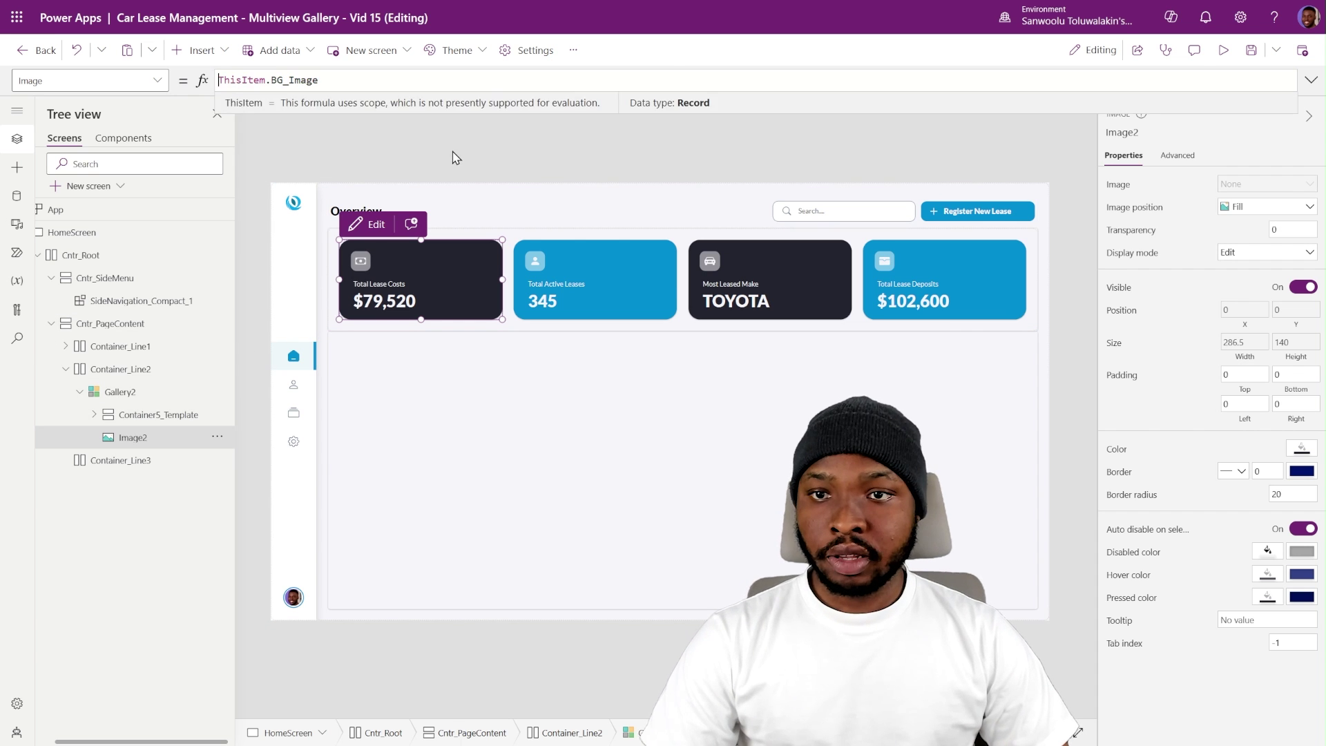
click(453, 158)
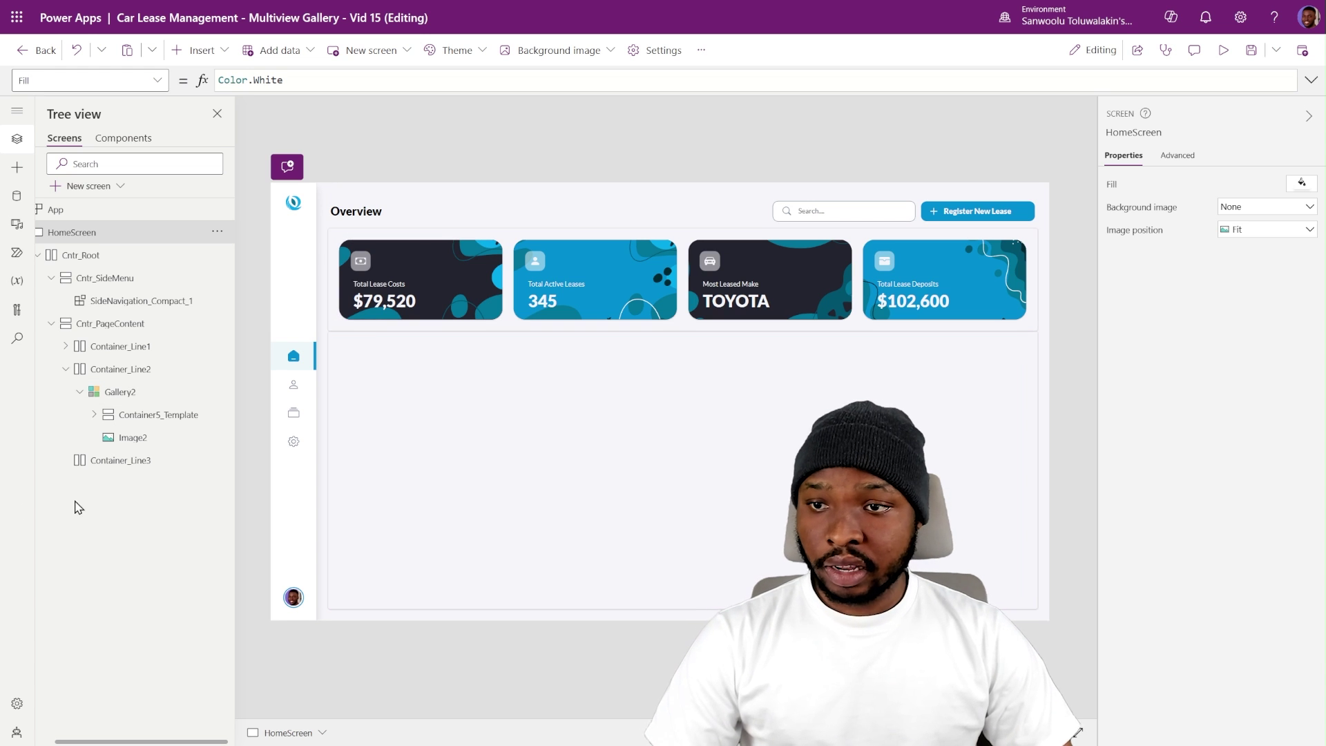
- Set Gallery2's DelayItemLoading property to false
click(164, 395)
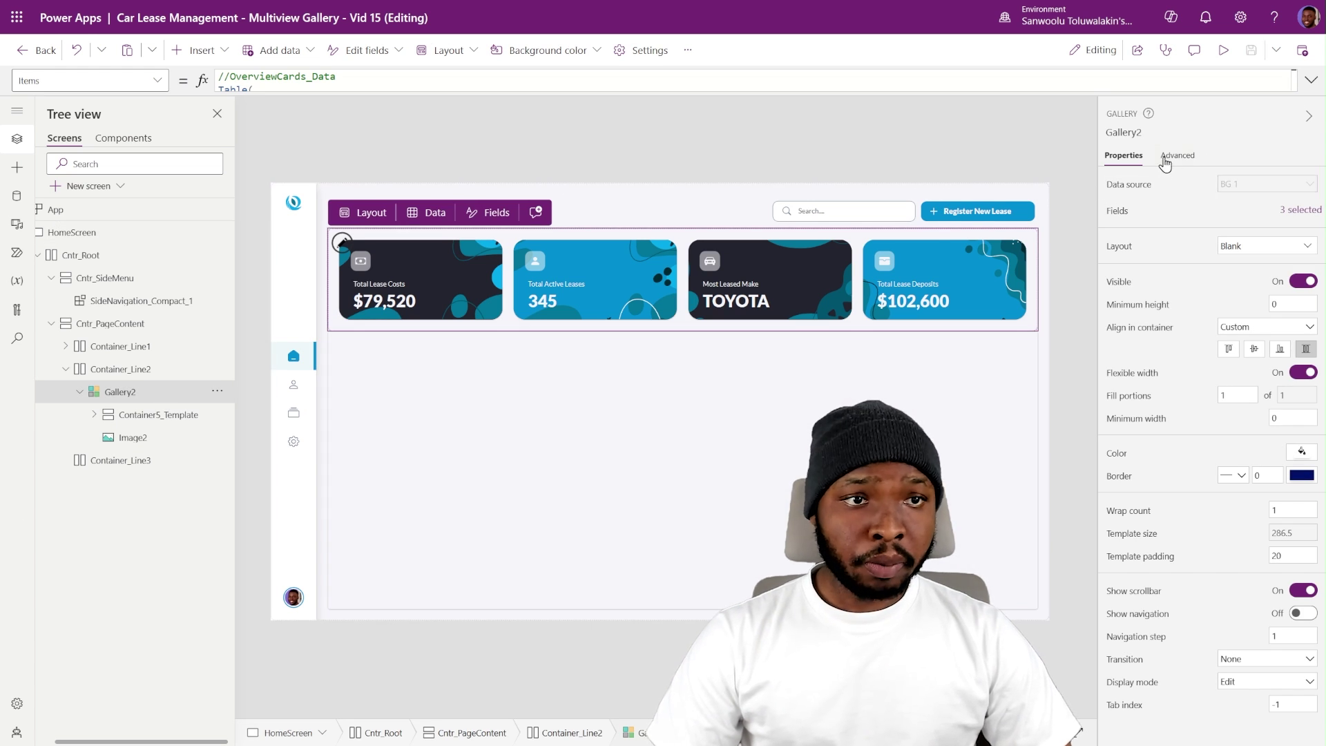
click(1176, 155)
click(1157, 185)
text(delay)
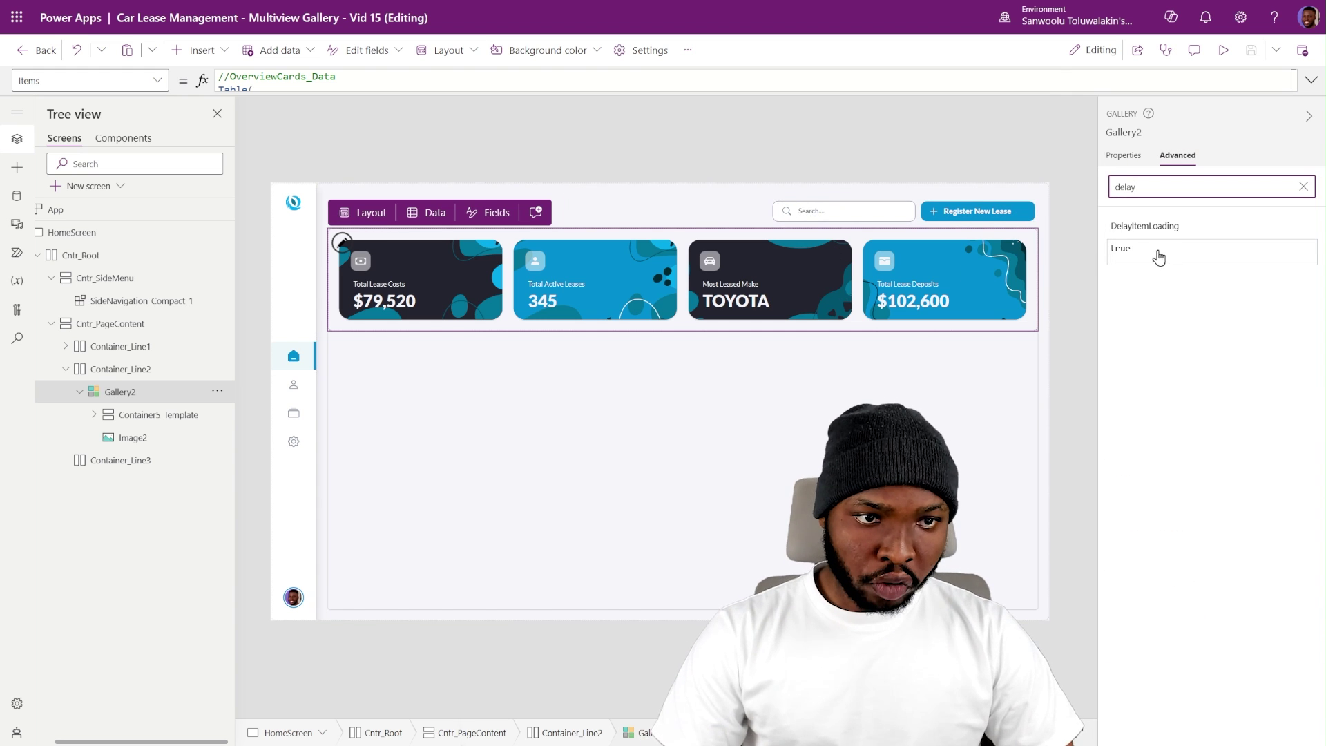
click(1136, 247)
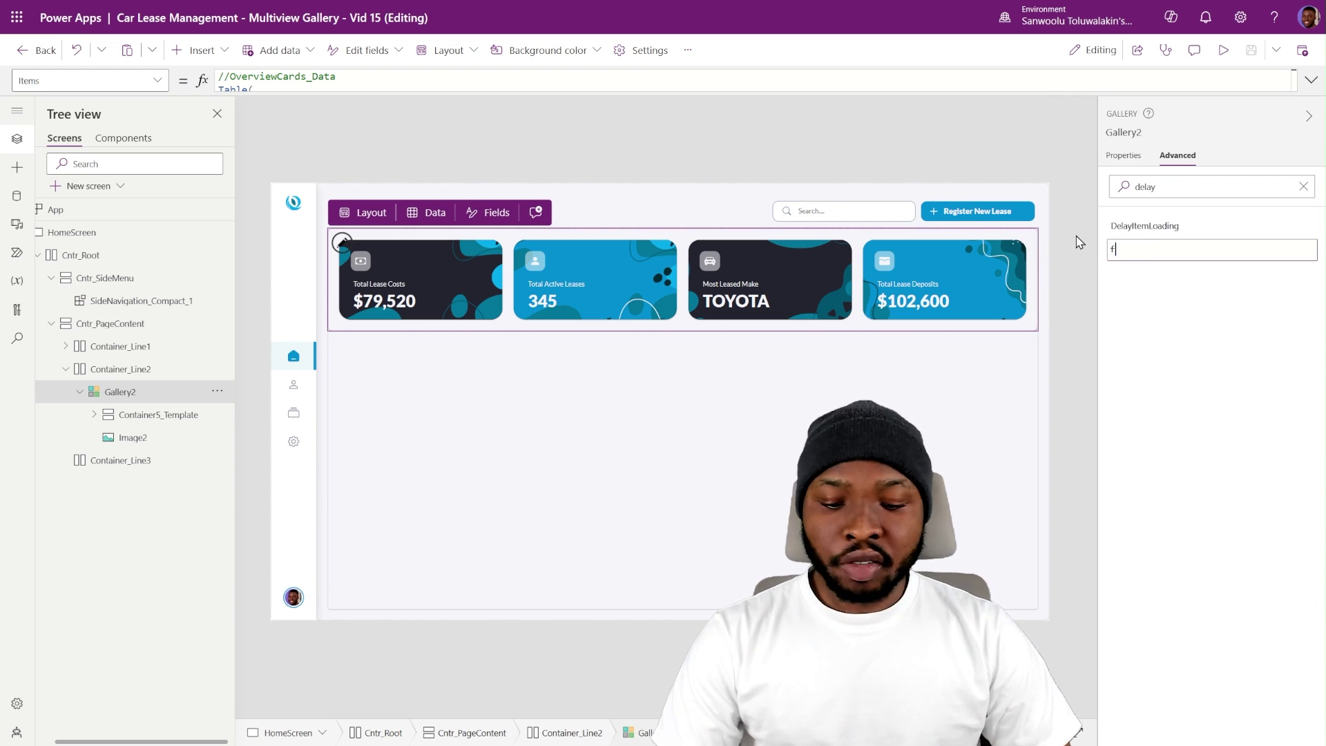
text(fal)
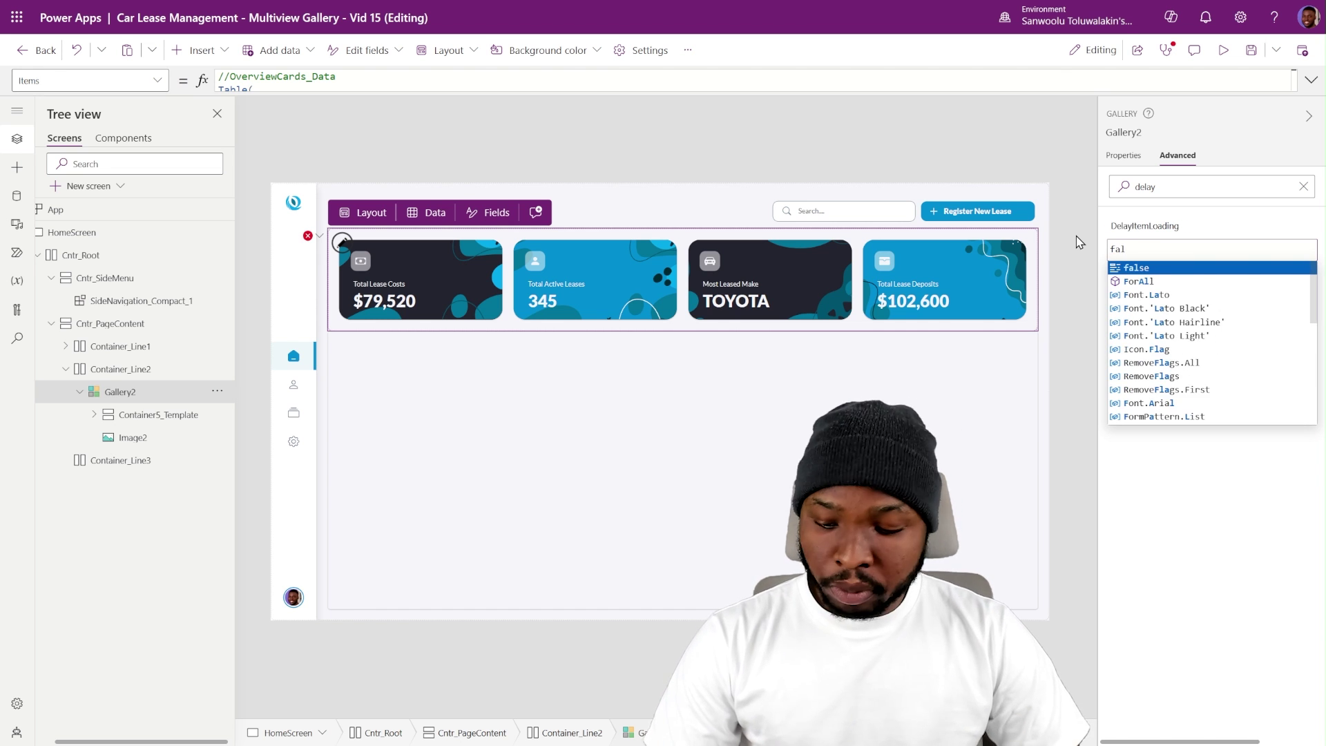
key(Return)
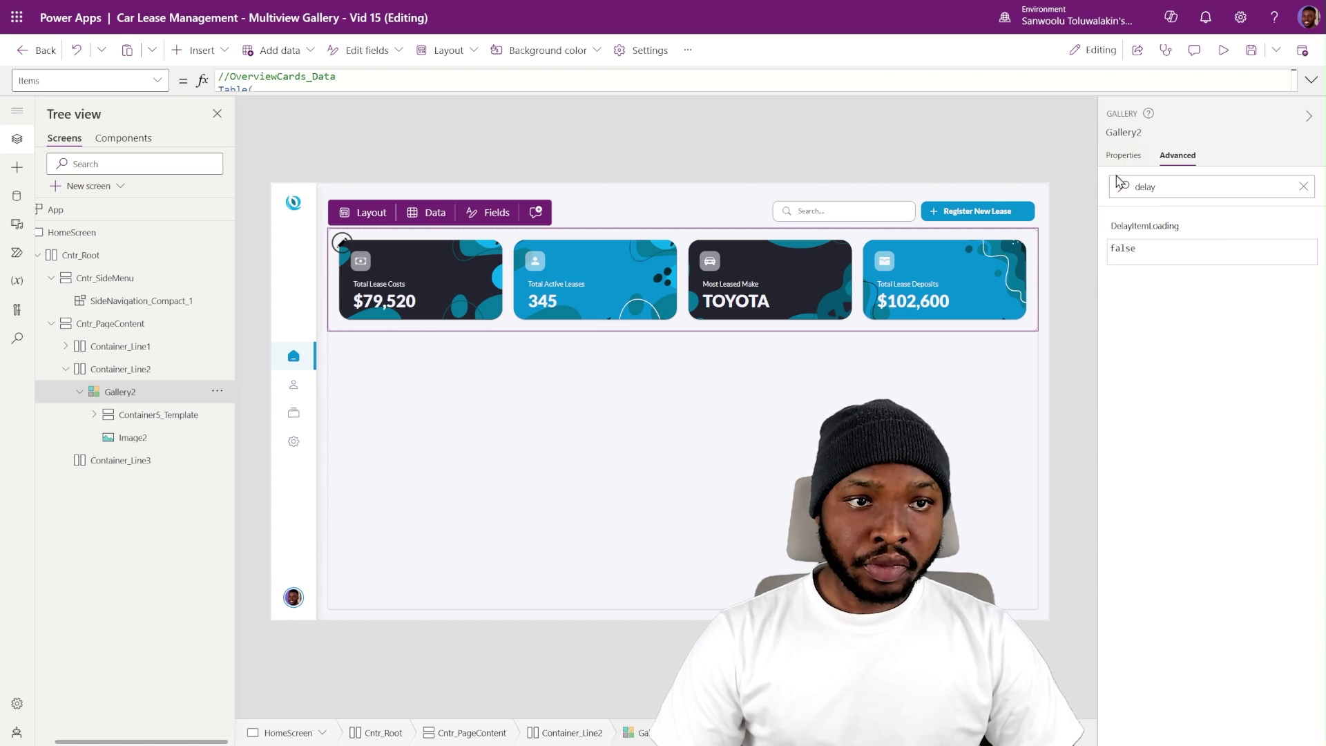
- Set Gallery2's transition to Pop and preview the app
click(1126, 156)
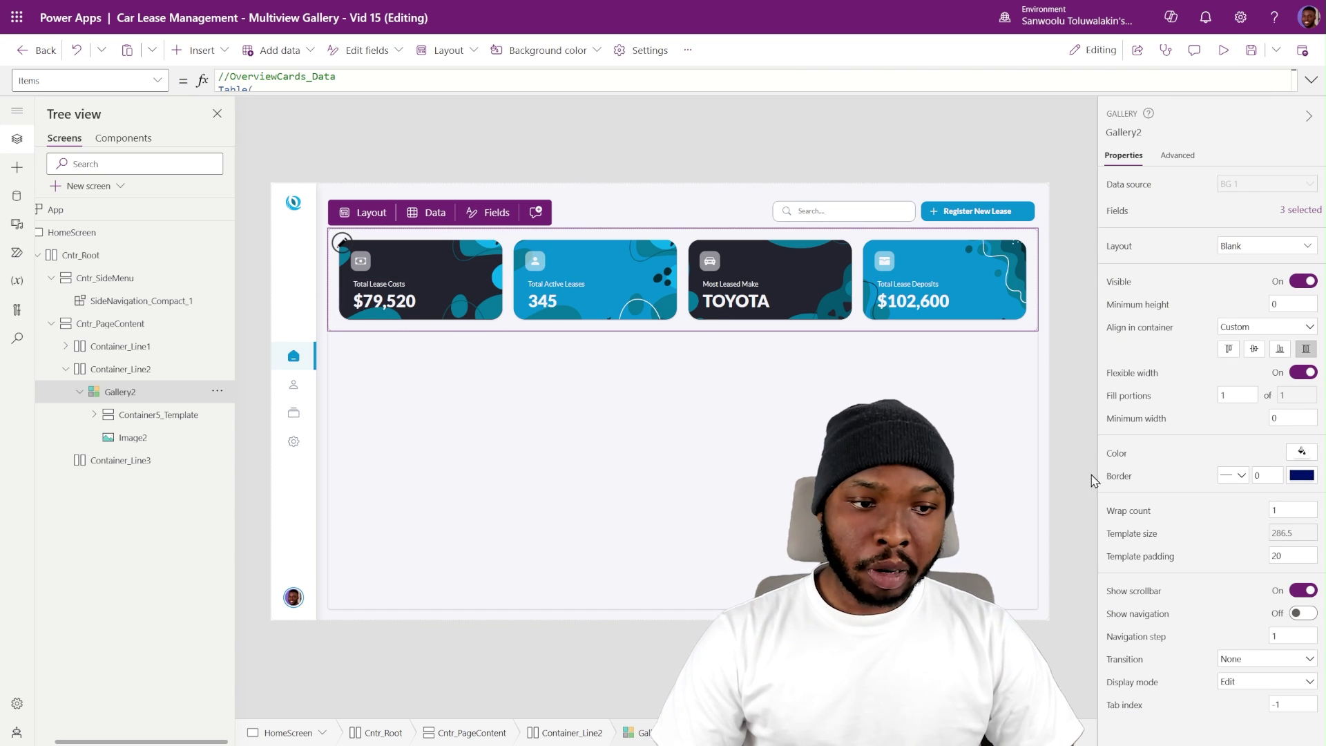
click(1236, 661)
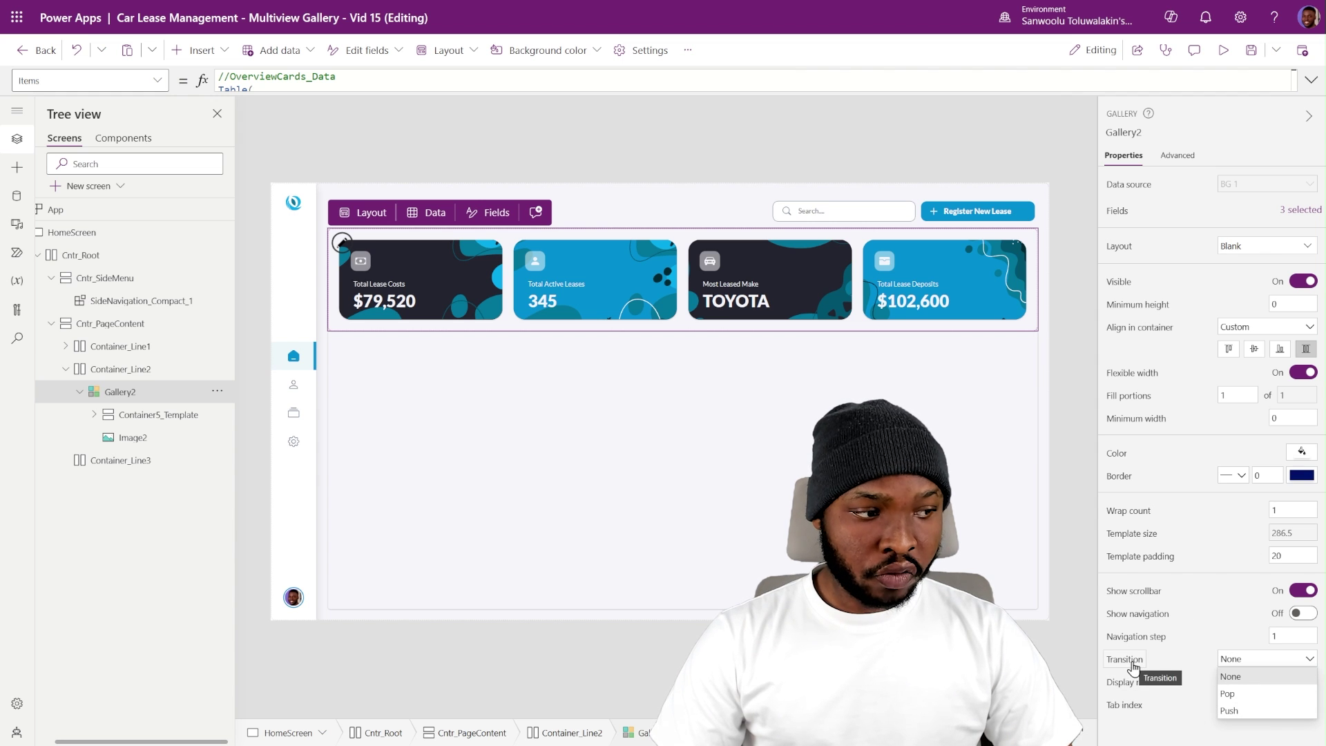
click(1228, 693)
click(953, 113)
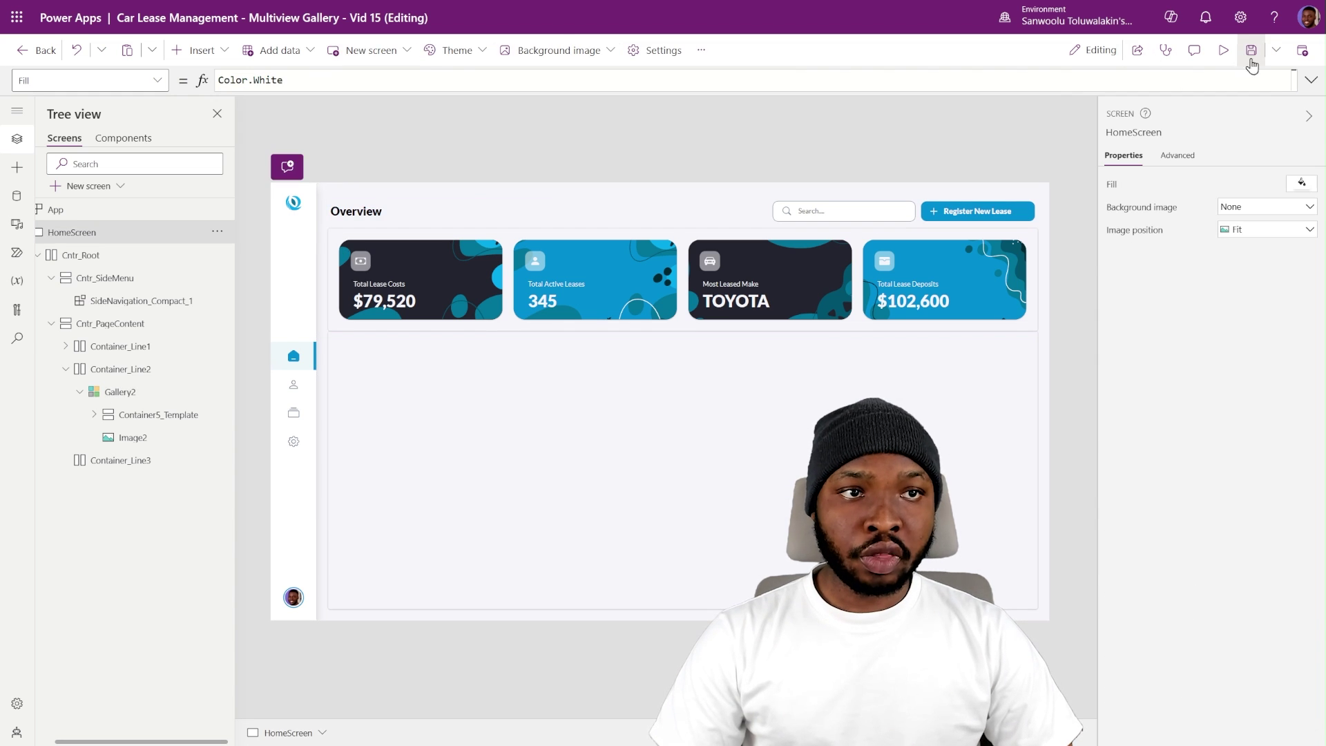
click(1223, 50)
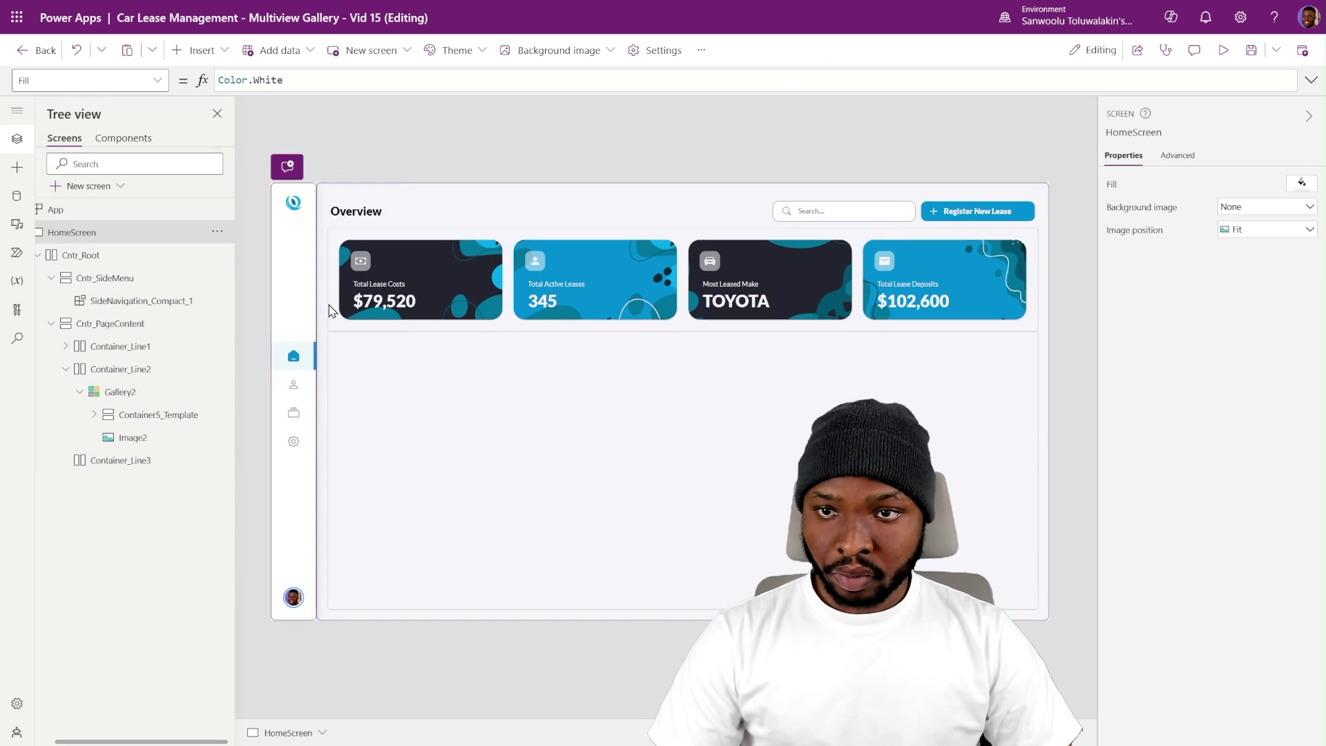
- Set the drop shadow of Container_Line2 to None and open its border radius for editing
click(335, 242)
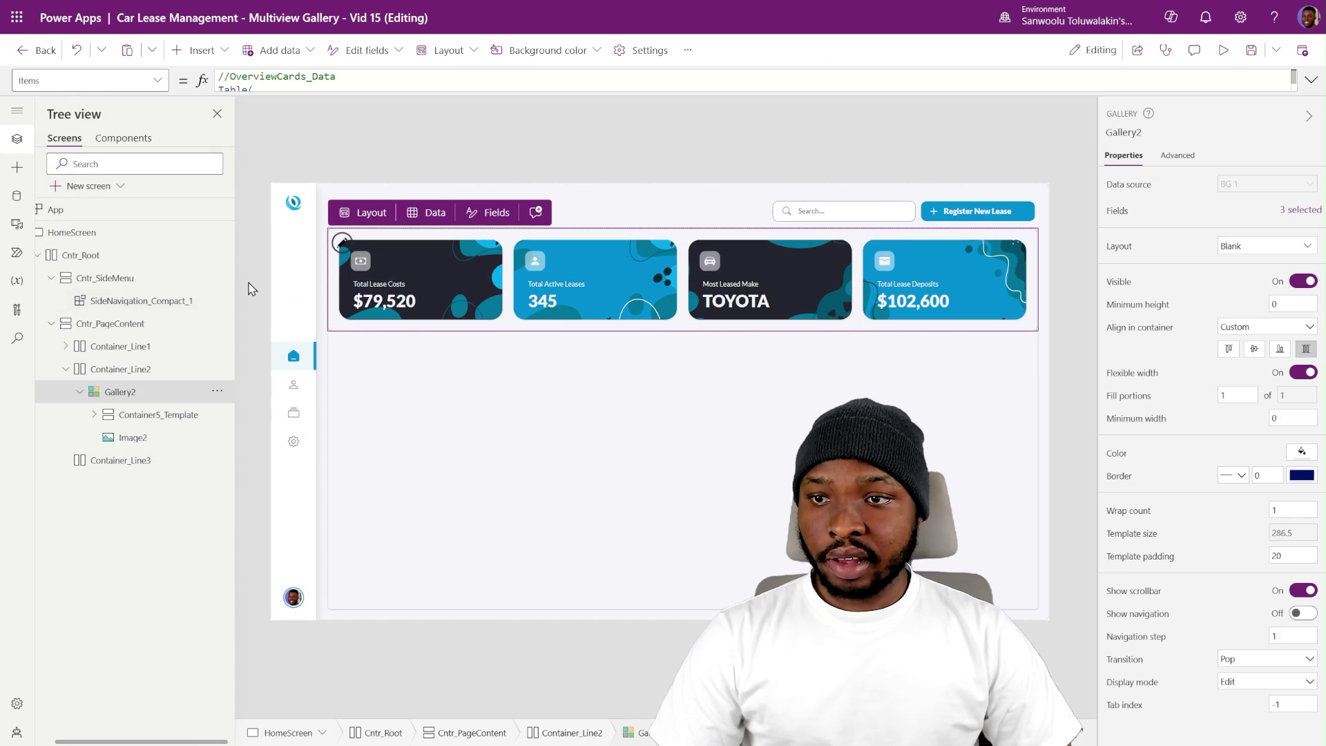
click(138, 369)
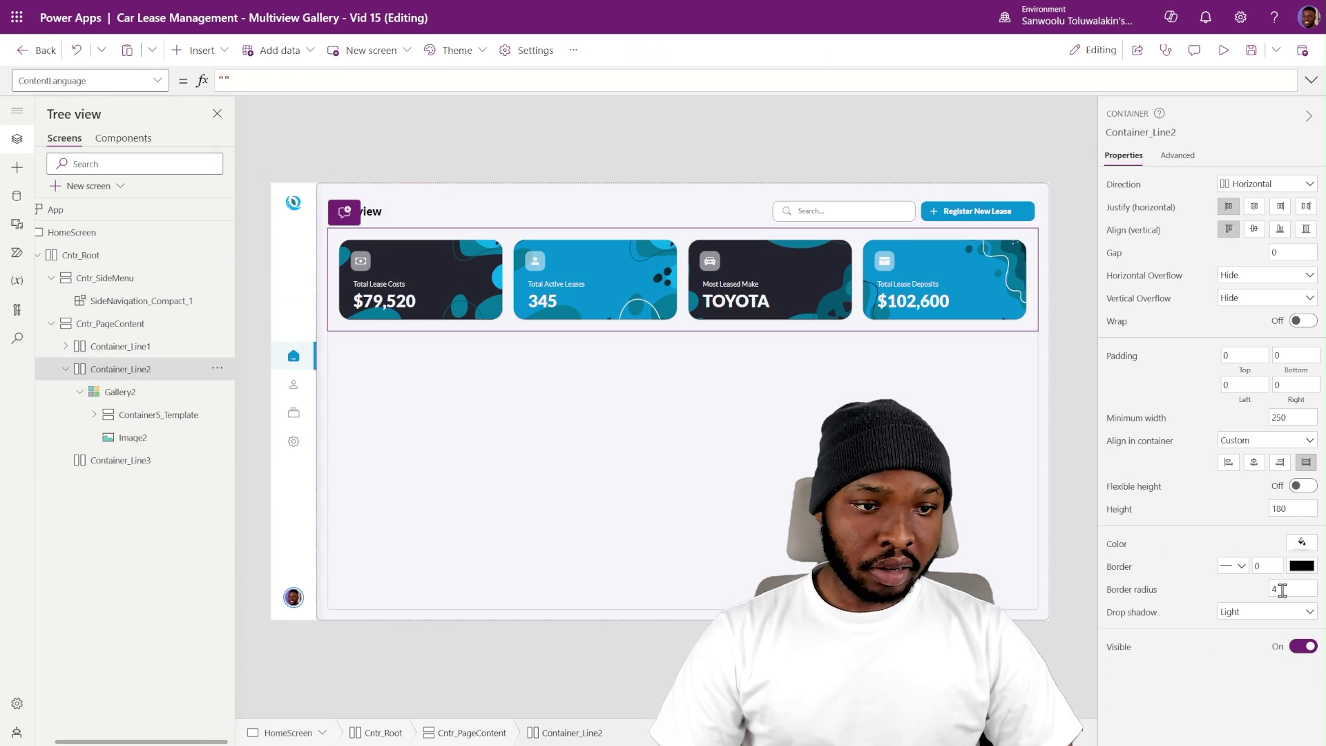
click(1292, 609)
click(1251, 493)
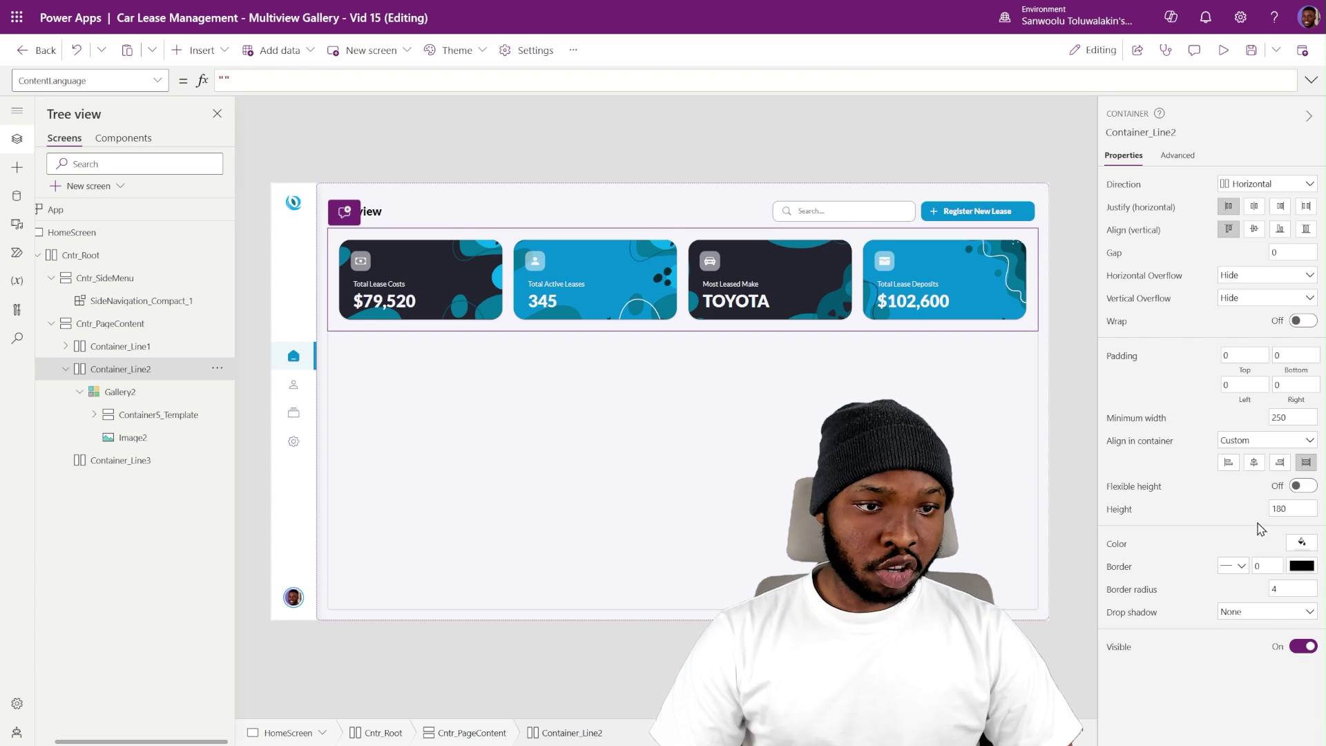
double_click(1286, 589)
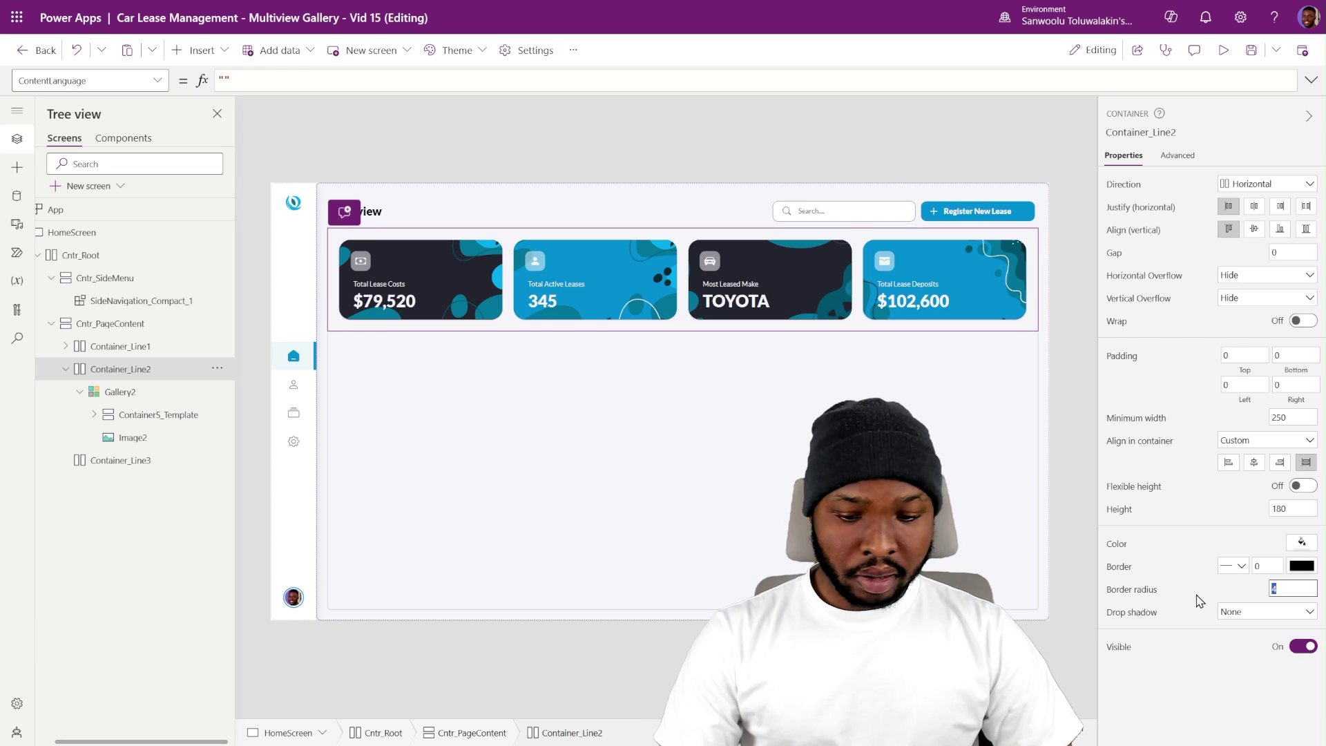
click(1044, 294)
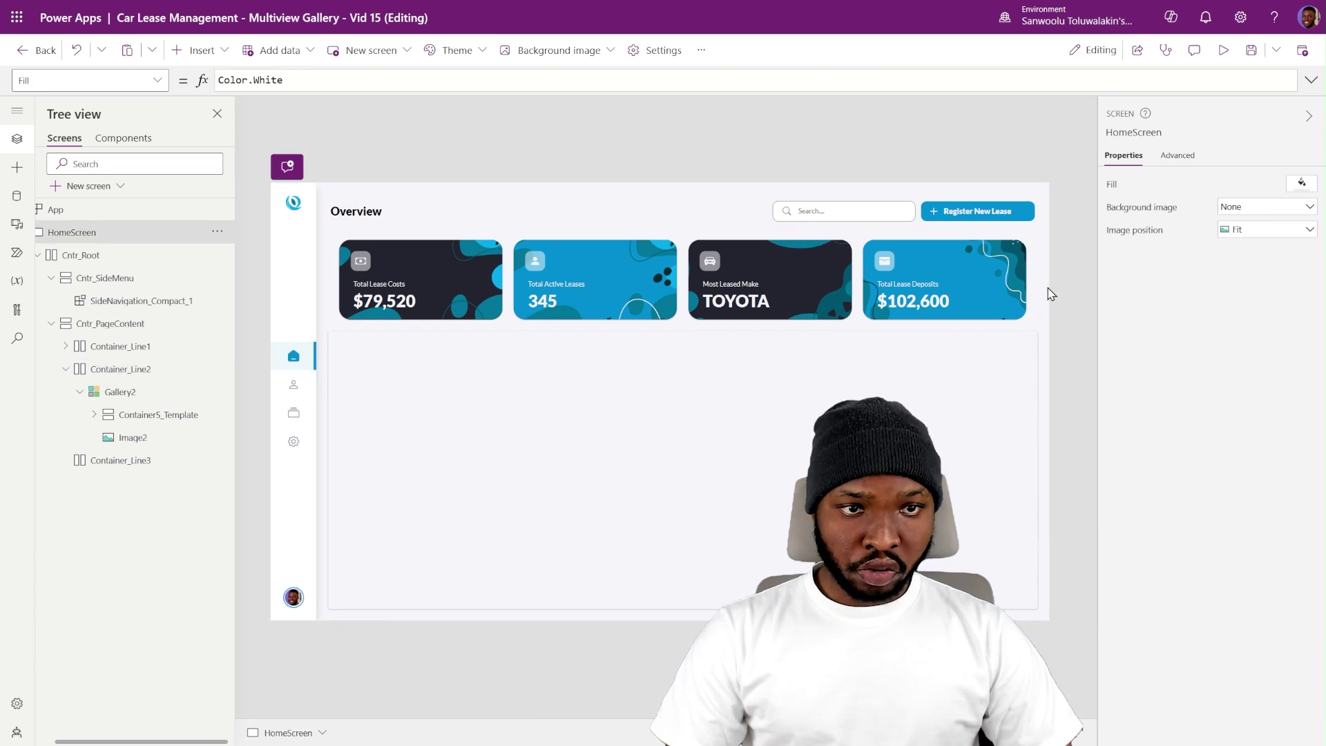
- Set the left padding of Container_Line1, which holds the Overview heading, to 20
click(344, 221)
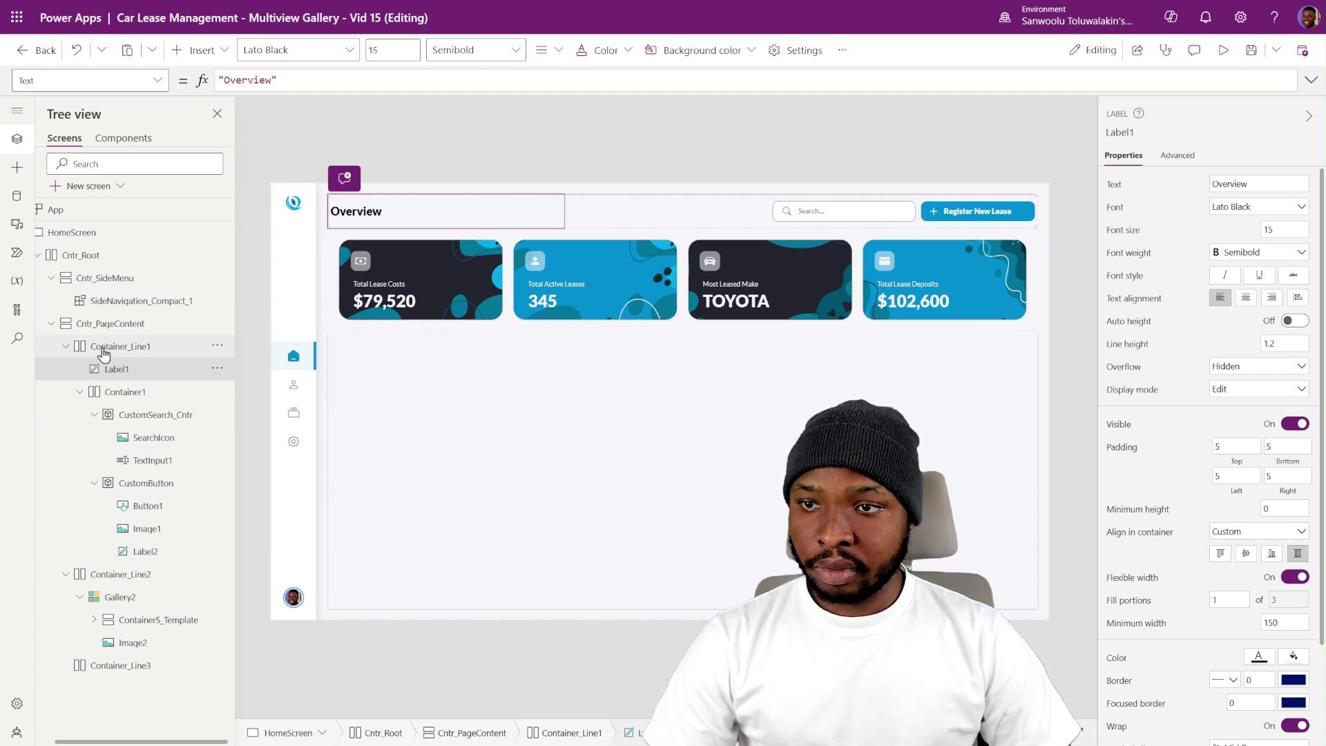
click(109, 346)
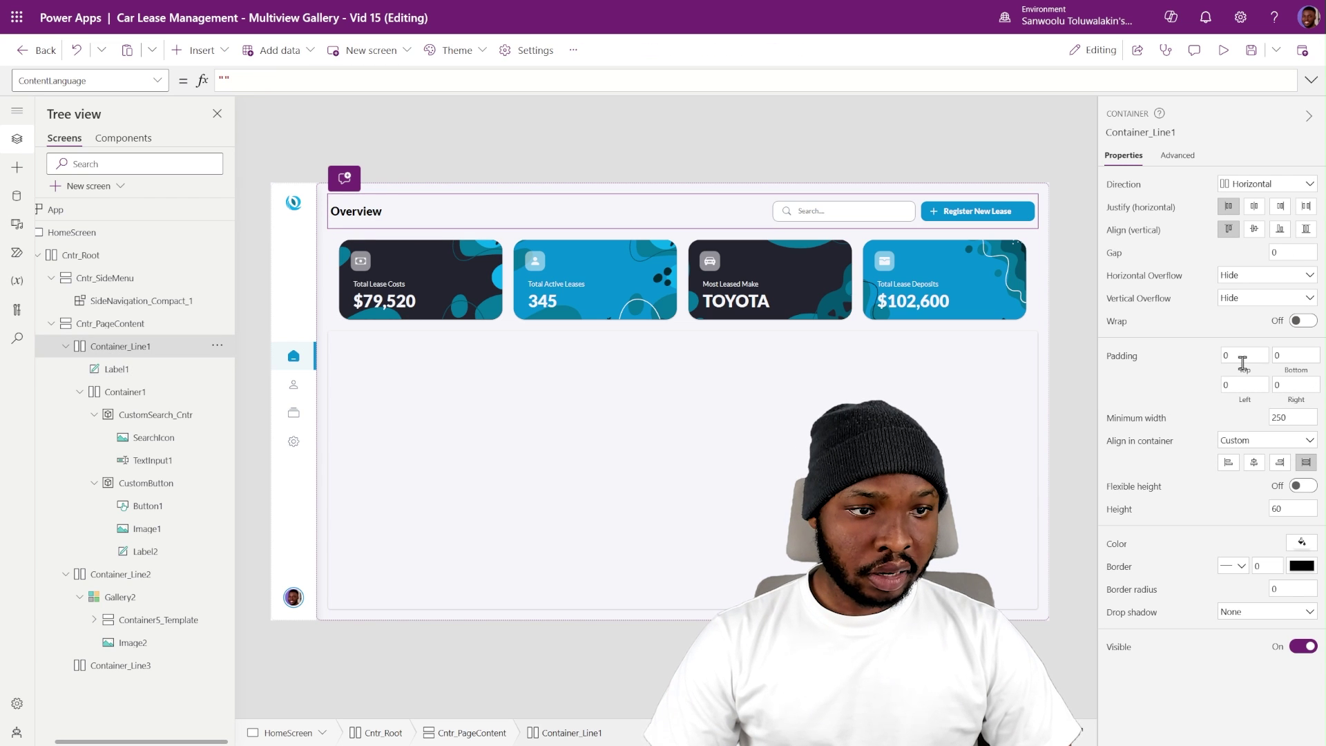
text(10)
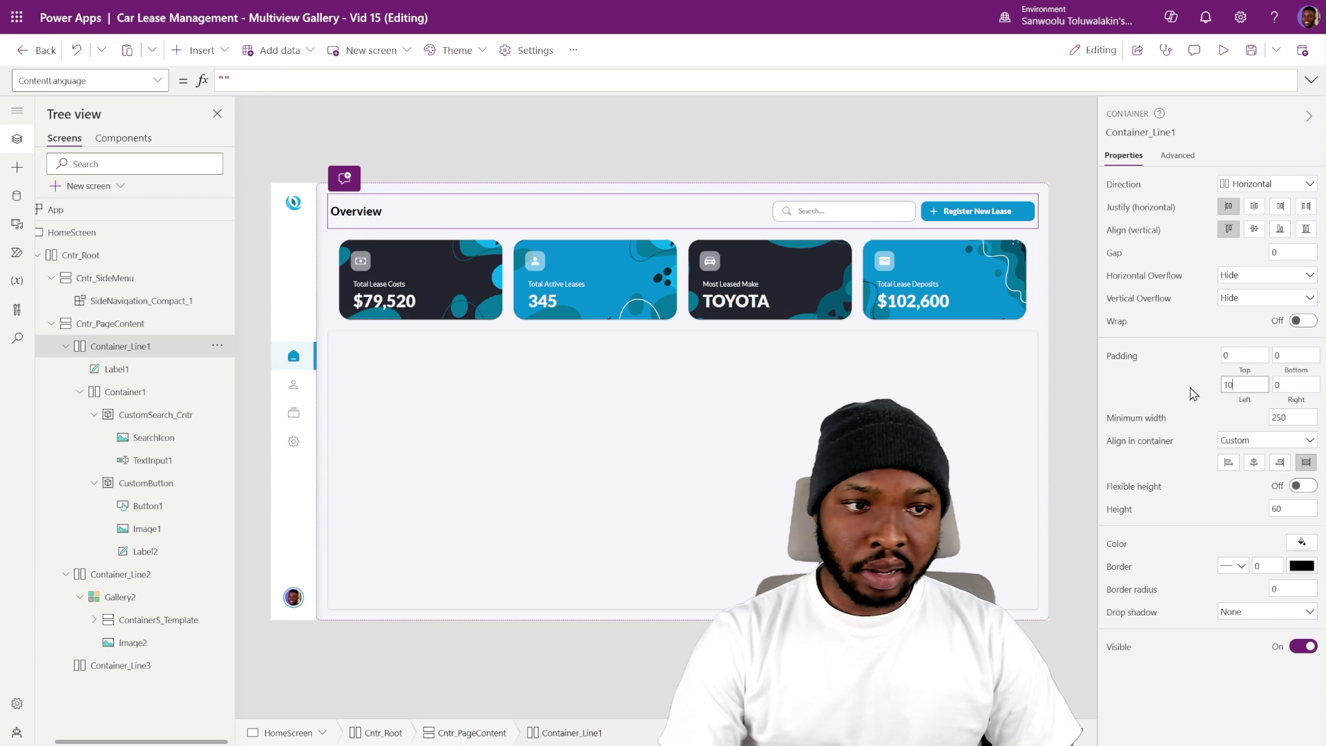
key(BackSpace)
key(BackSpace)
text(20)
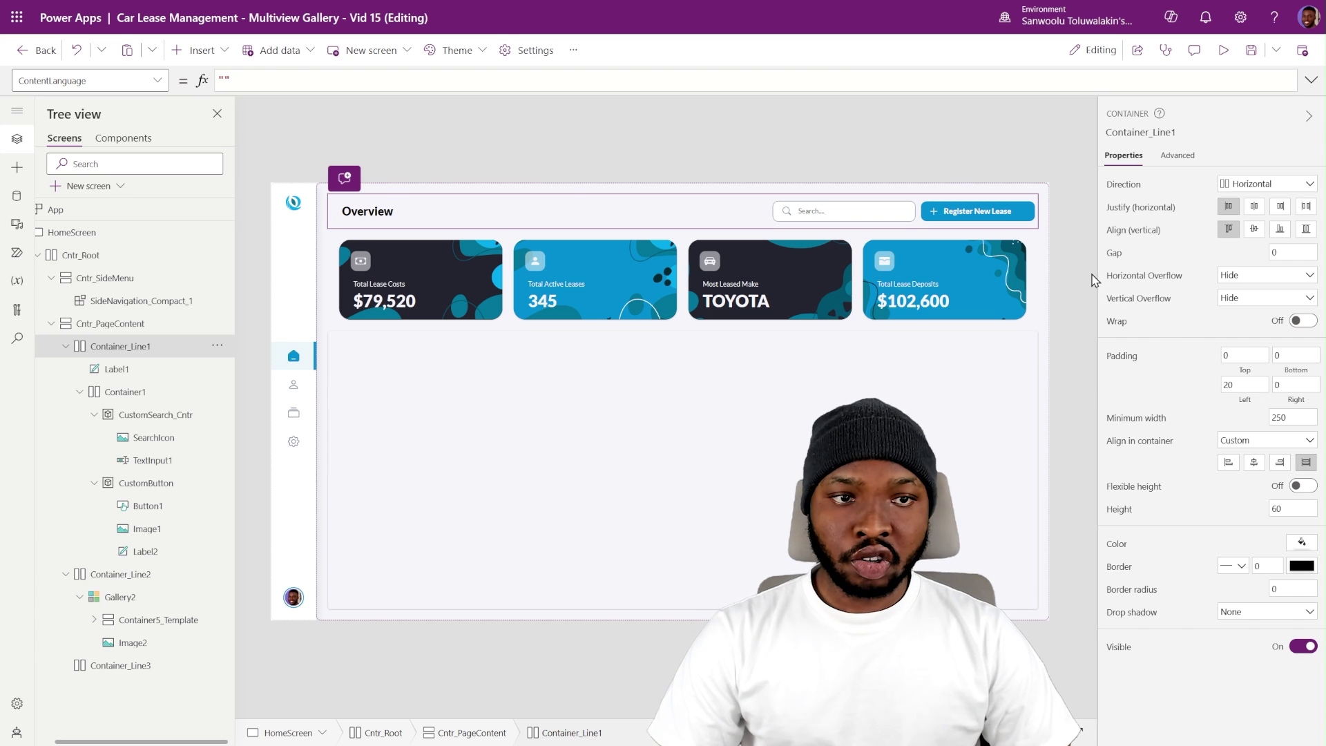
click(549, 159)
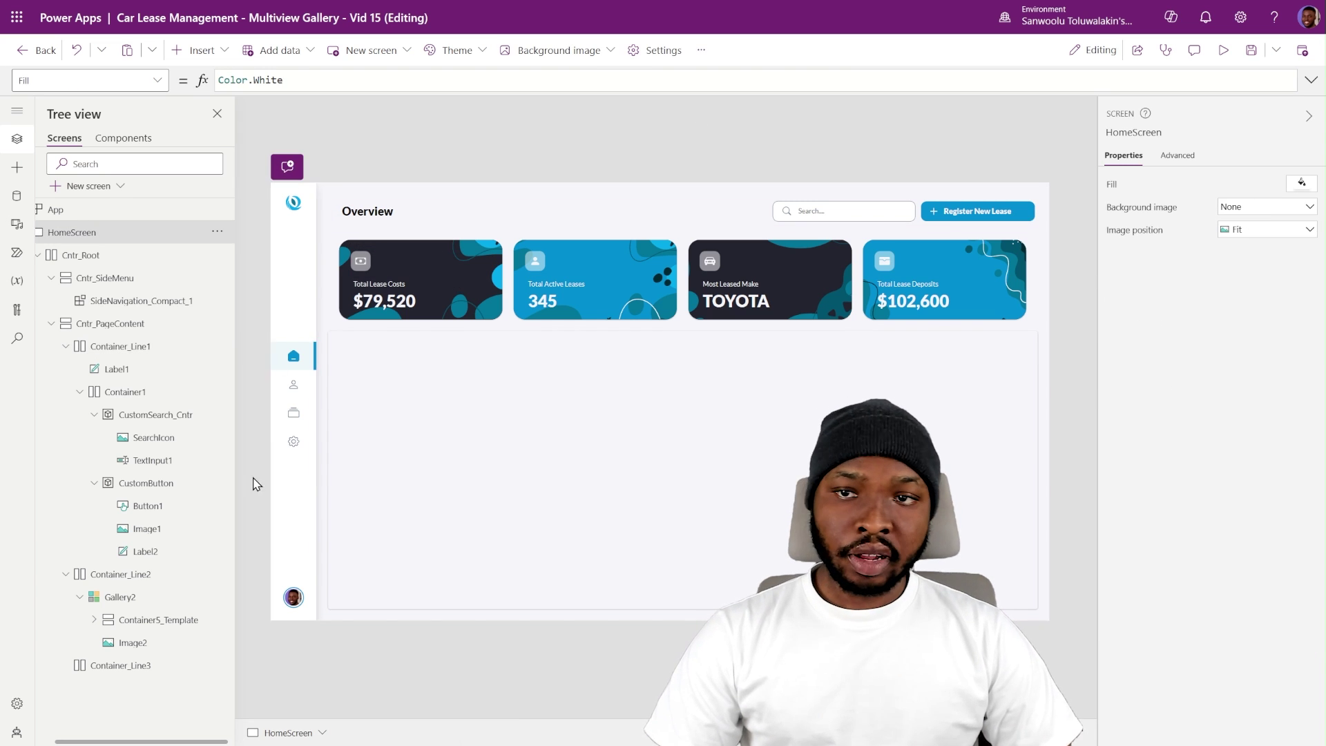
- Set the top padding of RootContainer15 in the SideNavigation_Compact component to 30
click(297, 208)
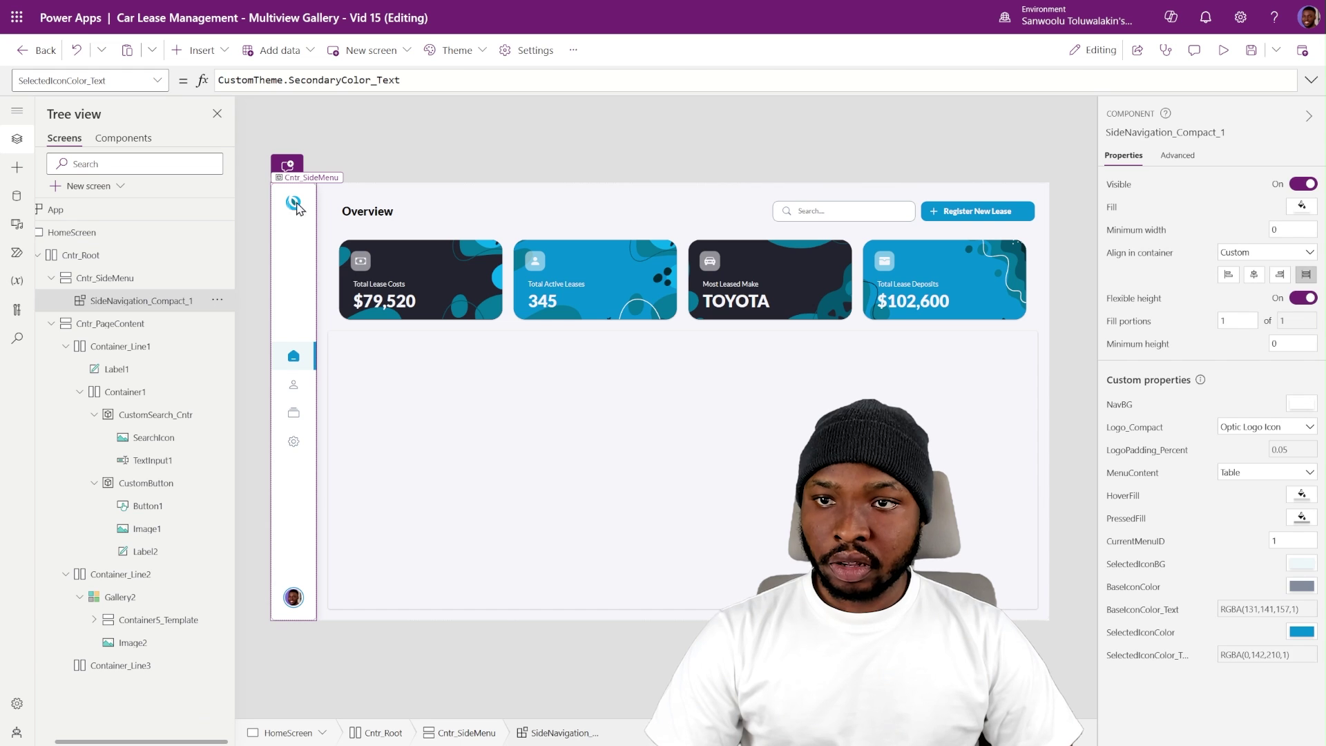
click(124, 138)
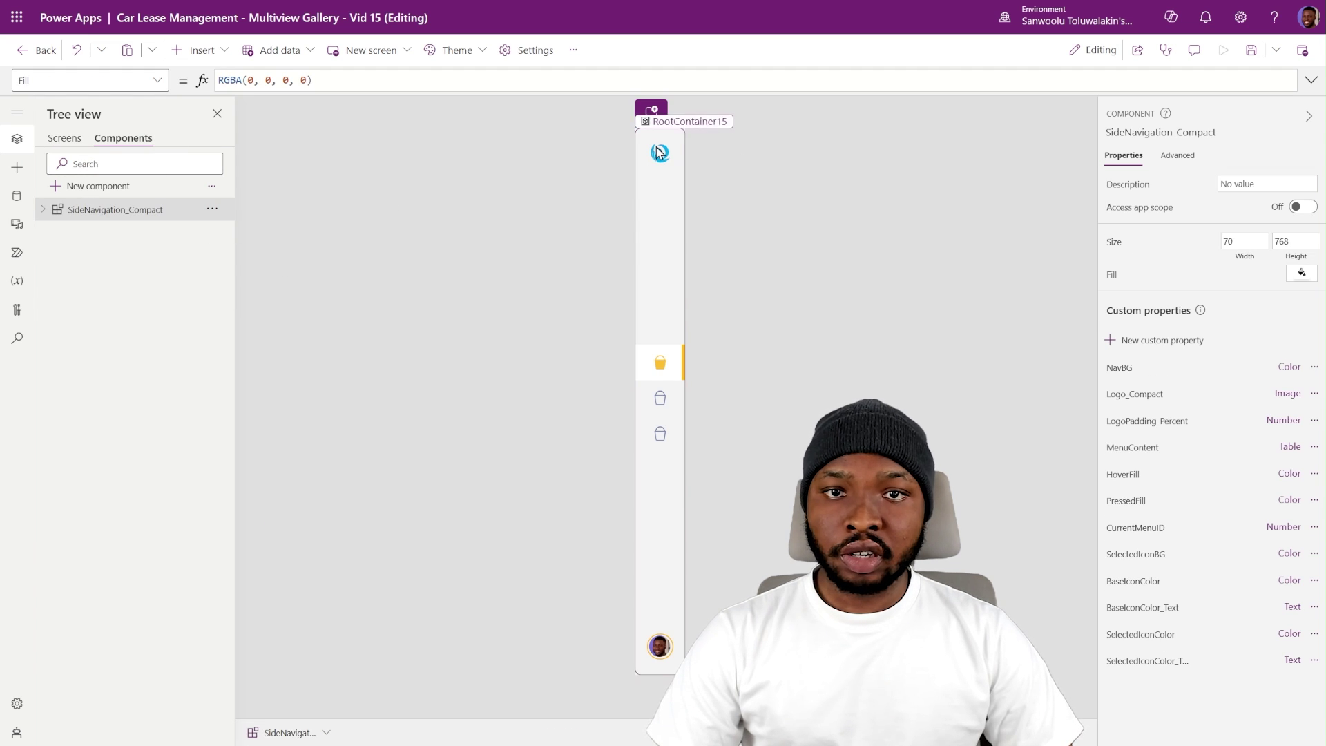
click(660, 151)
click(111, 233)
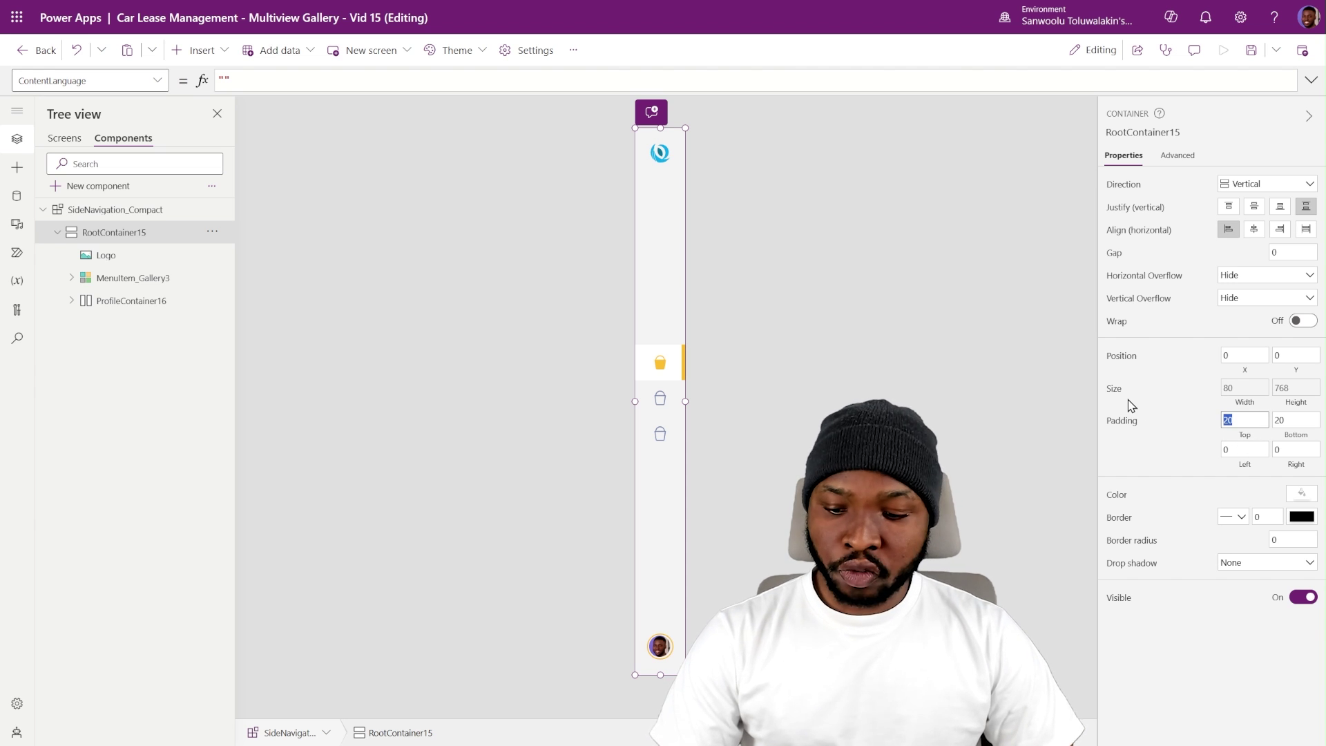
text(30)
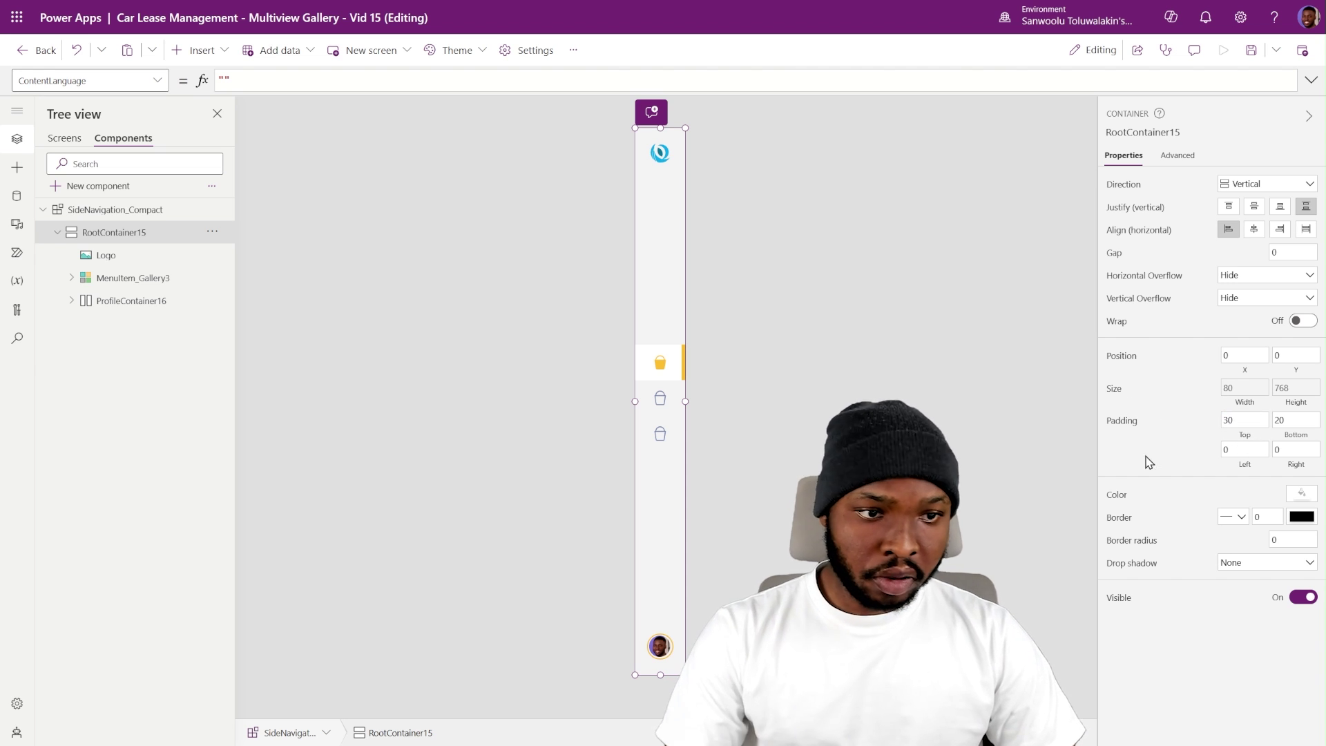